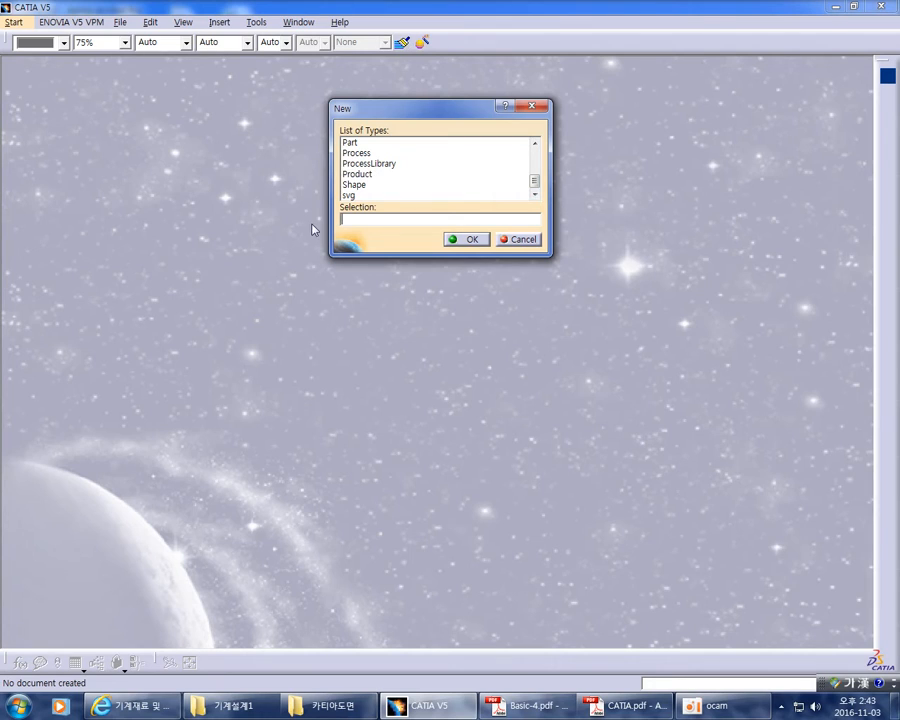
# Create a new Part document named Part1, keeping the default options
pyautogui.write('p')
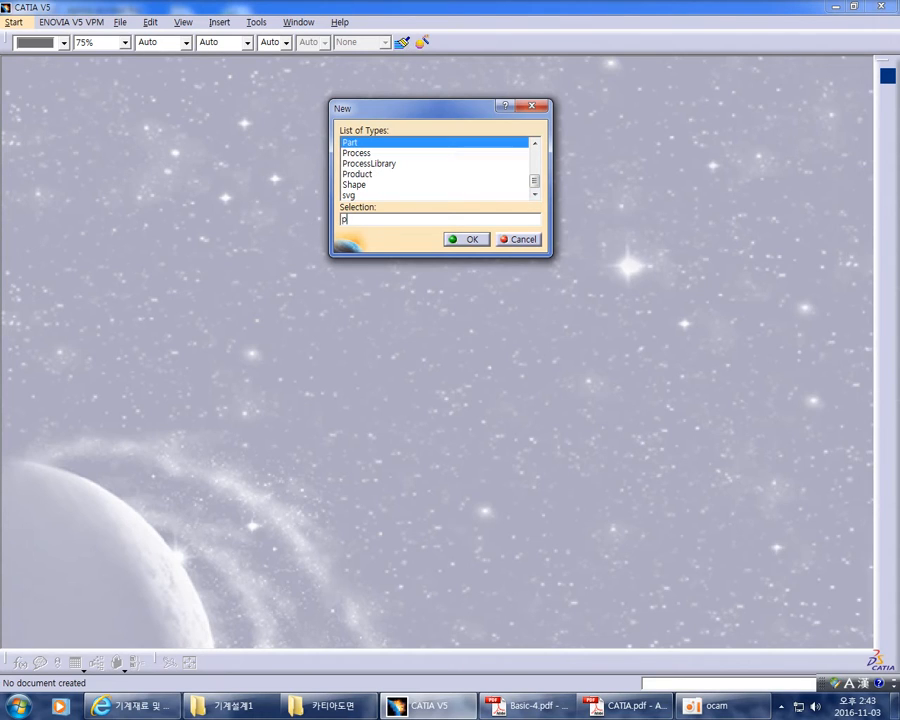
pyautogui.click(355, 144)
pyautogui.click(462, 240)
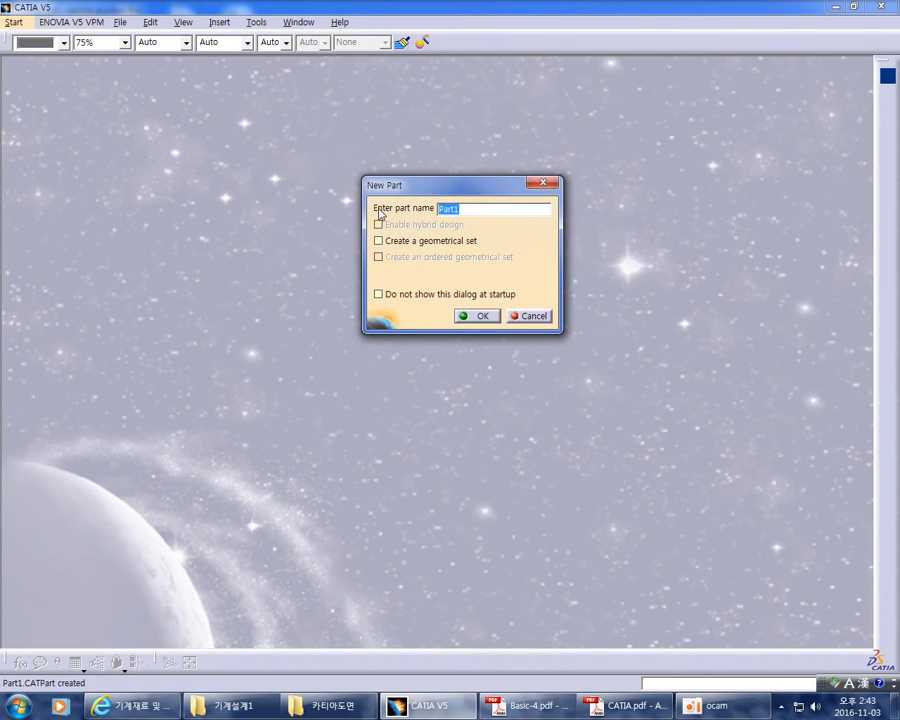
pyautogui.click(474, 318)
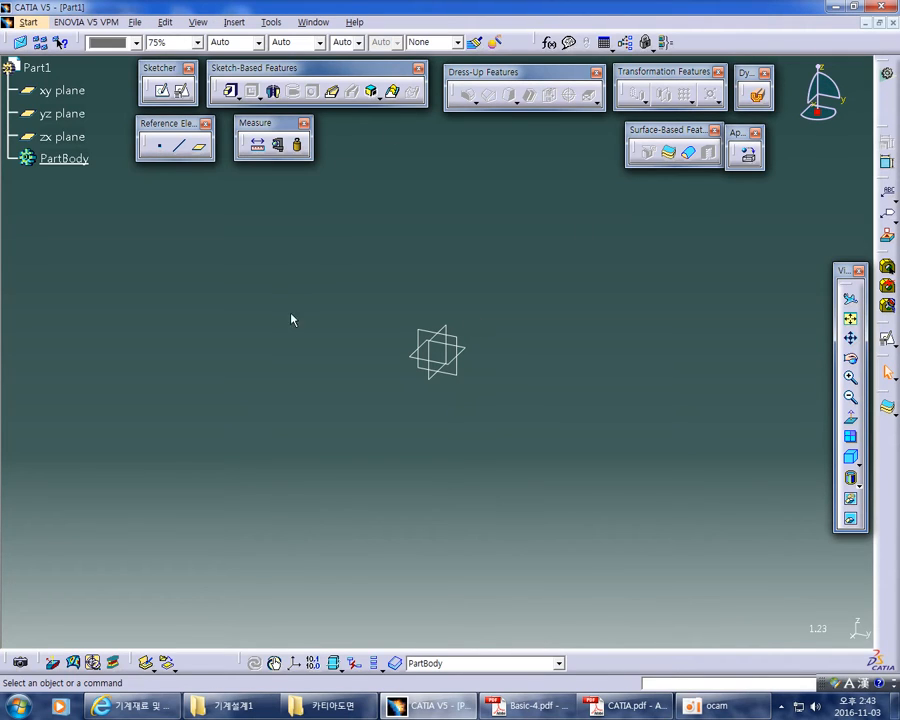
# Open a new sketch on the xy plane
pyautogui.moveTo(396, 223); pyautogui.dragTo(540, 488)
pyautogui.click(64, 91)
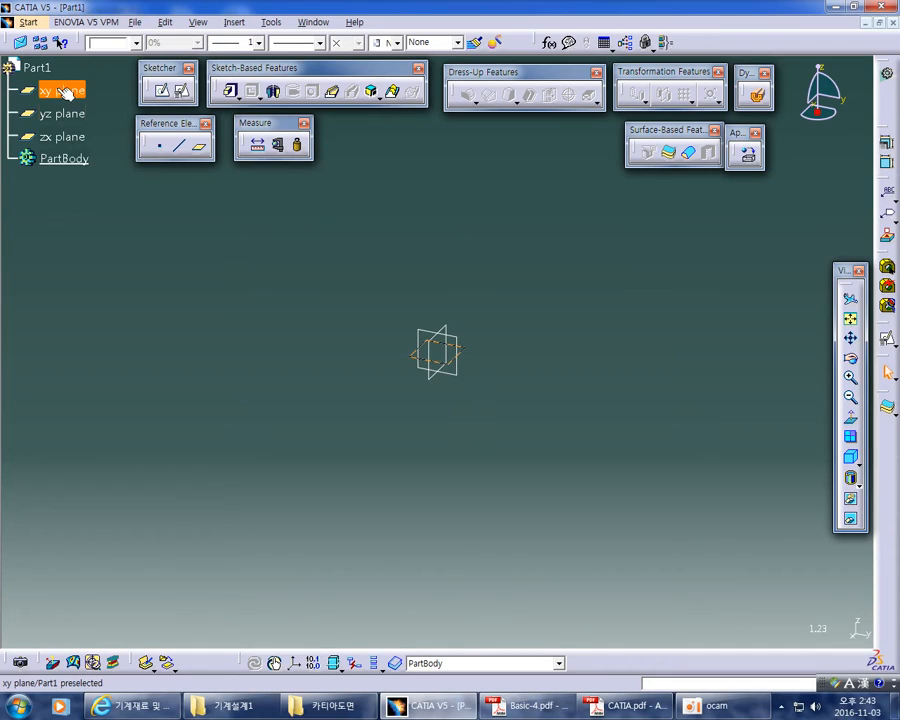
pyautogui.click(62, 90)
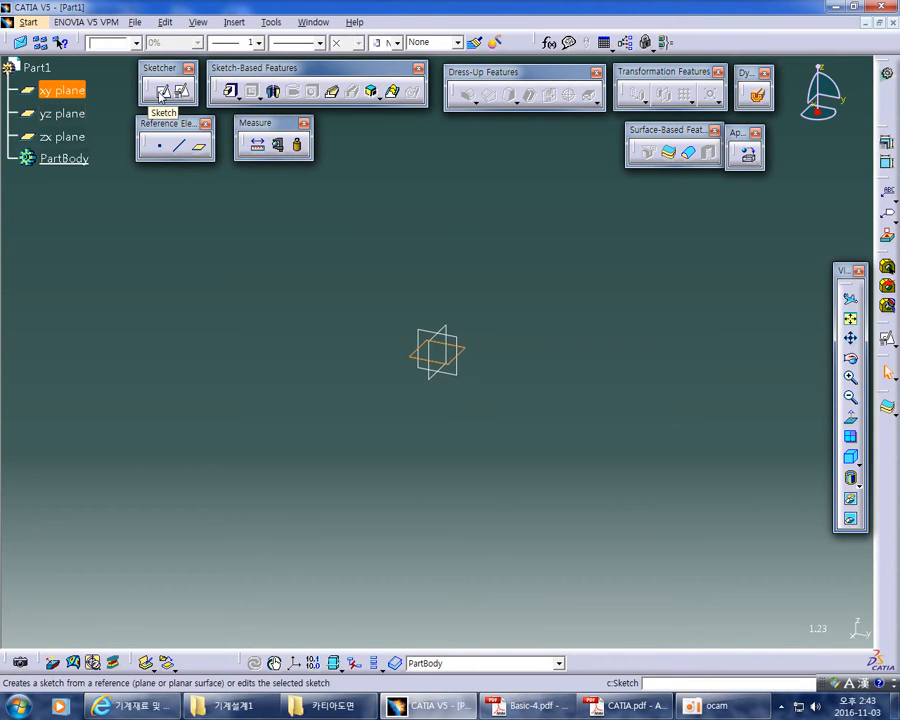
pyautogui.click(161, 93)
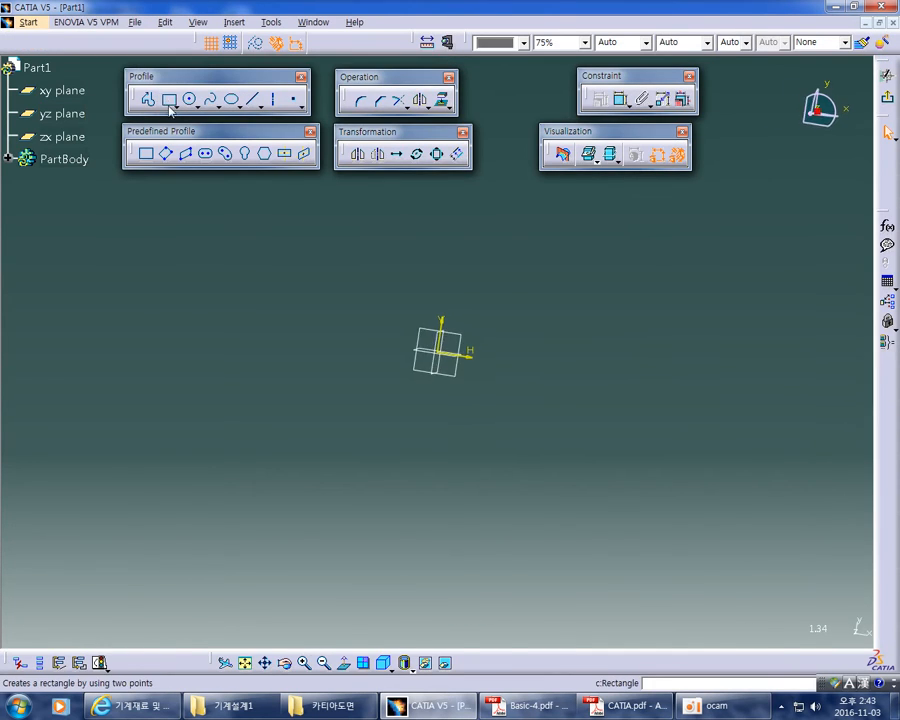
pyautogui.moveTo(620, 455); pyautogui.dragTo(628, 426, button='middle')
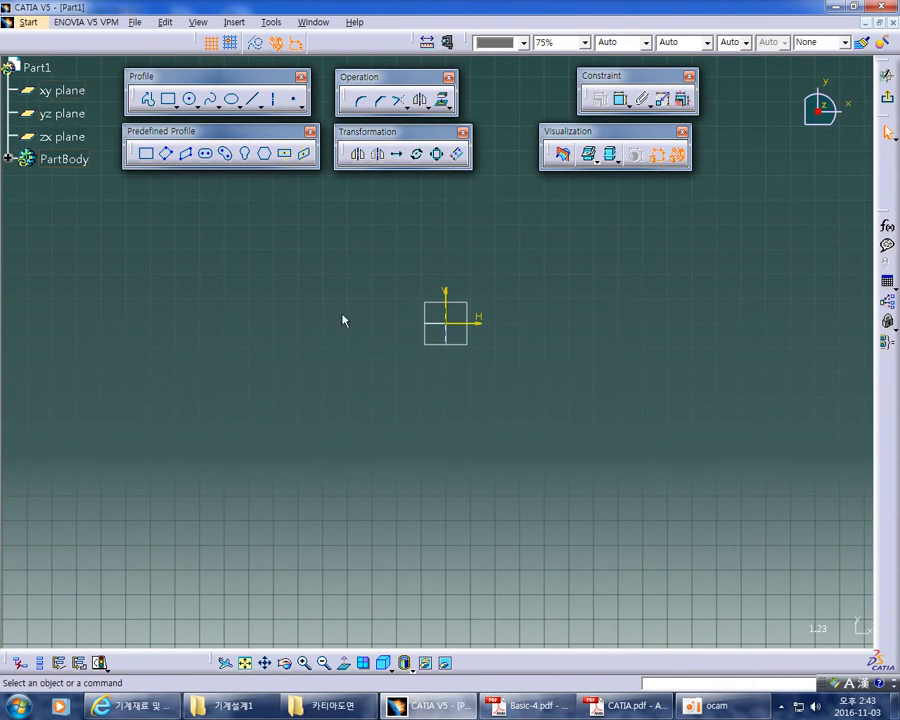
pyautogui.moveTo(575, 438); pyautogui.dragTo(580, 463, button='middle')
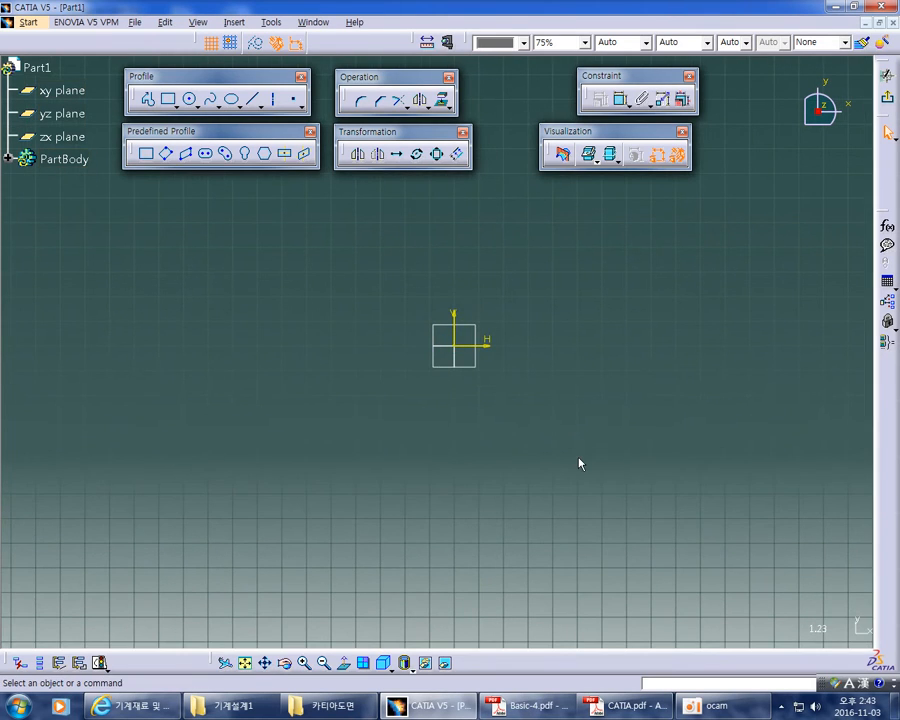
# Switch to CATIA.pdf in Acrobat, review the coincidence constraint examples on pages 49 to 51, and return to CATIA
pyautogui.hotkey('alt', 'Tab')
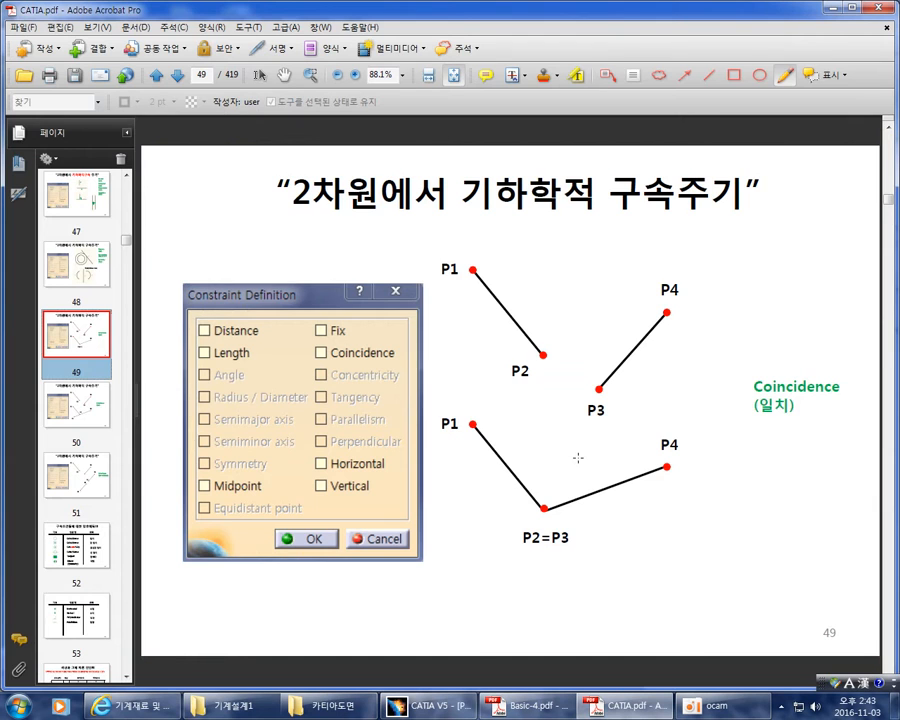
pyautogui.moveTo(852, 360)
pyautogui.mouseDown()
pyautogui.moveTo(755, 356)
pyautogui.moveTo(765, 436)
pyautogui.moveTo(858, 346)
pyautogui.mouseUp()
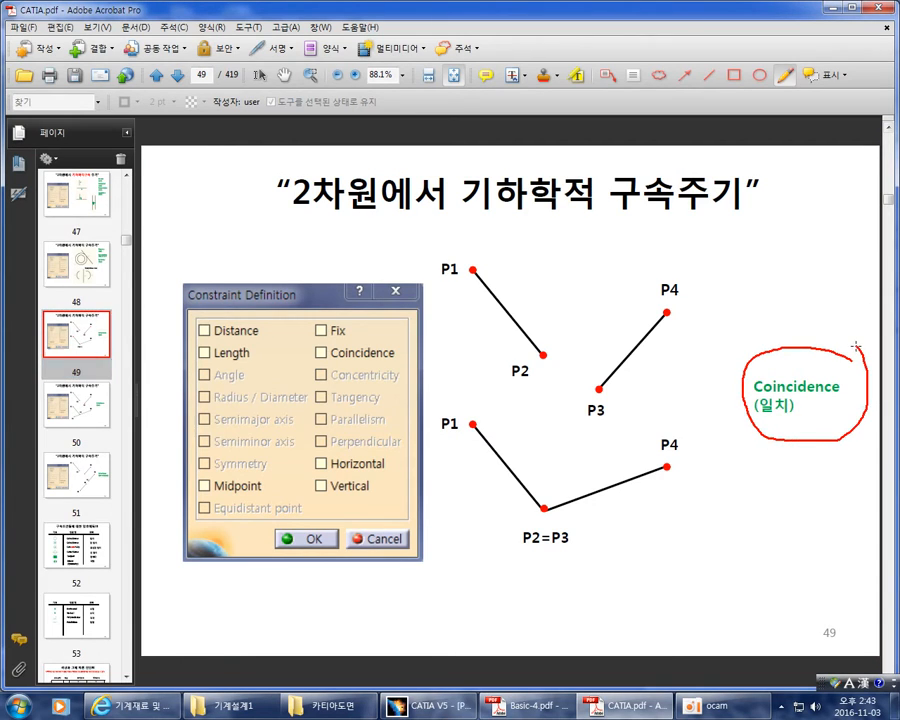
pyautogui.moveTo(831, 306); pyautogui.dragTo(822, 314)
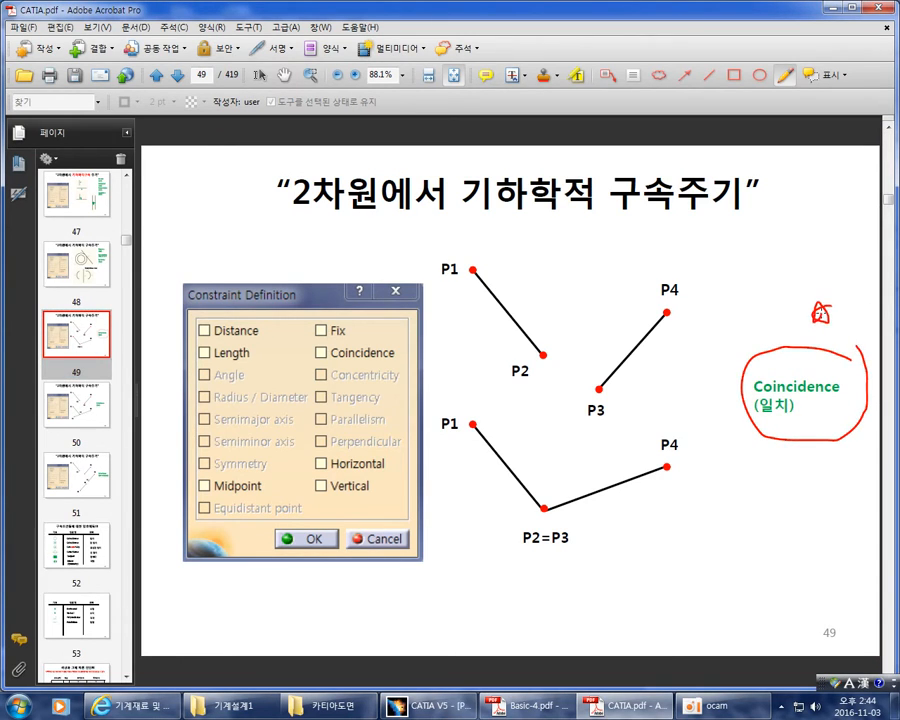
pyautogui.hotkey('ctrl', 'z')
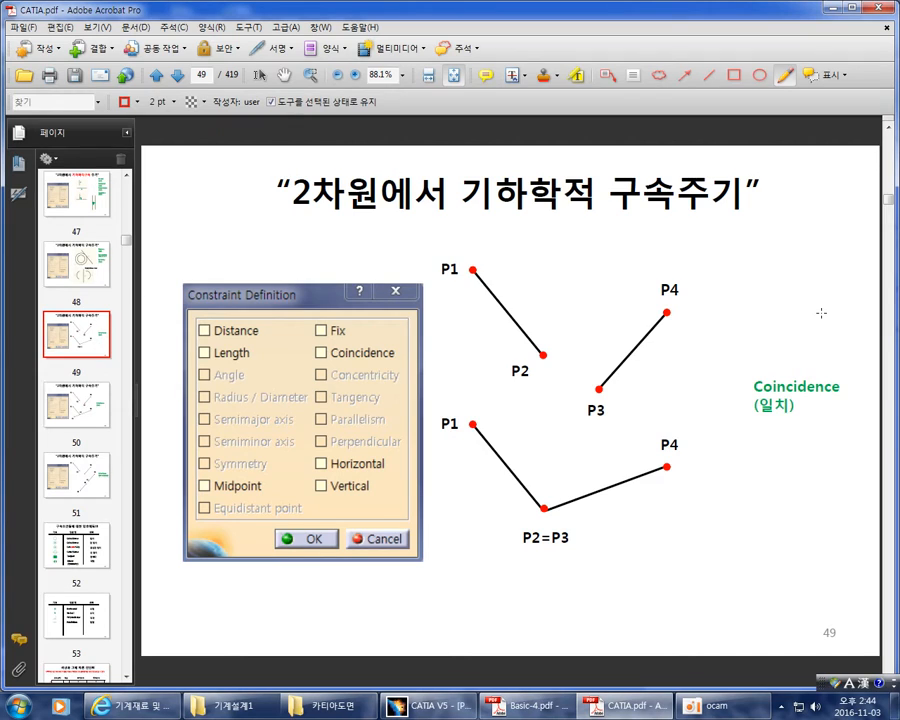
pyautogui.click(76, 410)
pyautogui.click(76, 477)
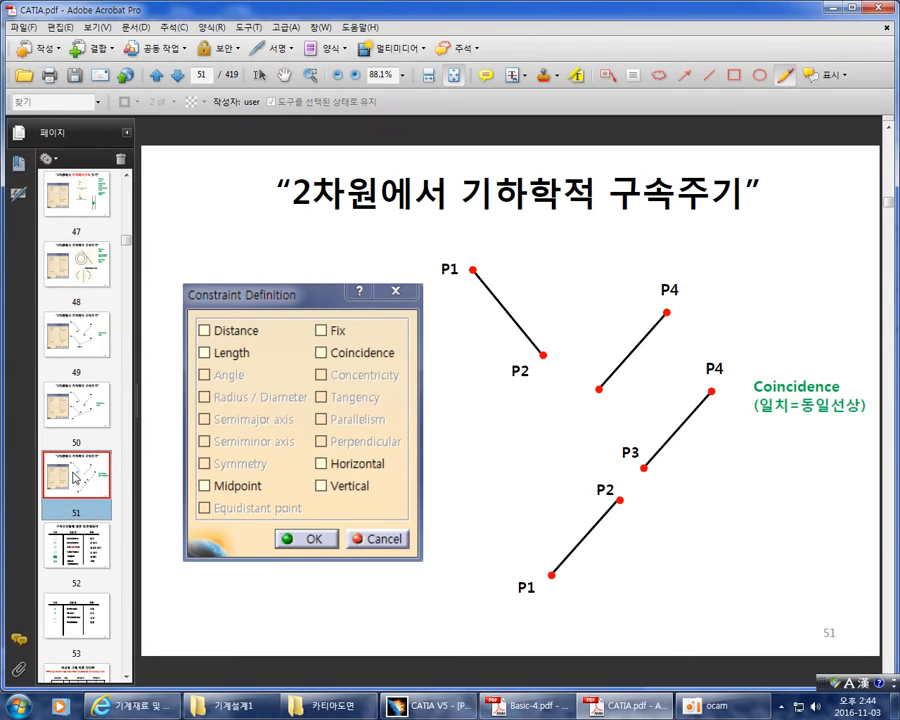
pyautogui.click(97, 352)
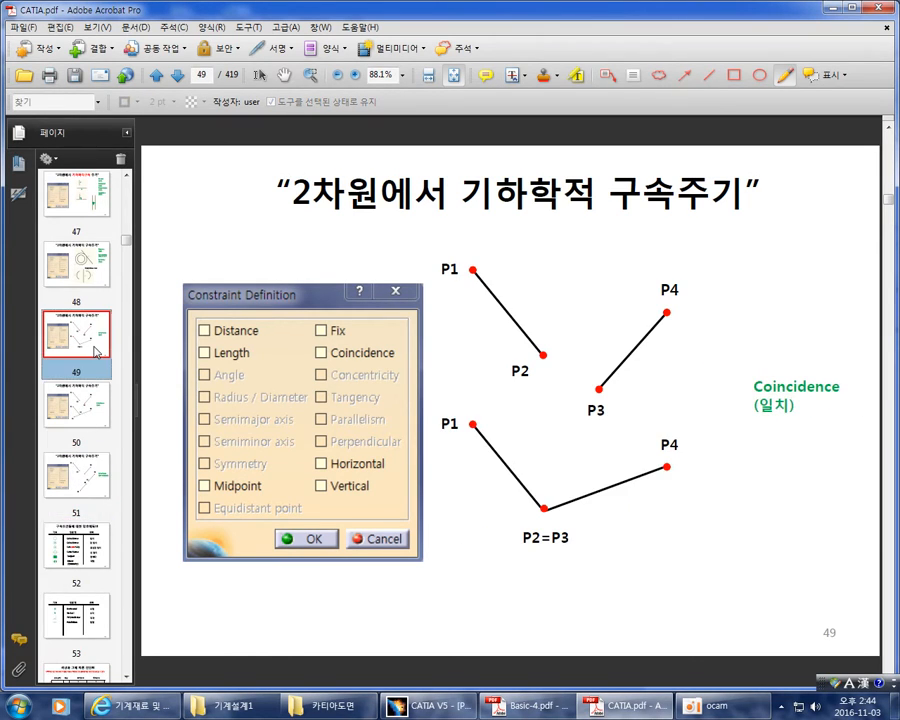
pyautogui.hotkey('alt', 'Tab')
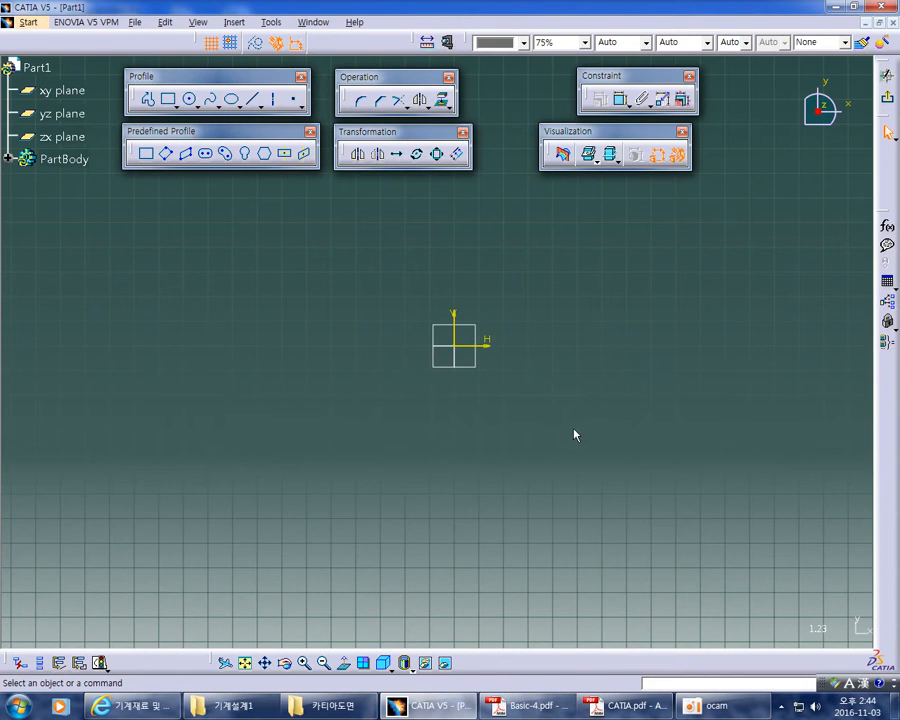
# Sketch a slanted line about 37 mm long above the origin, descending to the right at about 297 degrees
pyautogui.click(254, 104)
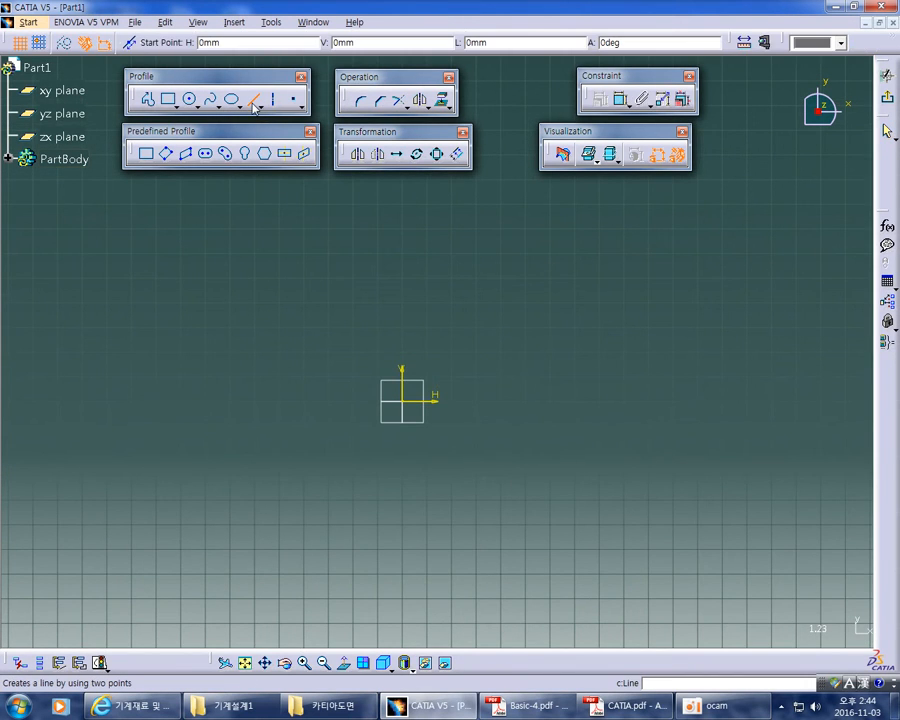
pyautogui.click(438, 218)
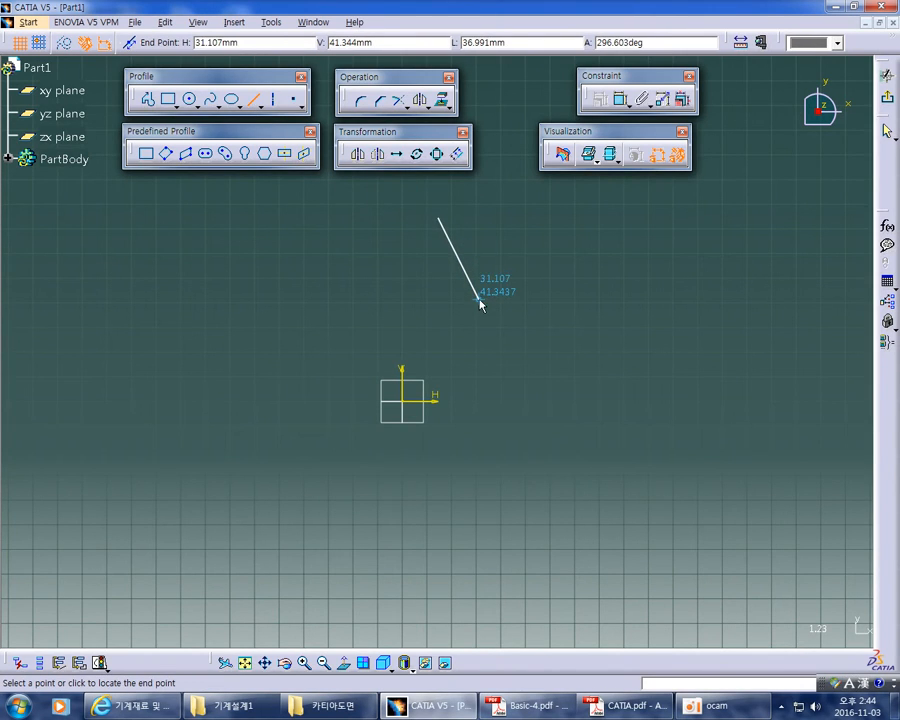
pyautogui.click(479, 299)
pyautogui.click(480, 202)
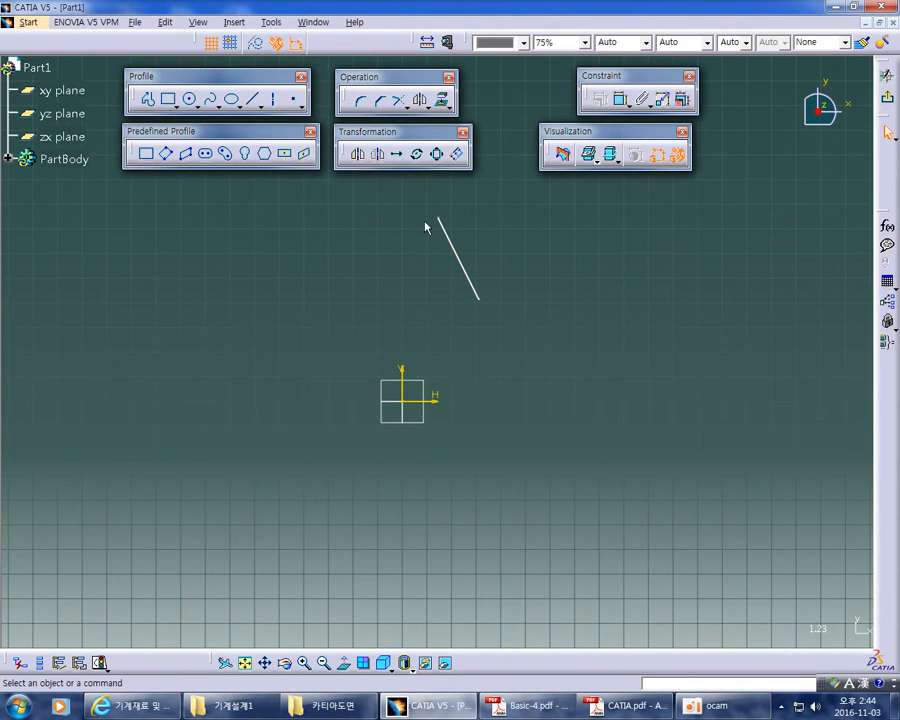
# Sketch a second slanted line about 36 mm long to the right of the first, rising at about 53 degrees
pyautogui.moveTo(526, 257); pyautogui.dragTo(441, 284, button='middle')
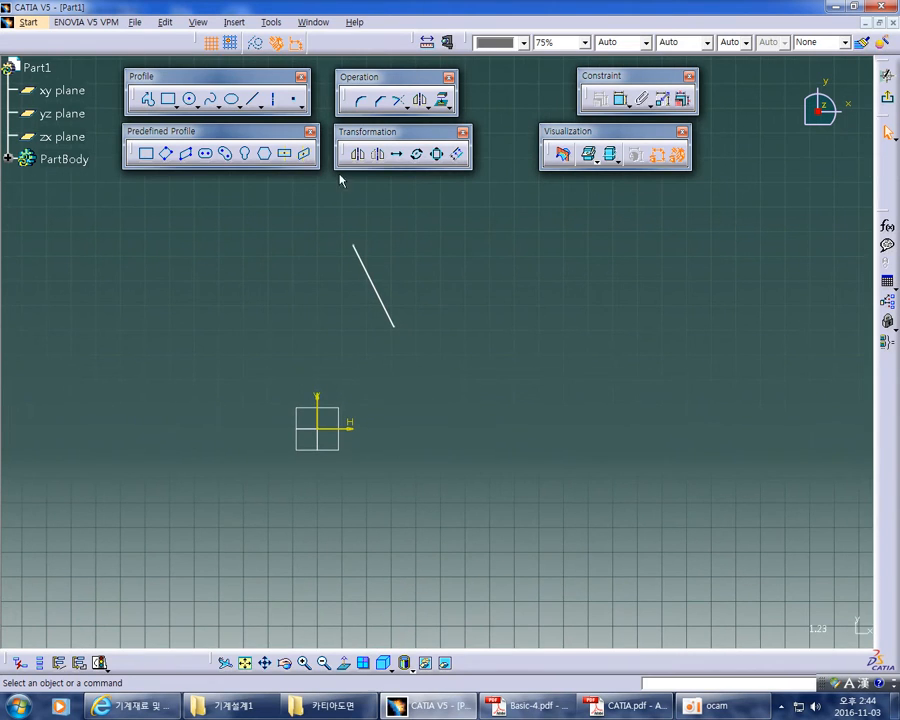
pyautogui.click(253, 99)
pyautogui.click(472, 315)
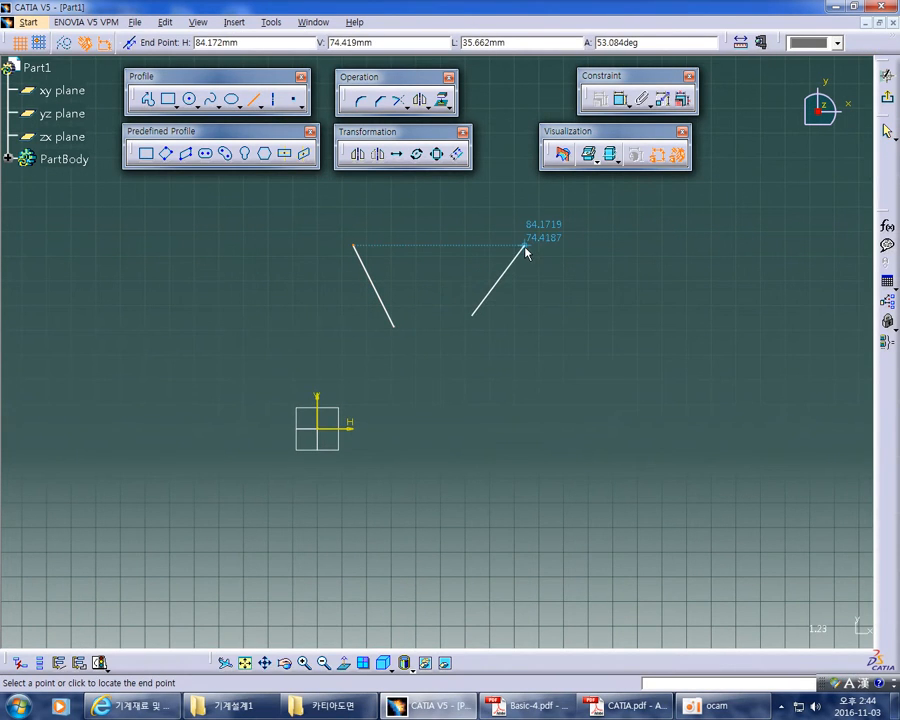
pyautogui.click(525, 246)
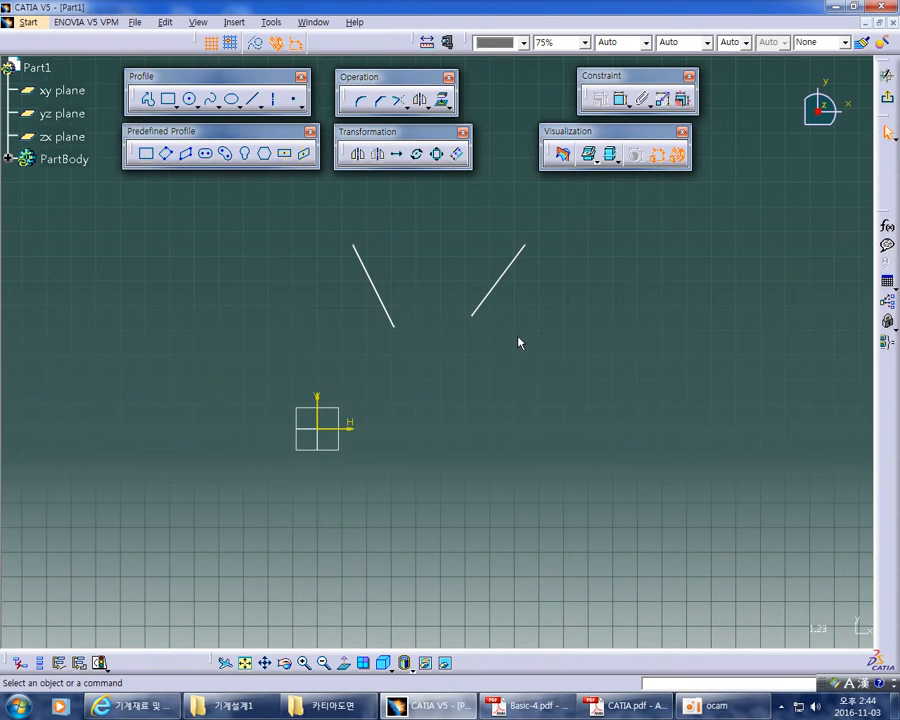
# Add a length dimension to each of the two slanted lines, placed in the space between them
pyautogui.keyDown('ctrl'); pyautogui.moveTo(518, 373); pyautogui.dragTo(520, 350, button='middle'); pyautogui.keyUp('ctrl')
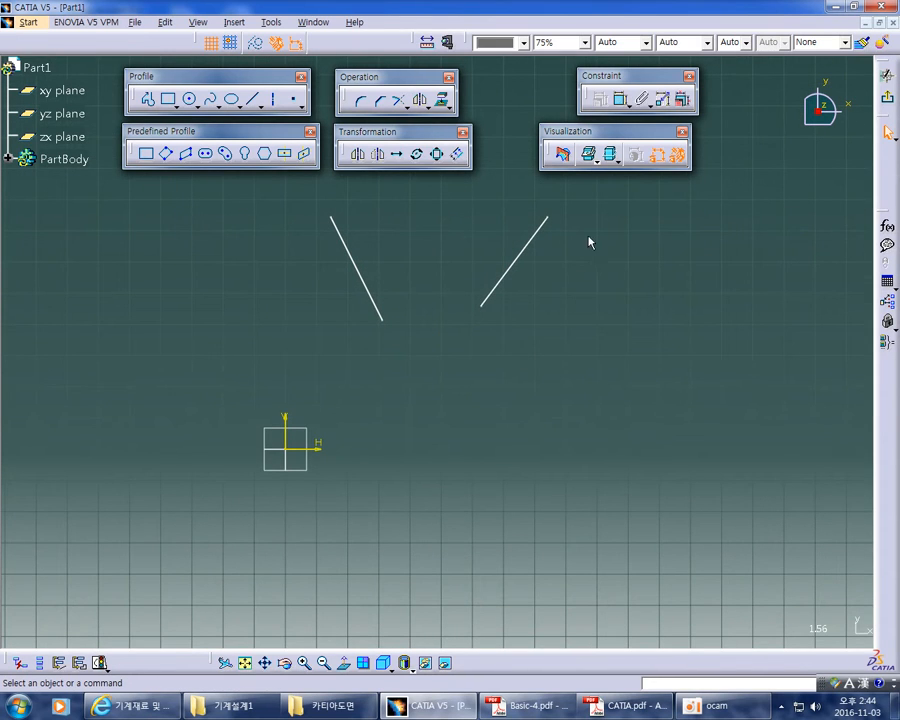
pyautogui.click(619, 100)
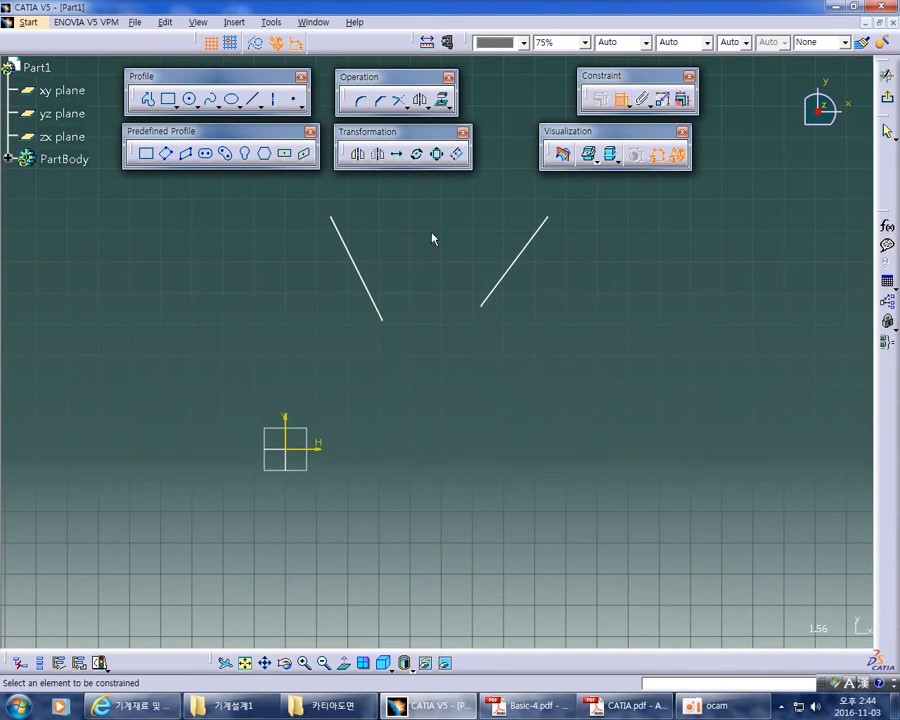
pyautogui.click(362, 274)
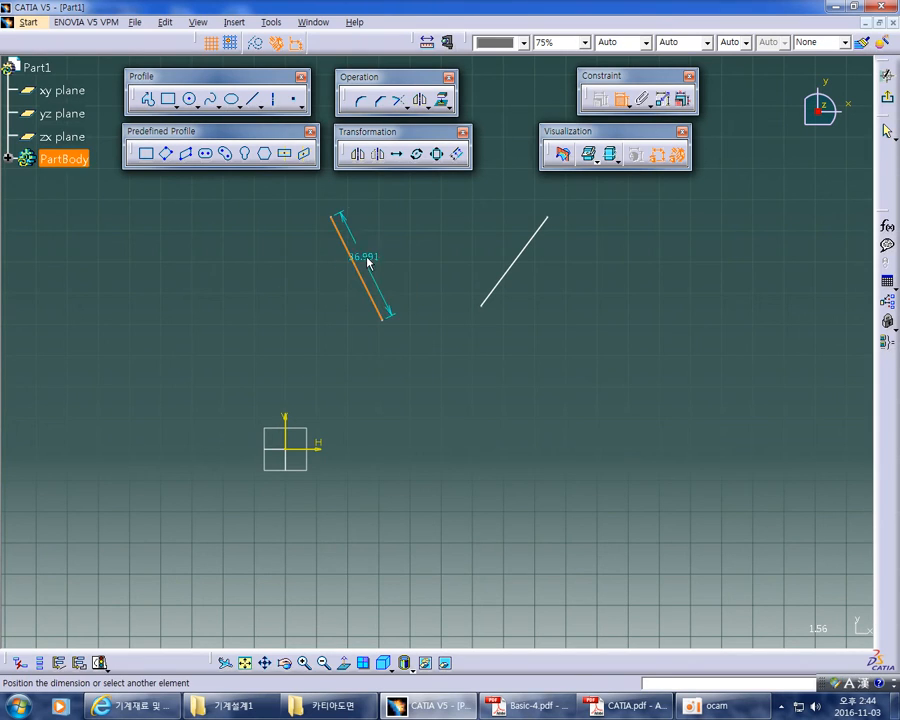
pyautogui.click(389, 243)
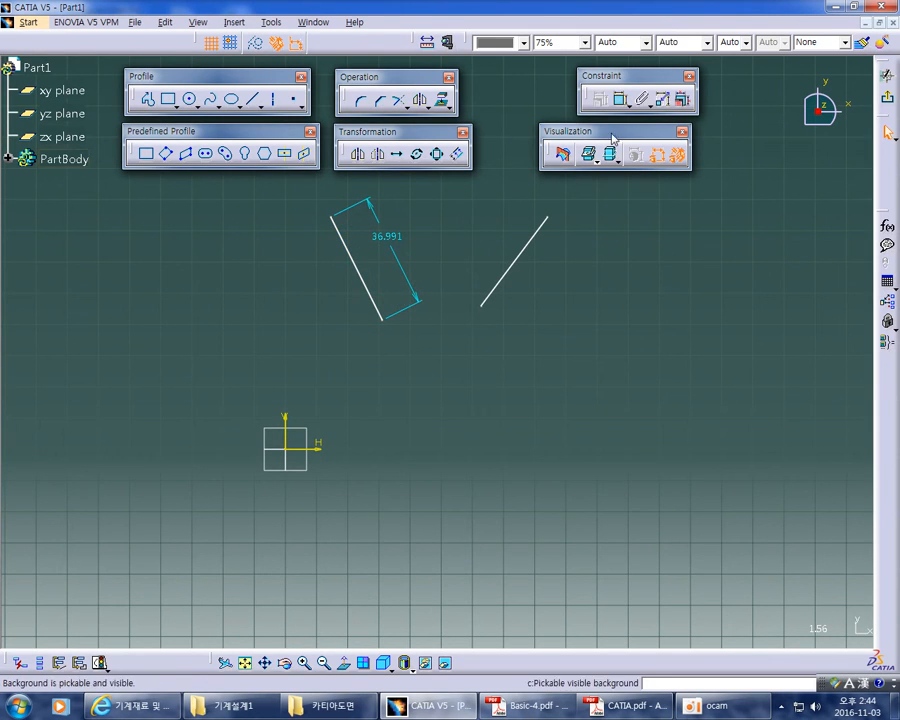
pyautogui.click(619, 100)
pyautogui.click(536, 254)
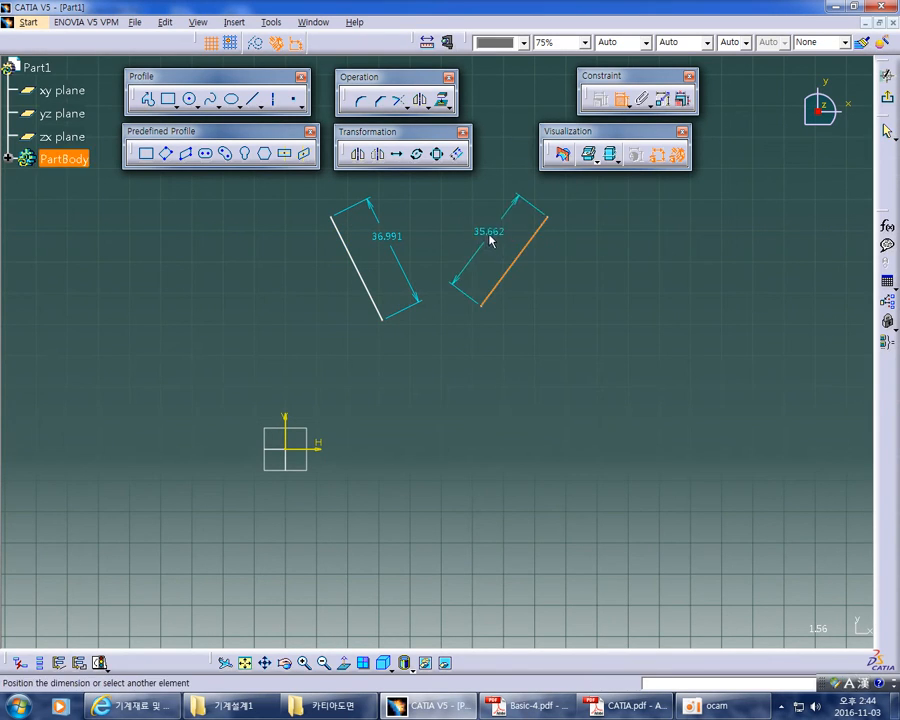
pyautogui.click(484, 234)
# Set the length dimensions of both slanted lines to 40 mm
pyautogui.click(391, 237)
pyautogui.doubleClick(391, 237)
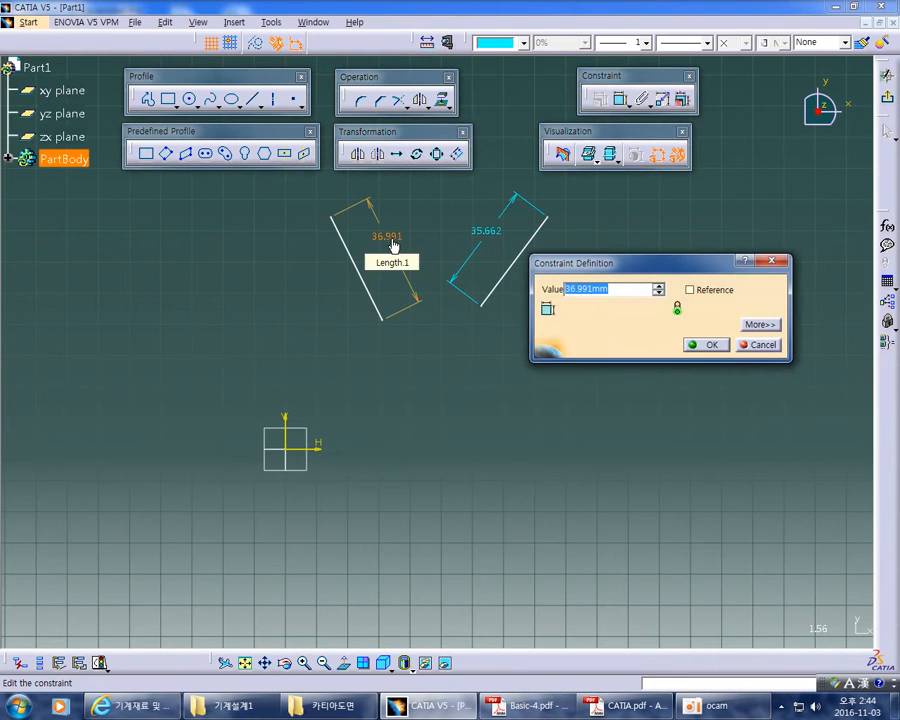
pyautogui.write('40')
pyautogui.press('Return')
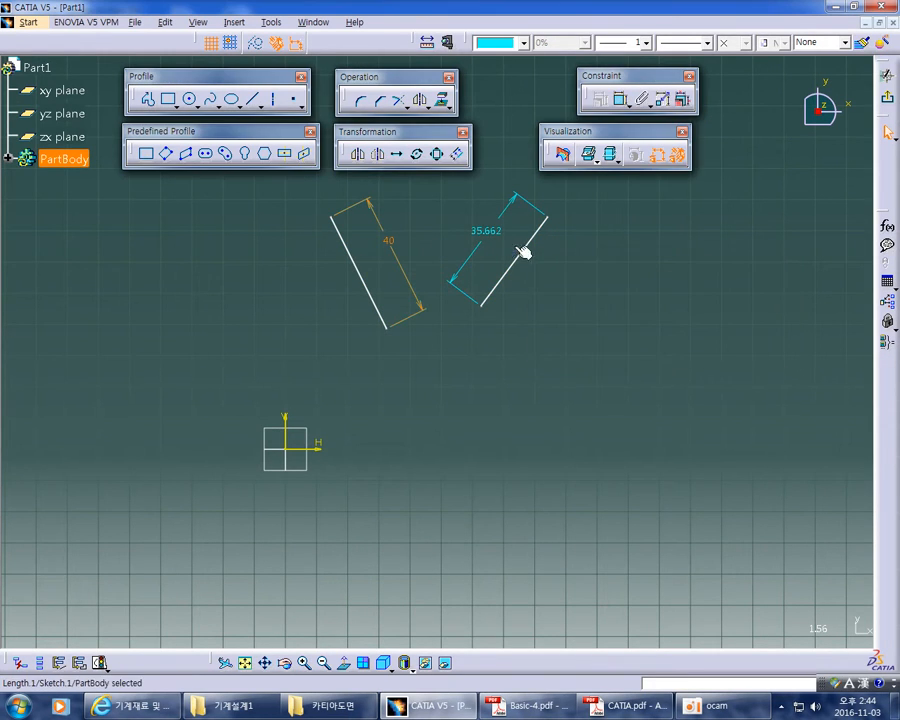
pyautogui.doubleClick(488, 233)
pyautogui.write('0')
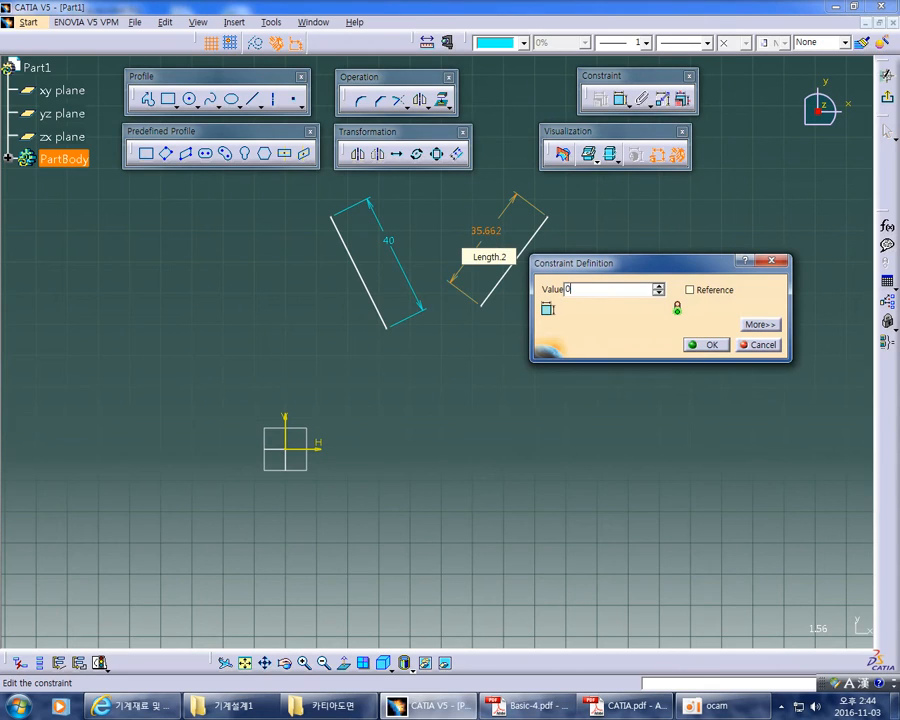
pyautogui.press('BackSpace')
pyautogui.write('40')
pyautogui.click(709, 345)
pyautogui.moveTo(532, 402); pyautogui.dragTo(556, 420, button='middle')
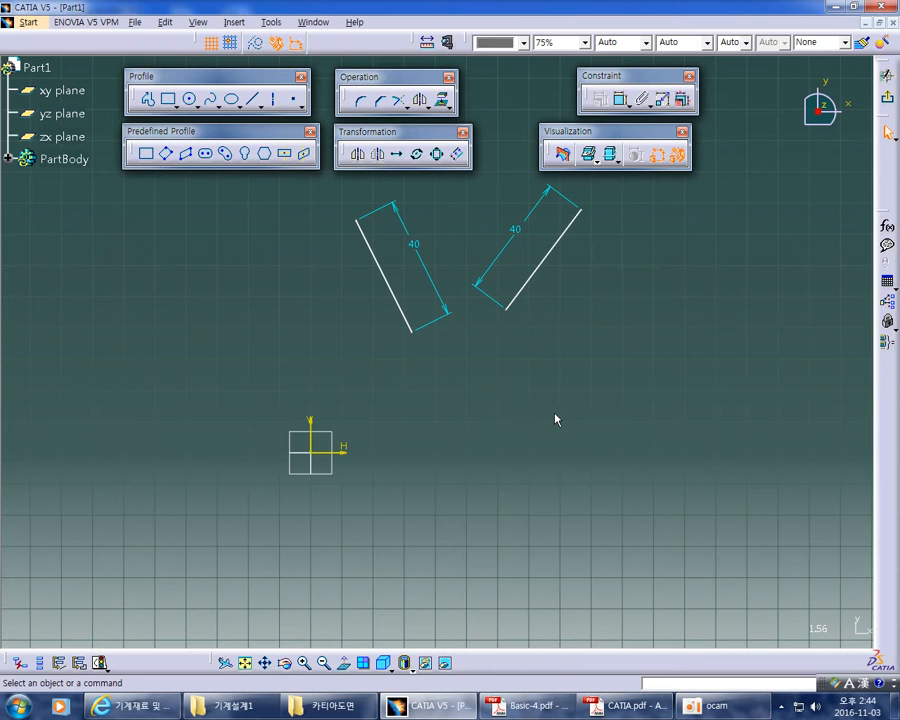
pyautogui.moveTo(613, 387)
pyautogui.mouseDown(button='middle')
pyautogui.moveTo(600, 422)
pyautogui.moveTo(602, 402)
pyautogui.mouseUp(button='middle')
pyautogui.click(600, 422)
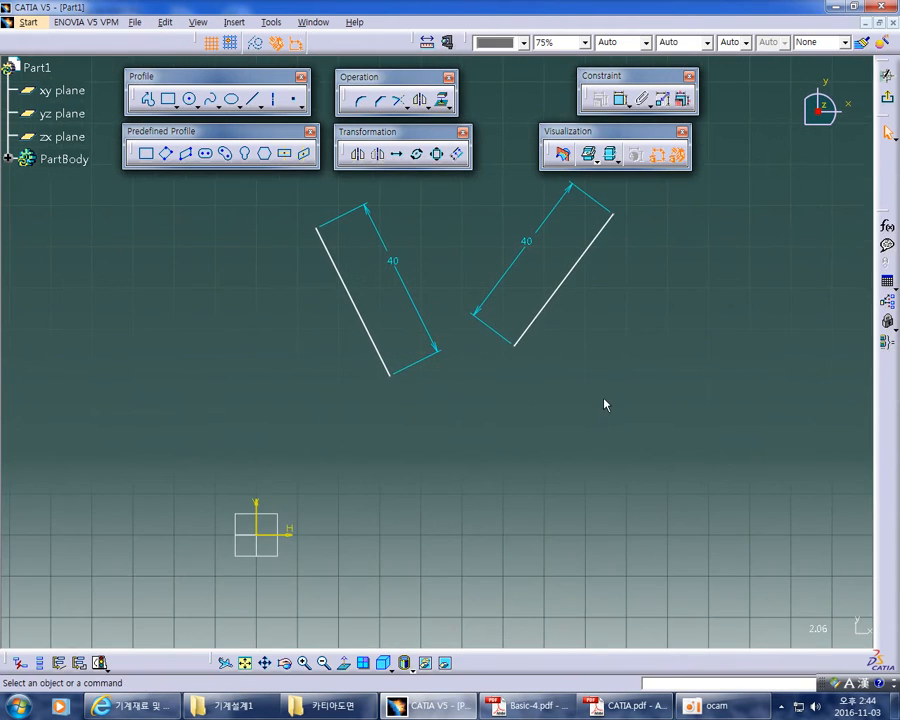
# Switch to CATIA.pdf, circle P2, P3 and the joined P2=P3 point, underline the Coincidence note on page 49, and return to CATIA
pyautogui.hotkey('alt', 'Tab')
pyautogui.moveTo(545, 374)
pyautogui.mouseDown()
pyautogui.moveTo(535, 362)
pyautogui.moveTo(540, 343)
pyautogui.moveTo(548, 362)
pyautogui.mouseUp()
pyautogui.moveTo(598, 402)
pyautogui.mouseDown()
pyautogui.moveTo(590, 390)
pyautogui.moveTo(597, 381)
pyautogui.mouseUp()
pyautogui.moveTo(742, 407); pyautogui.dragTo(824, 405)
pyautogui.moveTo(556, 494)
pyautogui.mouseDown()
pyautogui.moveTo(537, 508)
pyautogui.moveTo(560, 494)
pyautogui.moveTo(566, 508)
pyautogui.mouseUp()
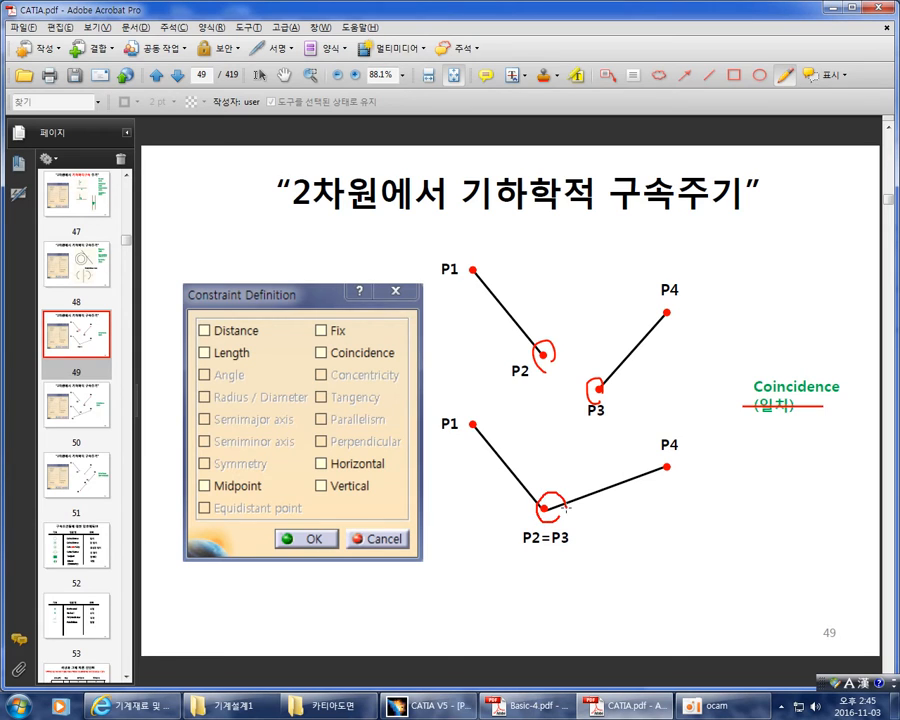
pyautogui.hotkey('alt', 'Tab')
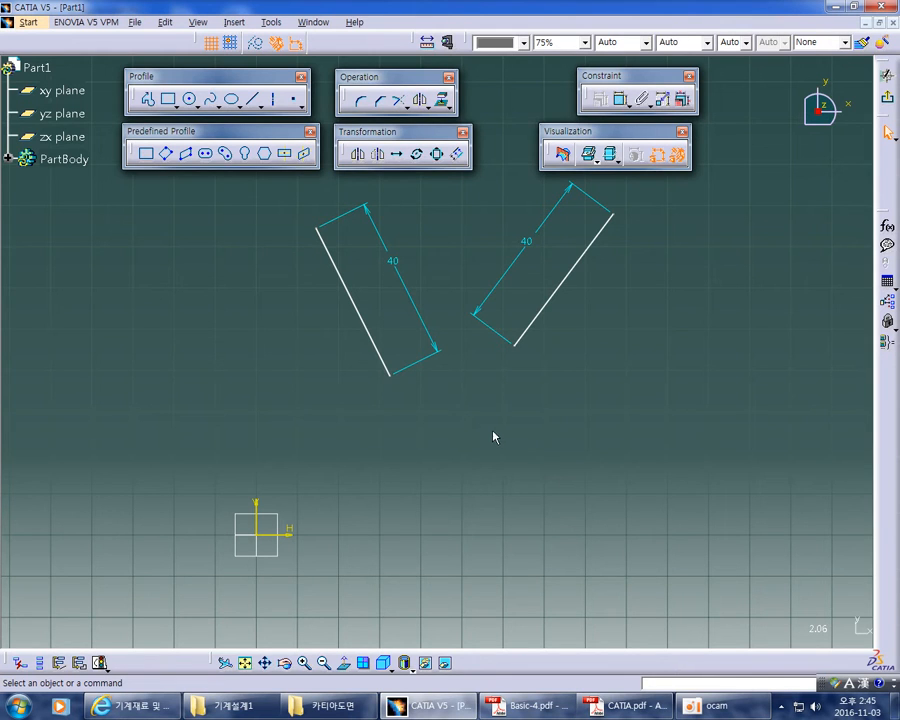
# Apply a coincidence constraint between the lower endpoints of the two slanted lines, and undo it
pyautogui.click(389, 375)
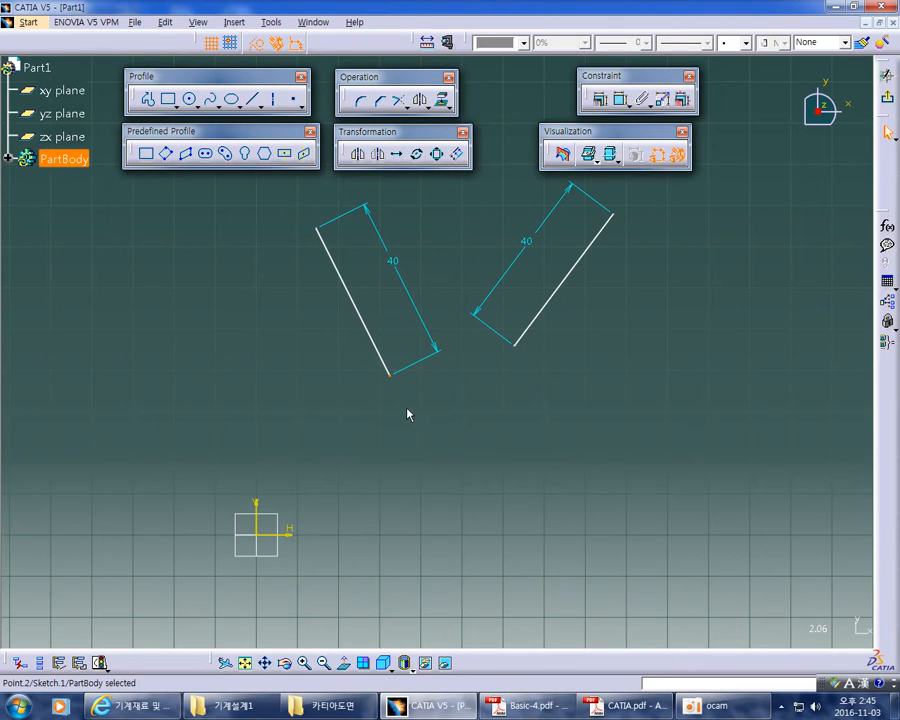
pyautogui.keyDown('ctrl'); pyautogui.click(514, 345); pyautogui.keyUp('ctrl')
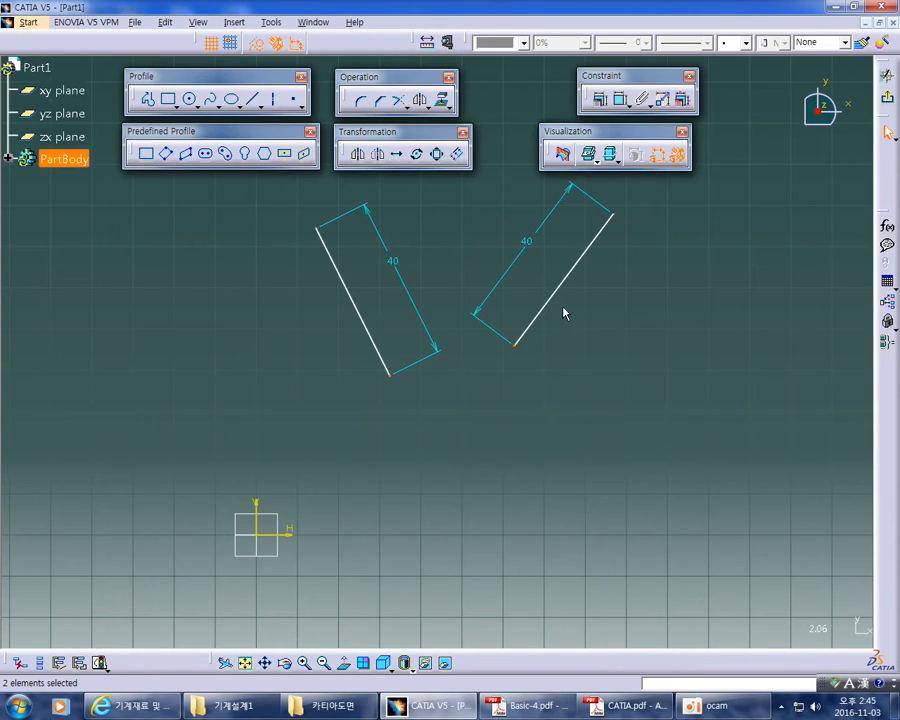
pyautogui.click(600, 100)
pyautogui.moveTo(601, 101); pyautogui.dragTo(668, 154)
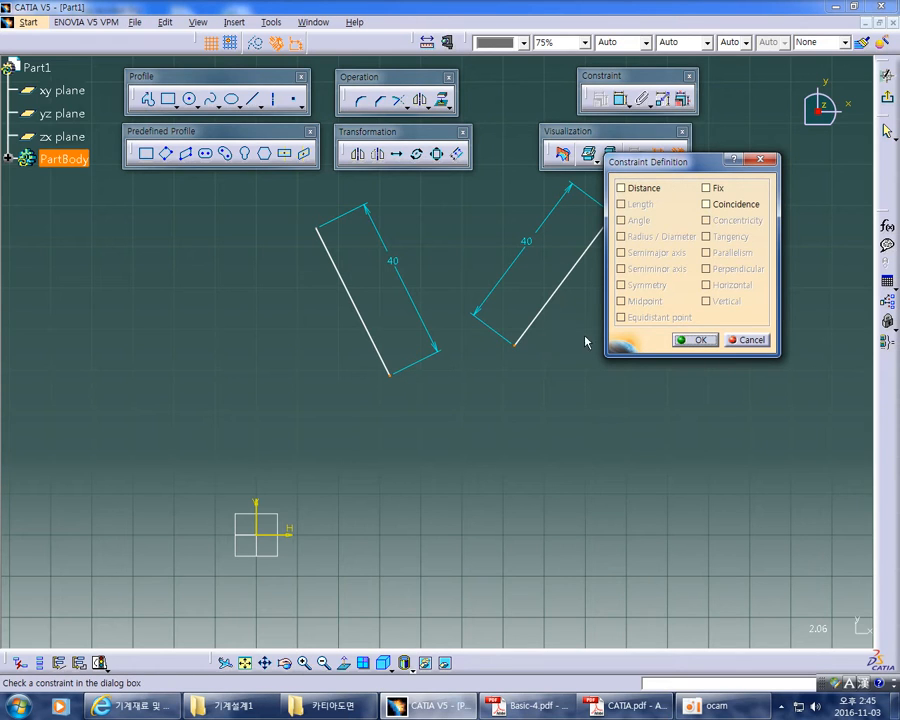
pyautogui.click(705, 205)
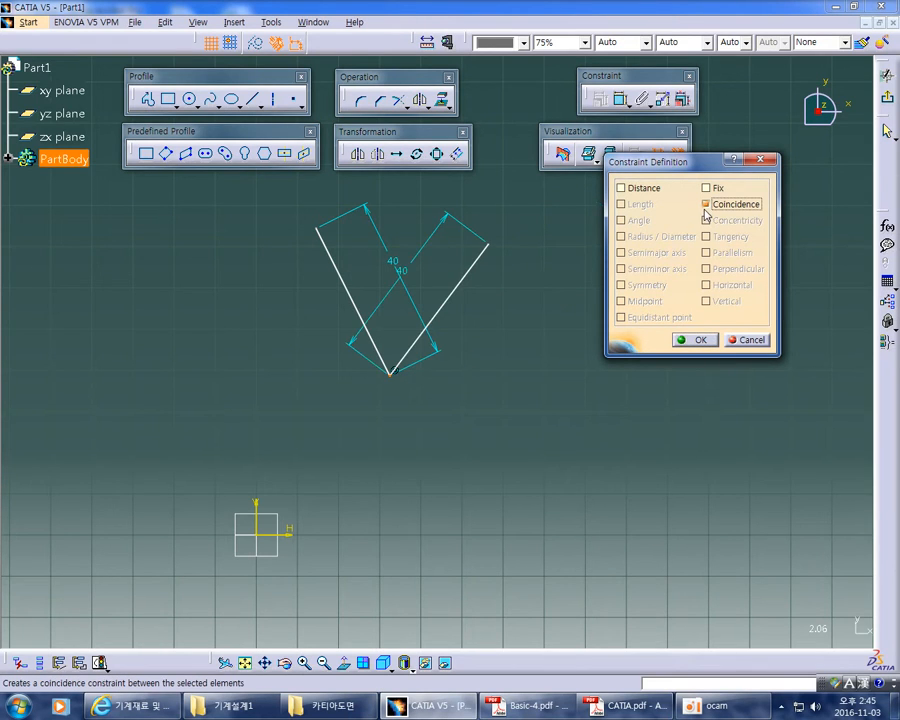
pyautogui.click(695, 340)
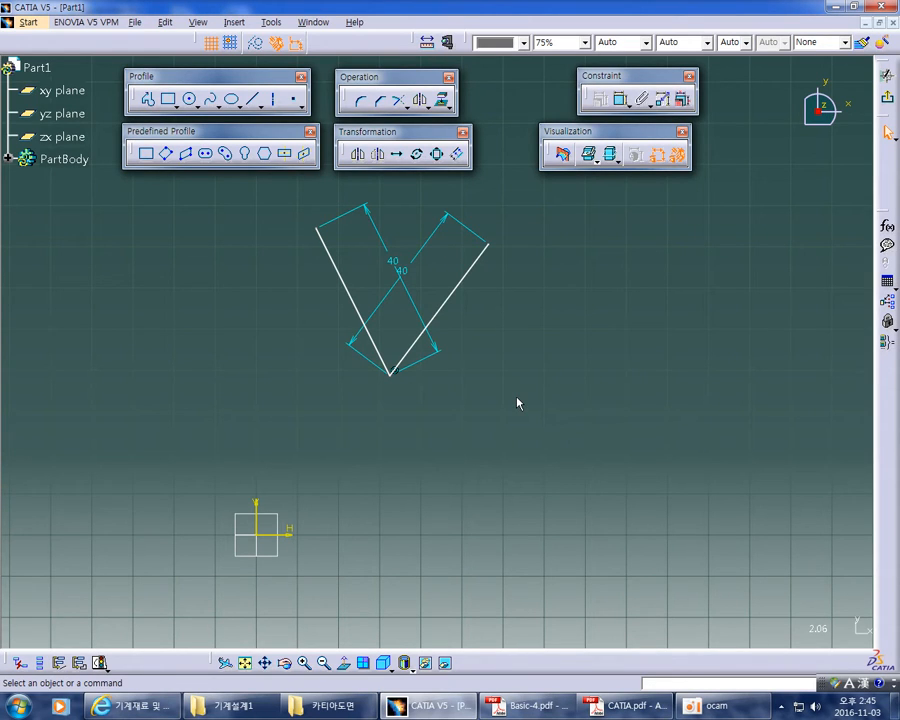
pyautogui.moveTo(518, 421); pyautogui.dragTo(519, 411, button='middle')
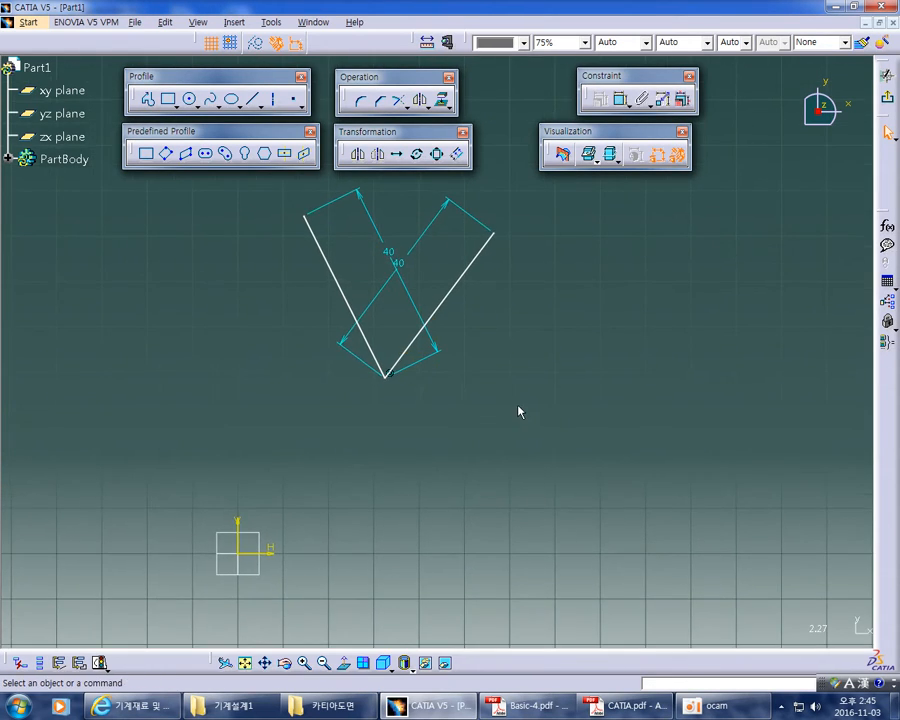
pyautogui.hotkey('ctrl', 'z')
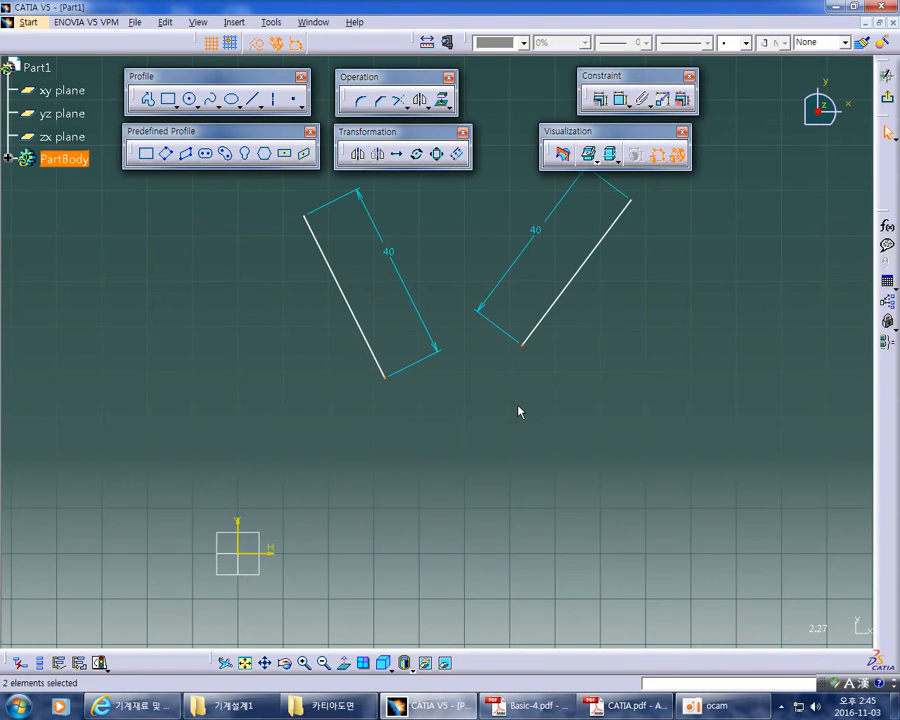
pyautogui.moveTo(518, 411)
pyautogui.mouseDown(button='middle')
pyautogui.moveTo(534, 366)
pyautogui.moveTo(549, 448)
pyautogui.mouseUp(button='middle')
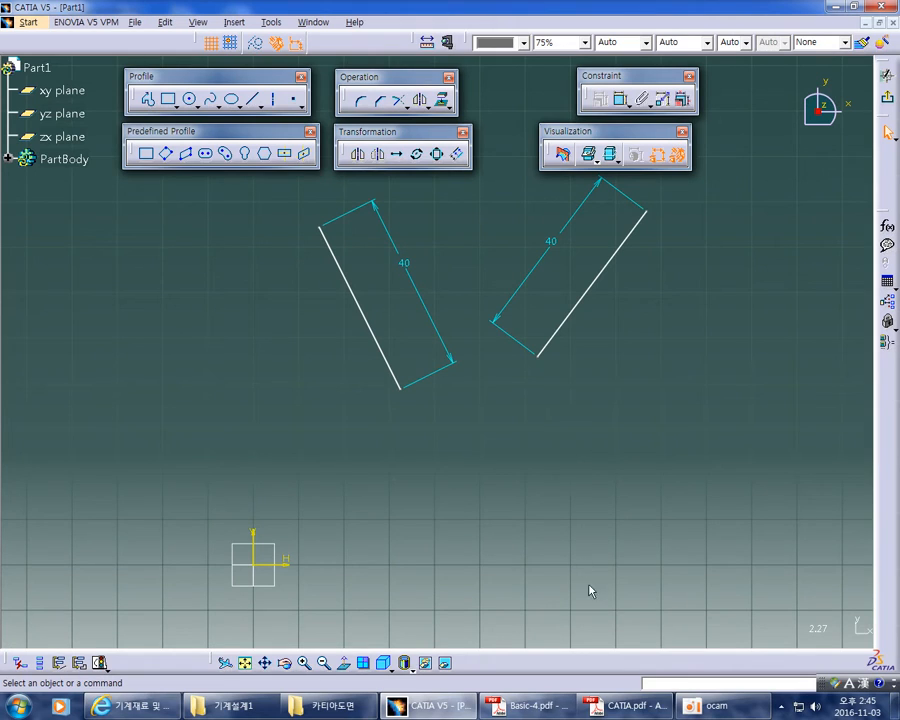
# Switch to page 50 of CATIA.pdf, circle P2, mark line P3-P4 and the link from P2 to it, and return to CATIA
pyautogui.click(618, 706)
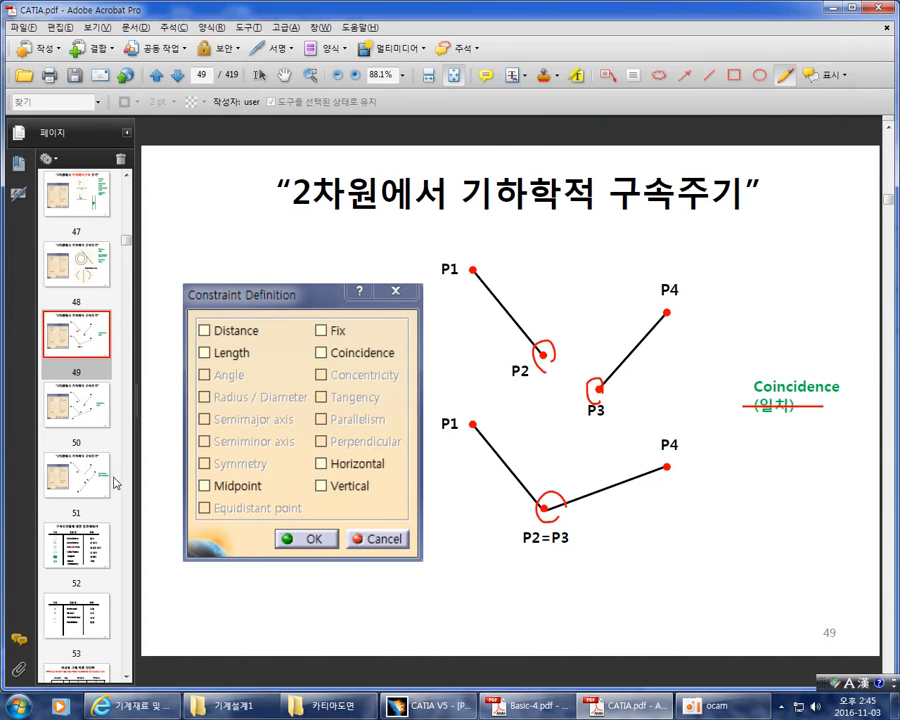
pyautogui.click(80, 410)
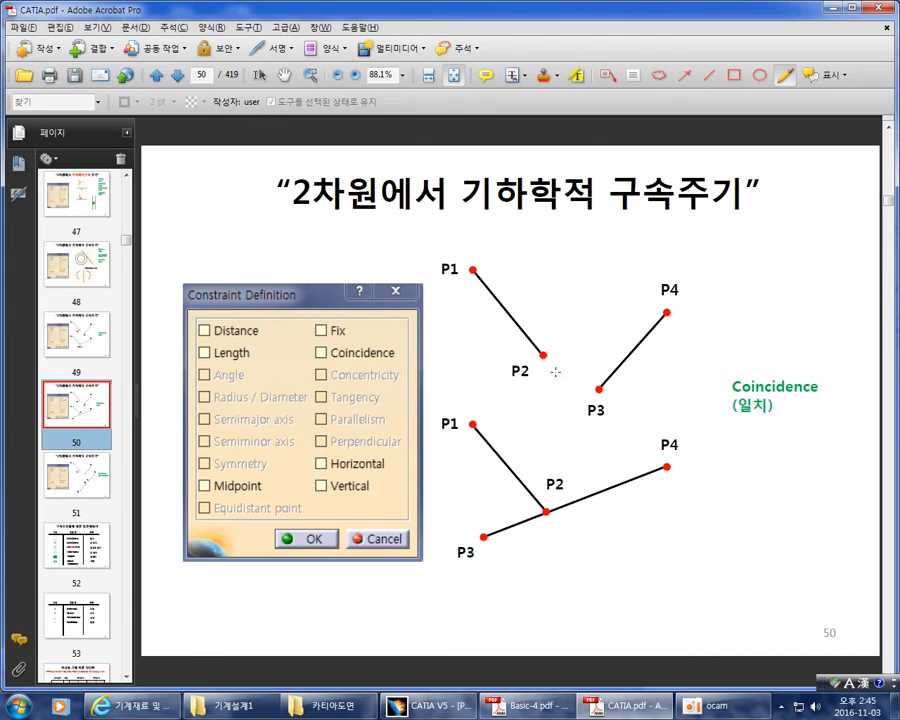
pyautogui.moveTo(545, 371)
pyautogui.mouseDown()
pyautogui.moveTo(536, 362)
pyautogui.moveTo(541, 346)
pyautogui.moveTo(551, 363)
pyautogui.mouseUp()
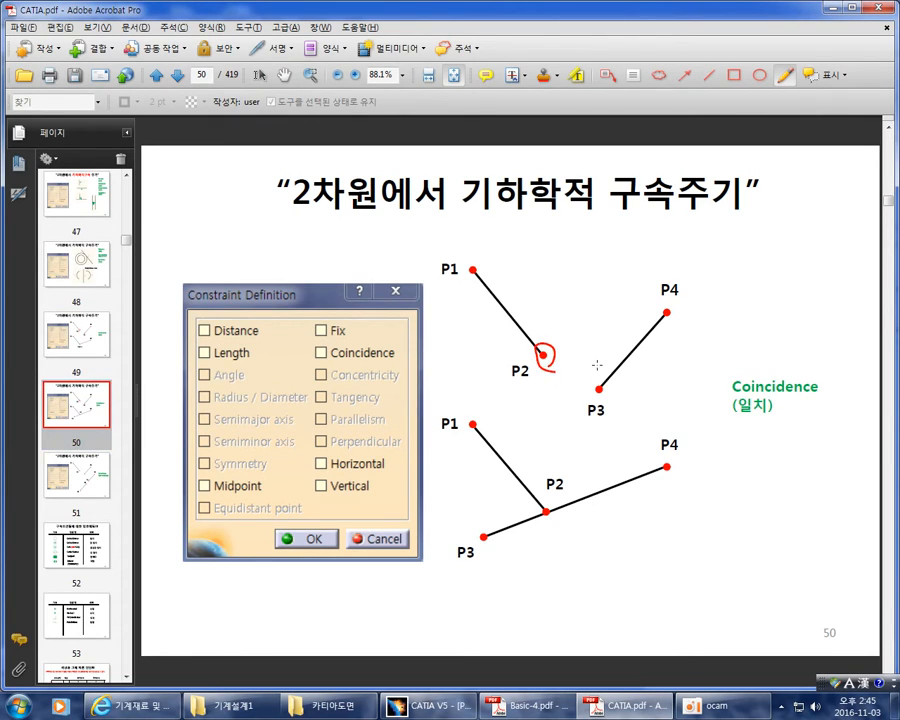
pyautogui.moveTo(666, 313)
pyautogui.mouseDown()
pyautogui.moveTo(596, 398)
pyautogui.moveTo(532, 378)
pyautogui.moveTo(530, 347)
pyautogui.moveTo(573, 336)
pyautogui.moveTo(616, 361)
pyautogui.mouseUp()
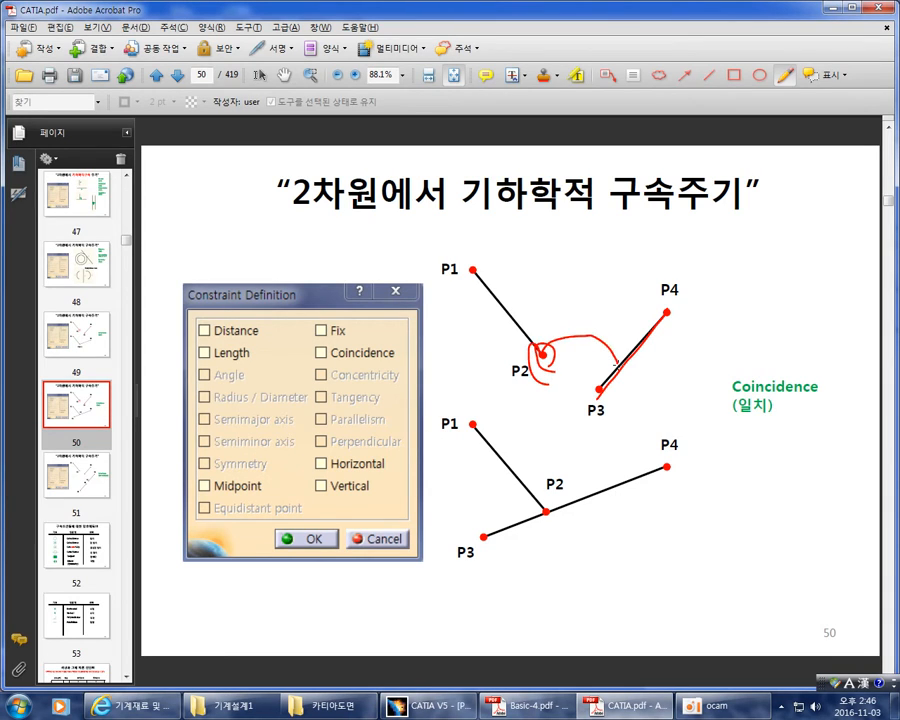
pyautogui.hotkey('alt', 'Tab')
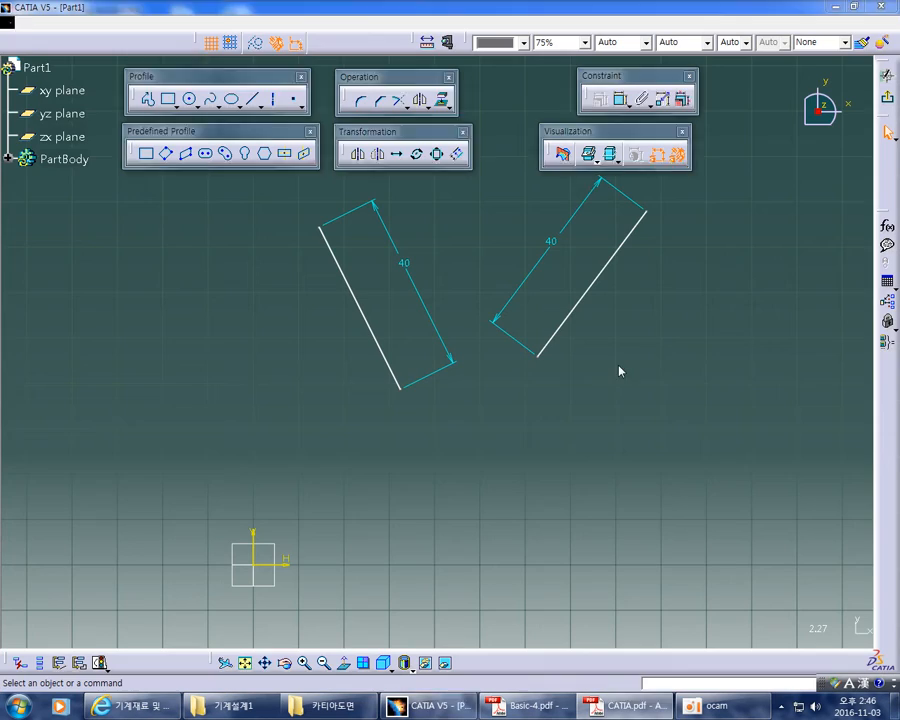
# Make the left line's lower endpoint coincident with the right line, and move the right line down so it crosses that endpoint
pyautogui.click(403, 390)
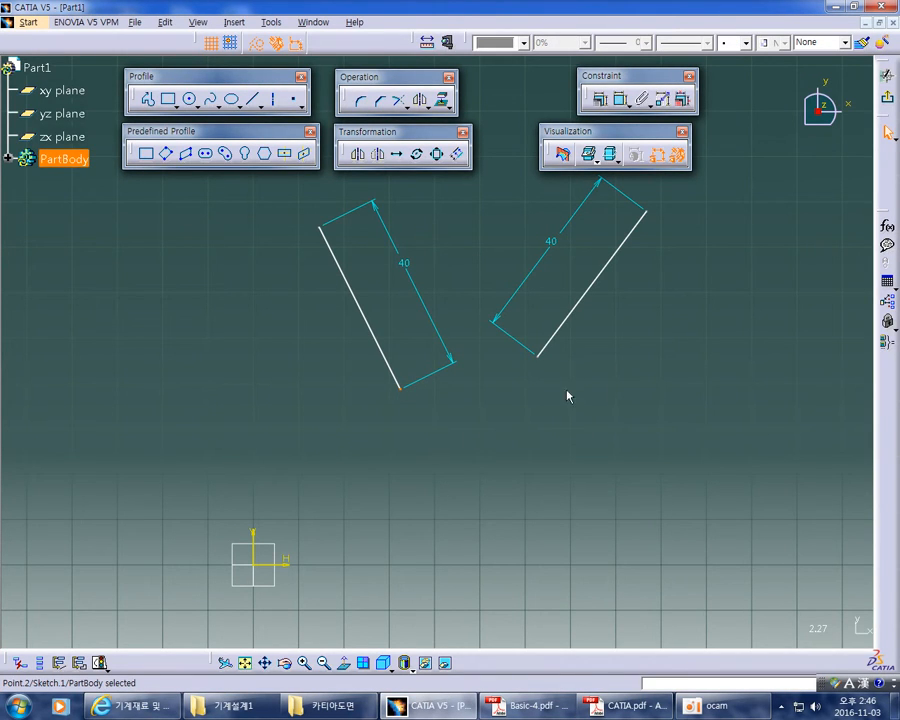
pyautogui.keyDown('ctrl'); pyautogui.click(594, 281); pyautogui.keyUp('ctrl')
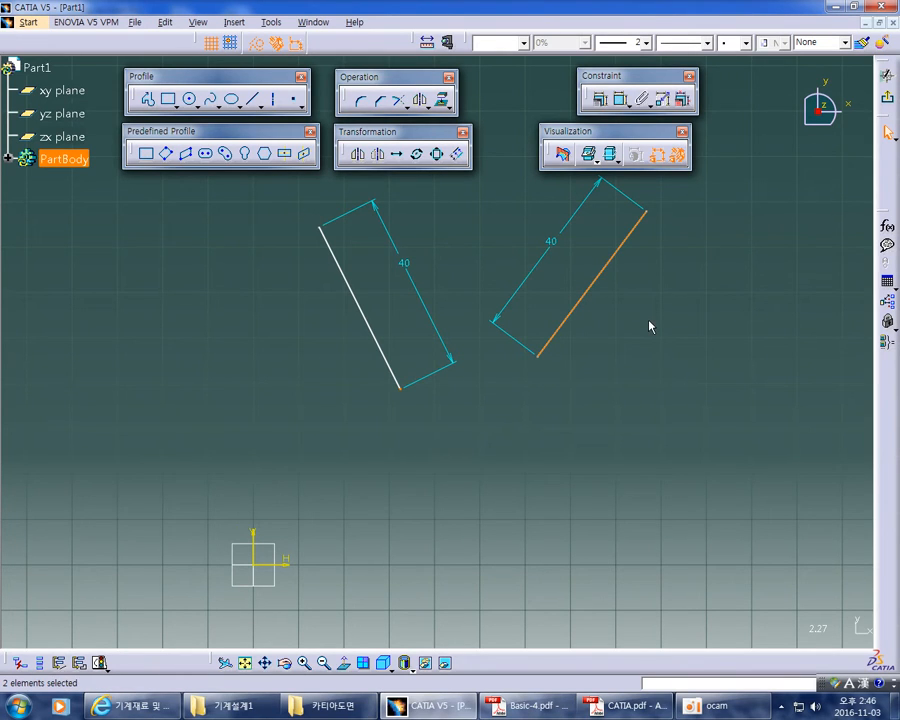
pyautogui.click(599, 98)
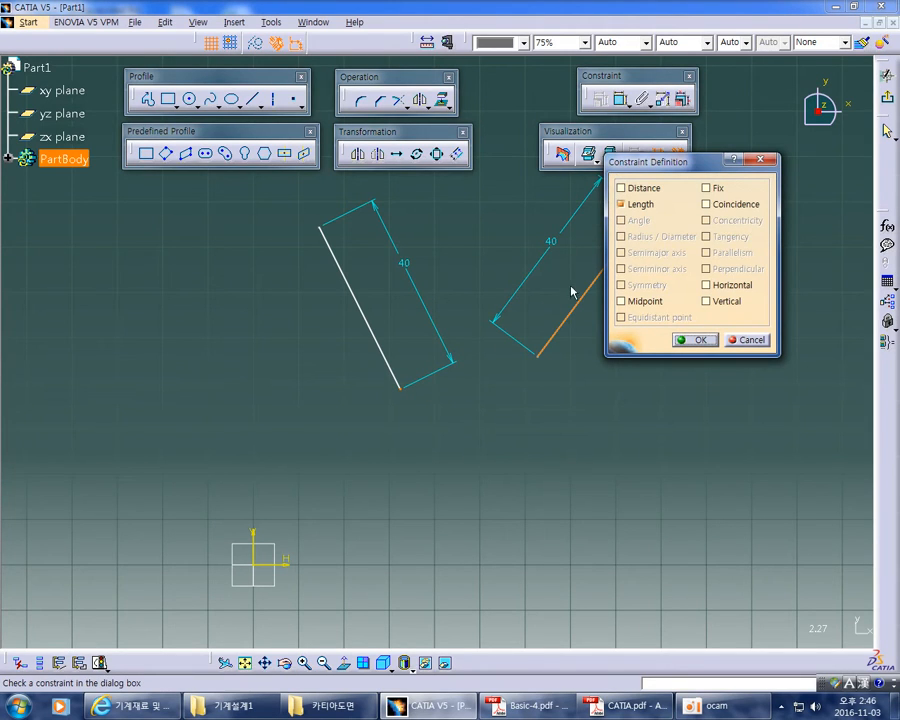
pyautogui.click(706, 204)
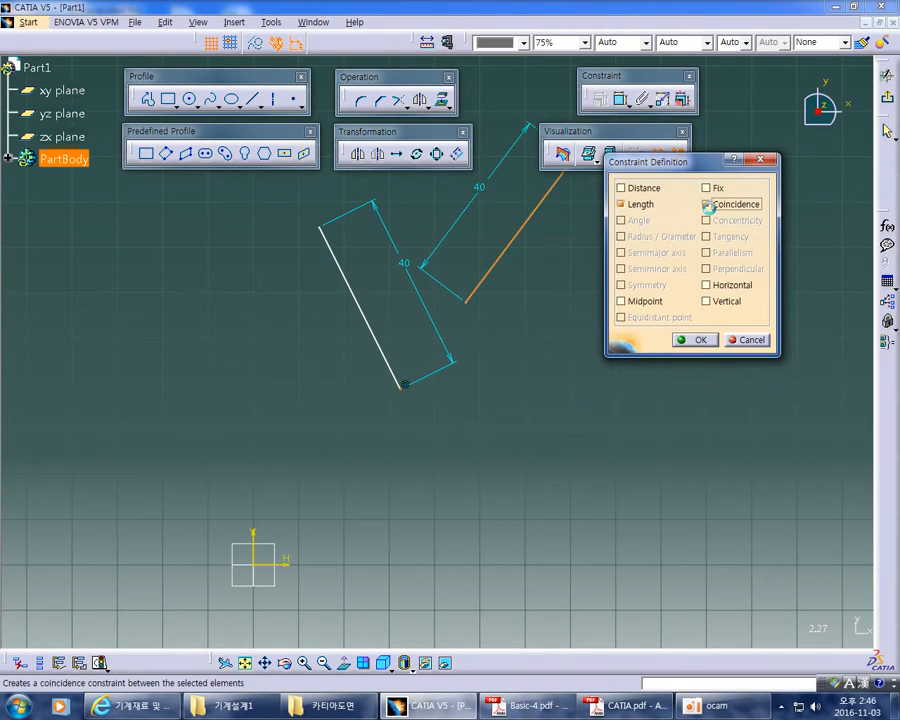
pyautogui.click(699, 340)
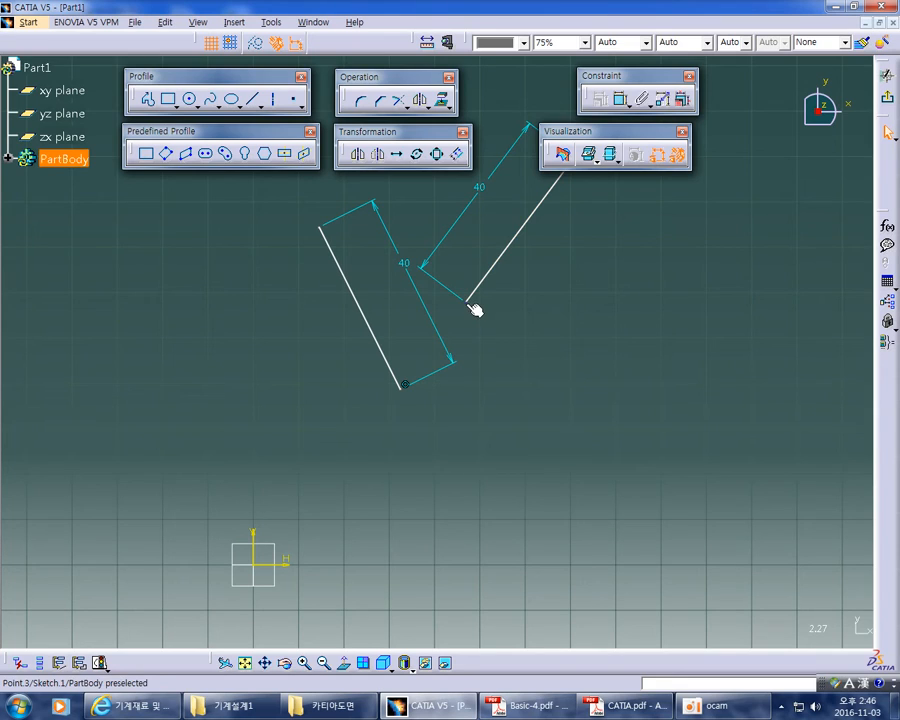
pyautogui.moveTo(506, 260); pyautogui.dragTo(420, 389)
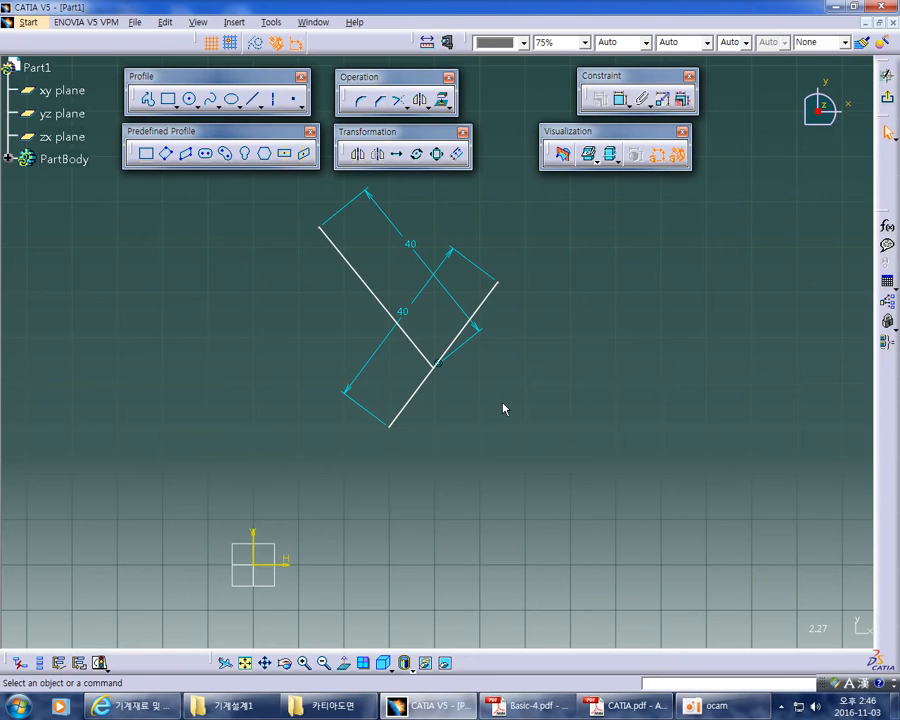
# Undo the right line's move and the point-to-line coincidence constraint
pyautogui.hotkey('ctrl', 'z')
pyautogui.hotkey('ctrl', 'z')
pyautogui.hotkey('ctrl', 'z')
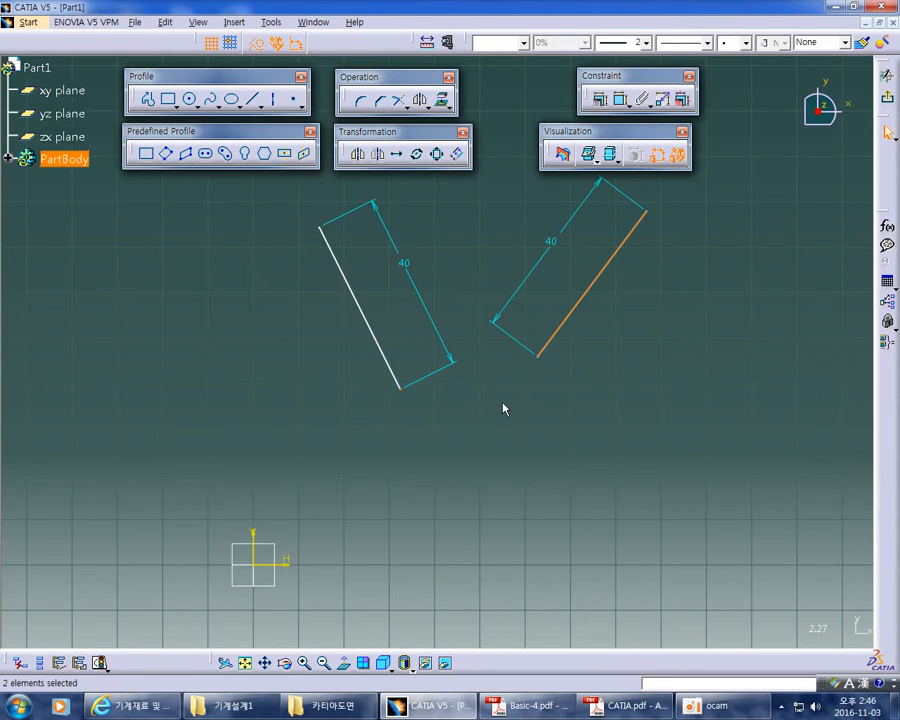
pyautogui.hotkey('ctrl', 'z')
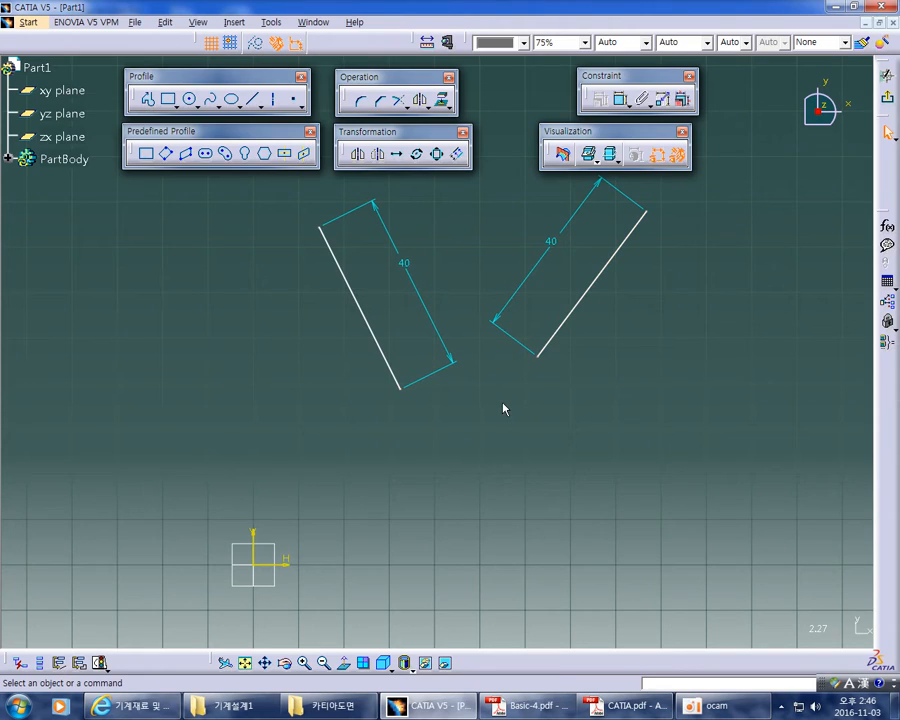
# Switch to page 51 of CATIA.pdf, draw arrows to both upper lines, circle and underline the Coincidence note, and return to CATIA
pyautogui.hotkey('alt', 'Tab')
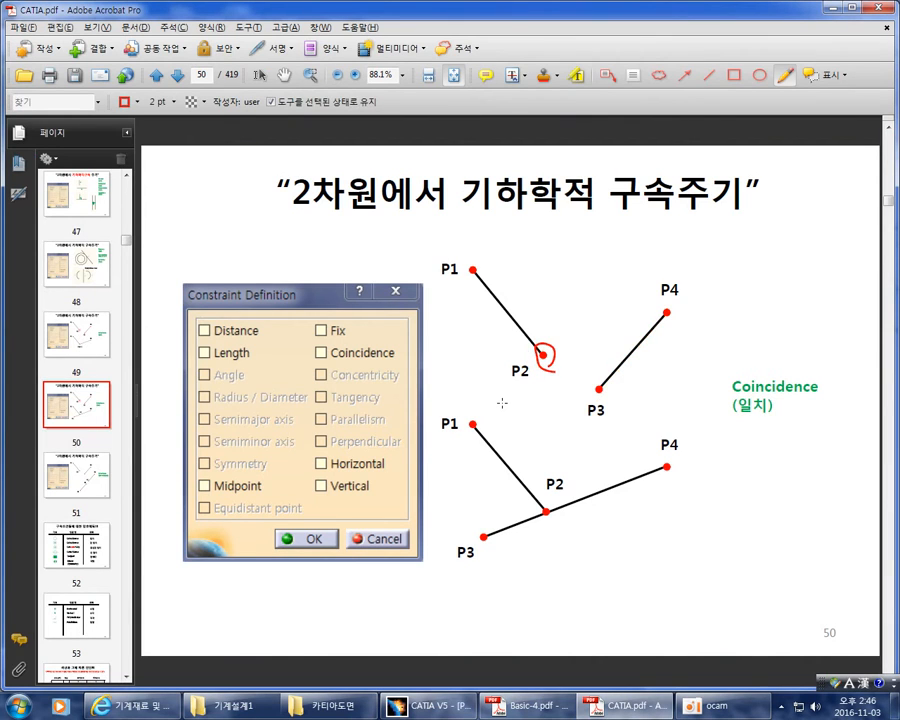
pyautogui.click(80, 487)
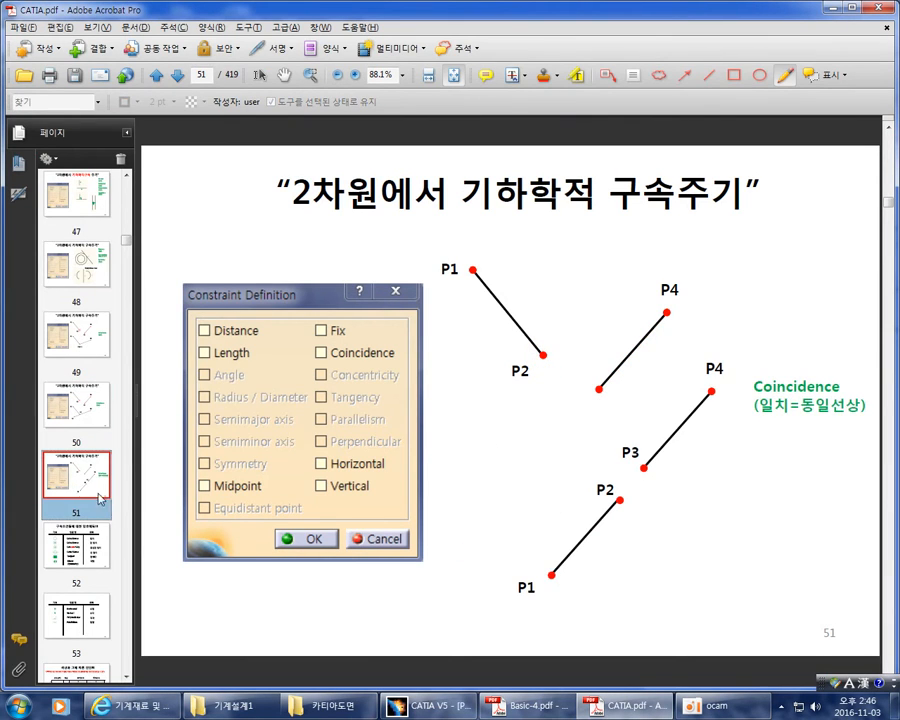
pyautogui.moveTo(546, 239)
pyautogui.mouseDown()
pyautogui.moveTo(502, 305)
pyautogui.moveTo(521, 307)
pyautogui.mouseUp()
pyautogui.moveTo(583, 304)
pyautogui.mouseDown()
pyautogui.moveTo(629, 351)
pyautogui.moveTo(616, 355)
pyautogui.mouseUp()
pyautogui.moveTo(847, 354)
pyautogui.mouseDown()
pyautogui.moveTo(736, 388)
pyautogui.moveTo(808, 399)
pyautogui.mouseUp()
pyautogui.moveTo(756, 422); pyautogui.dragTo(880, 436)
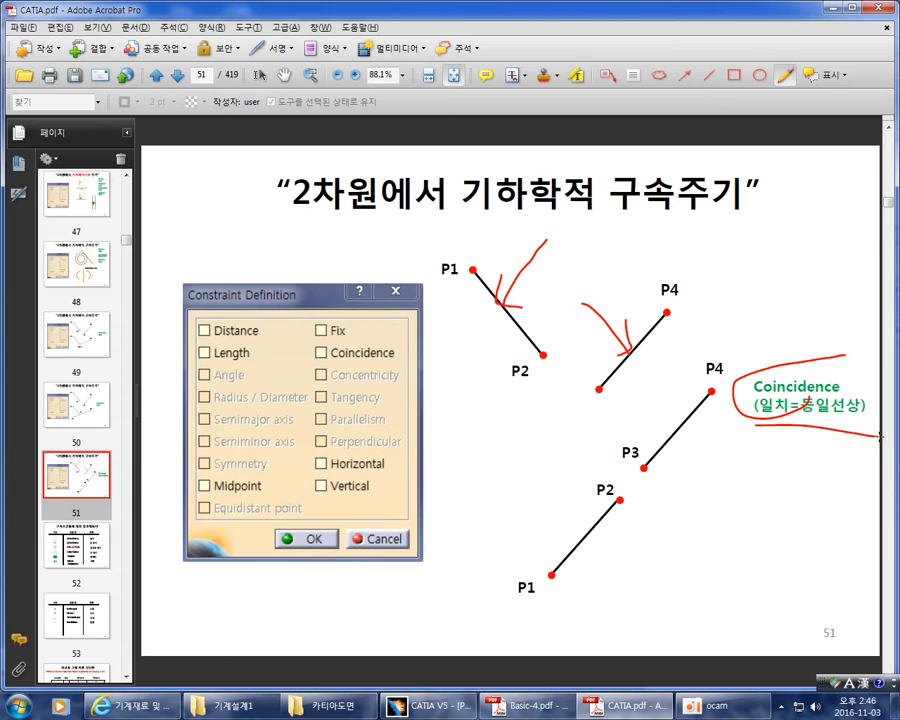
pyautogui.hotkey('alt', 'Tab')
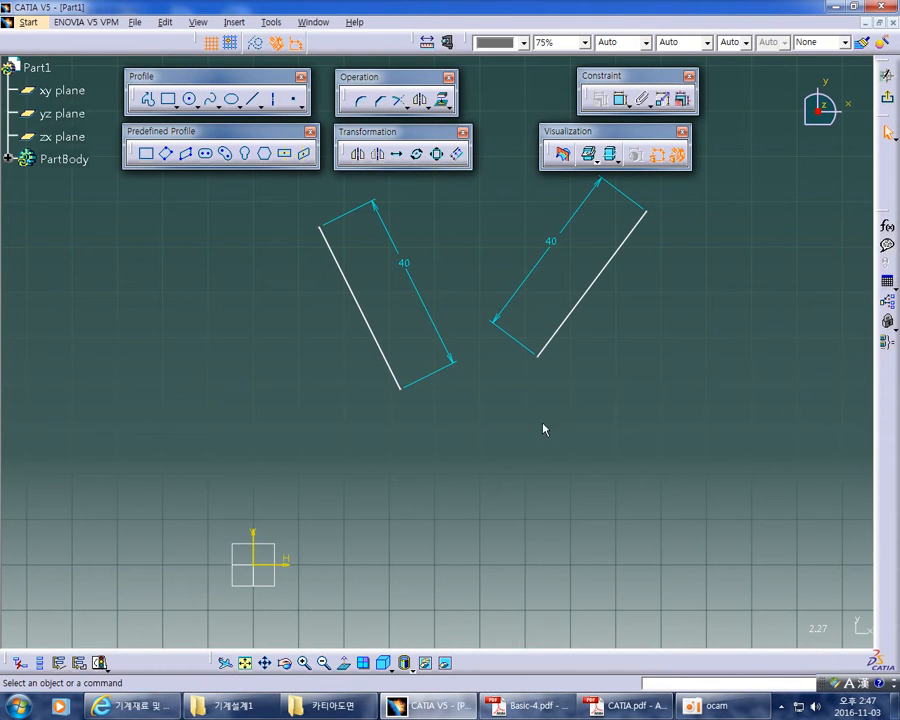
# Apply a coincidence constraint between the two slanted lines so they lie on the same straight line
pyautogui.click(381, 340)
pyautogui.keyDown('ctrl'); pyautogui.click(577, 305); pyautogui.keyUp('ctrl')
pyautogui.moveTo(644, 340); pyautogui.dragTo(648, 357, button='middle')
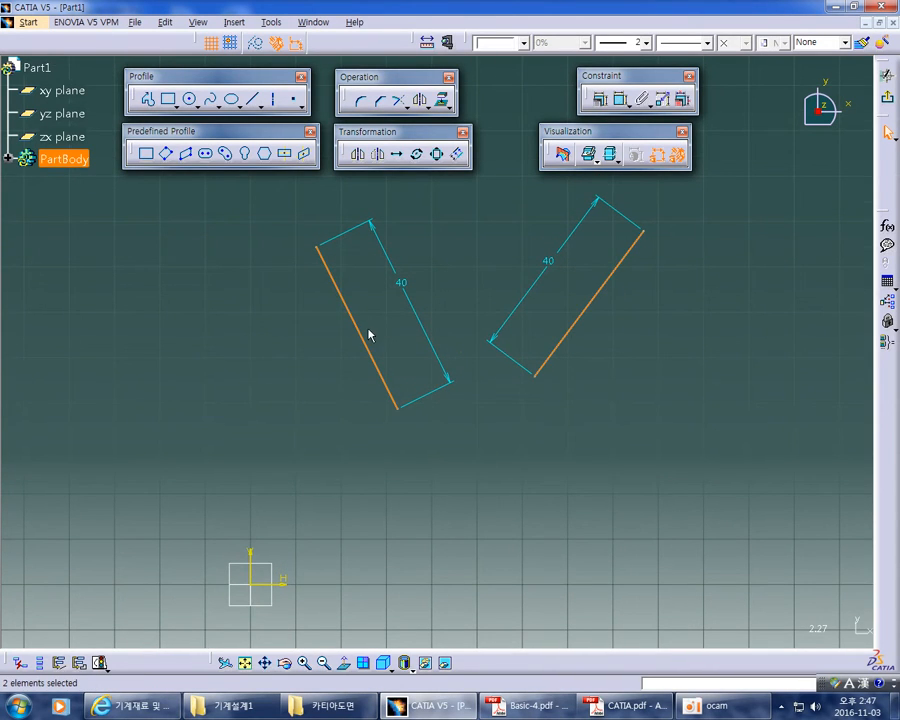
pyautogui.click(620, 100)
pyautogui.click(731, 205)
pyautogui.click(692, 339)
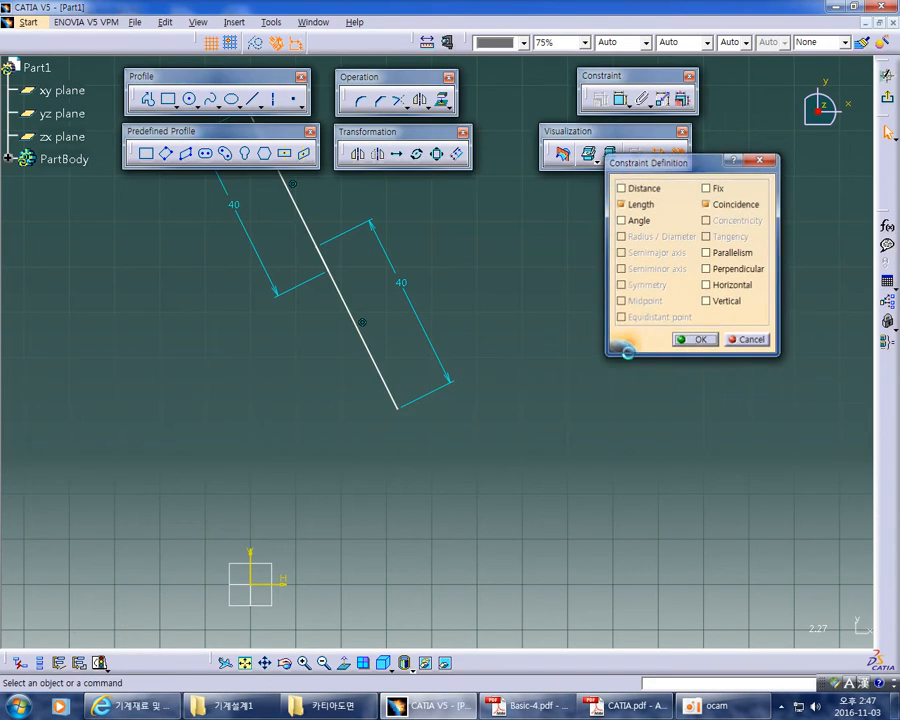
pyautogui.moveTo(595, 359); pyautogui.dragTo(625, 437, button='middle')
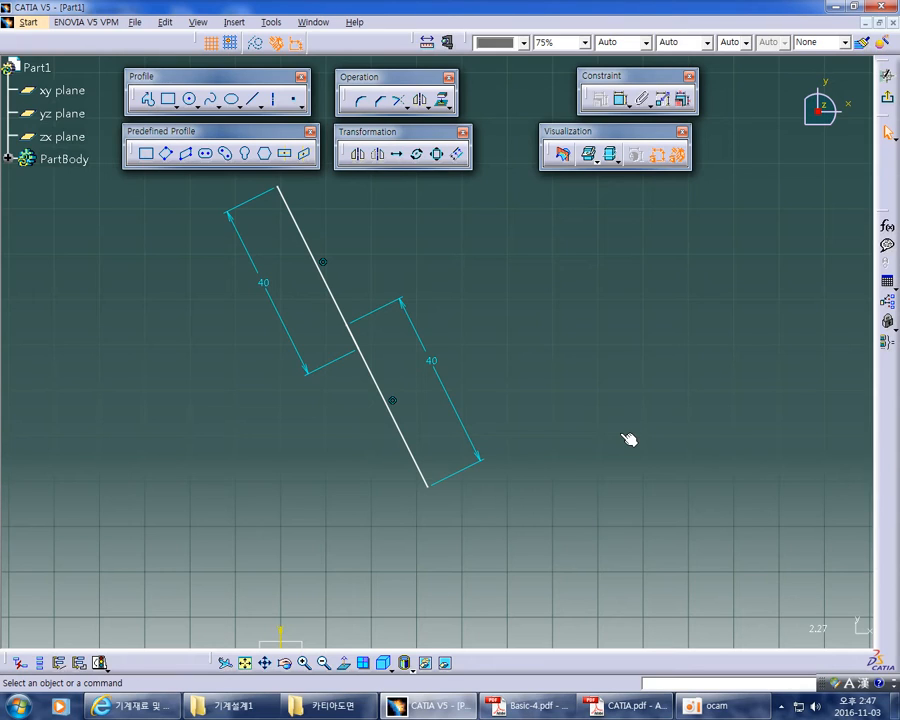
# Undo the line coincidence and the preceding dimension changes, and delete both lines with the remaining dimension from the sketch
pyautogui.hotkey('ctrl', 'z')
pyautogui.hotkey('ctrl', 'z')
pyautogui.moveTo(637, 487)
pyautogui.mouseDown(button='middle')
pyautogui.moveTo(646, 440)
pyautogui.moveTo(400, 260)
pyautogui.moveTo(310, 236)
pyautogui.moveTo(323, 265)
pyautogui.mouseUp(button='middle')
pyautogui.moveTo(327, 225); pyautogui.dragTo(581, 428)
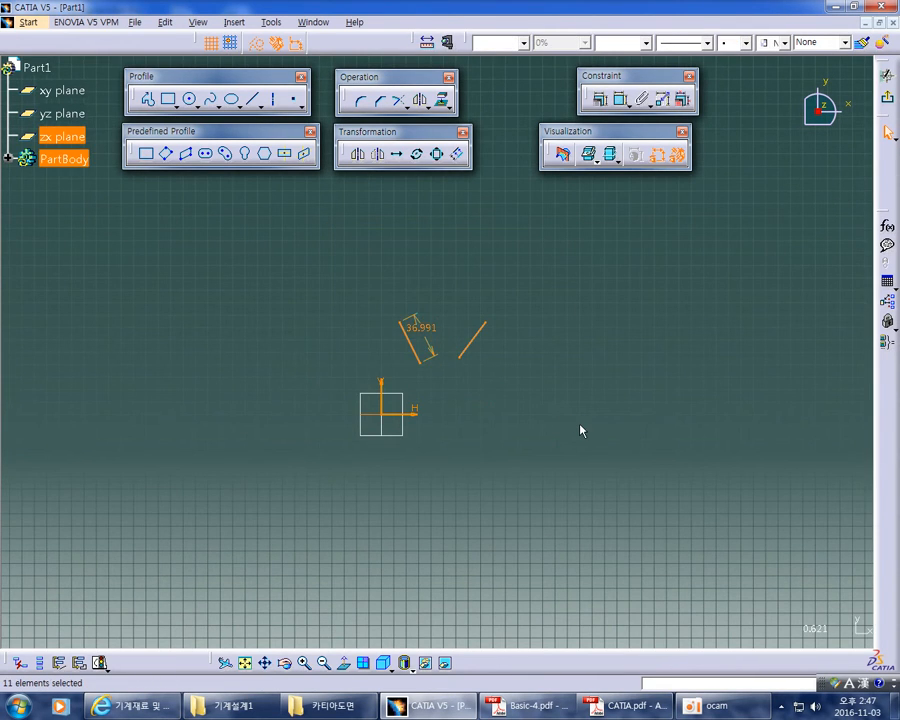
pyautogui.press('Delete')
pyautogui.moveTo(539, 462); pyautogui.dragTo(515, 325, button='middle')
pyautogui.moveTo(460, 499)
pyautogui.mouseDown(button='middle')
pyautogui.moveTo(557, 392)
pyautogui.moveTo(545, 352)
pyautogui.mouseUp(button='middle')
pyautogui.moveTo(534, 420)
pyautogui.mouseDown(button='middle')
pyautogui.moveTo(565, 414)
pyautogui.moveTo(555, 430)
pyautogui.moveTo(532, 376)
pyautogui.mouseUp(button='middle')
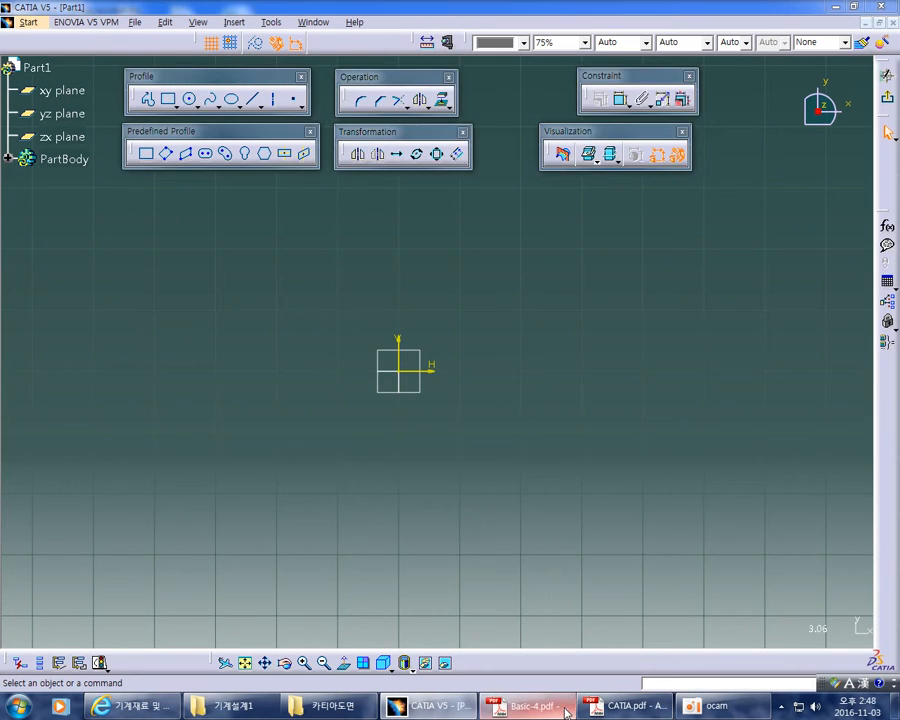
# Examine the dimensioned practice drawings in Basic-4.pdf, including figures 1 and 2, and return to CATIA
pyautogui.click(522, 706)
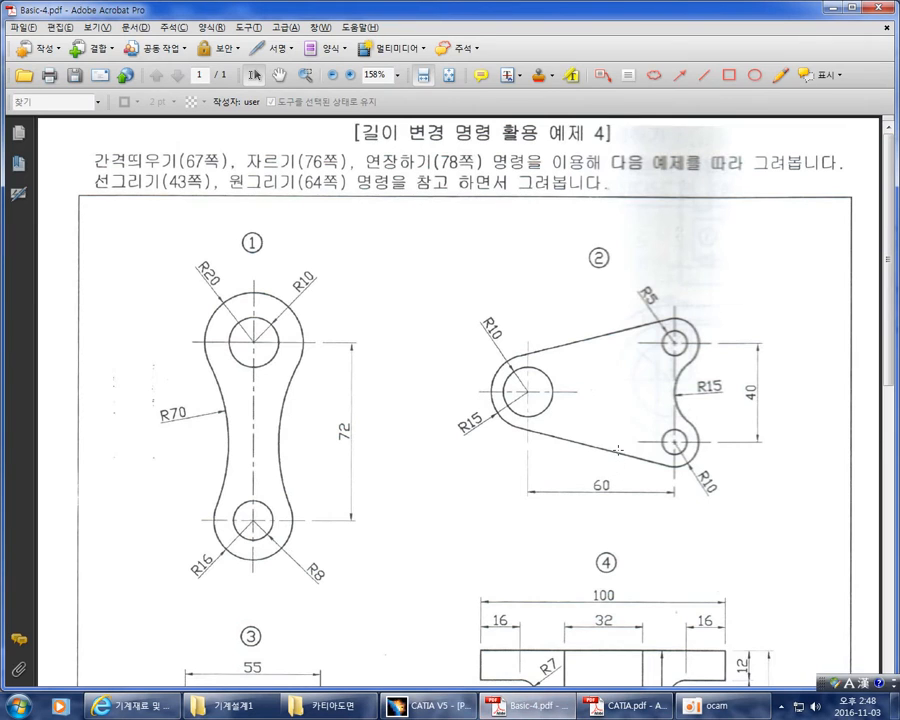
pyautogui.keyDown('ctrl'); pyautogui.scroll(-3, 618, 449); pyautogui.keyUp('ctrl')
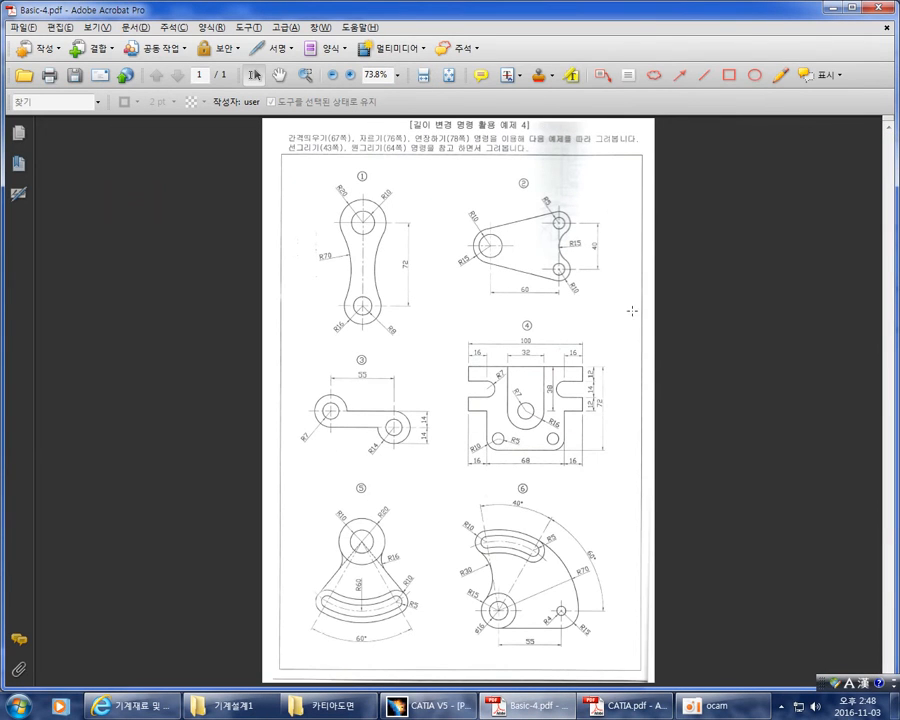
pyautogui.keyDown('ctrl'); pyautogui.scroll(3, 420, 178); pyautogui.keyUp('ctrl')
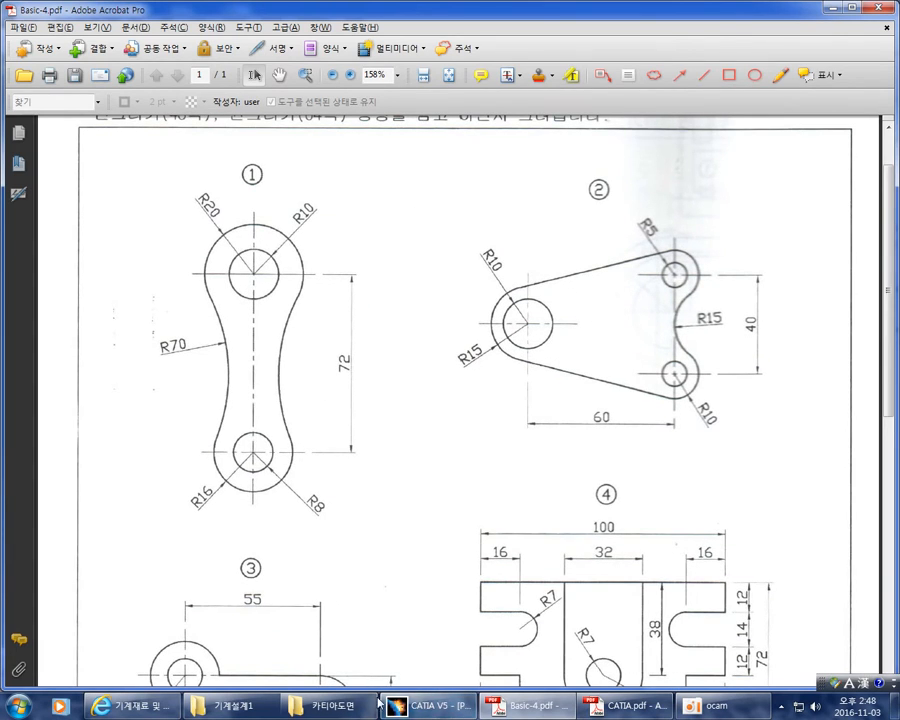
pyautogui.click(420, 706)
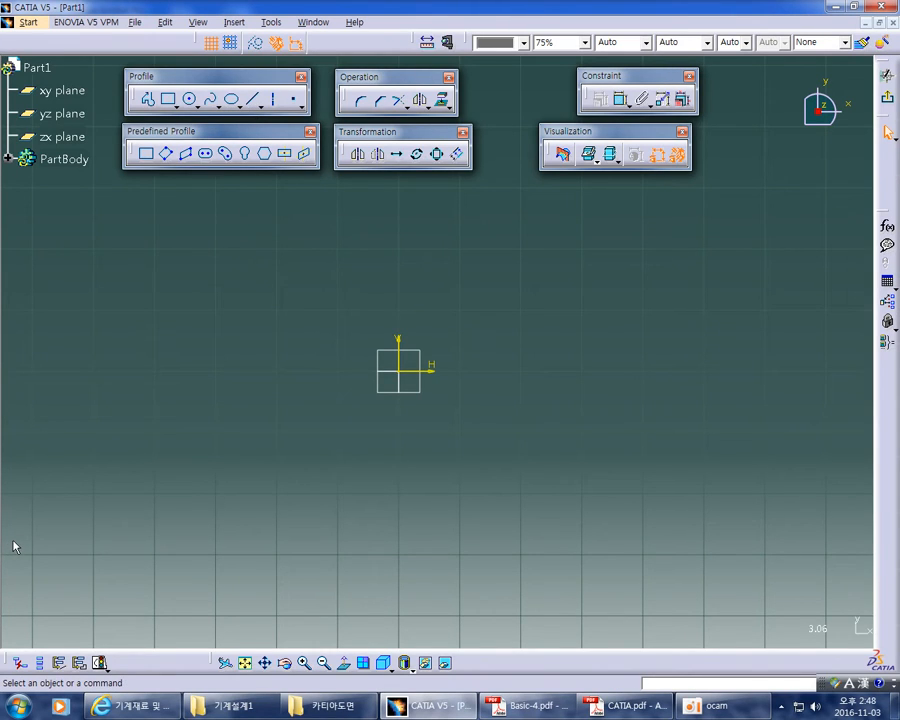
# Draw a rectangle about 31.8 mm wide and 28.1 mm high with its lower-left corner at the sketch origin
pyautogui.click(169, 100)
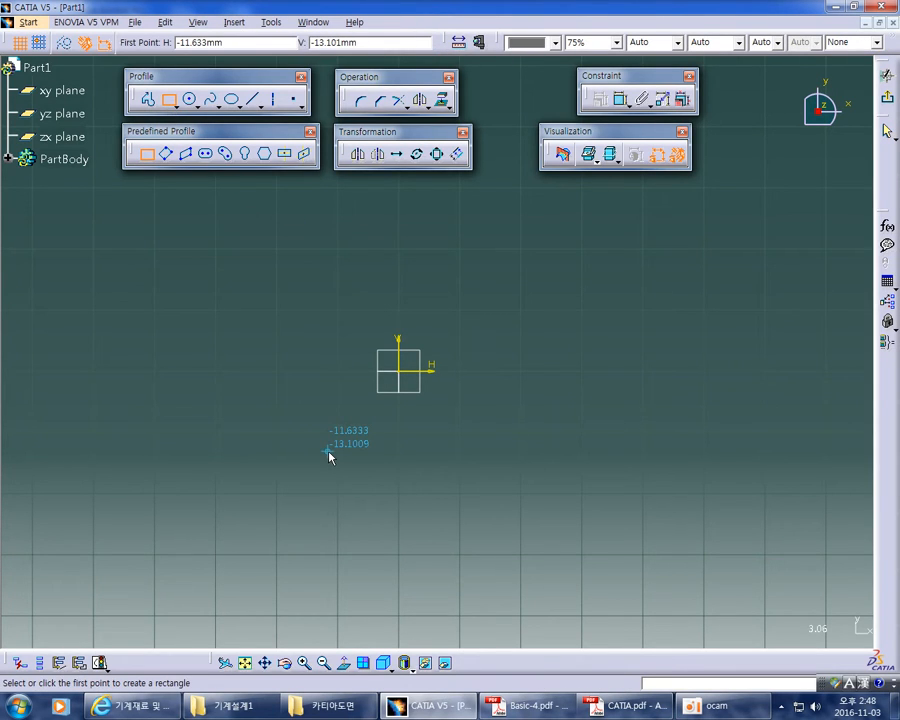
pyautogui.click(407, 373)
pyautogui.moveTo(405, 372); pyautogui.dragTo(316, 440, button='middle')
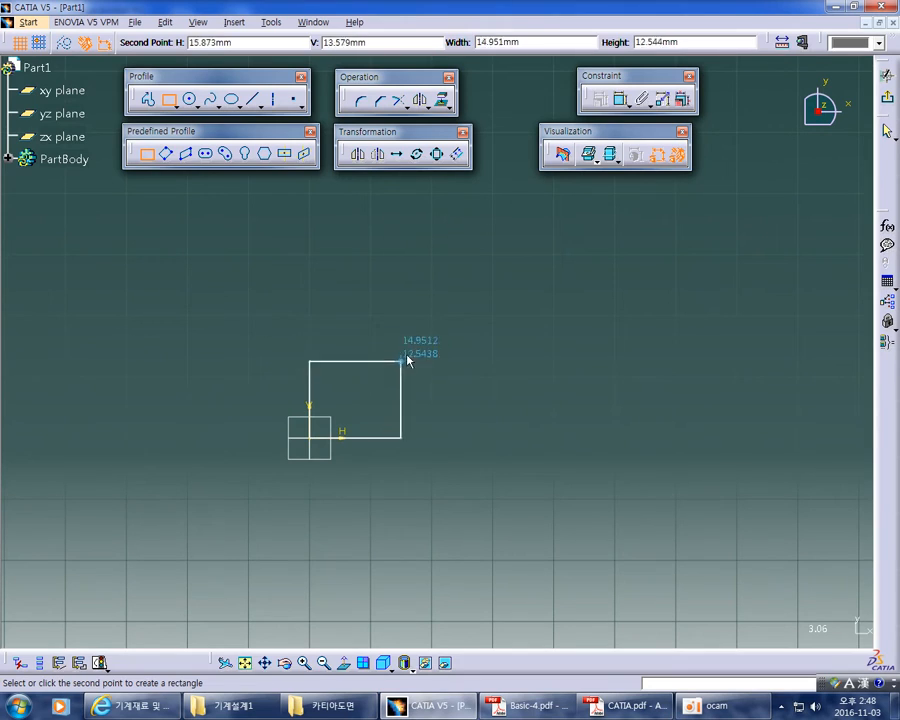
pyautogui.click(504, 267)
pyautogui.click(556, 288)
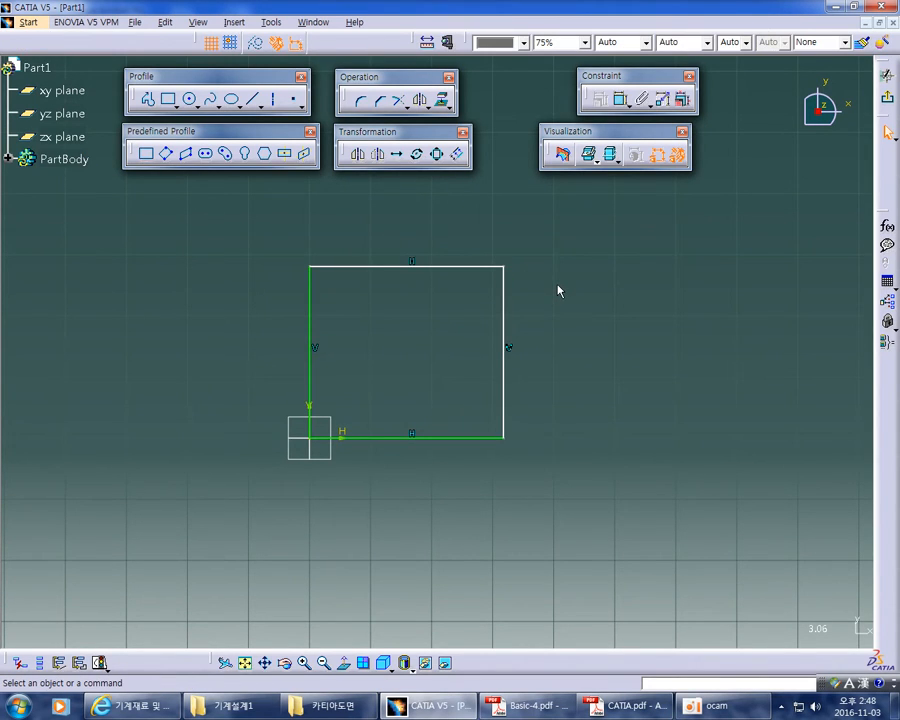
pyautogui.moveTo(609, 317)
pyautogui.mouseDown(button='middle')
pyautogui.moveTo(596, 316)
pyautogui.moveTo(566, 344)
pyautogui.mouseUp(button='middle')
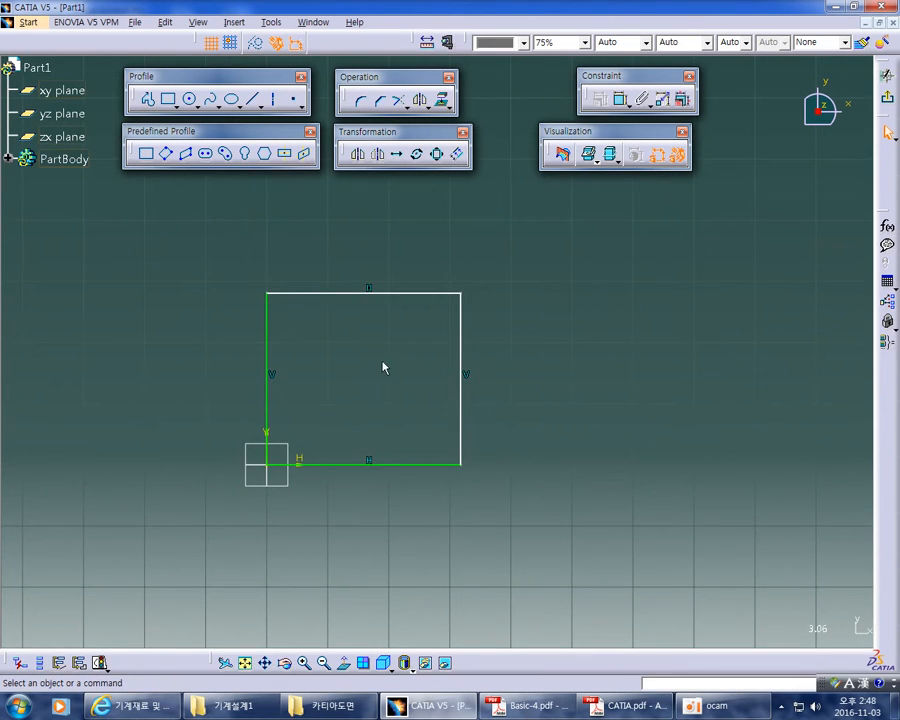
pyautogui.moveTo(441, 365)
pyautogui.mouseDown(button='middle')
pyautogui.moveTo(308, 417)
pyautogui.moveTo(237, 431)
pyautogui.mouseUp(button='middle')
pyautogui.click(168, 99)
pyautogui.click(625, 217)
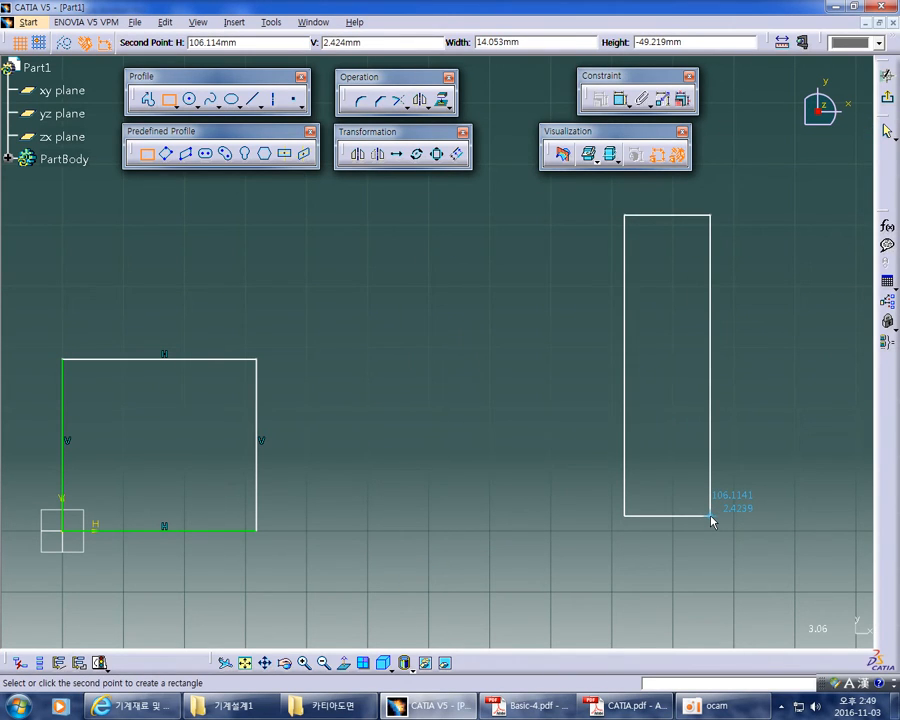
pyautogui.click(170, 99)
pyautogui.click(170, 99)
pyautogui.click(615, 462)
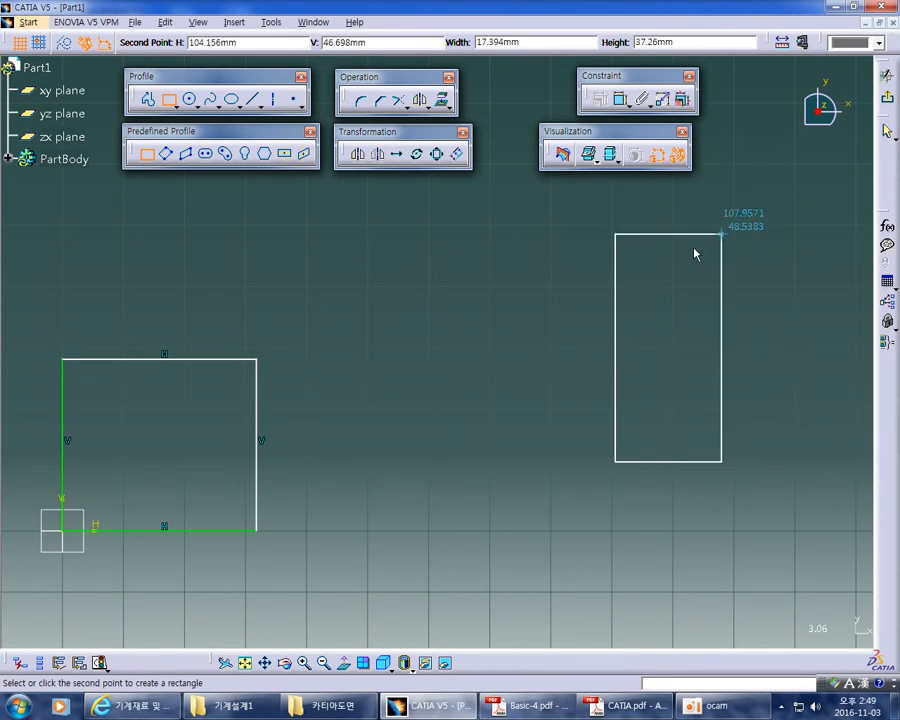
pyautogui.press('Escape')
# Dimension the rectangle's left edge as a single line, with the dimension outside the profile, and delete that dimension
pyautogui.moveTo(470, 340)
pyautogui.mouseDown(button='middle')
pyautogui.moveTo(522, 353)
pyautogui.moveTo(742, 302)
pyautogui.mouseUp(button='middle')
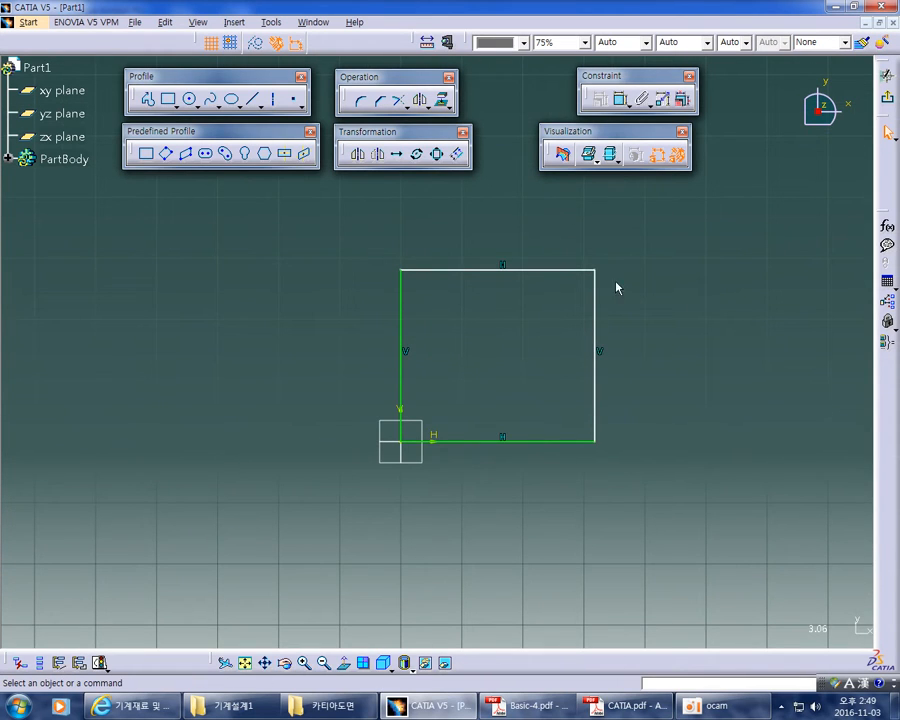
pyautogui.moveTo(703, 372)
pyautogui.mouseDown(button='middle')
pyautogui.moveTo(649, 372)
pyautogui.moveTo(649, 352)
pyautogui.mouseUp(button='middle')
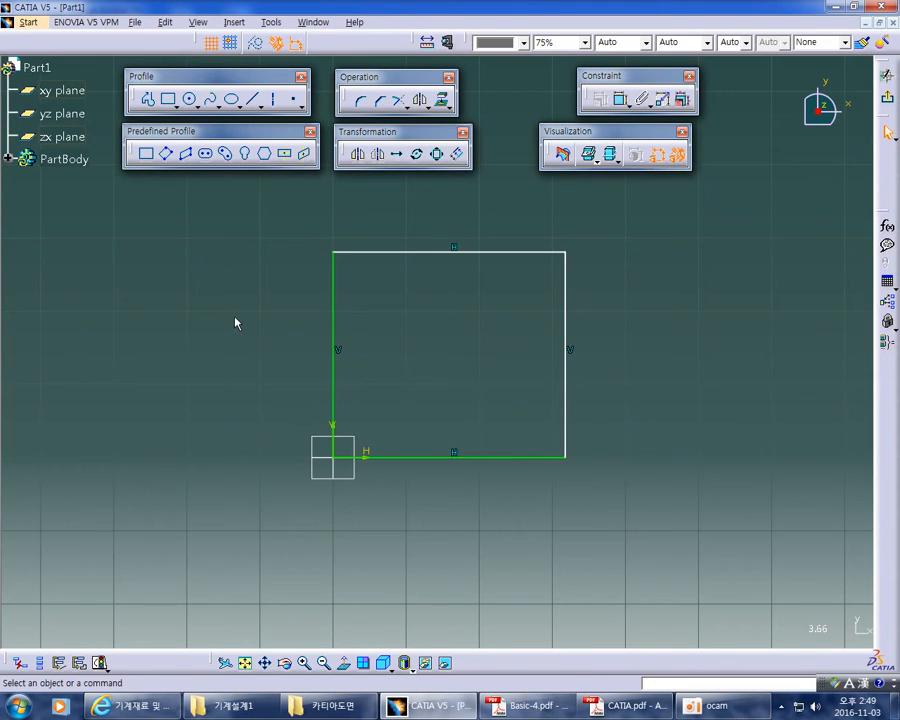
pyautogui.moveTo(480, 352); pyautogui.dragTo(521, 337, button='middle')
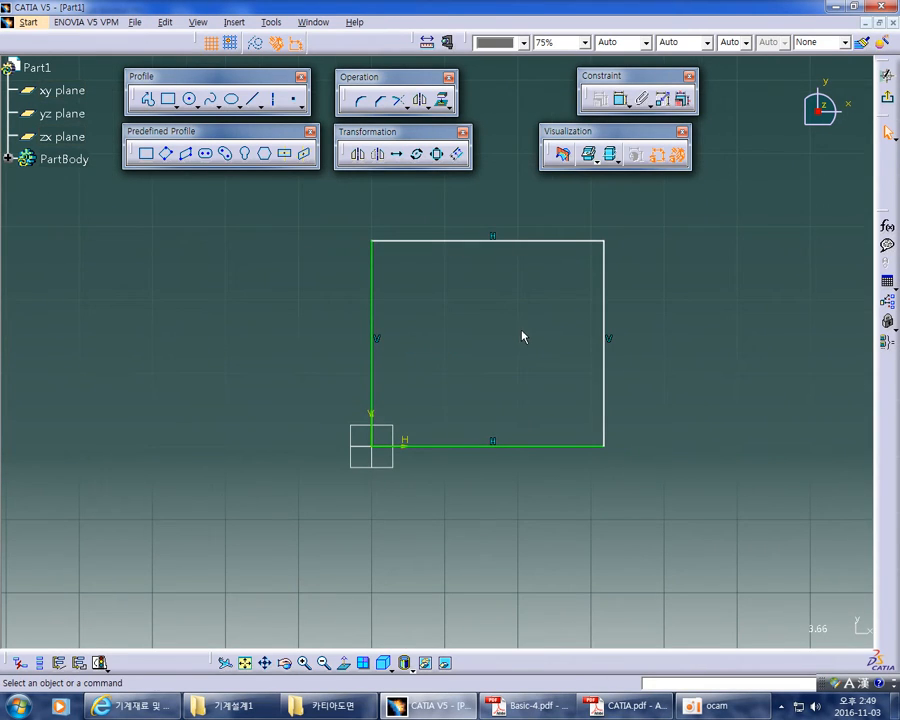
pyautogui.click(621, 102)
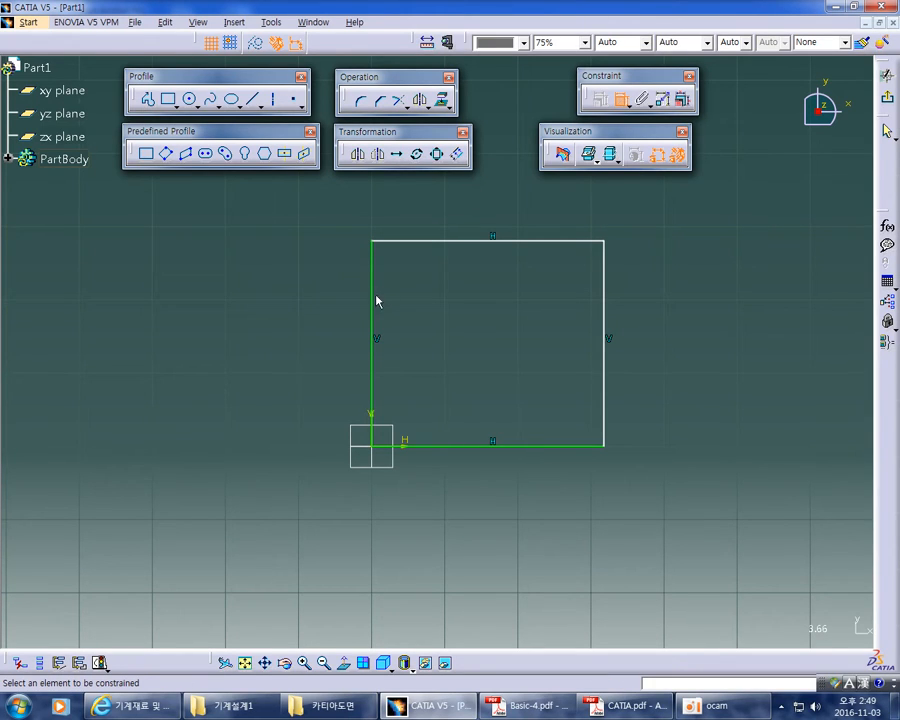
pyautogui.click(373, 305)
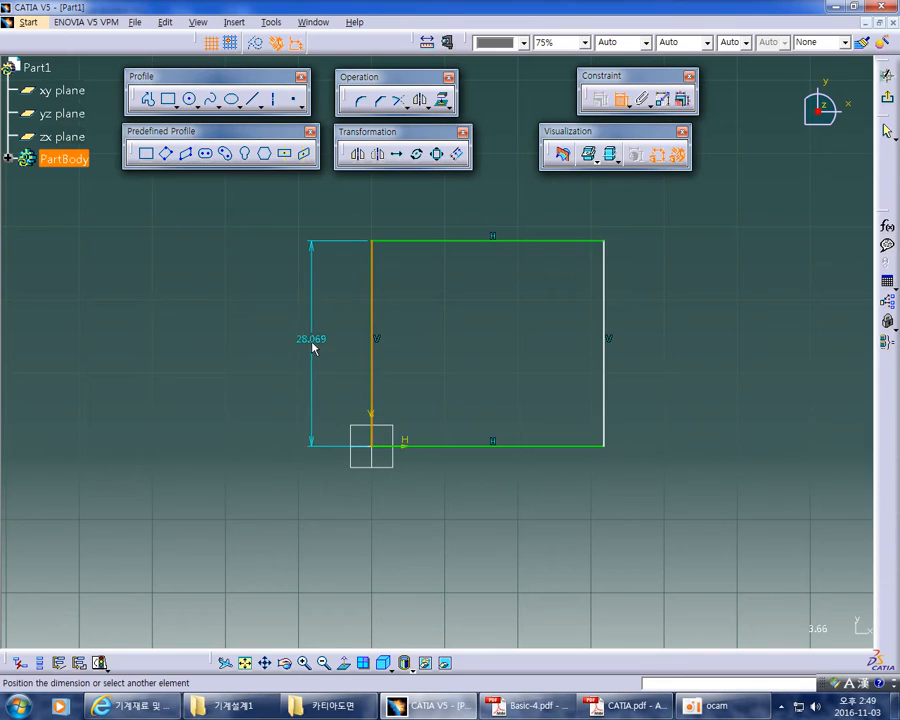
pyautogui.click(314, 343)
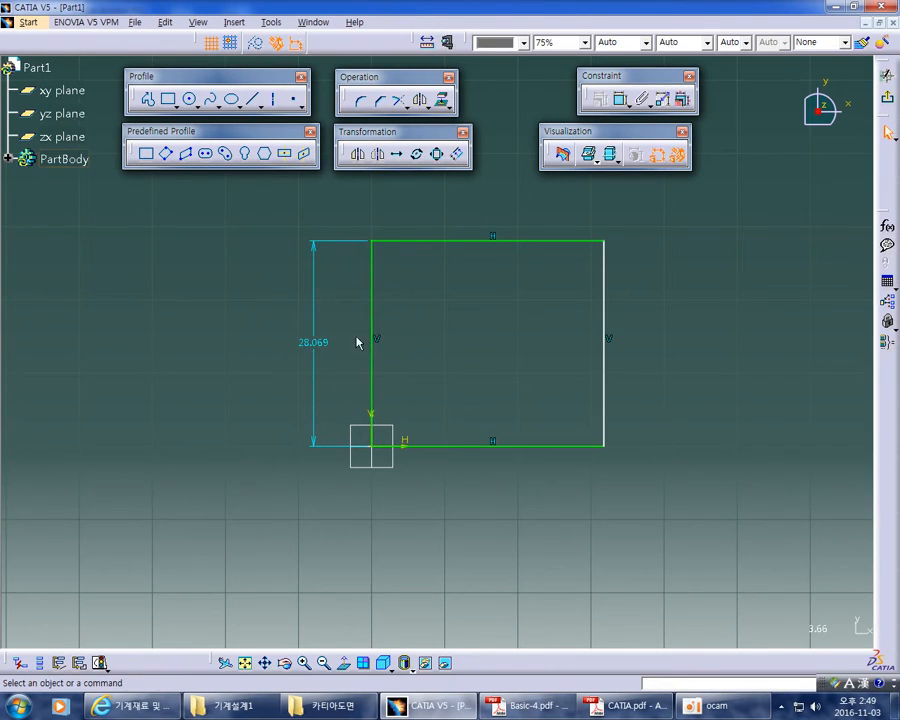
pyautogui.click(327, 349)
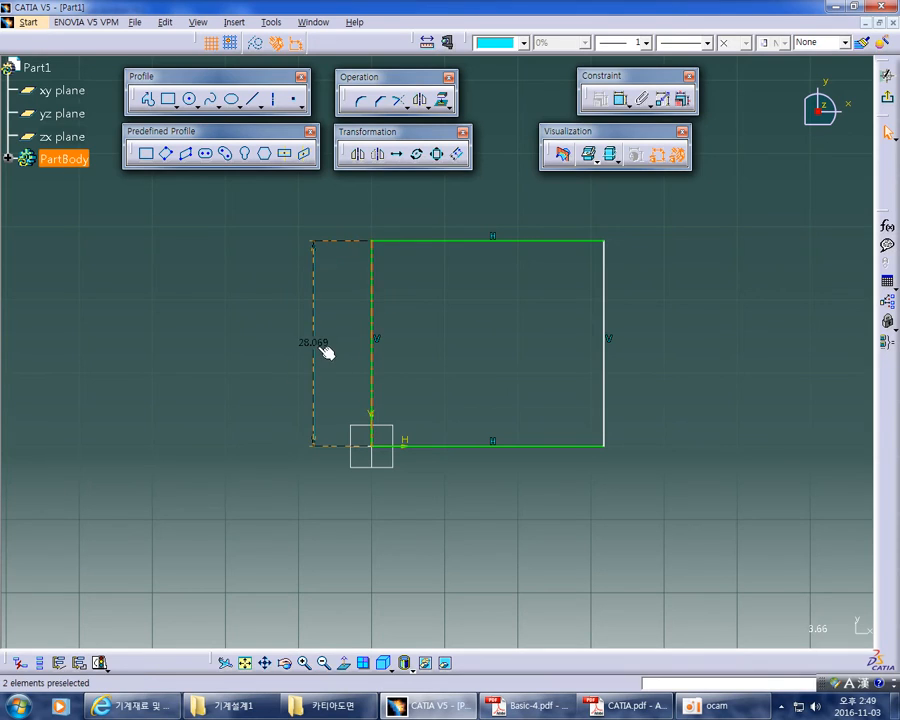
pyautogui.press('Delete')
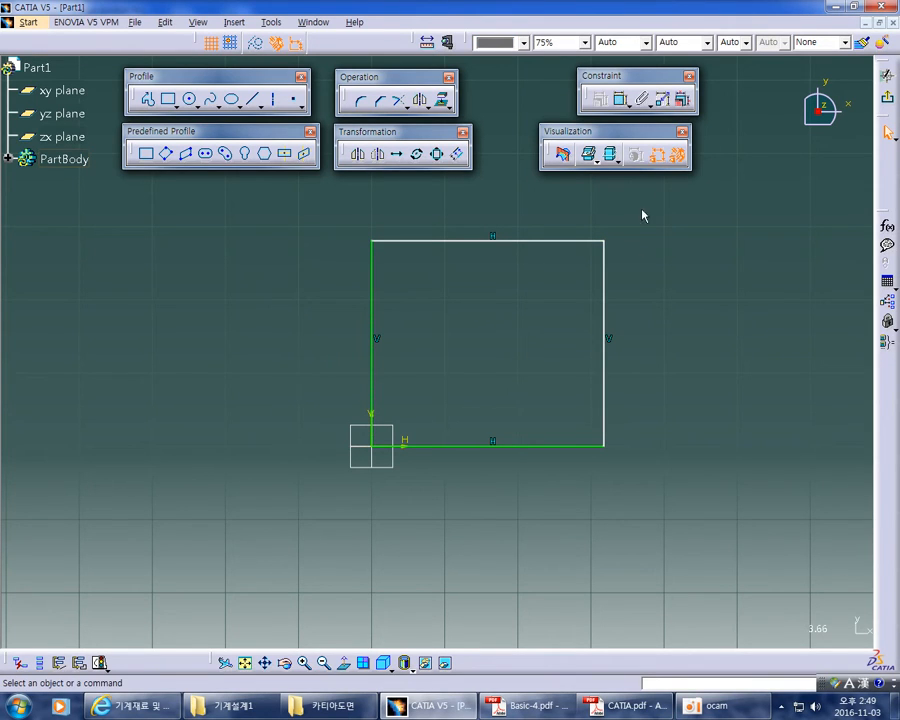
# Dimension the distance between the rectangle's upper and lower edges, and delete that dimension
pyautogui.click(620, 99)
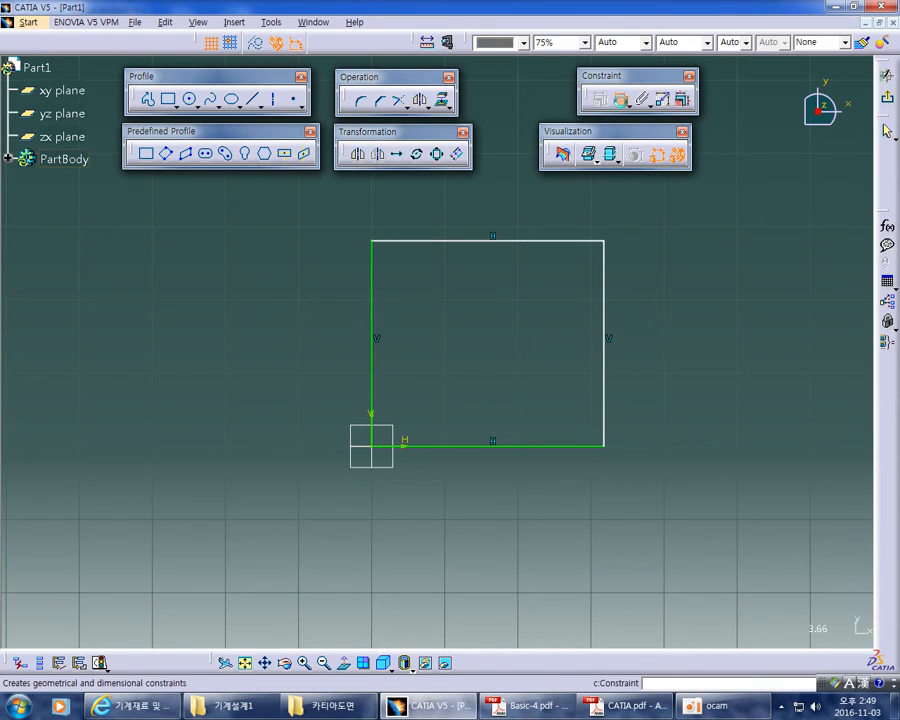
pyautogui.click(440, 242)
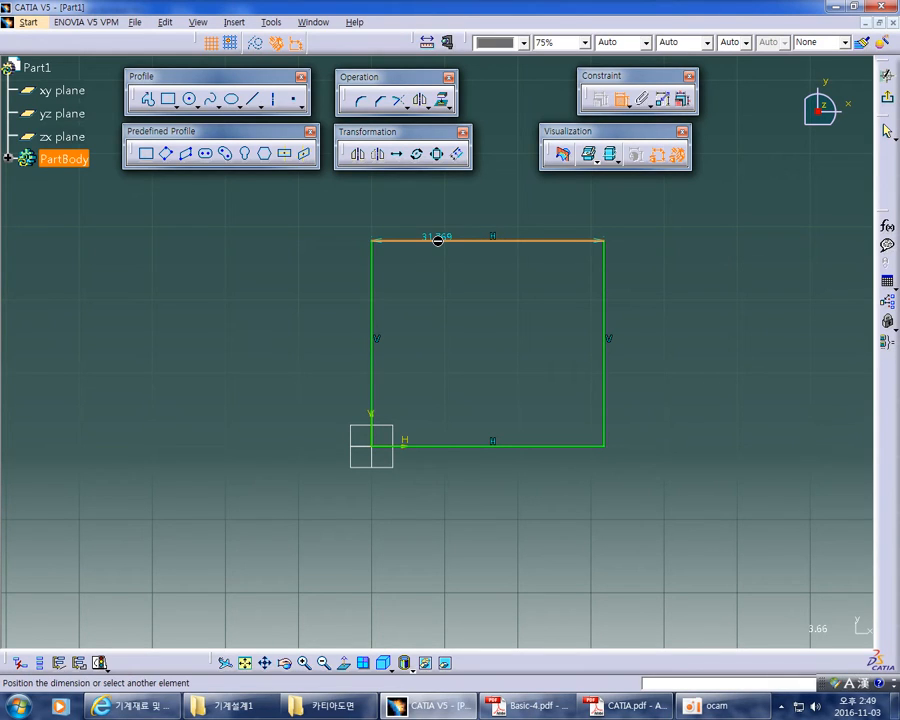
pyautogui.click(450, 448)
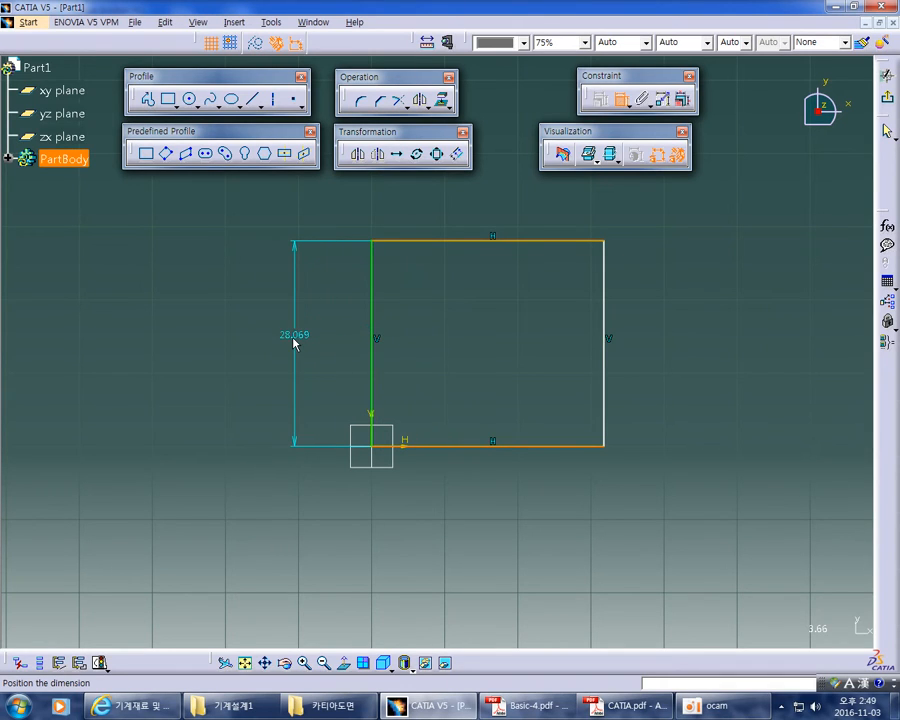
pyautogui.click(295, 342)
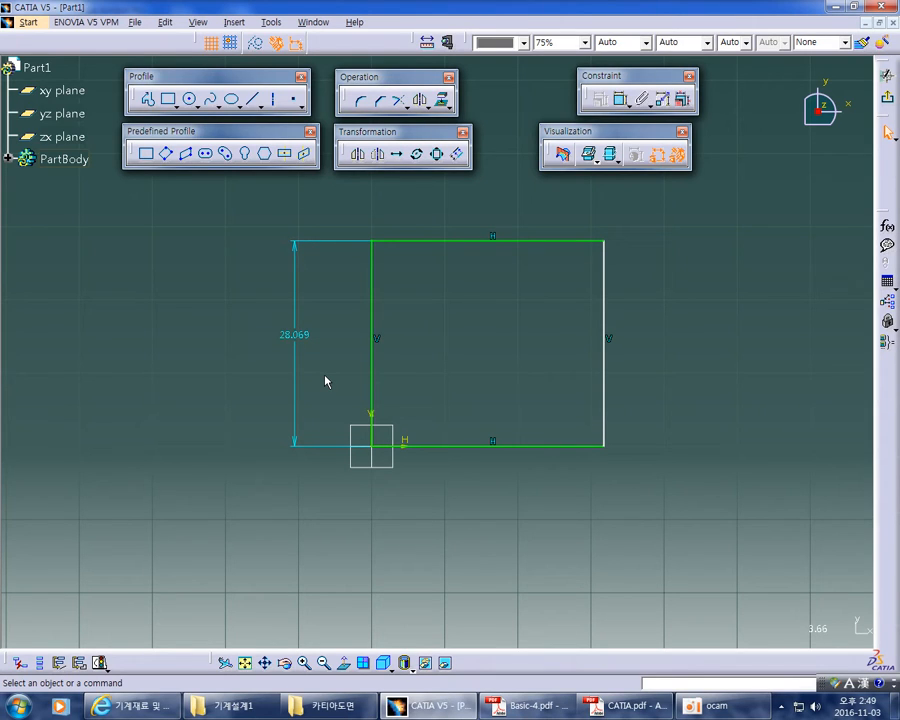
pyautogui.click(620, 99)
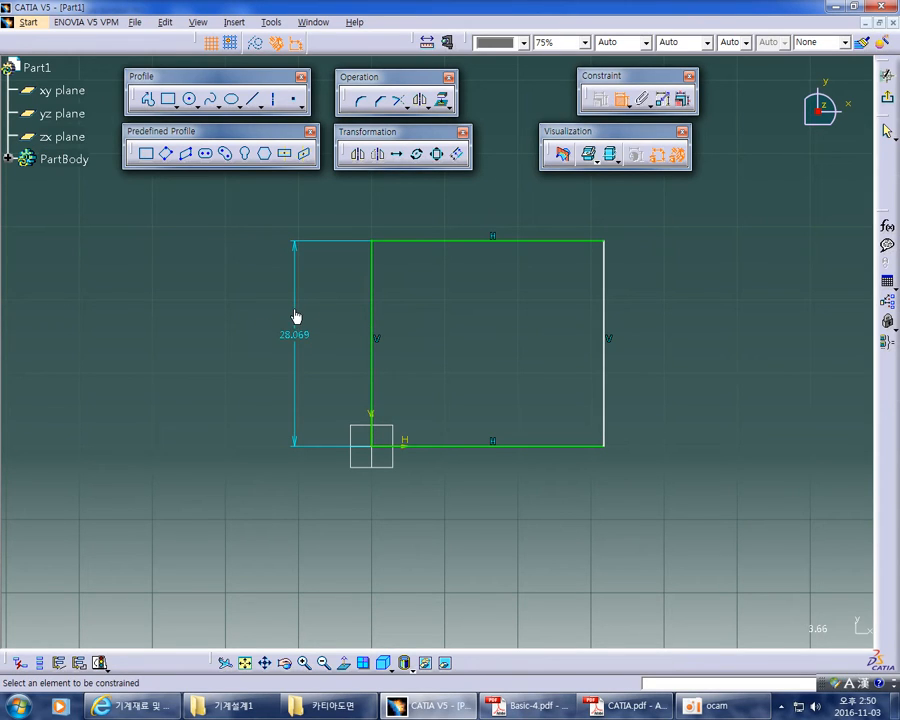
pyautogui.click(620, 99)
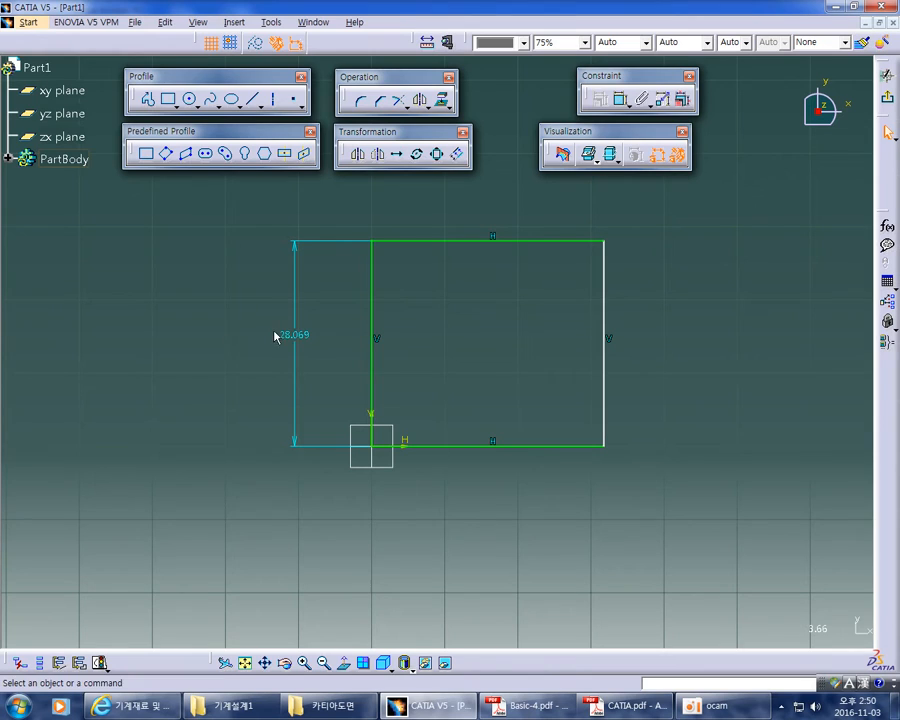
pyautogui.click(293, 302)
pyautogui.press('Delete')
# Dimension the length of the left vertical edge once more, select that edge to point it out, and delete the dimension
pyautogui.click(621, 100)
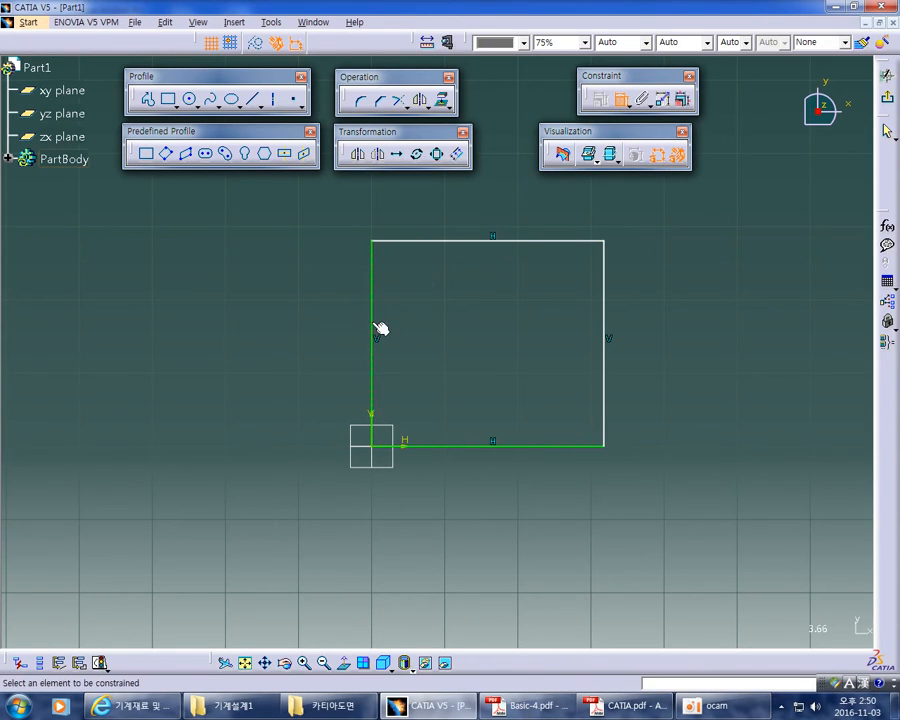
pyautogui.click(376, 330)
pyautogui.click(309, 440)
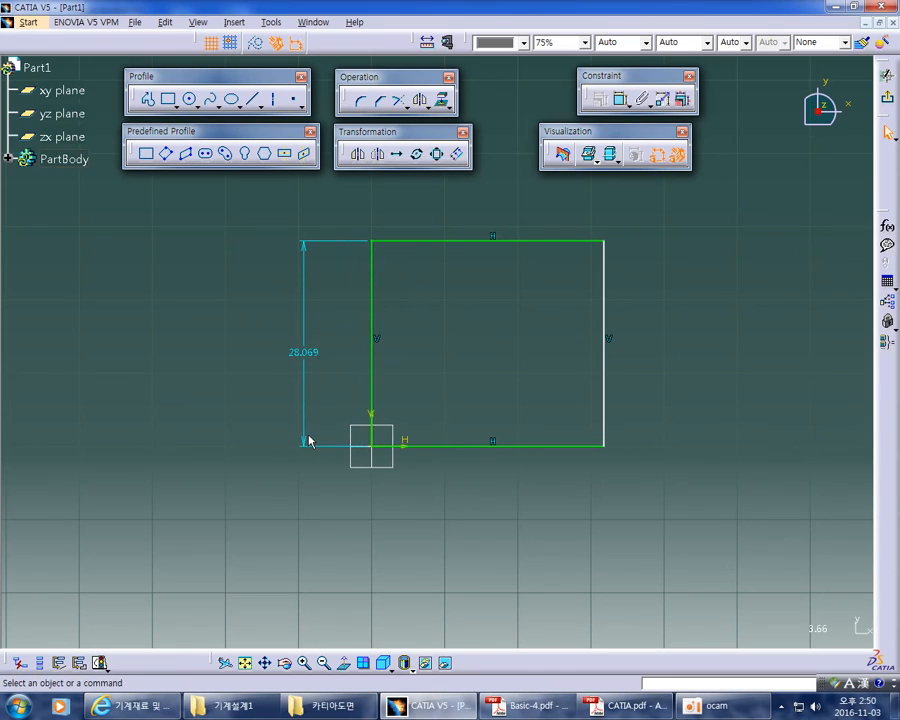
pyautogui.click(373, 315)
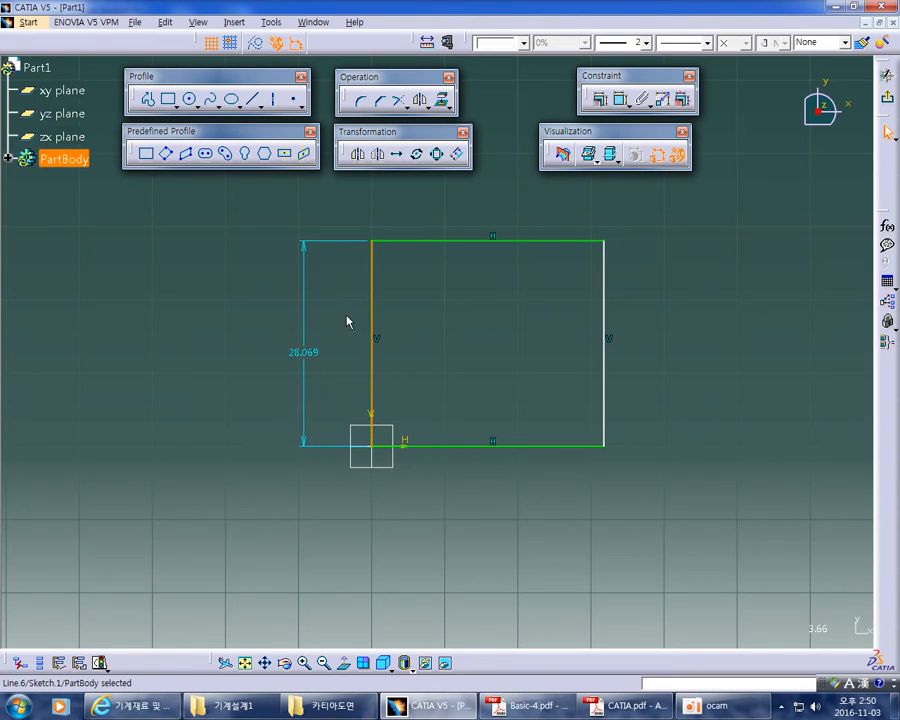
pyautogui.click(348, 321)
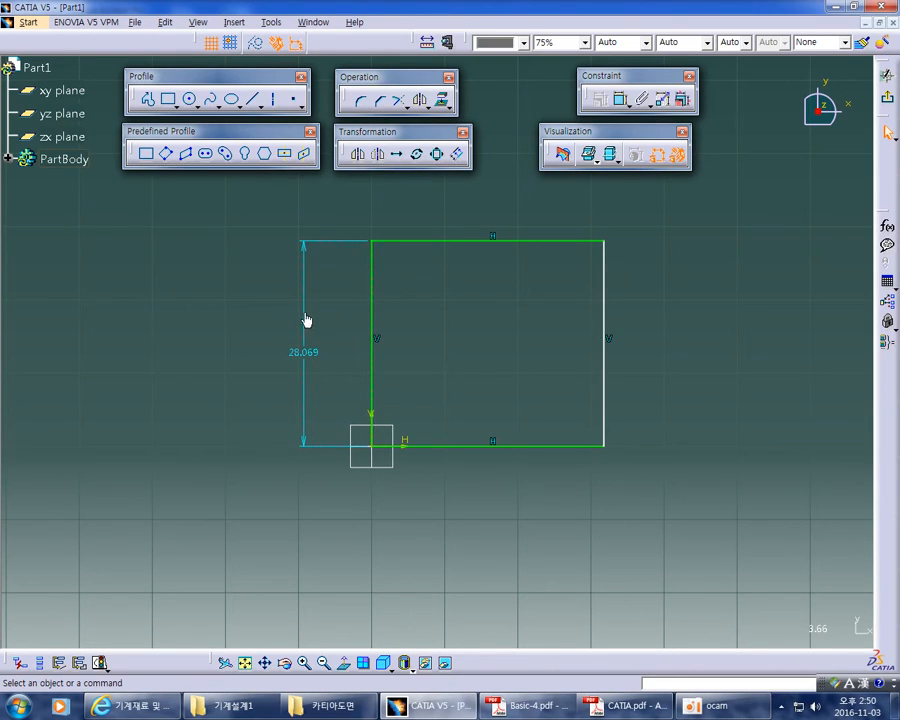
pyautogui.click(307, 318)
pyautogui.press('Delete')
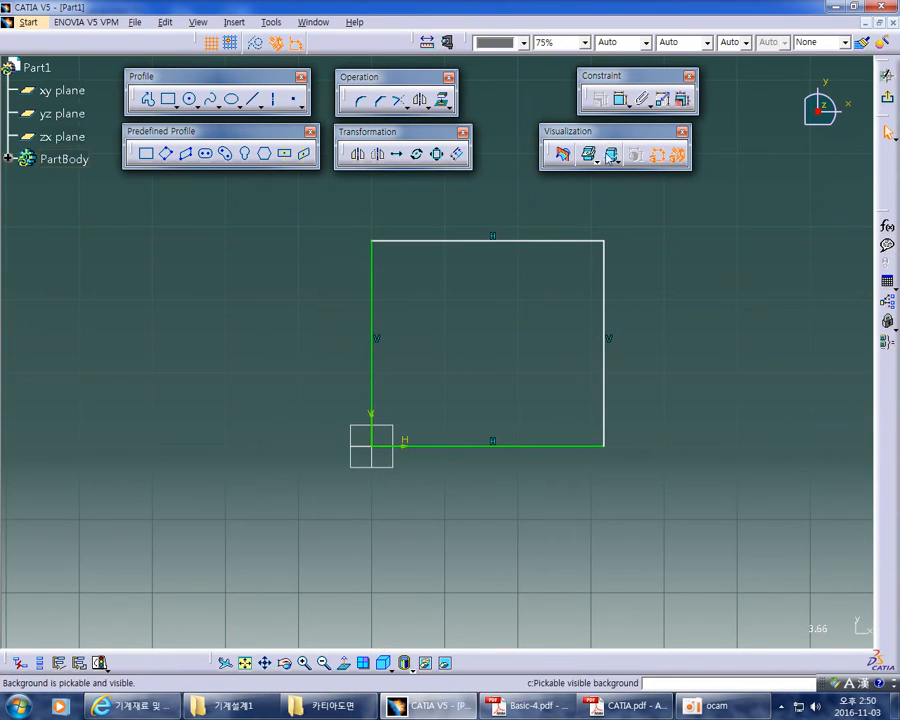
# Dimension the rectangle's height between its upper and lower edges, placing the dimension beside the left edge
pyautogui.click(620, 99)
pyautogui.click(476, 241)
pyautogui.click(470, 445)
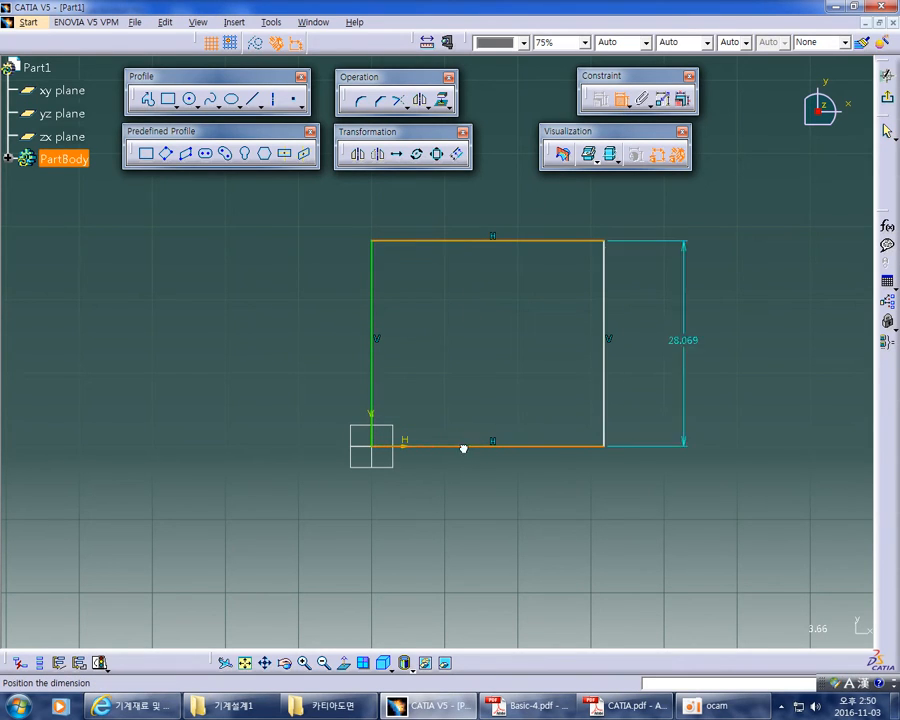
pyautogui.click(301, 353)
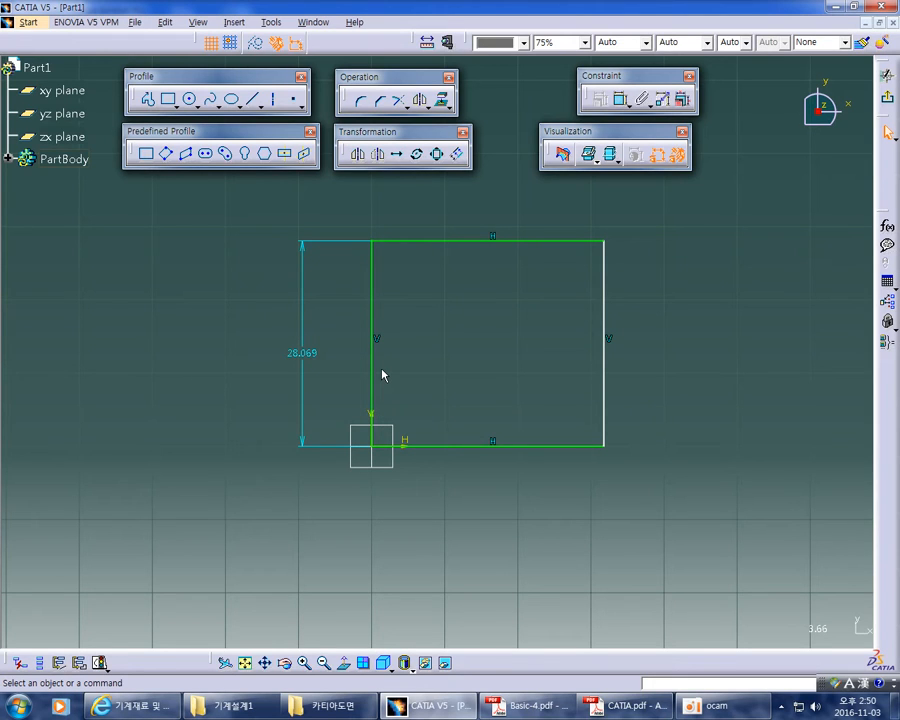
# Dimension the rectangle's width between its two vertical edges, placing the dimension above the upper edge
pyautogui.click(620, 99)
pyautogui.moveTo(660, 319); pyautogui.dragTo(644, 354, button='middle')
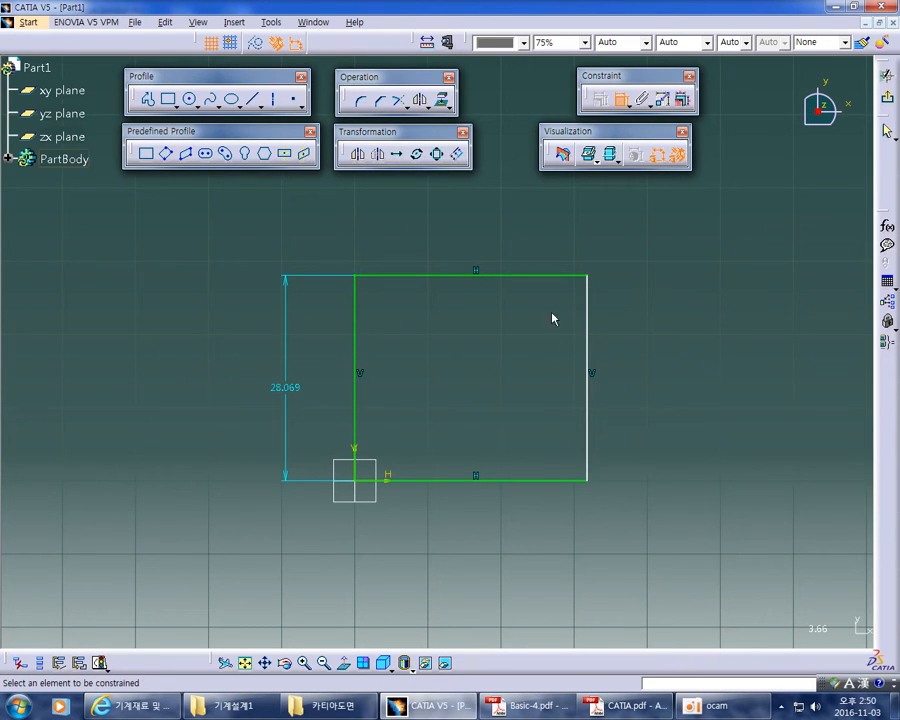
pyautogui.click(358, 316)
pyautogui.click(590, 317)
pyautogui.click(481, 211)
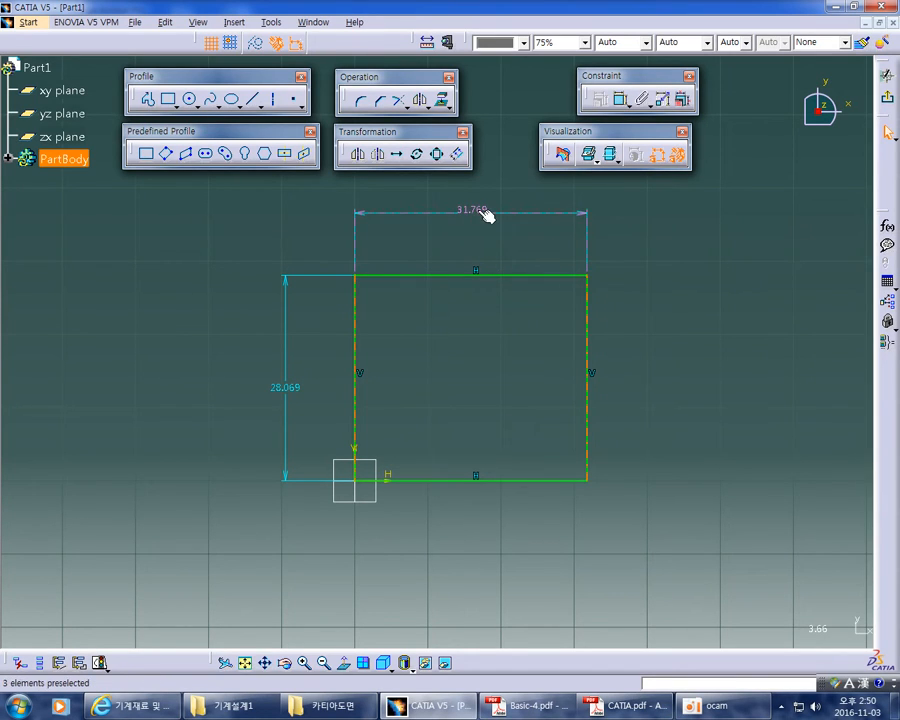
# Set the rectangle's width to 30 mm and its height to 25 mm
pyautogui.doubleClick(479, 214)
pyautogui.write('30mm')
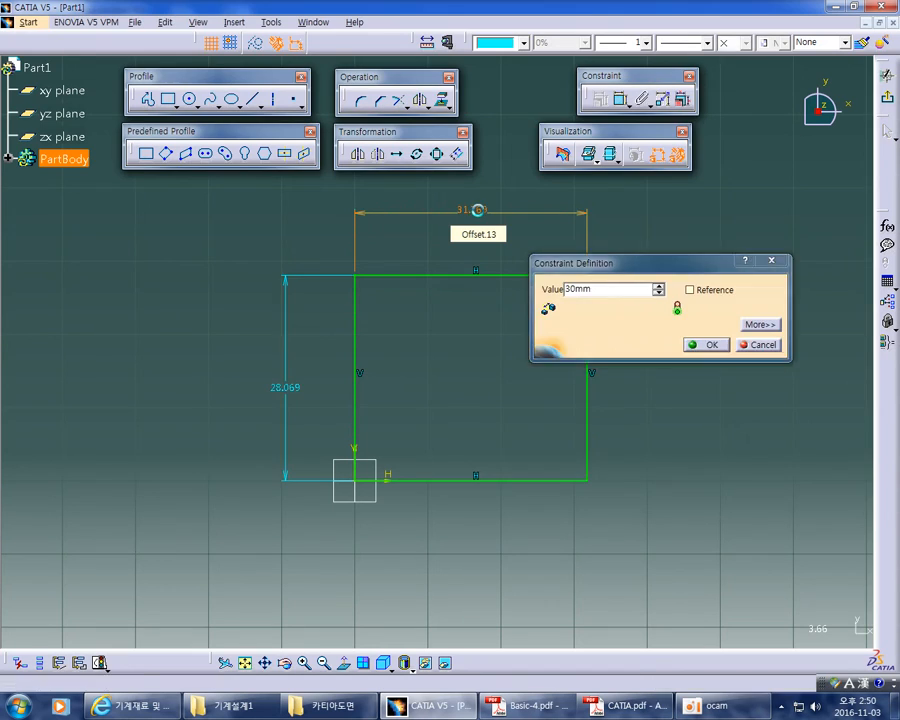
pyautogui.press('Return')
pyautogui.doubleClick(278, 394)
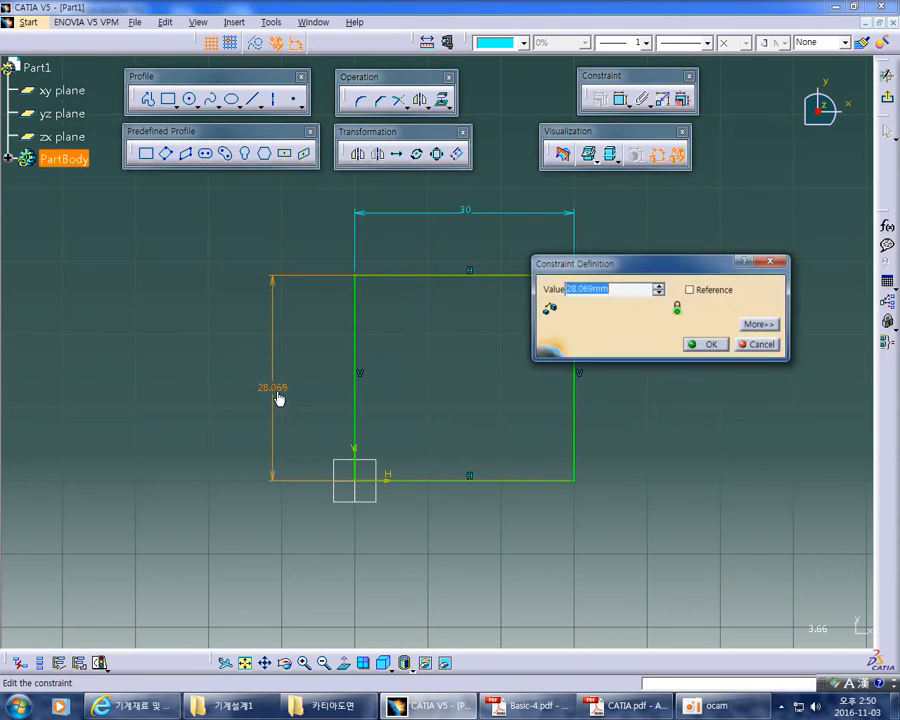
pyautogui.write('25mm')
pyautogui.press('Return')
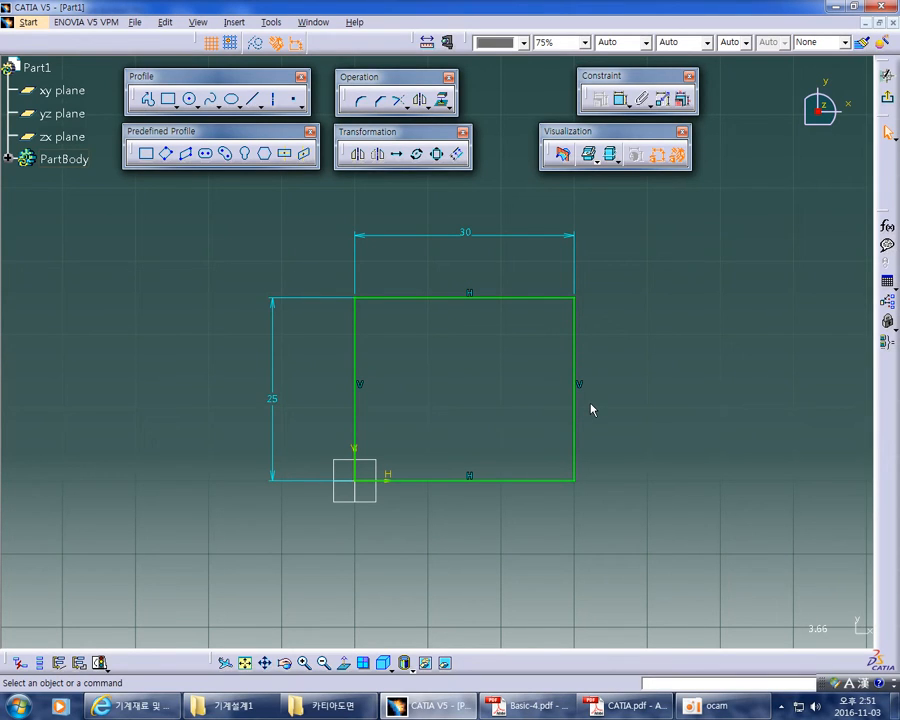
pyautogui.click(650, 438)
pyautogui.moveTo(650, 439); pyautogui.dragTo(651, 424, button='middle')
pyautogui.moveTo(499, 437); pyautogui.dragTo(501, 421, button='middle')
pyautogui.click(467, 392)
pyautogui.moveTo(467, 392); pyautogui.dragTo(467, 437, button='middle')
pyautogui.click(382, 372)
pyautogui.moveTo(382, 372); pyautogui.dragTo(388, 302, button='middle')
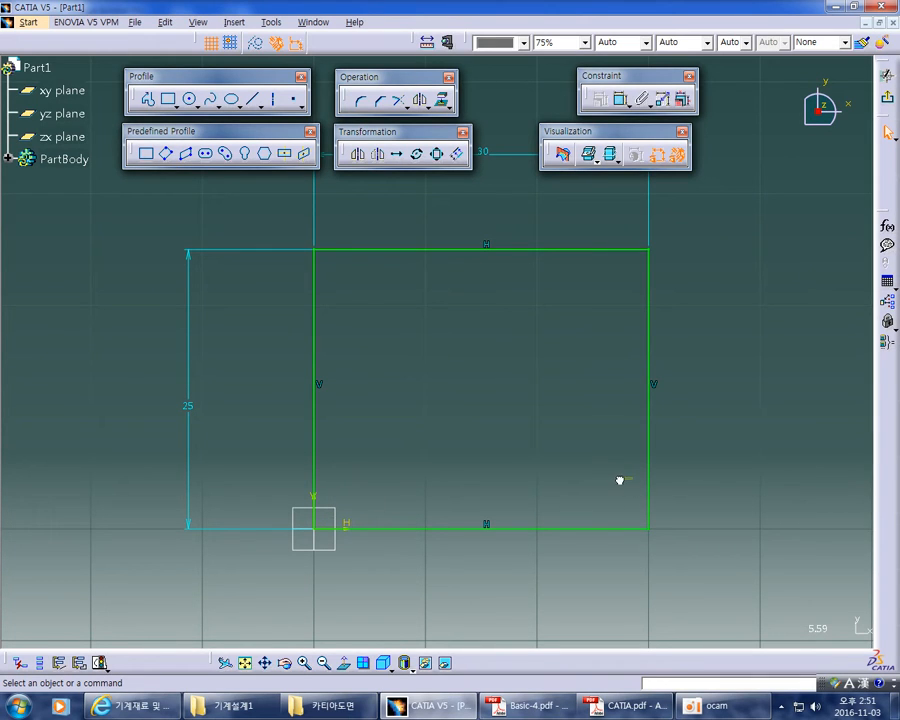
pyautogui.moveTo(422, 438); pyautogui.dragTo(443, 440, button='middle')
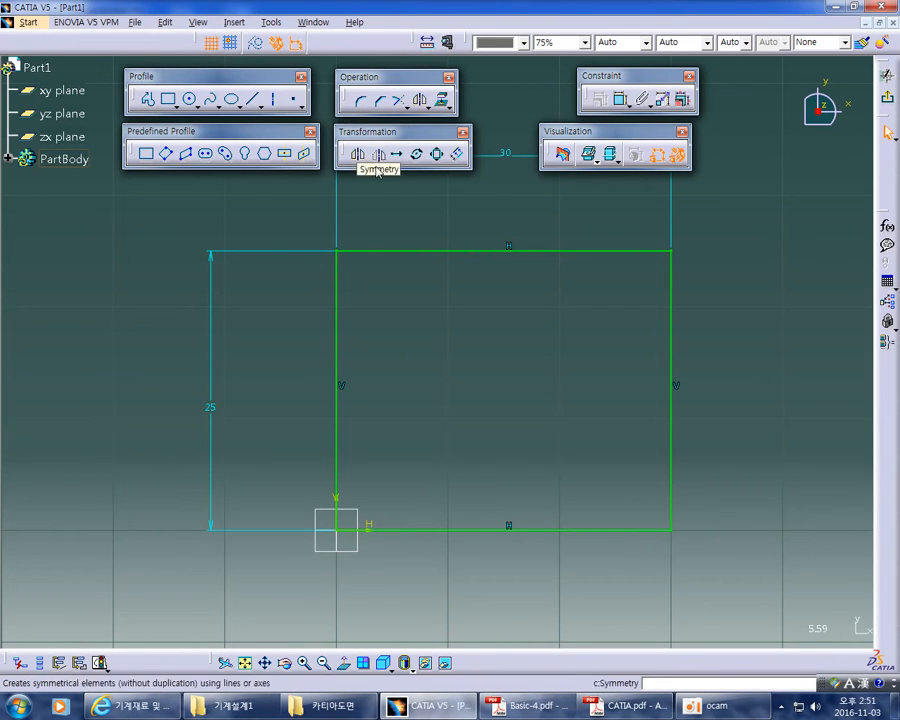
pyautogui.moveTo(421, 279); pyautogui.dragTo(425, 300, button='middle')
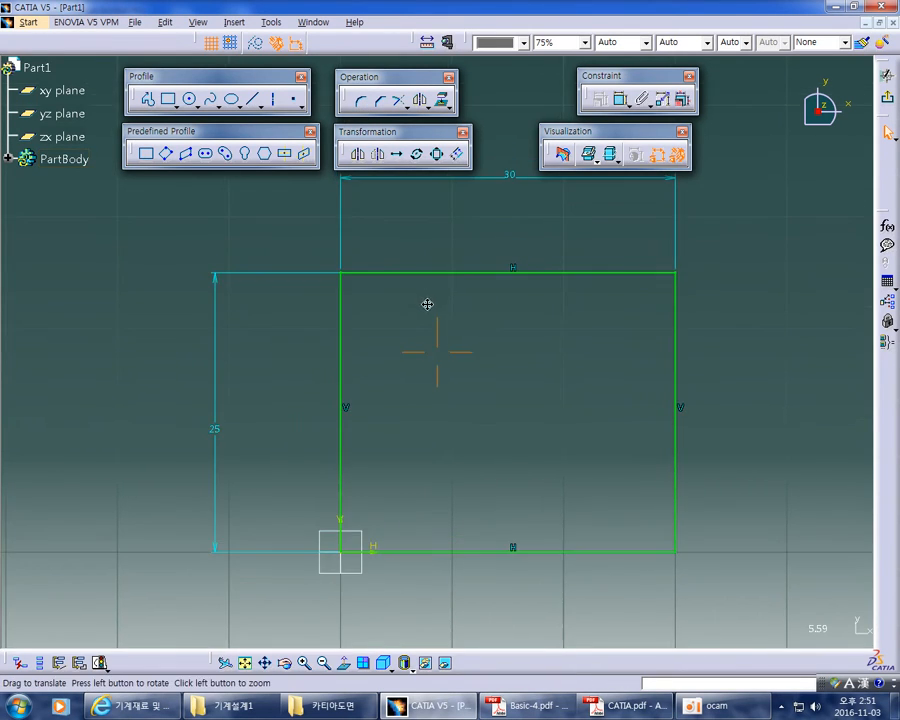
# Round the rectangle's upper-left corner with the Corner tool, trimming all elements, at a radius of about 8 mm
pyautogui.click(364, 102)
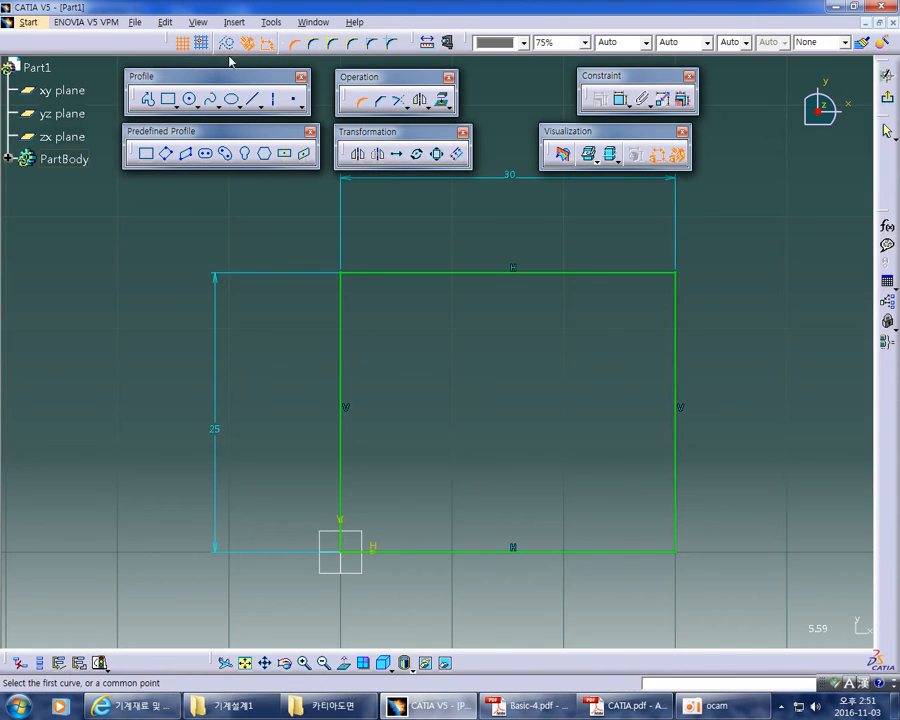
pyautogui.click(358, 102)
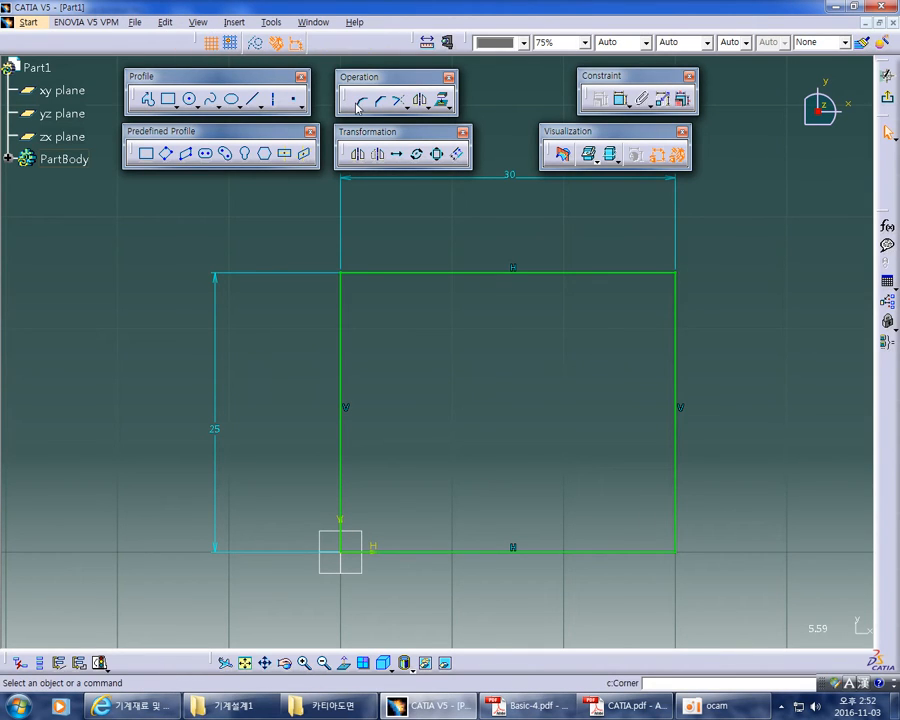
pyautogui.click(357, 104)
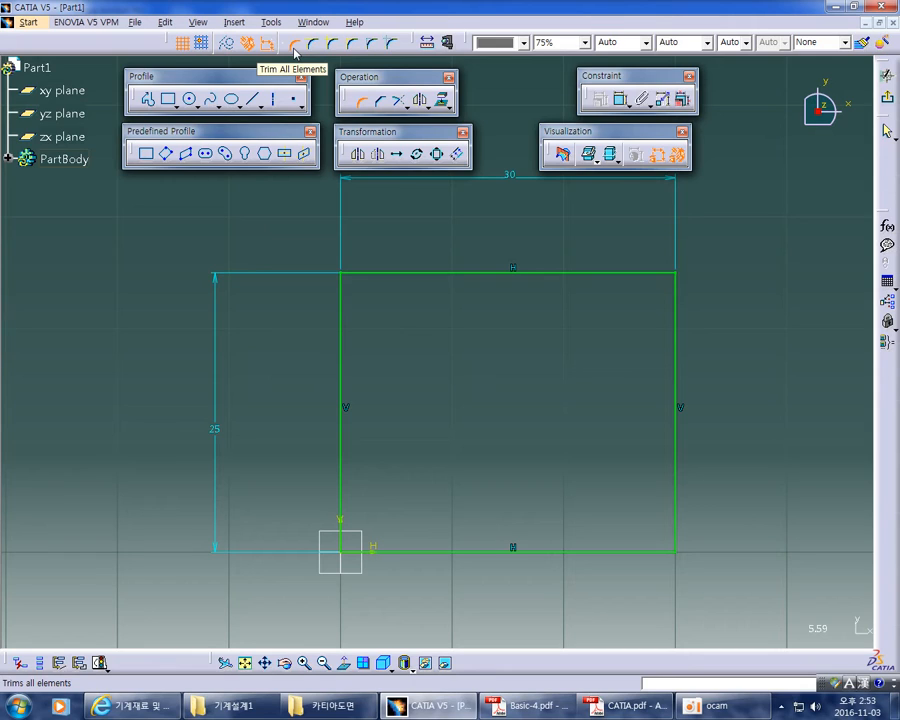
pyautogui.click(296, 43)
pyautogui.scroll(2, 467, 351)
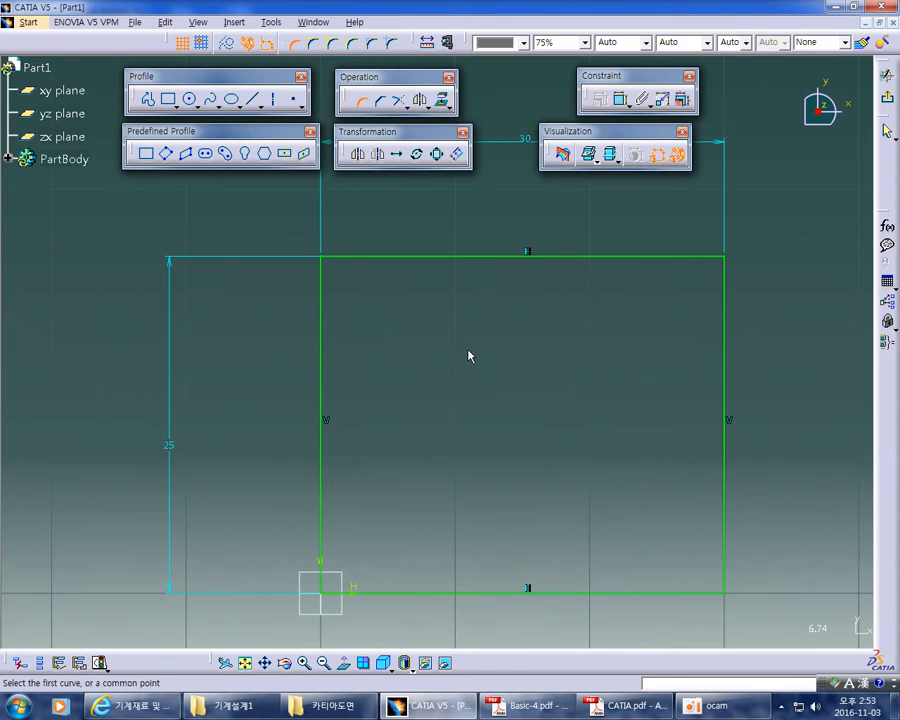
pyautogui.click(382, 257)
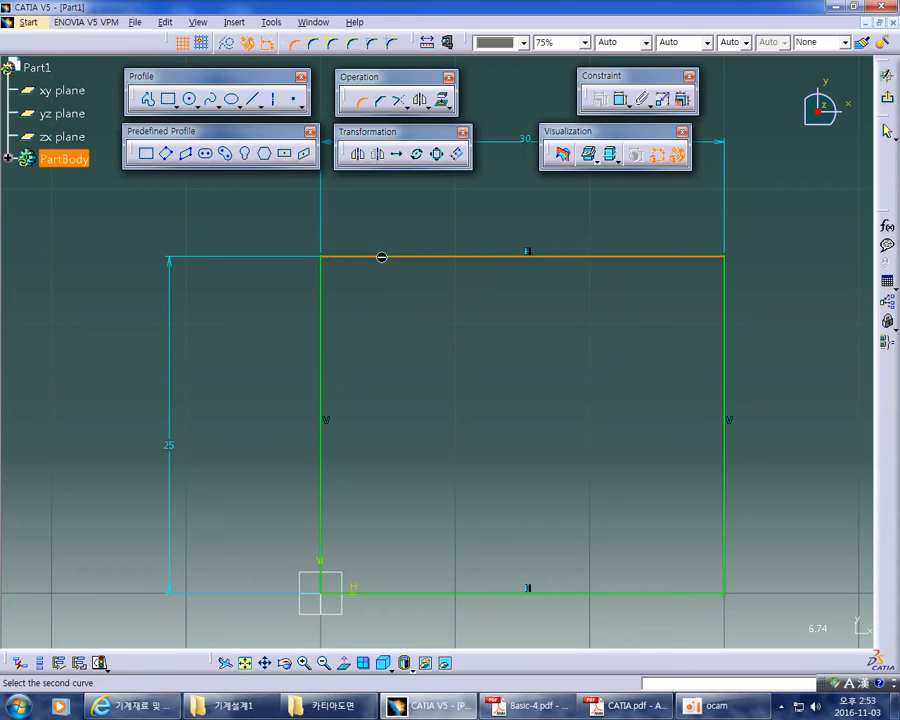
pyautogui.click(329, 322)
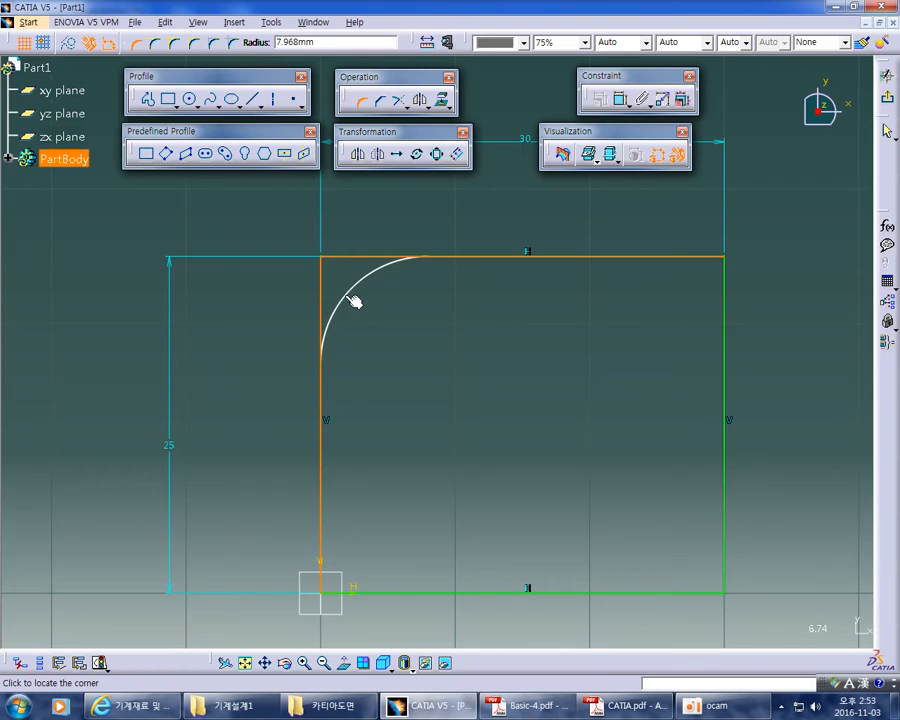
pyautogui.click(353, 300)
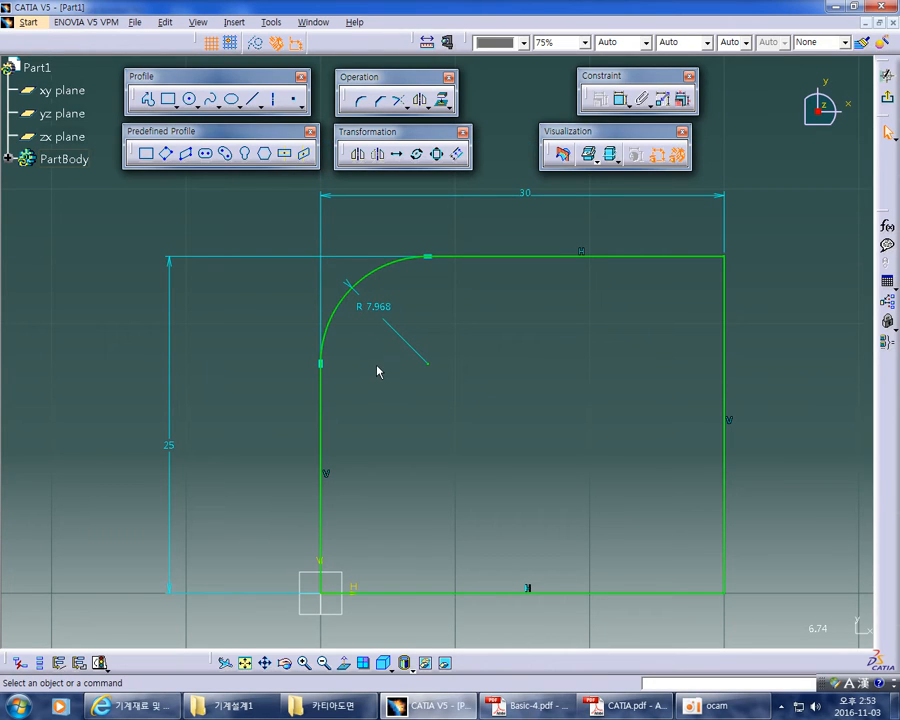
# Set the upper-left corner's radius to 5 mm
pyautogui.doubleClick(384, 313)
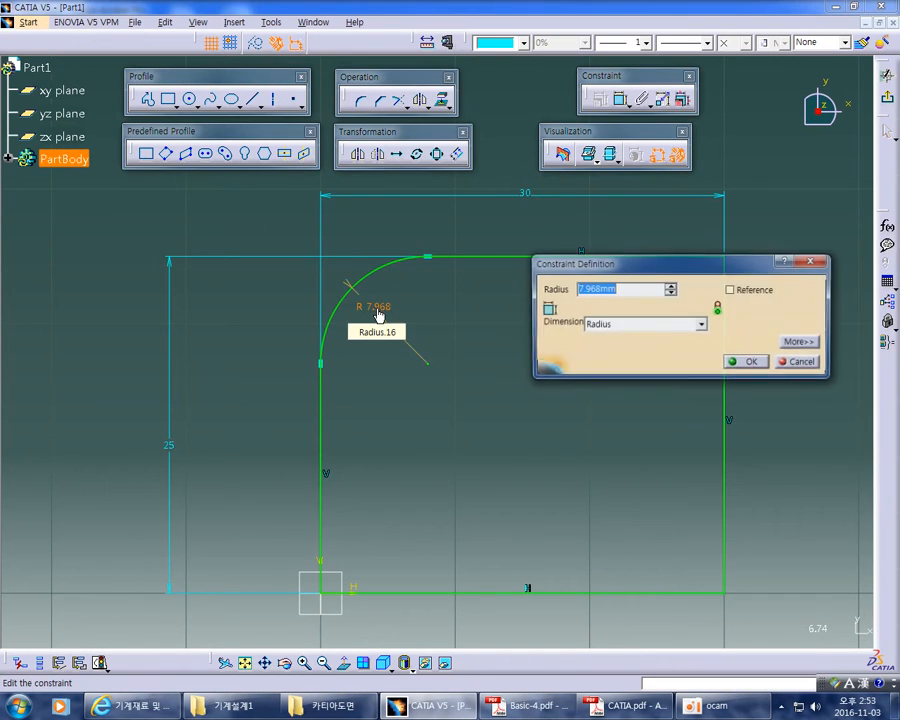
pyautogui.write('5')
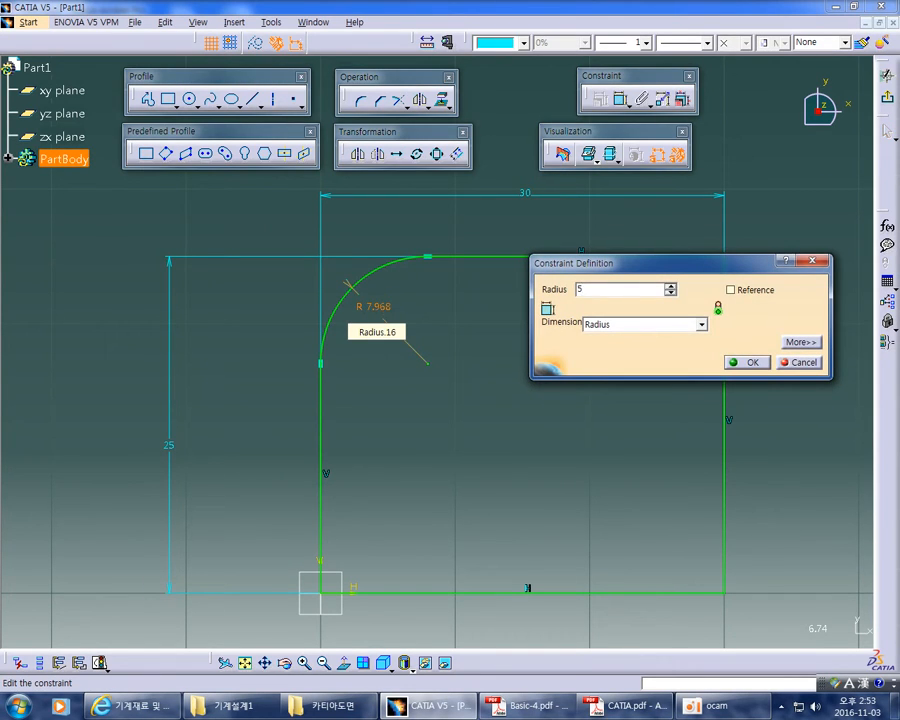
pyautogui.press('Return')
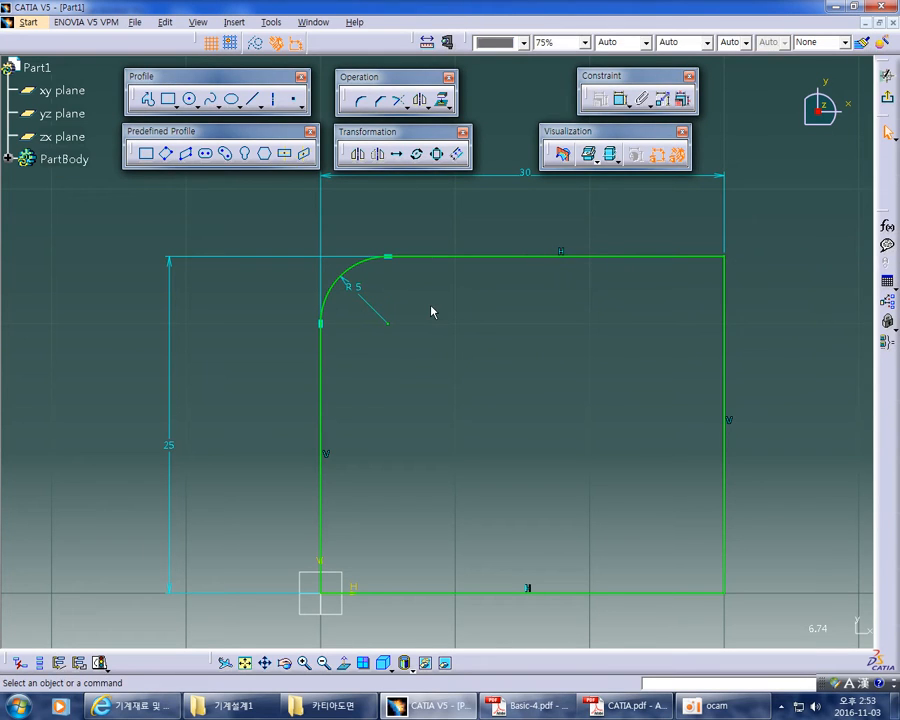
# Move the rectangle's width and height dimensions inside the profile
pyautogui.moveTo(484, 176); pyautogui.dragTo(478, 394)
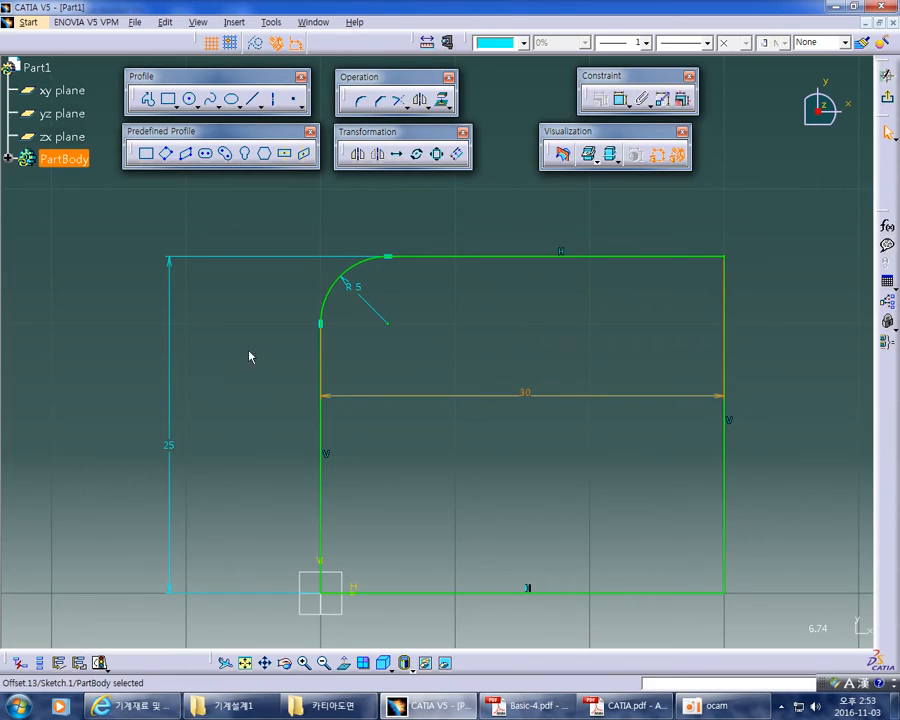
pyautogui.moveTo(176, 318); pyautogui.dragTo(462, 358)
pyautogui.click(430, 356)
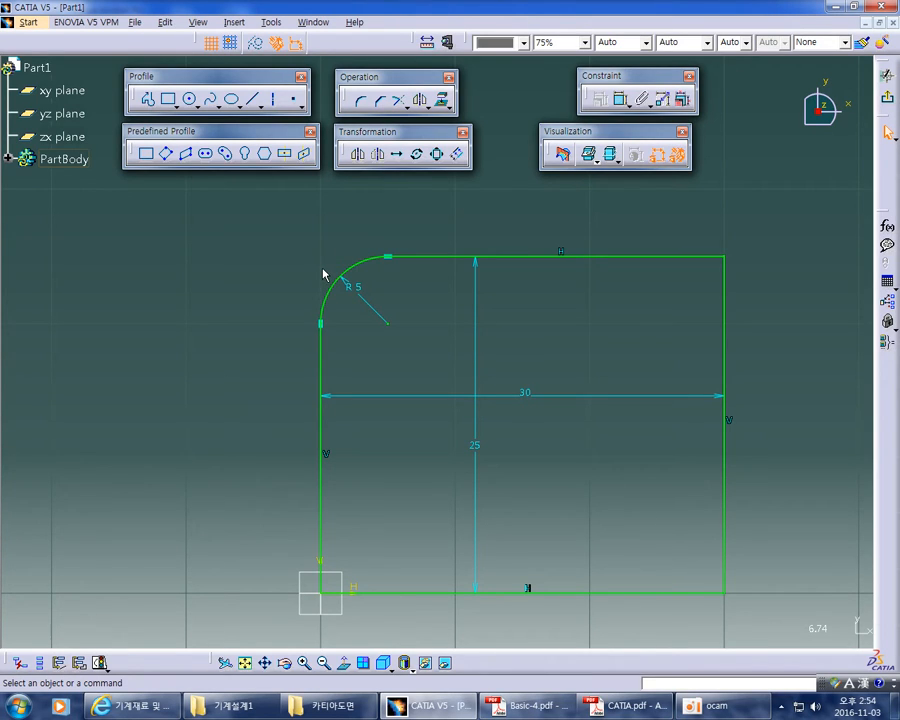
# Round the upper-right corner with the Corner tool, trimming only the first element (the upper edge), at a radius of about 6.4 mm
pyautogui.moveTo(402, 348); pyautogui.dragTo(397, 342, button='middle')
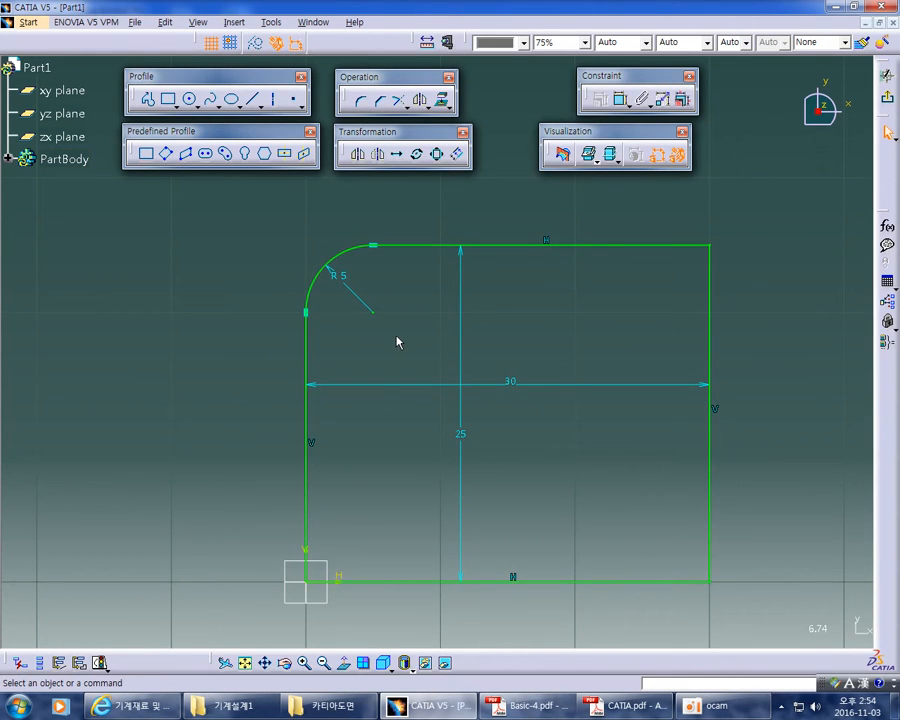
pyautogui.click(357, 103)
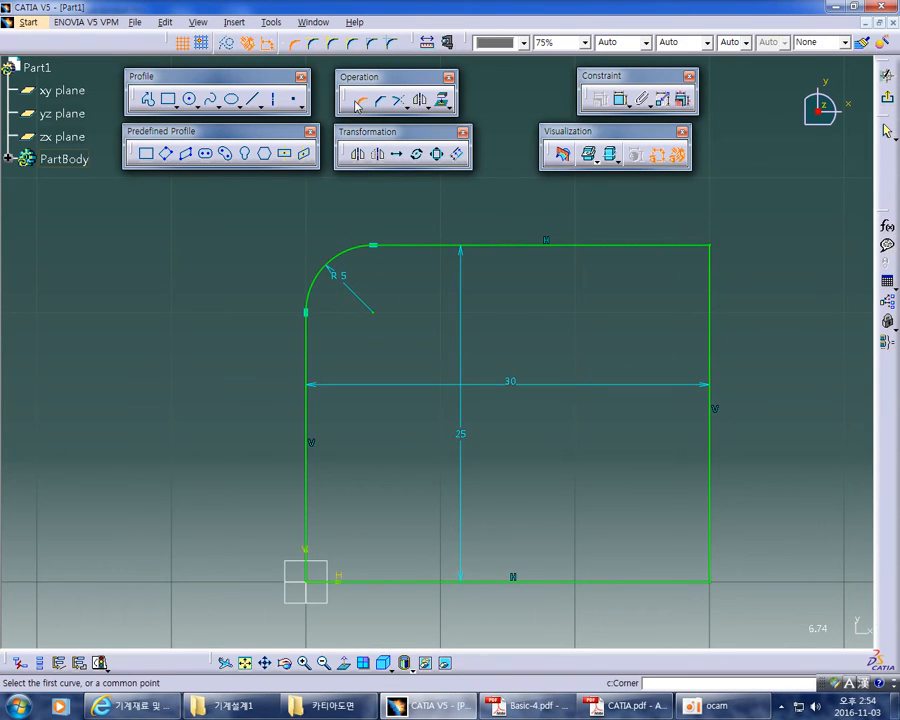
pyautogui.click(314, 47)
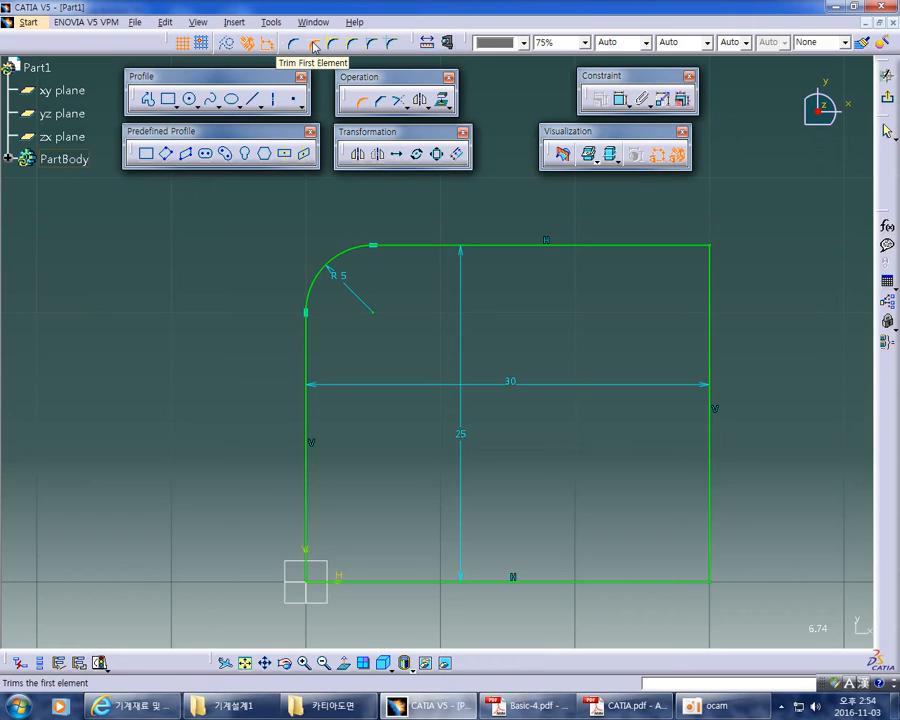
pyautogui.moveTo(606, 337); pyautogui.dragTo(498, 340, button='middle')
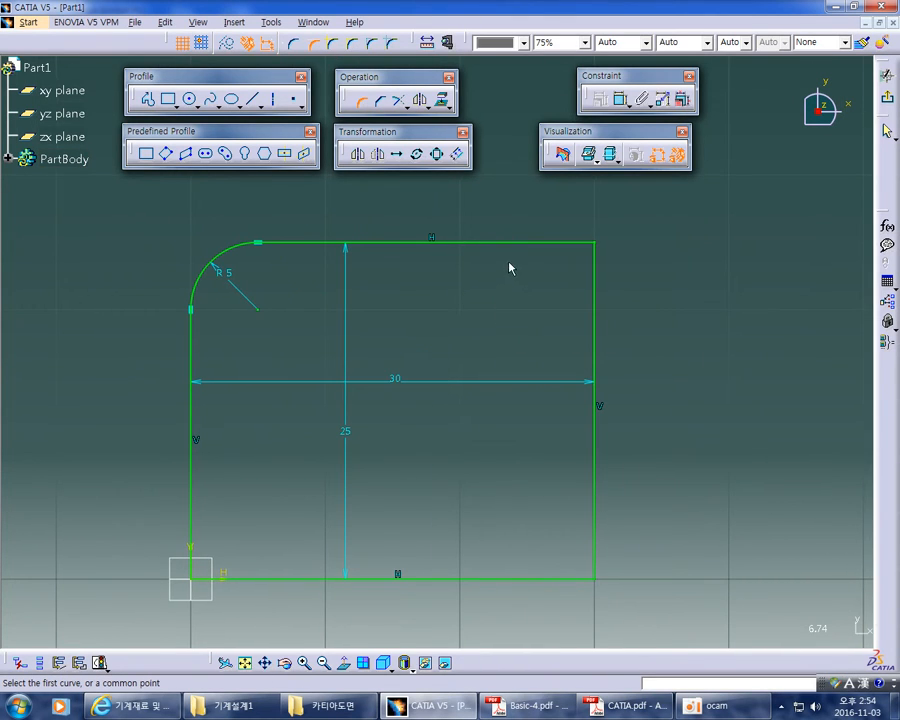
pyautogui.click(528, 244)
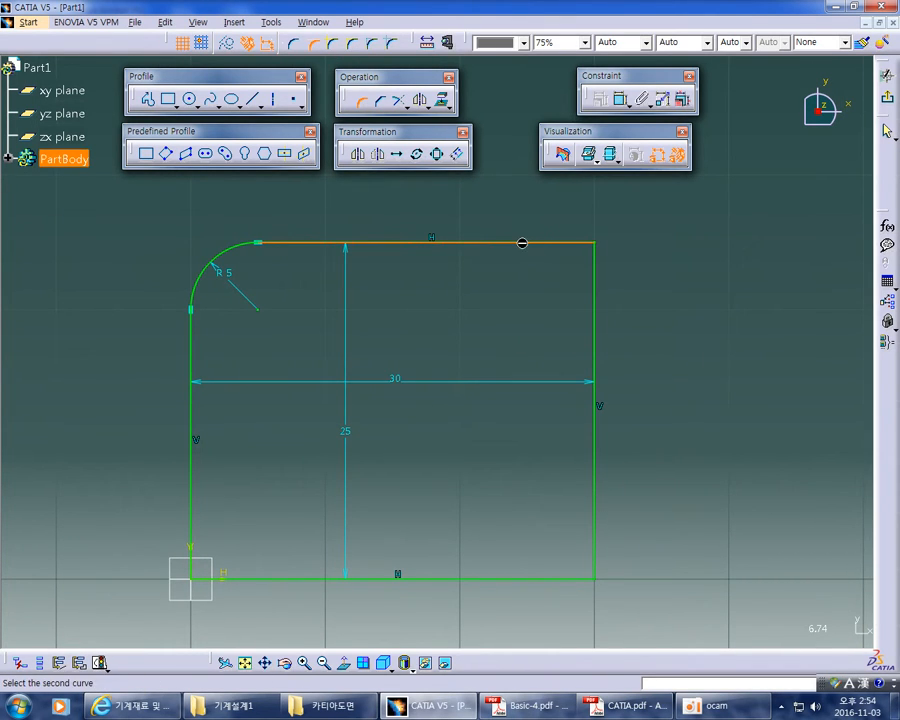
pyautogui.click(598, 306)
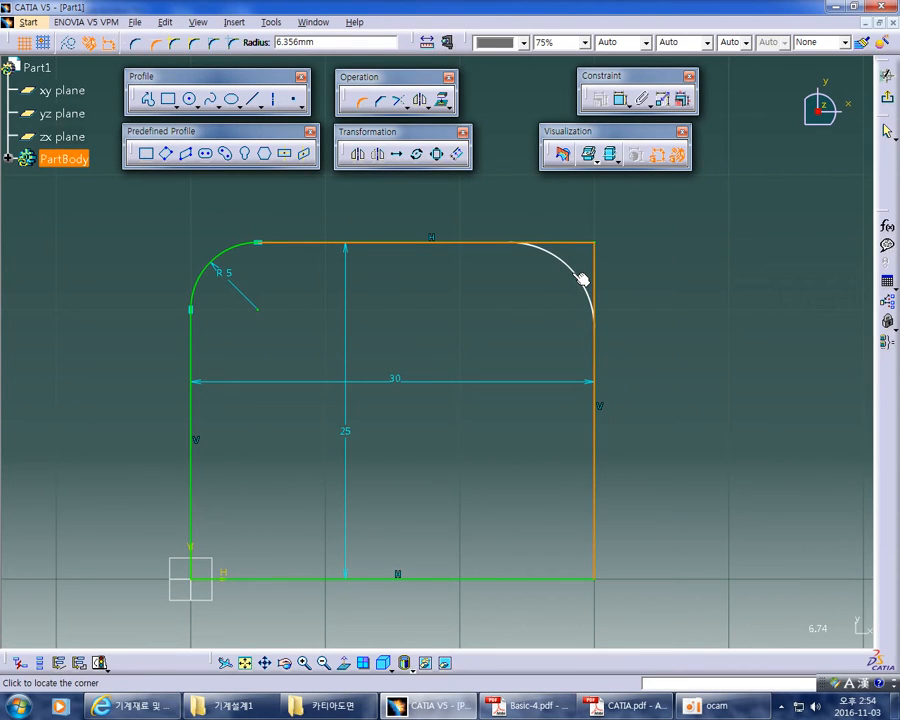
pyautogui.click(582, 280)
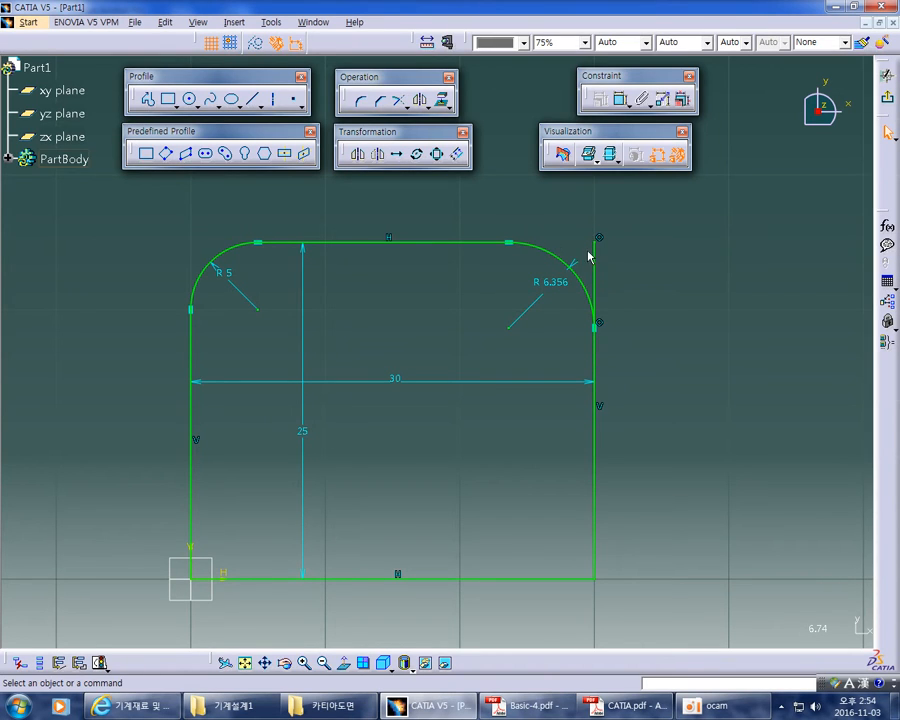
# Set the upper-right corner's radius to 5 mm
pyautogui.click(552, 283)
pyautogui.doubleClick(552, 283)
pyautogui.write('5')
pyautogui.press('Return')
pyautogui.press('Escape')
# Add a corner arc of about 7.1 mm radius at the rectangle's lower-right corner, using the Corner tool's no-trim option
pyautogui.moveTo(648, 341)
pyautogui.mouseDown(button='middle')
pyautogui.moveTo(656, 309)
pyautogui.moveTo(664, 315)
pyautogui.moveTo(643, 302)
pyautogui.mouseUp(button='middle')
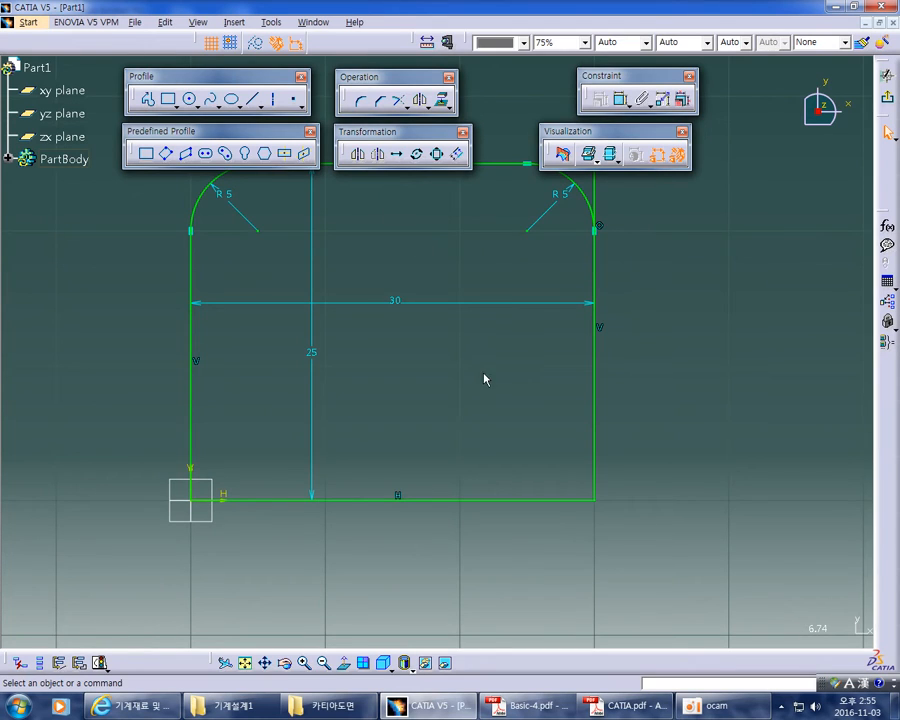
pyautogui.moveTo(482, 372); pyautogui.dragTo(454, 368, button='middle')
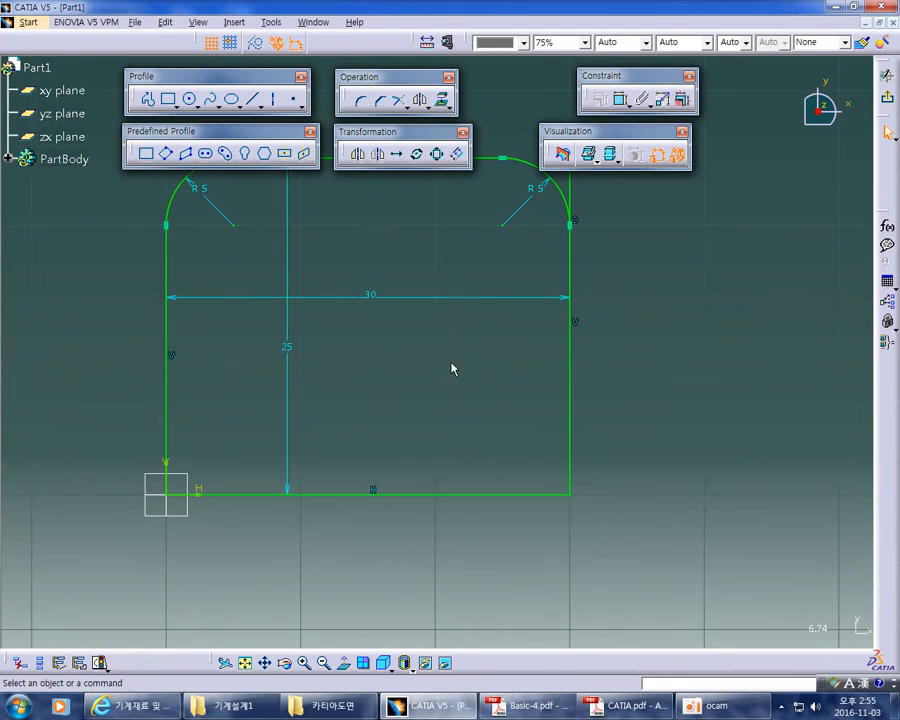
pyautogui.click(361, 108)
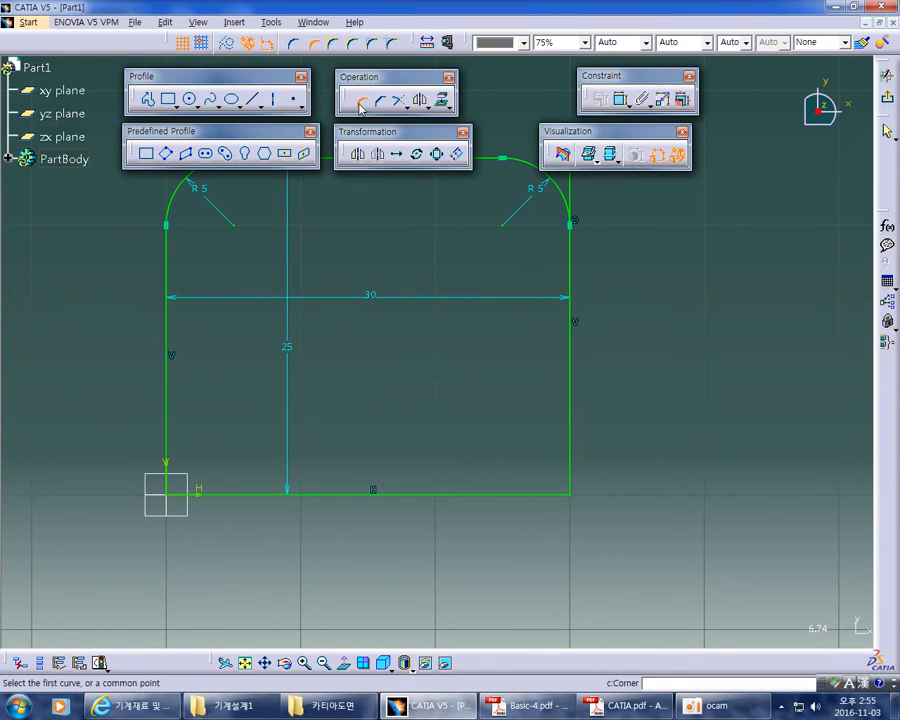
pyautogui.click(332, 46)
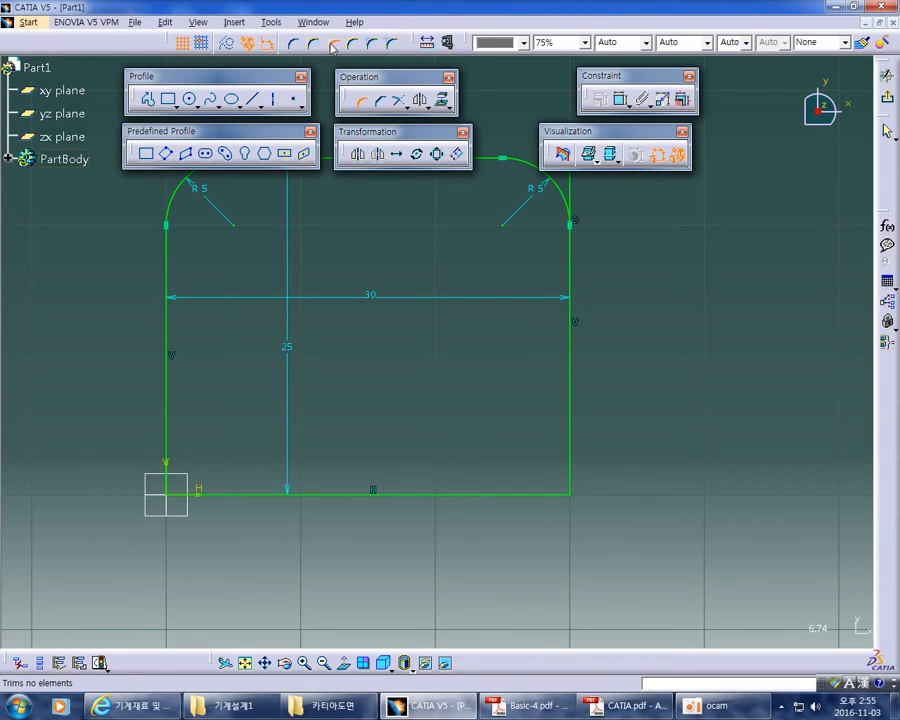
pyautogui.moveTo(622, 430); pyautogui.dragTo(628, 406, button='middle')
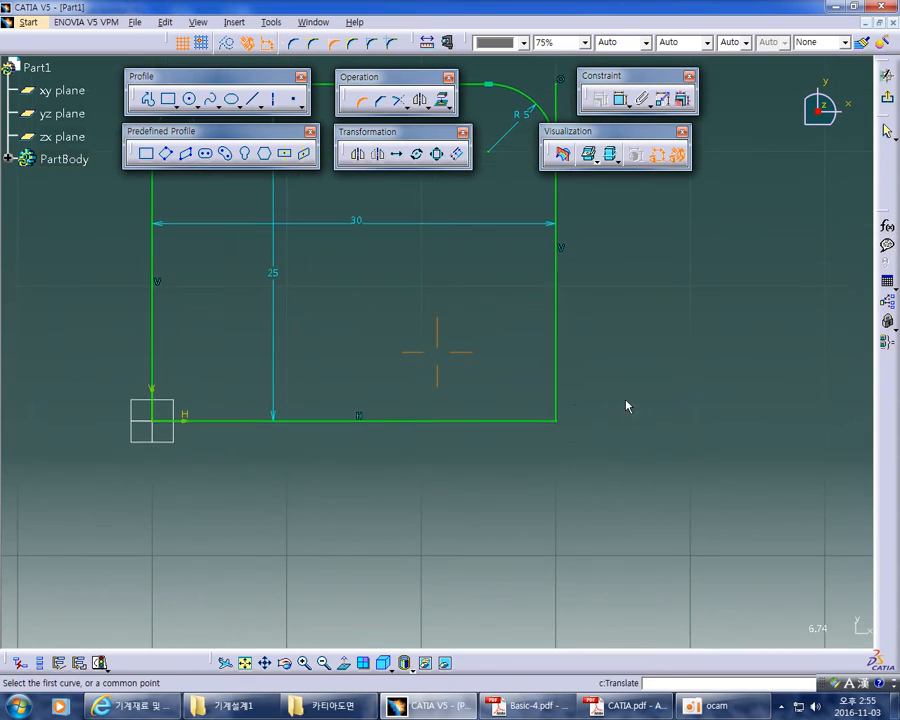
pyautogui.click(557, 362)
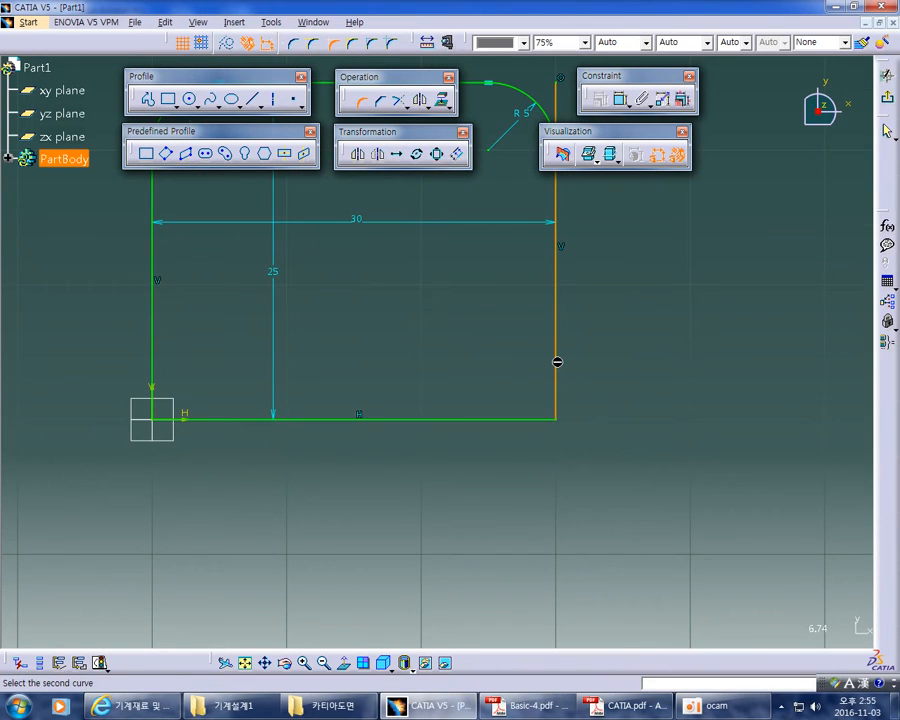
pyautogui.click(530, 419)
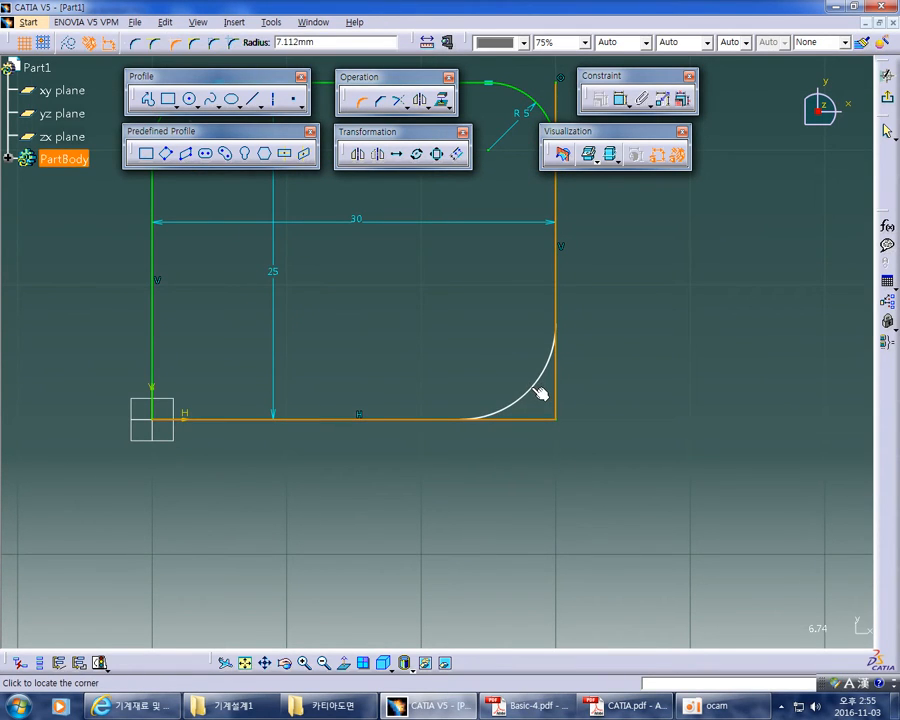
pyautogui.click(538, 394)
# Set the lower-right corner arc's radius to 5 mm
pyautogui.doubleClick(512, 368)
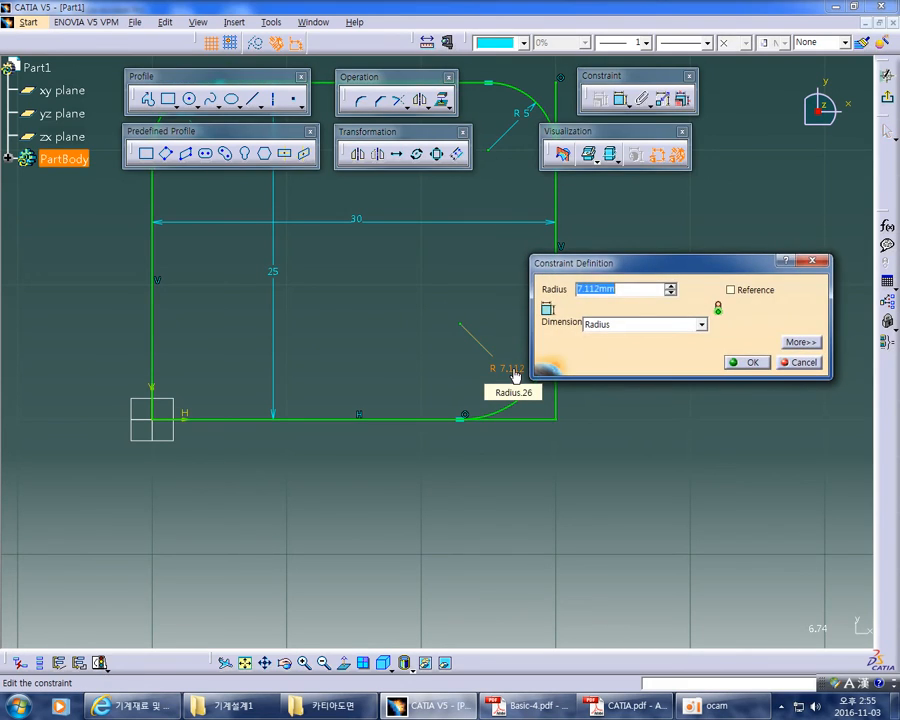
pyautogui.write('5mm')
pyautogui.press('Return')
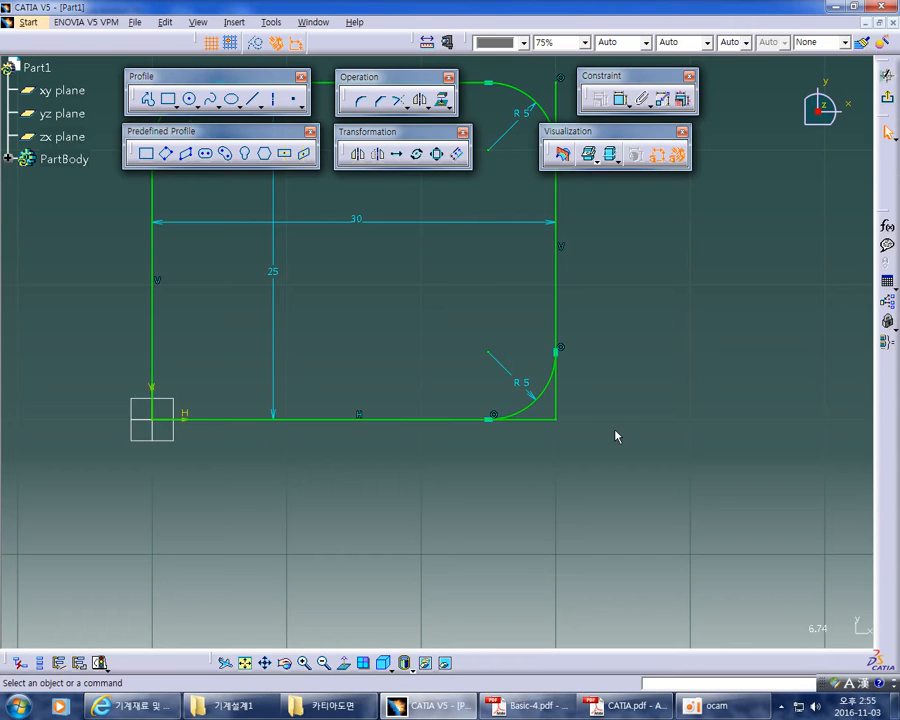
# Round the lower-left corner at the origin with the Corner tool, trimming all elements, at a radius of about 8 mm
pyautogui.click(362, 100)
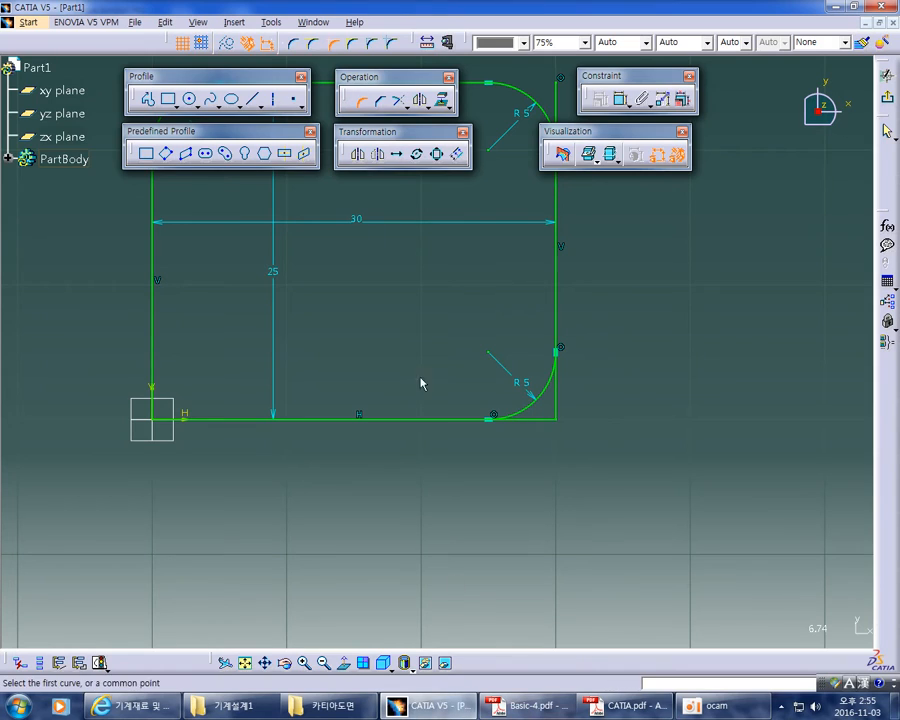
pyautogui.click(296, 45)
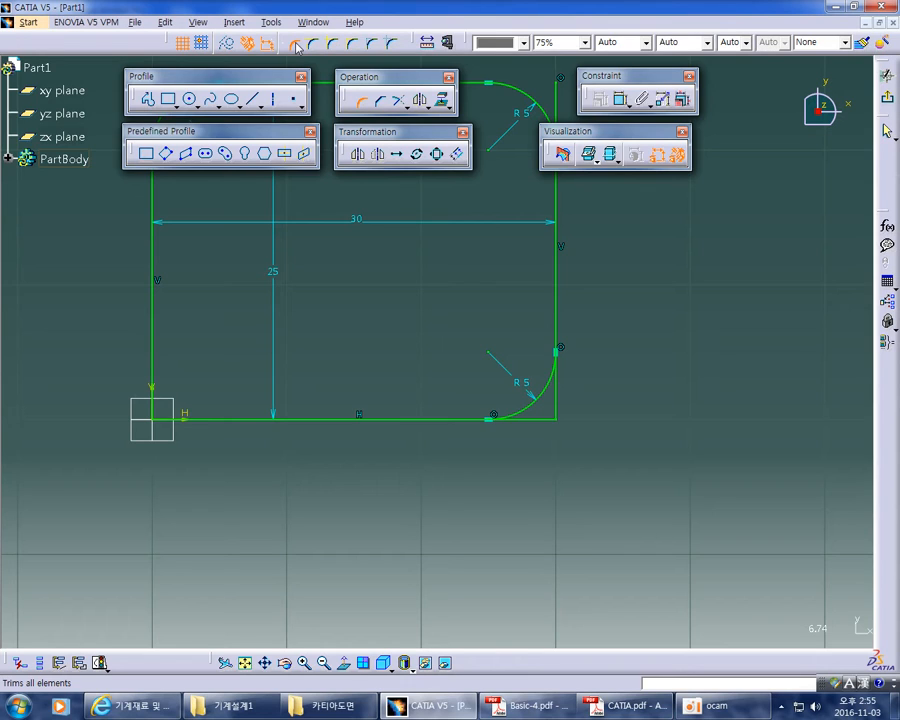
pyautogui.click(361, 104)
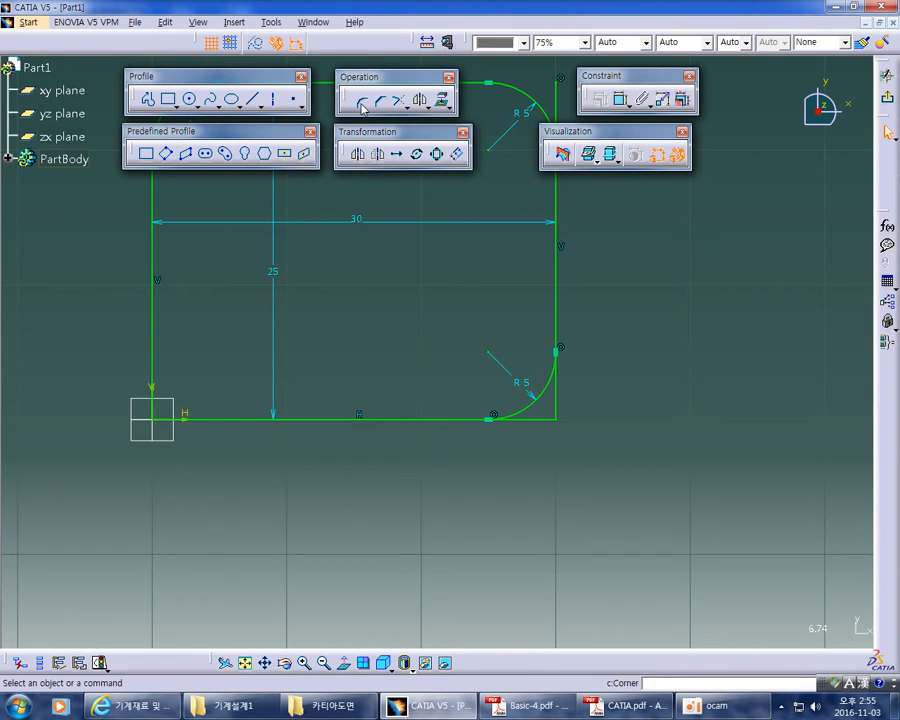
pyautogui.click(361, 104)
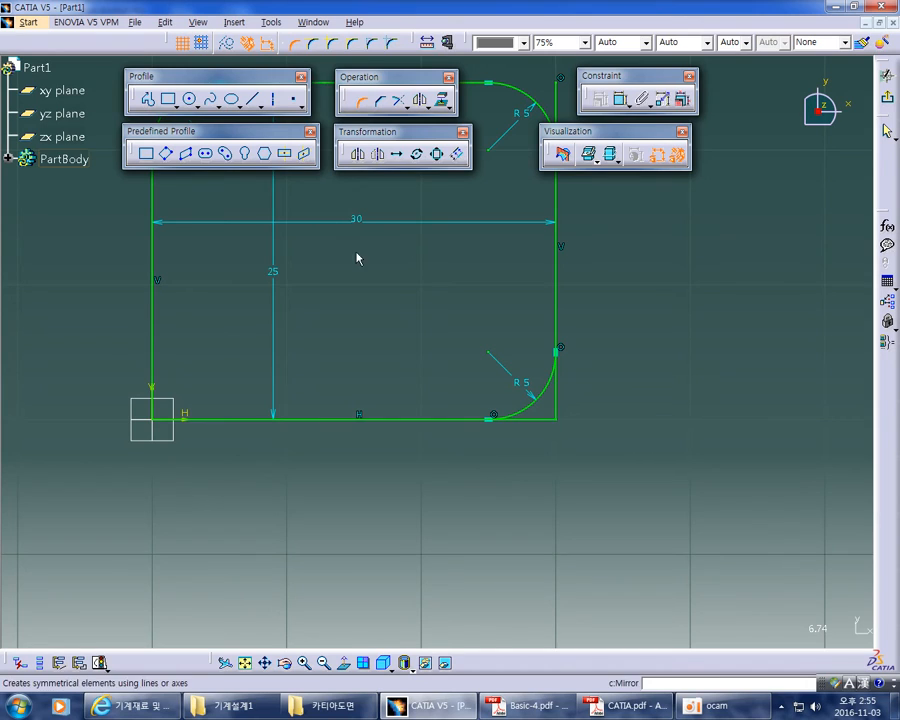
pyautogui.moveTo(357, 259); pyautogui.dragTo(468, 265, button='middle')
pyautogui.click(265, 305)
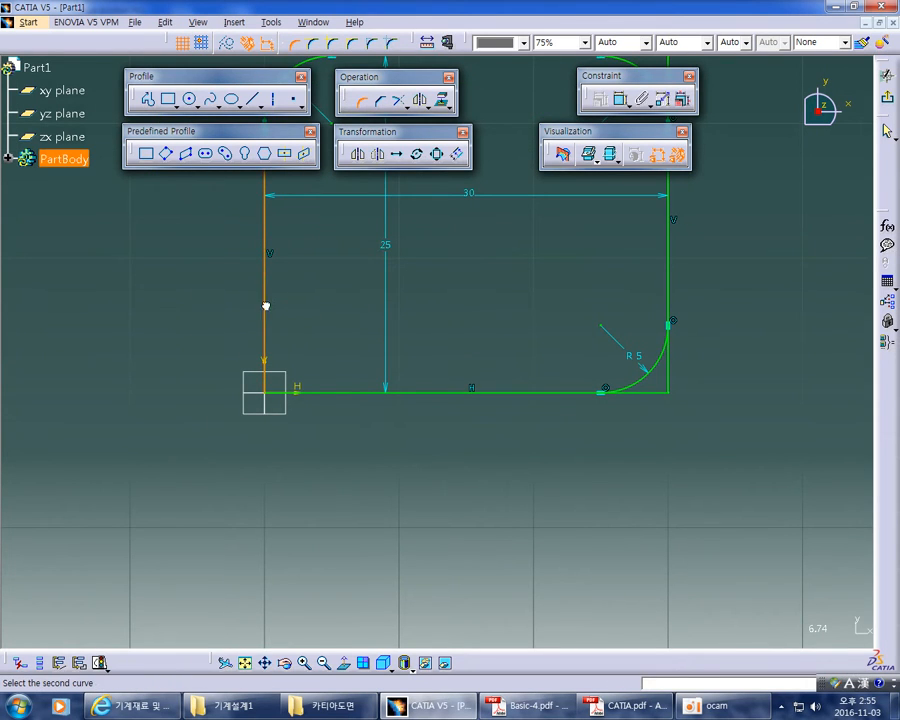
pyautogui.click(348, 397)
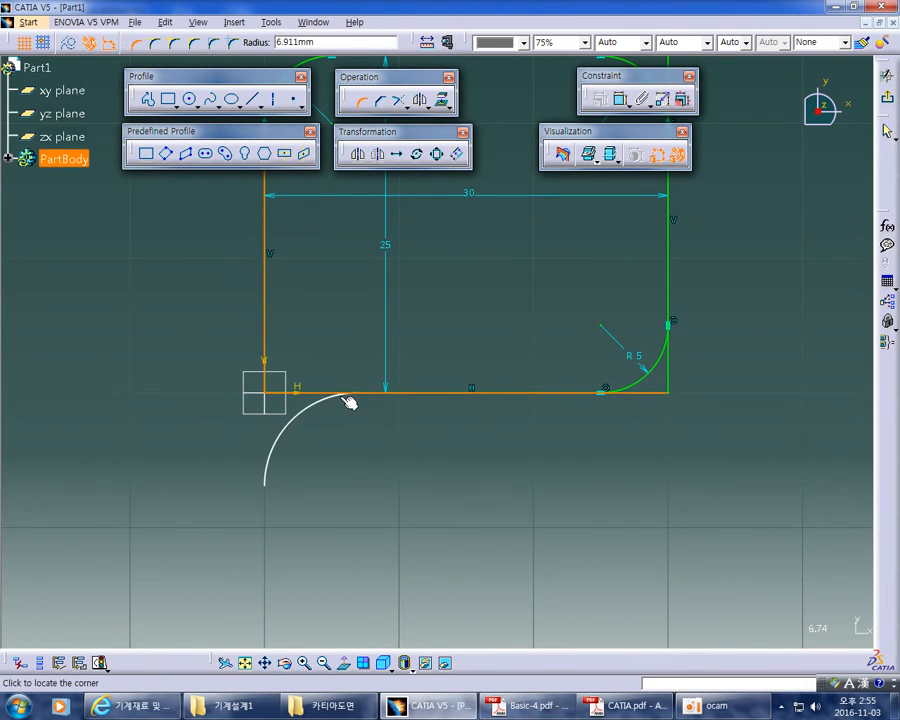
pyautogui.click(302, 364)
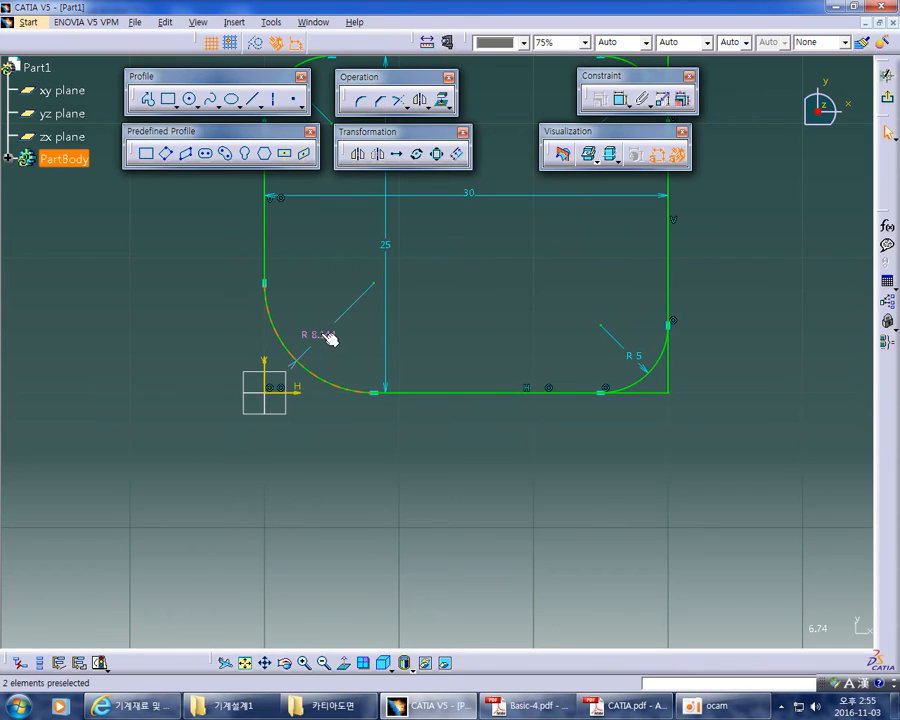
# Set the lower-left corner's radius to 5 mm
pyautogui.click(321, 333)
pyautogui.write('5mm')
pyautogui.press('Return')
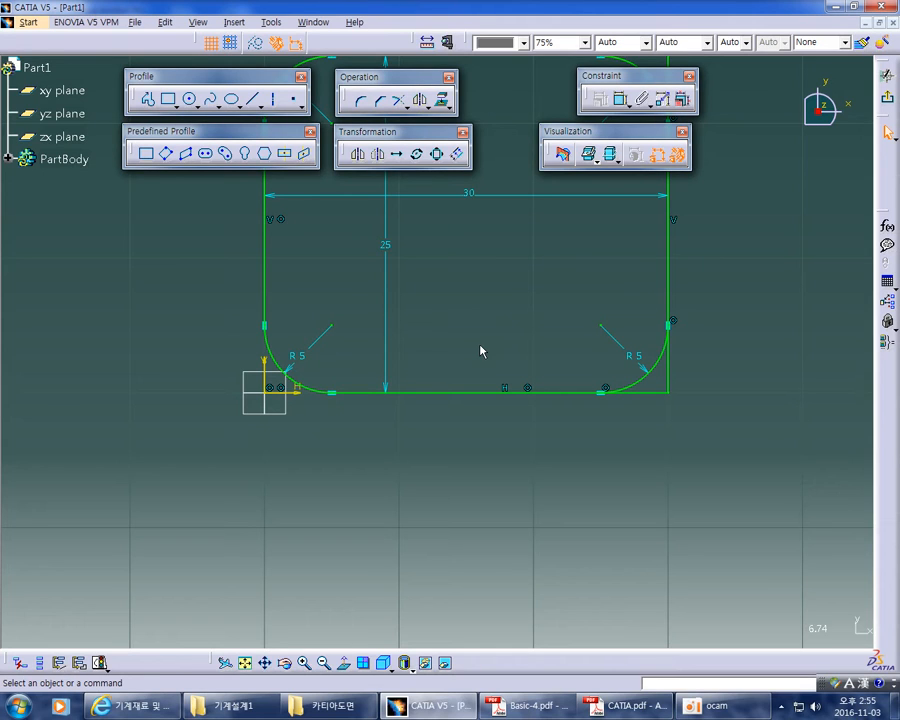
# Draw two diagonal lines crossing in an X in the empty area to the right of the rounded rectangle
pyautogui.moveTo(536, 335)
pyautogui.mouseDown(button='middle')
pyautogui.moveTo(563, 558)
pyautogui.moveTo(577, 308)
pyautogui.mouseUp(button='middle')
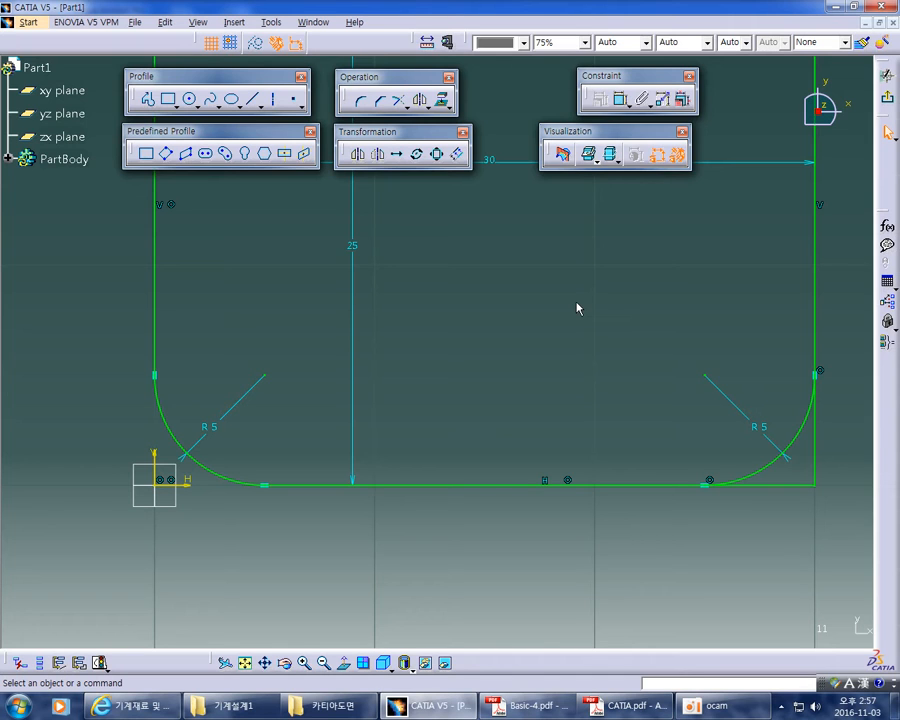
pyautogui.moveTo(551, 257)
pyautogui.keyDown('ctrl'); pyautogui.mouseDown(button='middle')
pyautogui.moveTo(593, 291)
pyautogui.moveTo(557, 368)
pyautogui.moveTo(568, 348)
pyautogui.mouseUp(button='middle'); pyautogui.keyUp('ctrl')
pyautogui.moveTo(717, 321)
pyautogui.mouseDown(button='middle')
pyautogui.moveTo(679, 337)
pyautogui.moveTo(683, 331)
pyautogui.mouseUp(button='middle')
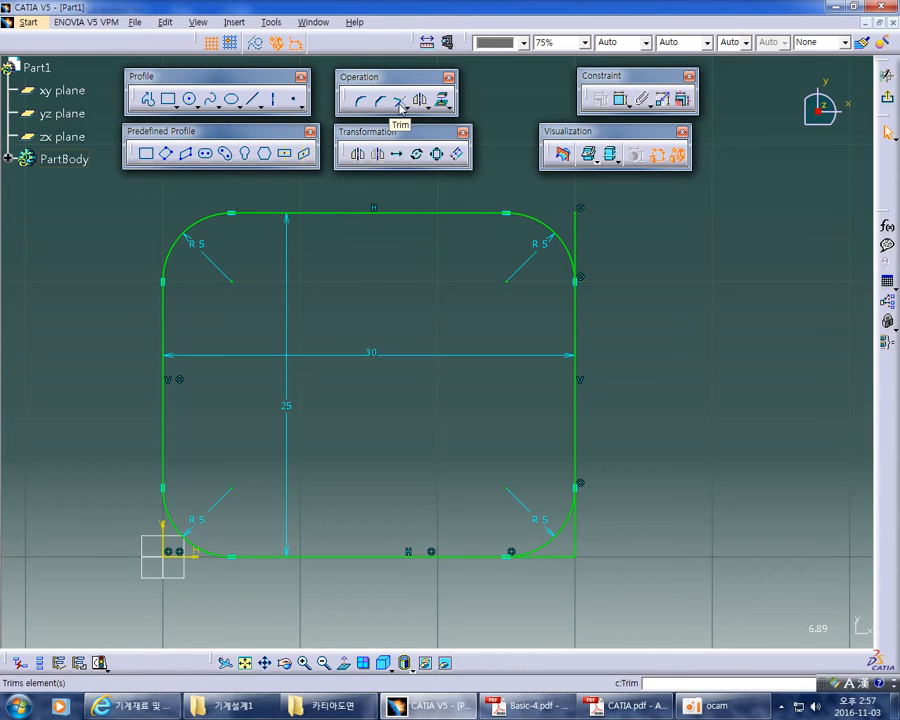
pyautogui.moveTo(714, 332); pyautogui.dragTo(356, 327, button='middle')
pyautogui.moveTo(608, 391)
pyautogui.mouseDown(button='middle')
pyautogui.moveTo(554, 396)
pyautogui.moveTo(559, 410)
pyautogui.moveTo(566, 404)
pyautogui.mouseUp(button='middle')
pyautogui.click(554, 396)
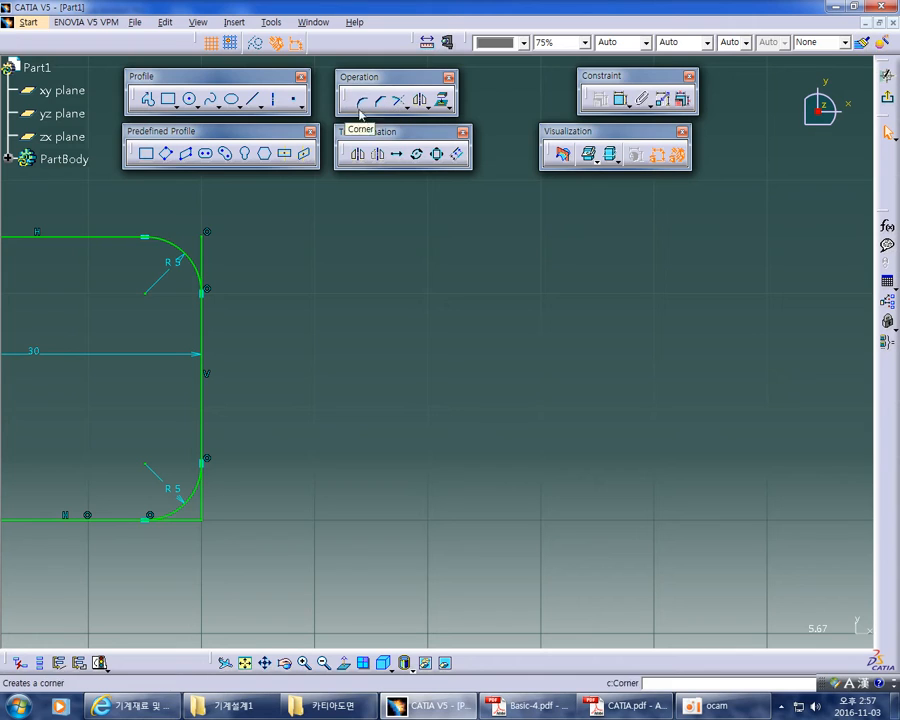
pyautogui.click(253, 100)
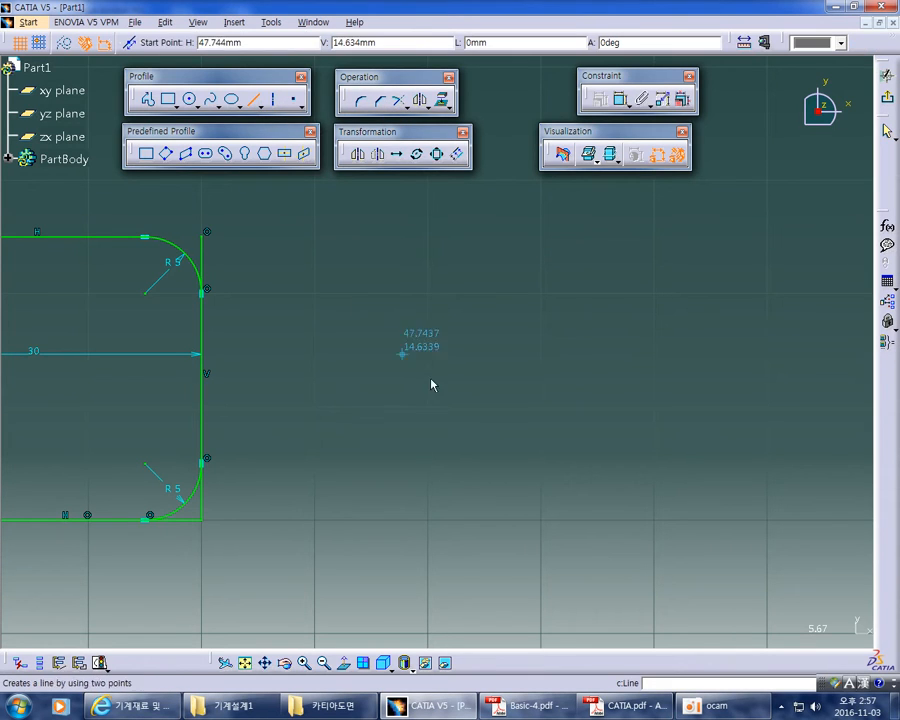
pyautogui.click(456, 233)
pyautogui.click(632, 473)
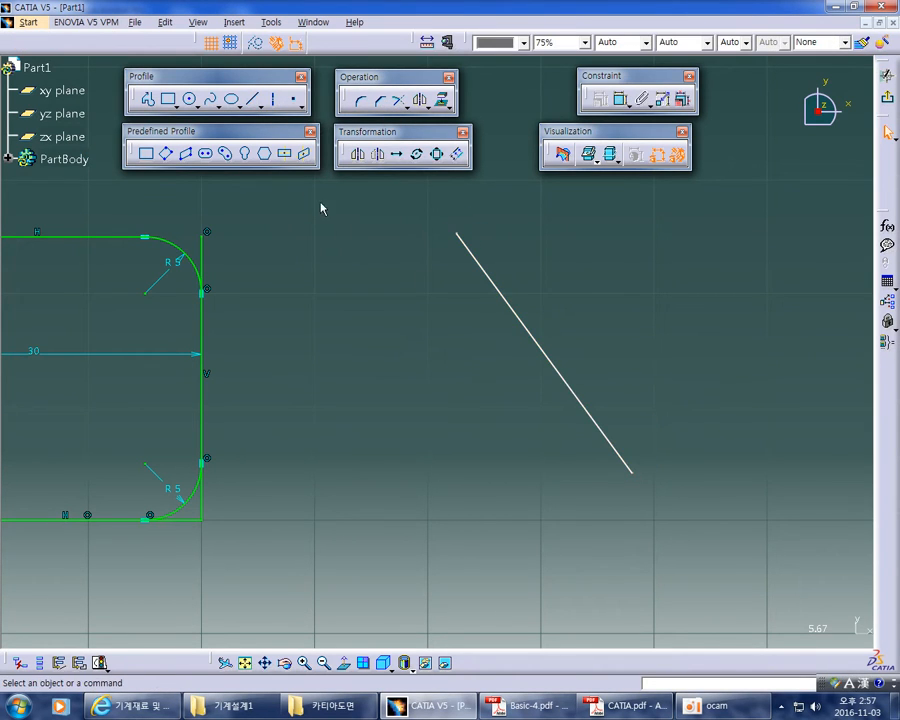
pyautogui.click(253, 100)
pyautogui.click(640, 220)
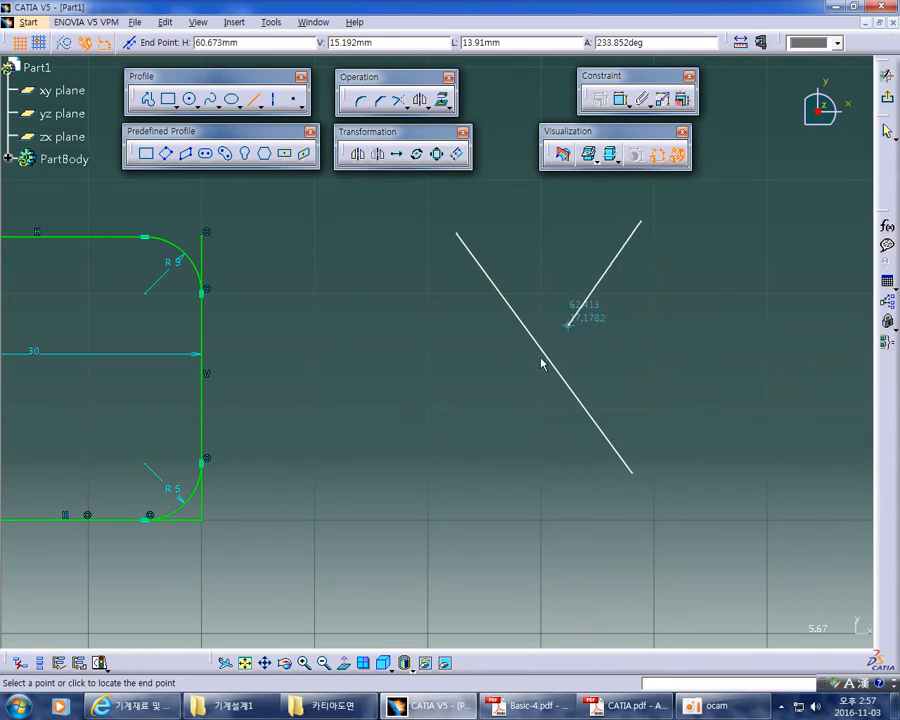
pyautogui.click(446, 456)
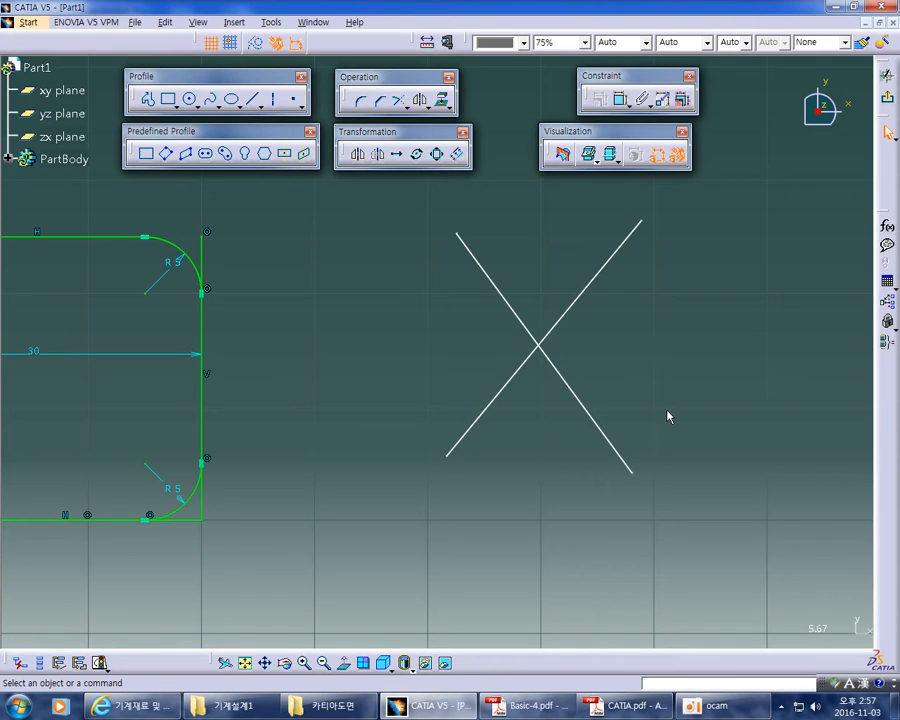
# Try trimming both crossing lines at their intersection with Trim's all-elements option, keeping the lower halves, and undo it
pyautogui.moveTo(697, 364)
pyautogui.mouseDown(button='middle')
pyautogui.moveTo(647, 366)
pyautogui.moveTo(619, 379)
pyautogui.moveTo(625, 364)
pyautogui.mouseUp(button='middle')
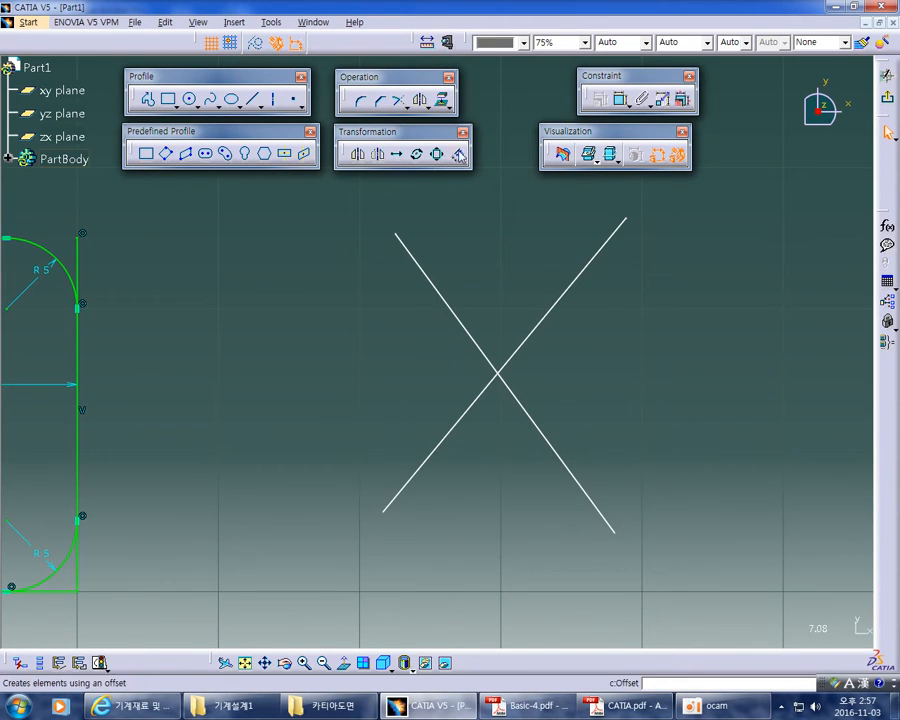
pyautogui.moveTo(617, 383); pyautogui.dragTo(595, 353, button='middle')
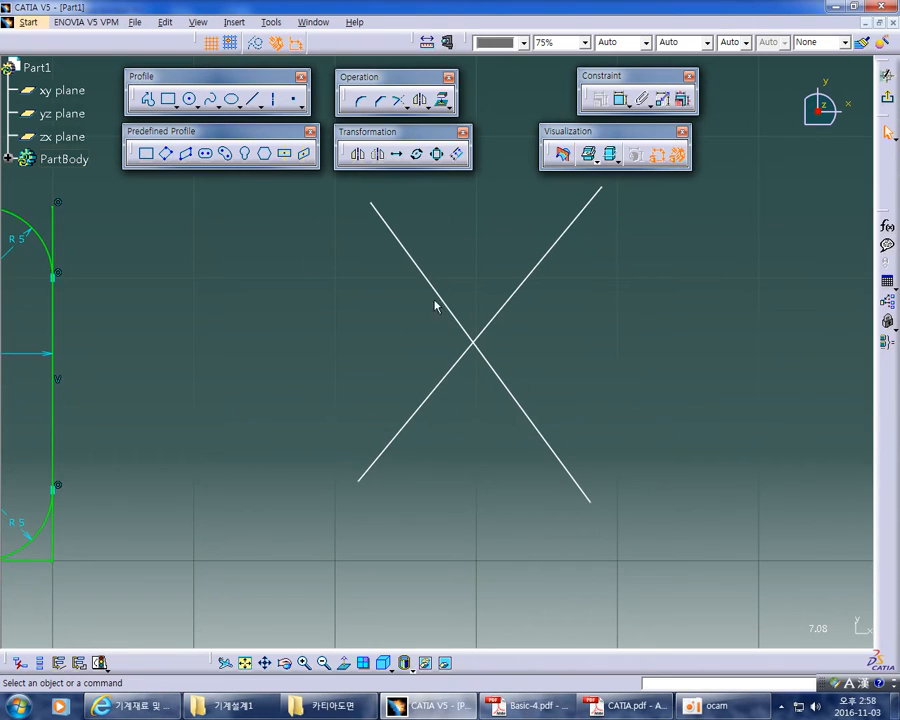
pyautogui.moveTo(582, 400); pyautogui.dragTo(578, 347, button='middle')
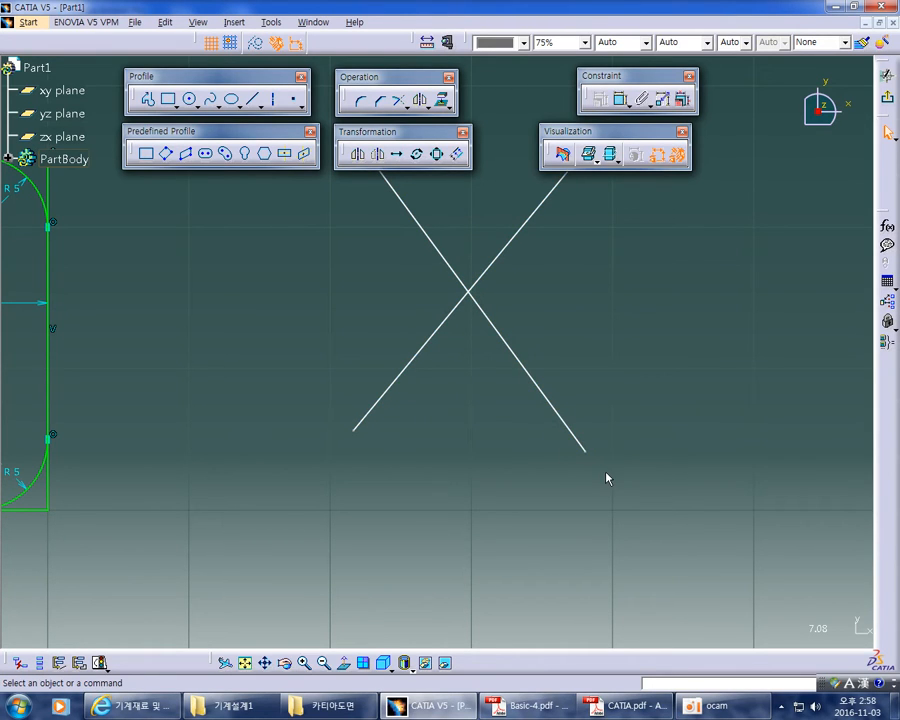
pyautogui.moveTo(596, 370); pyautogui.dragTo(606, 414, button='middle')
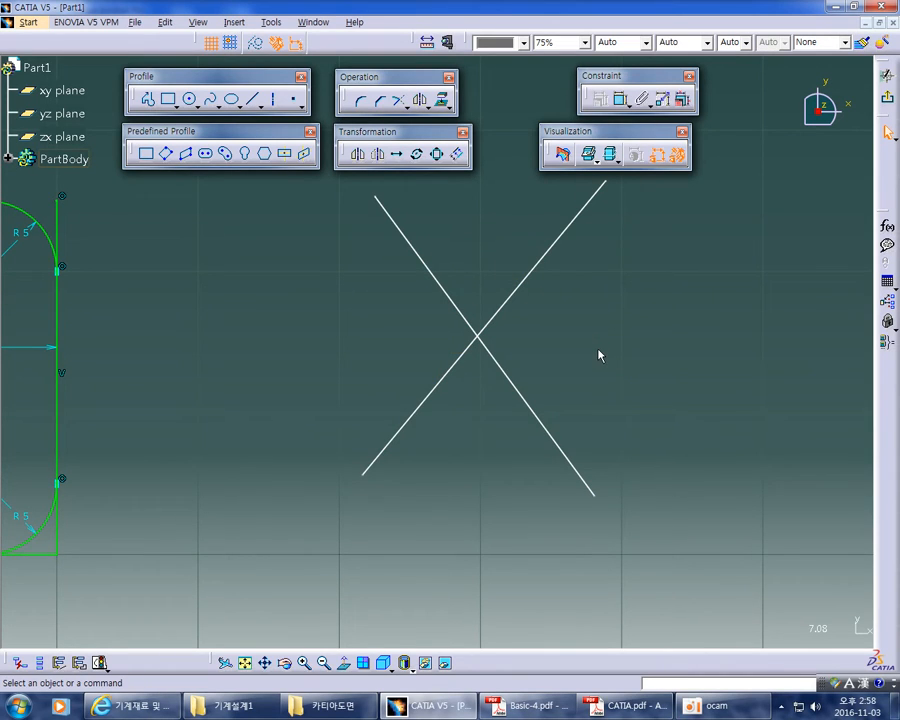
pyautogui.moveTo(597, 350); pyautogui.dragTo(589, 342, button='middle')
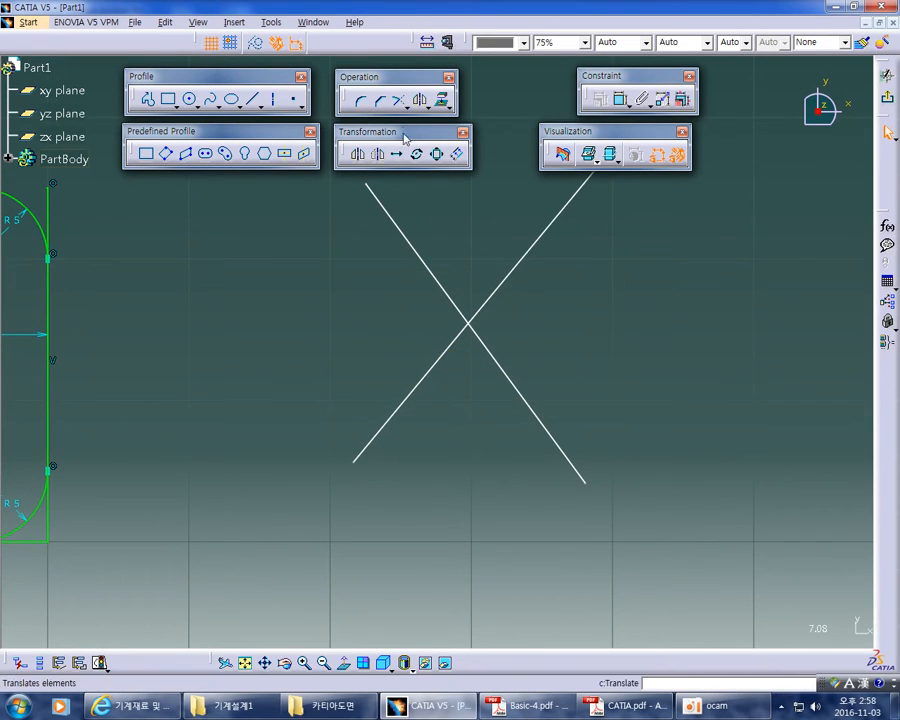
pyautogui.click(399, 102)
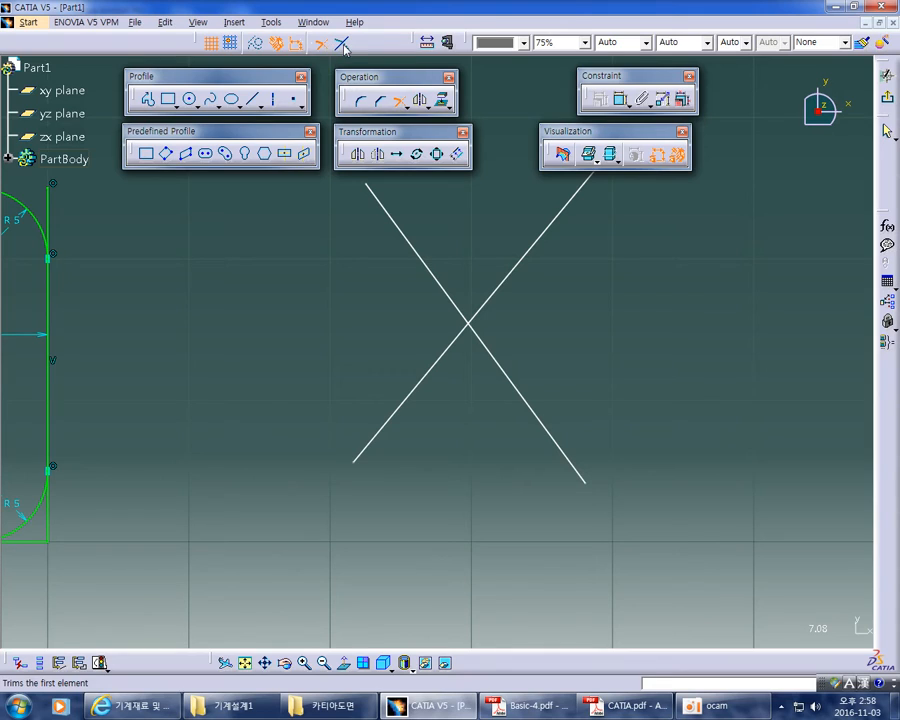
pyautogui.click(321, 46)
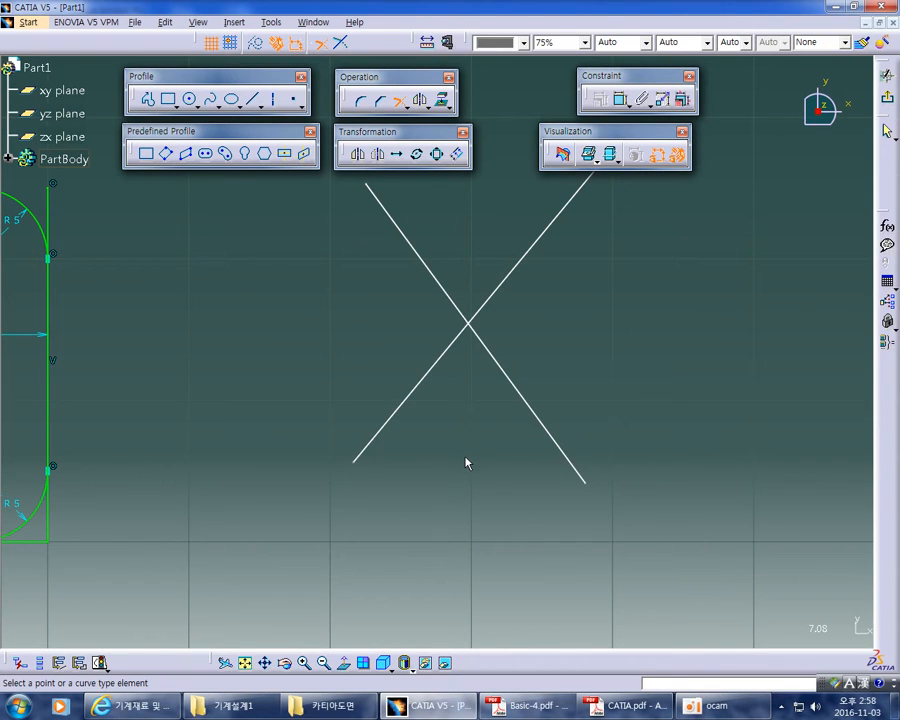
pyautogui.moveTo(464, 460); pyautogui.dragTo(459, 437, button='middle')
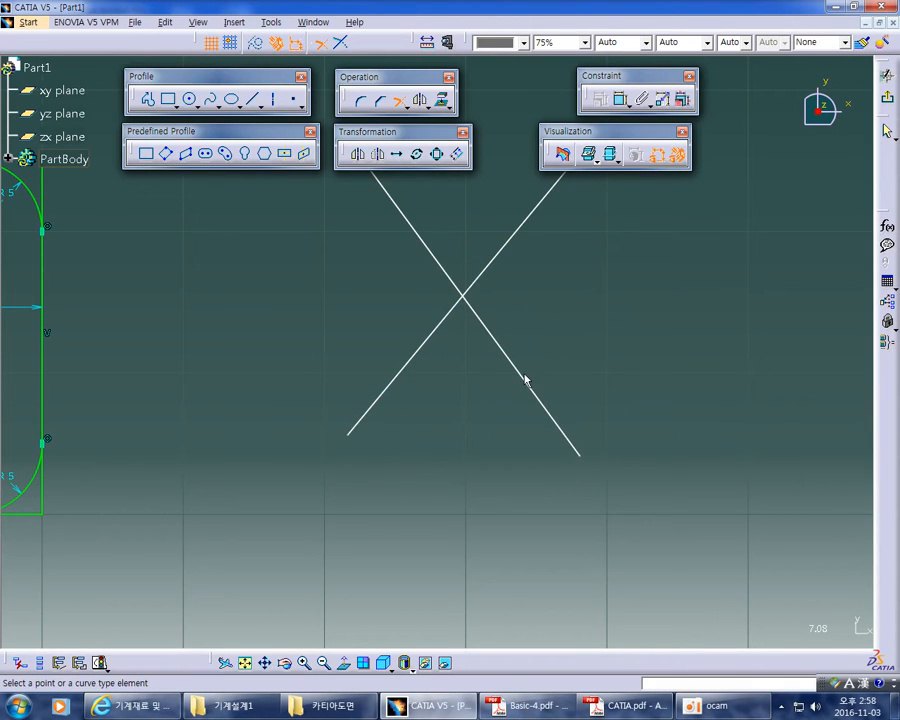
pyautogui.click(388, 389)
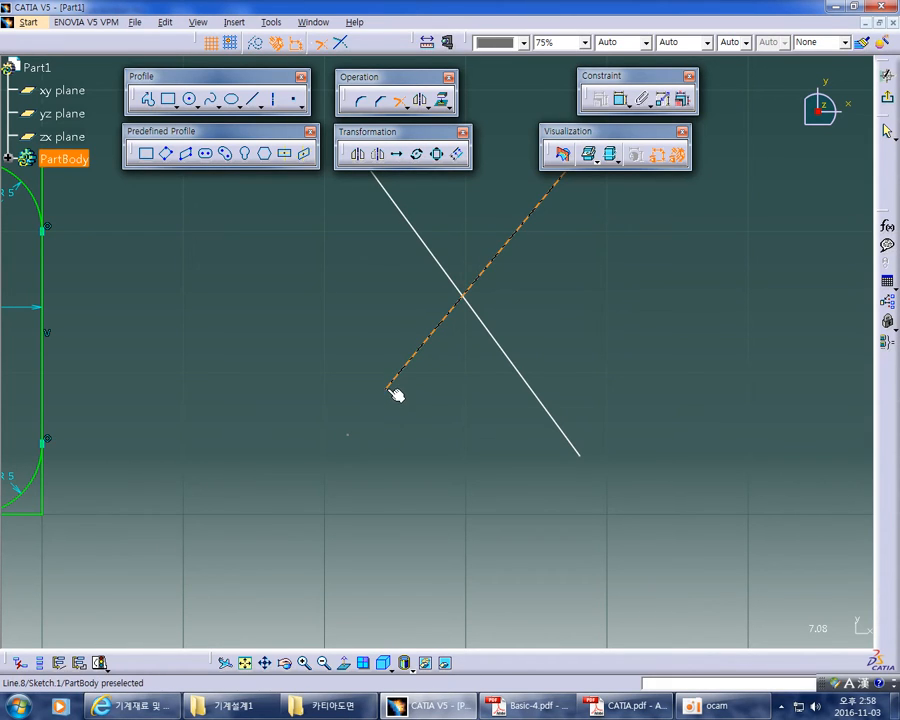
pyautogui.click(529, 384)
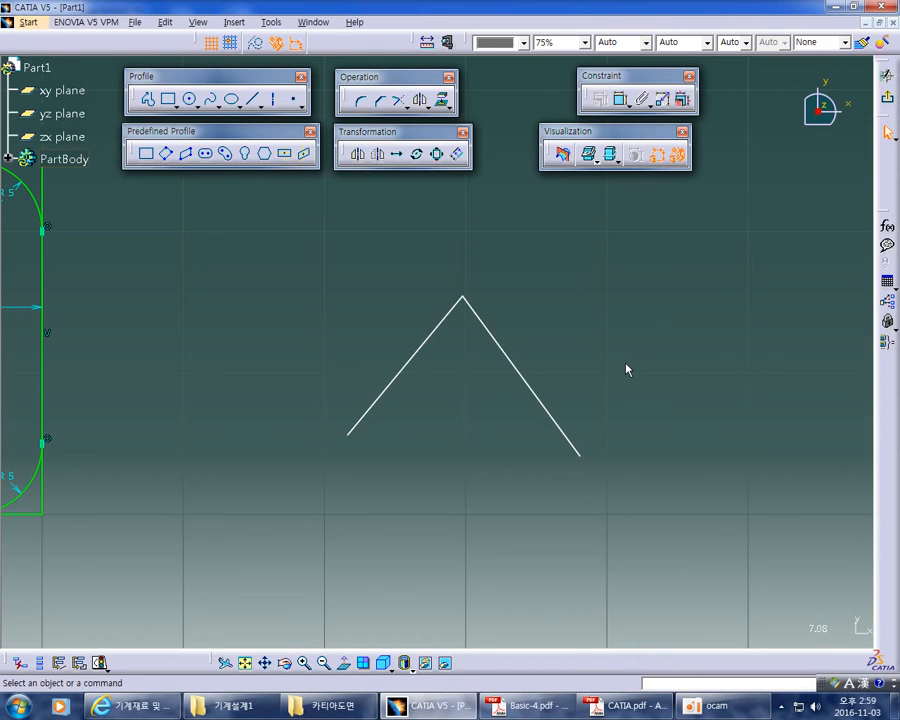
pyautogui.hotkey('ctrl', 'z')
# Try trimming both crossing lines to their intersection so that the upper halves are kept, and undo the trim
pyautogui.moveTo(602, 333); pyautogui.dragTo(606, 393, button='middle')
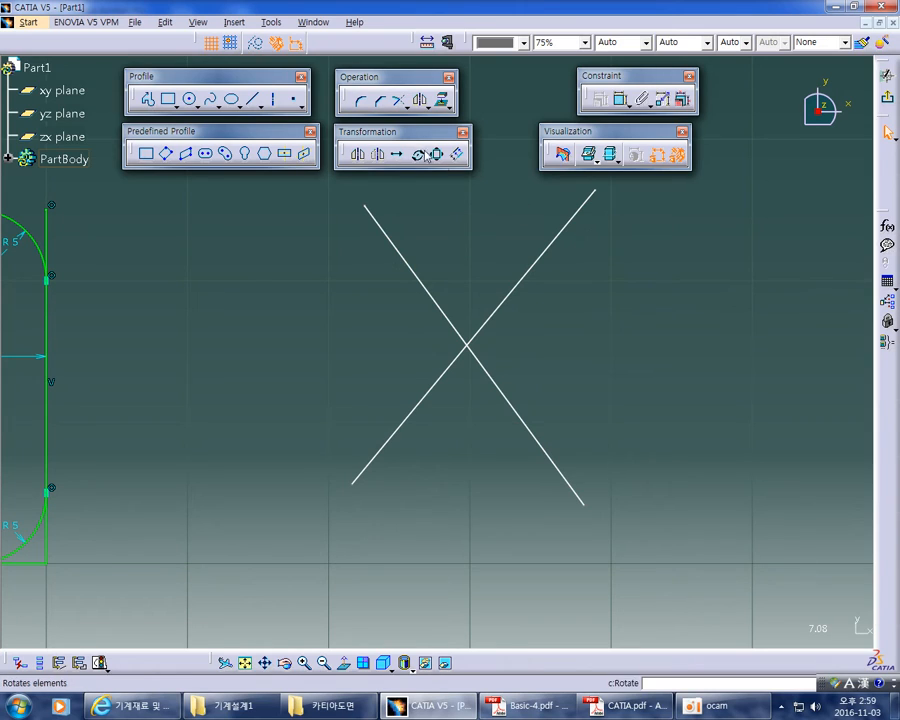
pyautogui.click(401, 106)
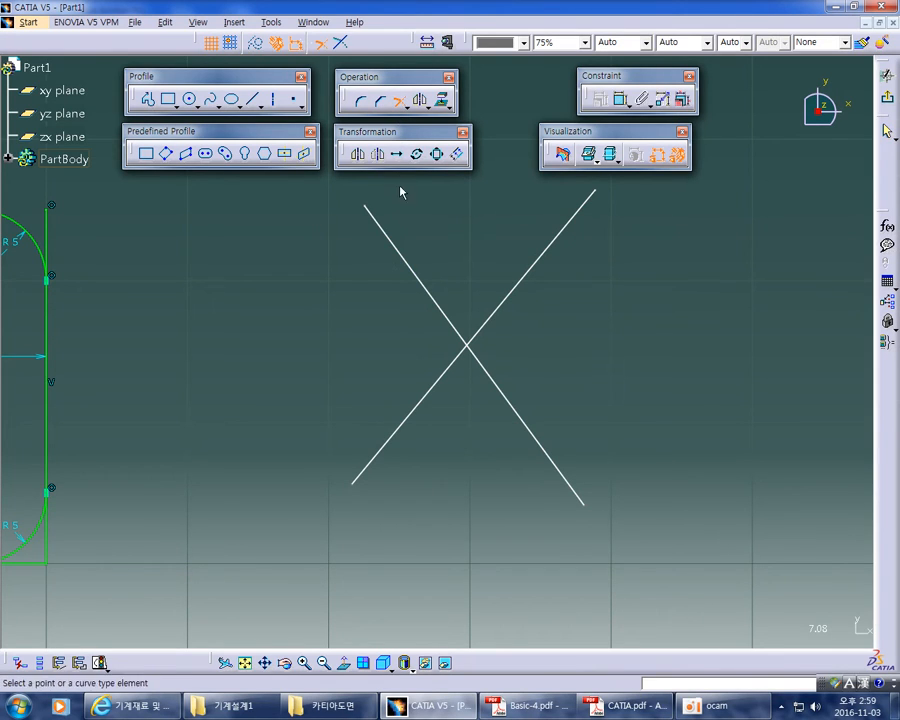
pyautogui.click(410, 260)
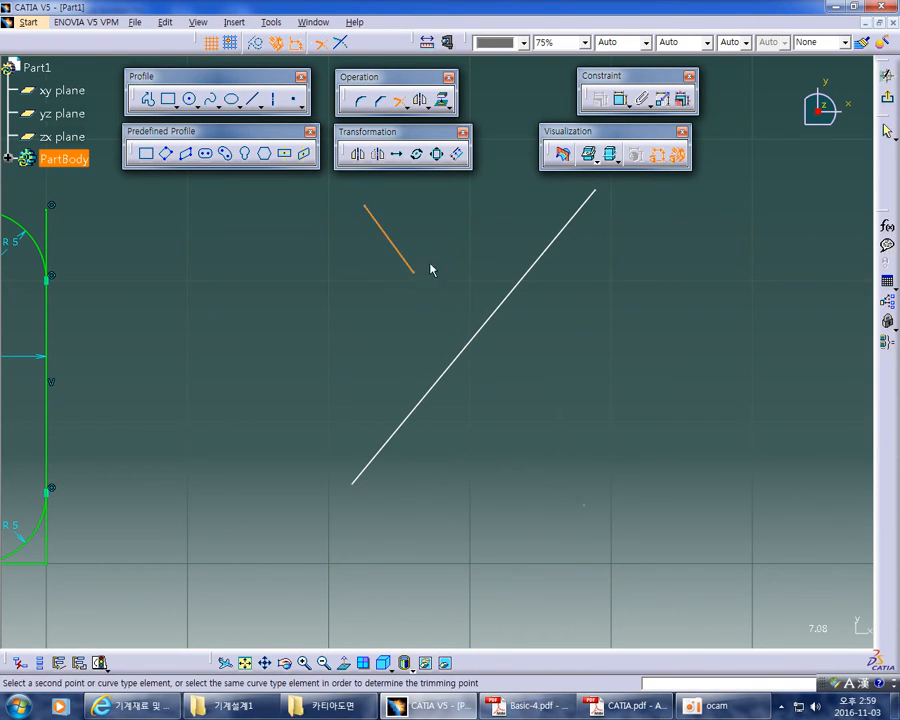
pyautogui.click(529, 268)
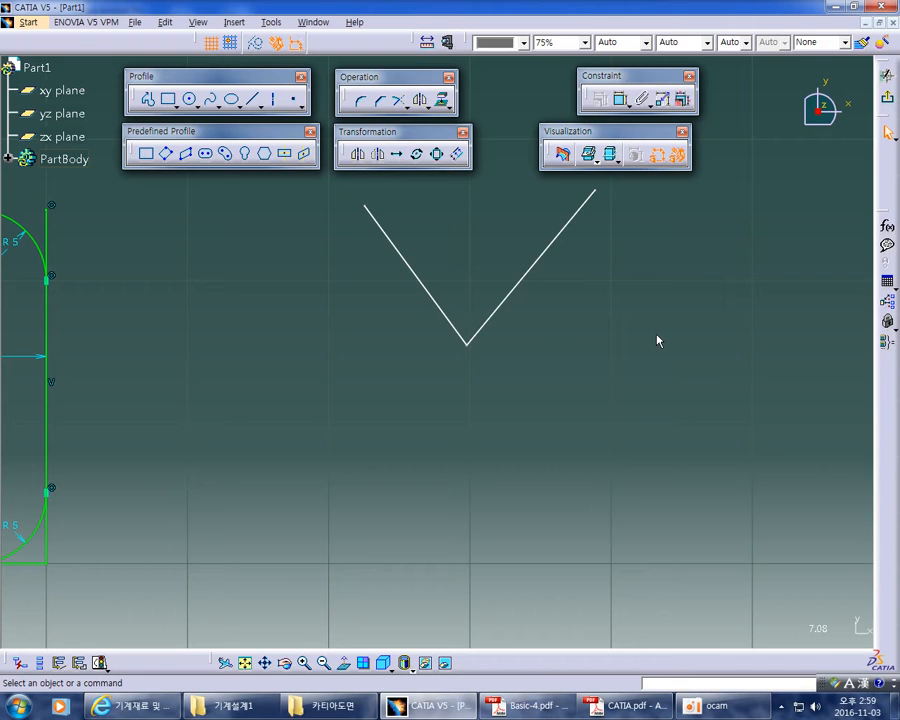
pyautogui.hotkey('ctrl', 'z')
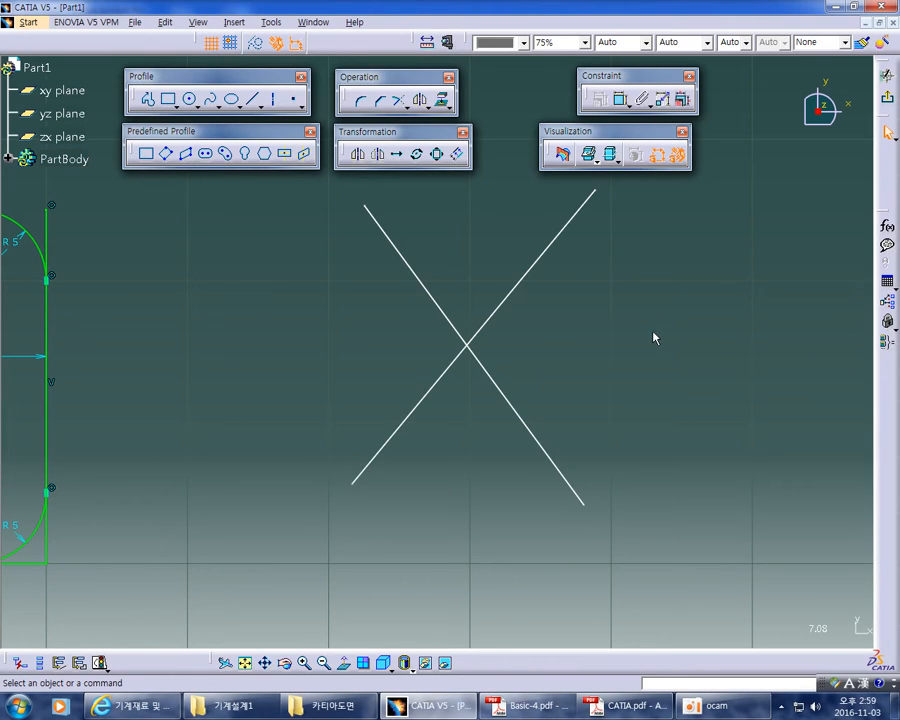
# Try trimming both crossing lines to their intersection so that the left halves are kept, and undo the trim
pyautogui.moveTo(655, 366)
pyautogui.mouseDown(button='middle')
pyautogui.moveTo(626, 361)
pyautogui.moveTo(666, 368)
pyautogui.mouseUp(button='middle')
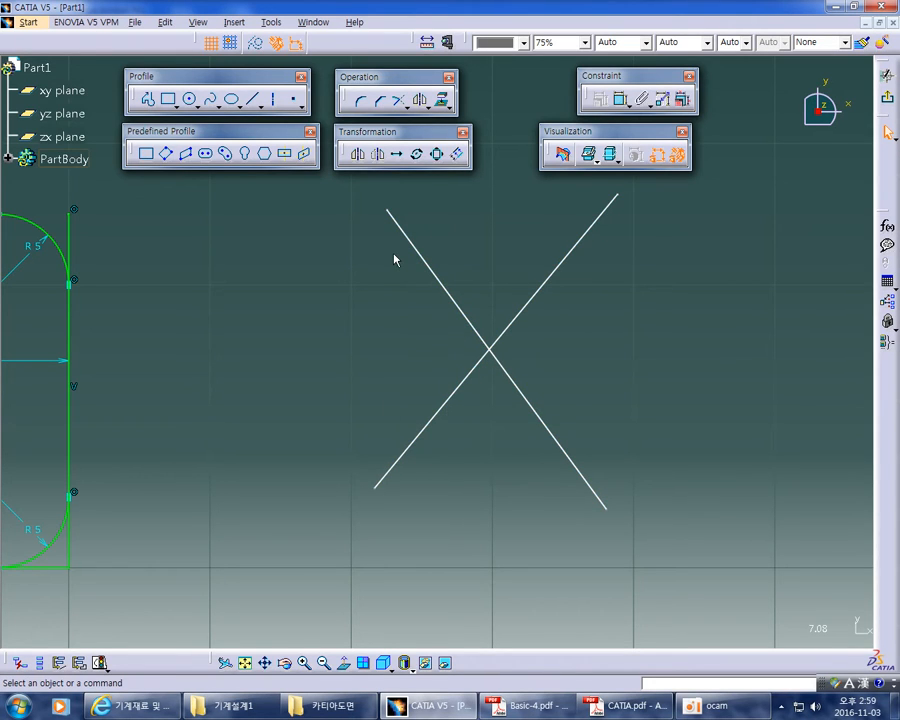
pyautogui.moveTo(474, 237); pyautogui.dragTo(452, 225, button='middle')
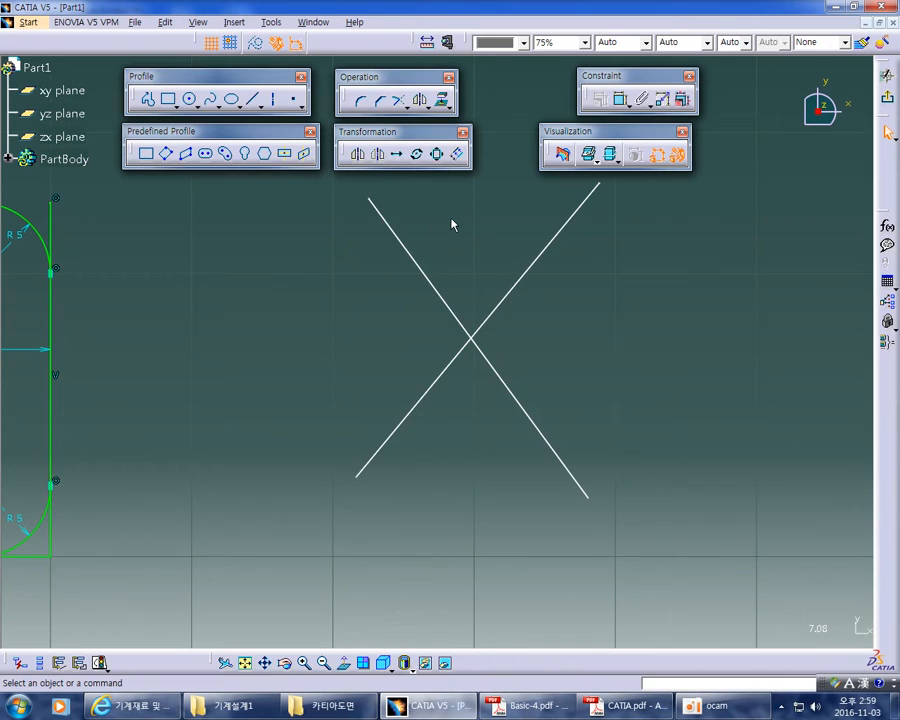
pyautogui.click(397, 99)
pyautogui.click(424, 266)
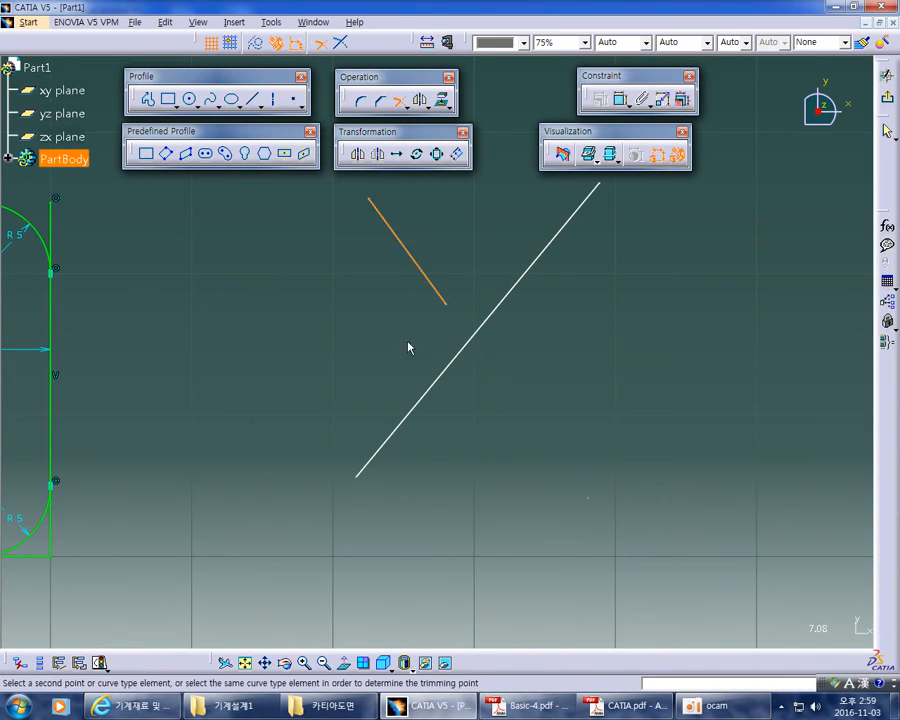
pyautogui.click(410, 416)
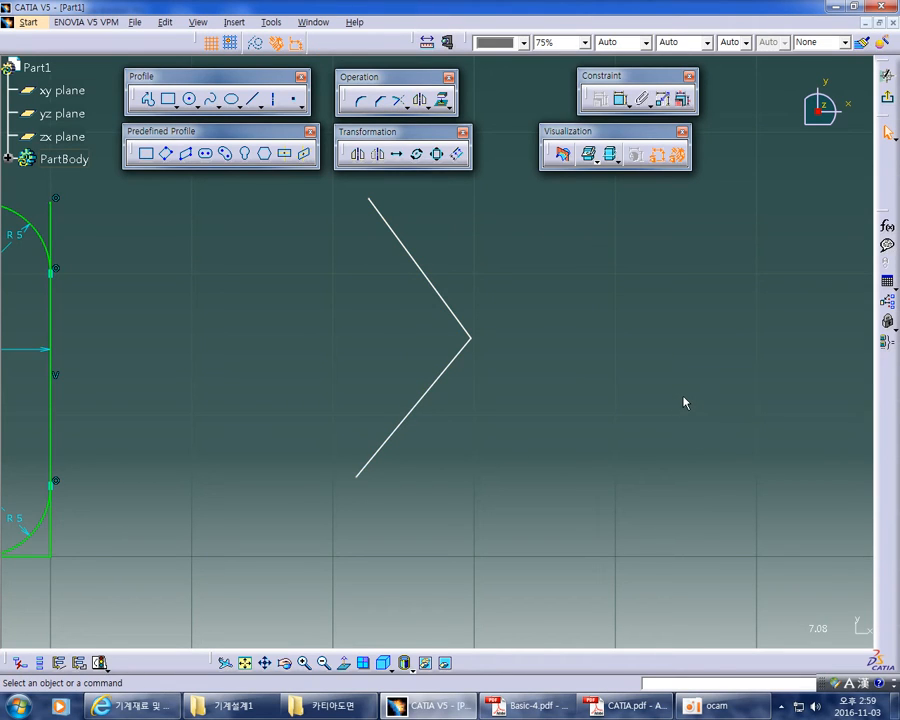
pyautogui.moveTo(594, 393); pyautogui.dragTo(592, 380, button='middle')
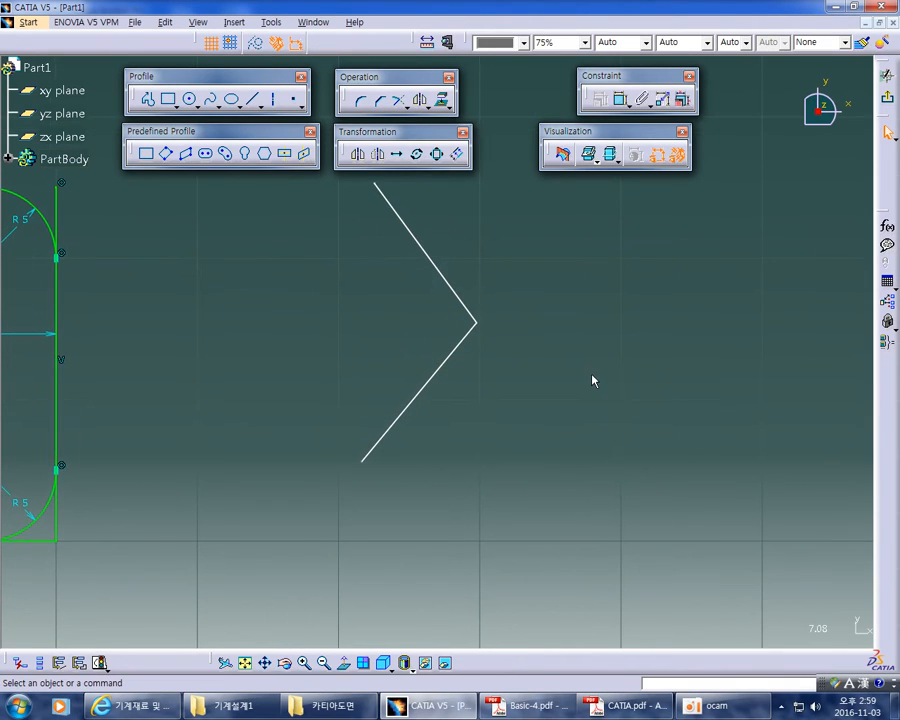
pyautogui.hotkey('ctrl', 'z')
# Move the line rising to the right down and to the left so that it no longer crosses the other diagonal line
pyautogui.moveTo(612, 282); pyautogui.dragTo(627, 339, button='middle')
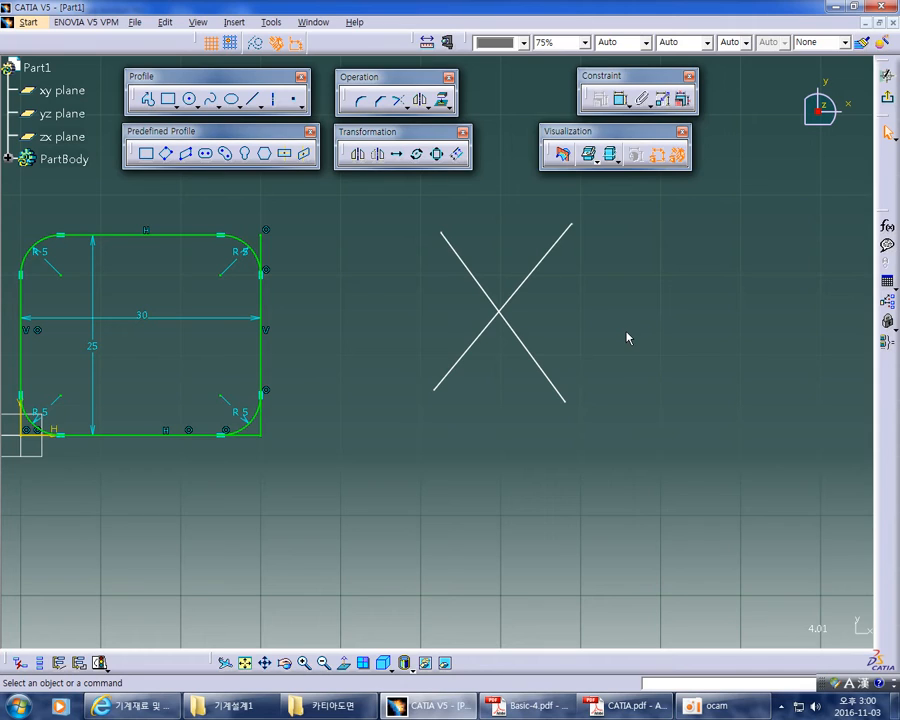
pyautogui.moveTo(627, 338); pyautogui.dragTo(537, 335, button='middle')
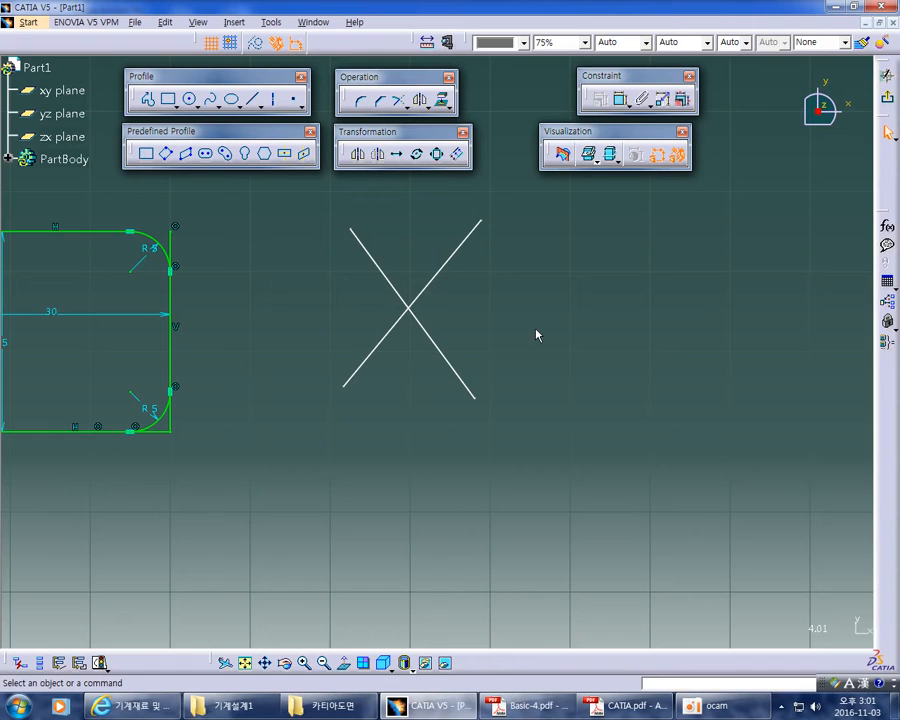
pyautogui.moveTo(589, 352)
pyautogui.mouseDown(button='middle')
pyautogui.moveTo(601, 326)
pyautogui.moveTo(579, 368)
pyautogui.moveTo(640, 335)
pyautogui.mouseUp(button='middle')
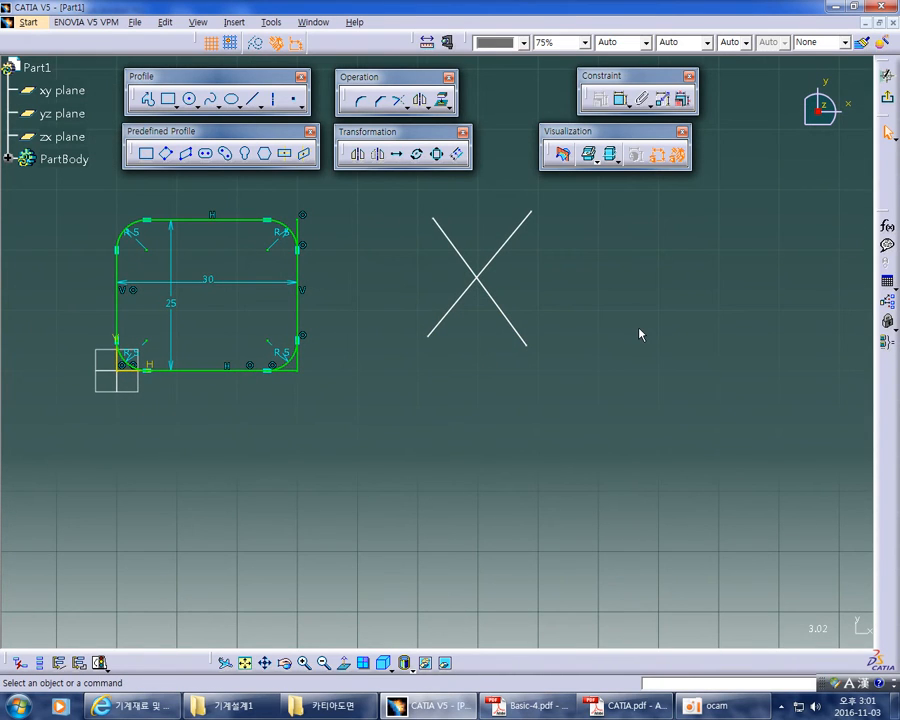
pyautogui.click(525, 222)
pyautogui.moveTo(525, 222); pyautogui.dragTo(439, 313)
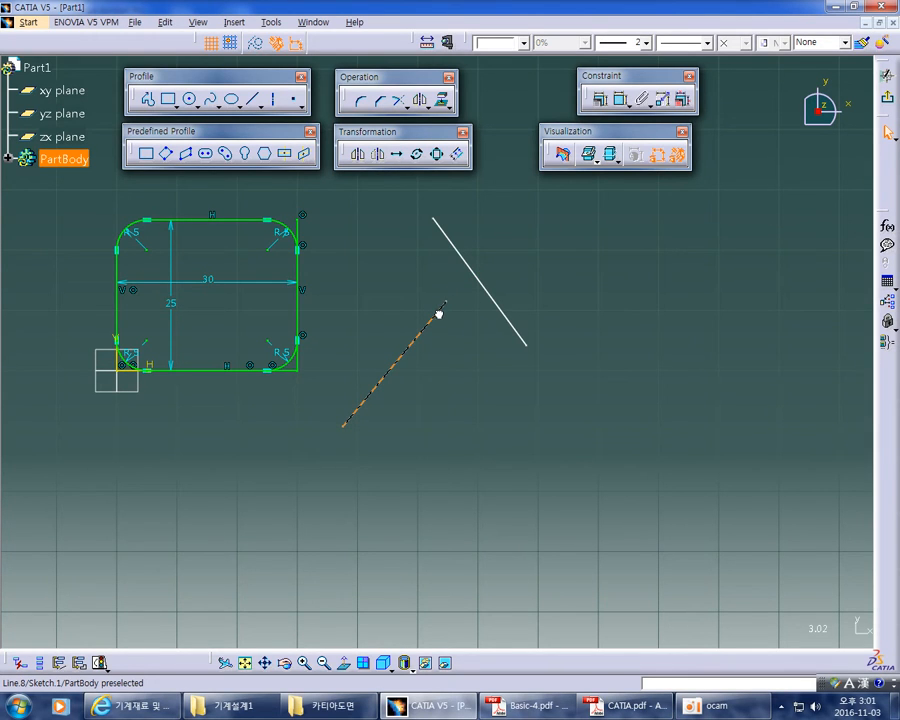
pyautogui.click(594, 265)
# Try trimming only the lower diagonal line up to the other line with Trim's first-element option, and undo it
pyautogui.moveTo(594, 265)
pyautogui.mouseDown(button='middle')
pyautogui.moveTo(593, 287)
pyautogui.moveTo(612, 245)
pyautogui.moveTo(607, 323)
pyautogui.mouseUp(button='middle')
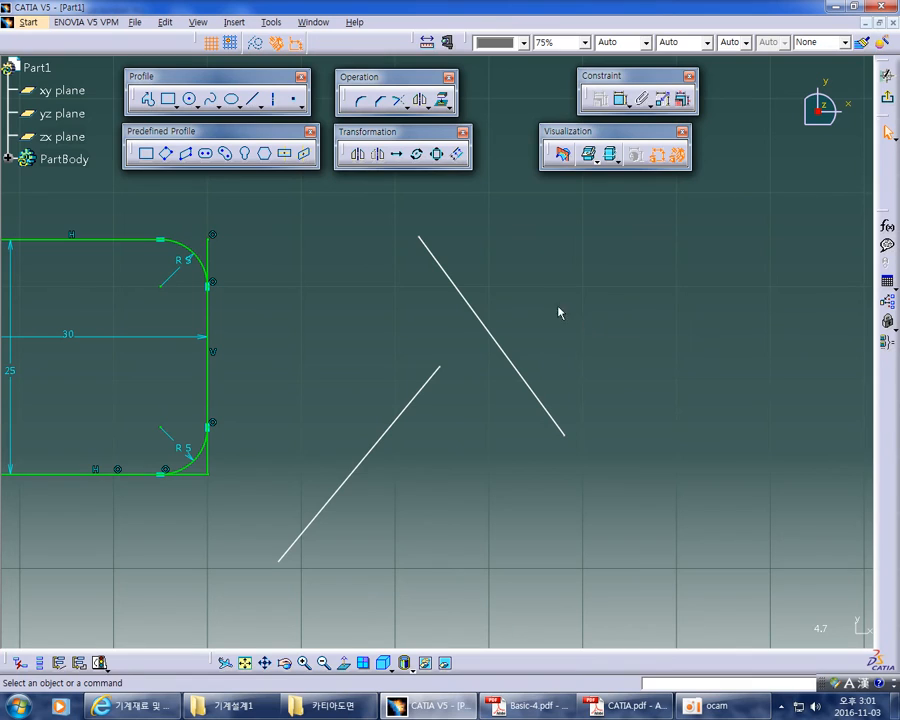
pyautogui.click(399, 105)
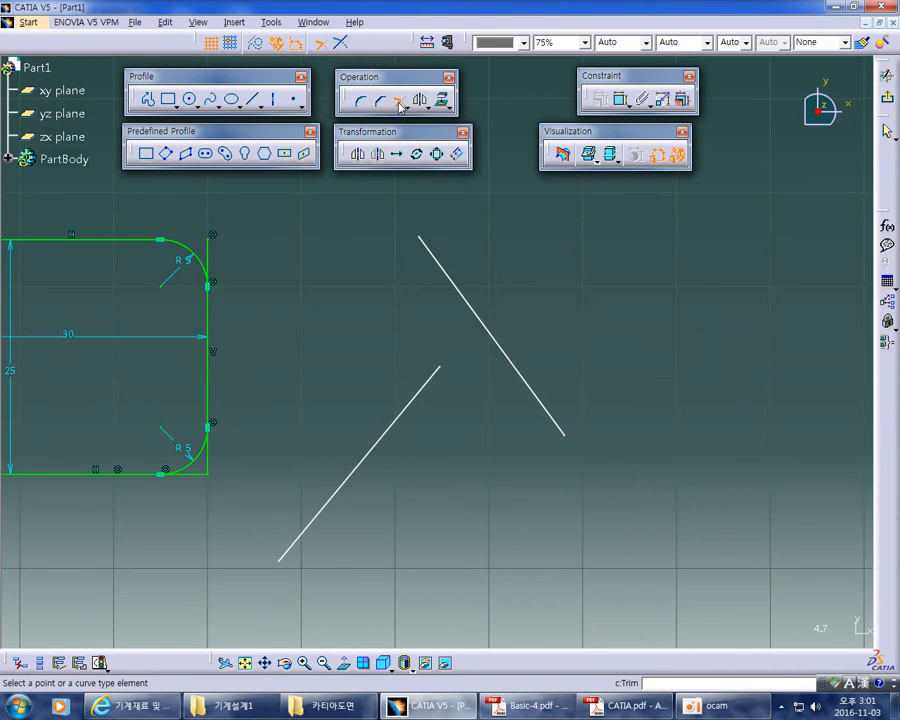
pyautogui.click(346, 47)
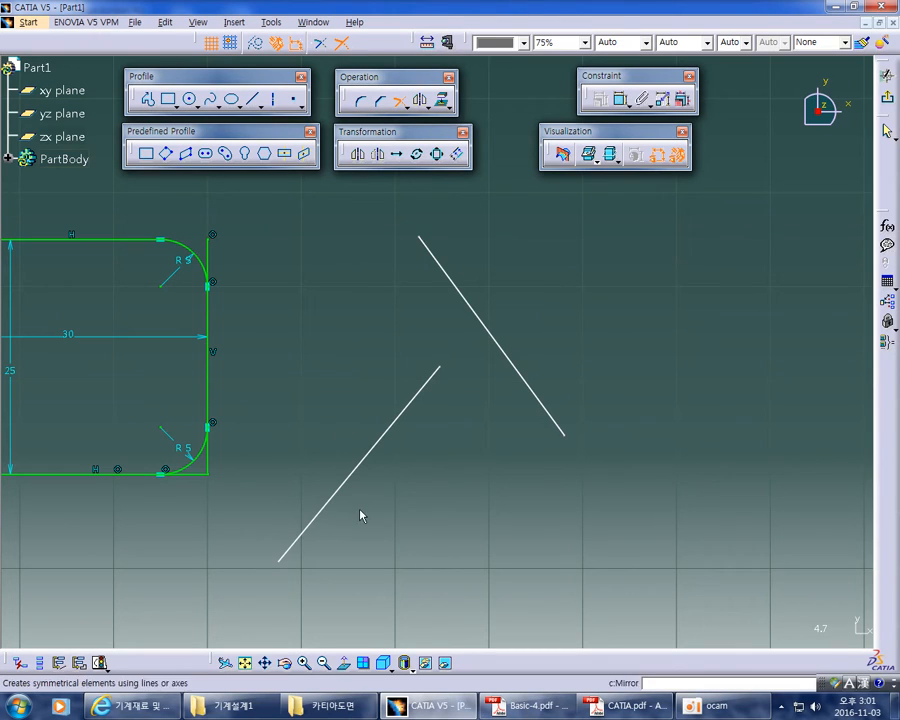
pyautogui.moveTo(366, 484); pyautogui.dragTo(370, 454, button='middle')
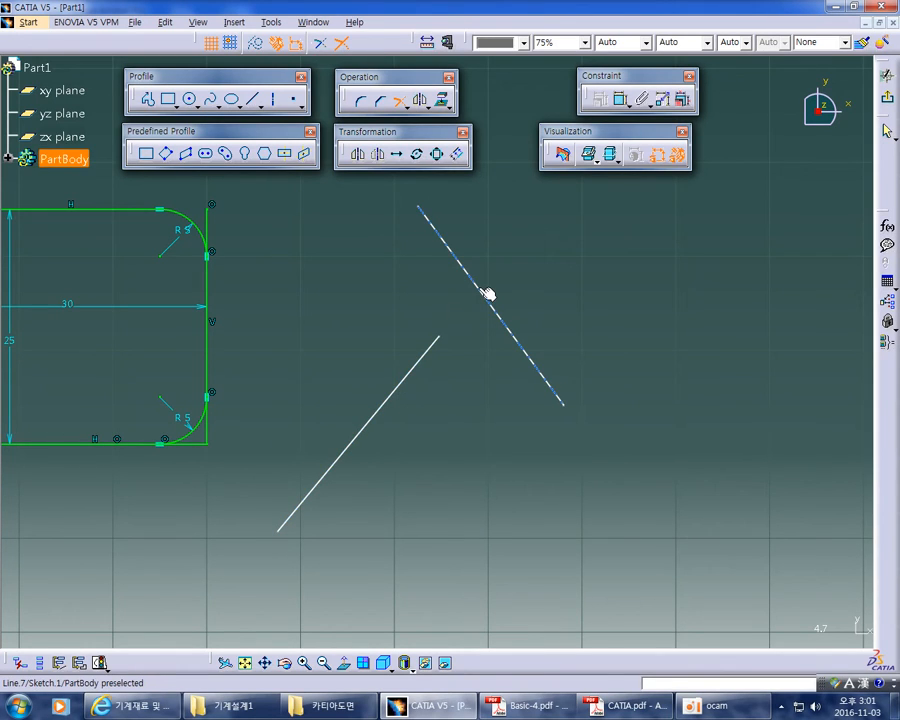
pyautogui.click(392, 414)
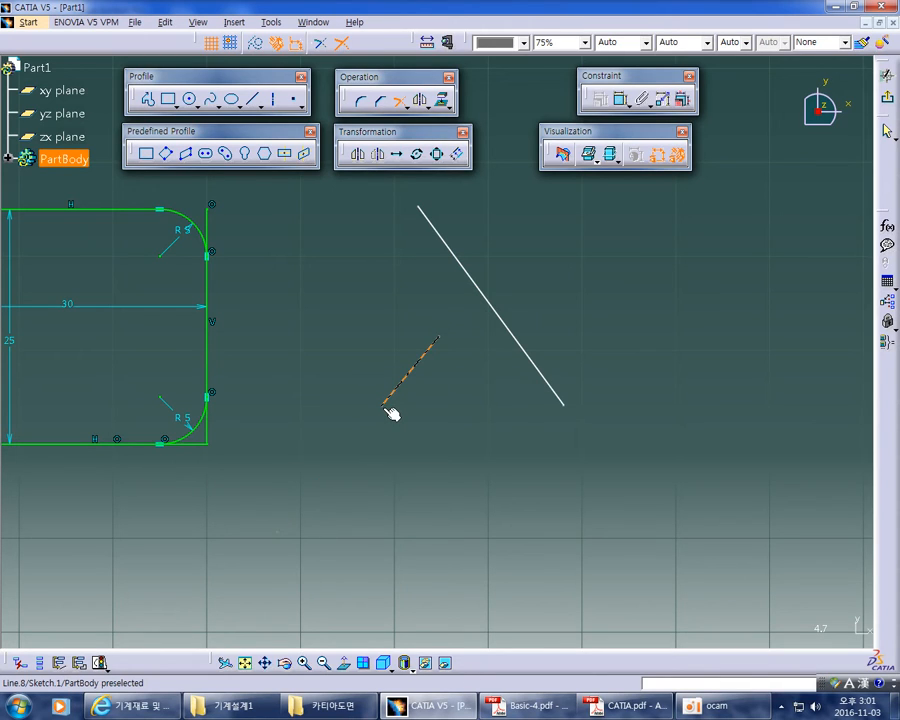
pyautogui.click(506, 326)
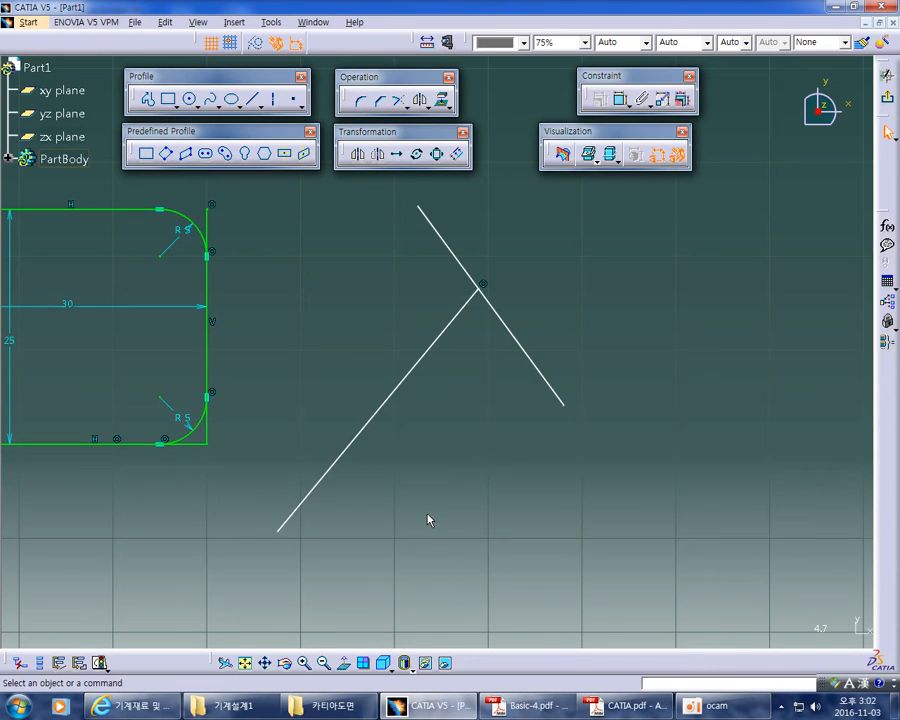
pyautogui.hotkey('ctrl', 'z')
# Delete the diagonal line that falls to the right, leaving only the line that rises to the right
pyautogui.moveTo(509, 427); pyautogui.dragTo(527, 453, button='middle')
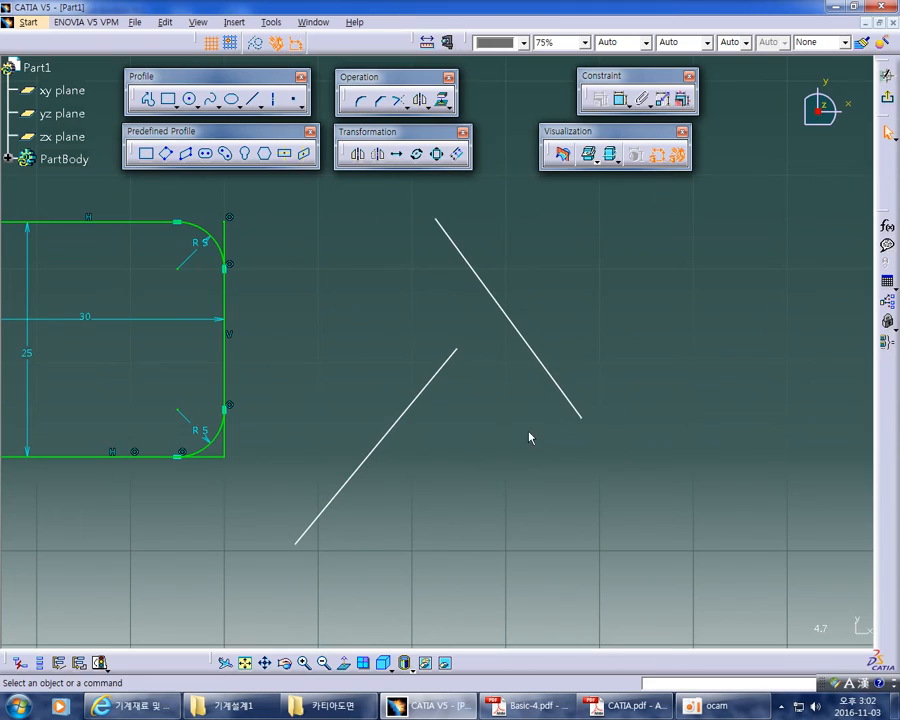
pyautogui.click(536, 350)
pyautogui.press('Delete')
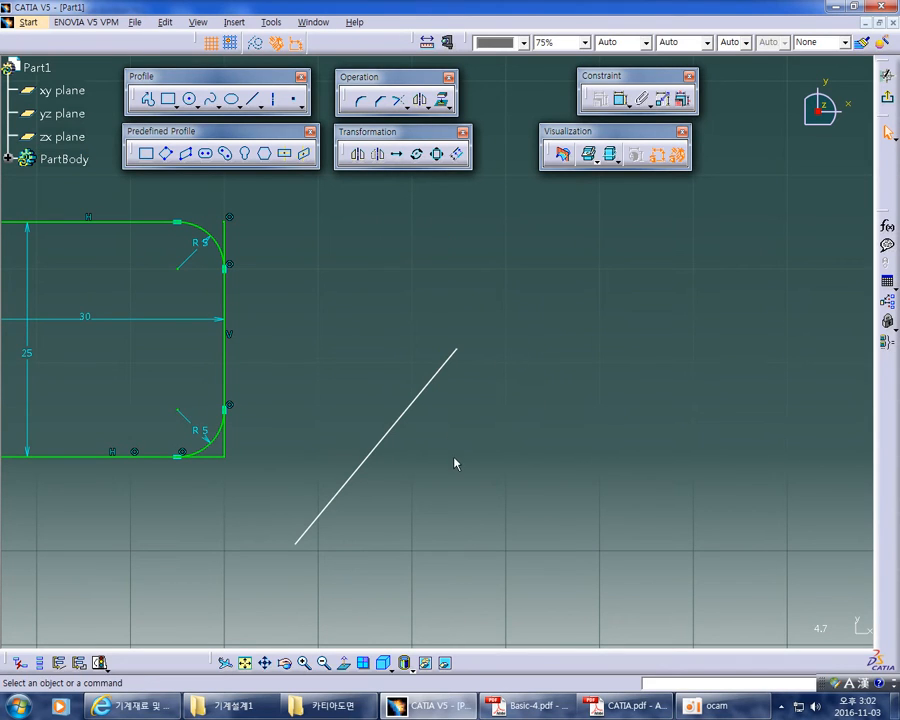
pyautogui.moveTo(455, 460); pyautogui.dragTo(446, 451, button='middle')
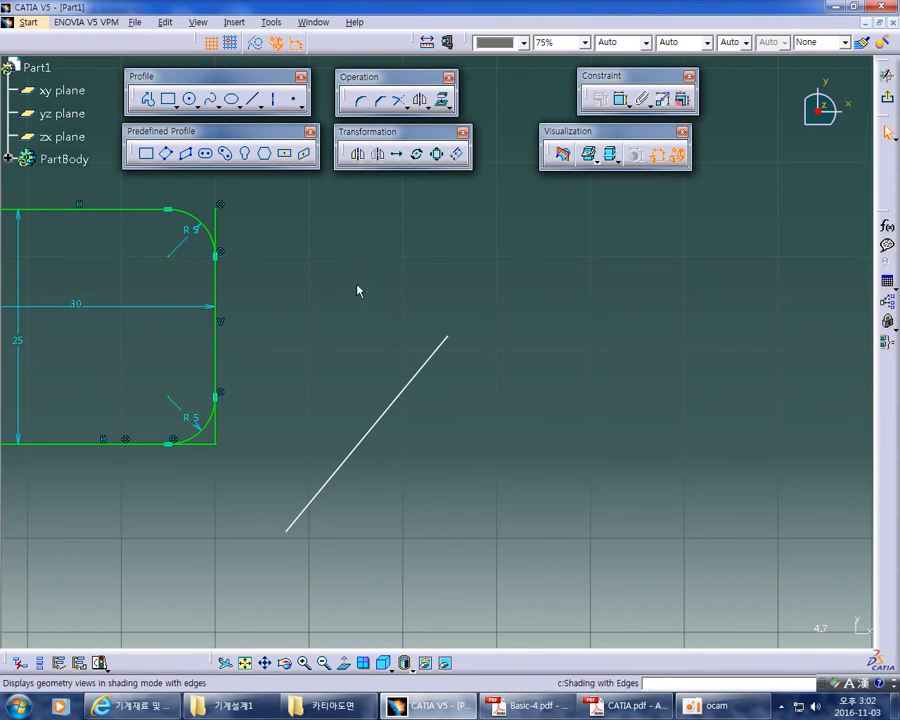
# Lengthen the remaining diagonal line beyond its upper end using Trim with the all-elements option
pyautogui.click(399, 102)
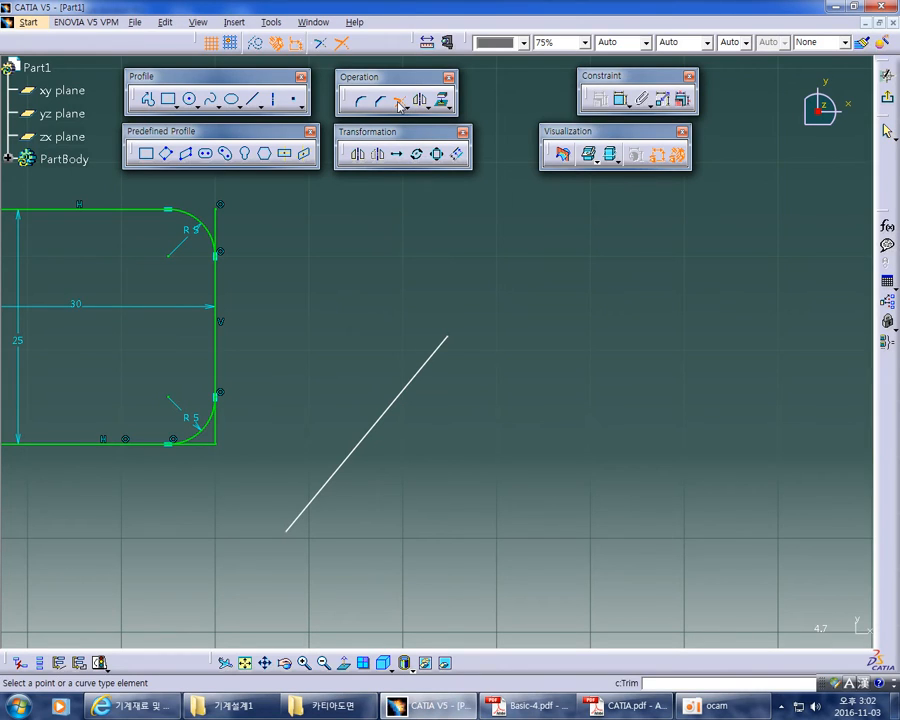
pyautogui.click(341, 43)
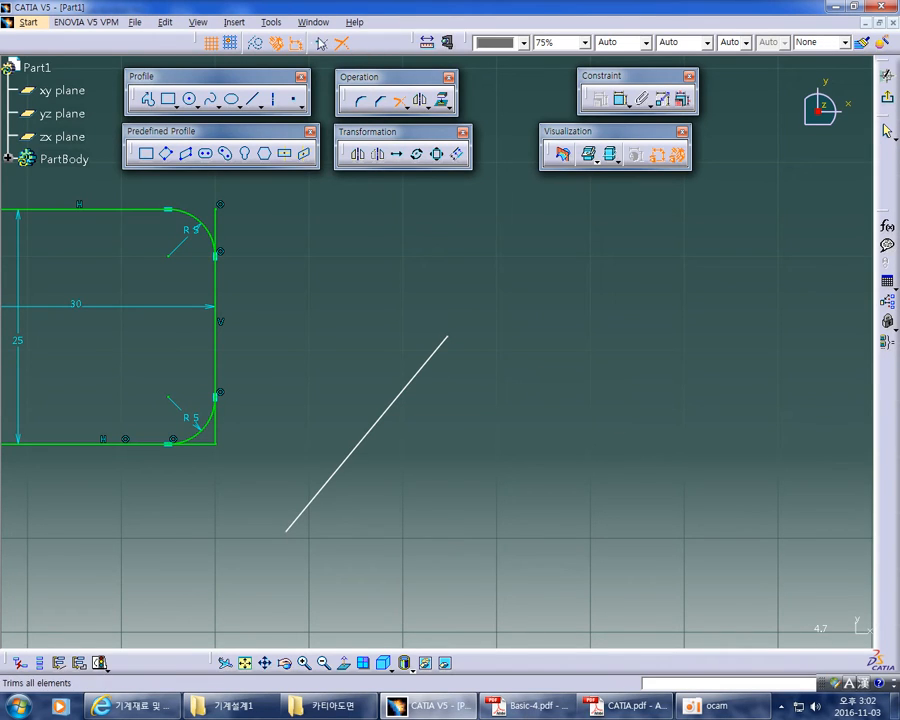
pyautogui.click(320, 43)
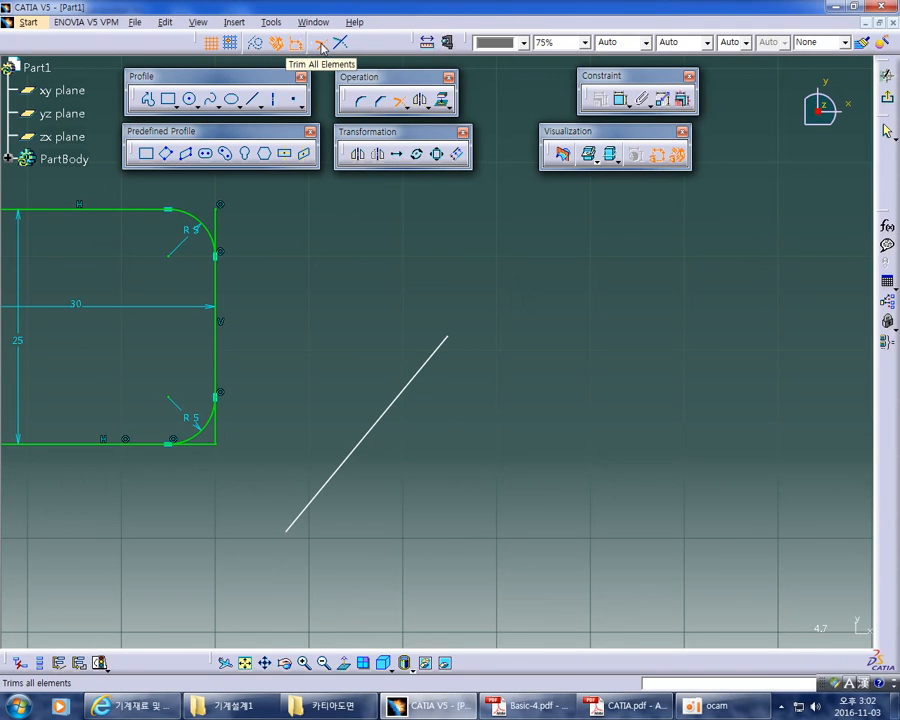
pyautogui.moveTo(488, 231); pyautogui.dragTo(494, 261, button='middle')
pyautogui.moveTo(495, 366)
pyautogui.mouseDown(button='middle')
pyautogui.moveTo(473, 375)
pyautogui.moveTo(444, 281)
pyautogui.mouseUp(button='middle')
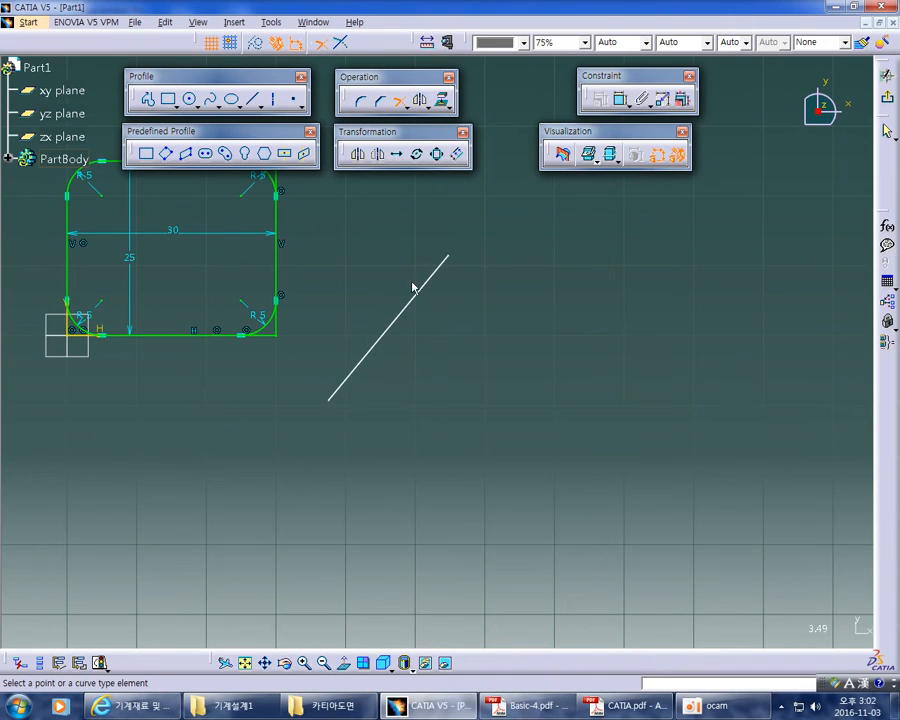
pyautogui.click(400, 332)
pyautogui.moveTo(392, 326); pyautogui.dragTo(300, 456, button='middle')
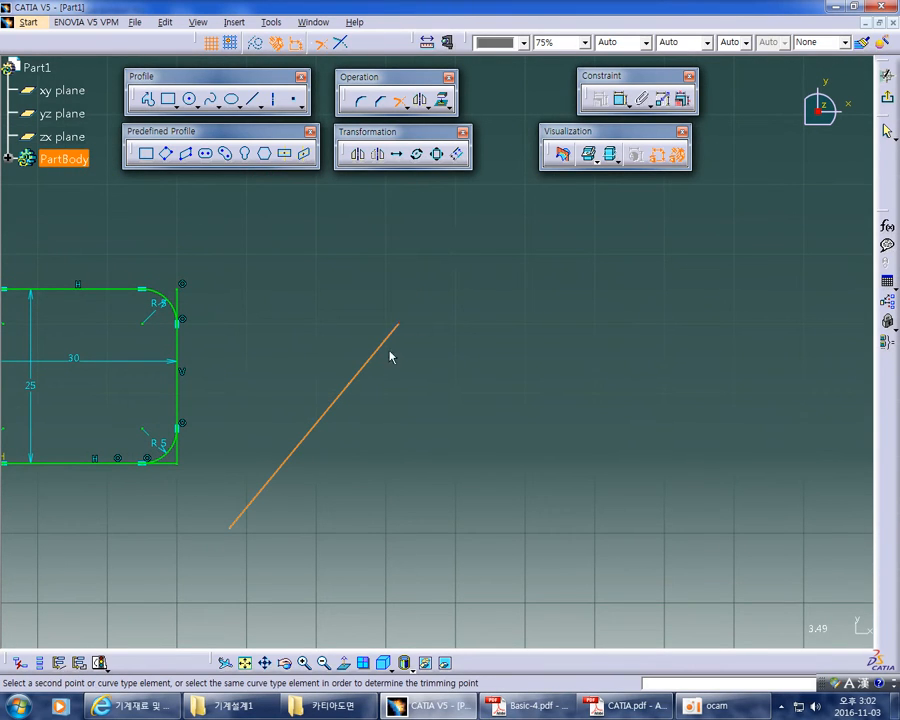
pyautogui.click(468, 255)
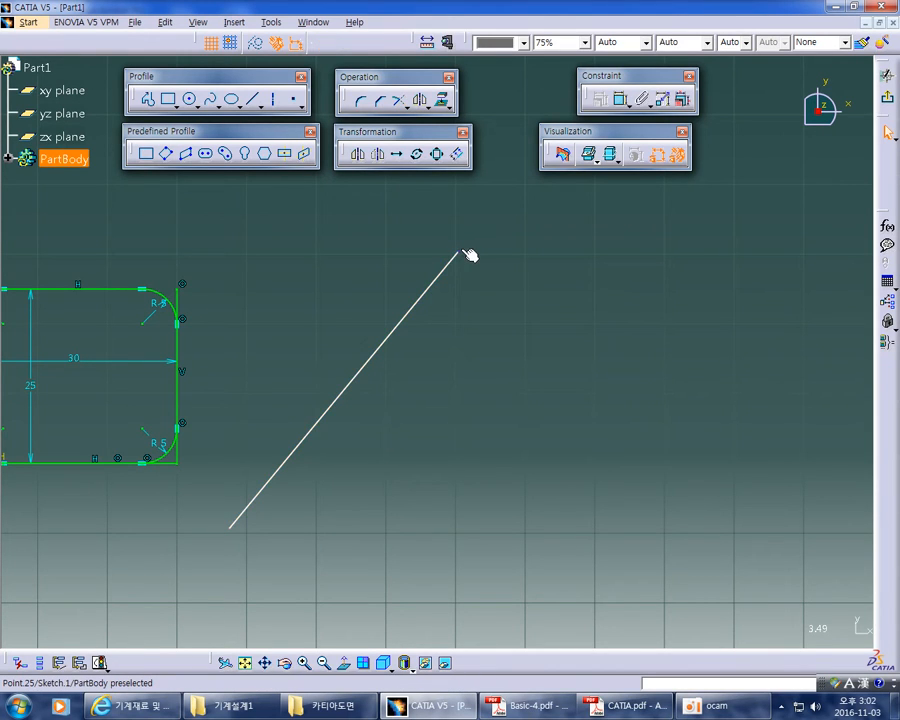
pyautogui.moveTo(488, 410); pyautogui.dragTo(562, 350, button='middle')
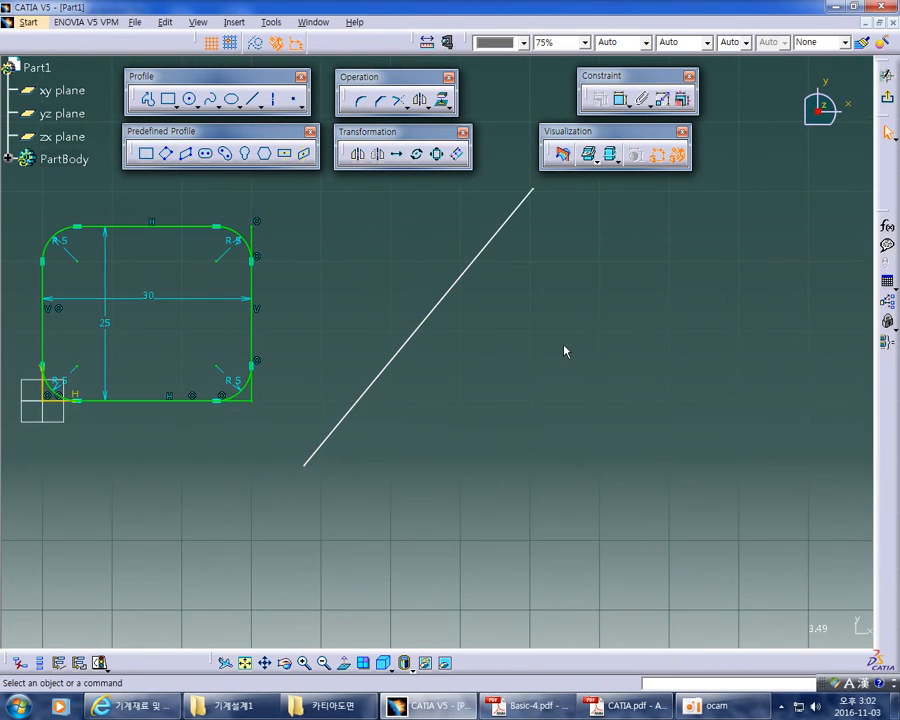
# Shorten the diagonal line with Trim so that only a short piece at its lower end is kept
pyautogui.click(398, 100)
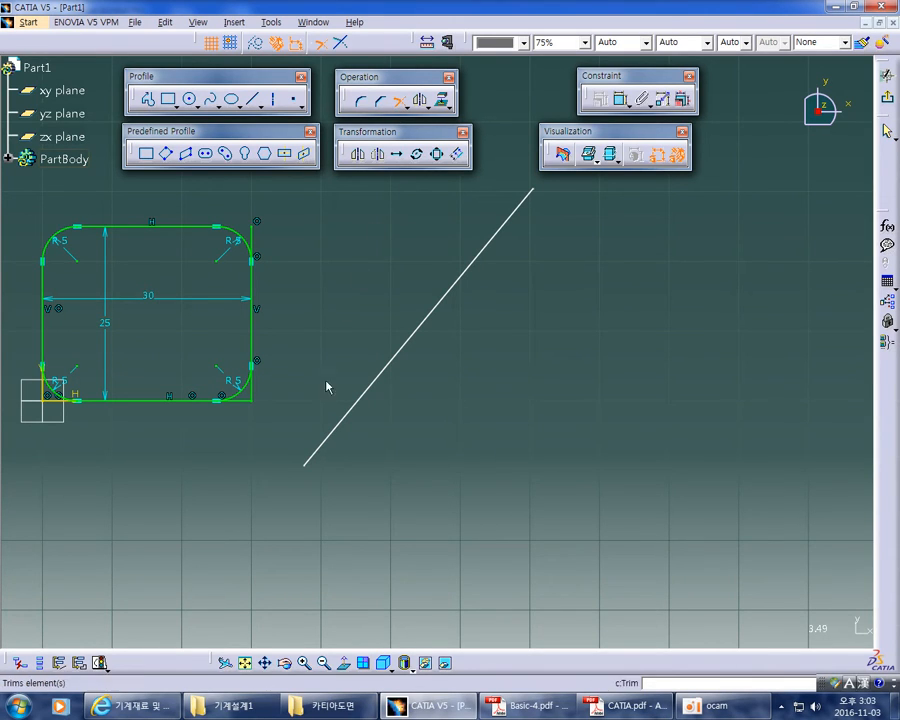
pyautogui.click(338, 444)
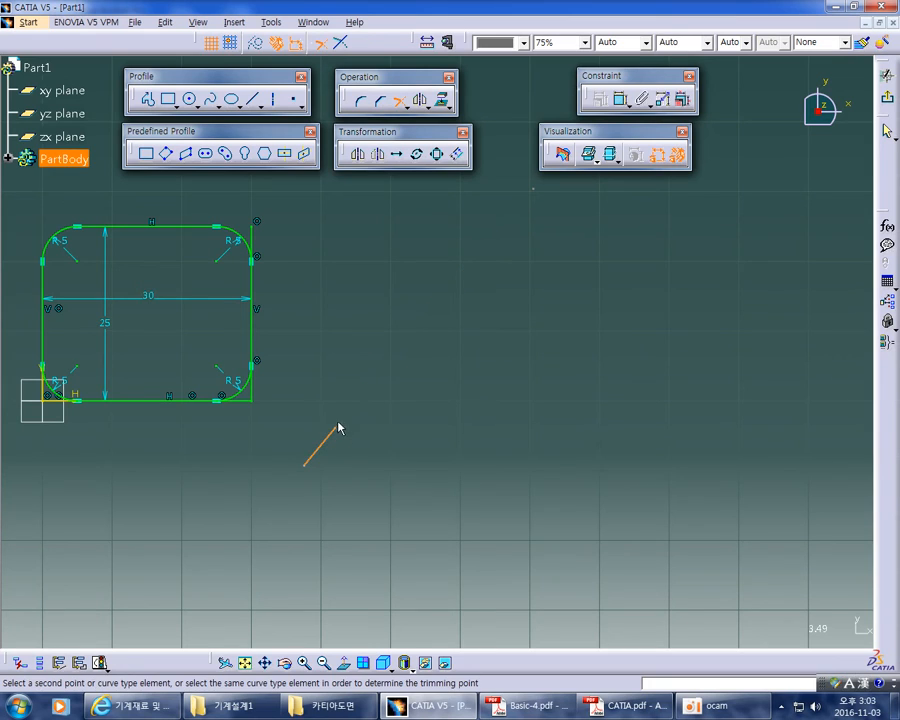
pyautogui.click(346, 413)
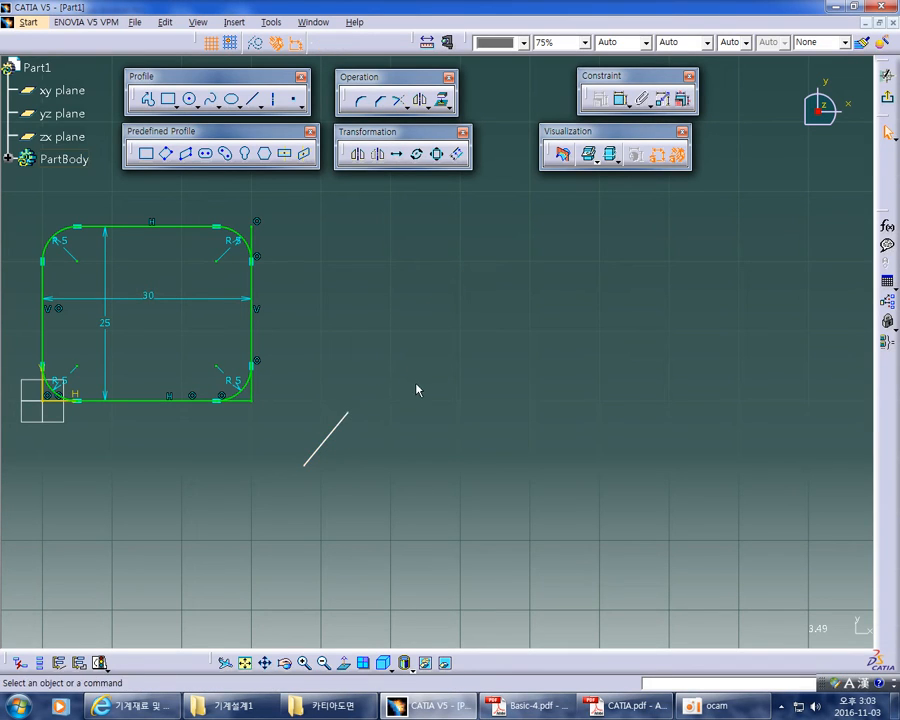
pyautogui.moveTo(420, 381); pyautogui.dragTo(433, 305, button='middle')
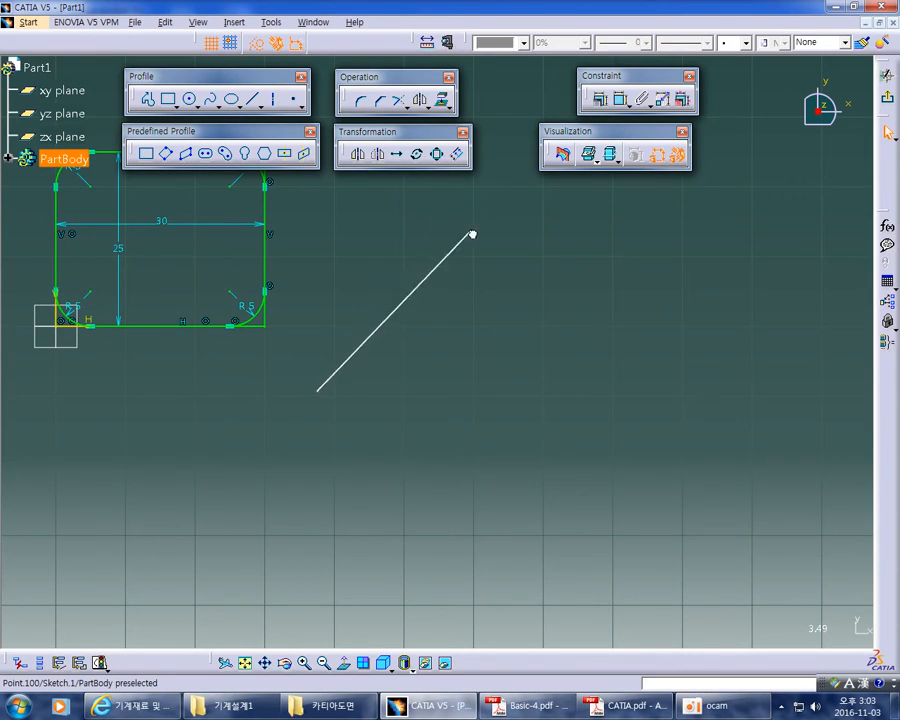
# Practise lengthening and shortening the diagonal line's upper end, finishing with a Trim that leaves it short
pyautogui.click(445, 254)
pyautogui.moveTo(474, 257); pyautogui.dragTo(438, 322, button='middle')
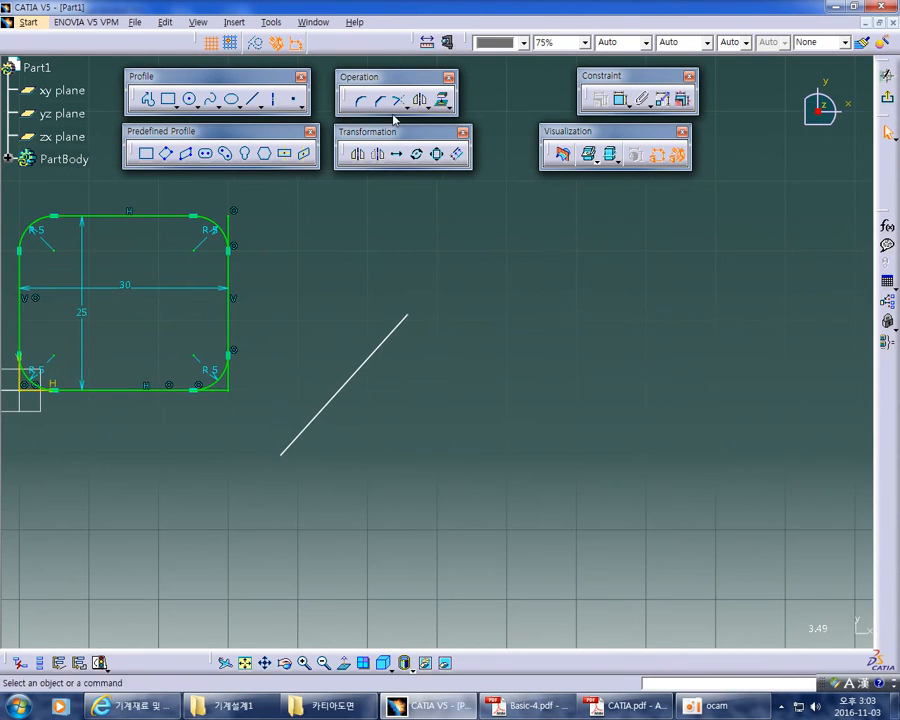
pyautogui.click(380, 345)
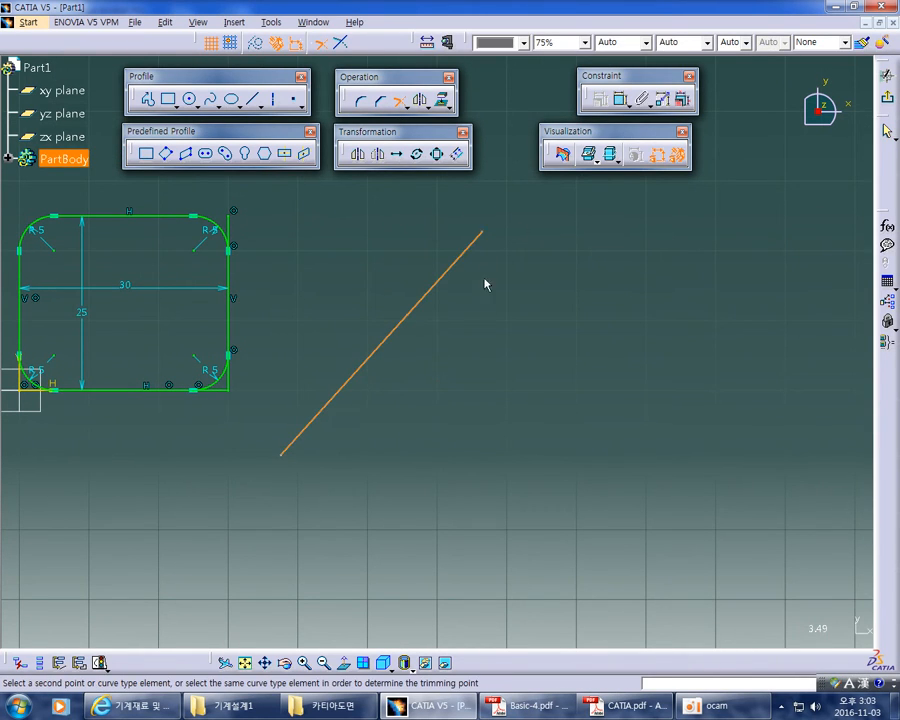
pyautogui.click(552, 262)
pyautogui.moveTo(544, 285); pyautogui.dragTo(540, 343, button='middle')
pyautogui.click(398, 101)
pyautogui.click(397, 357)
pyautogui.click(408, 346)
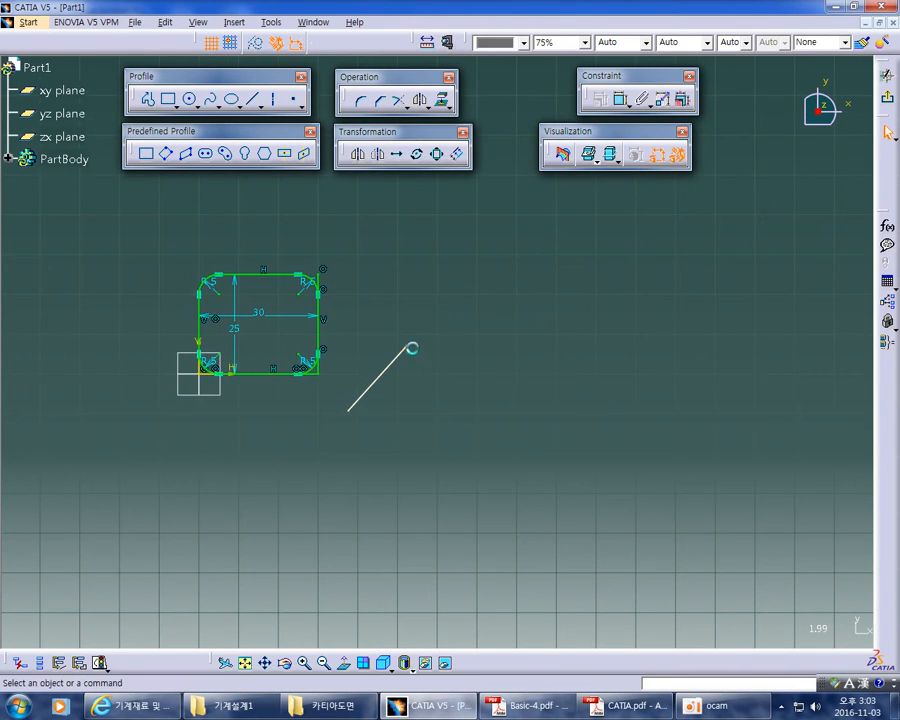
pyautogui.moveTo(447, 404); pyautogui.dragTo(474, 374, button='middle')
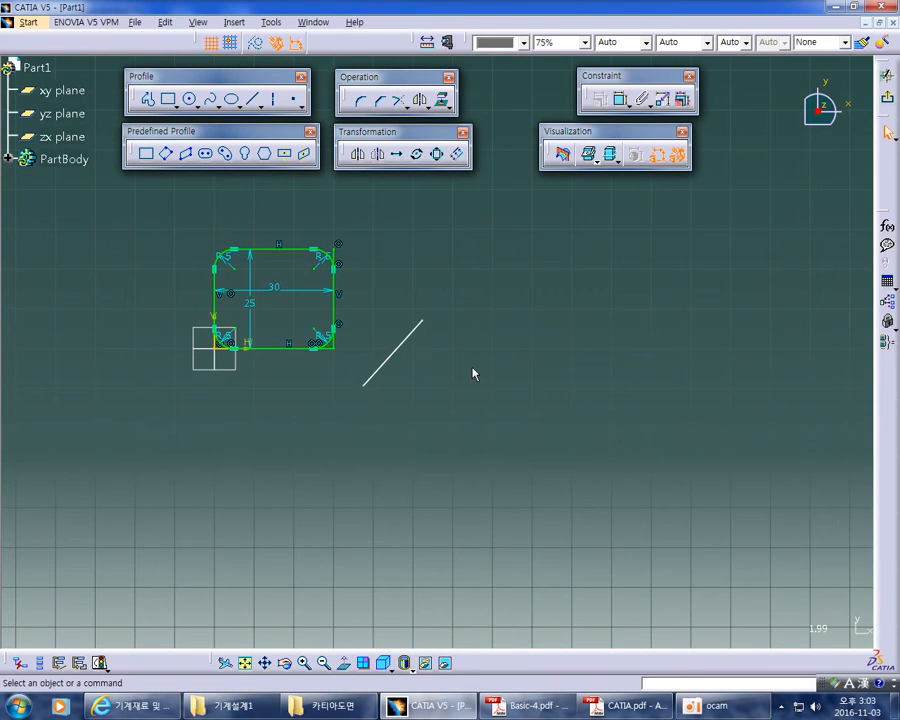
# Delete the remaining diagonal line beside the rounded rectangle
pyautogui.click(424, 335)
pyautogui.press('Delete')
pyautogui.moveTo(437, 351)
pyautogui.mouseDown(button='middle')
pyautogui.moveTo(562, 384)
pyautogui.moveTo(534, 398)
pyautogui.mouseUp(button='middle')
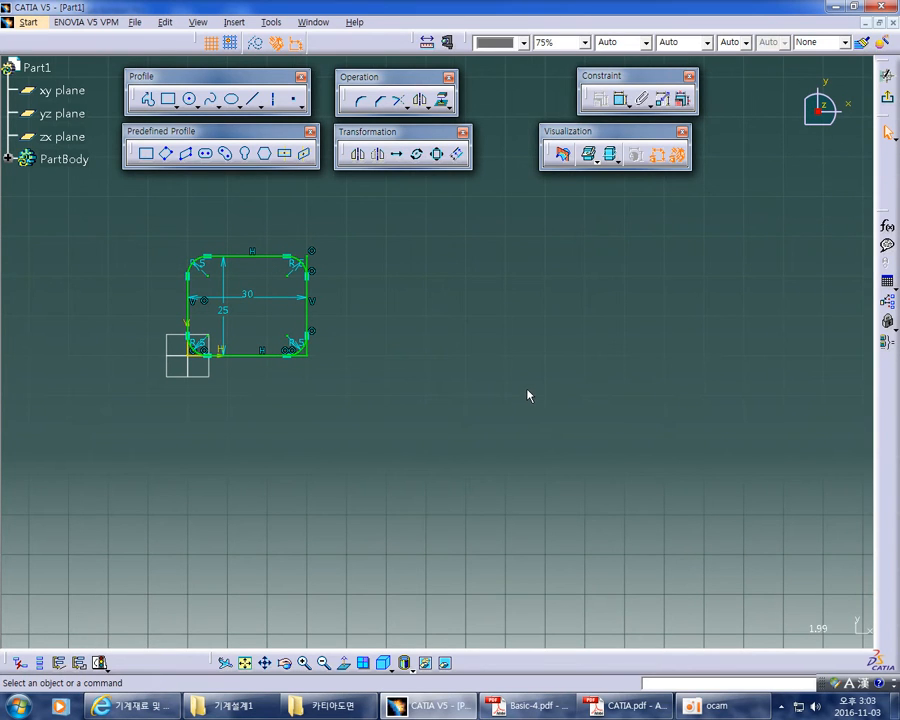
# Draw a freehand upright rectangle in the empty area to the right of the rounded rectangle
pyautogui.click(168, 99)
pyautogui.moveTo(496, 304); pyautogui.dragTo(405, 364, button='middle')
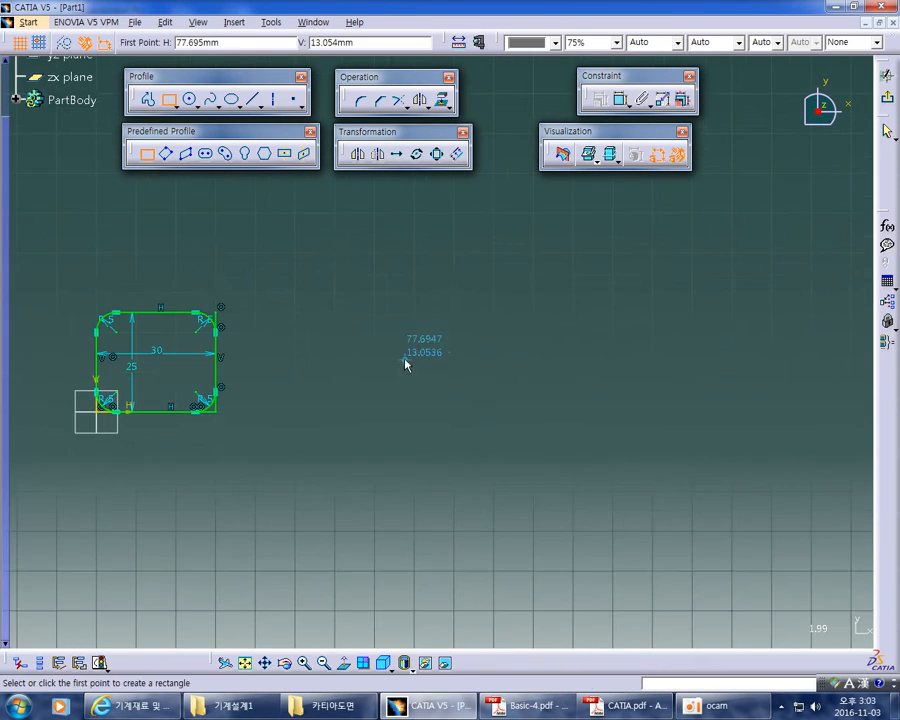
pyautogui.click(402, 239)
pyautogui.click(499, 356)
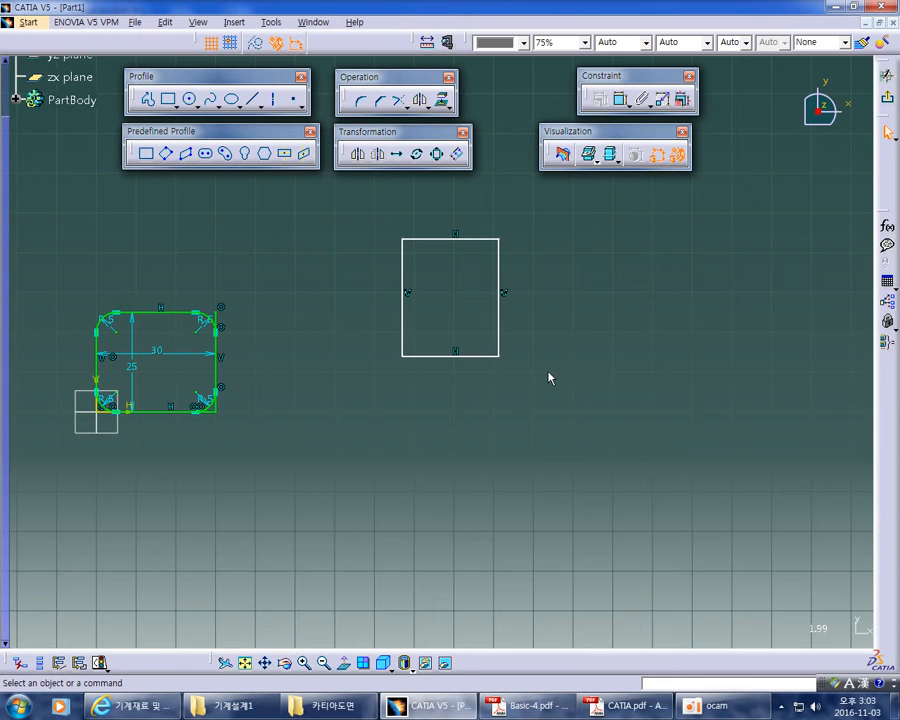
pyautogui.click(575, 415)
pyautogui.moveTo(563, 374)
pyautogui.mouseDown(button='middle')
pyautogui.moveTo(575, 415)
pyautogui.moveTo(585, 390)
pyautogui.moveTo(601, 394)
pyautogui.moveTo(612, 379)
pyautogui.mouseUp(button='middle')
pyautogui.click(601, 394)
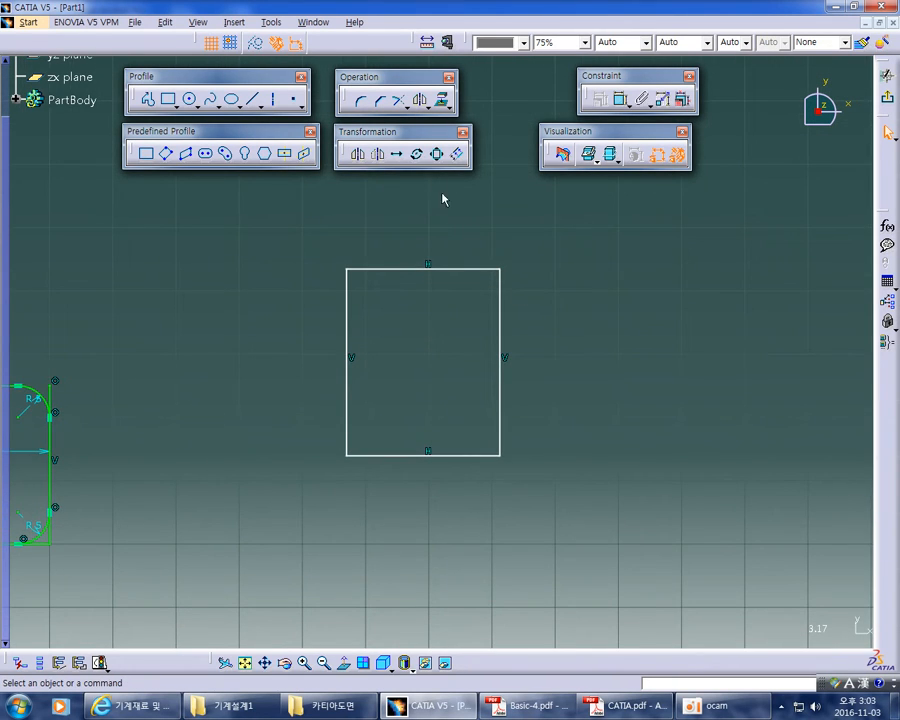
# Use Trim to extend the new rectangle's left edge upward past its top edge
pyautogui.click(400, 104)
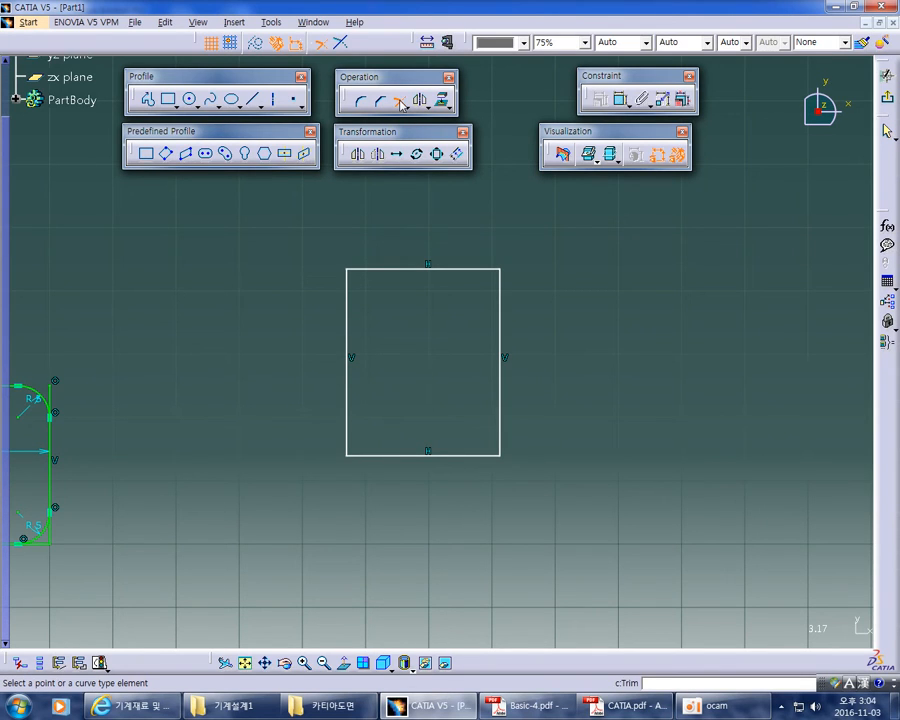
pyautogui.click(349, 333)
pyautogui.click(348, 208)
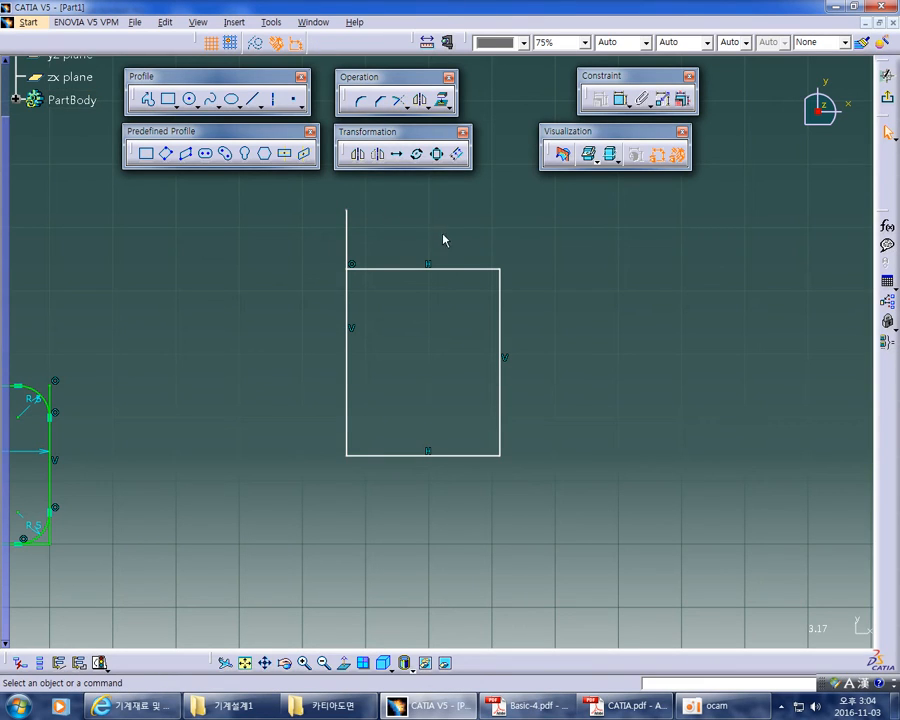
pyautogui.moveTo(460, 240); pyautogui.dragTo(468, 235, button='middle')
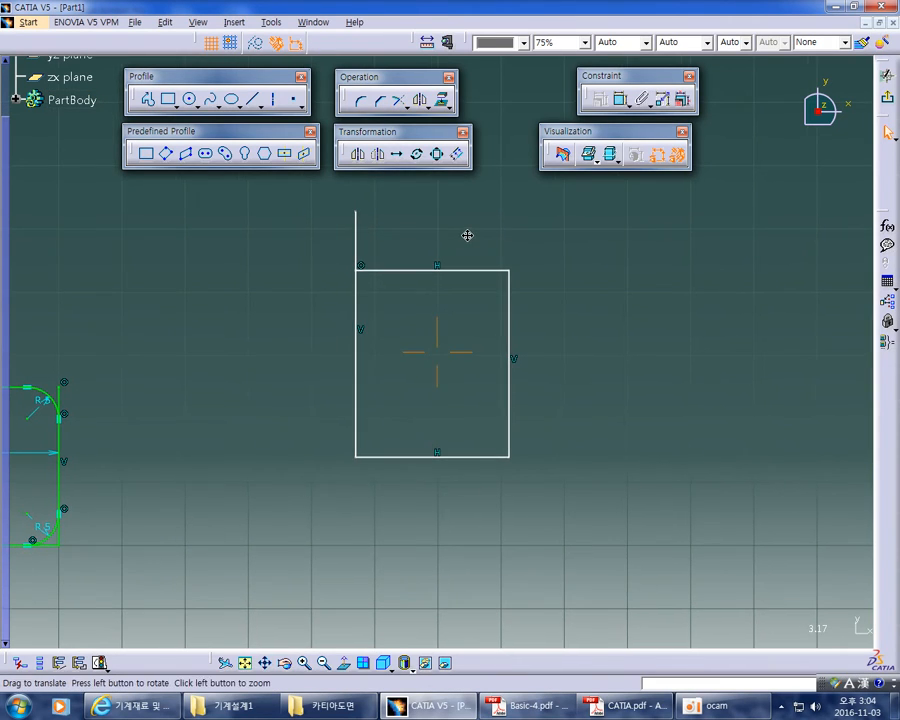
# Use Trim to extend the new rectangle's top edge leftward so that it crosses the left edge
pyautogui.click(404, 103)
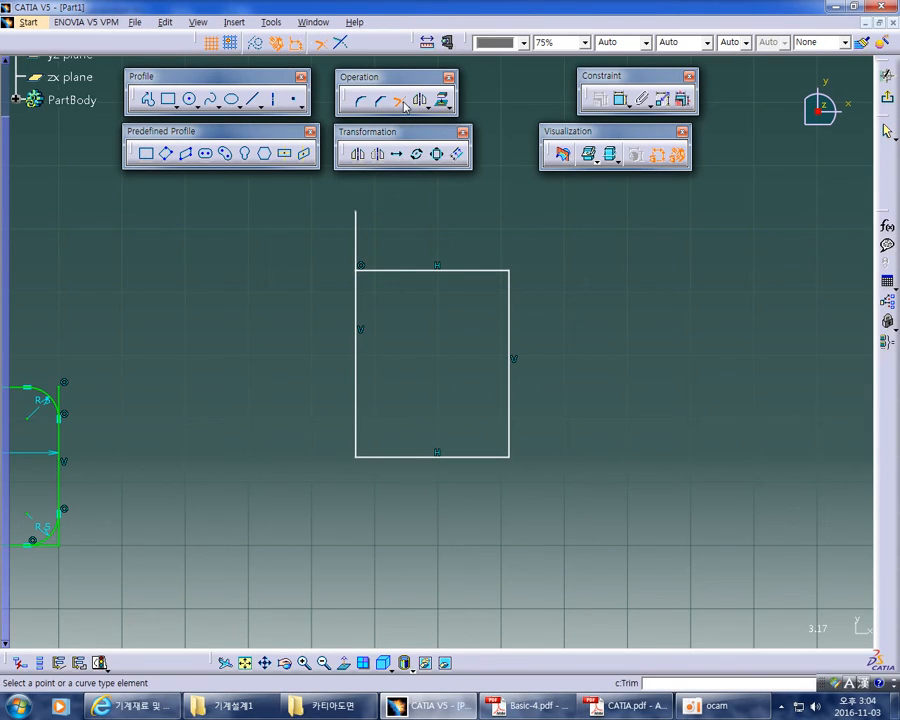
pyautogui.click(406, 271)
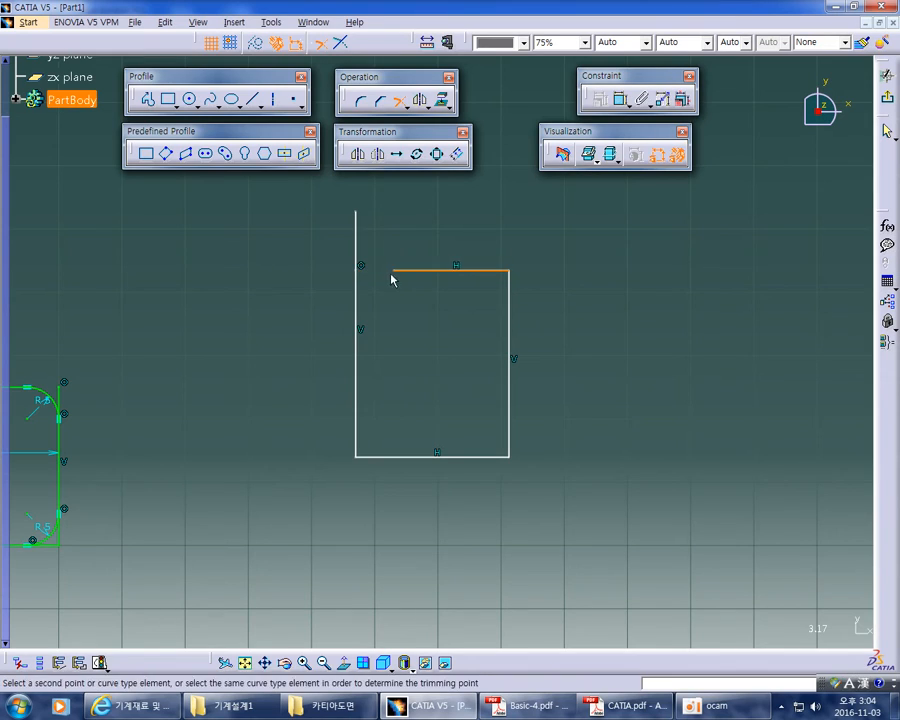
pyautogui.click(308, 297)
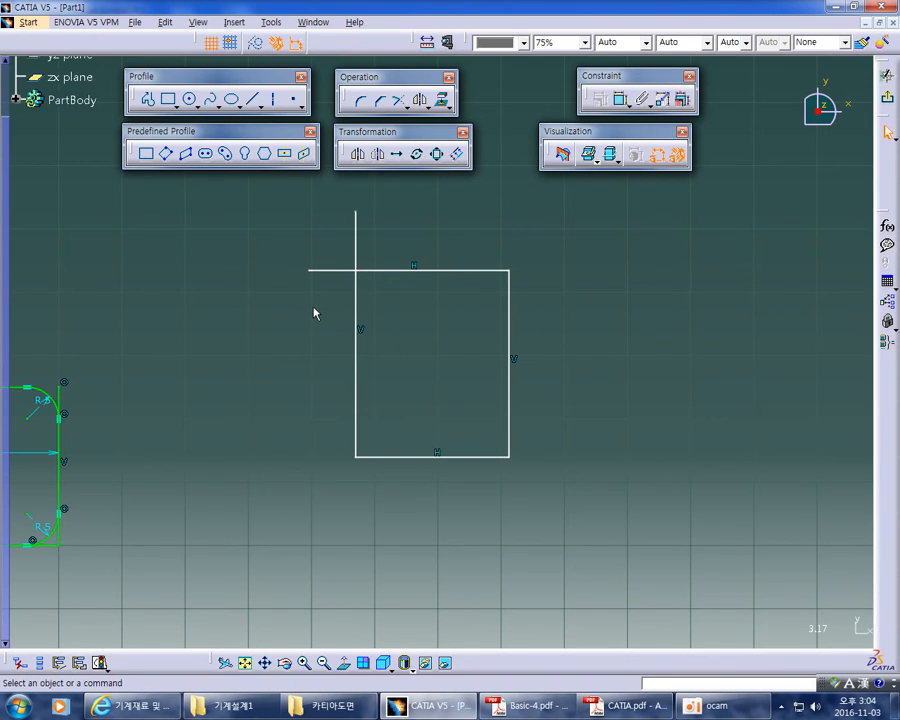
pyautogui.moveTo(412, 336); pyautogui.dragTo(404, 333, button='middle')
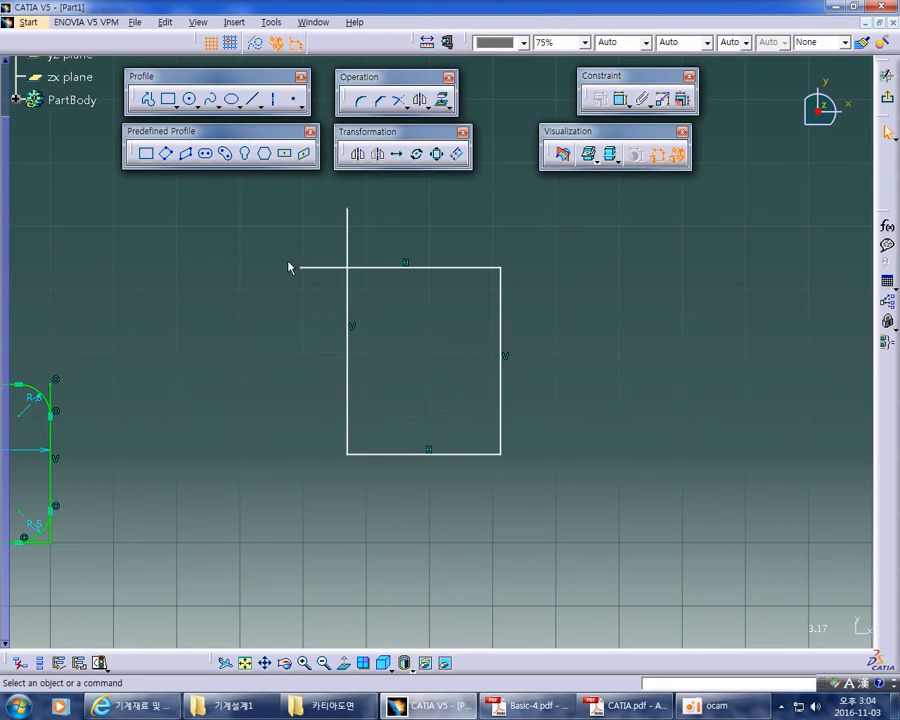
# Use Trim to lengthen the rectangle's top edge rightward and its right edge both upward and downward past the corners
pyautogui.moveTo(469, 355); pyautogui.dragTo(435, 332, button='middle')
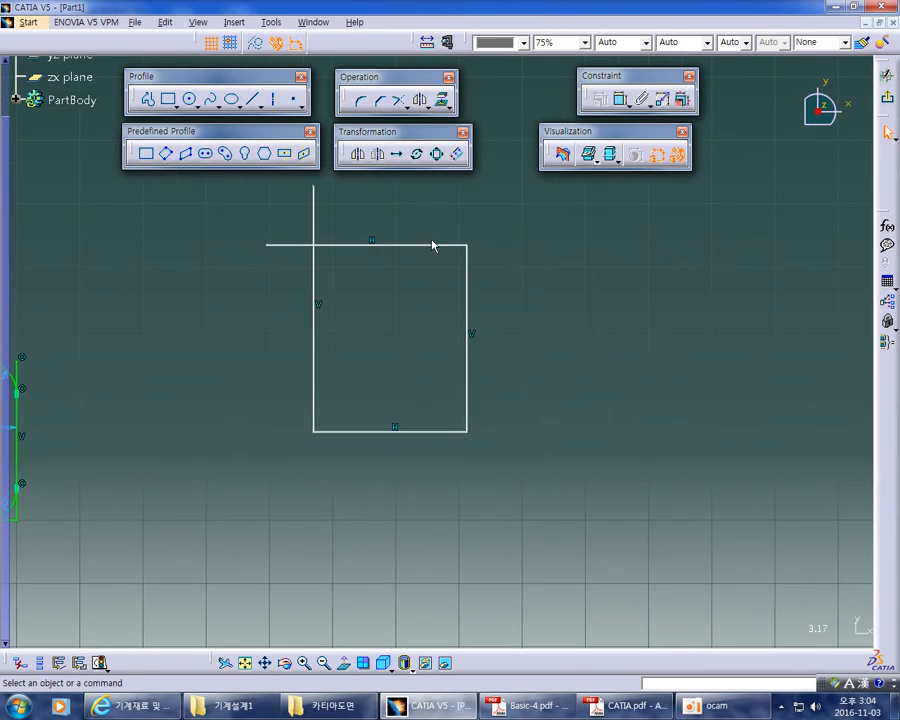
pyautogui.moveTo(512, 455); pyautogui.dragTo(495, 458, button='middle')
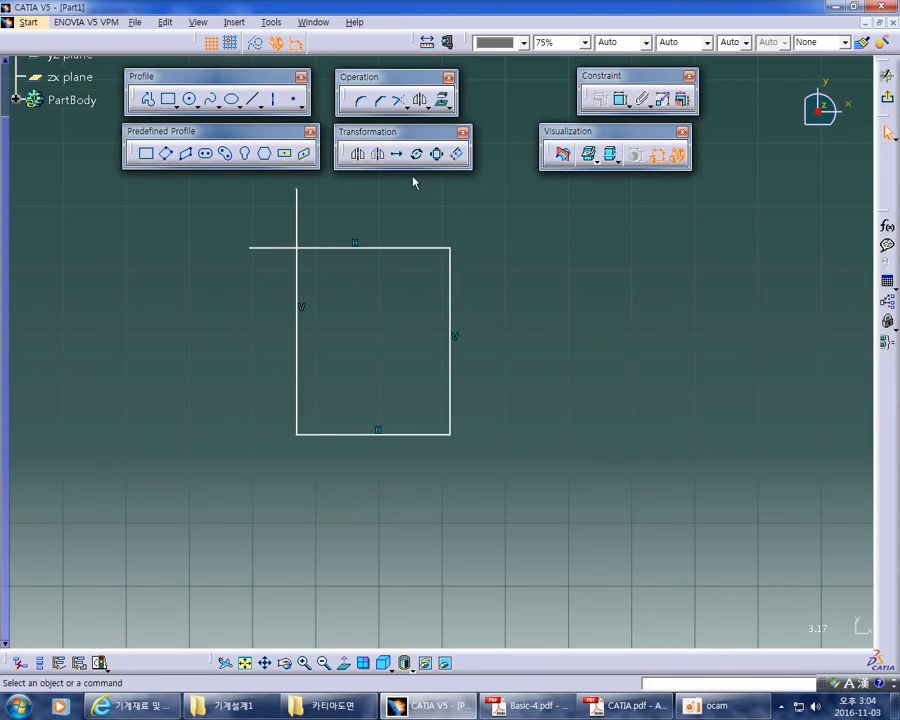
pyautogui.click(399, 104)
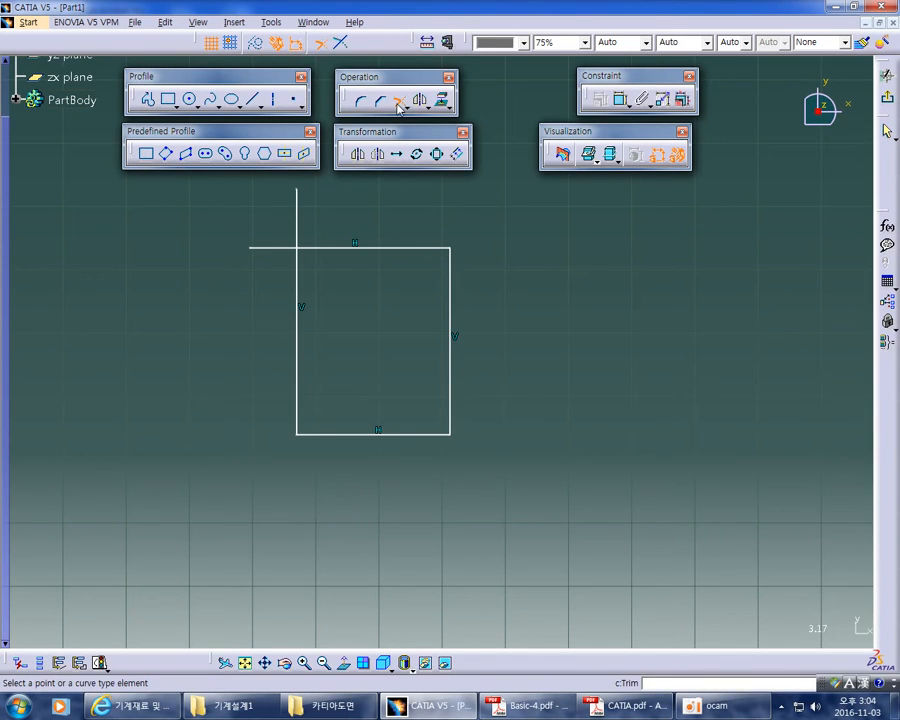
pyautogui.click(416, 248)
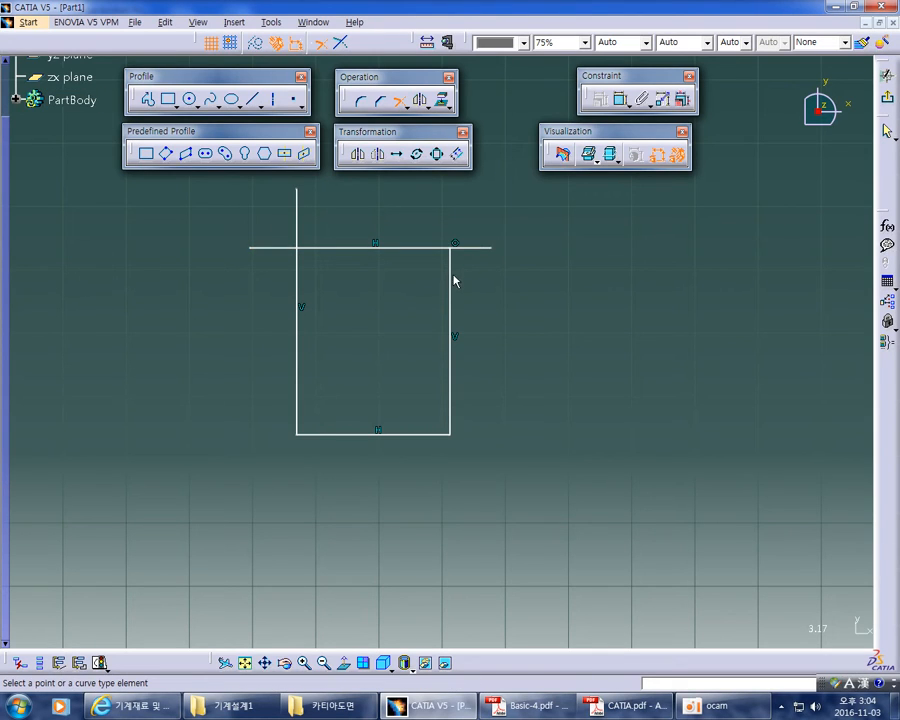
pyautogui.click(443, 188)
pyautogui.click(450, 369)
pyautogui.click(450, 485)
# Use Trim to lengthen the rectangle's bottom edge past both sides and its left edge downward past the bottom edge
pyautogui.click(441, 434)
pyautogui.click(514, 435)
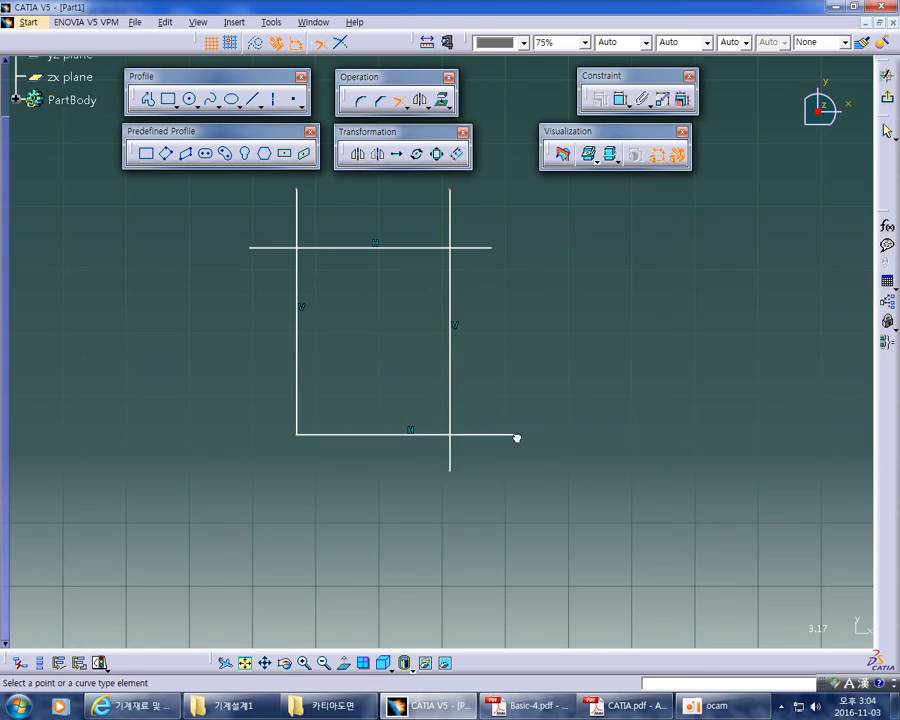
pyautogui.click(260, 445)
pyautogui.click(217, 444)
pyautogui.click(300, 369)
pyautogui.click(297, 506)
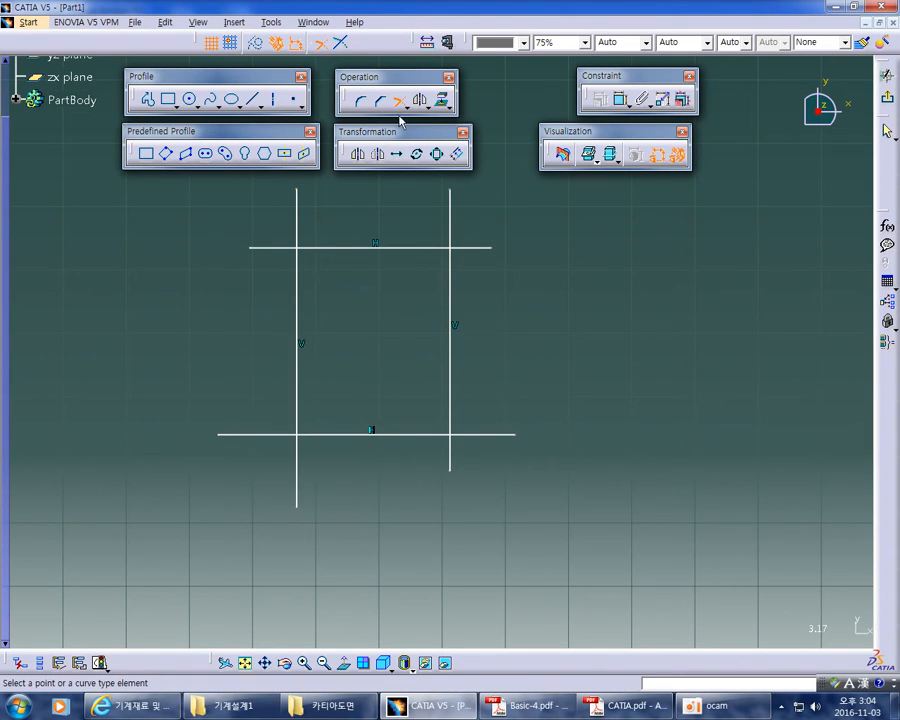
pyautogui.moveTo(537, 307); pyautogui.dragTo(590, 329, button='middle')
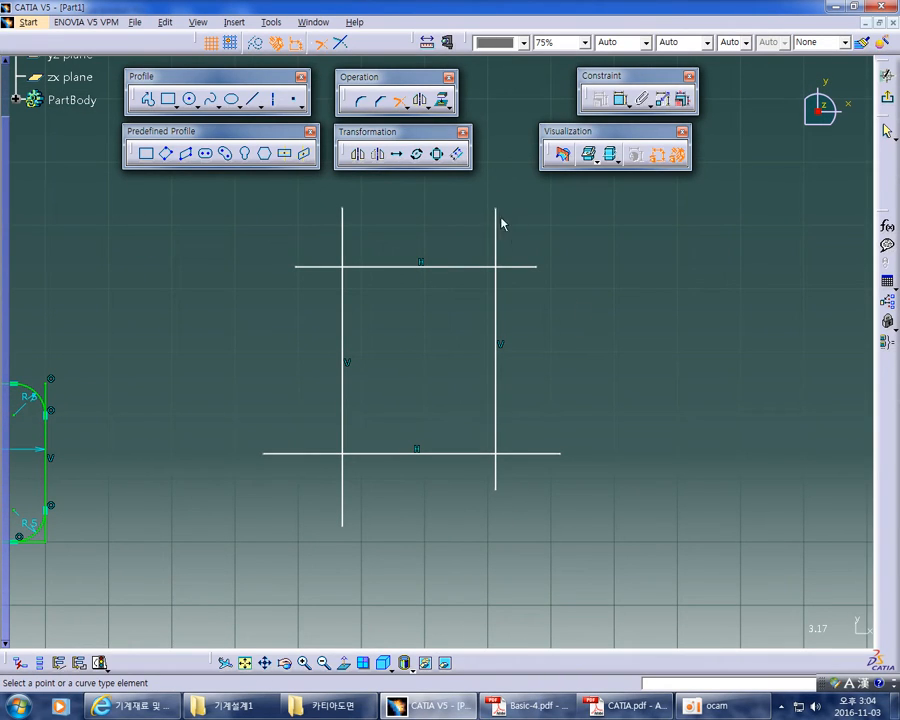
pyautogui.click(402, 104)
pyautogui.click(402, 104)
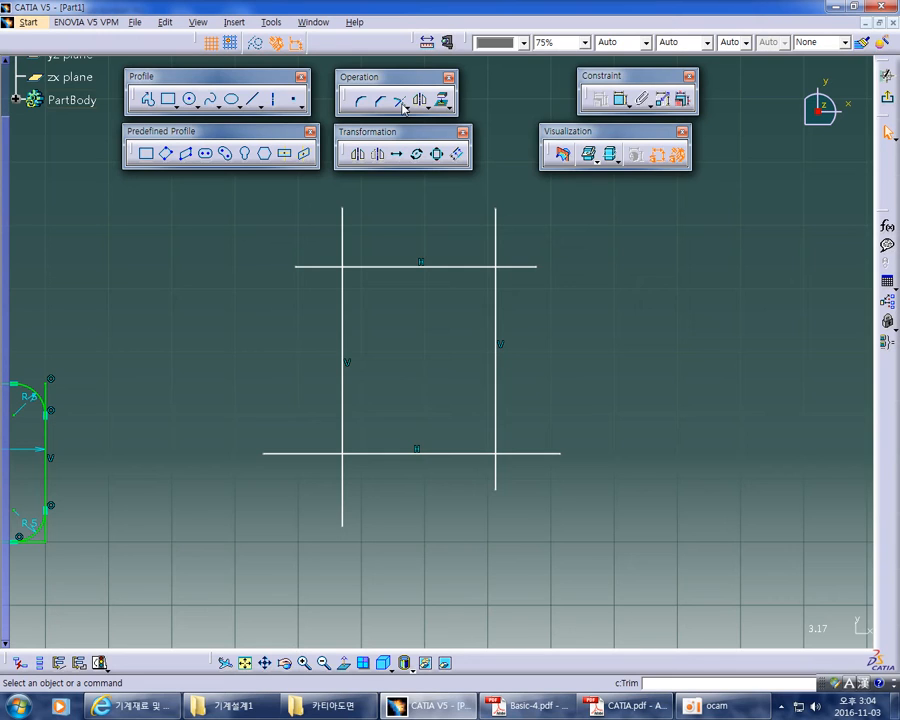
# Examine the pairs of edges that cross at the extended rectangle's upper-left and upper-right corners
pyautogui.moveTo(576, 272); pyautogui.dragTo(583, 297, button='middle')
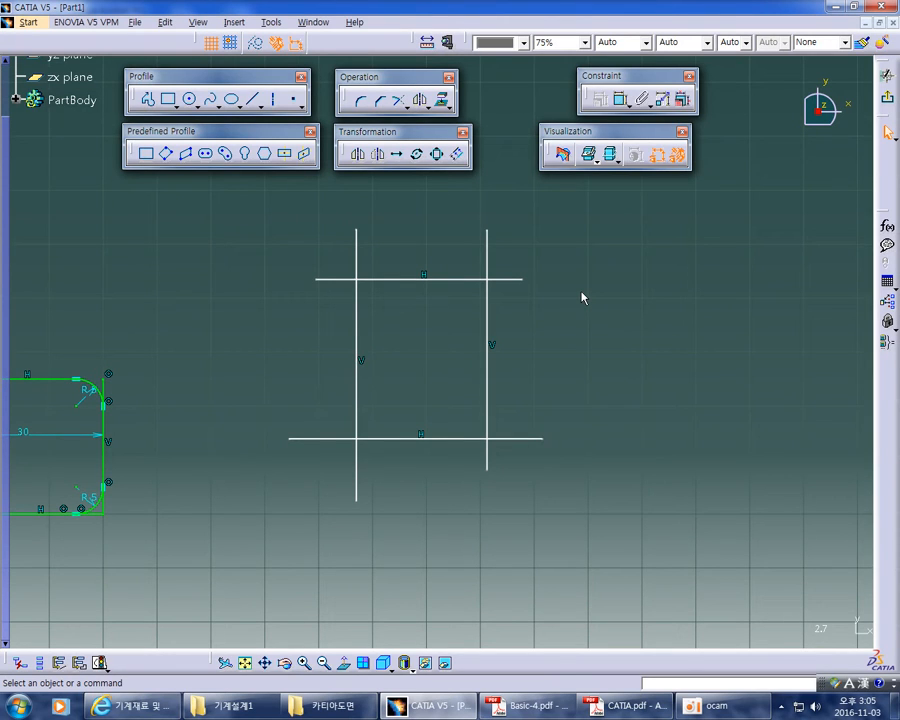
pyautogui.moveTo(582, 297); pyautogui.dragTo(580, 277, button='middle')
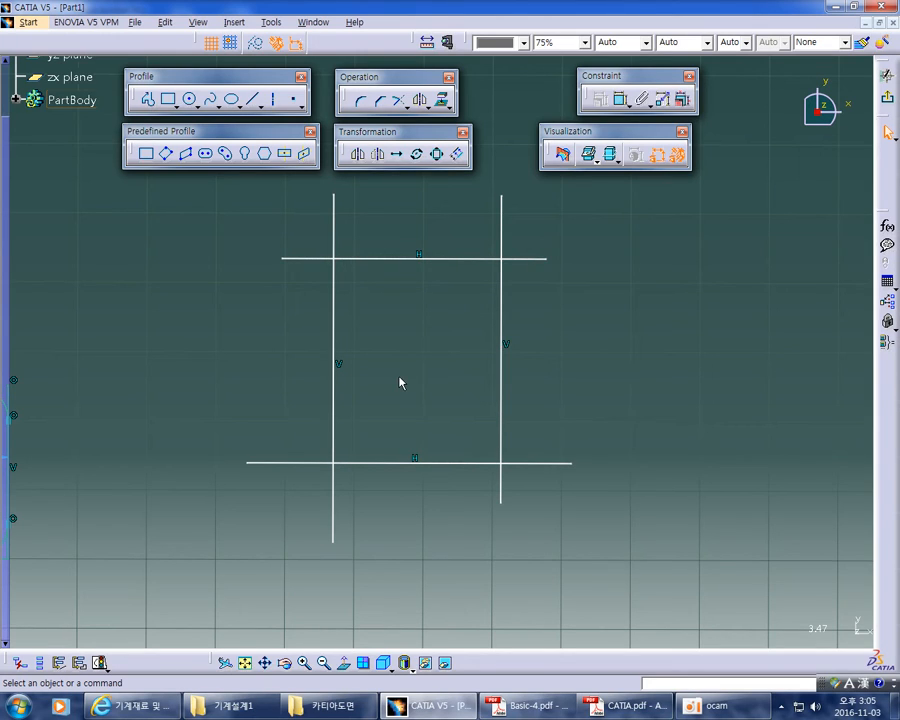
pyautogui.click(340, 338)
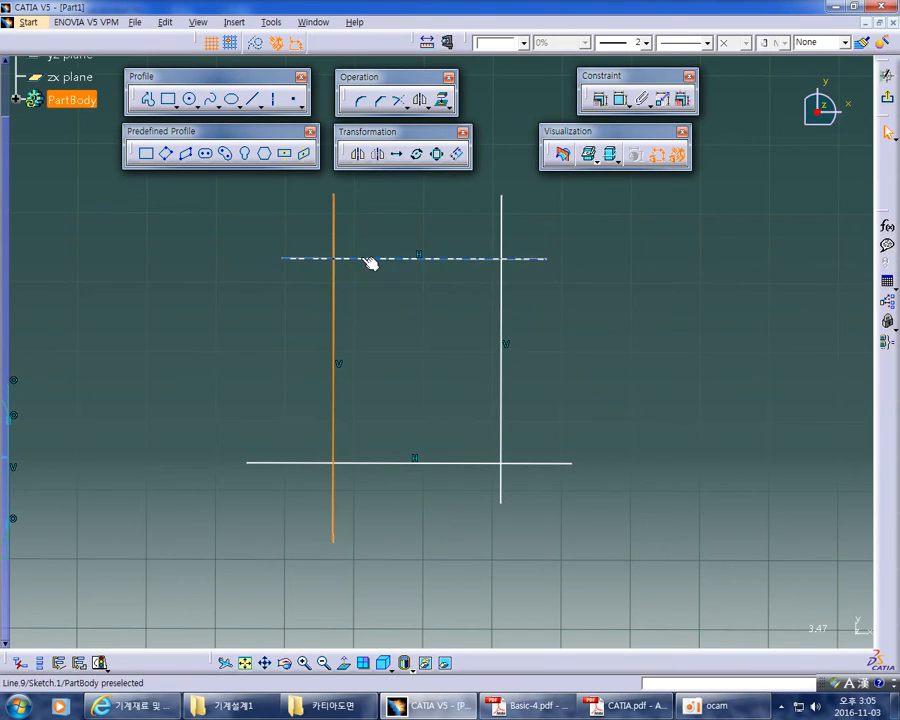
pyautogui.press('Escape')
pyautogui.click(338, 308)
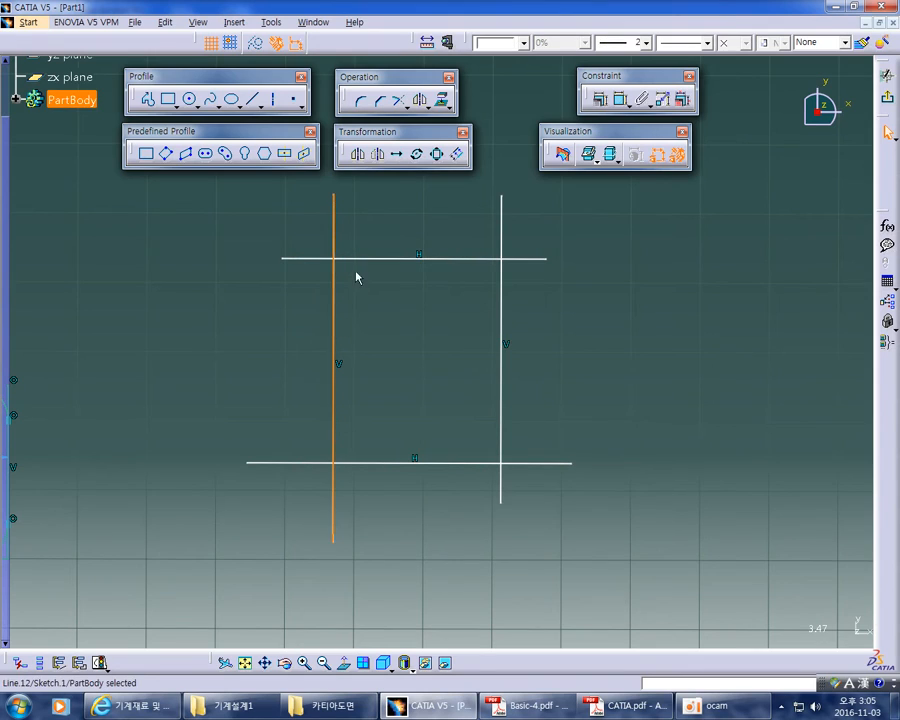
pyautogui.click(370, 259)
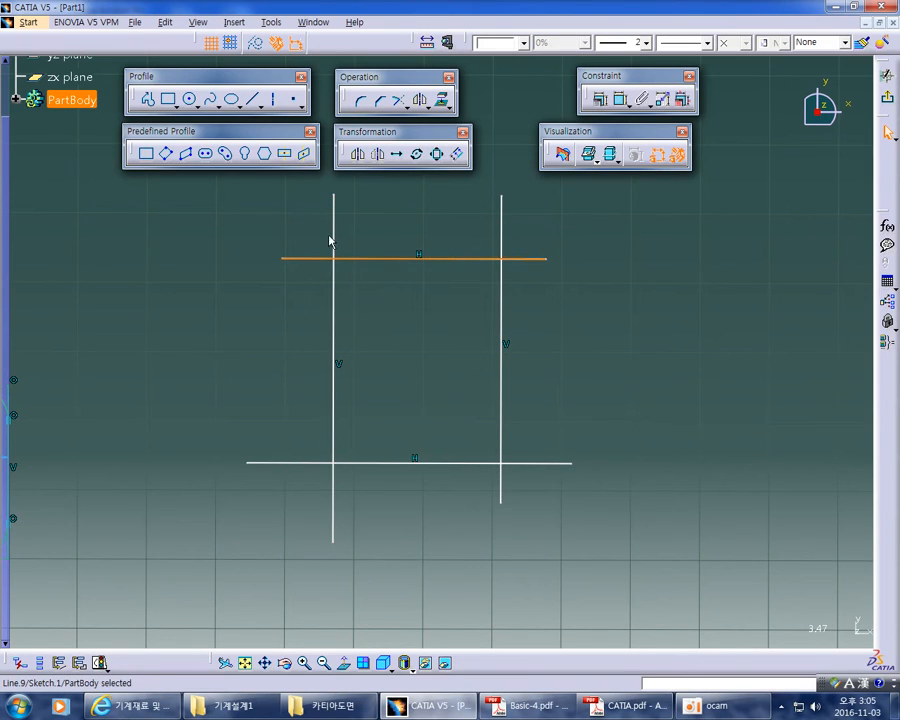
pyautogui.click(384, 218)
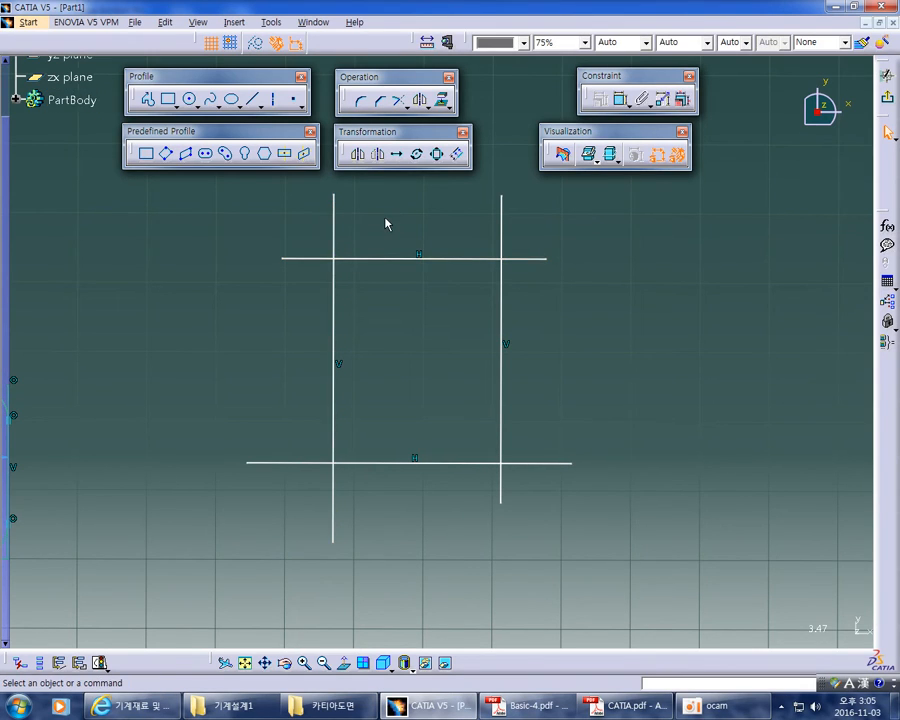
pyautogui.moveTo(385, 218); pyautogui.dragTo(370, 233, button='middle')
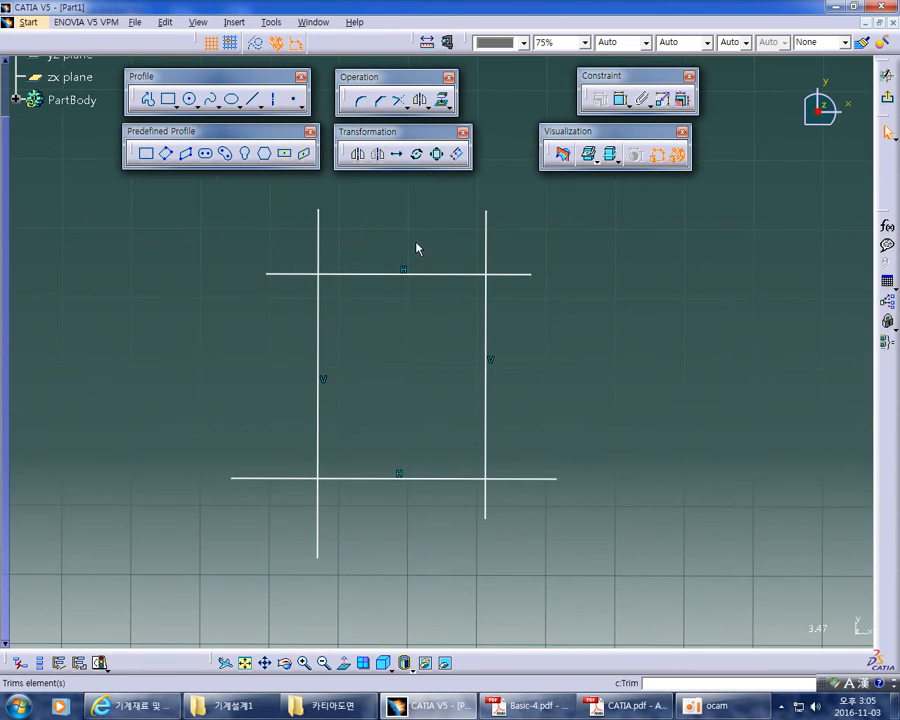
pyautogui.click(440, 274)
pyautogui.click(487, 312)
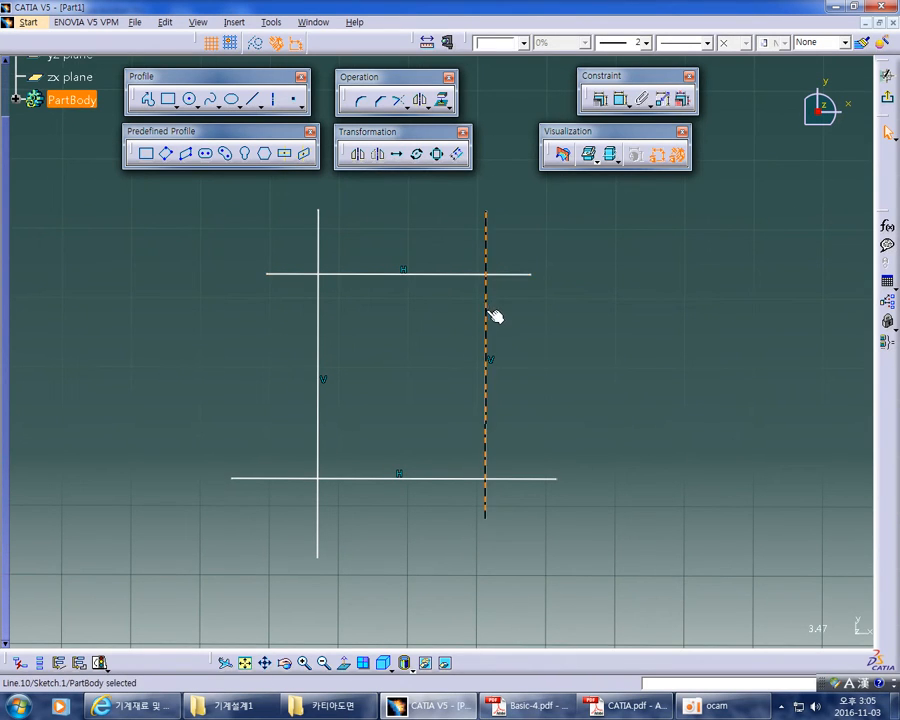
pyautogui.click(585, 352)
pyautogui.moveTo(585, 352); pyautogui.dragTo(594, 339, button='middle')
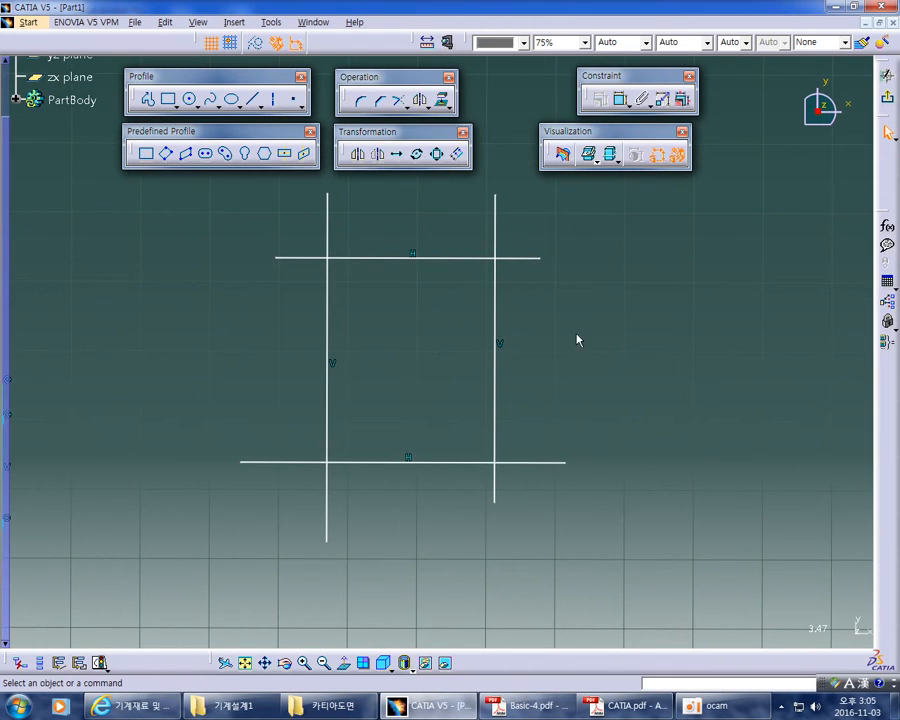
# Use Trim to cut off the overhanging edge ends at the rectangle's upper-left and upper-right corners
pyautogui.click(397, 101)
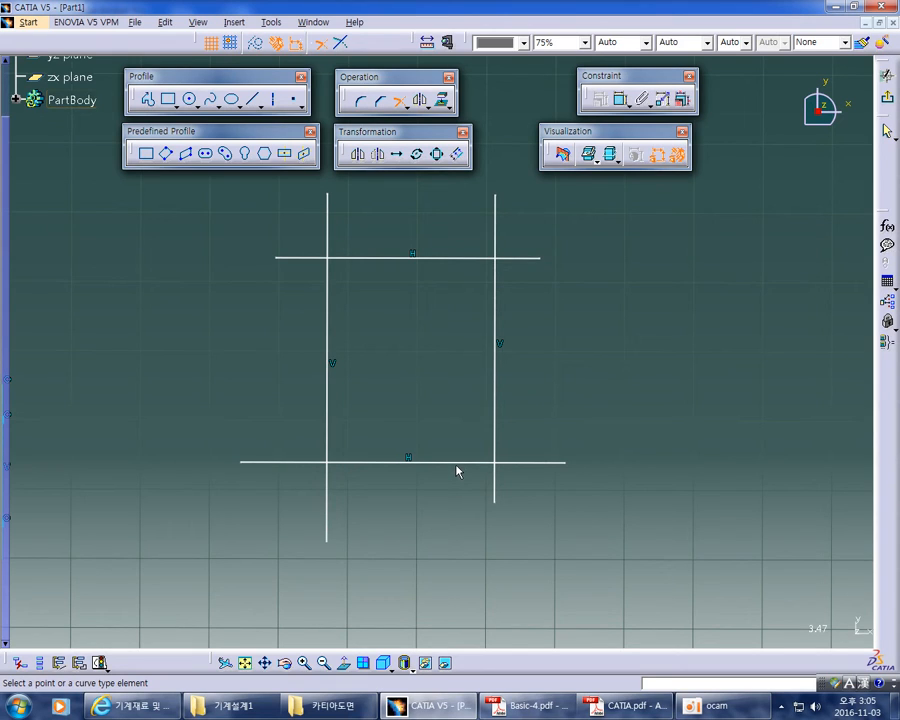
pyautogui.keyDown('ctrl'); pyautogui.moveTo(436, 390); pyautogui.dragTo(437, 379, button='middle'); pyautogui.keyUp('ctrl')
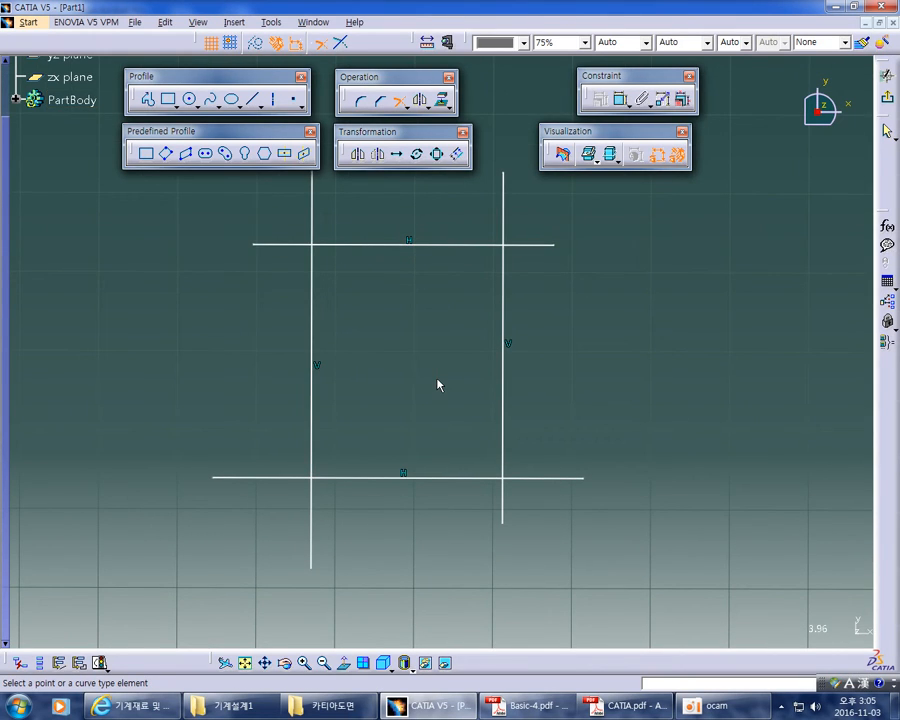
pyautogui.click(312, 326)
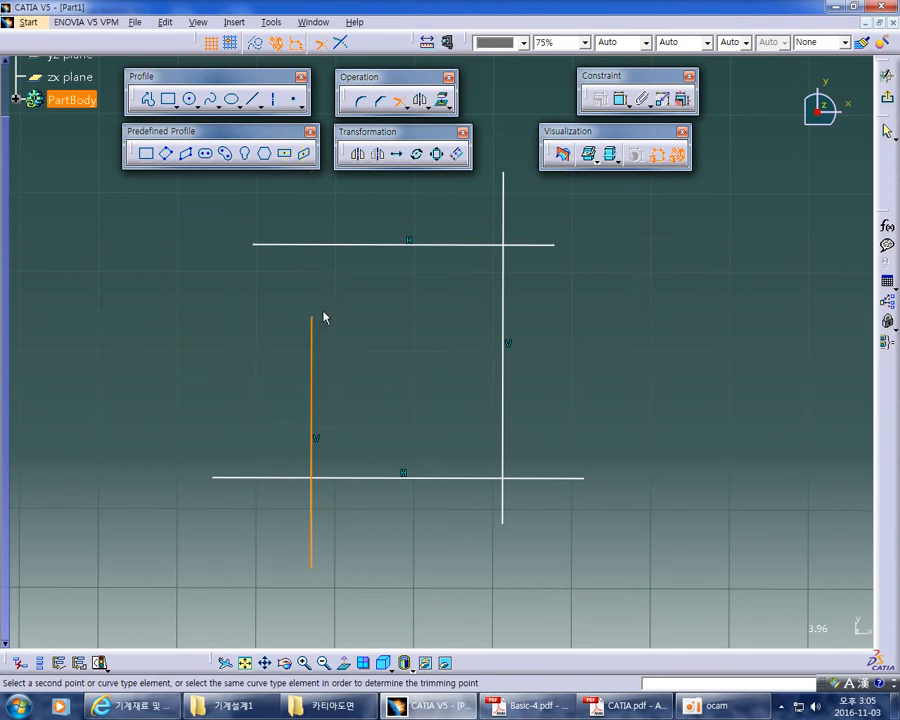
pyautogui.click(350, 245)
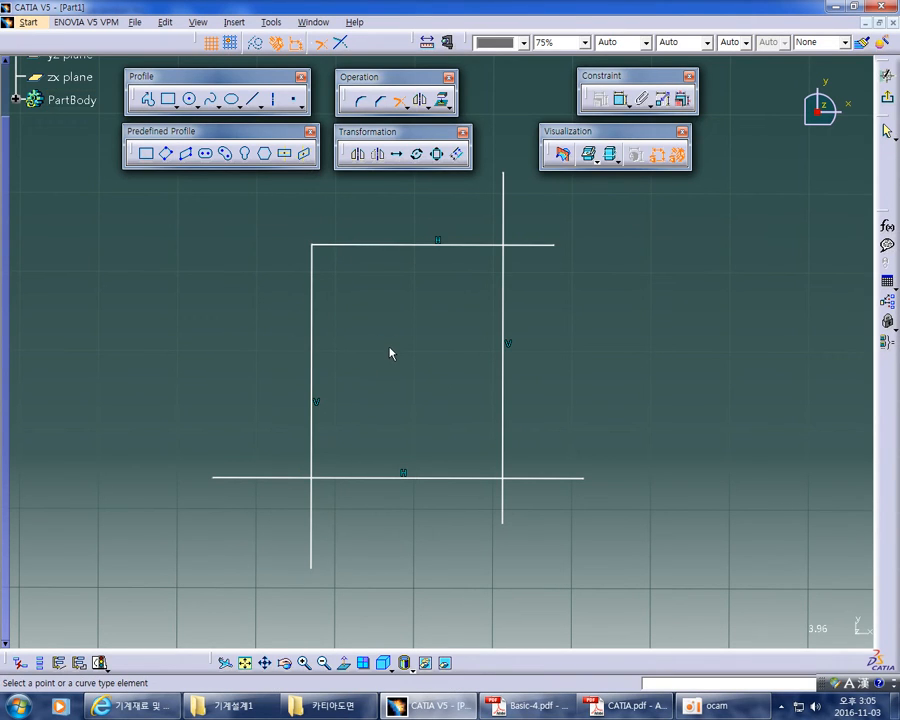
pyautogui.moveTo(390, 353); pyautogui.dragTo(376, 366, button='middle')
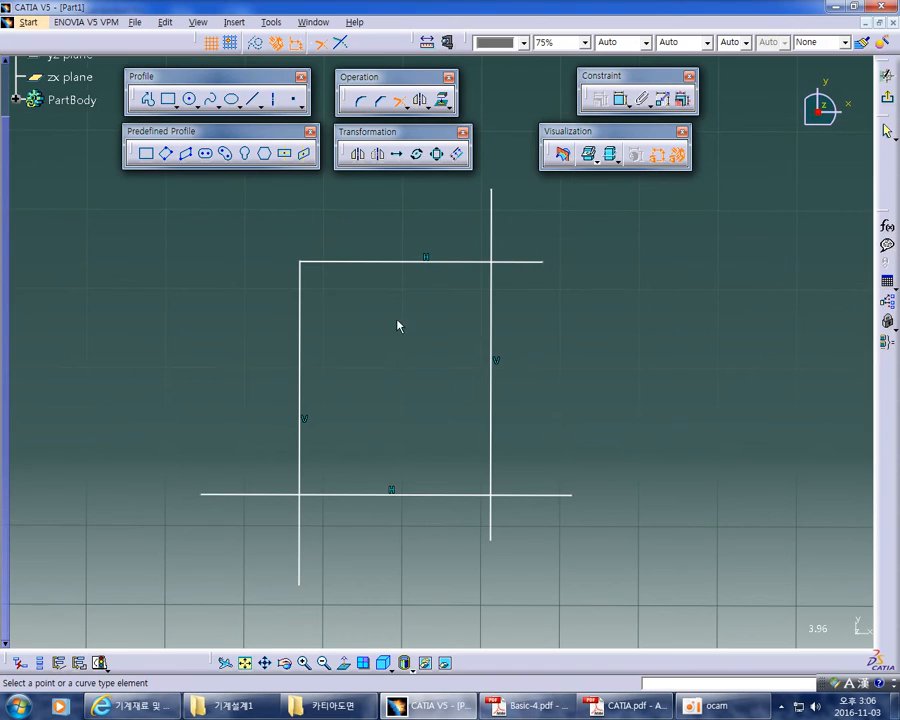
pyautogui.click(412, 262)
pyautogui.click(492, 308)
# Use Trim to cut off the overhanging edge ends at the rectangle's lower-right and lower-left corners
pyautogui.moveTo(462, 397); pyautogui.dragTo(458, 328, button='middle')
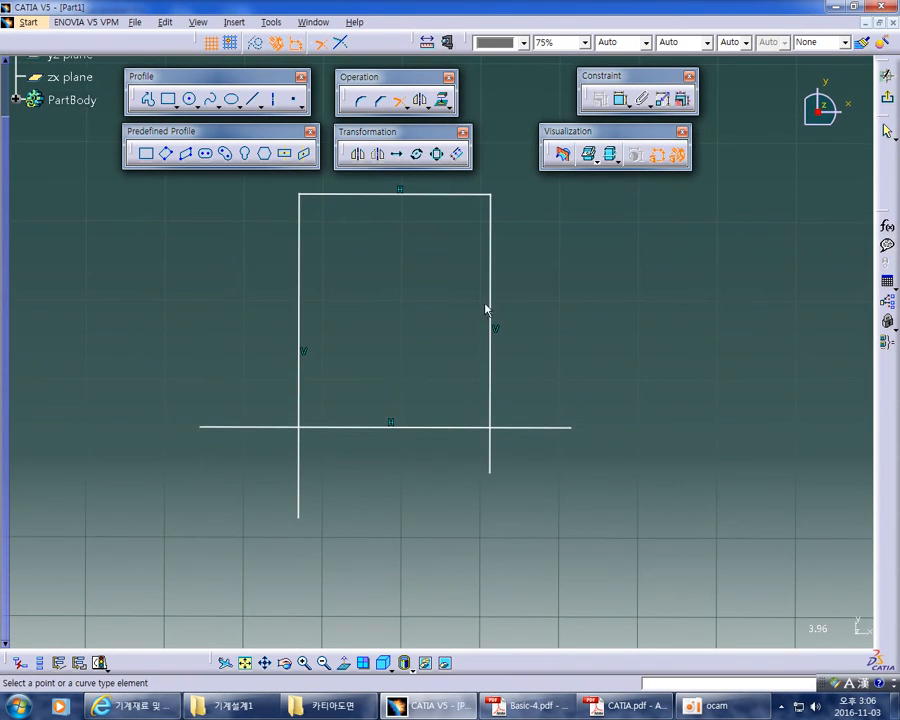
pyautogui.click(490, 305)
pyautogui.click(452, 427)
pyautogui.moveTo(444, 359); pyautogui.dragTo(488, 305, button='middle')
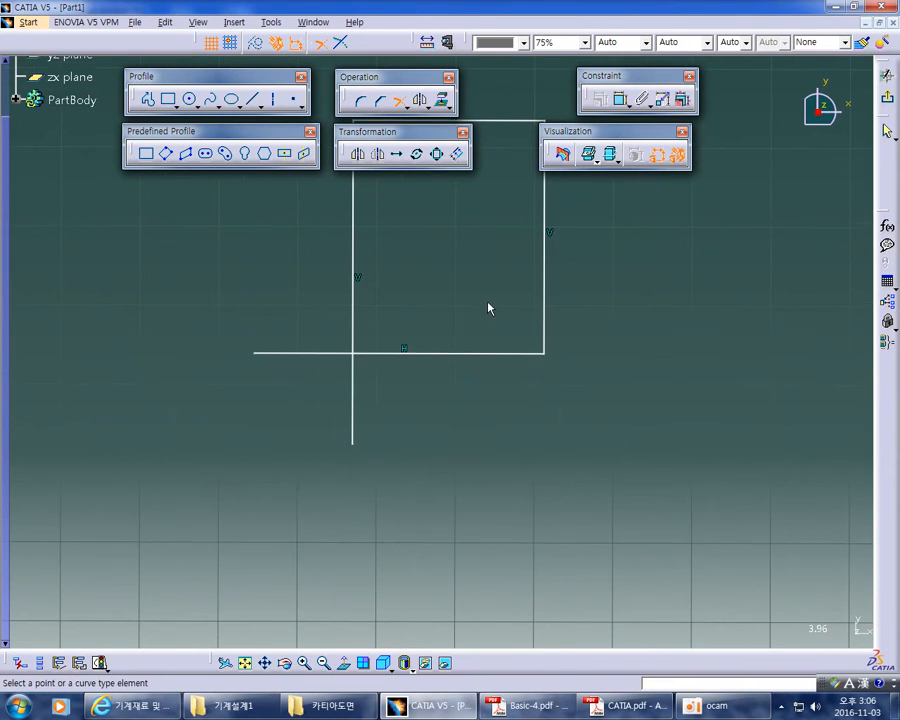
pyautogui.click(440, 352)
pyautogui.click(352, 295)
pyautogui.moveTo(408, 297); pyautogui.dragTo(400, 372, button='middle')
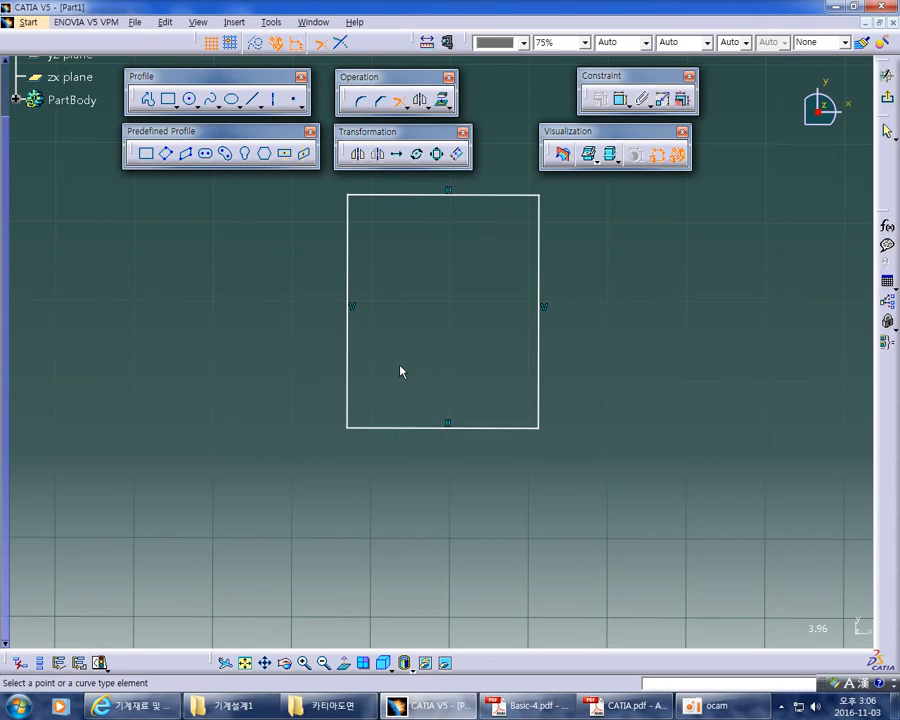
pyautogui.click(399, 103)
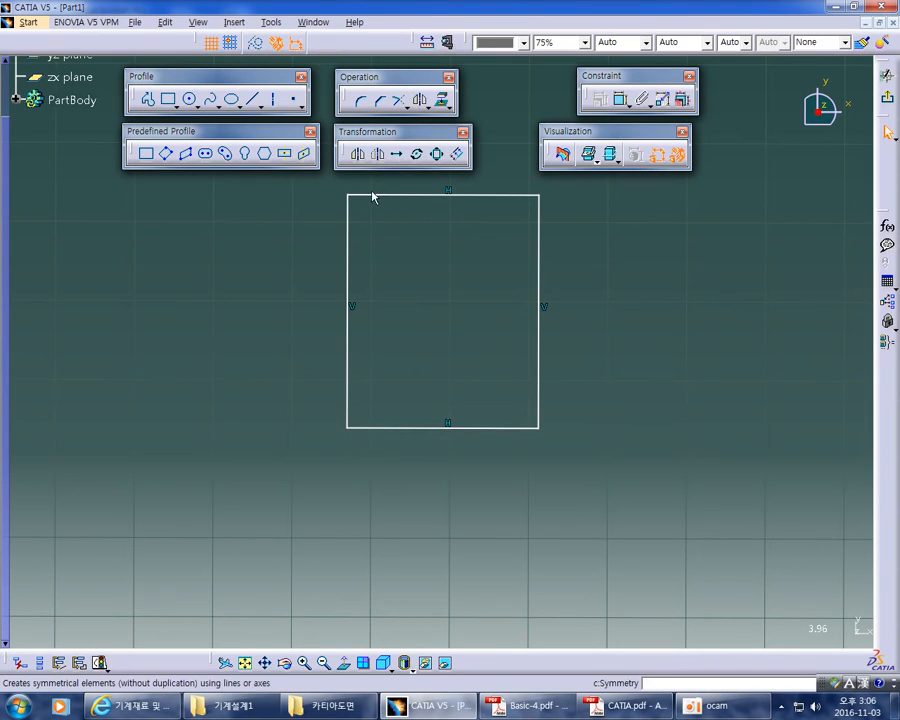
# Delete the whole unconstrained rectangle beside the dimensioned rounded rectangle
pyautogui.moveTo(354, 208); pyautogui.dragTo(344, 336, button='middle')
pyautogui.moveTo(352, 234)
pyautogui.mouseDown()
pyautogui.moveTo(380, 279)
pyautogui.moveTo(581, 476)
pyautogui.mouseUp()
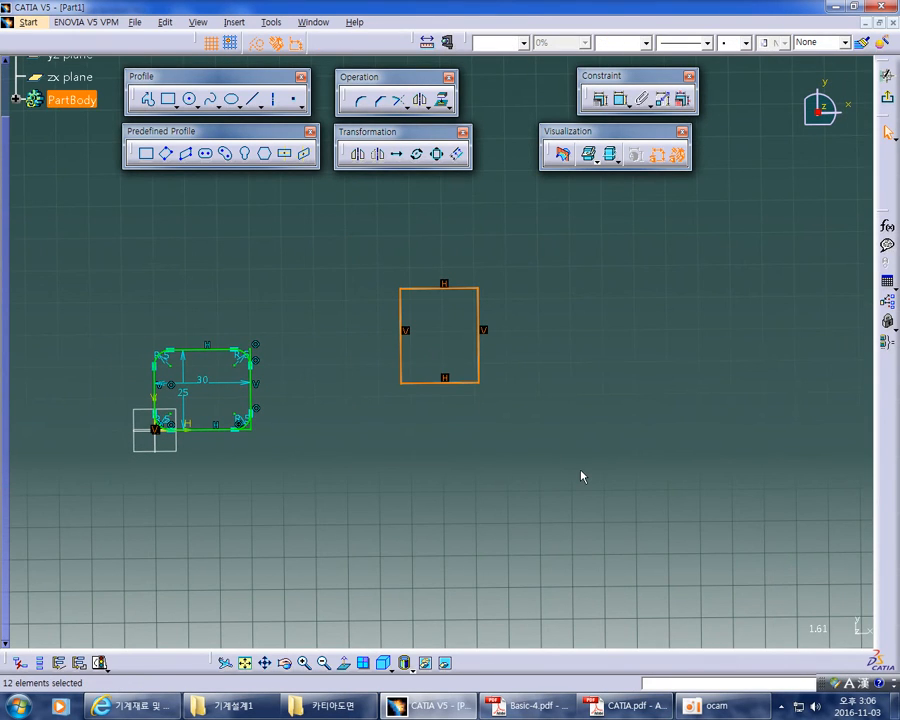
pyautogui.press('Delete')
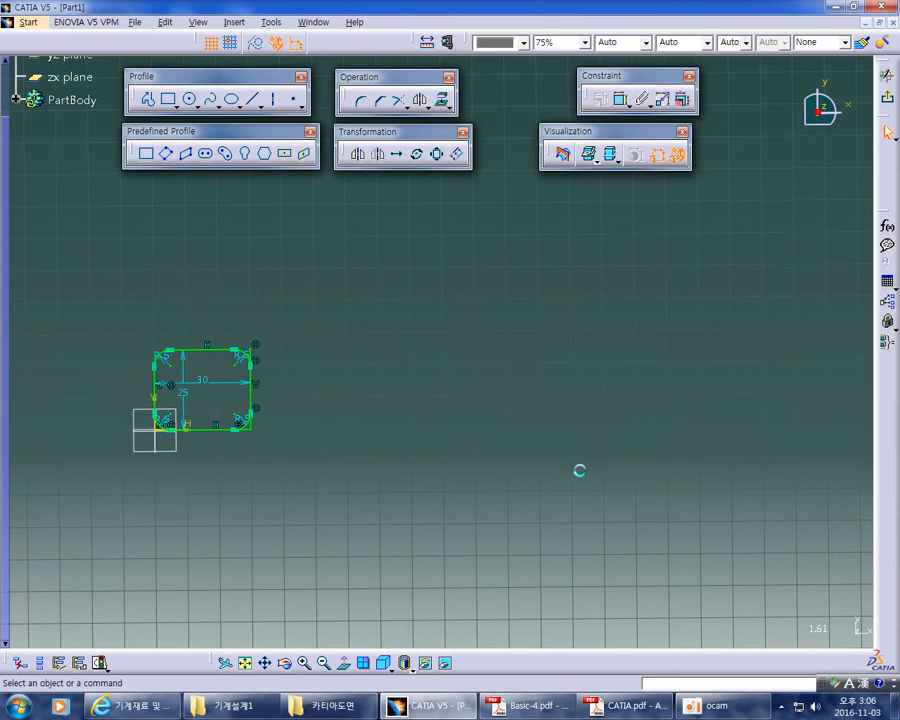
# Examine the rounded rectangle's right-hand corners and bottom edge in a view normal to the sketch plane
pyautogui.moveTo(324, 449)
pyautogui.mouseDown(button='middle')
pyautogui.moveTo(400, 434)
pyautogui.moveTo(345, 378)
pyautogui.moveTo(622, 370)
pyautogui.mouseUp(button='middle')
pyautogui.click(400, 434)
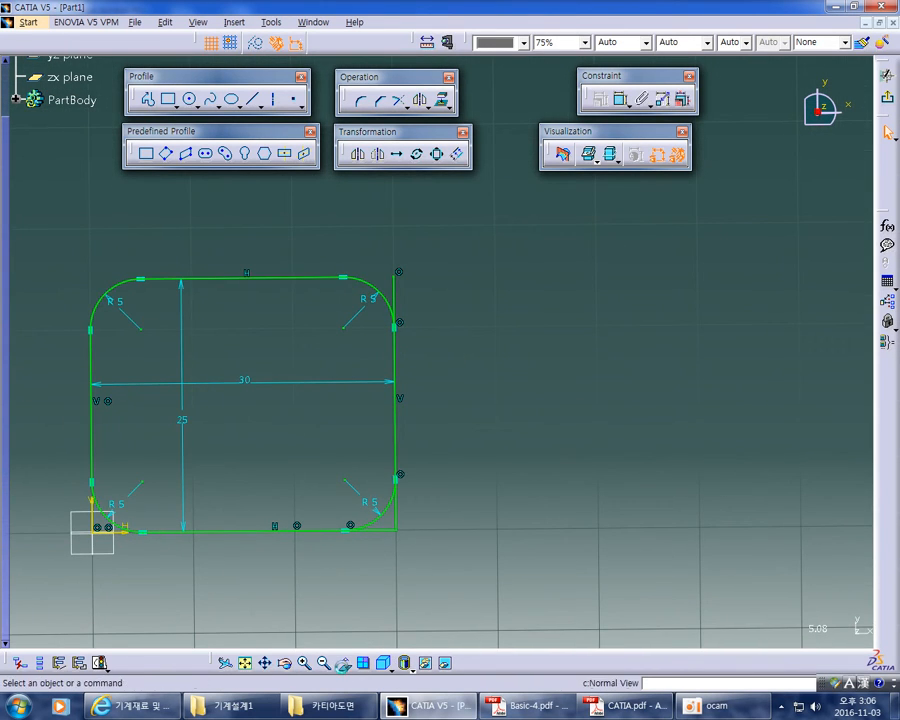
pyautogui.moveTo(476, 440)
pyautogui.mouseDown(button='middle')
pyautogui.moveTo(543, 403)
pyautogui.moveTo(548, 374)
pyautogui.moveTo(552, 384)
pyautogui.mouseUp(button='middle')
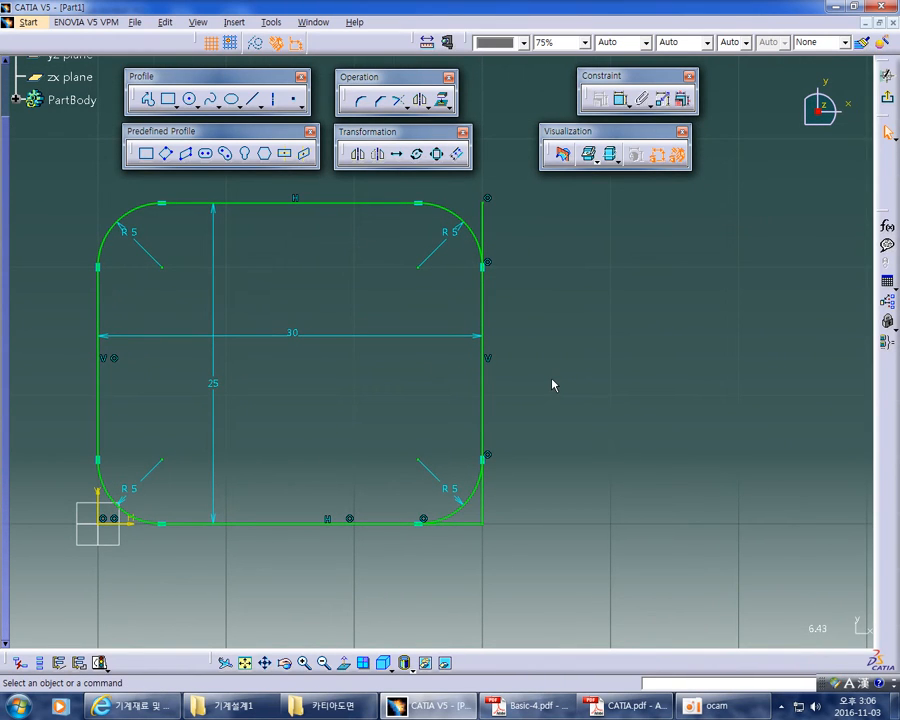
pyautogui.moveTo(552, 384); pyautogui.dragTo(620, 358, button='middle')
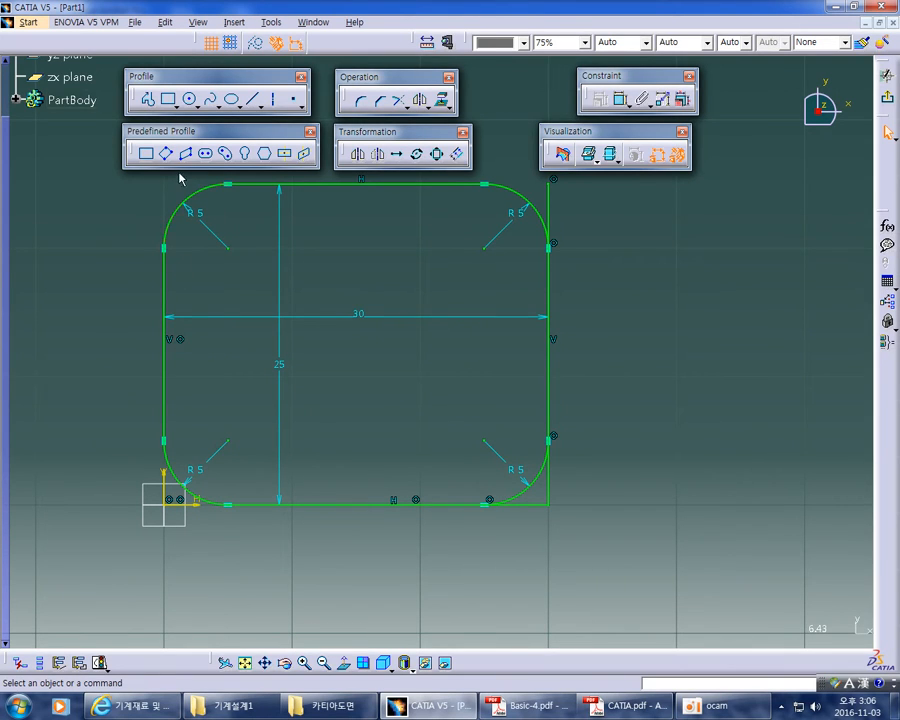
pyautogui.moveTo(423, 319); pyautogui.dragTo(373, 364, button='middle')
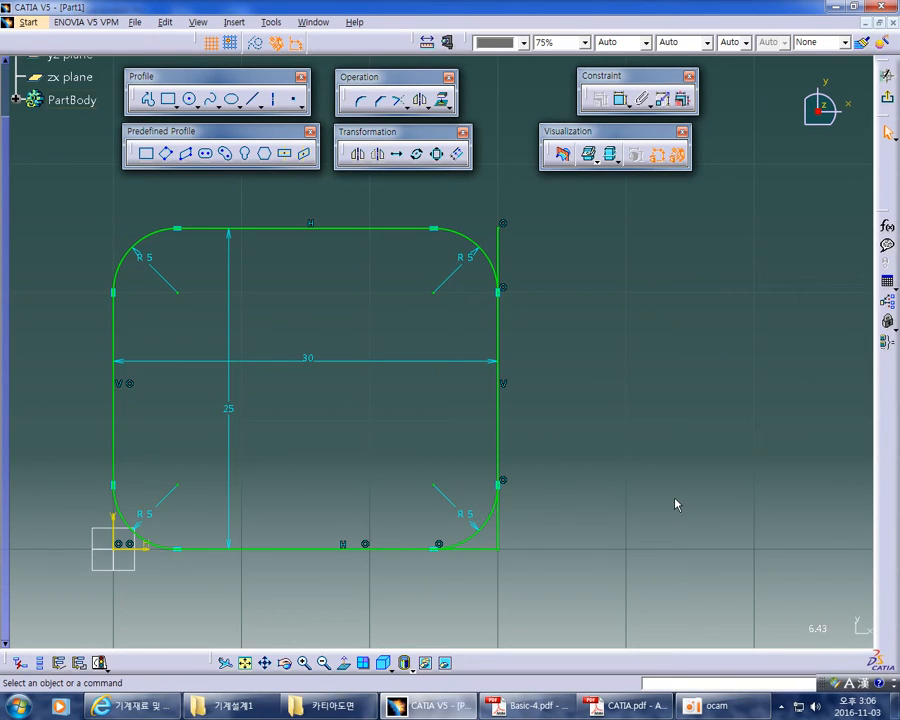
pyautogui.click(475, 243)
pyautogui.click(508, 341)
pyautogui.moveTo(526, 360); pyautogui.dragTo(568, 290, button='middle')
pyautogui.click(508, 338)
pyautogui.moveTo(485, 355); pyautogui.dragTo(477, 293, button='middle')
pyautogui.click(490, 353)
pyautogui.moveTo(491, 355); pyautogui.dragTo(446, 340)
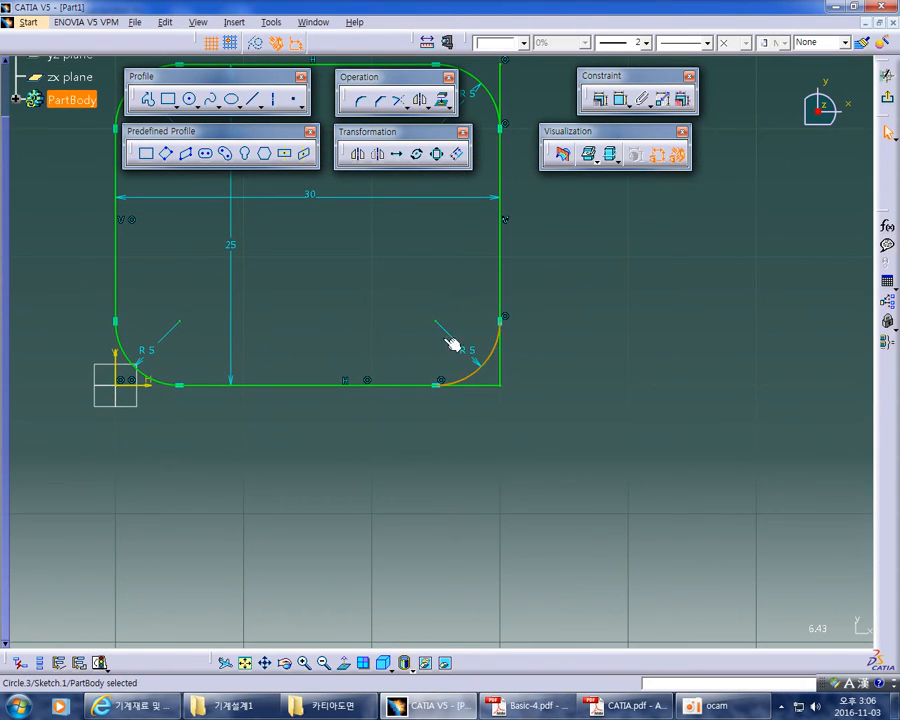
pyautogui.click(399, 386)
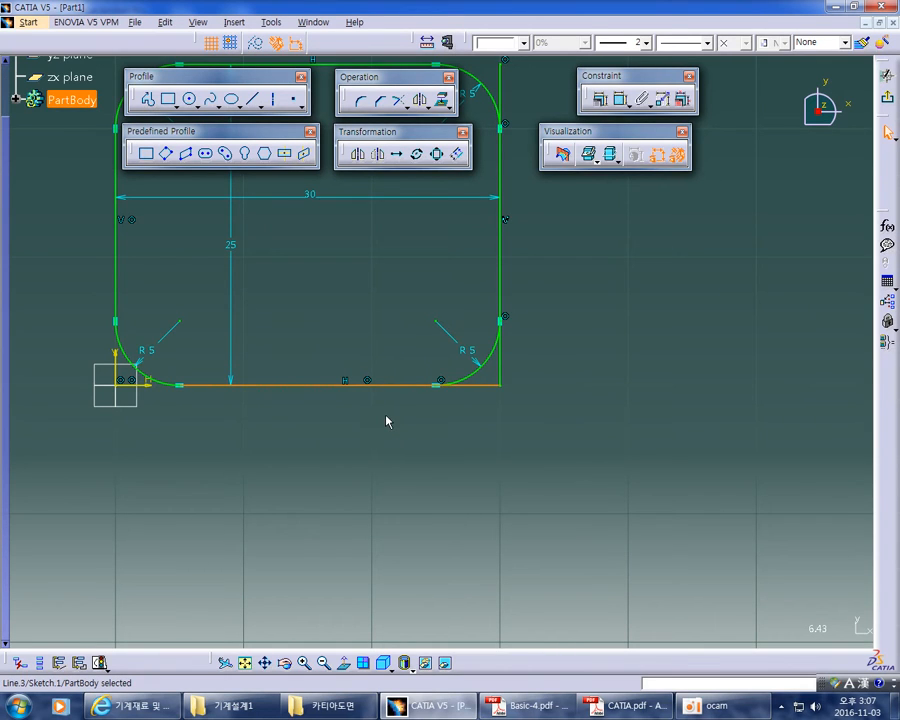
pyautogui.click(186, 153)
pyautogui.click(349, 294)
pyautogui.moveTo(376, 285); pyautogui.dragTo(371, 373, button='middle')
pyautogui.moveTo(376, 328); pyautogui.dragTo(359, 365, button='middle')
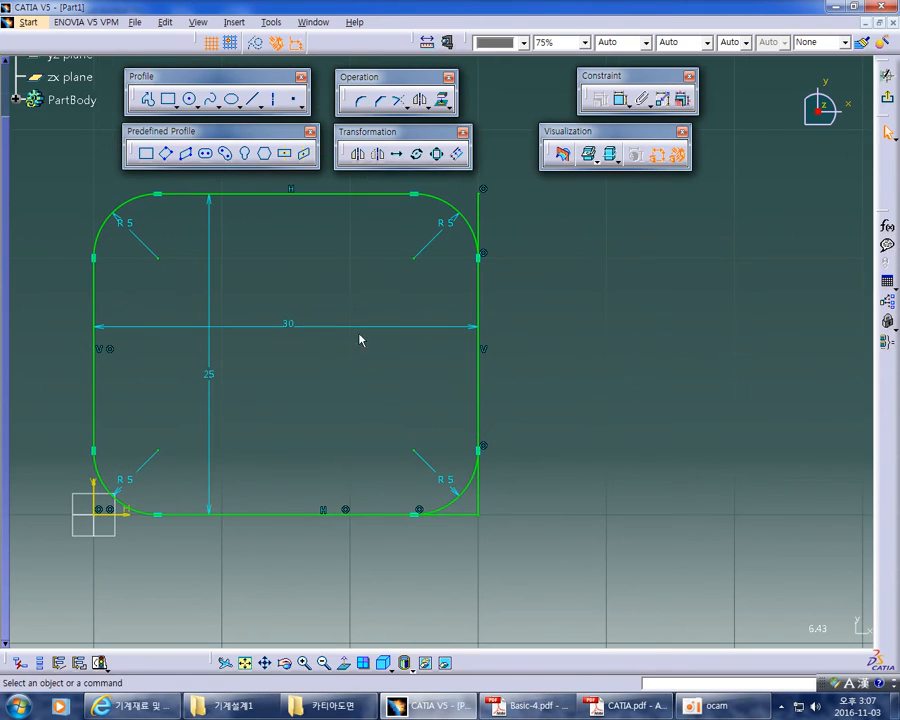
# Trim the upper-right corner arc against the rectangle's right edge to remove the overhanging line end
pyautogui.click(397, 100)
pyautogui.moveTo(625, 294)
pyautogui.mouseDown(button='middle')
pyautogui.moveTo(611, 322)
pyautogui.moveTo(538, 269)
pyautogui.mouseUp(button='middle')
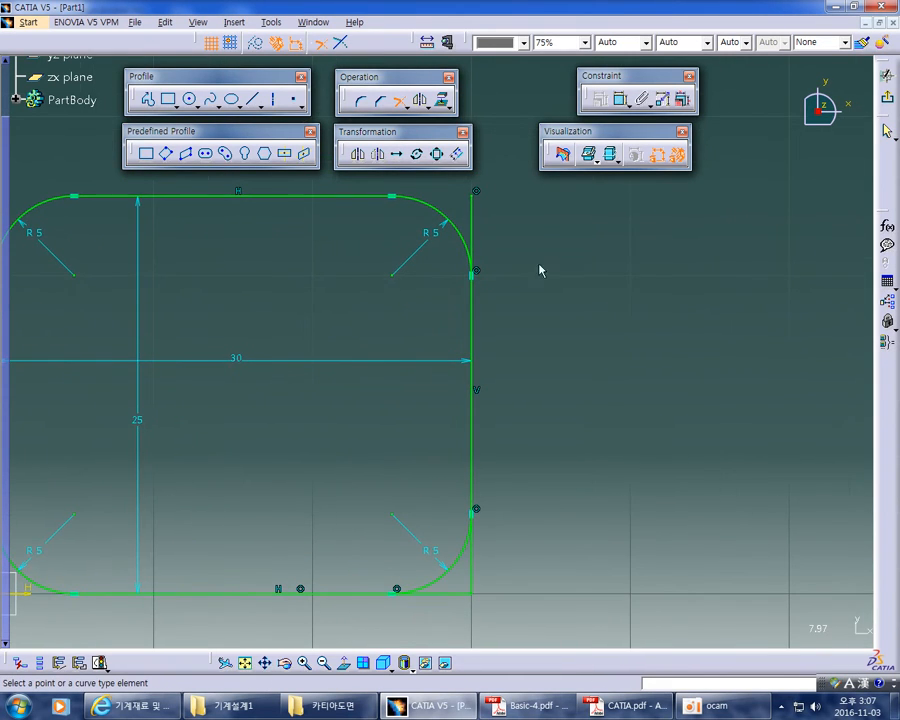
pyautogui.click(449, 217)
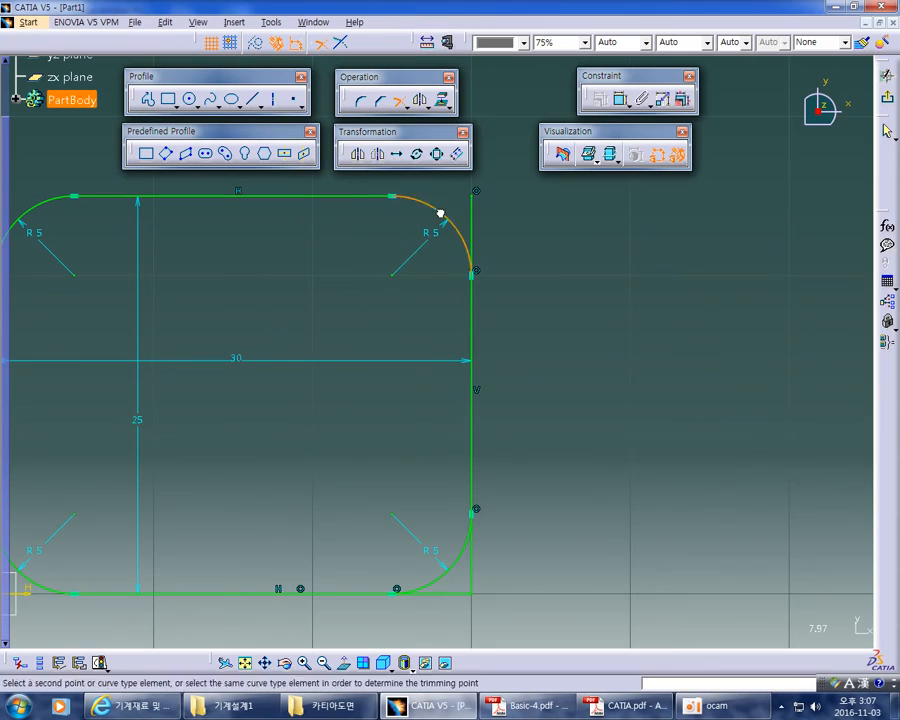
pyautogui.click(475, 339)
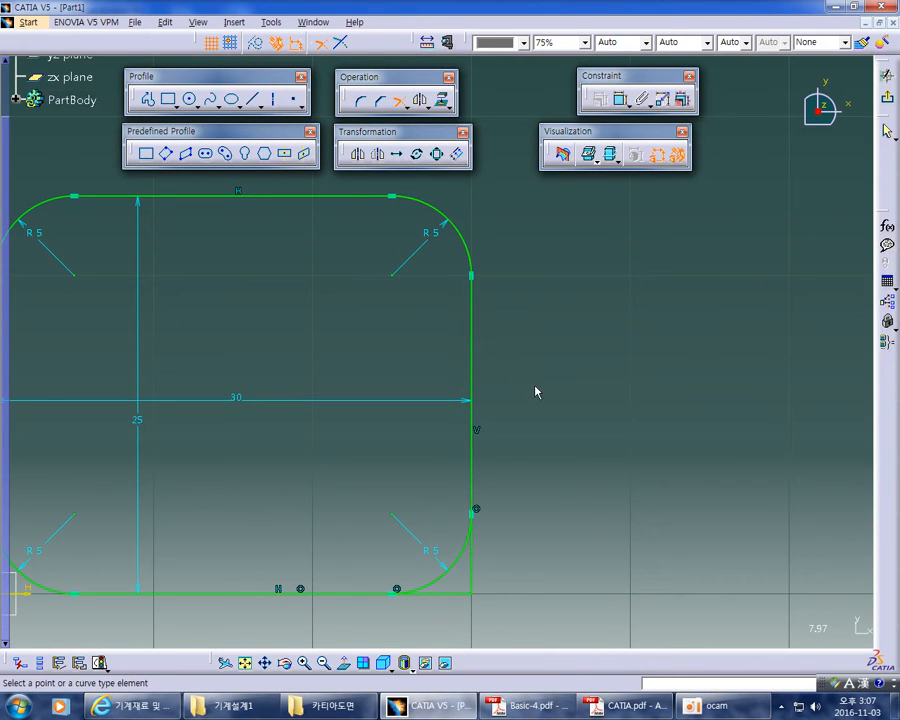
# Trim the lower-right corner arc against the right edge and the bottom edge to remove both overhanging line ends
pyautogui.moveTo(534, 383)
pyautogui.mouseDown(button='middle')
pyautogui.moveTo(542, 261)
pyautogui.moveTo(542, 352)
pyautogui.moveTo(530, 217)
pyautogui.moveTo(544, 333)
pyautogui.mouseUp(button='middle')
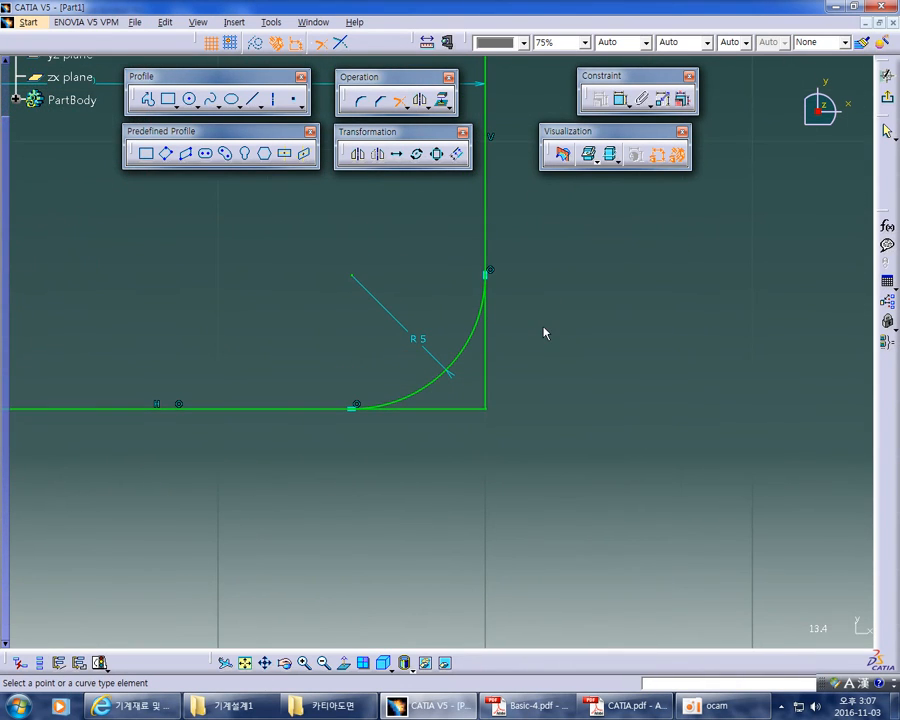
pyautogui.click(488, 186)
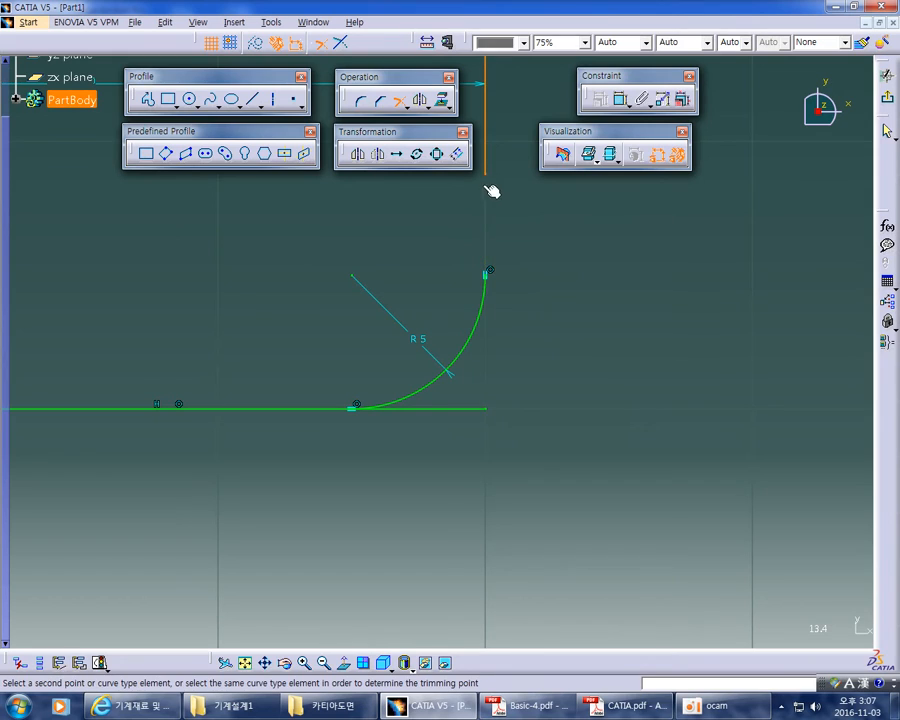
pyautogui.click(482, 334)
pyautogui.moveTo(543, 369); pyautogui.dragTo(595, 352, button='middle')
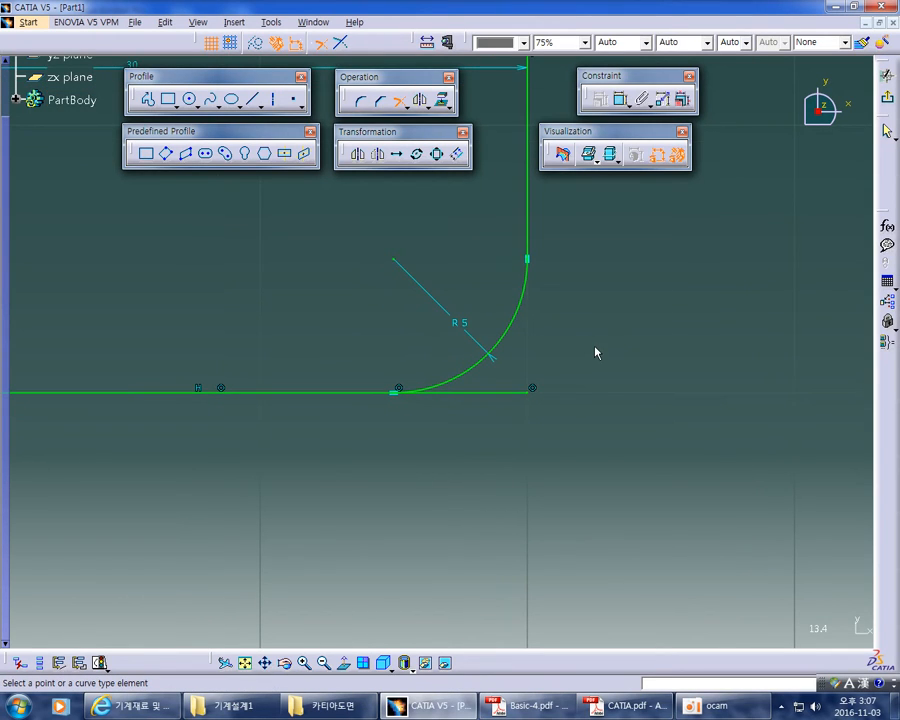
pyautogui.click(515, 318)
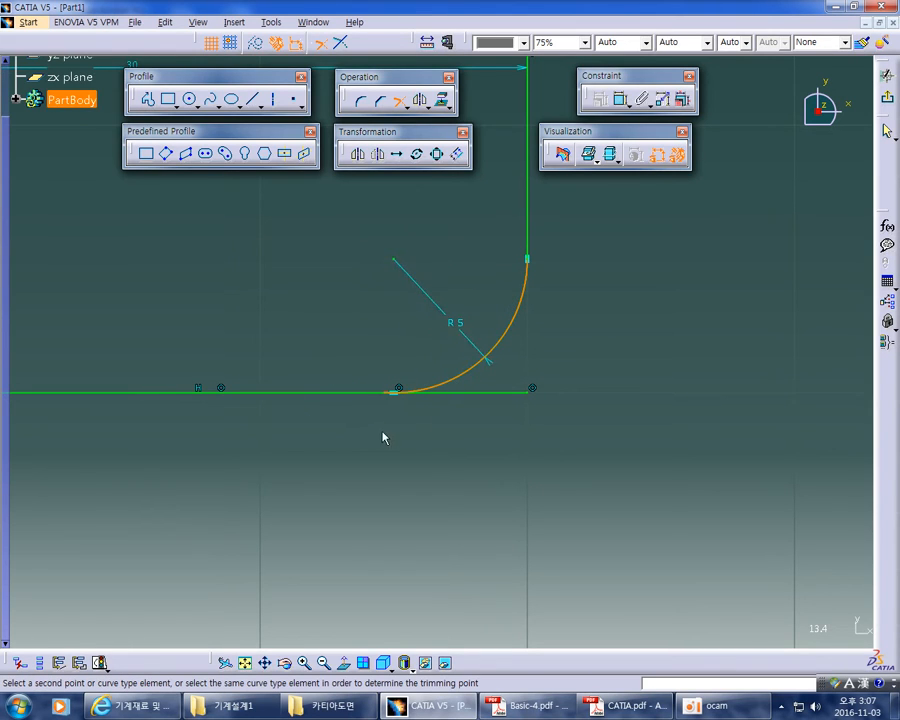
pyautogui.click(313, 396)
pyautogui.moveTo(565, 304); pyautogui.dragTo(580, 386, button='middle')
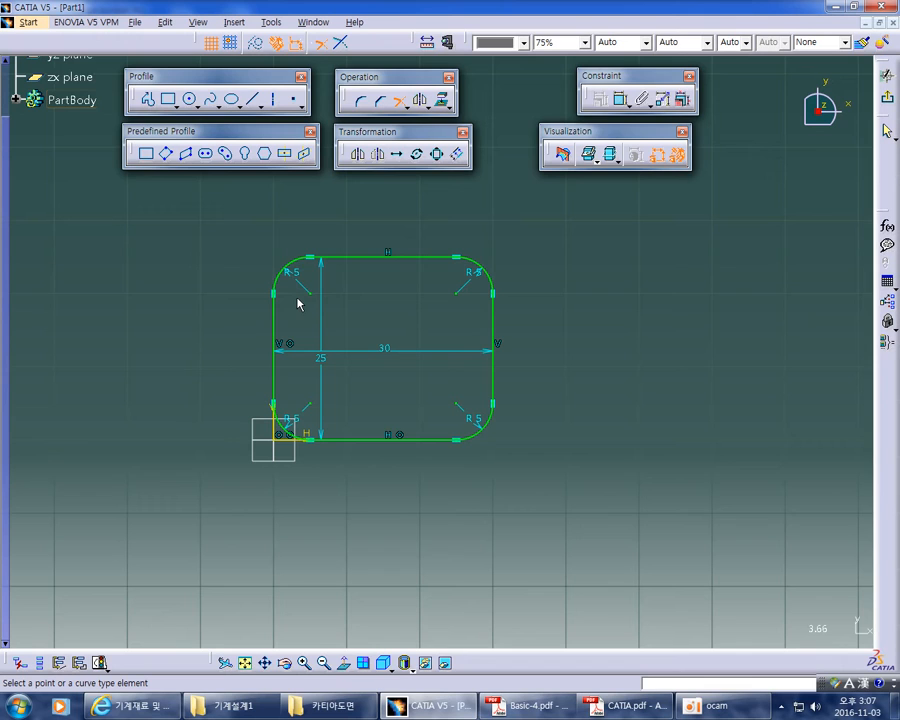
# Close the rounded-rectangle part without saving its changes
pyautogui.moveTo(504, 370); pyautogui.dragTo(504, 273, button='middle')
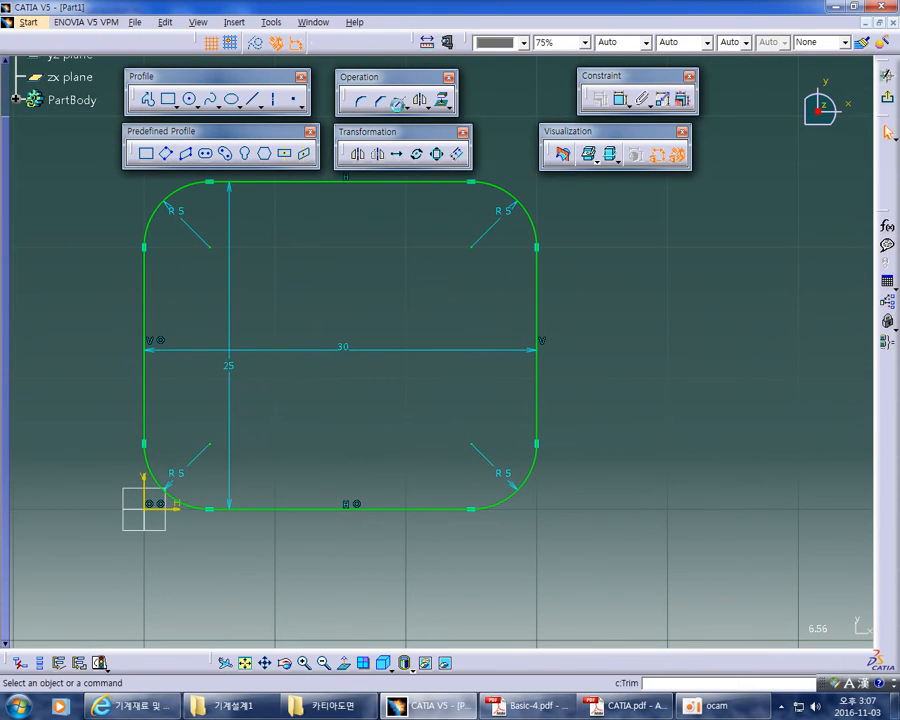
pyautogui.moveTo(530, 246); pyautogui.dragTo(535, 293, button='middle')
pyautogui.moveTo(542, 197)
pyautogui.mouseDown()
pyautogui.moveTo(518, 424)
pyautogui.moveTo(246, 530)
pyautogui.mouseUp()
pyautogui.click(516, 443)
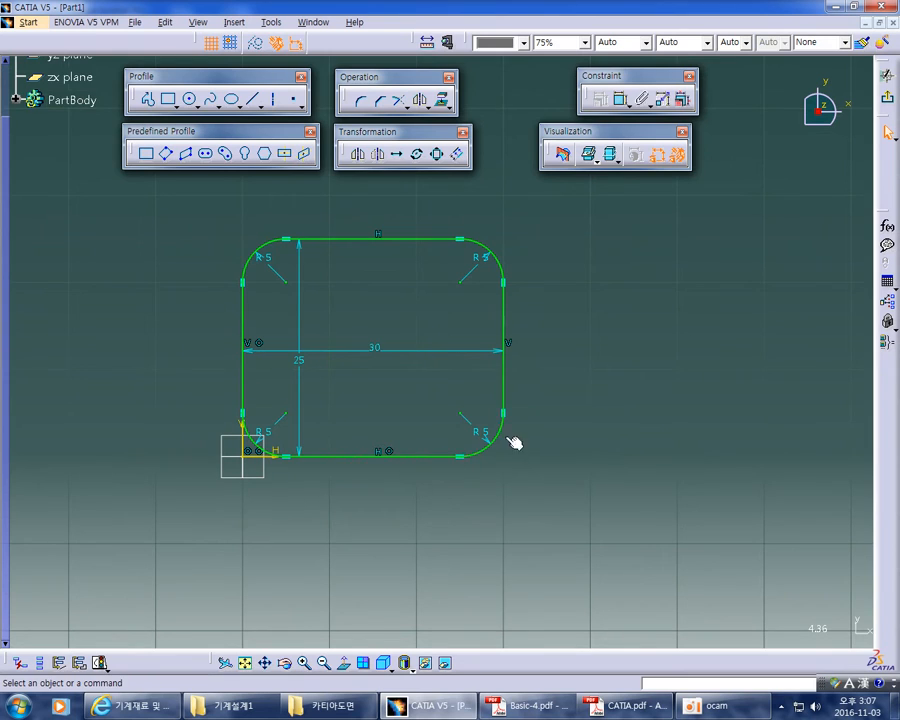
pyautogui.click(891, 23)
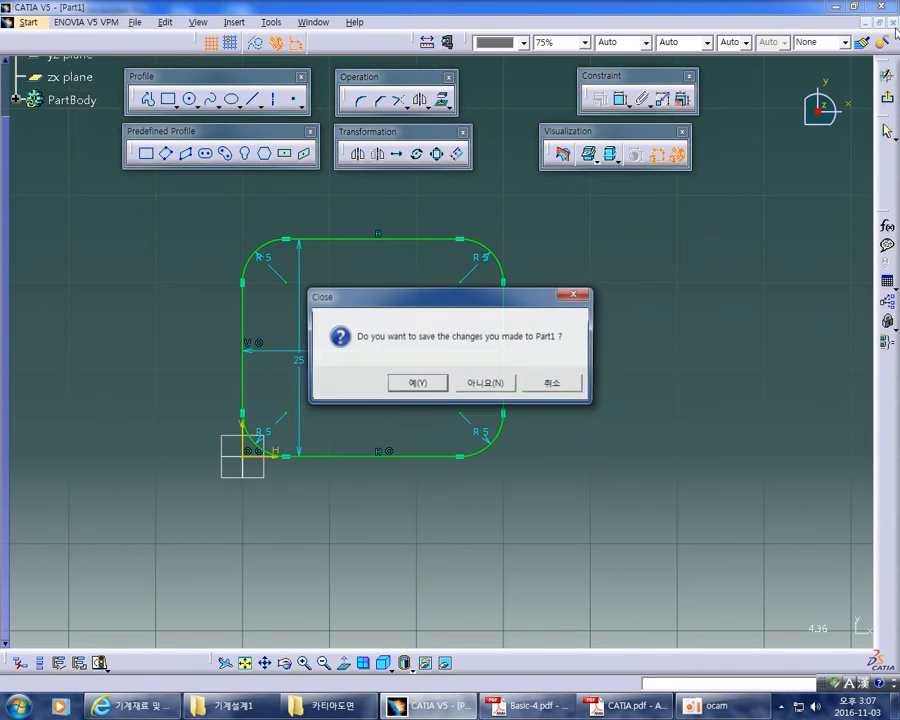
pyautogui.click(502, 388)
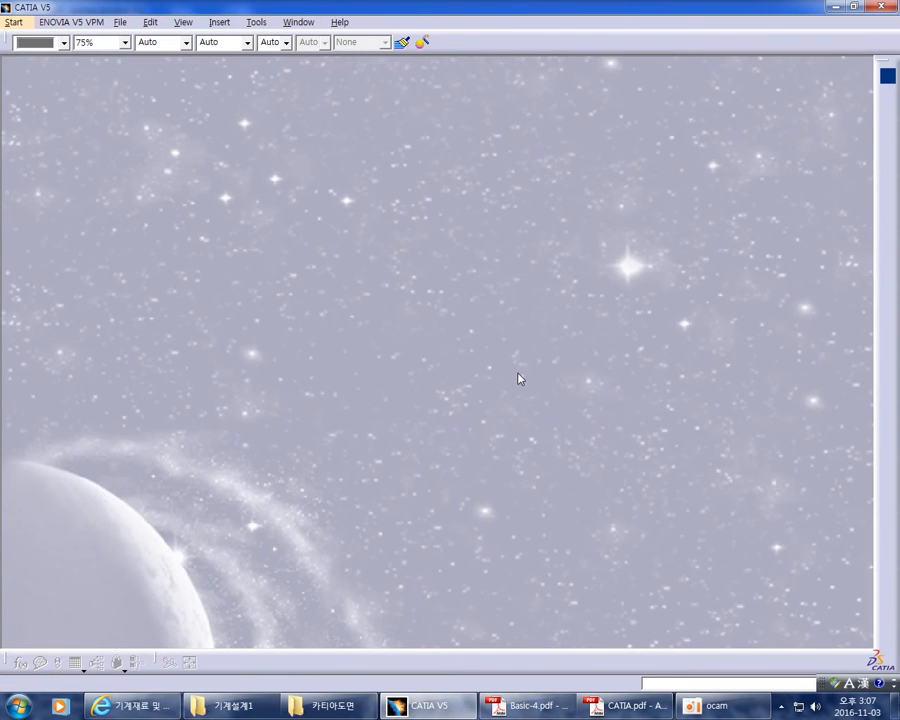
# Switch to Basic-4.pdf in Acrobat and pencil two slanted lines with dots and a circle with a horizontal diameter around figure 2
pyautogui.click(567, 710)
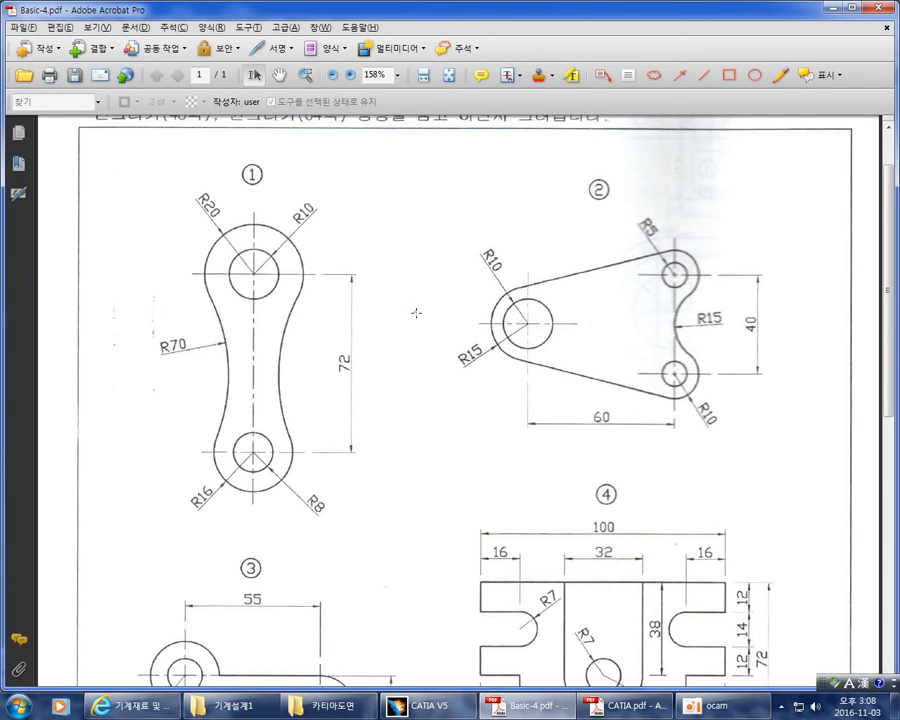
pyautogui.click(781, 76)
pyautogui.moveTo(458, 240); pyautogui.dragTo(421, 293)
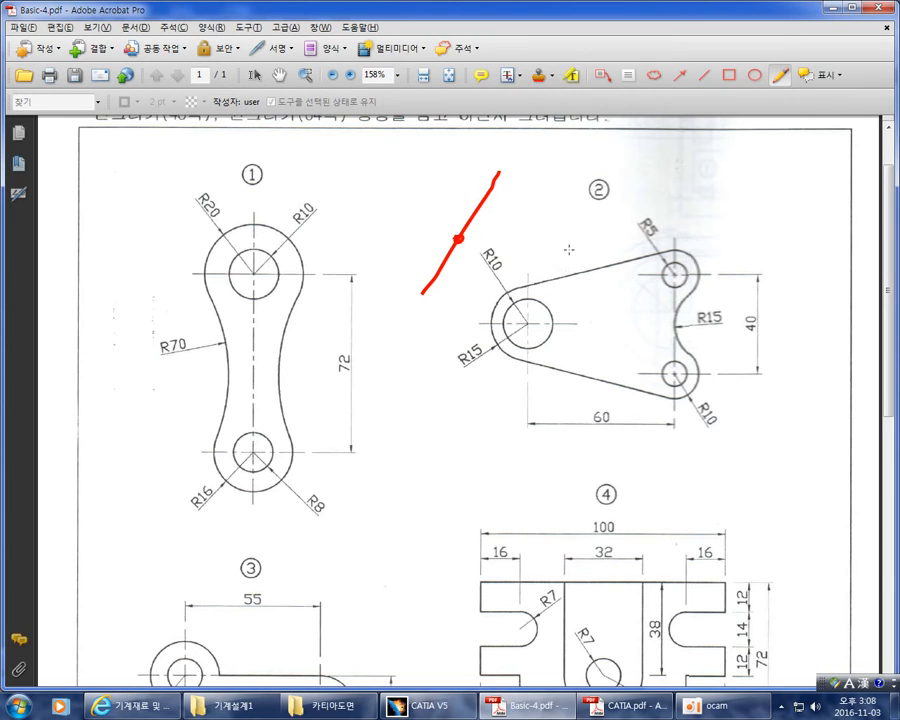
pyautogui.moveTo(570, 253); pyautogui.dragTo(589, 185)
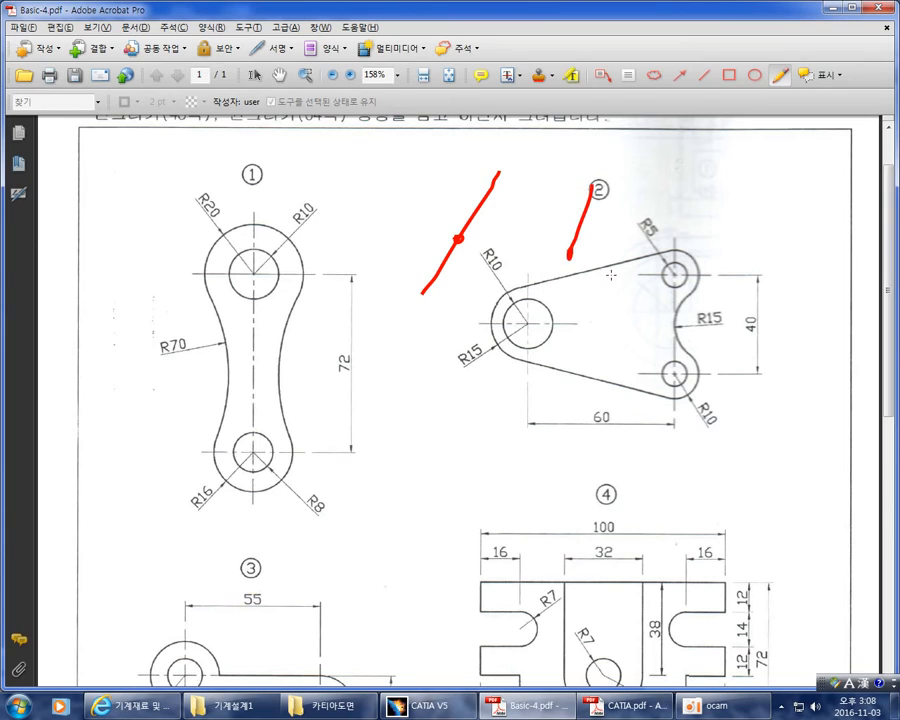
pyautogui.moveTo(700, 182)
pyautogui.mouseDown()
pyautogui.moveTo(686, 188)
pyautogui.moveTo(747, 303)
pyautogui.moveTo(722, 187)
pyautogui.moveTo(712, 180)
pyautogui.mouseUp()
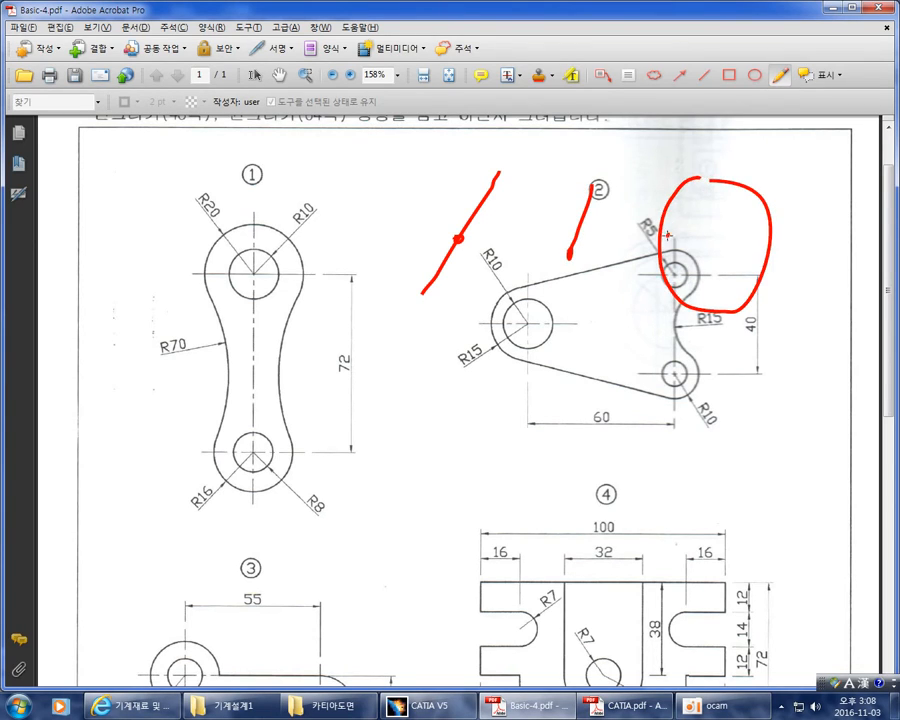
pyautogui.moveTo(757, 244); pyautogui.dragTo(778, 244)
pyautogui.moveTo(664, 241); pyautogui.dragTo(772, 242)
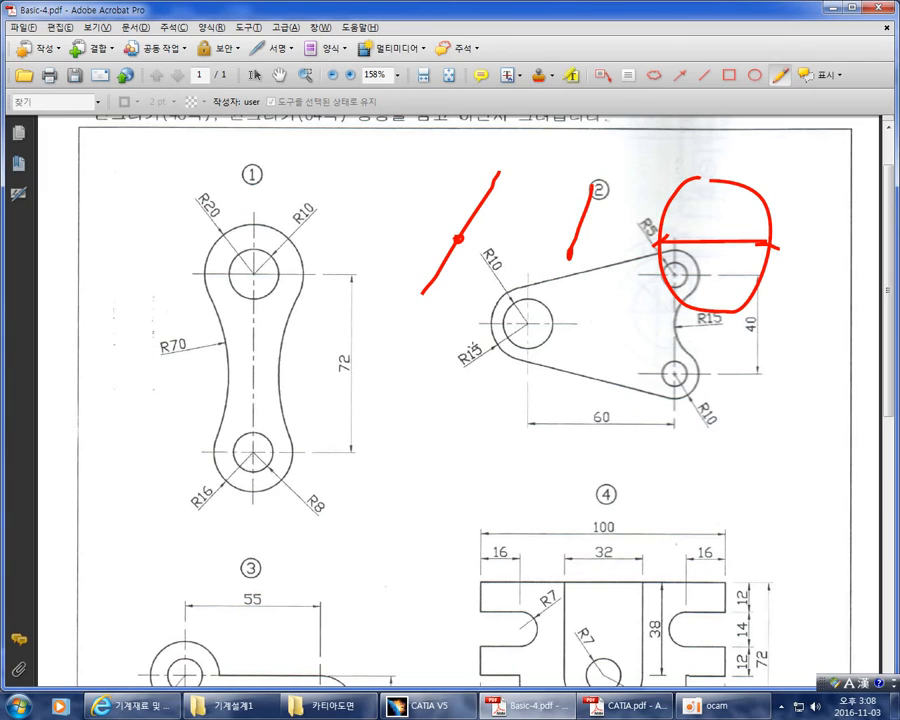
# Pencil three small point markers below figure 2's large hole and a freehand circle passing through them
pyautogui.moveTo(424, 377)
pyautogui.mouseDown()
pyautogui.moveTo(420, 386)
pyautogui.moveTo(425, 378)
pyautogui.mouseUp()
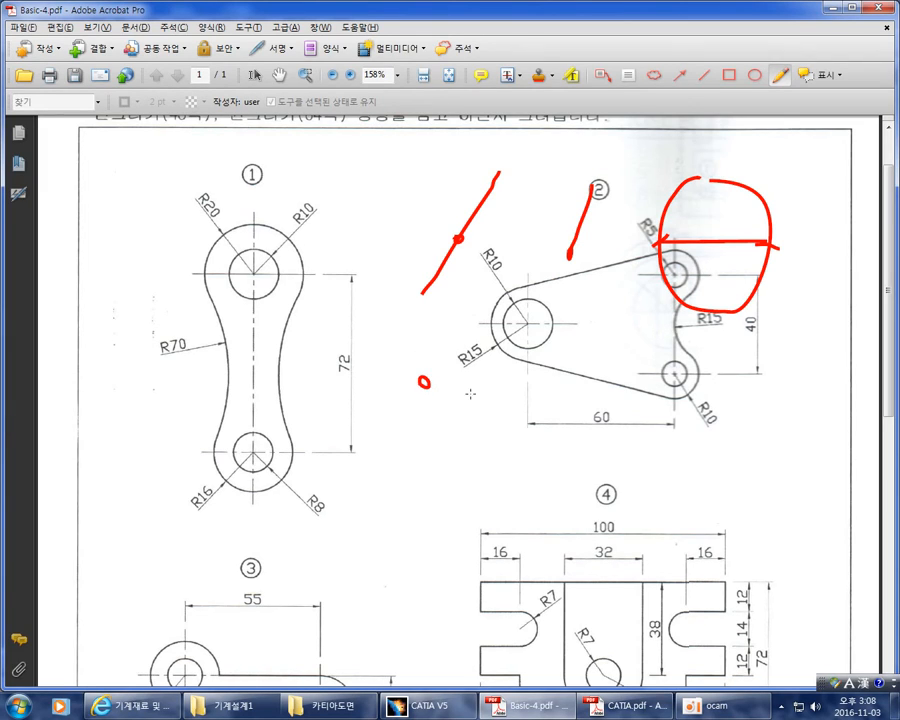
pyautogui.moveTo(497, 347); pyautogui.dragTo(496, 354)
pyautogui.moveTo(539, 450); pyautogui.dragTo(534, 459)
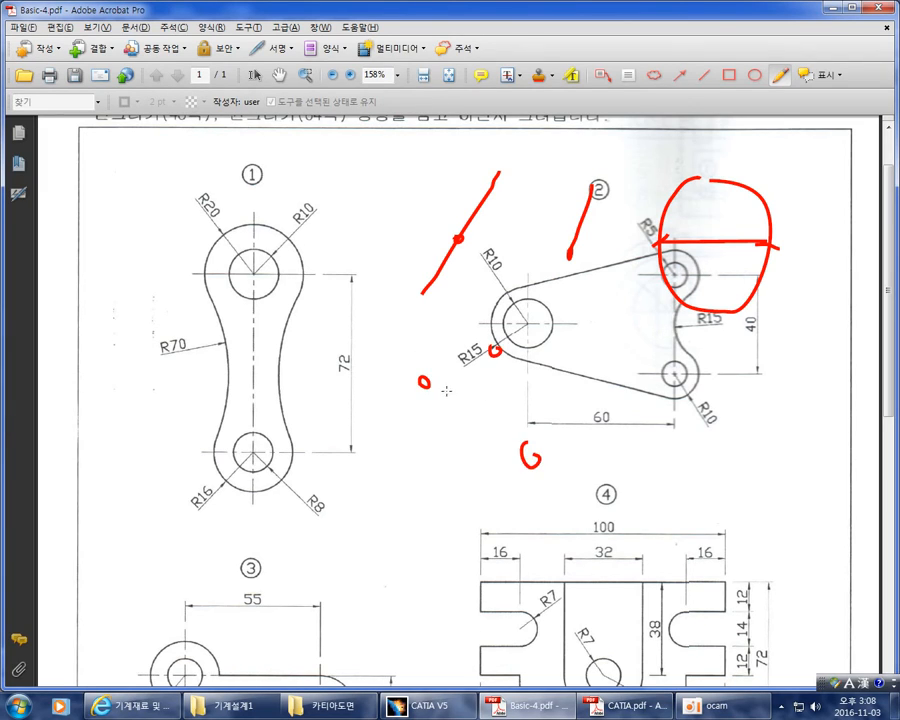
pyautogui.moveTo(424, 381)
pyautogui.mouseDown()
pyautogui.moveTo(468, 349)
pyautogui.moveTo(515, 372)
pyautogui.moveTo(522, 465)
pyautogui.moveTo(404, 463)
pyautogui.moveTo(421, 379)
pyautogui.mouseUp()
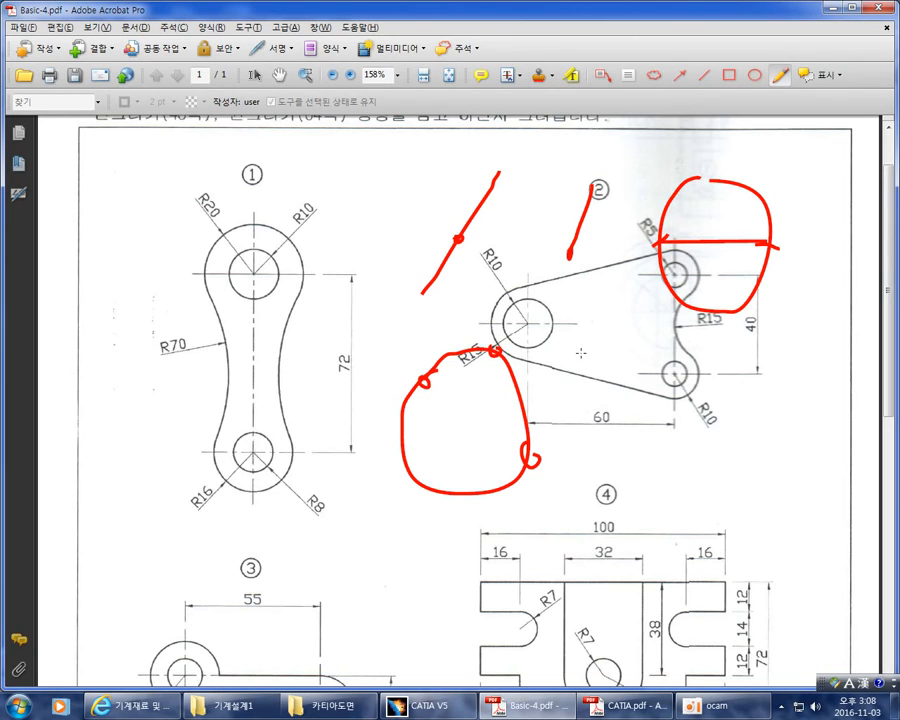
# Handwrite an underlined "ttR" over figure 2 and "ttt" over the top of figure 4 with the pencil
pyautogui.moveTo(588, 368)
pyautogui.mouseDown()
pyautogui.moveTo(610, 367)
pyautogui.moveTo(603, 423)
pyautogui.mouseUp()
pyautogui.moveTo(637, 373)
pyautogui.mouseDown()
pyautogui.moveTo(637, 398)
pyautogui.moveTo(652, 421)
pyautogui.moveTo(653, 383)
pyautogui.moveTo(669, 411)
pyautogui.moveTo(680, 389)
pyautogui.moveTo(696, 418)
pyautogui.mouseUp()
pyautogui.moveTo(597, 438); pyautogui.dragTo(655, 441)
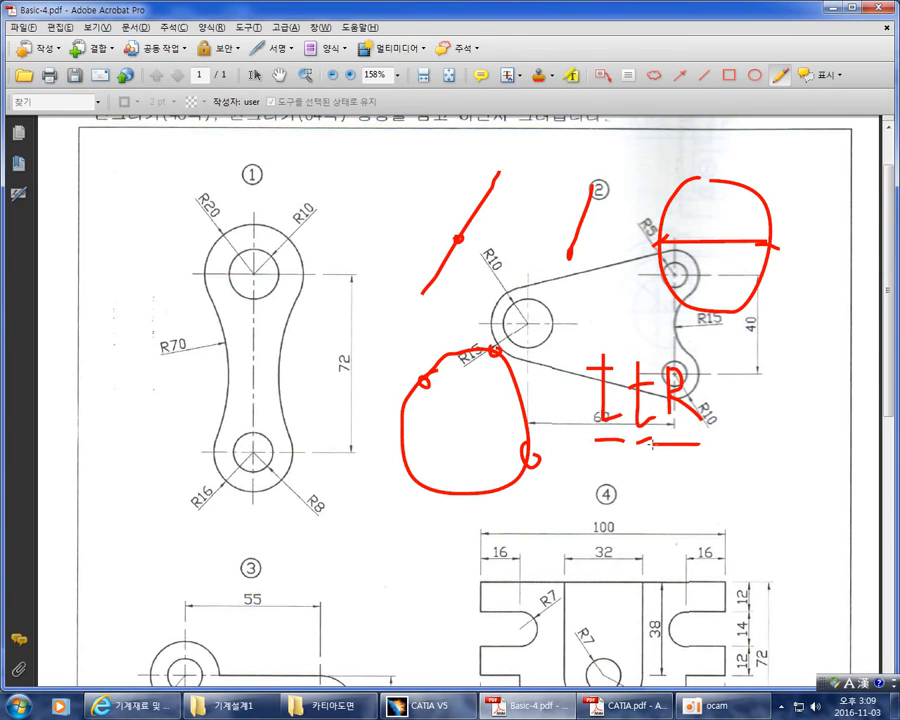
pyautogui.moveTo(629, 510)
pyautogui.mouseDown()
pyautogui.moveTo(629, 540)
pyautogui.moveTo(645, 553)
pyautogui.moveTo(647, 538)
pyautogui.moveTo(684, 553)
pyautogui.moveTo(692, 537)
pyautogui.moveTo(731, 548)
pyautogui.moveTo(706, 553)
pyautogui.mouseUp()
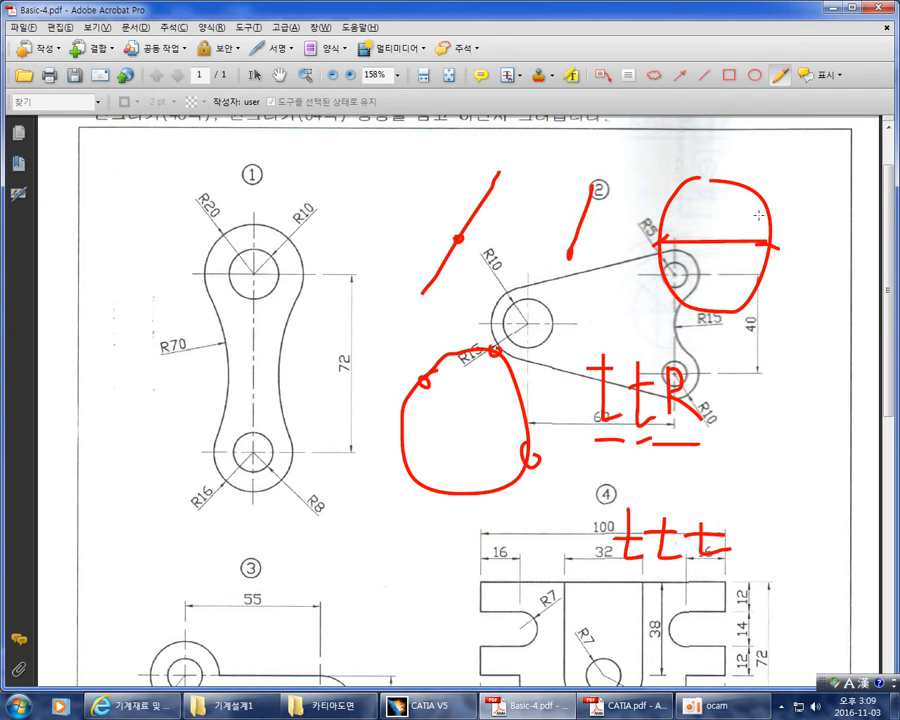
# Undo all the red pencil markings on the Basic-4.pdf drawing
pyautogui.moveTo(689, 712)
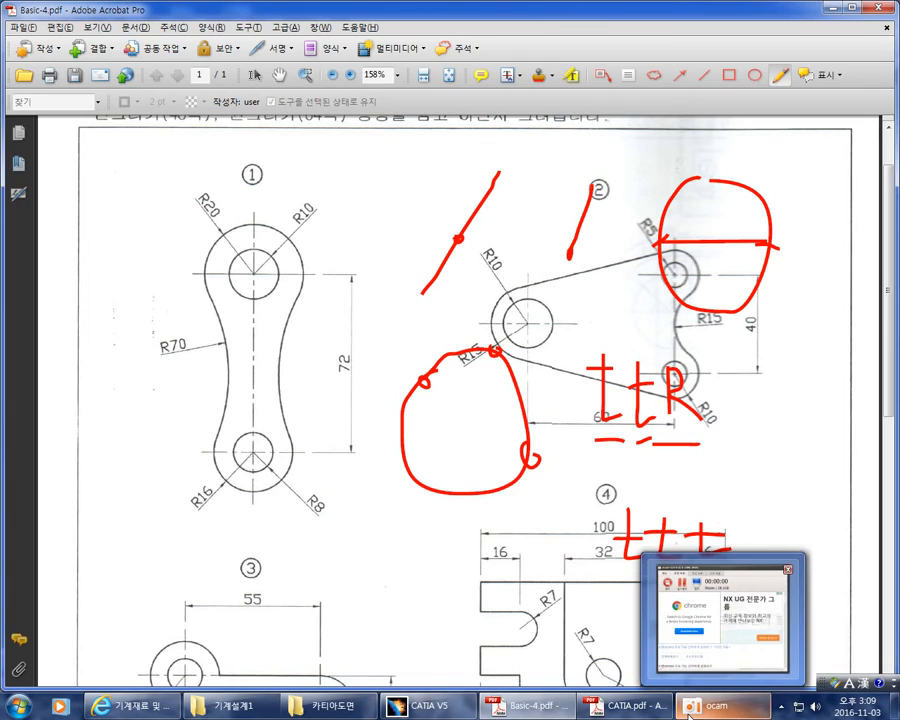
pyautogui.hotkey('ctrl', 'z')
pyautogui.hotkey('ctrl', 'z')
pyautogui.hotkey('ctrl', 'z')
pyautogui.hotkey('ctrl', 'z')
pyautogui.hotkey('ctrl', 'z')
pyautogui.hotkey('ctrl', 'z')
pyautogui.hotkey('ctrl', 'z')
pyautogui.hotkey('ctrl', 'z')
pyautogui.hotkey('ctrl', 'z')
pyautogui.hotkey('ctrl', 'z')
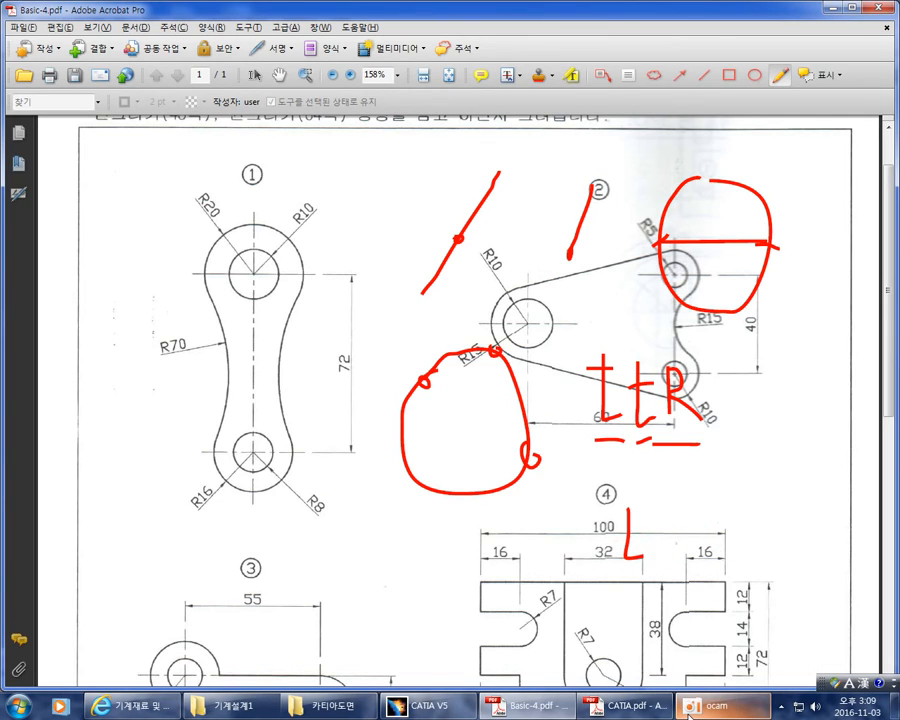
pyautogui.hotkey('ctrl', 'z')
pyautogui.hotkey('ctrl', 'z')
pyautogui.hotkey('ctrl', 'z')
pyautogui.hotkey('ctrl', 'z')
pyautogui.hotkey('ctrl', 'z')
pyautogui.hotkey('ctrl', 'z')
pyautogui.hotkey('ctrl', 'z')
pyautogui.hotkey('ctrl', 'z')
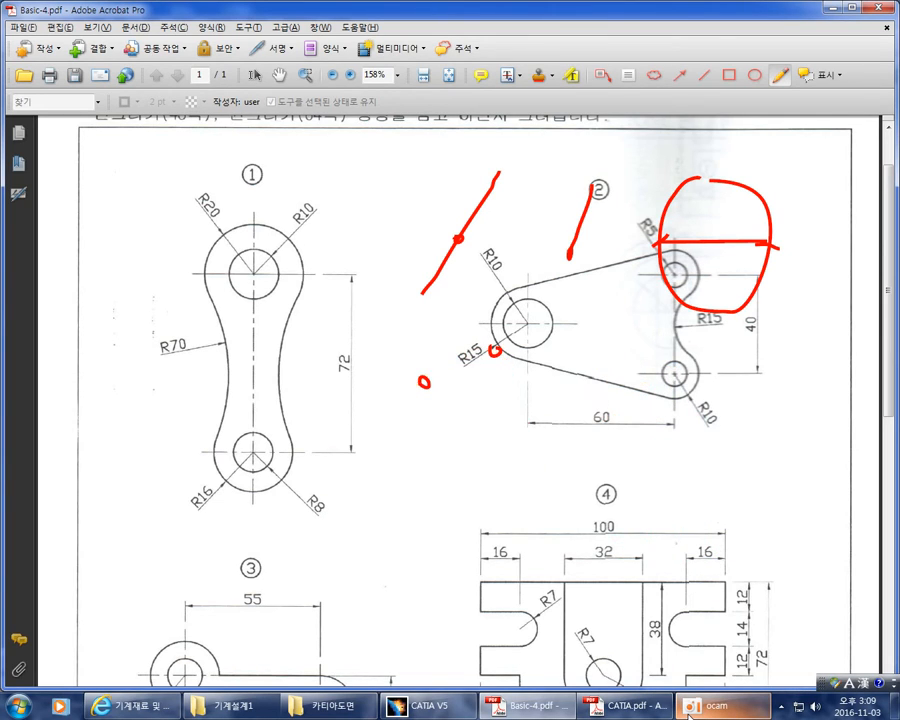
pyautogui.hotkey('ctrl', 'z')
pyautogui.hotkey('ctrl', 'z')
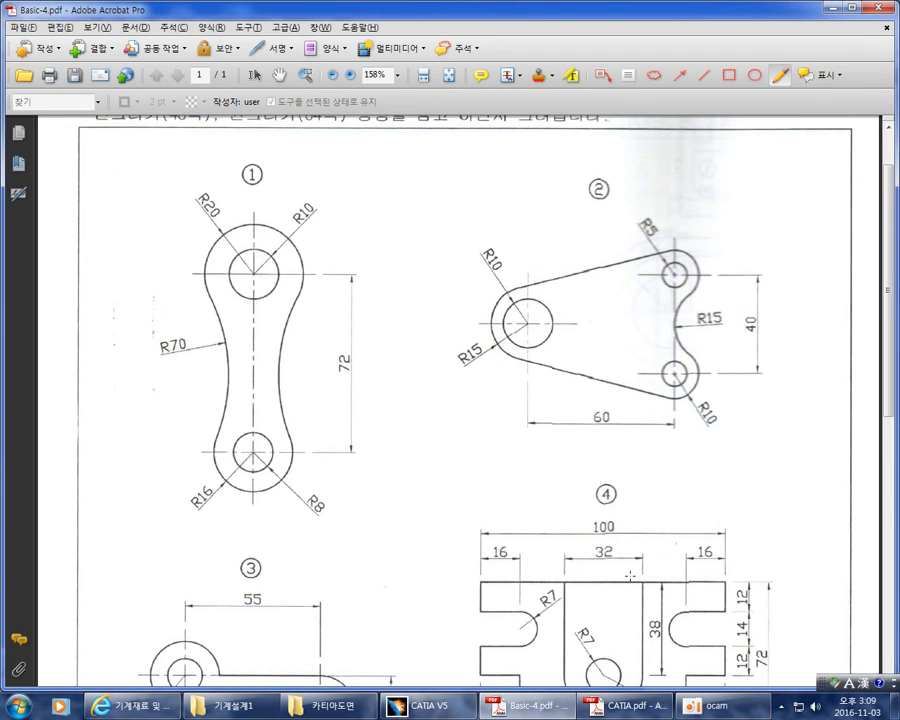
# Switch back to CATIA and create a new part document named basic1
pyautogui.click(545, 706)
pyautogui.click(119, 22)
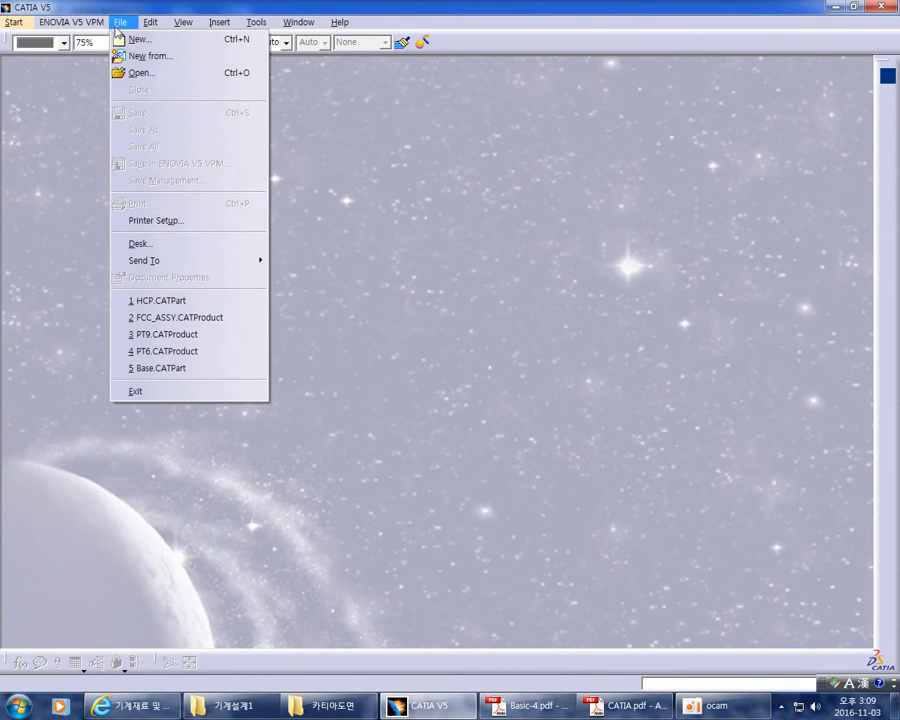
pyautogui.click(128, 40)
pyautogui.write('p')
pyautogui.press('Return')
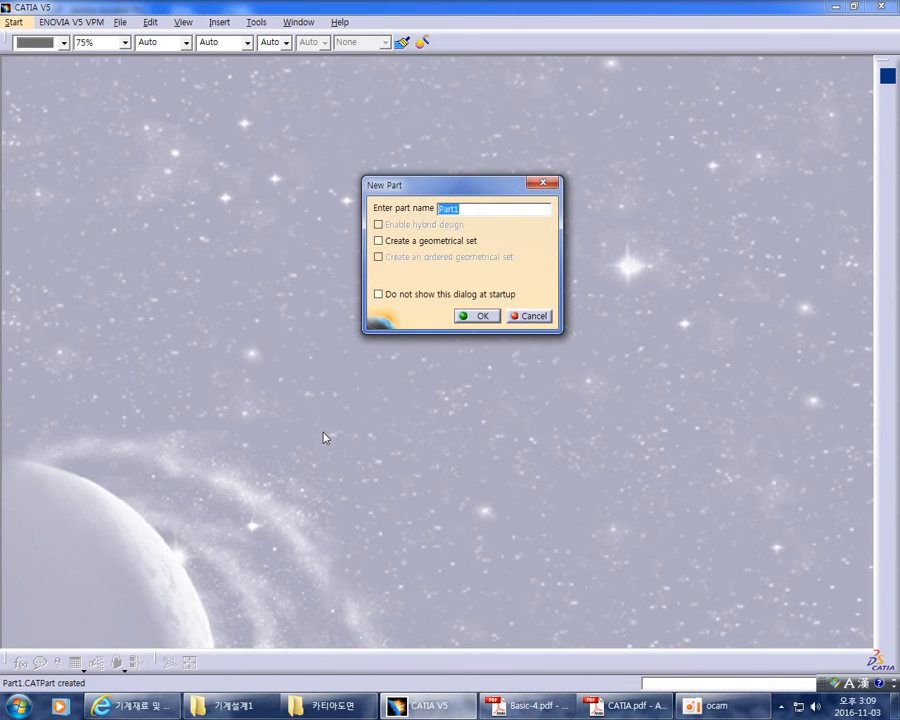
pyautogui.write('basic1')
pyautogui.press('Return')
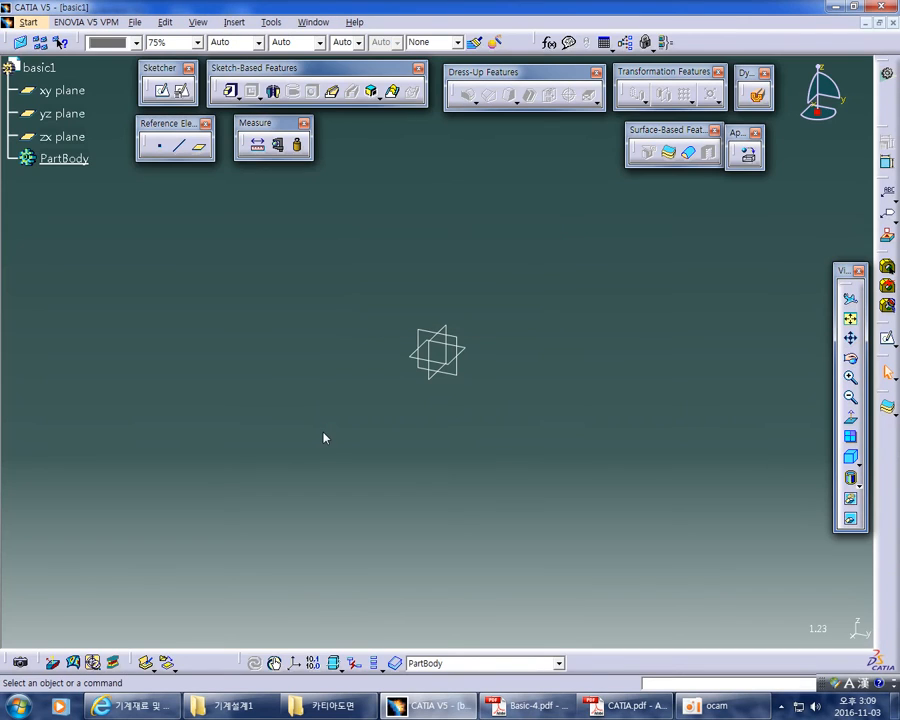
# Start a new sketch on the xy plane of the basic1 part
pyautogui.moveTo(440, 471)
pyautogui.mouseDown(button='middle')
pyautogui.moveTo(442, 459)
pyautogui.moveTo(448, 464)
pyautogui.mouseUp(button='middle')
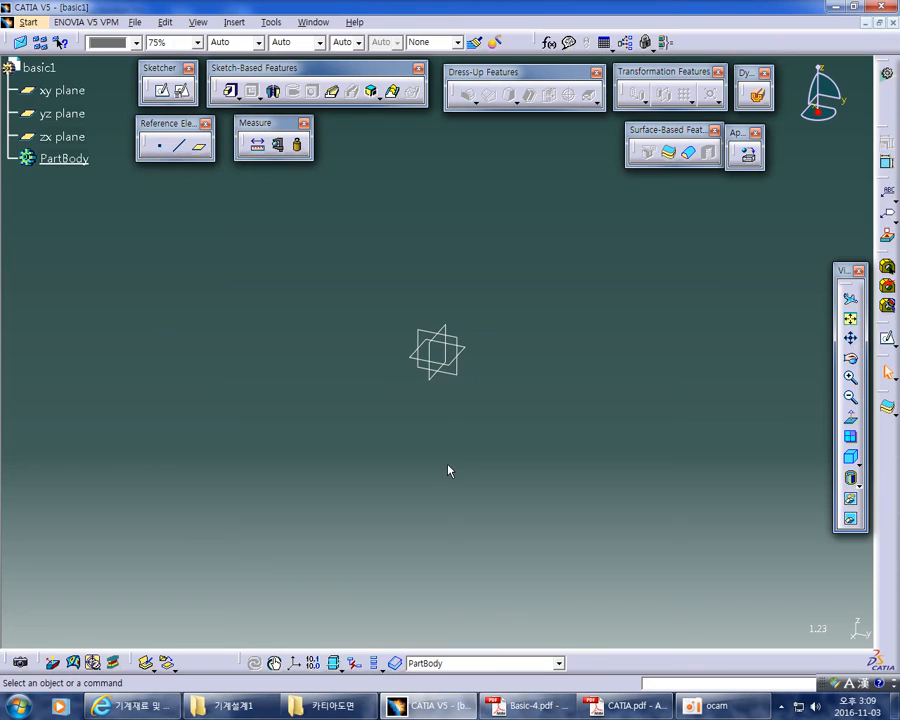
pyautogui.click(64, 92)
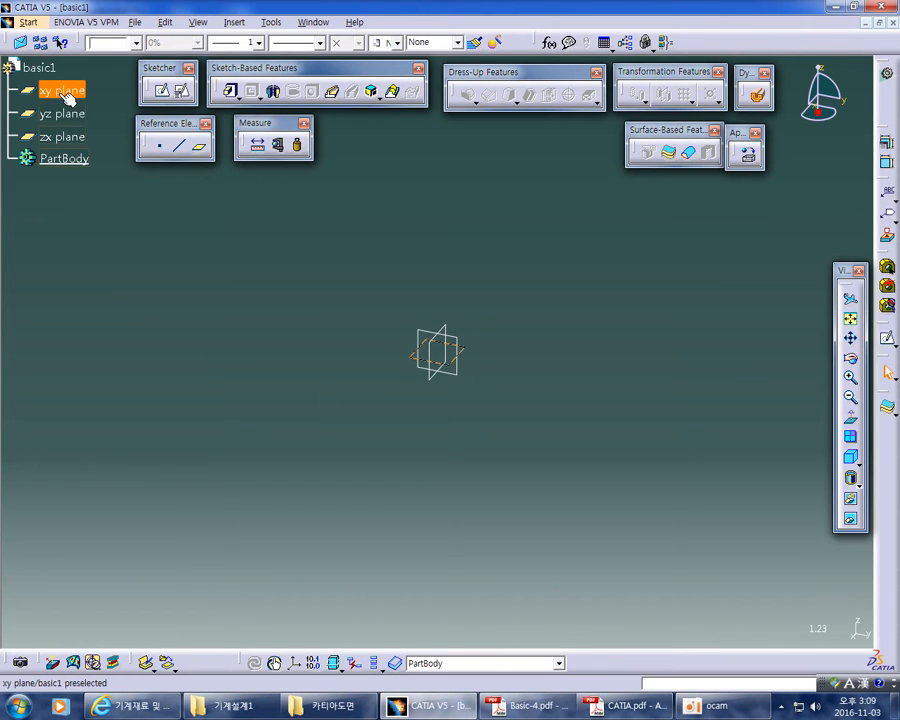
pyautogui.click(162, 92)
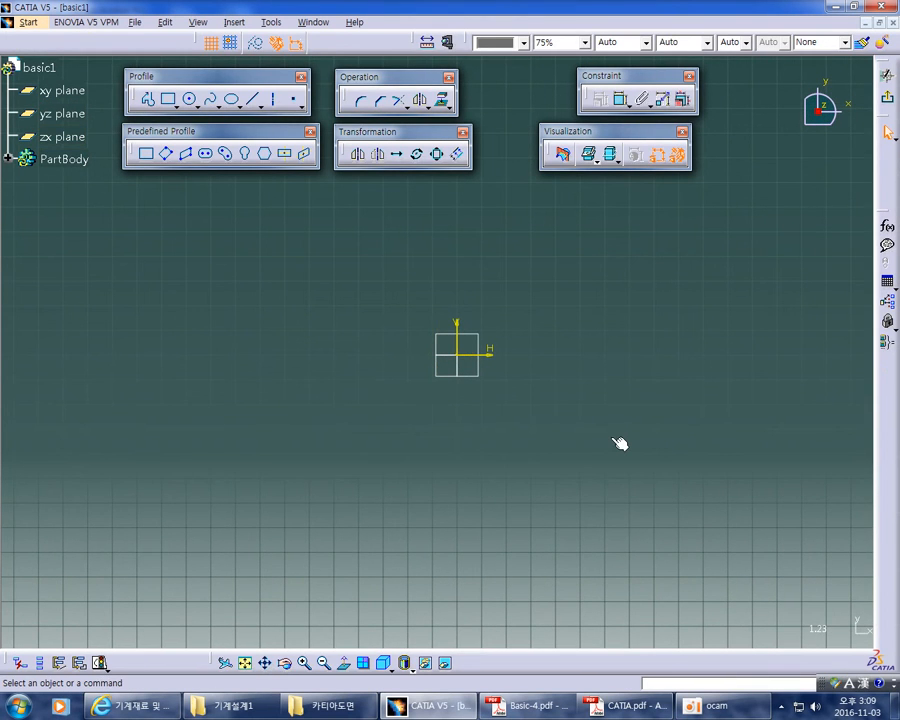
pyautogui.moveTo(614, 438); pyautogui.dragTo(620, 394, button='middle')
pyautogui.moveTo(652, 439); pyautogui.dragTo(612, 449, button='middle')
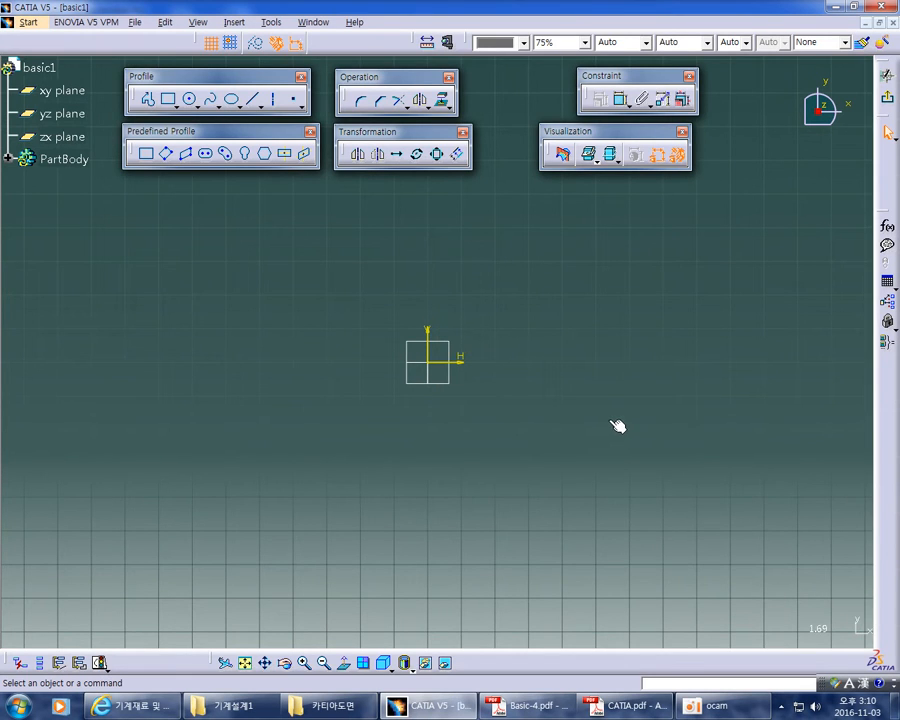
pyautogui.moveTo(617, 426)
pyautogui.mouseDown(button='middle')
pyautogui.moveTo(588, 430)
pyautogui.moveTo(595, 441)
pyautogui.mouseUp(button='middle')
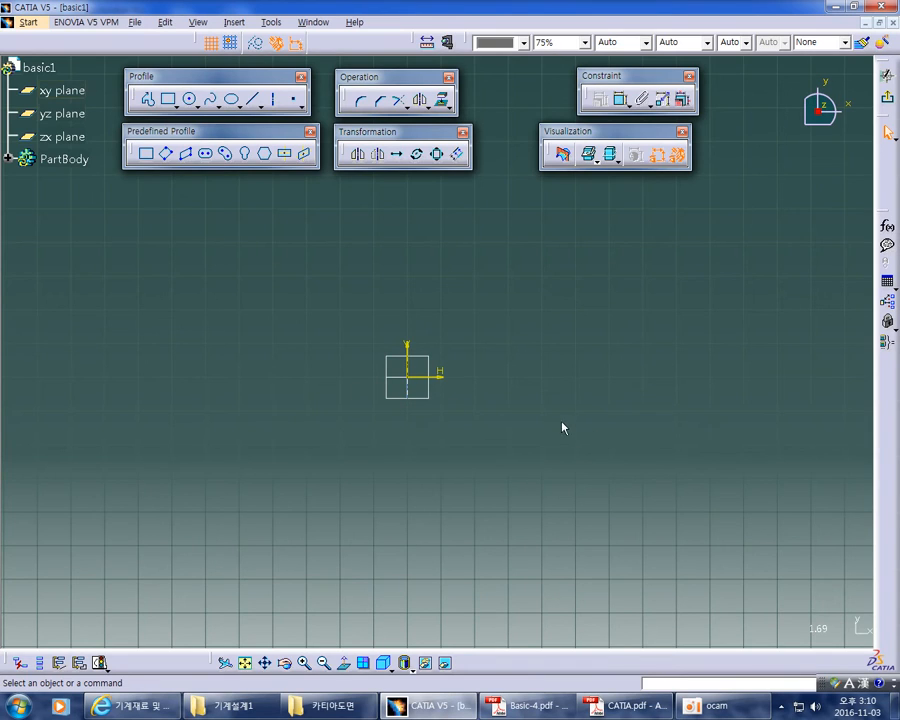
pyautogui.moveTo(562, 424); pyautogui.dragTo(547, 434, button='middle')
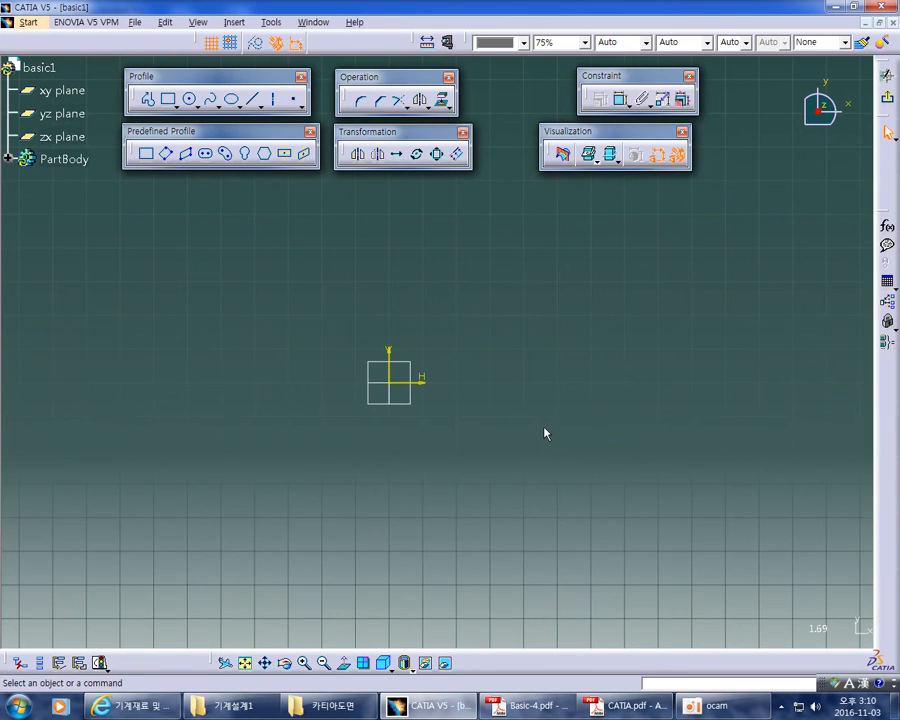
# Sketch a rectangle about 72 mm wide and 52 mm high, with its lower-left corner on the sketch origin
pyautogui.moveTo(685, 450); pyautogui.dragTo(660, 460, button='middle')
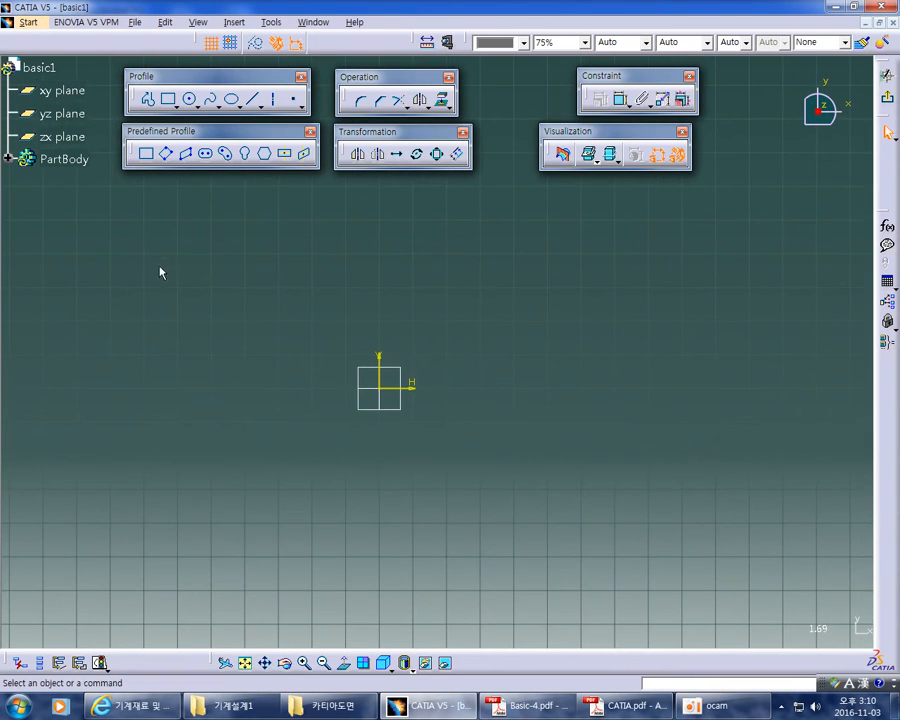
pyautogui.click(146, 153)
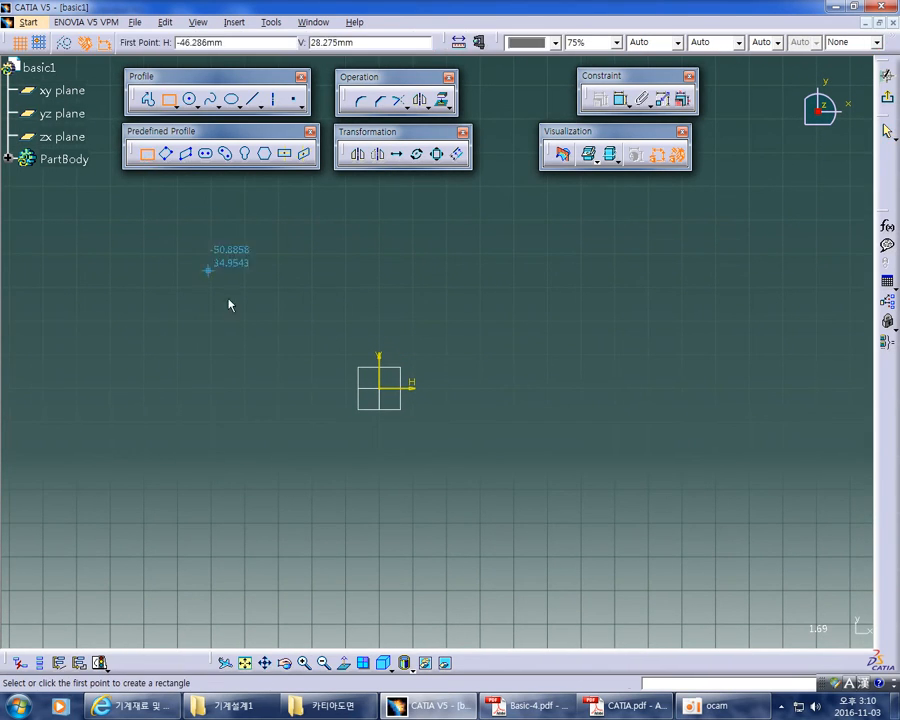
pyautogui.click(379, 388)
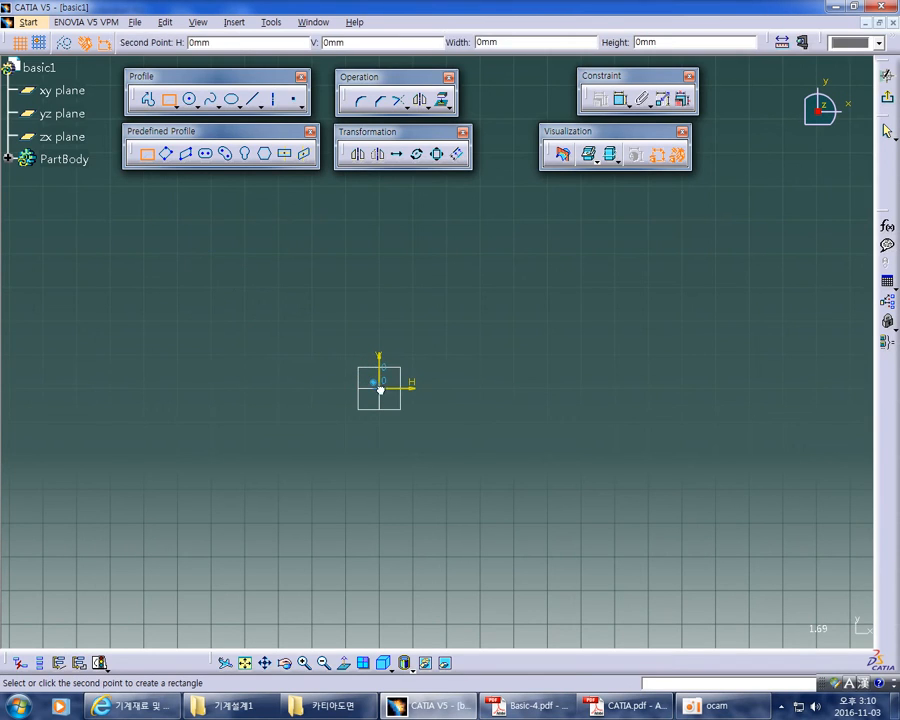
pyautogui.click(622, 212)
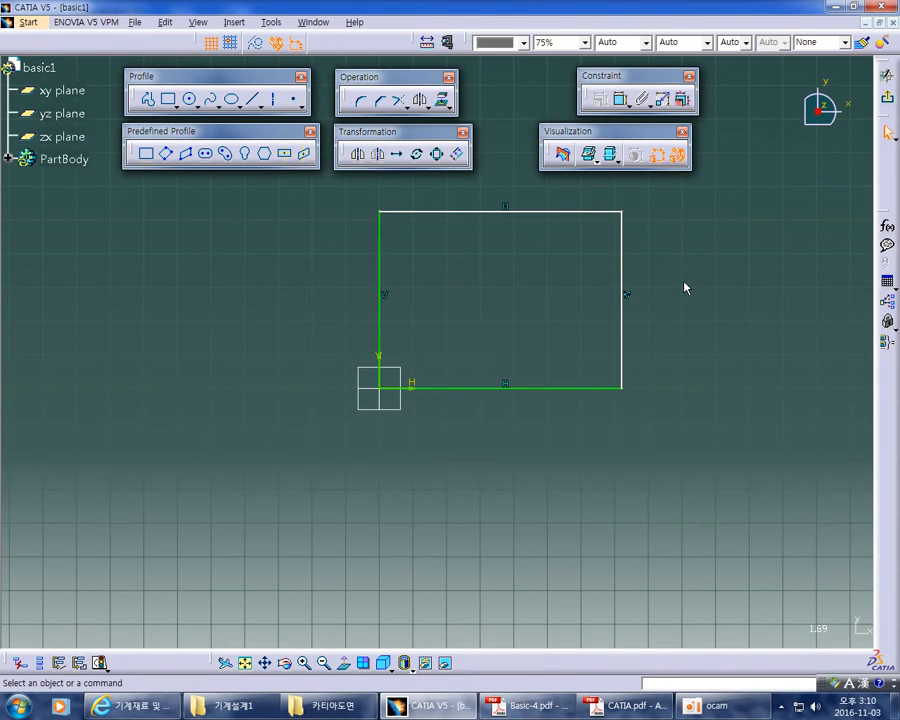
# Dimension the rectangle's height beside its right edge and its width above the top edge
pyautogui.moveTo(684, 289); pyautogui.dragTo(674, 320, button='middle')
pyautogui.click(620, 99)
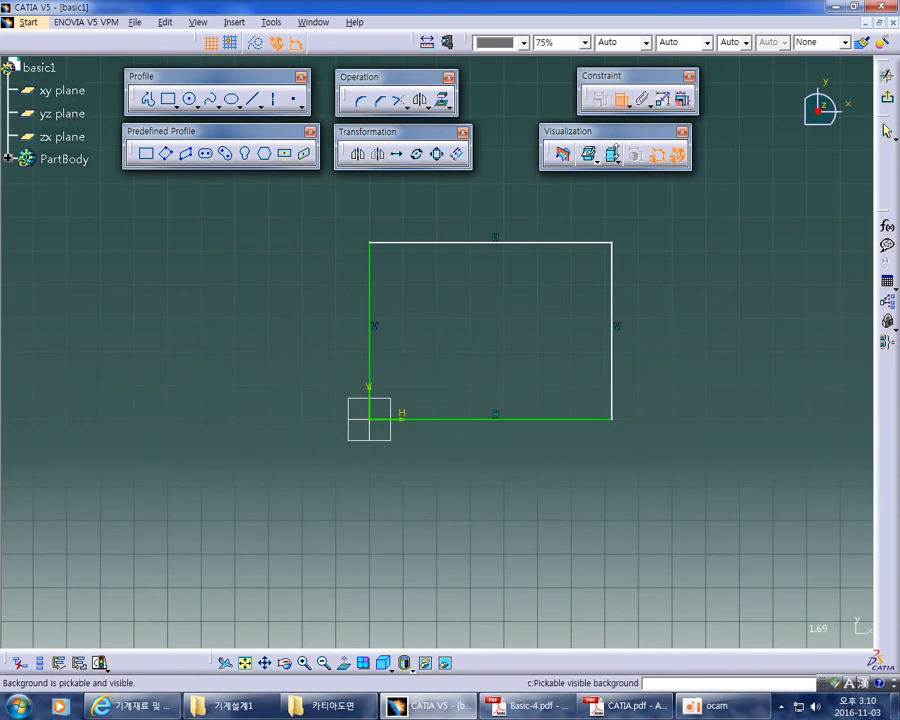
pyautogui.click(613, 257)
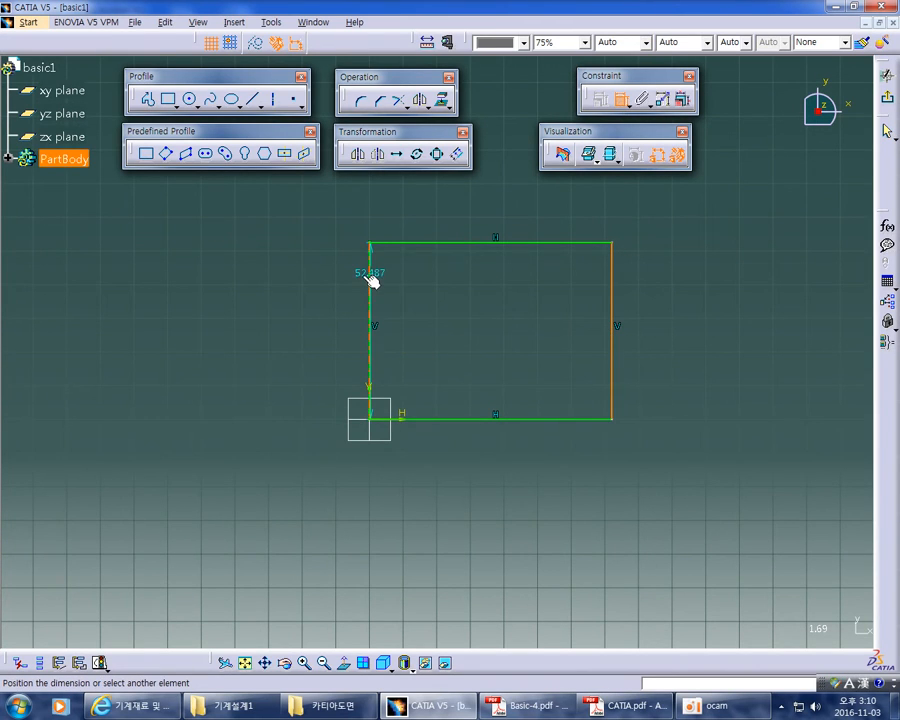
pyautogui.click(663, 332)
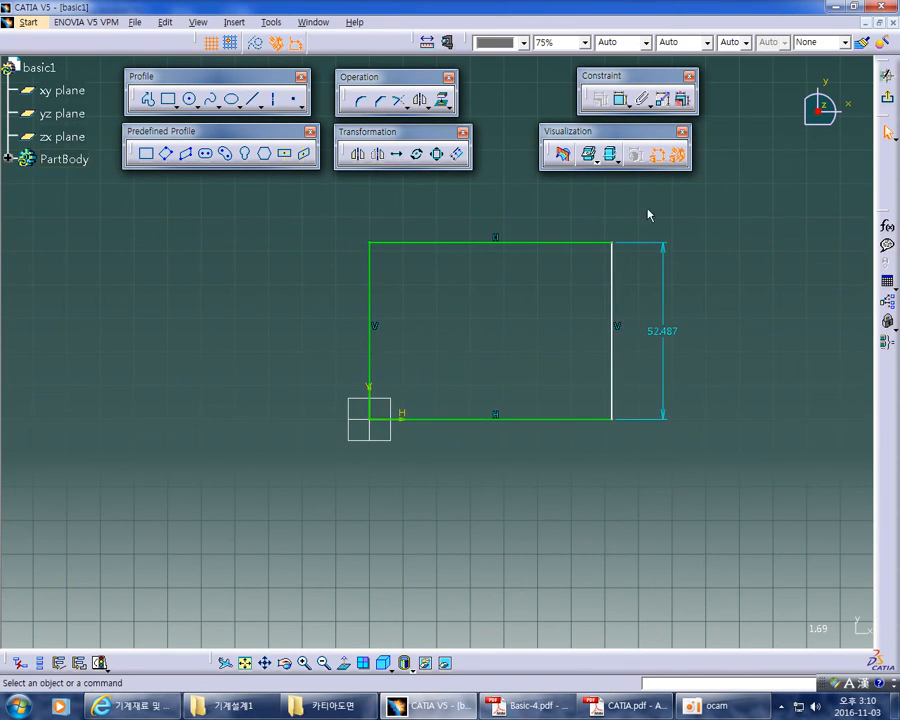
pyautogui.click(620, 99)
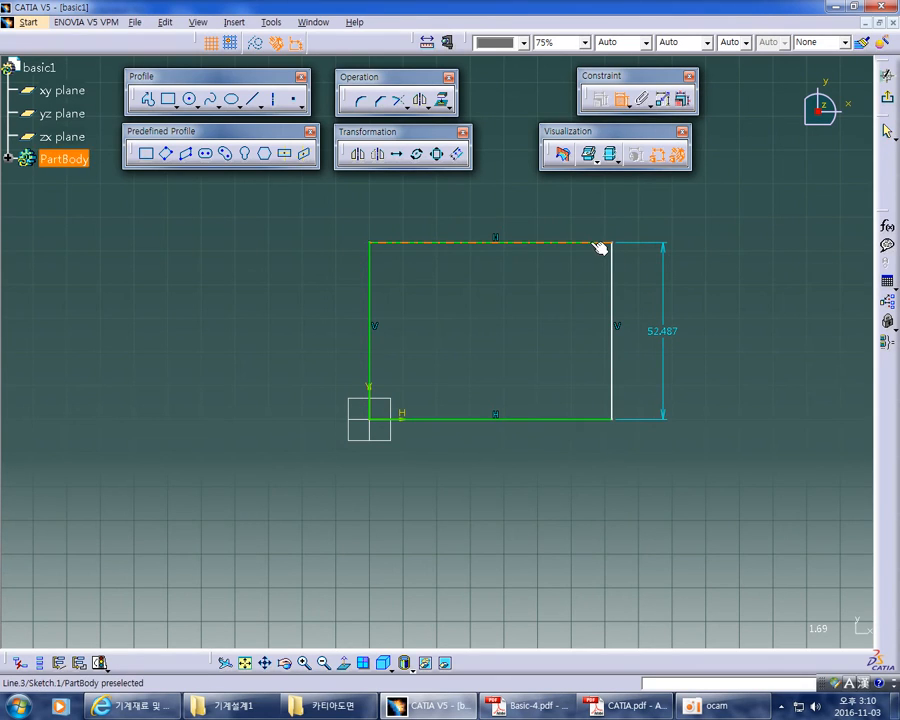
pyautogui.click(614, 272)
pyautogui.click(371, 295)
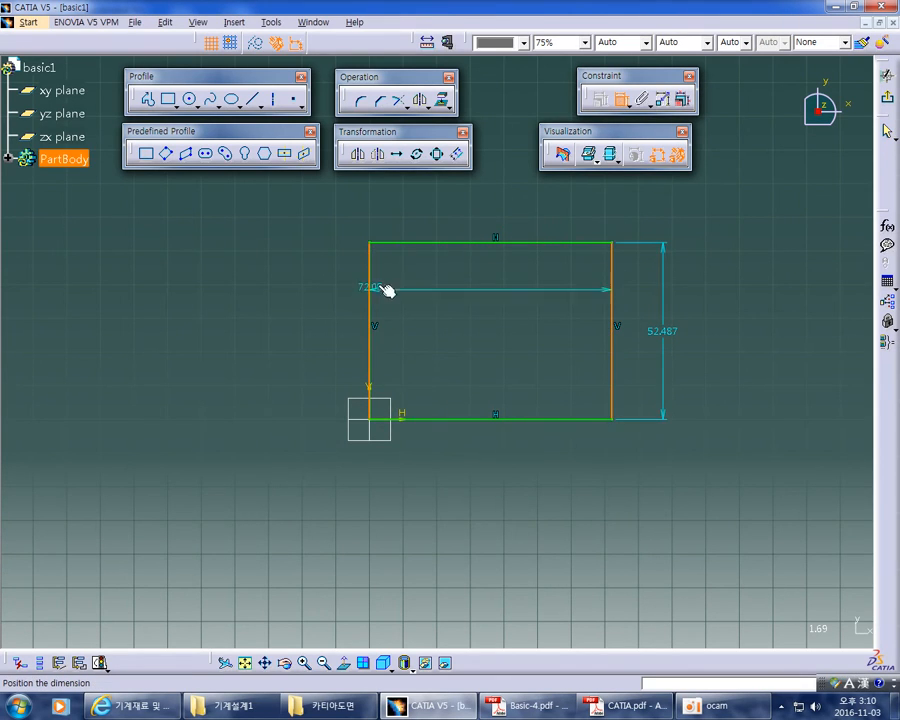
pyautogui.click(503, 190)
pyautogui.click(497, 187)
pyautogui.write('70')
pyautogui.press('Return')
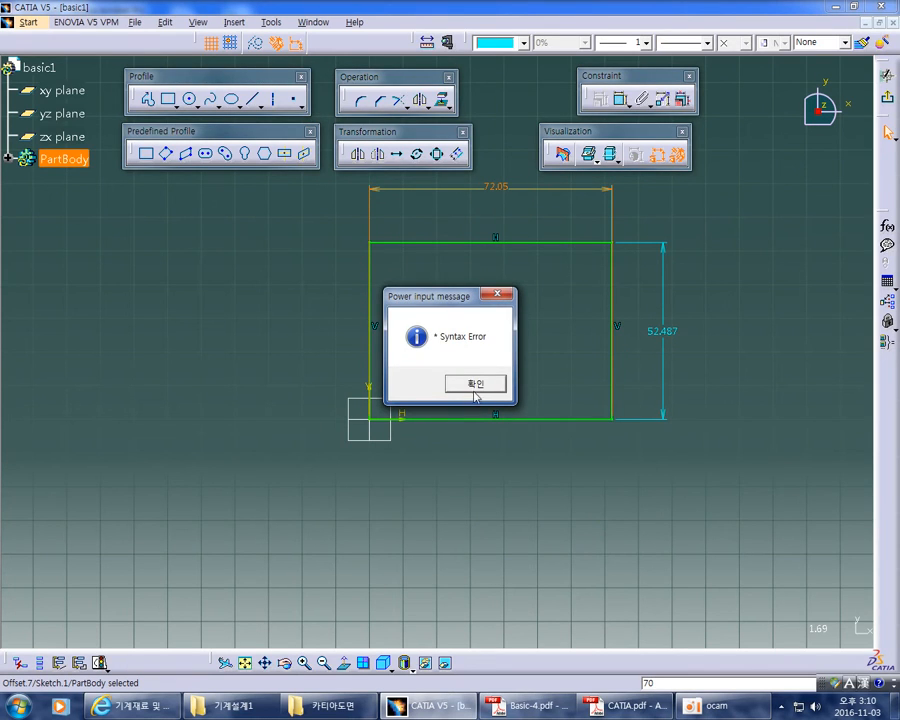
pyautogui.click(475, 384)
# Set the rectangle's width to 70 mm and its height to 50 mm
pyautogui.doubleClick(497, 189)
pyautogui.write('7')
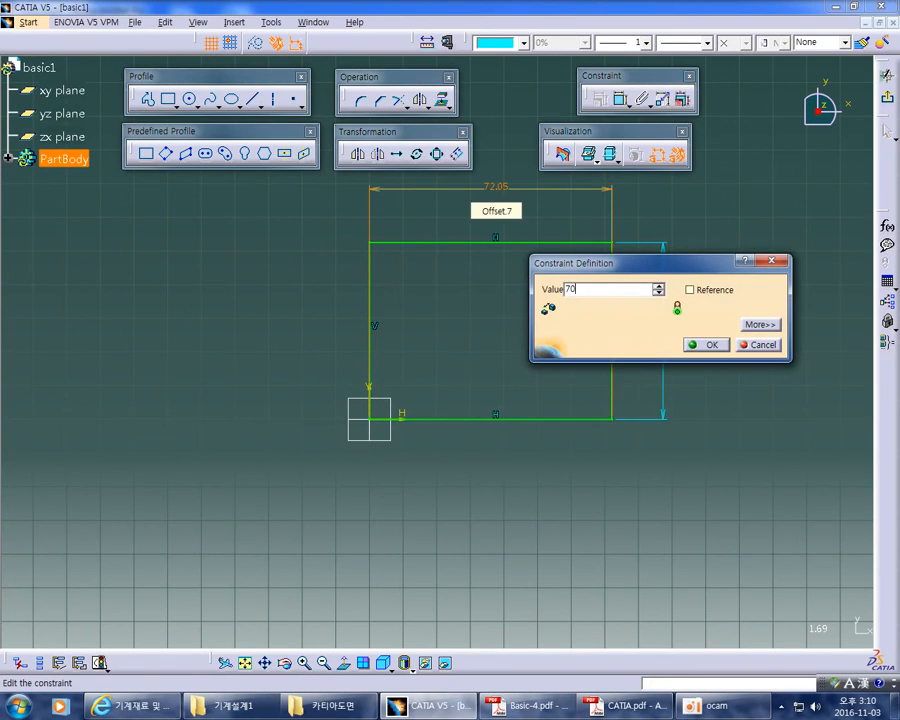
pyautogui.write('0')
pyautogui.press('Return')
pyautogui.doubleClick(660, 328)
pyautogui.write('50')
pyautogui.press('Return')
# Sketch a circle about 13 mm in diameter inside the rectangle, slightly above and right of its middle
pyautogui.moveTo(711, 353)
pyautogui.mouseDown(button='middle')
pyautogui.moveTo(679, 392)
pyautogui.moveTo(683, 386)
pyautogui.mouseUp(button='middle')
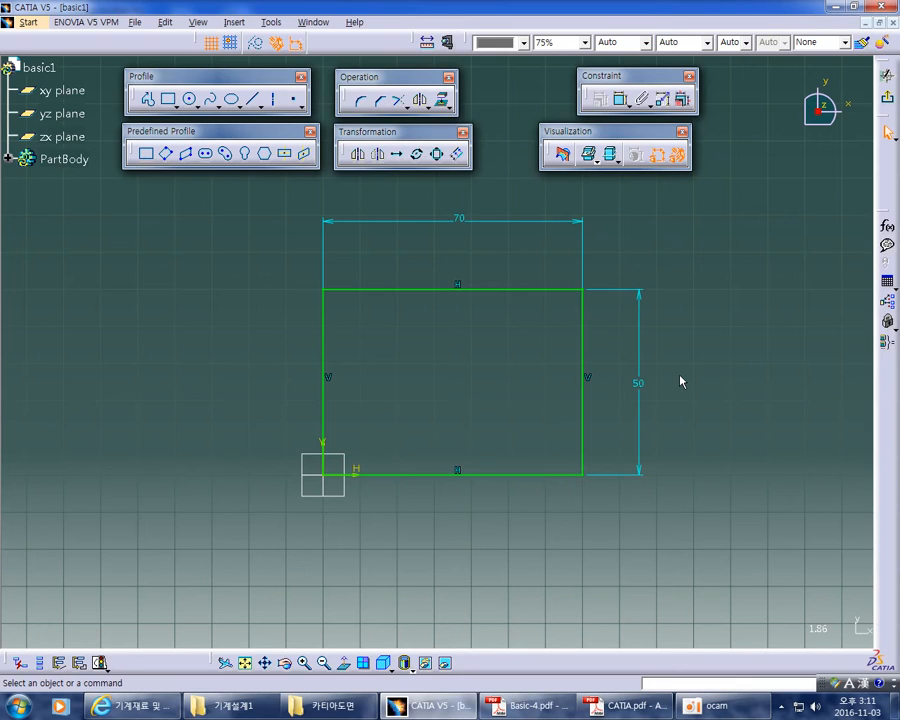
pyautogui.moveTo(689, 380)
pyautogui.mouseDown(button='middle')
pyautogui.moveTo(665, 422)
pyautogui.moveTo(660, 399)
pyautogui.mouseUp(button='middle')
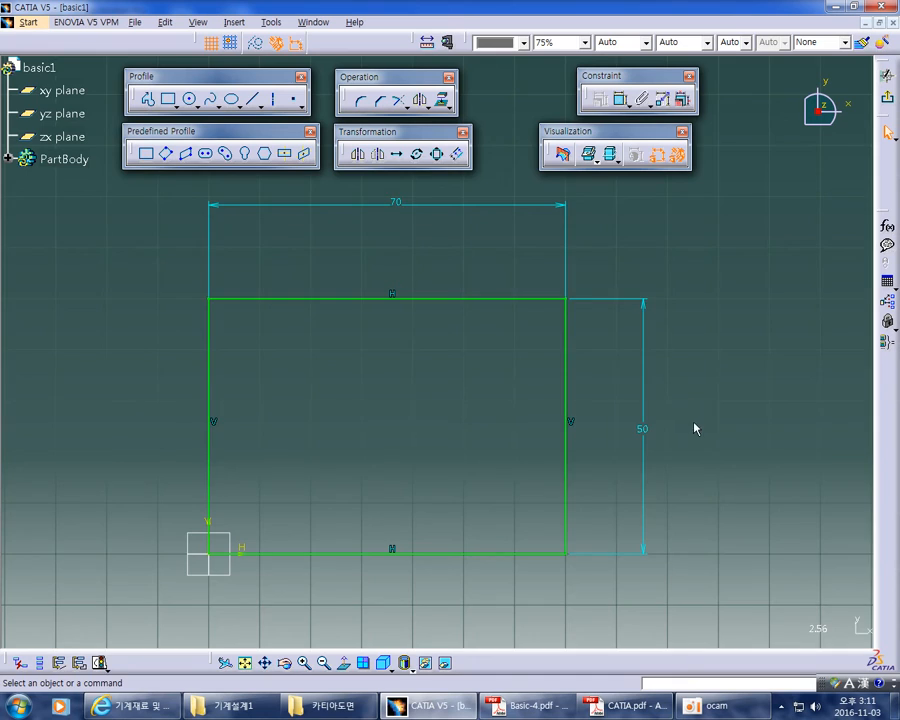
pyautogui.moveTo(695, 428); pyautogui.dragTo(670, 403, button='middle')
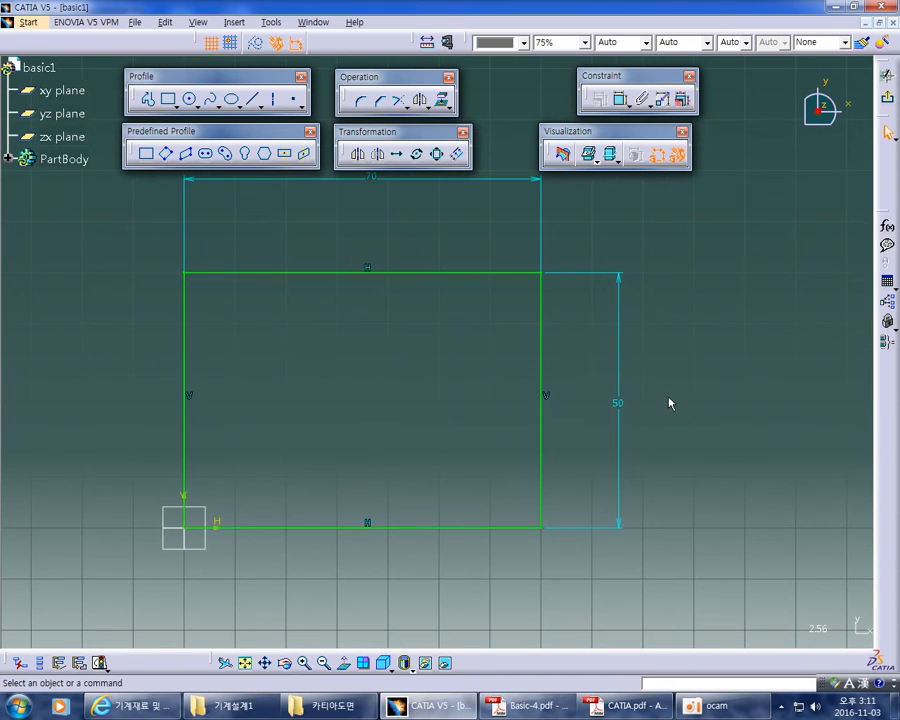
pyautogui.click(190, 99)
pyautogui.click(423, 366)
pyautogui.click(432, 399)
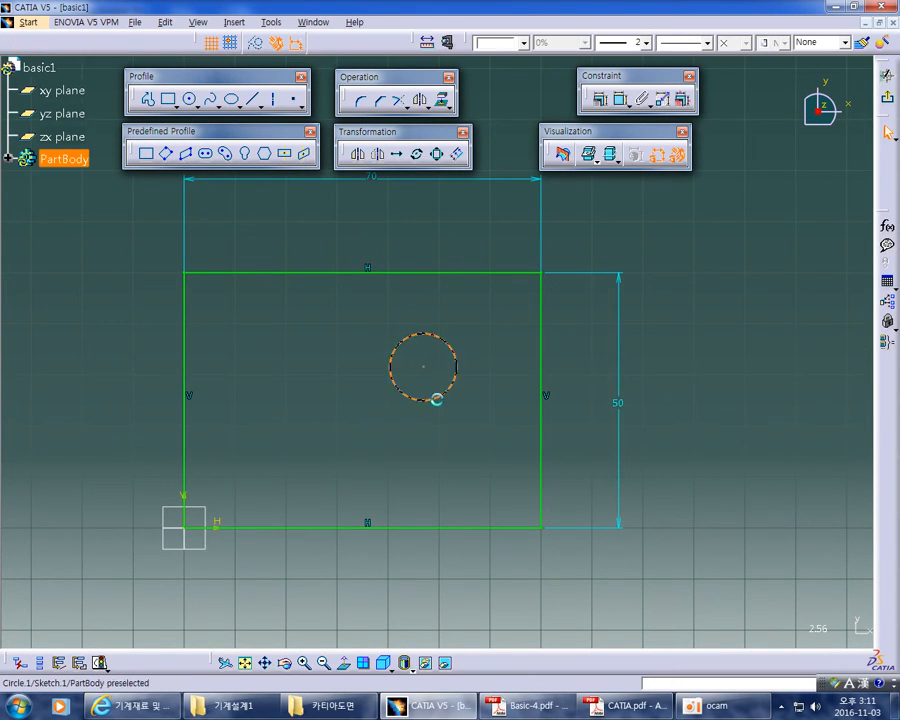
# Dimension the circle and change its constraint from a diameter to a radius dimension
pyautogui.click(620, 99)
pyautogui.click(438, 424)
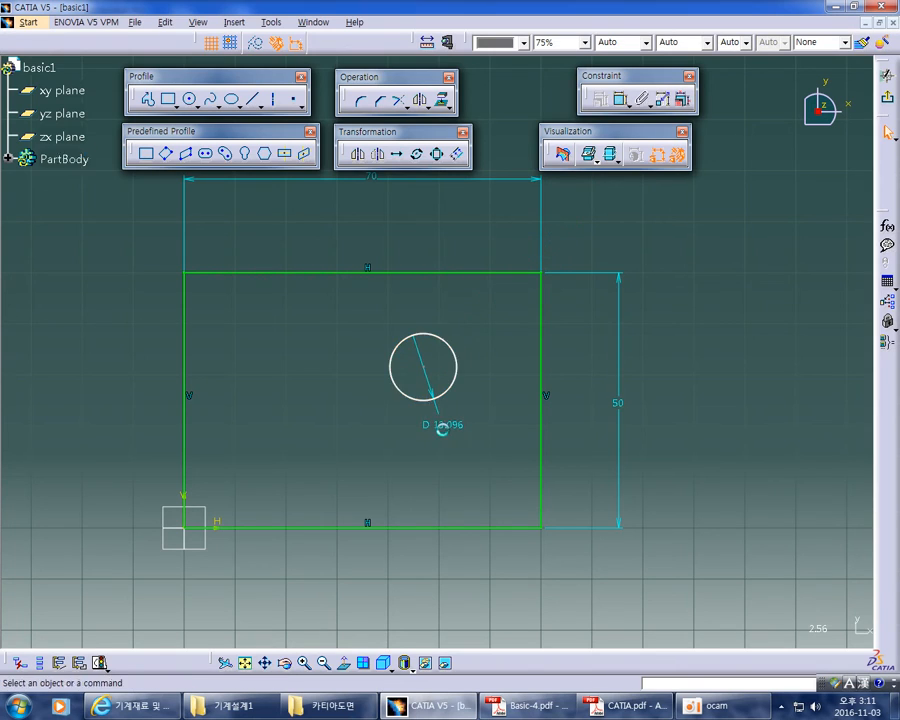
pyautogui.doubleClick(452, 423)
pyautogui.click(606, 323)
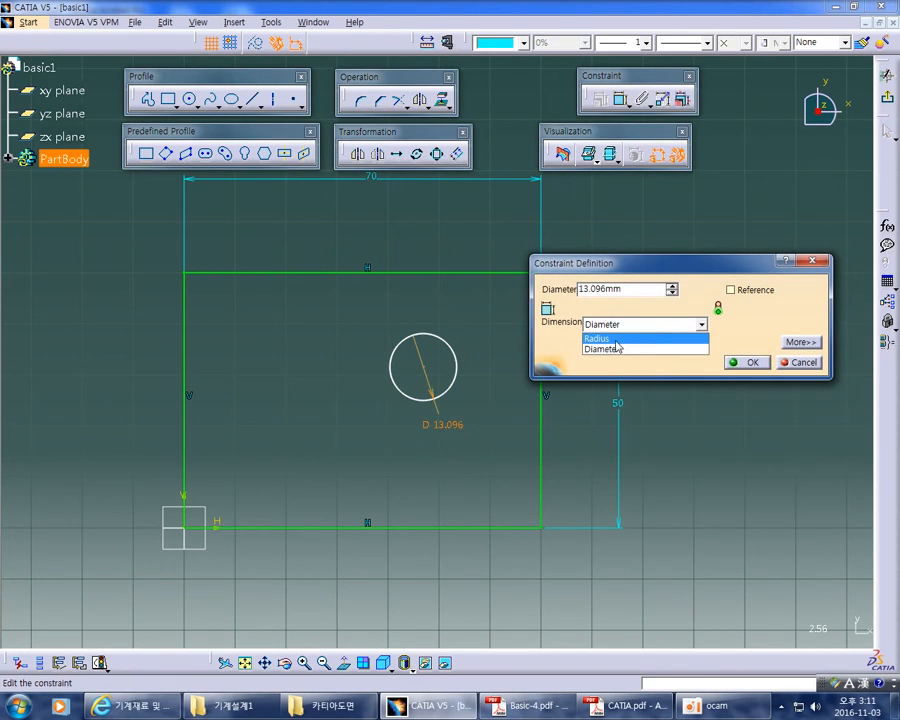
pyautogui.click(604, 336)
pyautogui.press('Return')
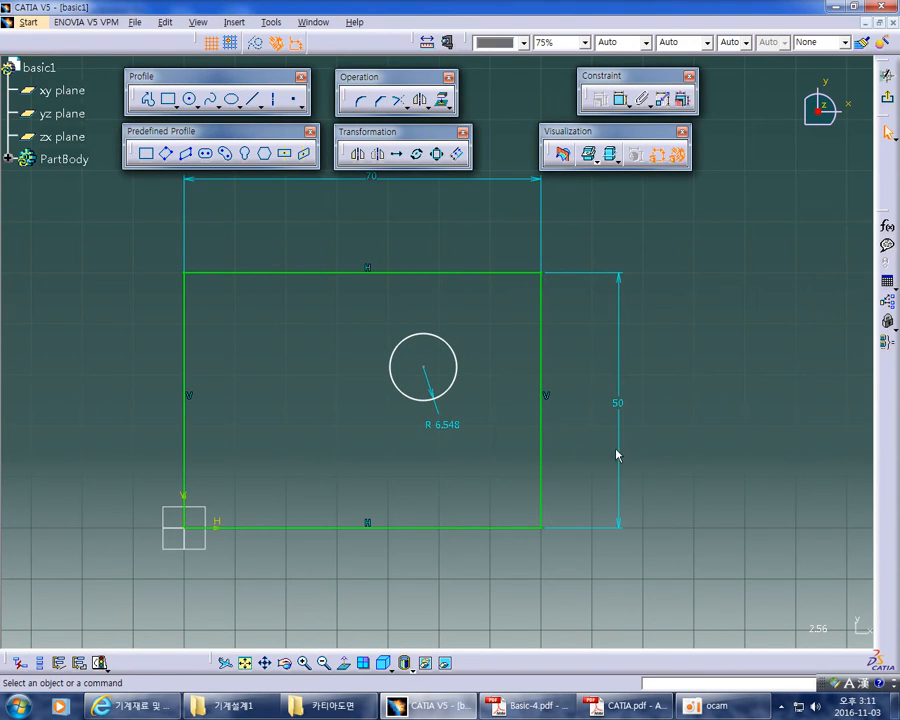
# Set the circle's radius to 5 mm and move the circle near the rectangle's upper-right corner
pyautogui.doubleClick(449, 426)
pyautogui.write('5')
pyautogui.press('Return')
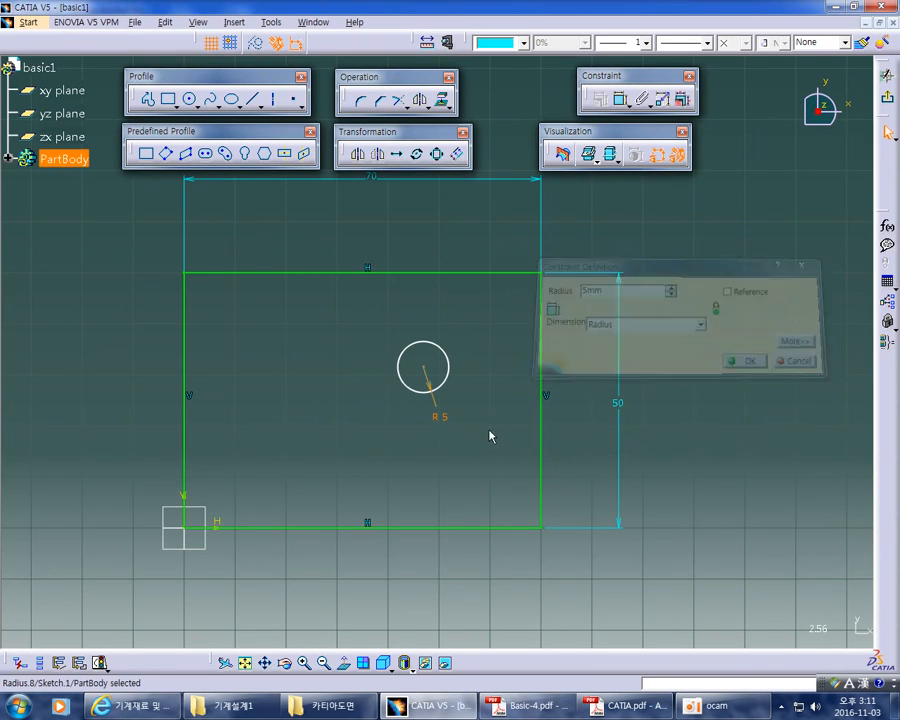
pyautogui.moveTo(498, 449); pyautogui.dragTo(480, 392, button='middle')
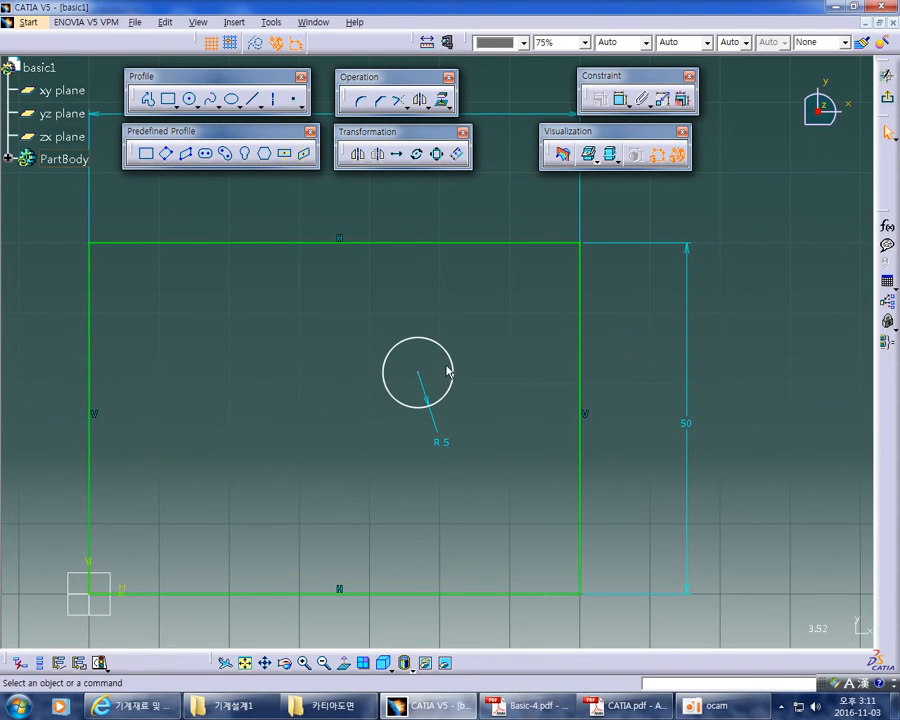
pyautogui.moveTo(450, 360); pyautogui.dragTo(456, 308)
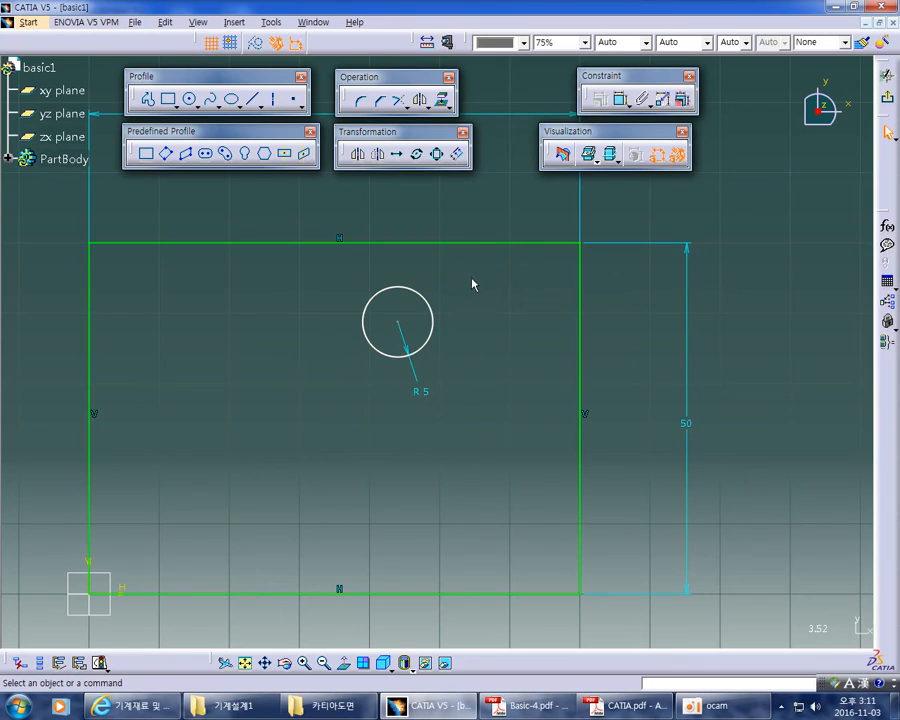
pyautogui.moveTo(444, 333); pyautogui.dragTo(546, 311)
# Add a tangency constraint between the circle and the rectangle's upper edge
pyautogui.click(522, 290)
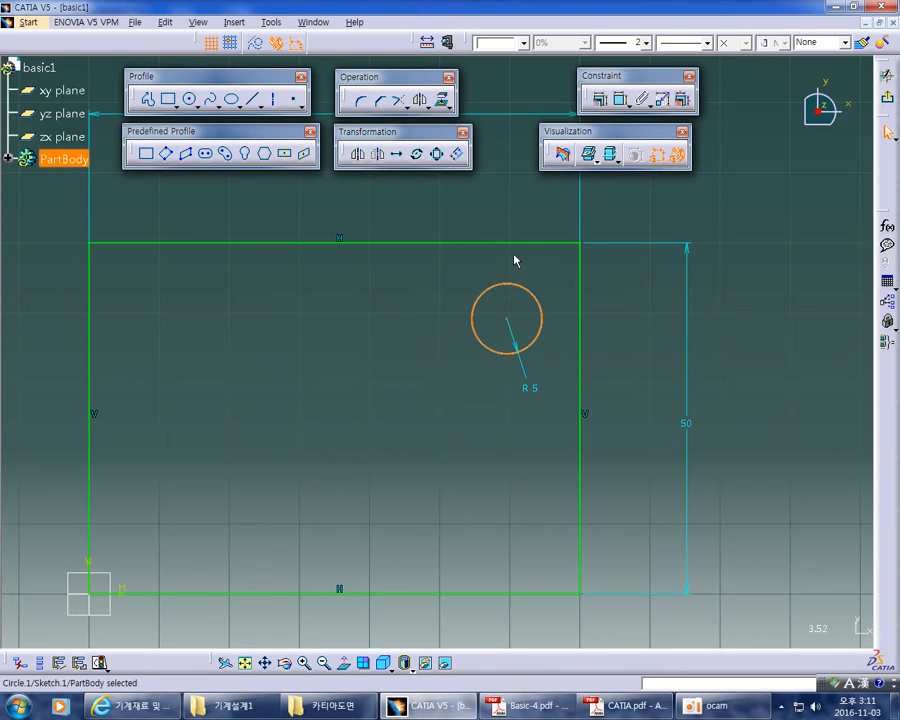
pyautogui.keyDown('ctrl'); pyautogui.click(522, 250); pyautogui.keyUp('ctrl')
pyautogui.click(598, 99)
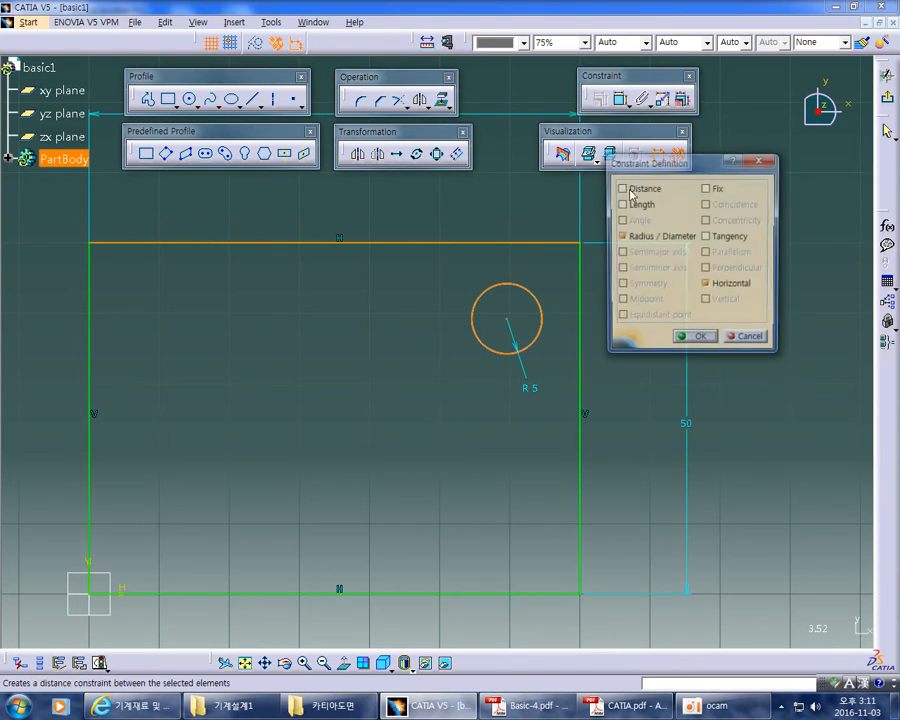
pyautogui.click(718, 236)
pyautogui.click(688, 340)
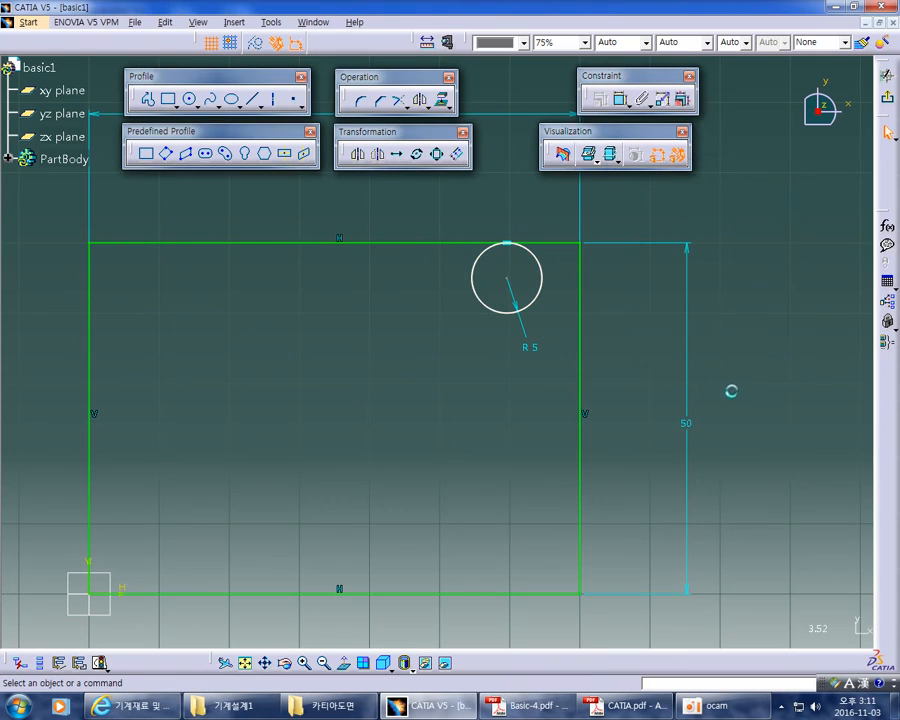
# Add a tangency constraint between the circle and the rectangle's right edge
pyautogui.click(544, 289)
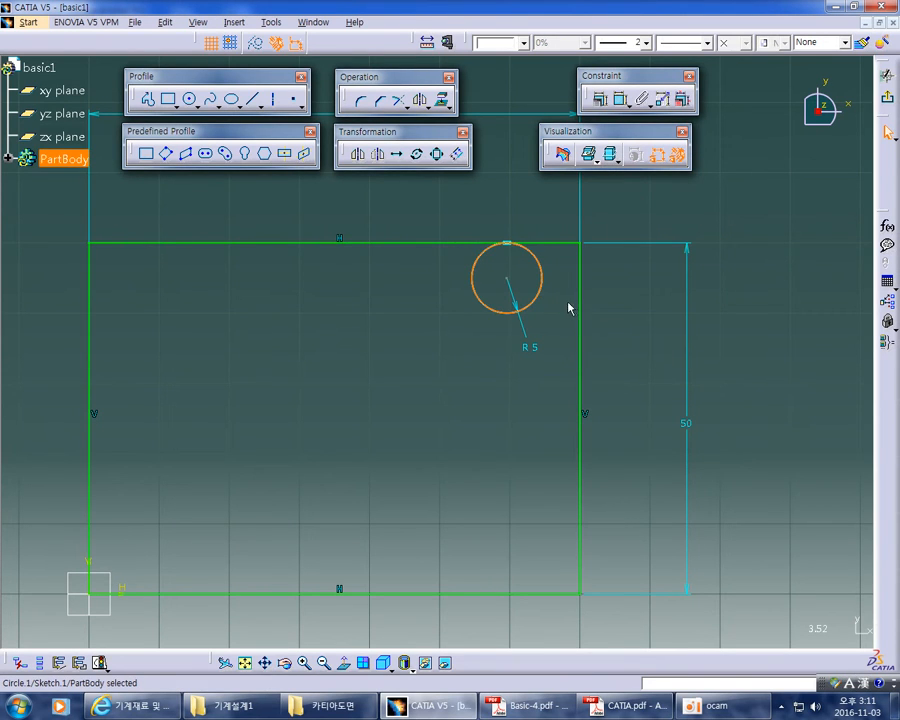
pyautogui.keyDown('ctrl'); pyautogui.click(578, 299); pyautogui.keyUp('ctrl')
pyautogui.click(598, 99)
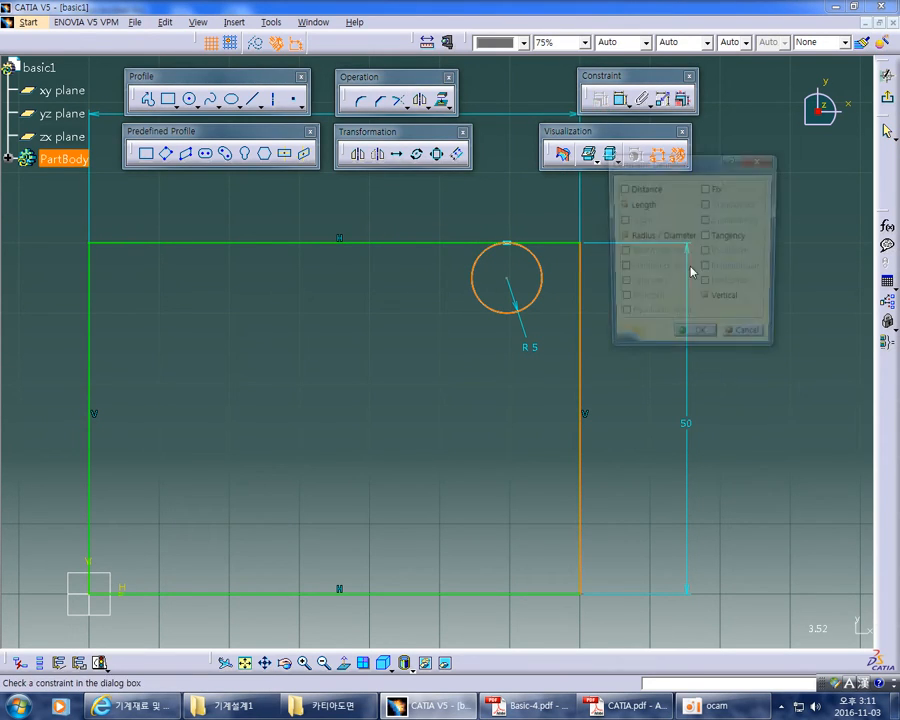
pyautogui.click(712, 237)
pyautogui.click(695, 340)
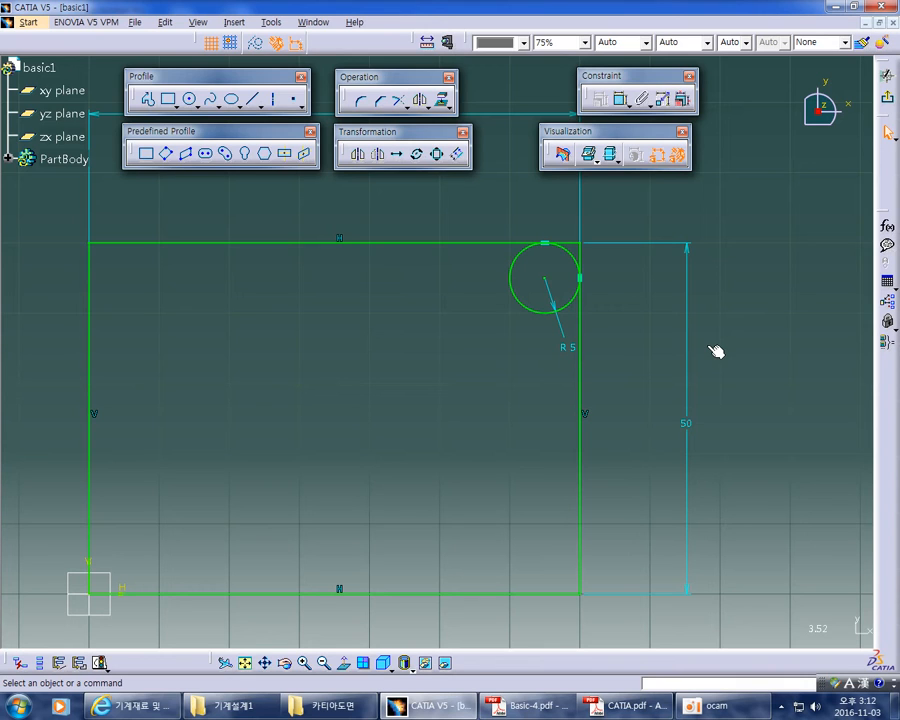
# Trim the circle, upper edge and right edge together into a rounded upper-right corner, and move the radius dimension outside the arc
pyautogui.moveTo(731, 412)
pyautogui.mouseDown(button='middle')
pyautogui.moveTo(619, 468)
pyautogui.moveTo(619, 412)
pyautogui.moveTo(626, 415)
pyautogui.mouseUp(button='middle')
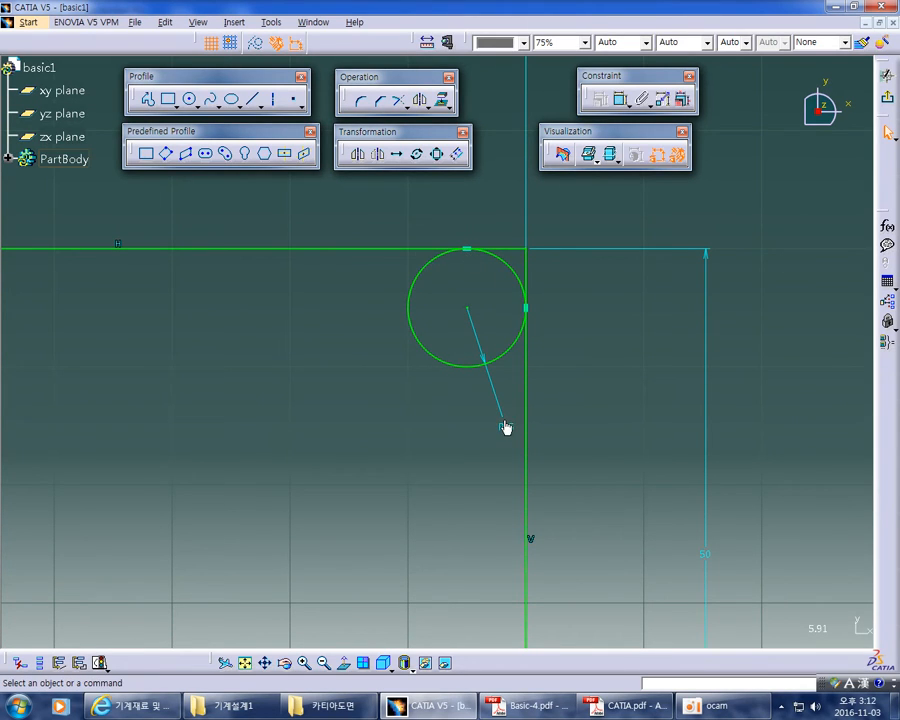
pyautogui.click(398, 101)
pyautogui.click(388, 249)
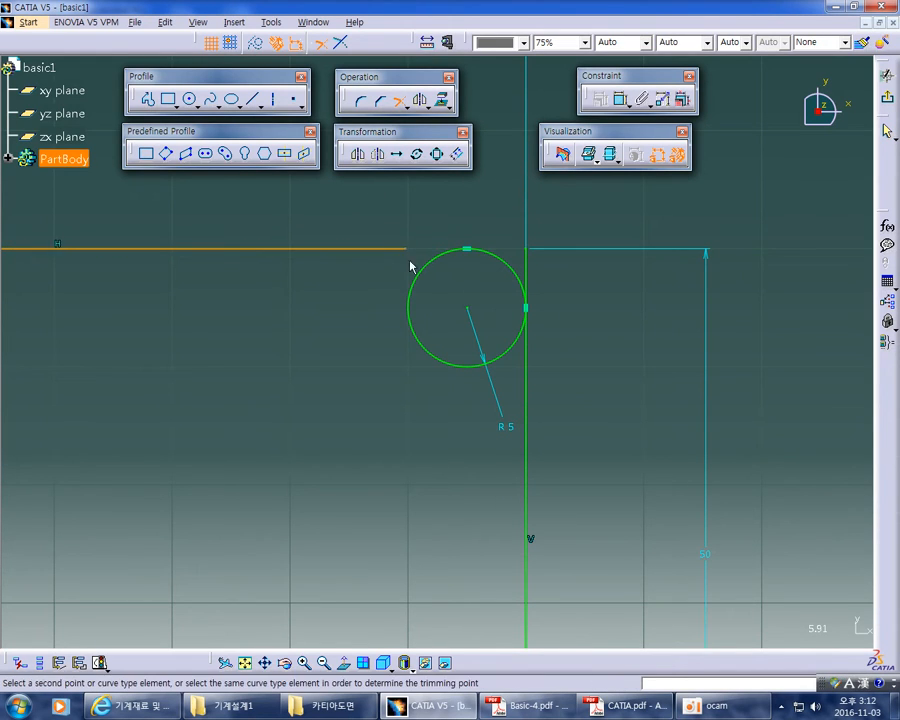
pyautogui.click(513, 271)
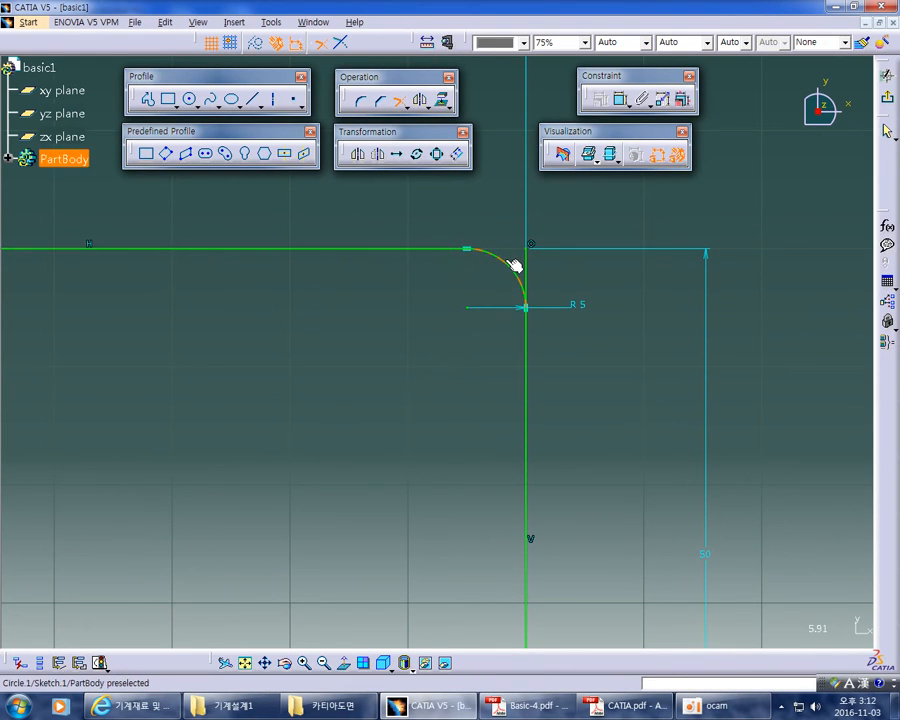
pyautogui.click(511, 263)
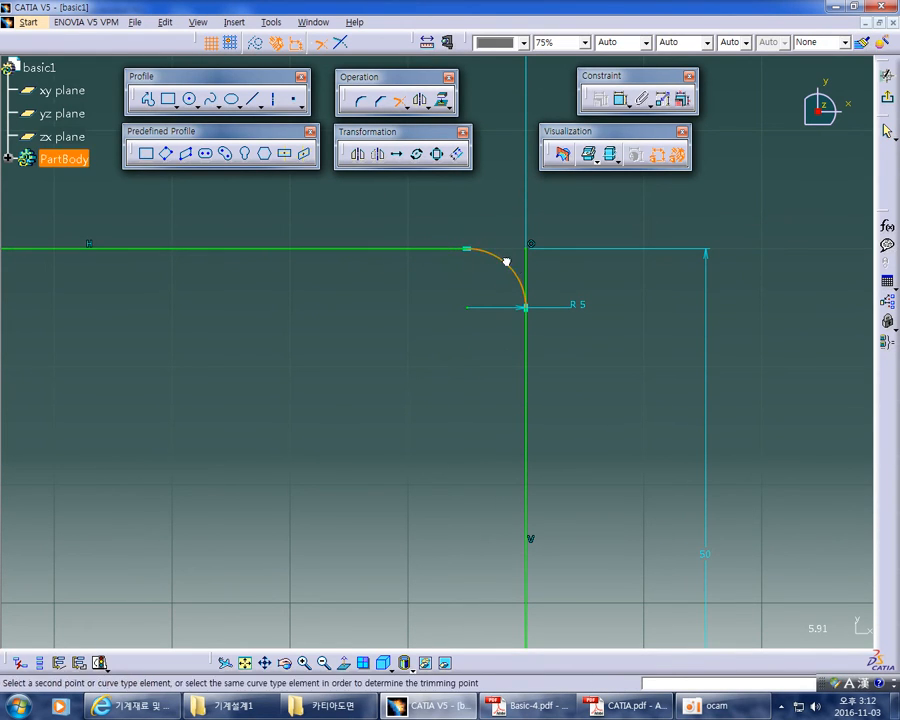
pyautogui.click(533, 400)
pyautogui.click(498, 385)
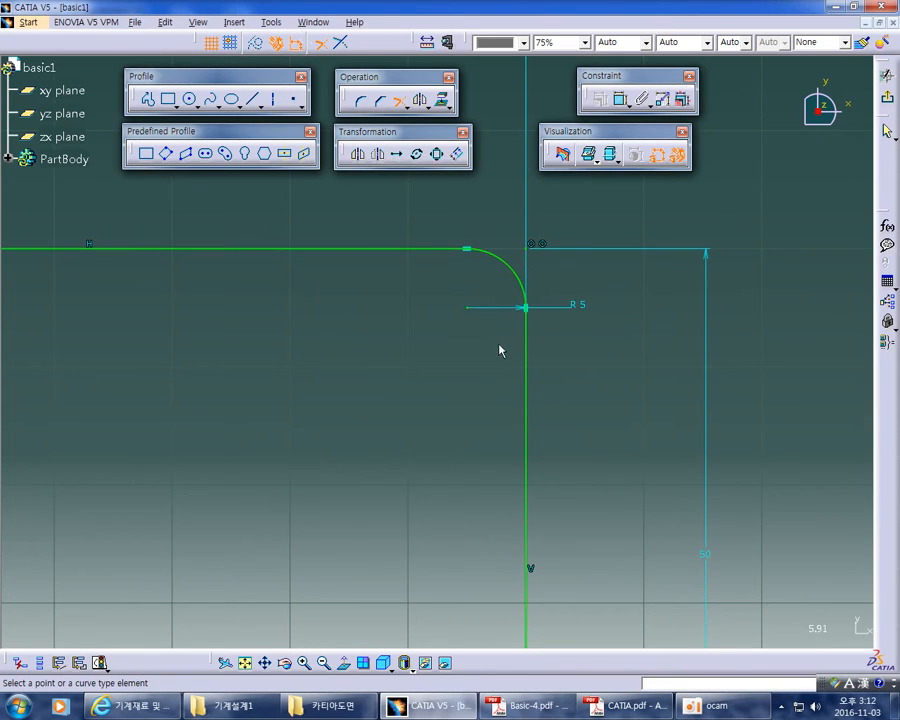
pyautogui.moveTo(507, 309); pyautogui.dragTo(480, 222)
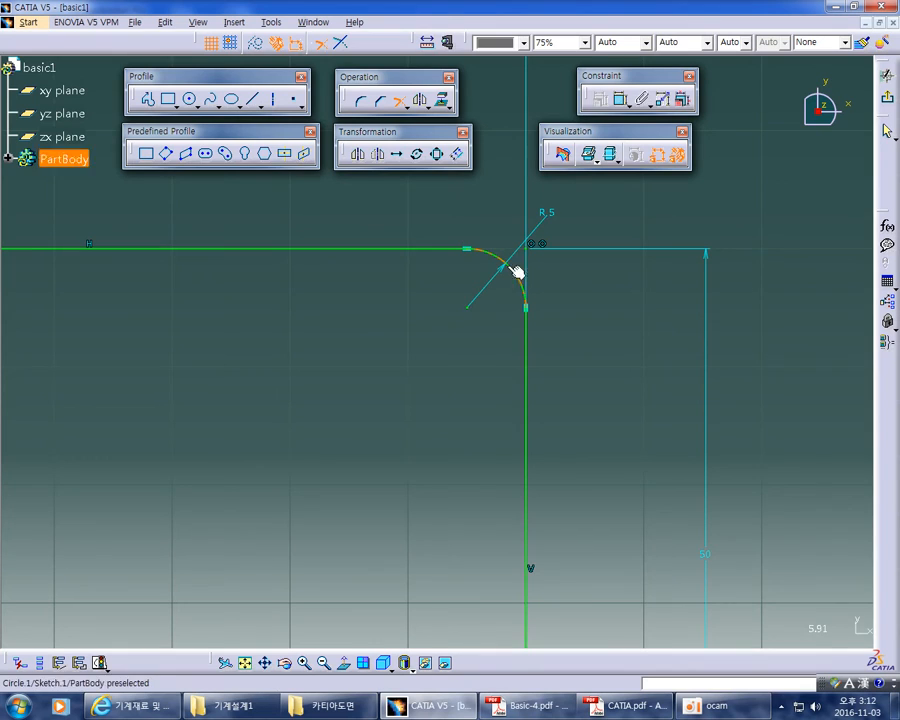
# Round the rectangle's lower-right corner with the Corner tool at a radius of about 10.8 mm, trimming all elements
pyautogui.moveTo(604, 367)
pyautogui.keyDown('ctrl'); pyautogui.mouseDown(button='middle')
pyautogui.moveTo(580, 443)
pyautogui.moveTo(620, 363)
pyautogui.mouseUp(button='middle'); pyautogui.keyUp('ctrl')
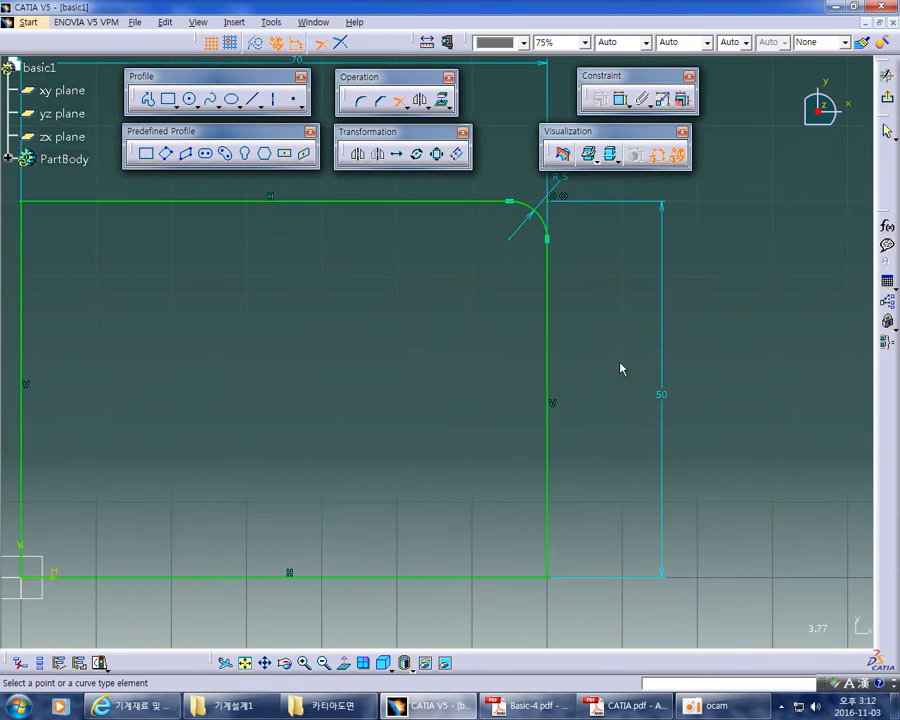
pyautogui.click(361, 104)
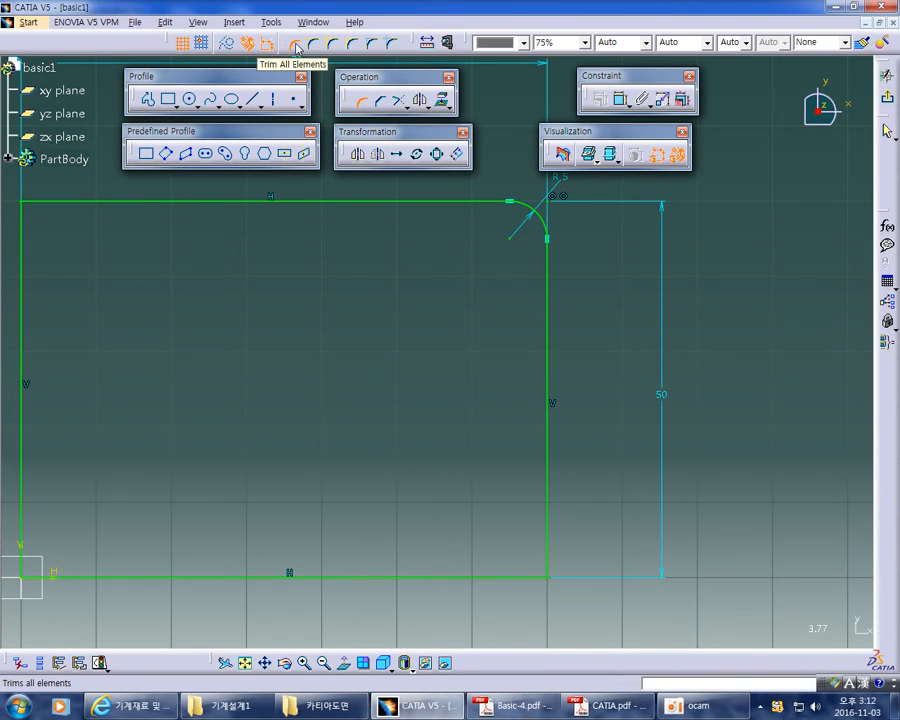
pyautogui.moveTo(551, 450)
pyautogui.mouseDown(button='middle')
pyautogui.moveTo(516, 349)
pyautogui.moveTo(504, 231)
pyautogui.mouseUp(button='middle')
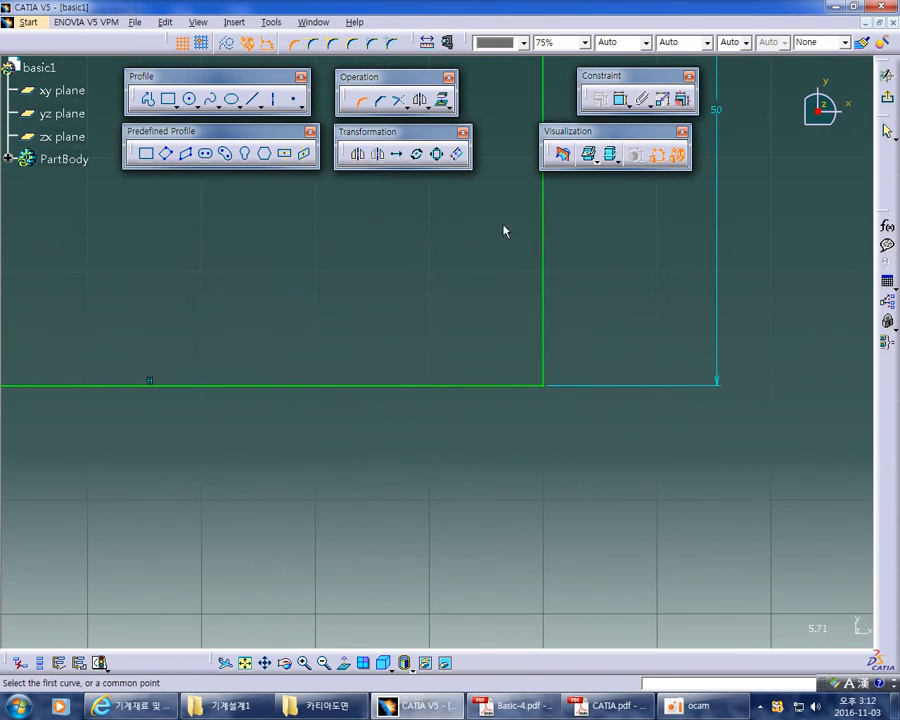
pyautogui.click(543, 305)
pyautogui.click(503, 385)
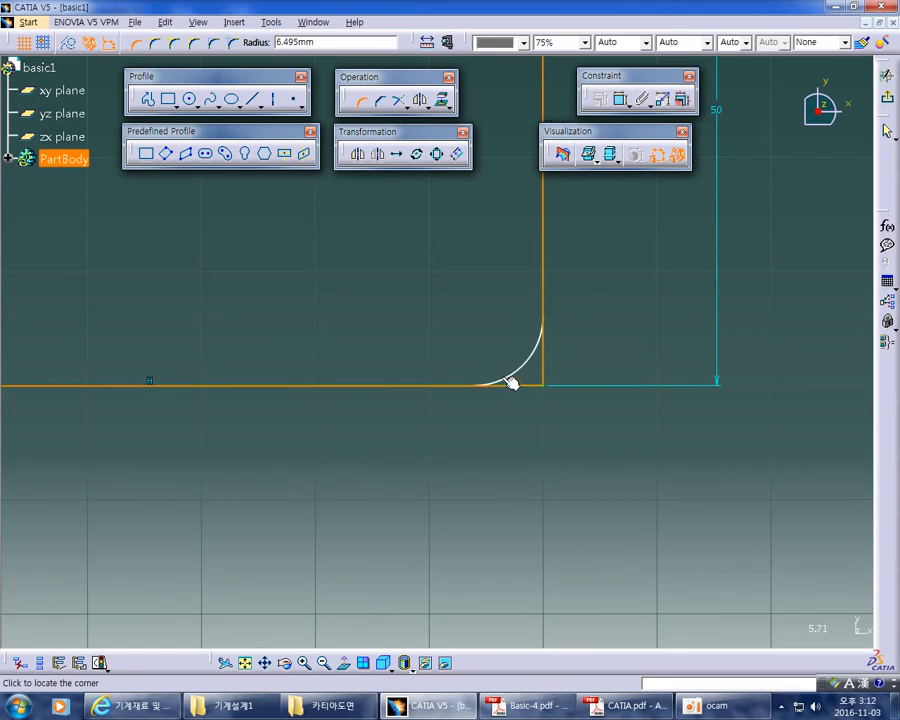
pyautogui.click(516, 353)
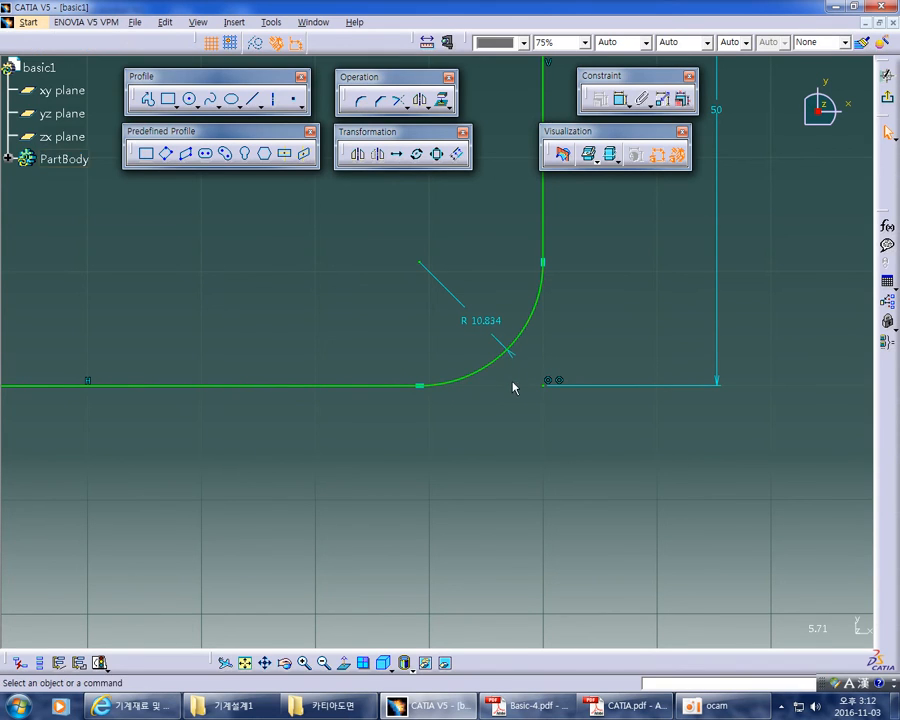
# Set the radius of the lower-right corner arc to 5 mm
pyautogui.doubleClick(498, 326)
pyautogui.write('5')
pyautogui.click(750, 362)
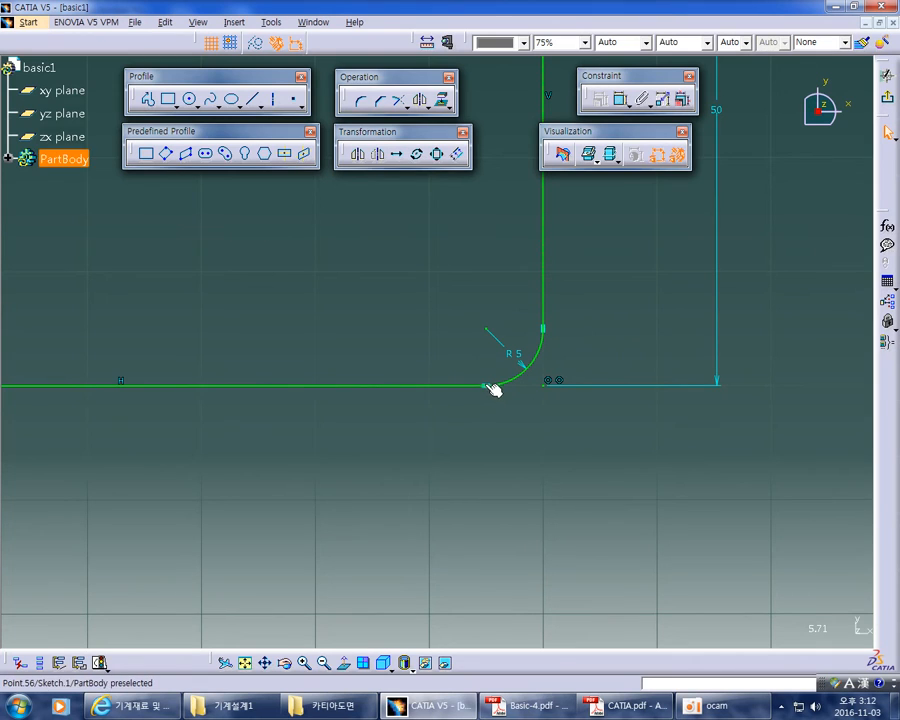
pyautogui.click(623, 314)
# Delete all of the rectangle's geometry and dimensions from the sketch
pyautogui.moveTo(623, 311); pyautogui.dragTo(625, 386, button='middle')
pyautogui.moveTo(644, 339); pyautogui.dragTo(658, 457, button='middle')
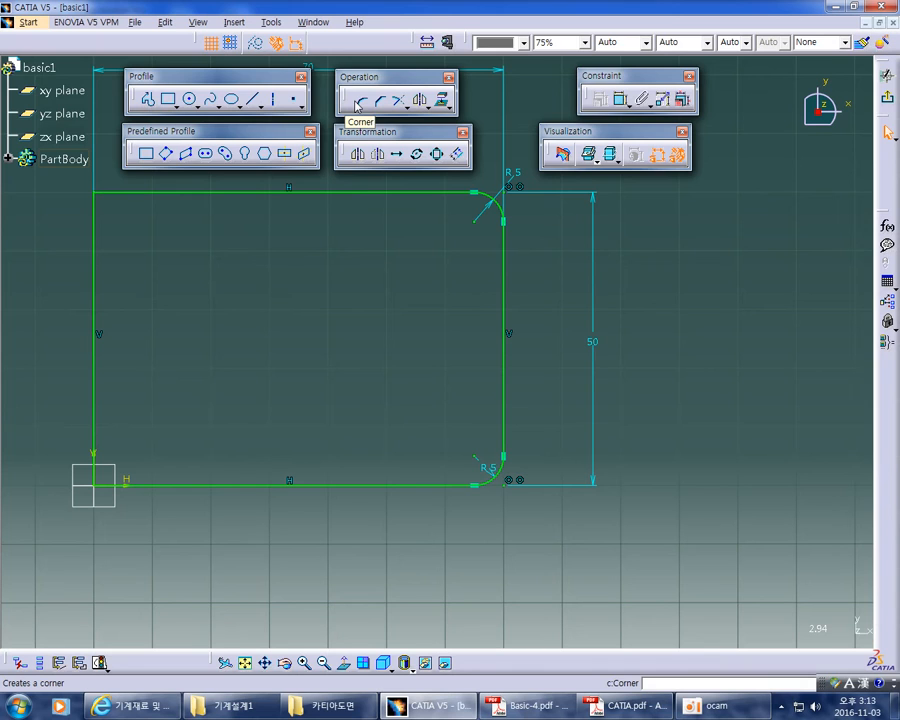
pyautogui.moveTo(561, 233)
pyautogui.keyDown('ctrl'); pyautogui.mouseDown(button='middle')
pyautogui.moveTo(545, 312)
pyautogui.moveTo(558, 304)
pyautogui.mouseUp(button='middle'); pyautogui.keyUp('ctrl')
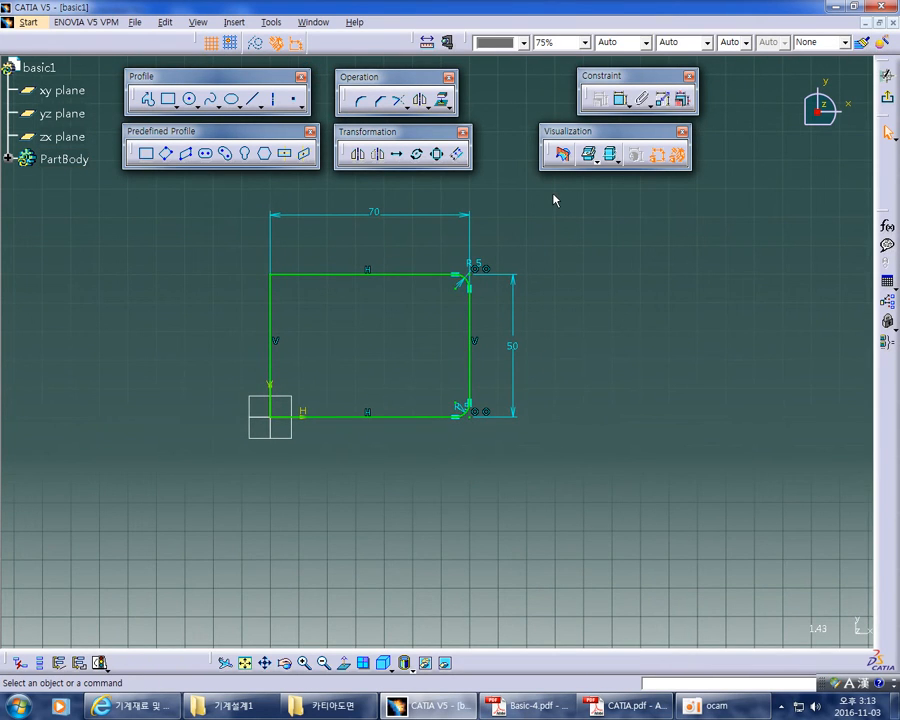
pyautogui.moveTo(527, 444)
pyautogui.mouseDown()
pyautogui.moveTo(438, 468)
pyautogui.moveTo(227, 484)
pyautogui.mouseUp()
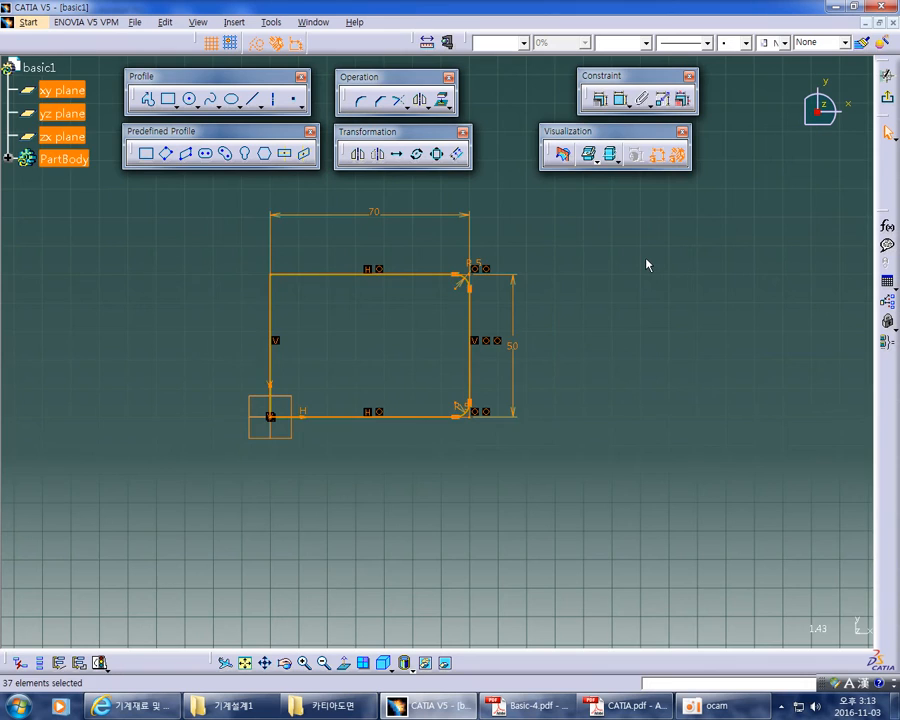
pyautogui.press('Delete')
pyautogui.moveTo(404, 429)
pyautogui.mouseDown(button='middle')
pyautogui.moveTo(538, 376)
pyautogui.moveTo(534, 312)
pyautogui.mouseUp(button='middle')
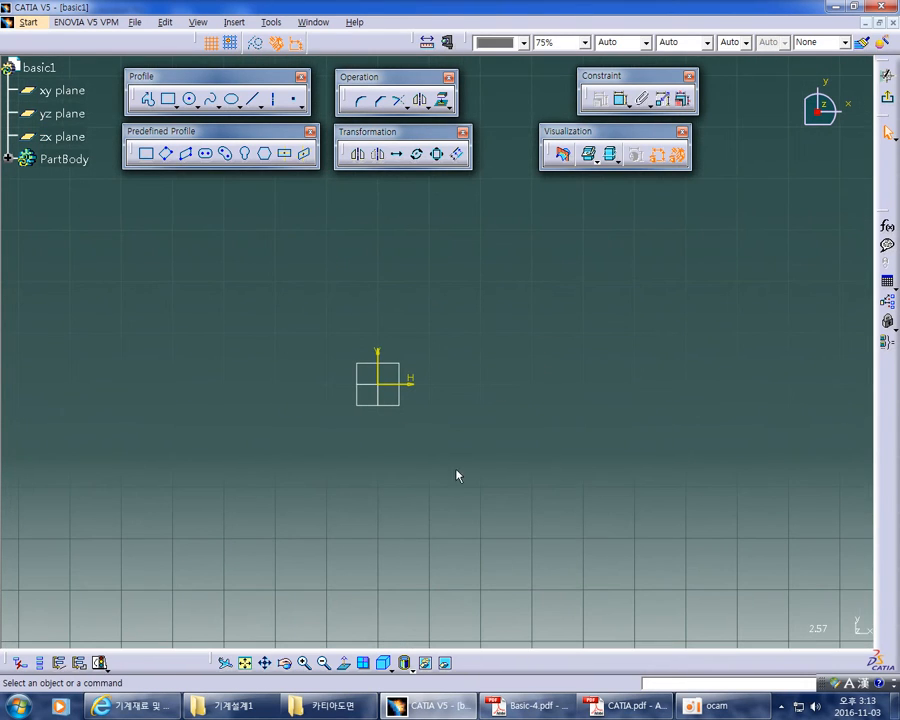
# Switch to Basic-4.pdf in Adobe Acrobat and draw a red freehand axis marker at the centre of figure 1's upper hole
pyautogui.click(527, 714)
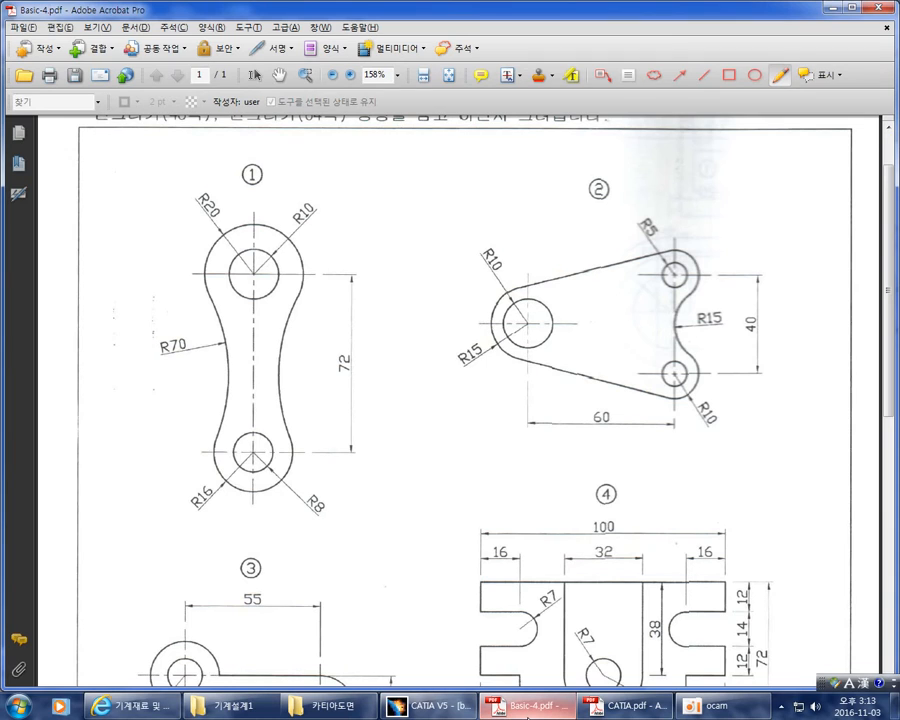
pyautogui.keyDown('ctrl'); pyautogui.scroll(-1, 362, 648); pyautogui.keyUp('ctrl')
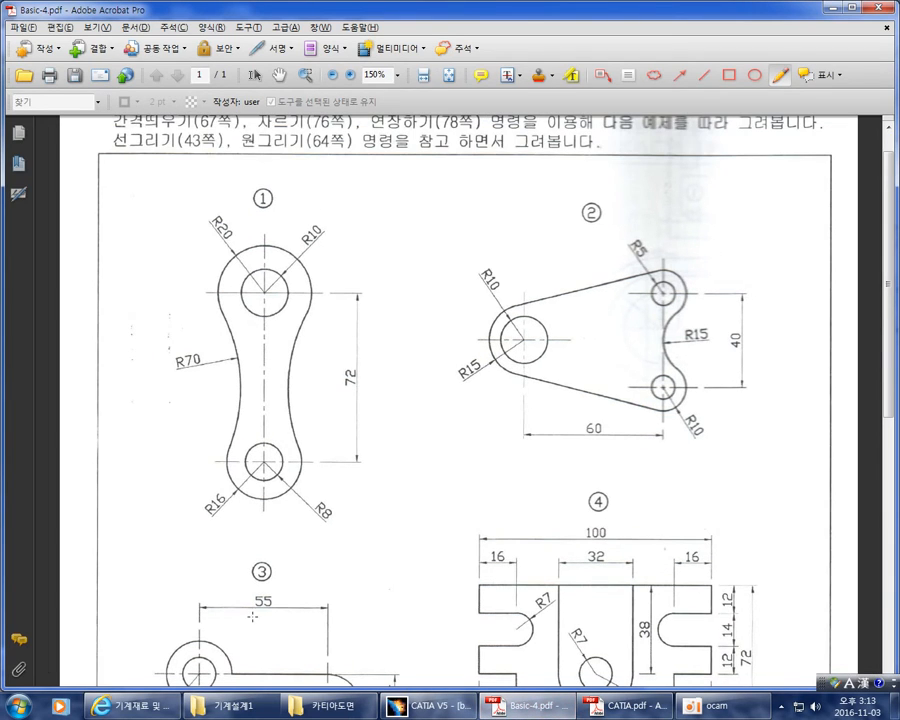
pyautogui.moveTo(303, 338)
pyautogui.mouseDown()
pyautogui.moveTo(210, 397)
pyautogui.moveTo(321, 374)
pyautogui.mouseUp()
pyautogui.hotkey('ctrl', 'z')
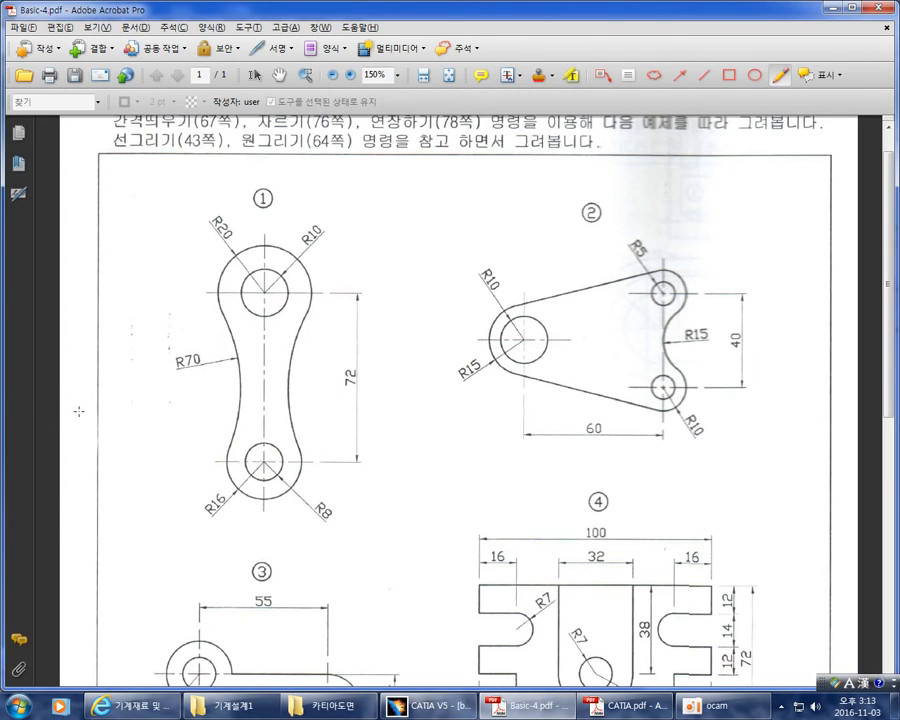
pyautogui.keyDown('ctrl'); pyautogui.scroll(1, 84, 408); pyautogui.keyUp('ctrl')
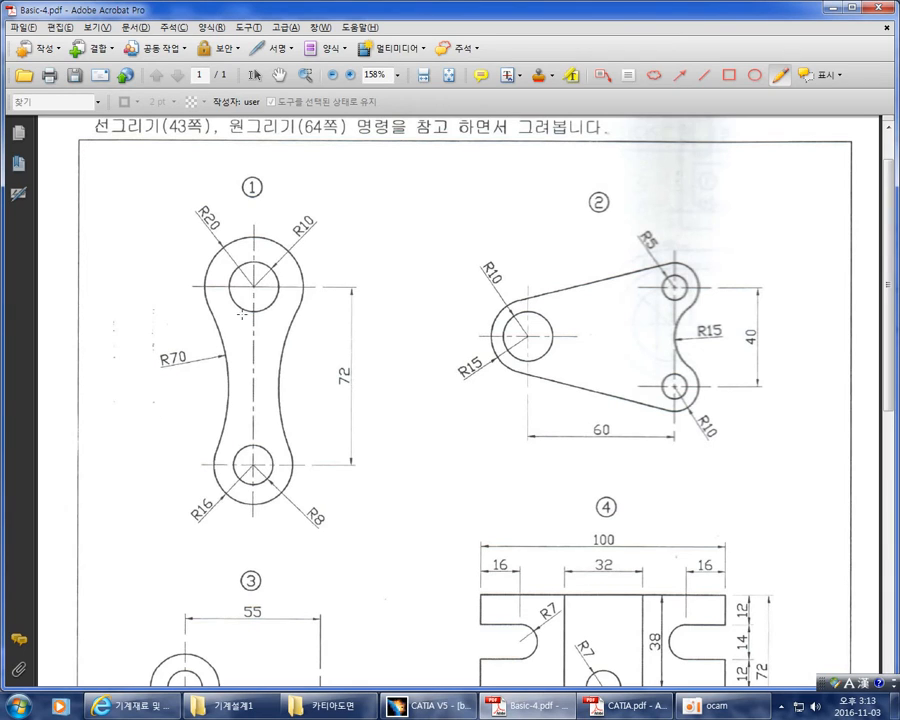
pyautogui.moveTo(251, 286)
pyautogui.mouseDown()
pyautogui.moveTo(250, 257)
pyautogui.moveTo(266, 289)
pyautogui.moveTo(278, 290)
pyautogui.mouseUp()
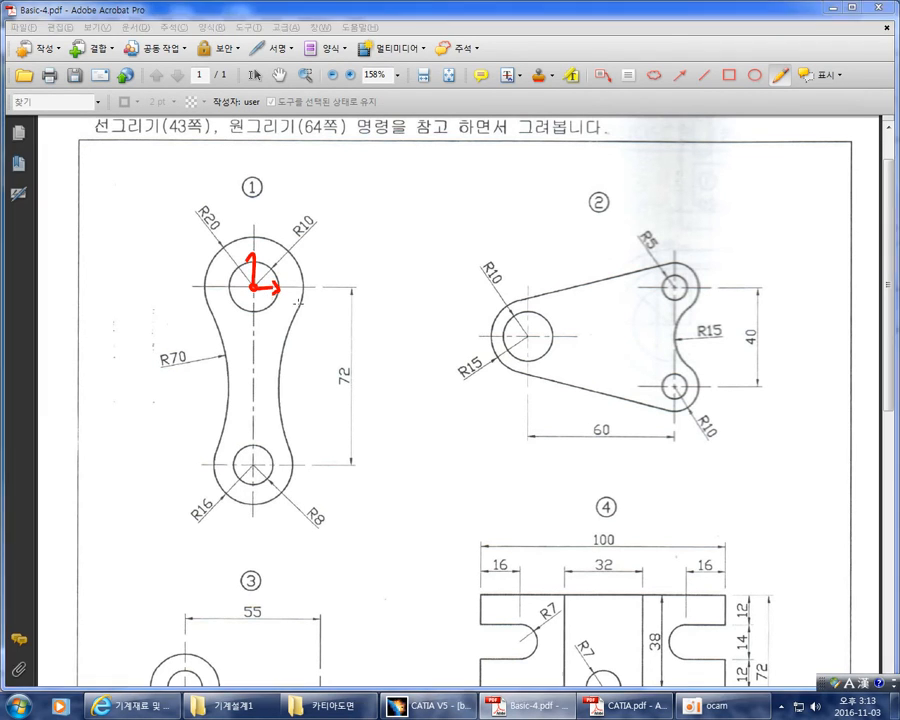
# Compare origin placements between CATIA and the PDF, moving figure 1's axis marker to the lower hole's centre and finally midway between the two holes
pyautogui.hotkey('alt', 'Tab')
pyautogui.moveTo(516, 277); pyautogui.dragTo(515, 323, button='middle')
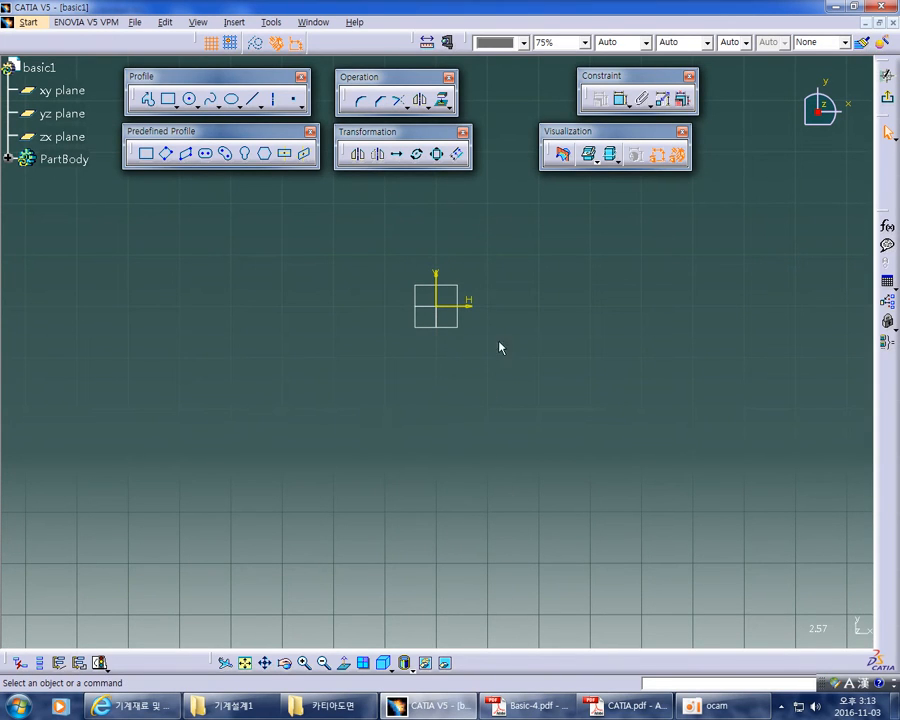
pyautogui.hotkey('alt', 'Tab')
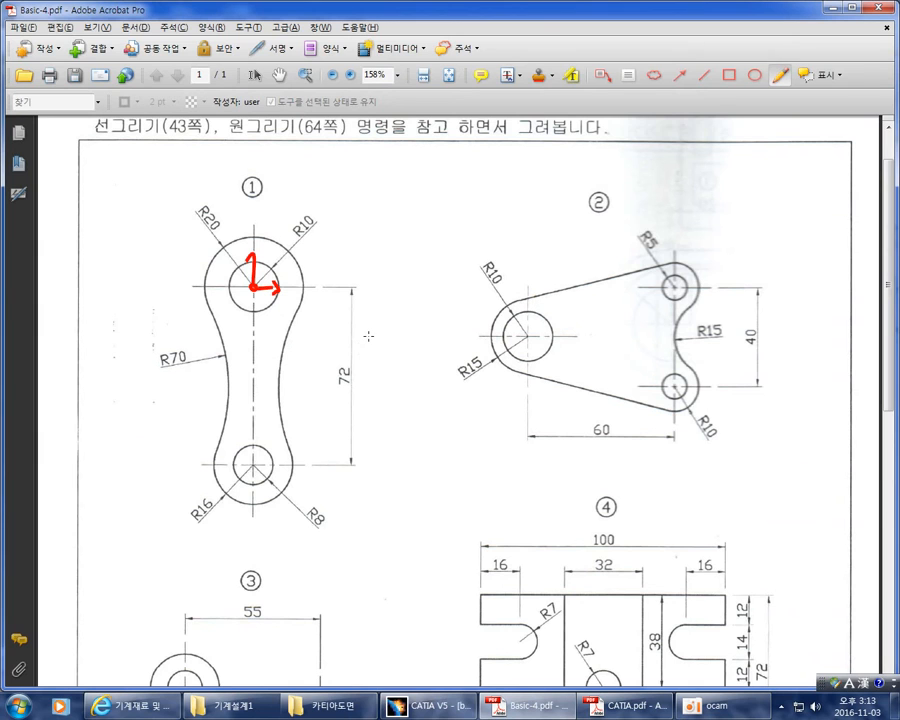
pyautogui.moveTo(276, 293)
pyautogui.mouseDown()
pyautogui.moveTo(253, 284)
pyautogui.moveTo(255, 465)
pyautogui.mouseUp()
pyautogui.hotkey('alt', 'Tab')
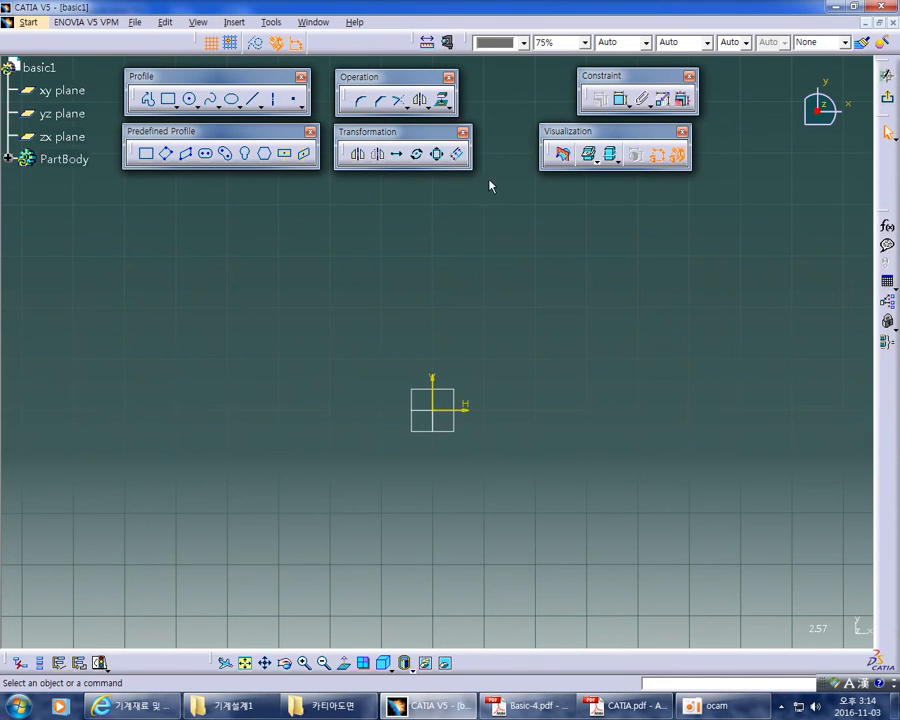
pyautogui.hotkey('alt', 'Tab')
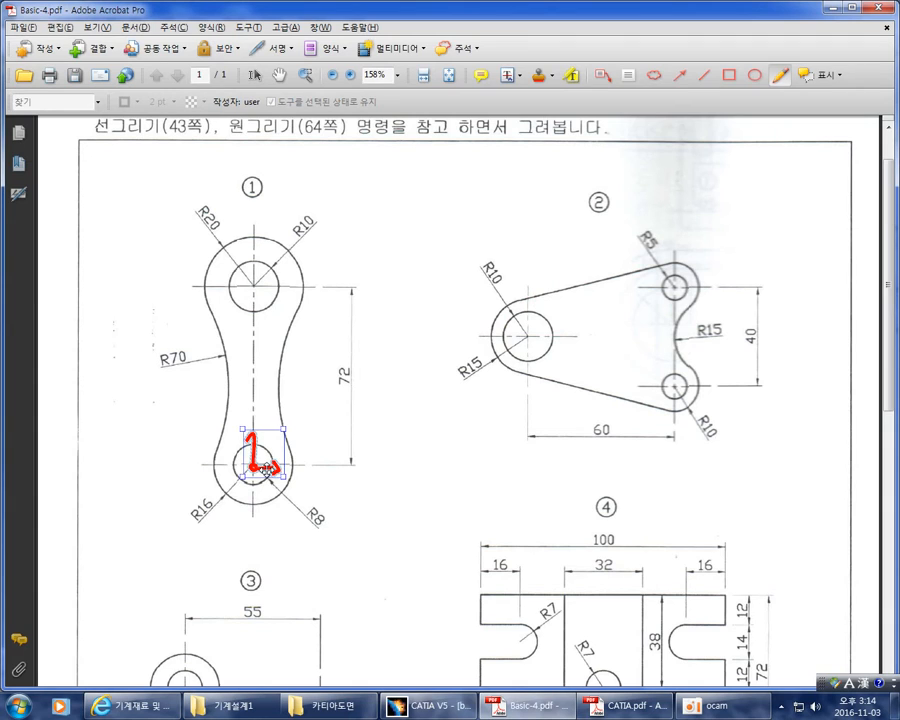
pyautogui.moveTo(266, 467)
pyautogui.mouseDown()
pyautogui.moveTo(258, 425)
pyautogui.moveTo(267, 375)
pyautogui.mouseUp()
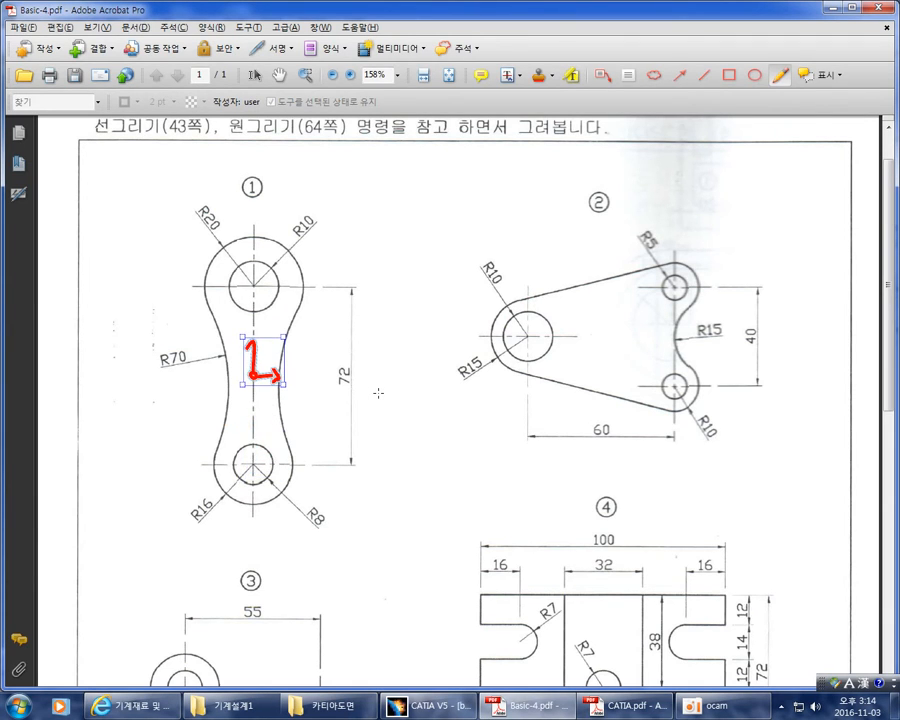
# Trace figure 1's outer outline in red freehand in Basic-4.pdf, and undo the stroke
pyautogui.hotkey('alt', 'Tab')
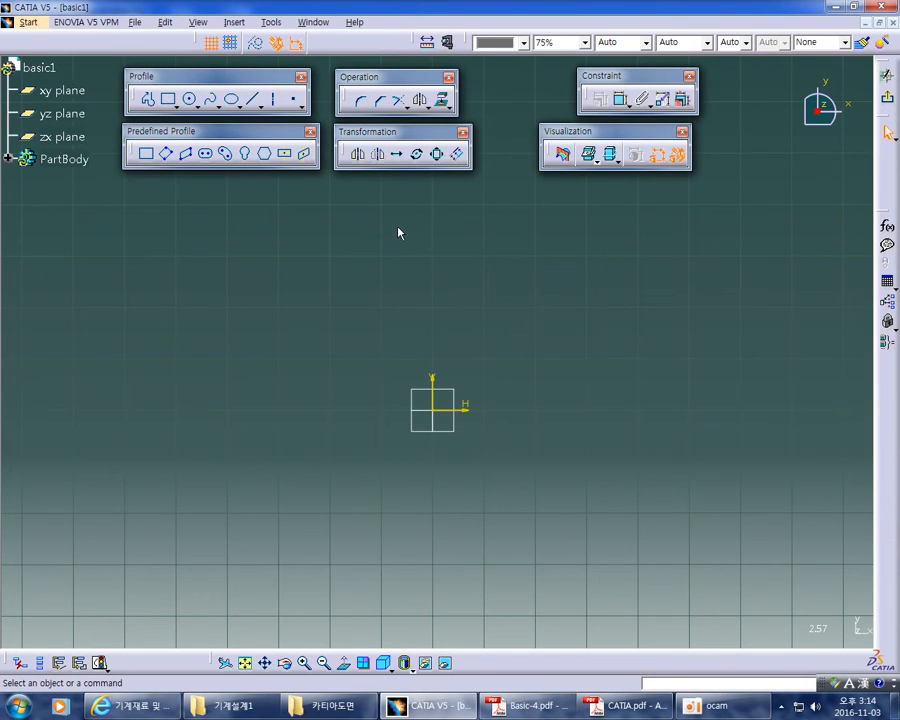
pyautogui.hotkey('alt', 'Tab')
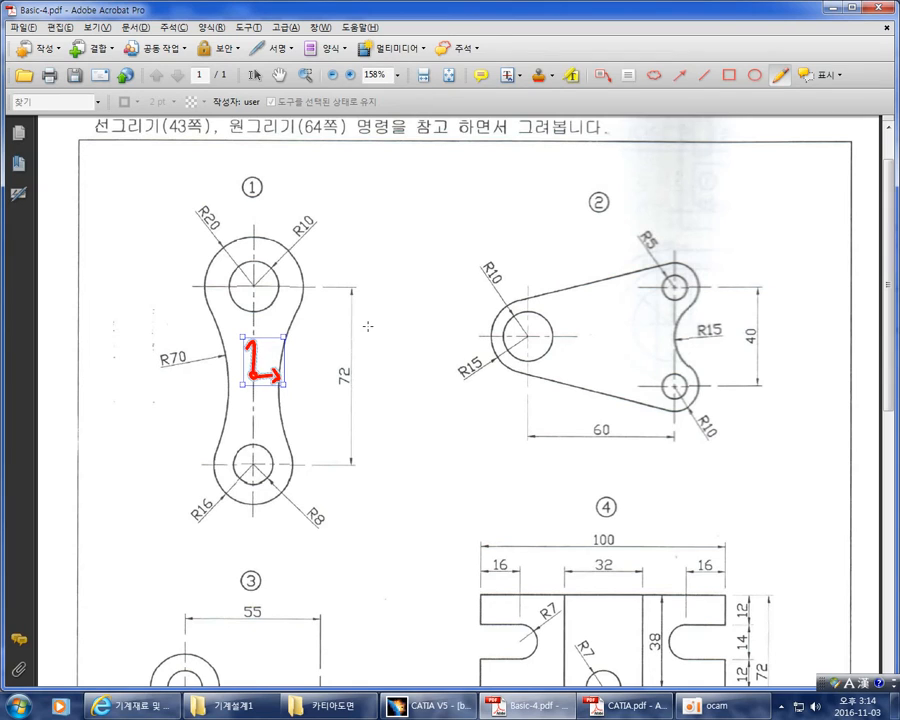
pyautogui.moveTo(254, 228)
pyautogui.mouseDown()
pyautogui.moveTo(303, 238)
pyautogui.moveTo(182, 330)
pyautogui.moveTo(270, 536)
pyautogui.moveTo(321, 415)
pyautogui.moveTo(316, 262)
pyautogui.mouseUp()
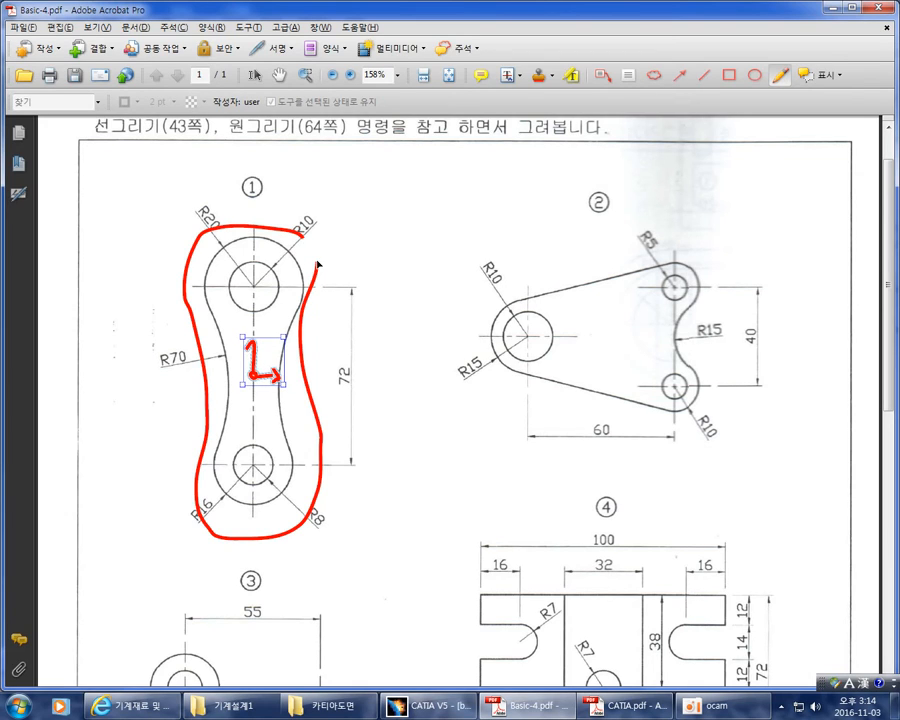
pyautogui.hotkey('ctrl', 'z')
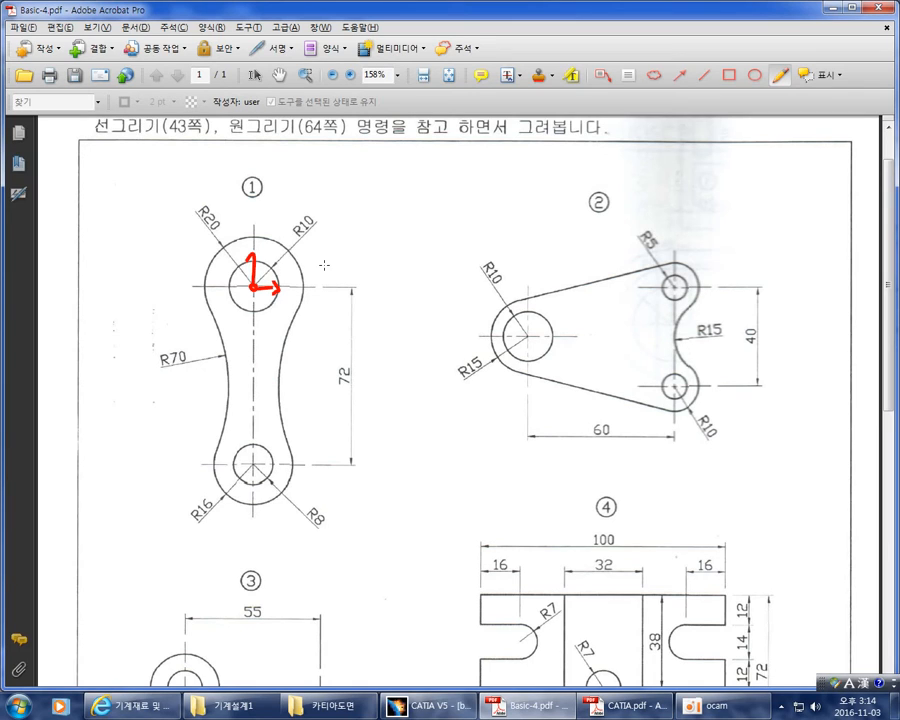
# Move figure 1's red axis marker to the centre of the lower hole
pyautogui.moveTo(246, 413); pyautogui.dragTo(259, 447)
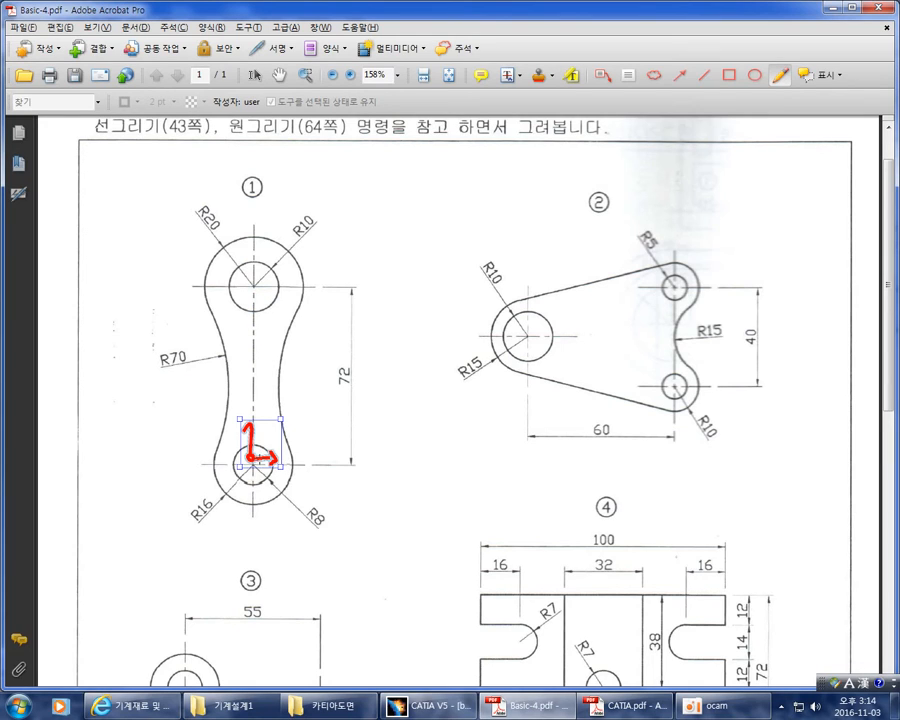
pyautogui.click(349, 459)
pyautogui.keyDown('ctrl'); pyautogui.scroll(-1, 562, 446); pyautogui.keyUp('ctrl')
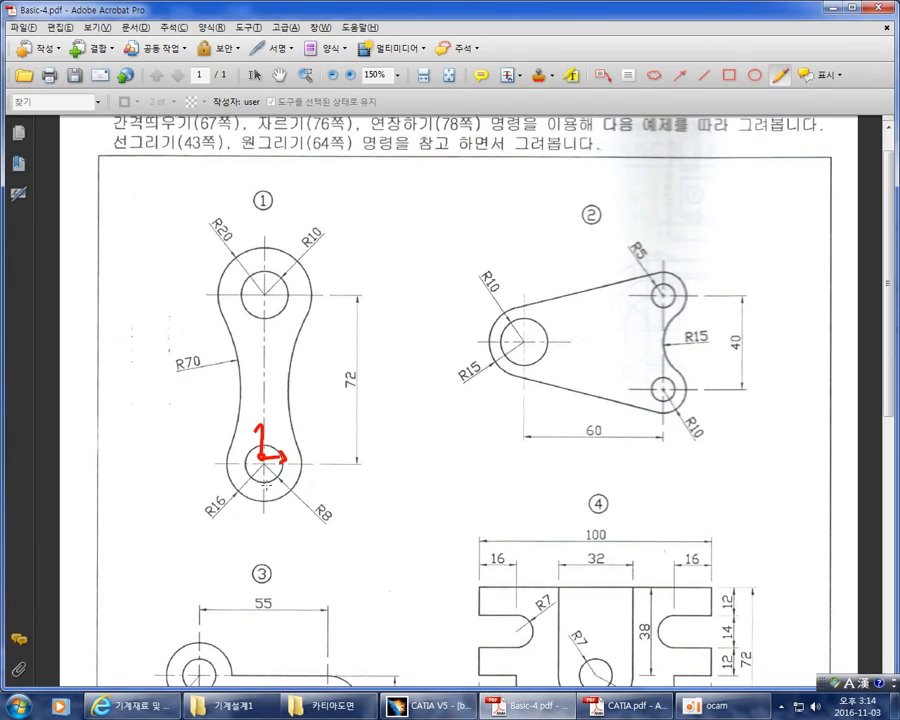
pyautogui.keyDown('ctrl'); pyautogui.scroll(1, 134, 475); pyautogui.keyUp('ctrl')
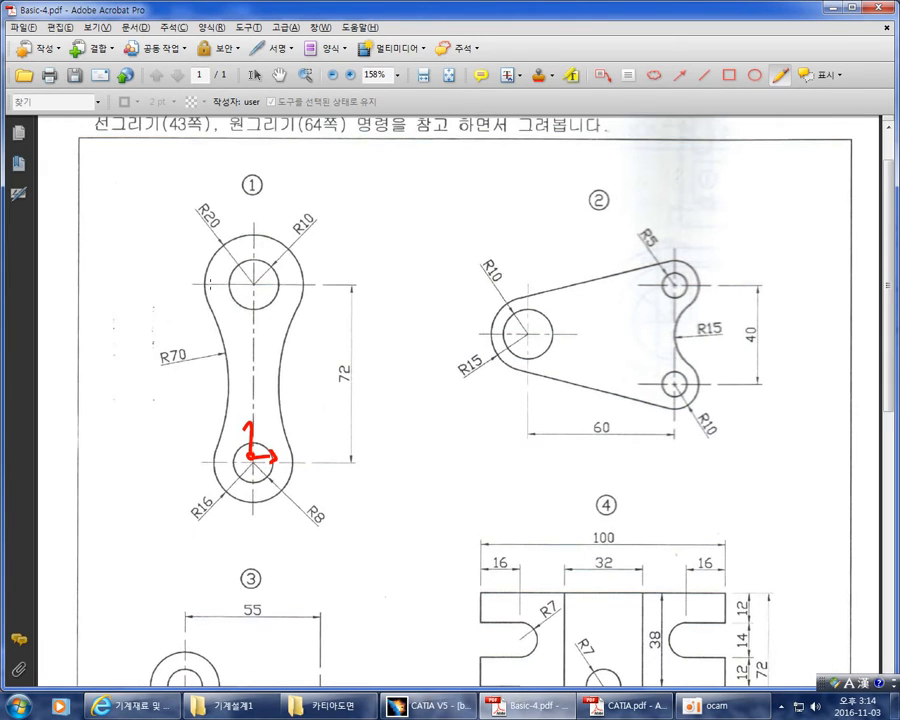
# After a look at the origin in CATIA, circle figure 1's lower hole and outer arc in red in Basic-4.pdf, and undo these strokes
pyautogui.moveTo(392, 712)
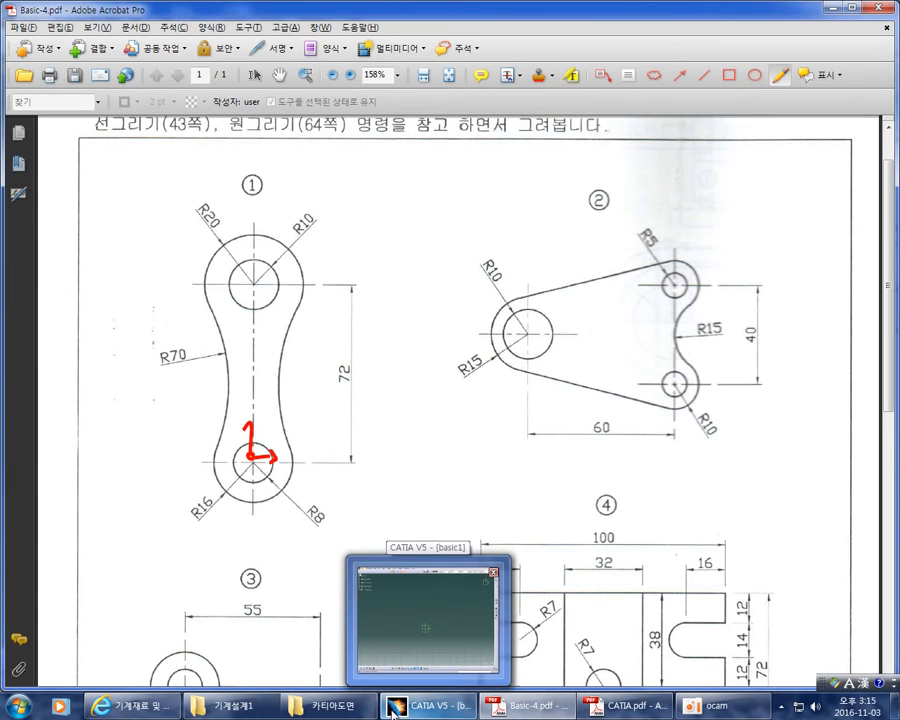
pyautogui.click(511, 619)
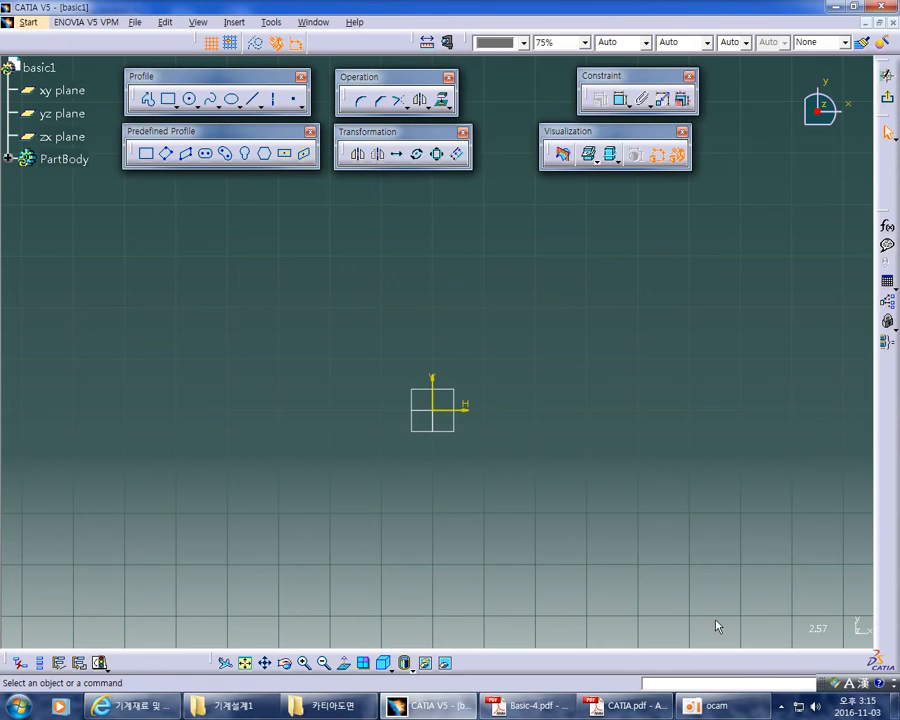
pyautogui.moveTo(615, 550); pyautogui.dragTo(557, 490, button='middle')
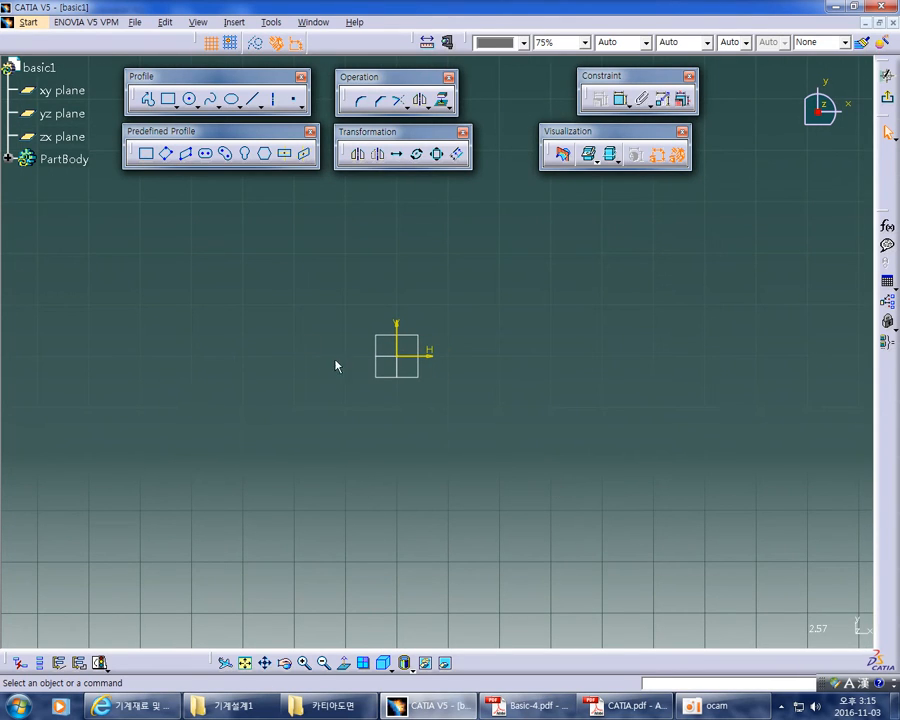
pyautogui.hotkey('alt', 'Tab')
pyautogui.moveTo(238, 450)
pyautogui.mouseDown()
pyautogui.moveTo(248, 476)
pyautogui.moveTo(268, 445)
pyautogui.moveTo(218, 455)
pyautogui.moveTo(262, 494)
pyautogui.moveTo(292, 440)
pyautogui.moveTo(238, 414)
pyautogui.moveTo(226, 425)
pyautogui.mouseUp()
pyautogui.keyDown('ctrl'); pyautogui.scroll(3, 142, 549); pyautogui.keyUp('ctrl')
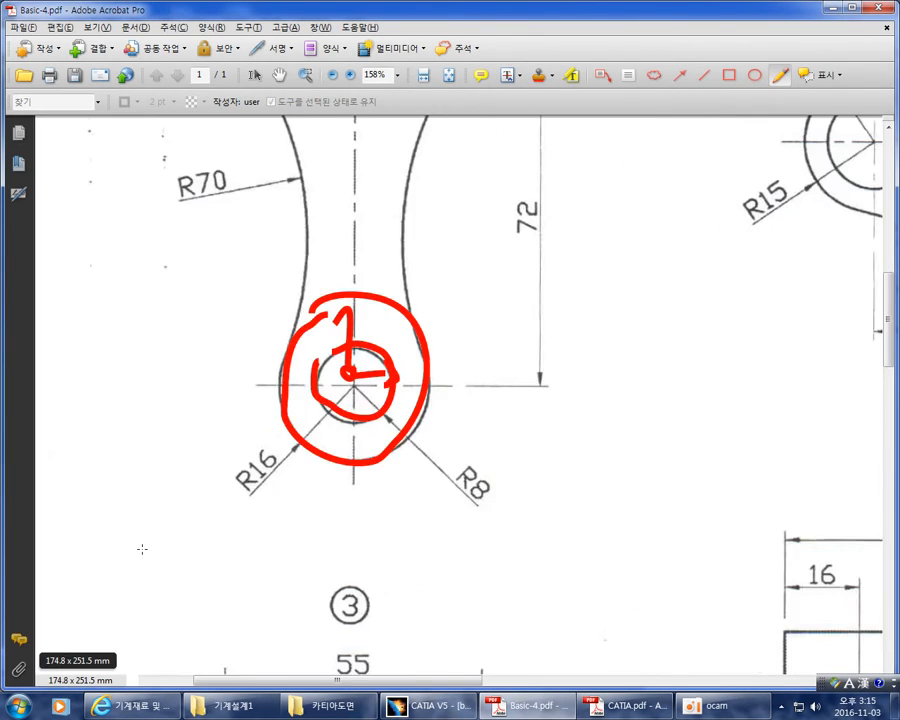
pyautogui.hotkey('ctrl', 'z')
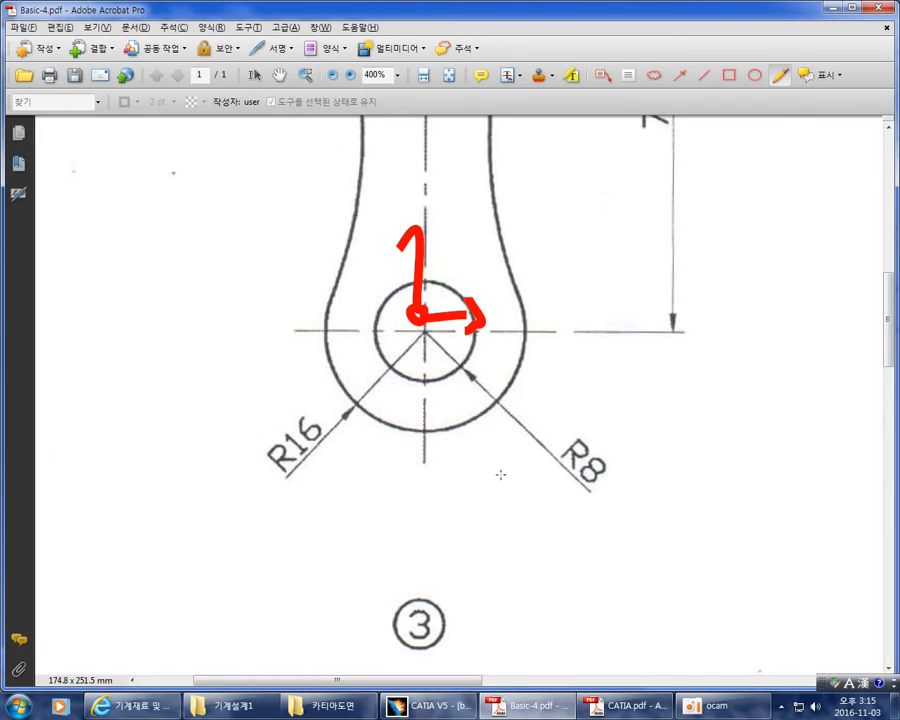
# Undo the trial strokes around figure 1's lower hole and write ø16 in red over its R8 label
pyautogui.moveTo(604, 474)
pyautogui.mouseDown()
pyautogui.moveTo(594, 487)
pyautogui.moveTo(558, 440)
pyautogui.moveTo(612, 462)
pyautogui.moveTo(602, 486)
pyautogui.mouseUp()
pyautogui.moveTo(455, 297)
pyautogui.mouseDown()
pyautogui.moveTo(484, 312)
pyautogui.moveTo(472, 352)
pyautogui.moveTo(390, 342)
pyautogui.mouseUp()
pyautogui.hotkey('ctrl', 'z')
pyautogui.hotkey('ctrl', 'z')
pyautogui.moveTo(579, 451)
pyautogui.mouseDown()
pyautogui.moveTo(570, 446)
pyautogui.moveTo(588, 430)
pyautogui.moveTo(568, 468)
pyautogui.moveTo(592, 472)
pyautogui.moveTo(612, 495)
pyautogui.mouseUp()
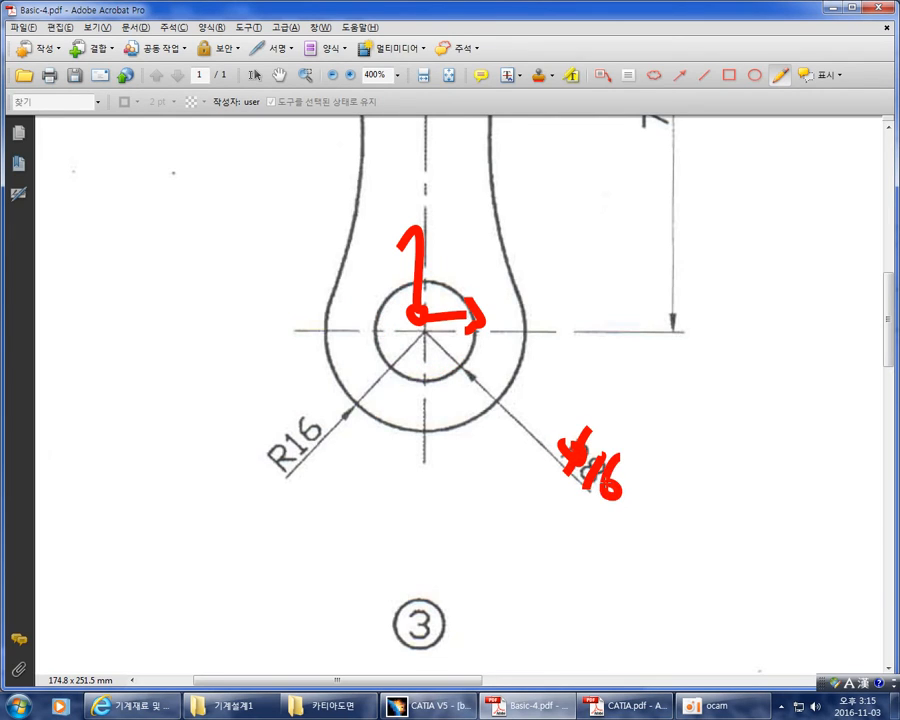
# Switch to CATIA and draw a circle of about 15.6 mm radius centred on the sketch origin
pyautogui.hotkey('alt', 'Tab')
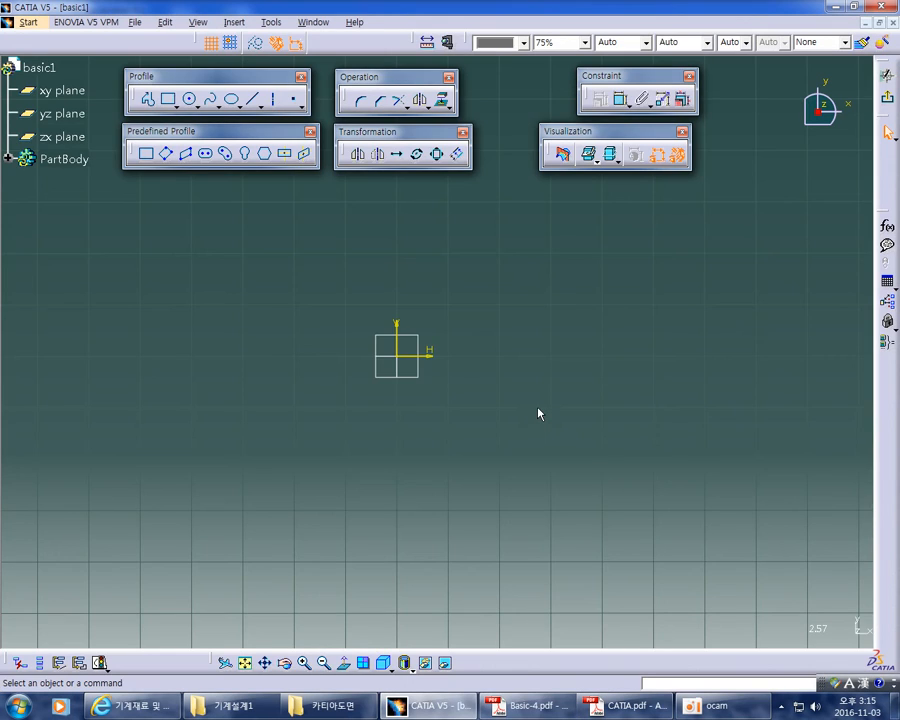
pyautogui.moveTo(536, 410); pyautogui.dragTo(524, 398, button='middle')
pyautogui.click(194, 105)
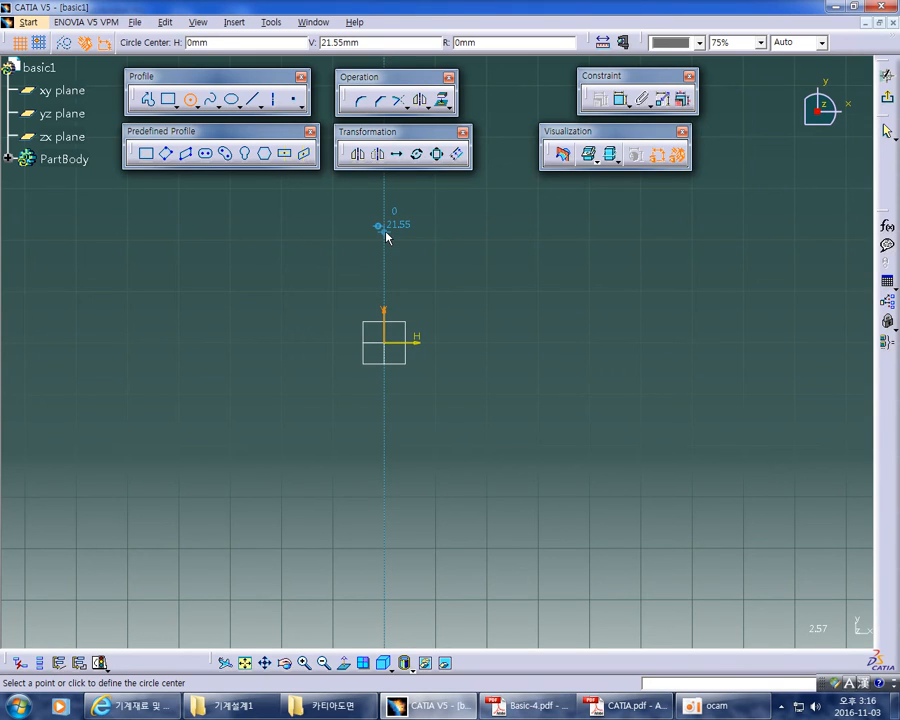
pyautogui.click(390, 345)
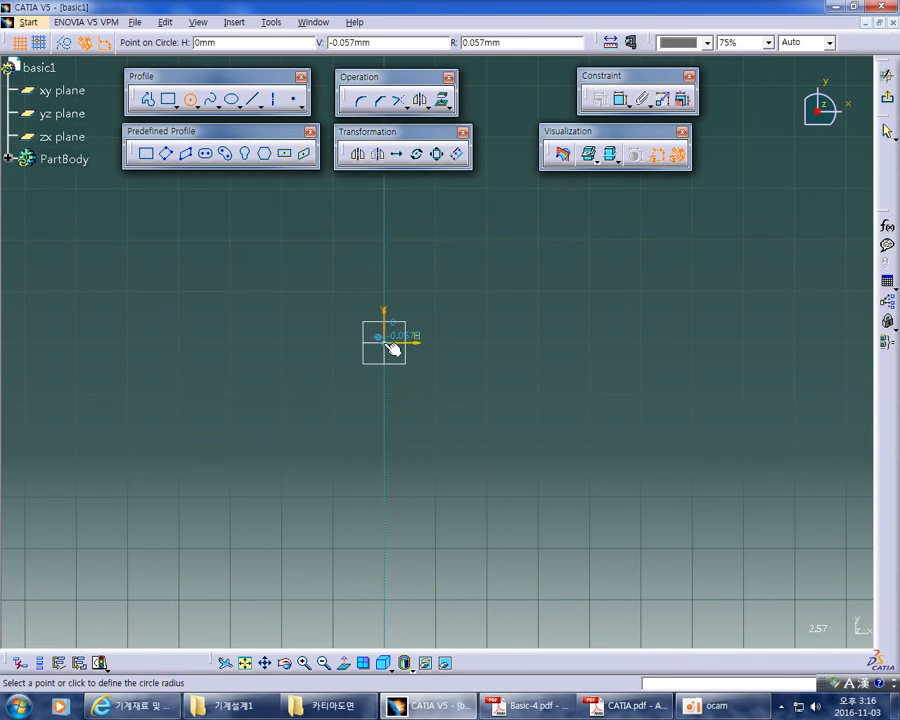
pyautogui.click(416, 270)
pyautogui.click(503, 267)
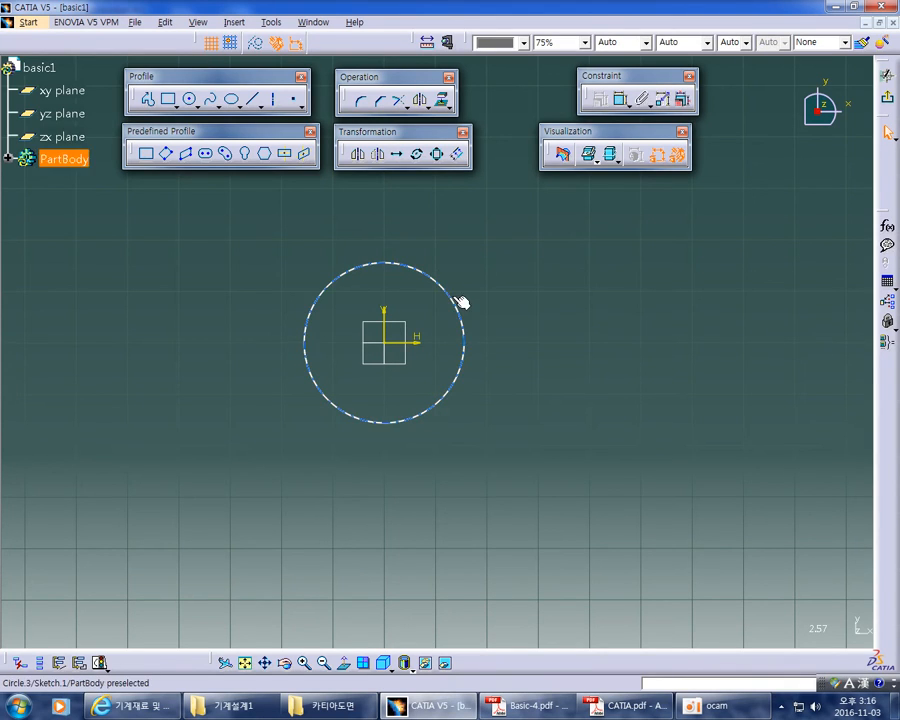
pyautogui.moveTo(516, 296)
pyautogui.mouseDown(button='middle')
pyautogui.moveTo(534, 280)
pyautogui.moveTo(542, 302)
pyautogui.mouseUp(button='middle')
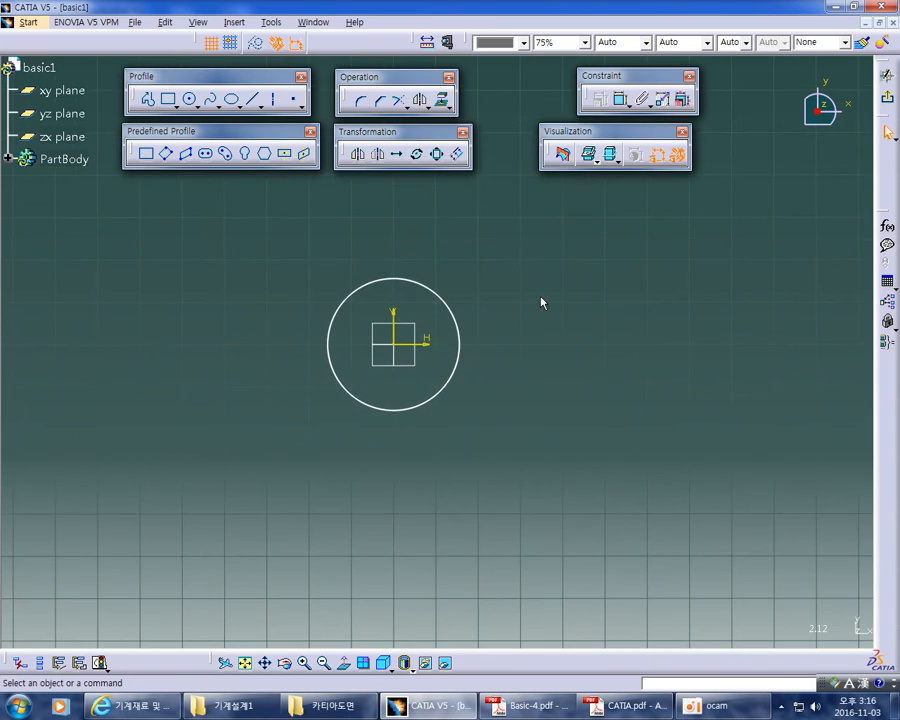
# Add a radius dimension to the circle, placed just outside its upper-right edge
pyautogui.click(619, 99)
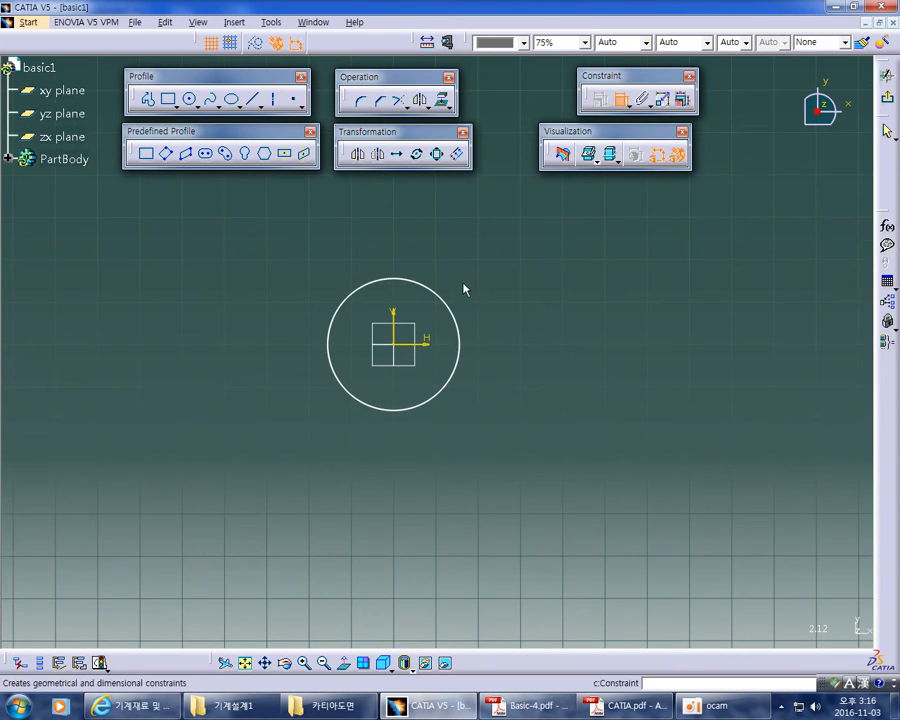
pyautogui.click(457, 312)
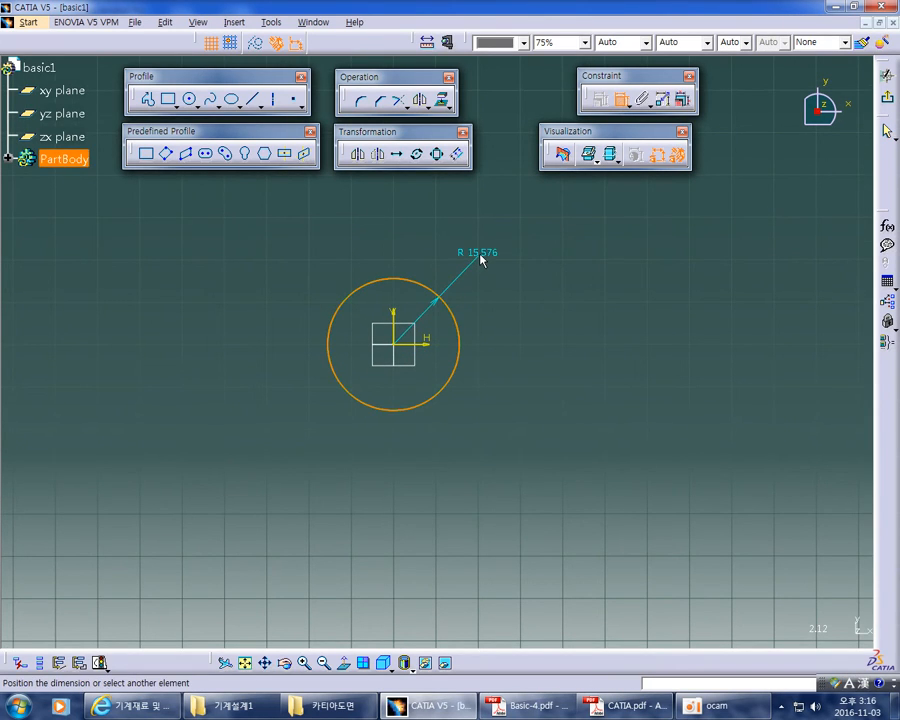
pyautogui.click(462, 283)
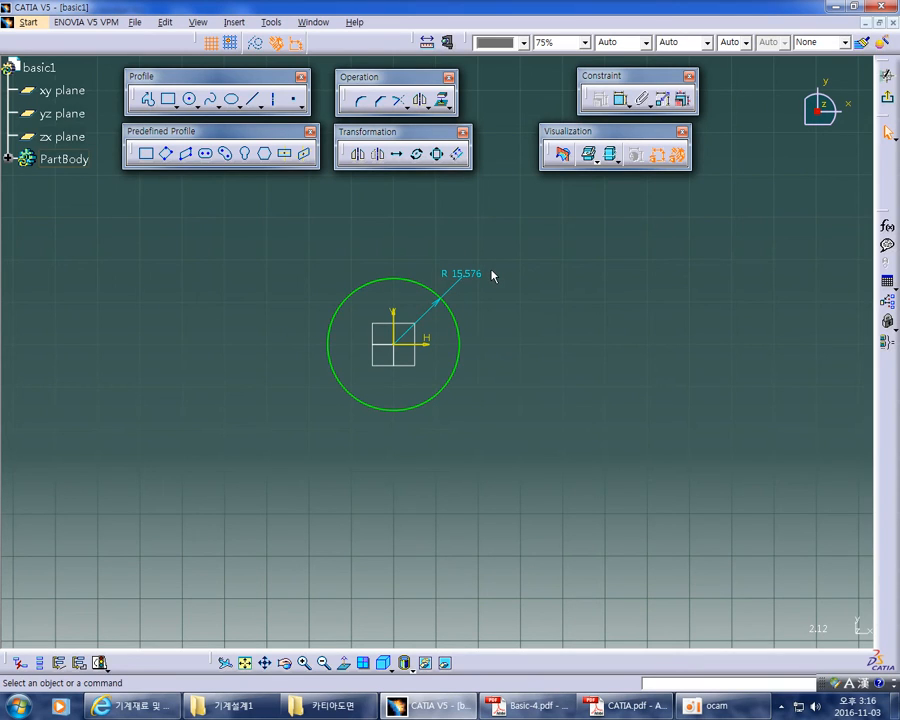
# Change the circle's dimension type to Diameter and set the value to 16 mm
pyautogui.doubleClick(470, 273)
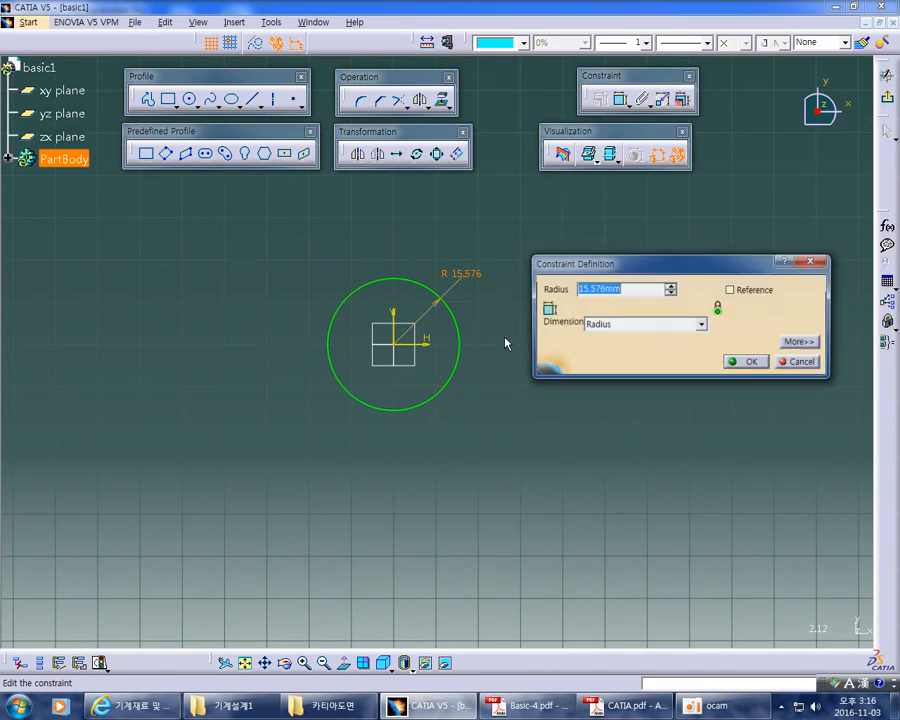
pyautogui.click(598, 324)
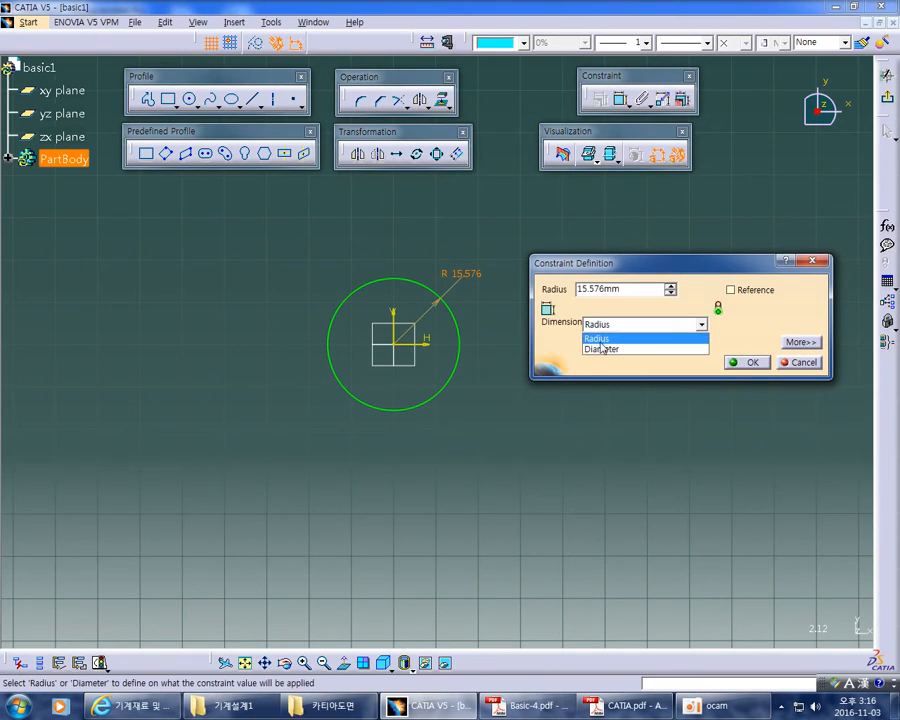
pyautogui.click(602, 350)
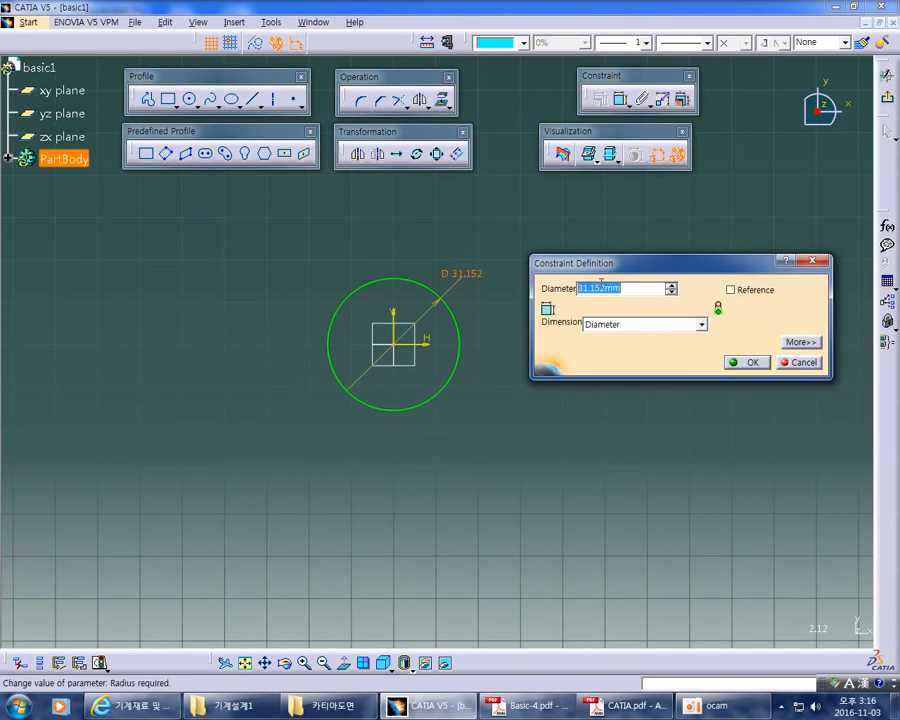
pyautogui.click(615, 324)
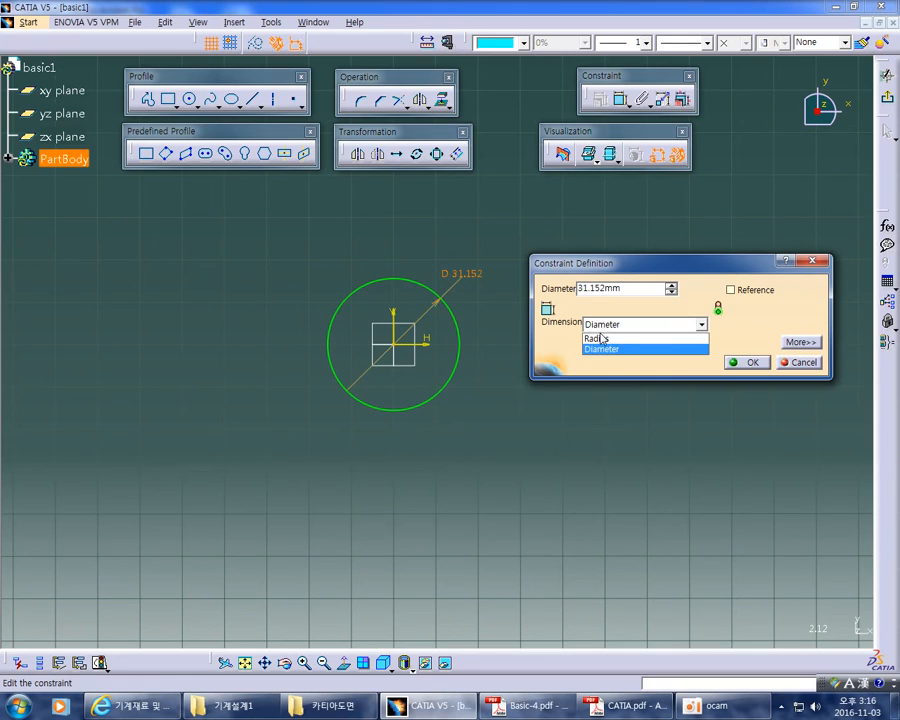
pyautogui.click(601, 341)
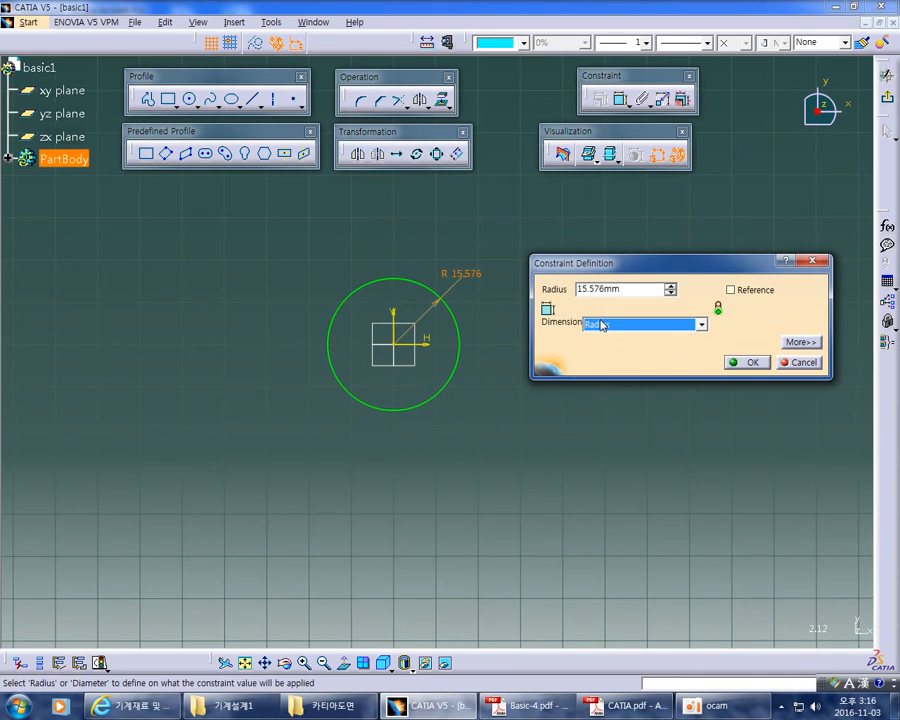
pyautogui.click(602, 323)
pyautogui.click(602, 350)
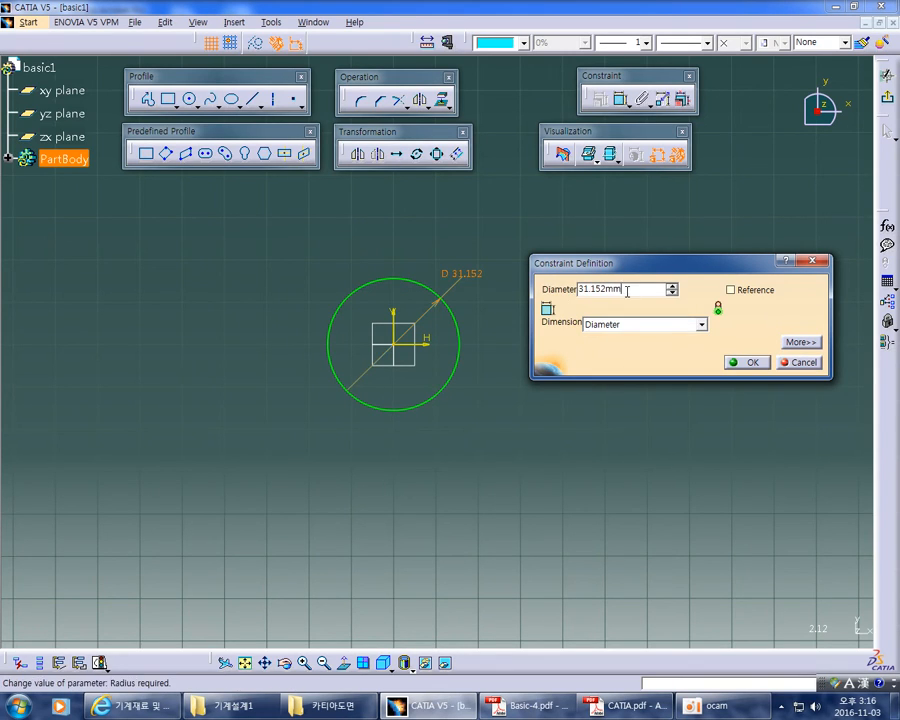
pyautogui.moveTo(624, 289); pyautogui.dragTo(530, 290)
pyautogui.write('16')
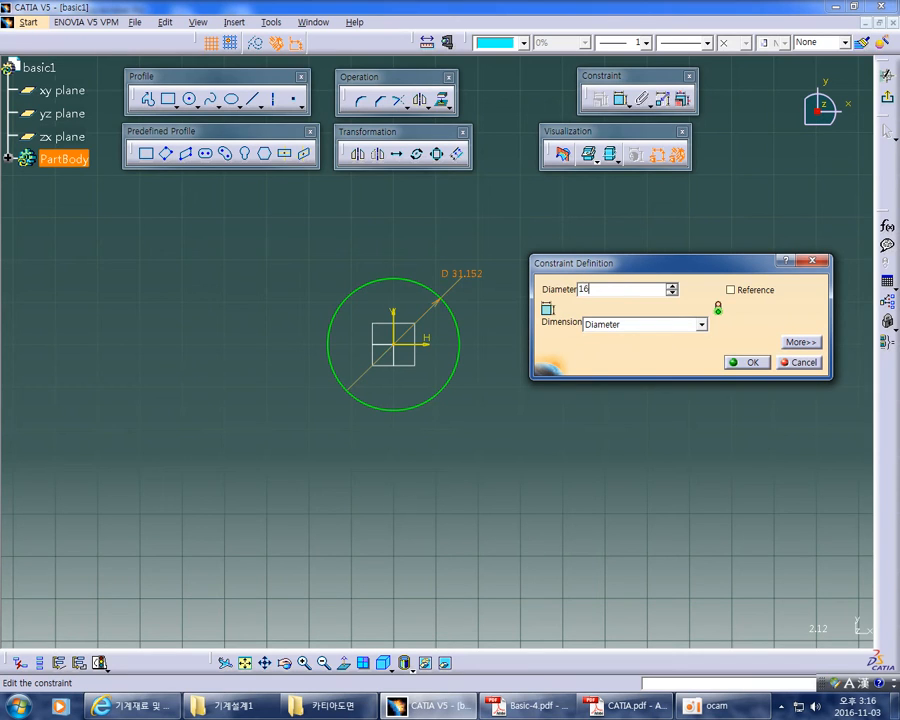
pyautogui.press('Return')
# Draw a larger concentric circle of about 24.8 mm diameter centred on the sketch origin
pyautogui.moveTo(528, 290)
pyautogui.mouseDown(button='middle')
pyautogui.moveTo(498, 394)
pyautogui.moveTo(503, 331)
pyautogui.moveTo(512, 375)
pyautogui.mouseUp(button='middle')
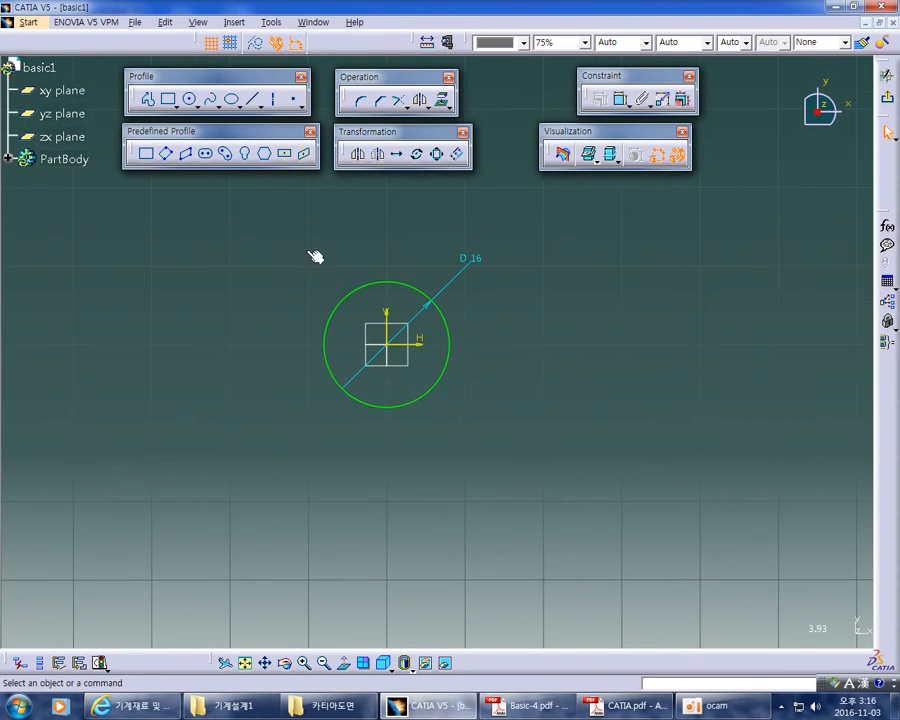
pyautogui.click(191, 100)
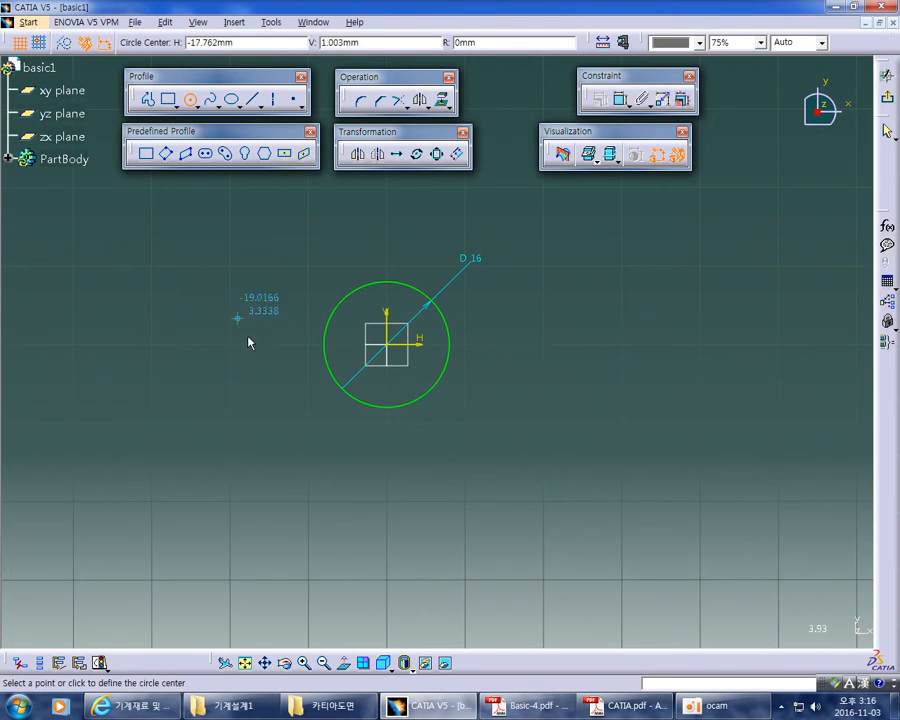
pyautogui.click(388, 346)
pyautogui.click(432, 432)
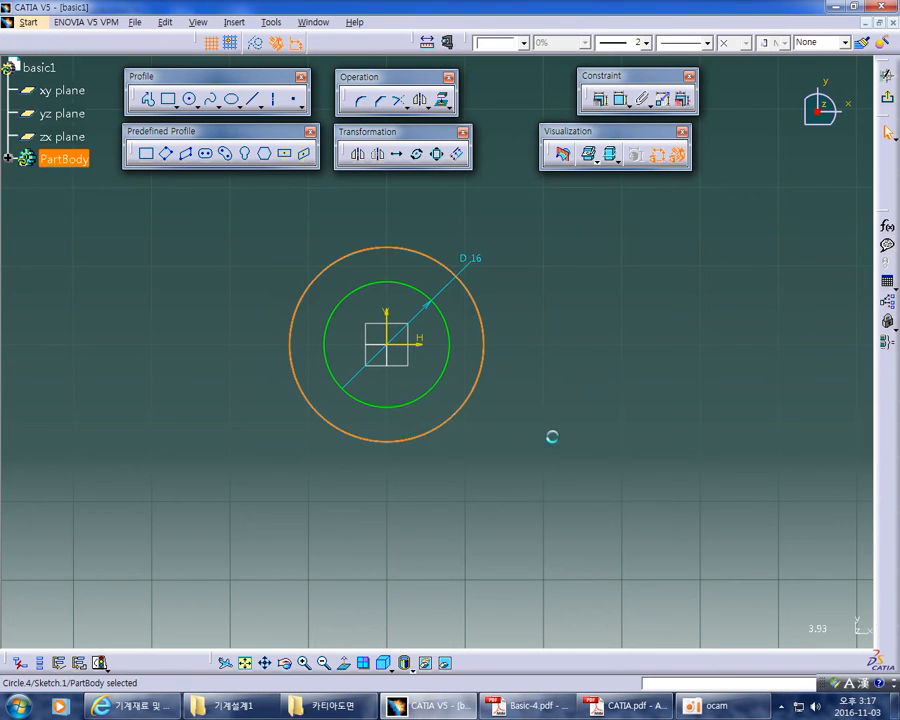
# Check the outer arc's size in Basic-4.pdf, and dimension the outer circle's diameter in CATIA
pyautogui.hotkey('alt', 'Tab')
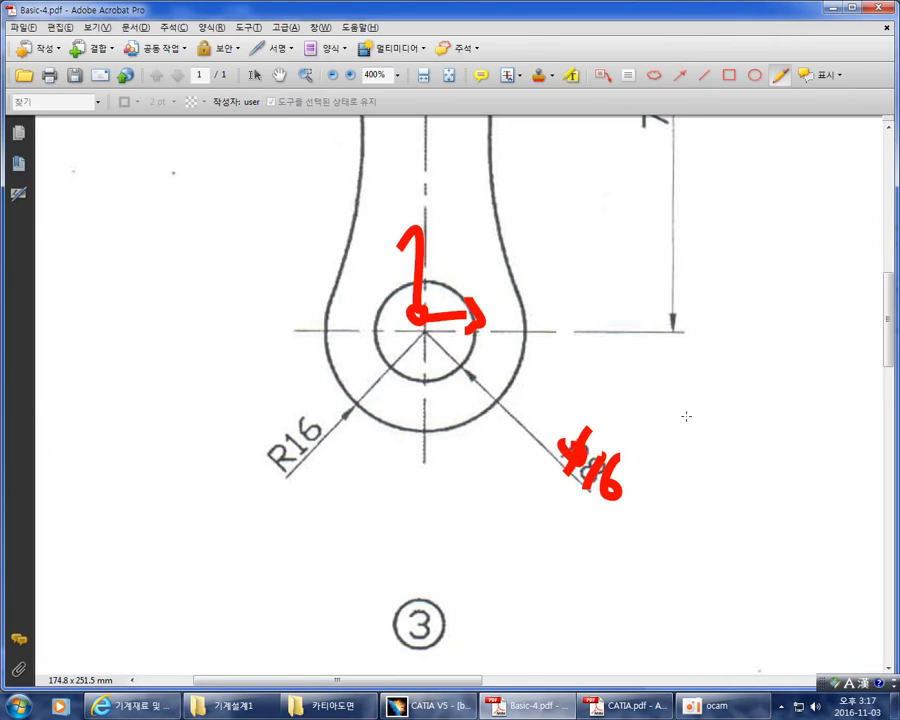
pyautogui.hotkey('alt', 'Tab')
pyautogui.click(620, 99)
pyautogui.click(601, 307)
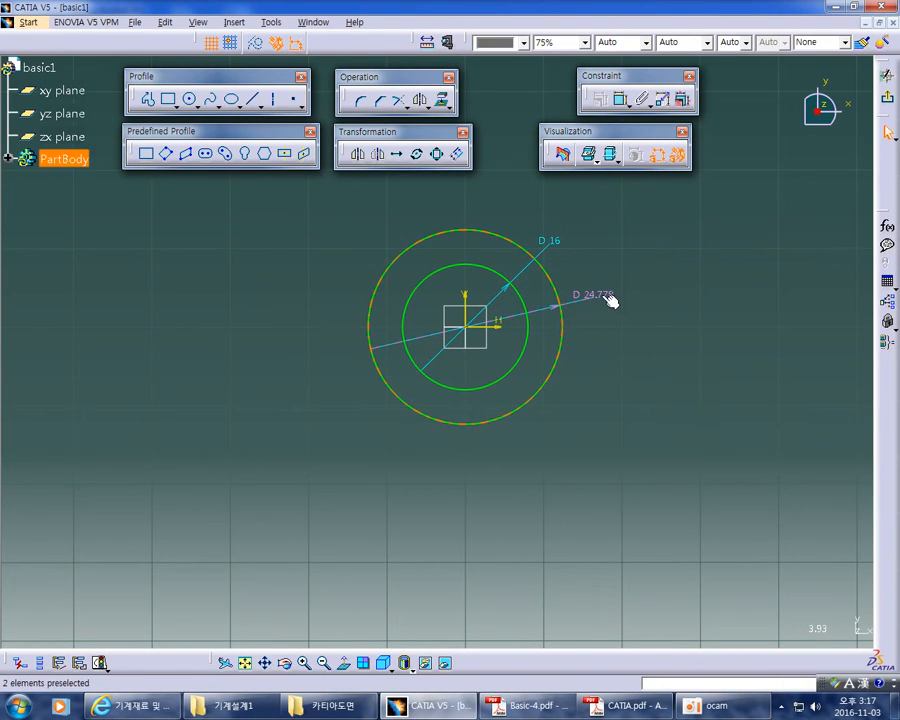
# Change the outer circle's dimension type to Radius with value 16 mm, and move the inner circle's diameter label closer to its circle
pyautogui.doubleClick(608, 298)
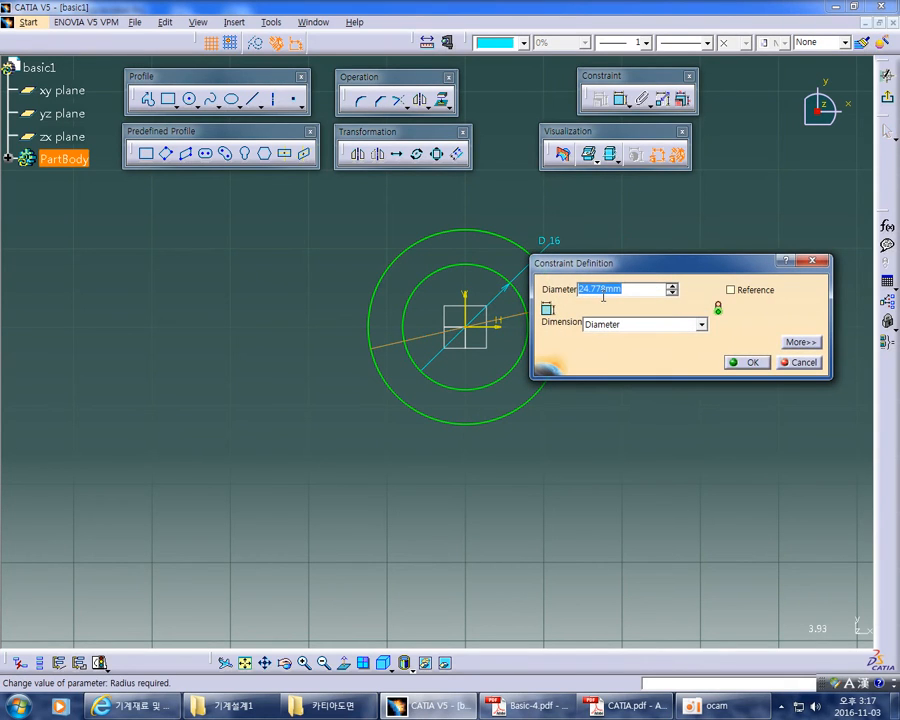
pyautogui.click(610, 324)
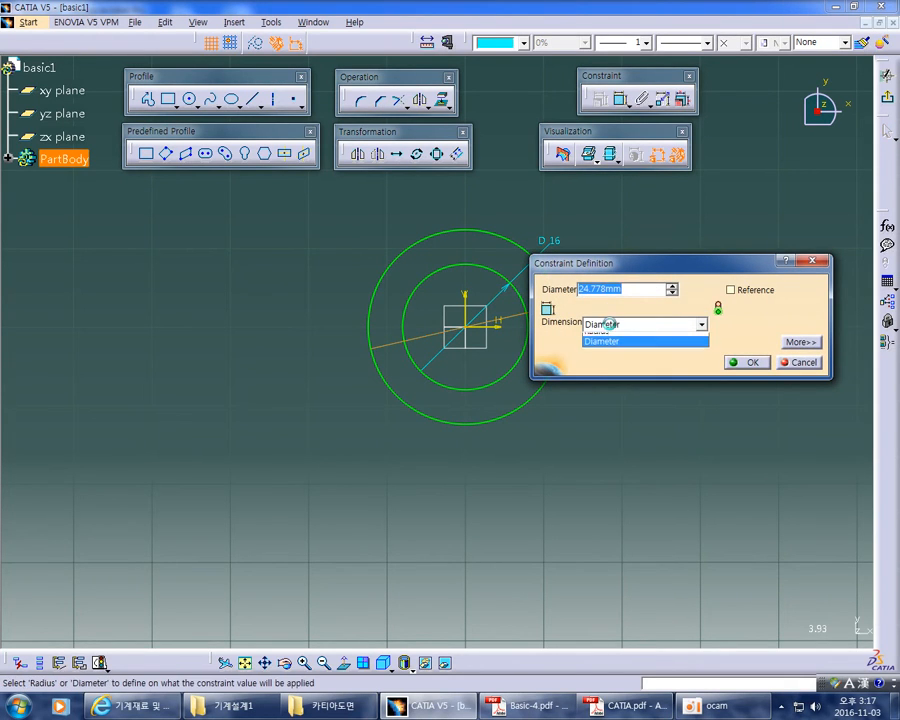
pyautogui.click(607, 340)
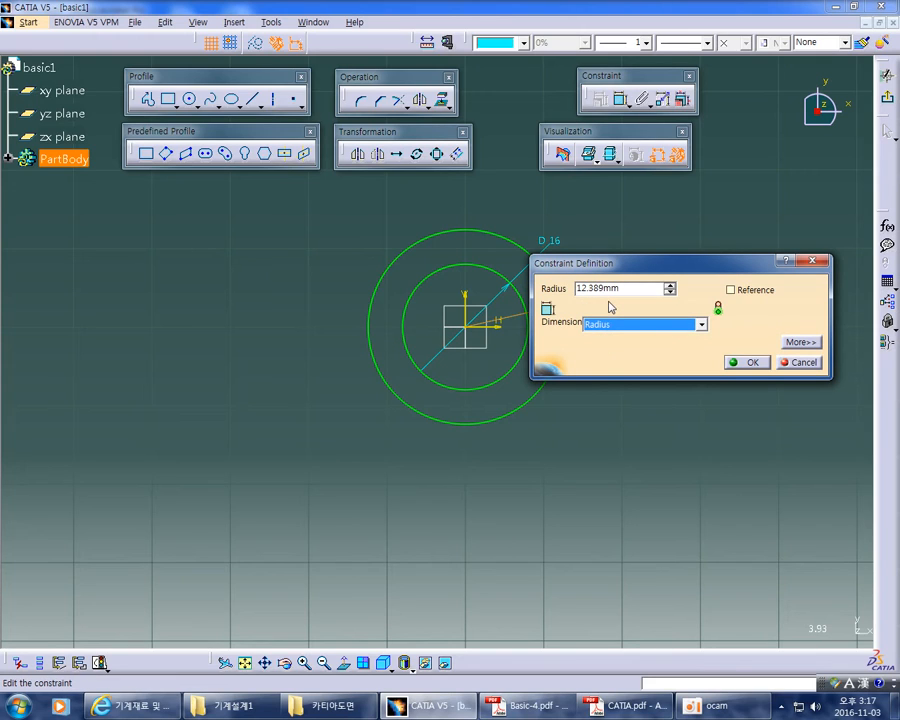
pyautogui.moveTo(628, 292); pyautogui.dragTo(520, 294)
pyautogui.write('16')
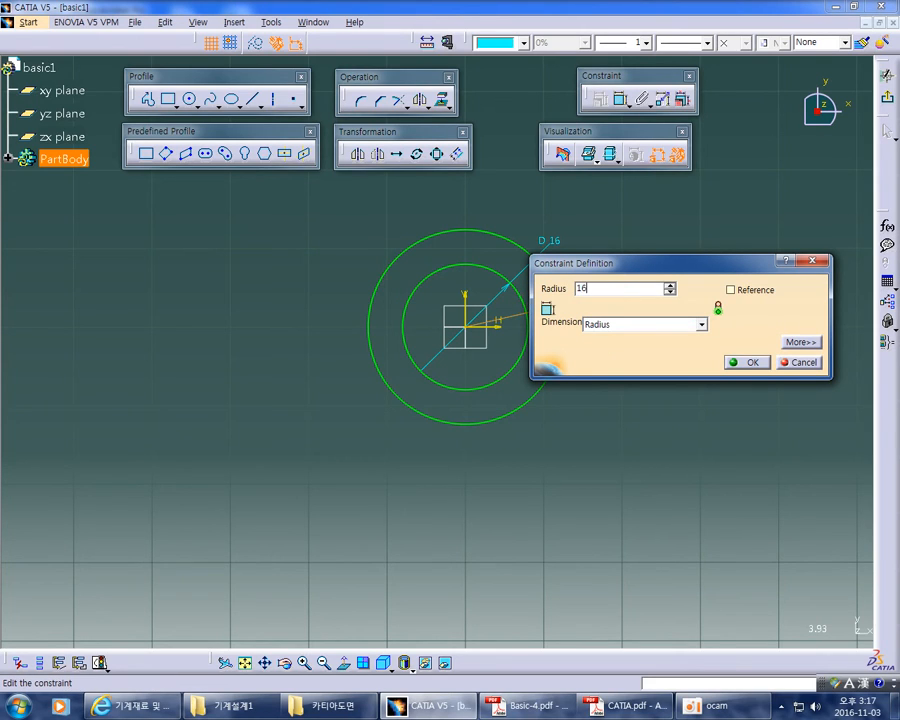
pyautogui.press('Return')
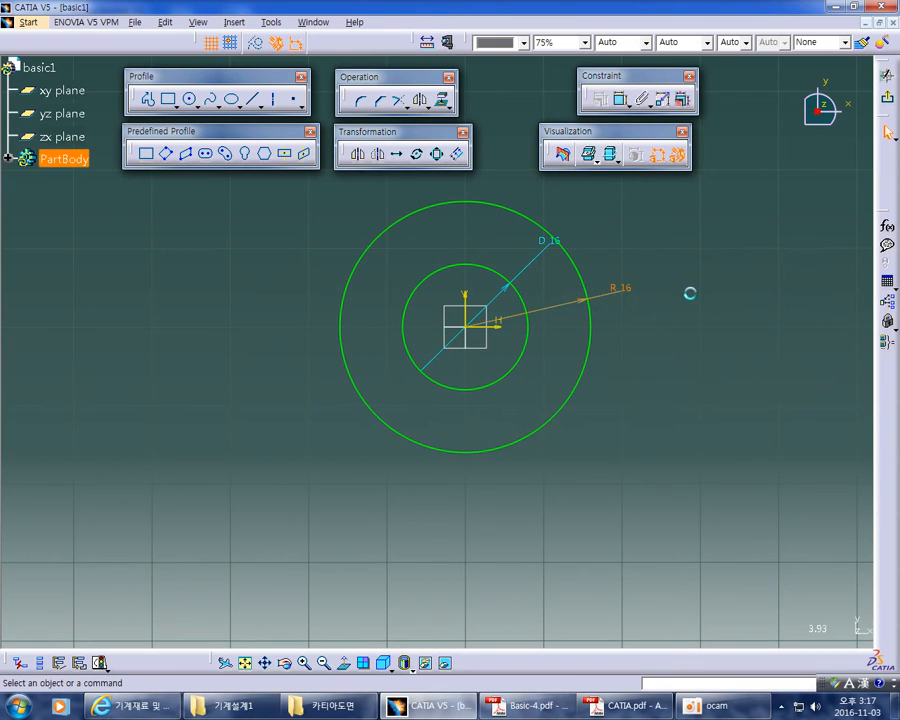
pyautogui.moveTo(553, 246); pyautogui.dragTo(518, 261)
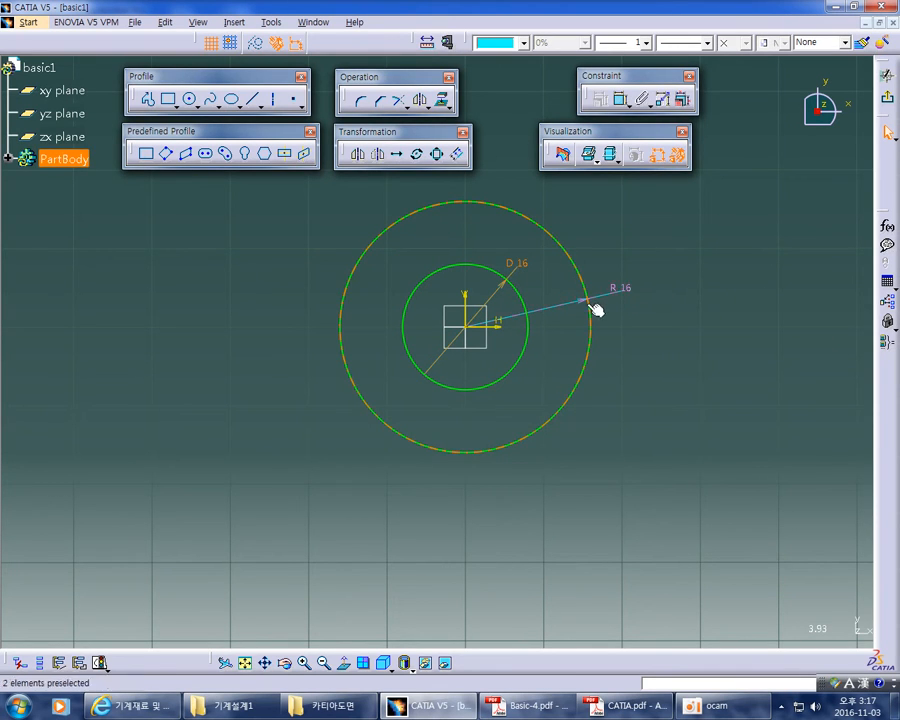
pyautogui.keyDown('ctrl'); pyautogui.moveTo(621, 333); pyautogui.dragTo(624, 401, button='middle'); pyautogui.keyUp('ctrl')
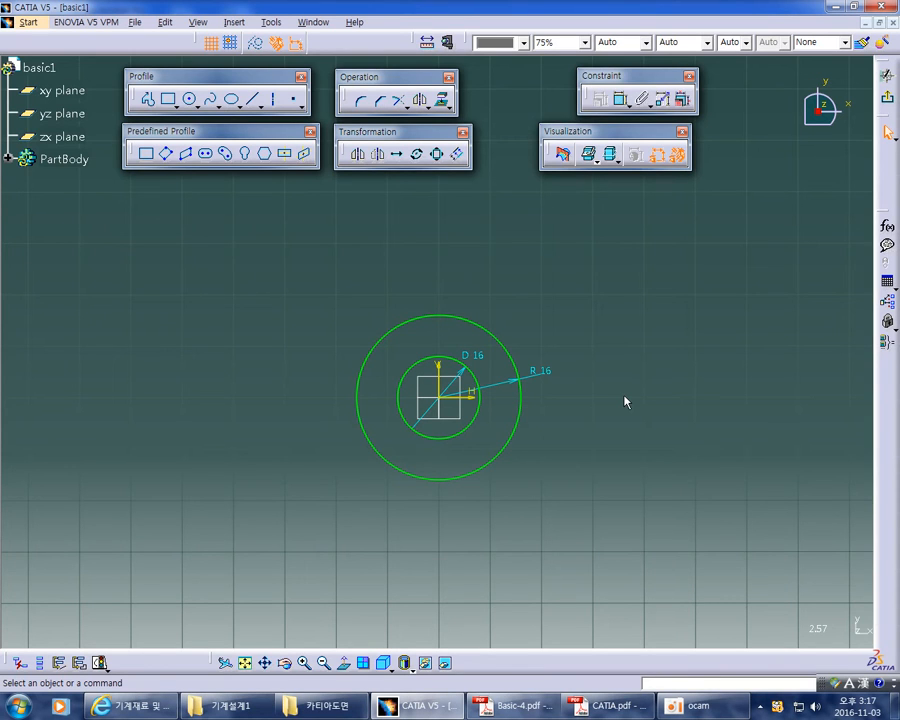
pyautogui.moveTo(624, 401); pyautogui.dragTo(621, 438, button='middle')
# Switch to Basic-4.pdf and mark figure 1's upper hole, its centre and the vertical centreline with the pencil
pyautogui.hotkey('alt', 'Tab')
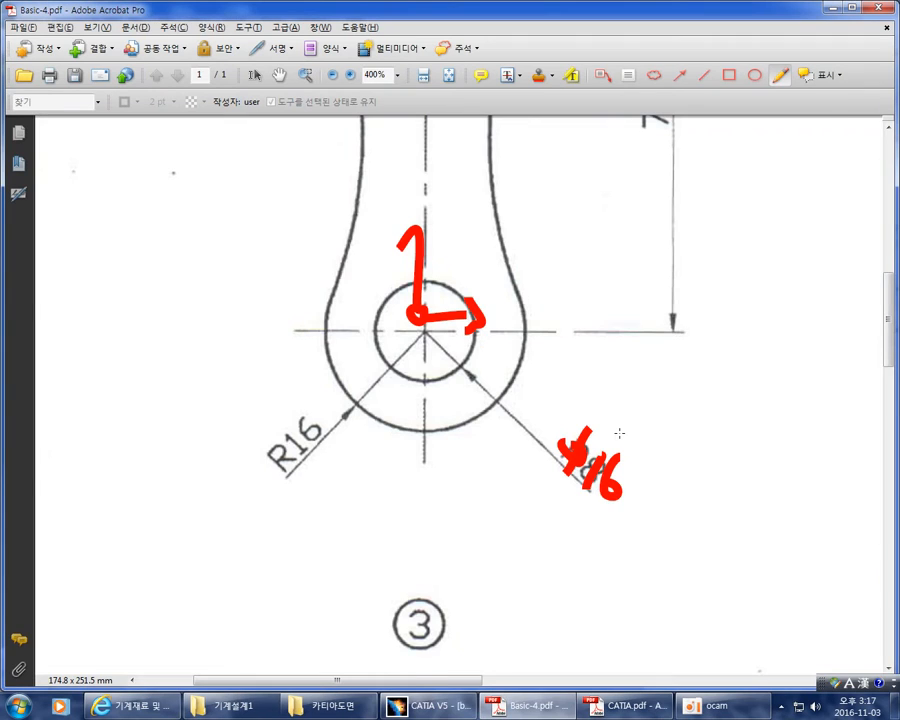
pyautogui.keyDown('ctrl'); pyautogui.scroll(-2, 616, 439); pyautogui.keyUp('ctrl')
pyautogui.keyDown('ctrl'); pyautogui.scroll(-3, 616, 438); pyautogui.keyUp('ctrl')
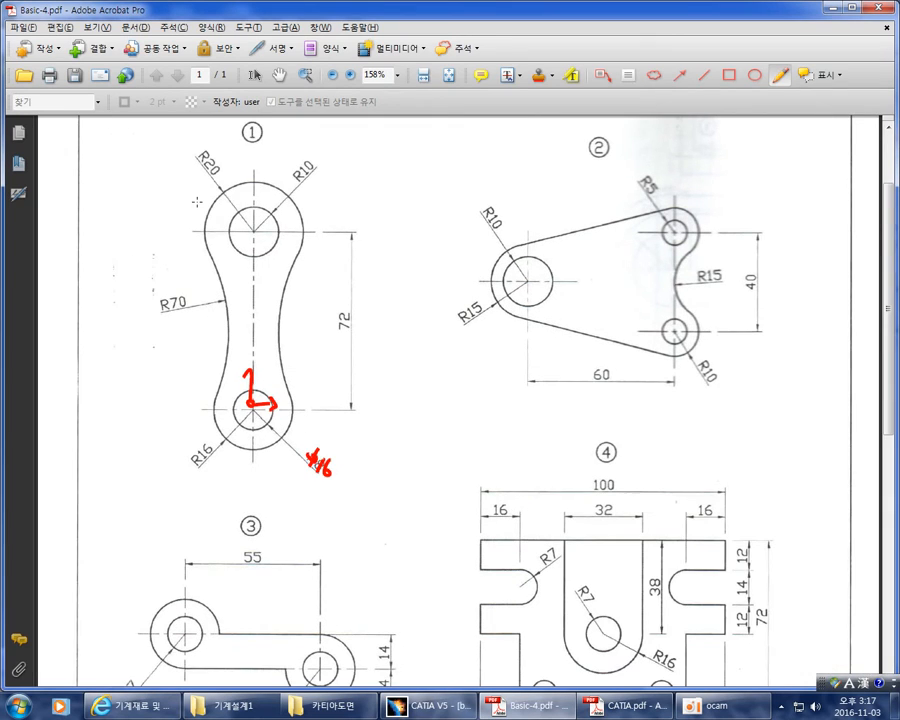
pyautogui.moveTo(265, 214)
pyautogui.mouseDown()
pyautogui.moveTo(243, 209)
pyautogui.moveTo(234, 226)
pyautogui.moveTo(256, 255)
pyautogui.moveTo(270, 229)
pyautogui.moveTo(258, 206)
pyautogui.mouseUp()
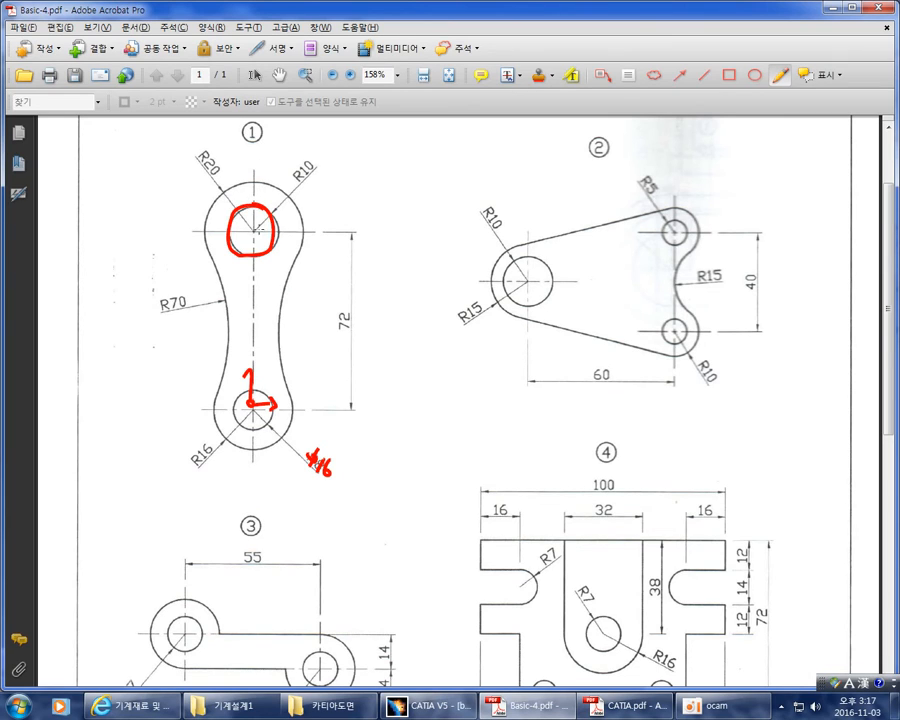
pyautogui.click(252, 231)
pyautogui.moveTo(253, 167); pyautogui.dragTo(253, 448)
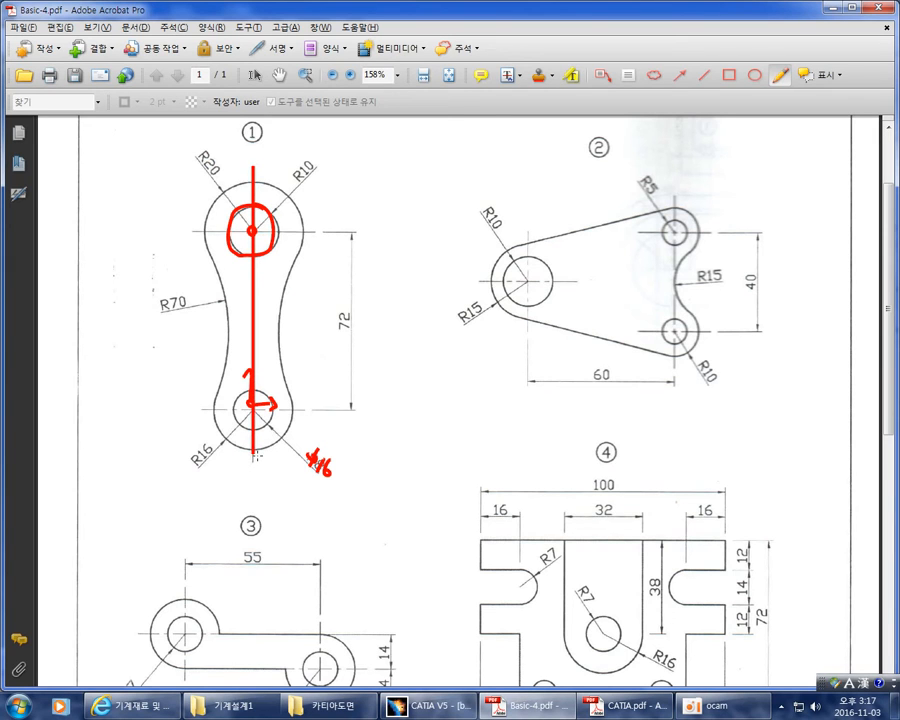
# Switch to CATIA and draw a circle of about 14.2 mm radius centred on the vertical axis, about 70 mm above the origin
pyautogui.hotkey('alt', 'Tab')
pyautogui.moveTo(578, 355); pyautogui.dragTo(514, 392, button='middle')
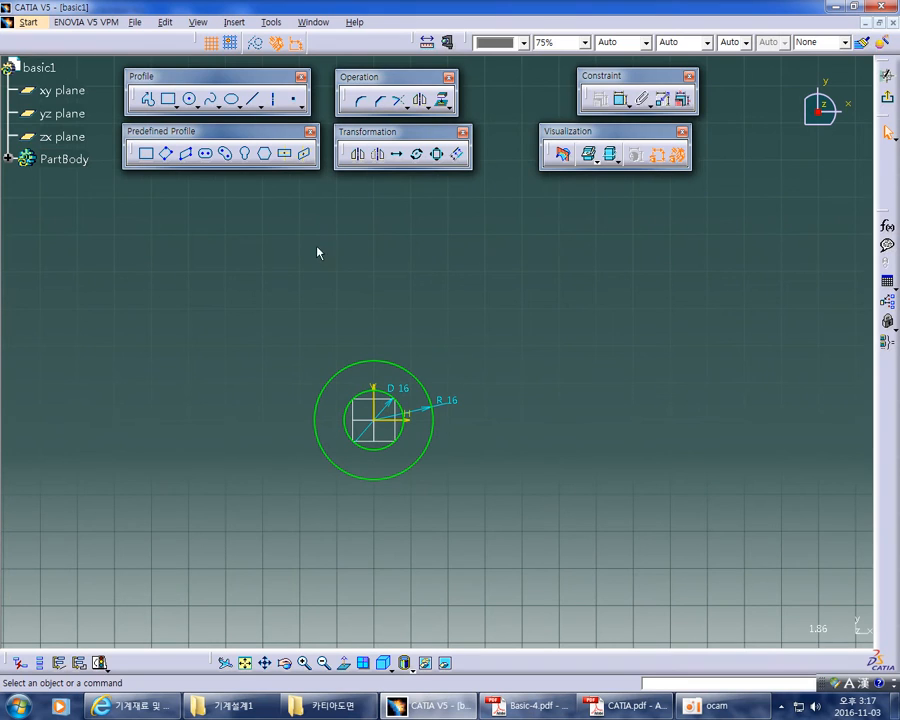
pyautogui.click(190, 99)
pyautogui.moveTo(570, 279); pyautogui.dragTo(579, 340, button='middle')
pyautogui.moveTo(536, 273); pyautogui.dragTo(556, 325, button='middle')
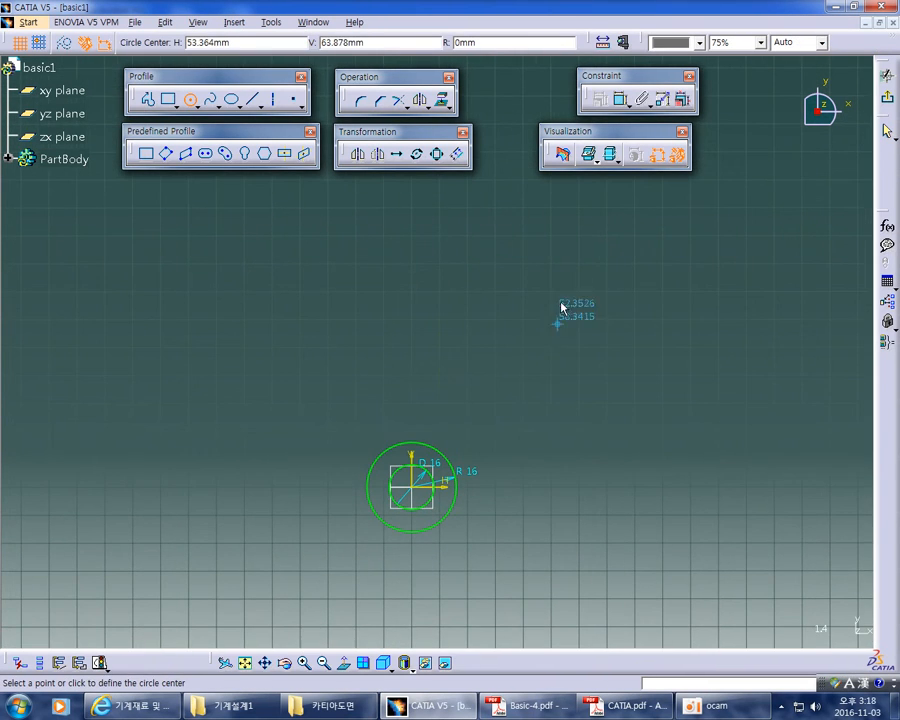
pyautogui.click(414, 292)
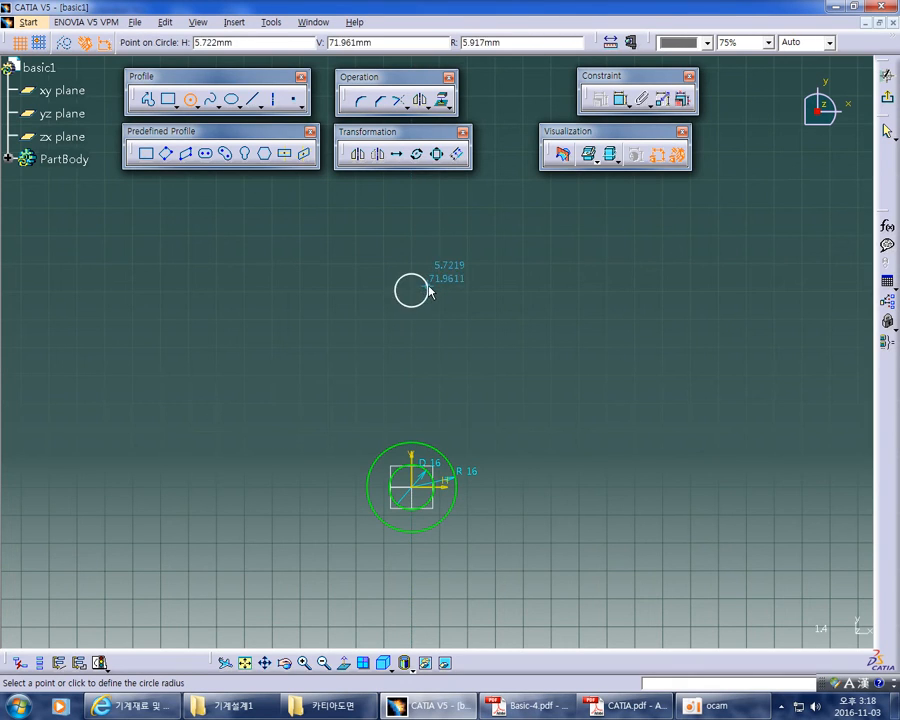
pyautogui.click(438, 261)
pyautogui.moveTo(522, 304); pyautogui.dragTo(545, 279, button='middle')
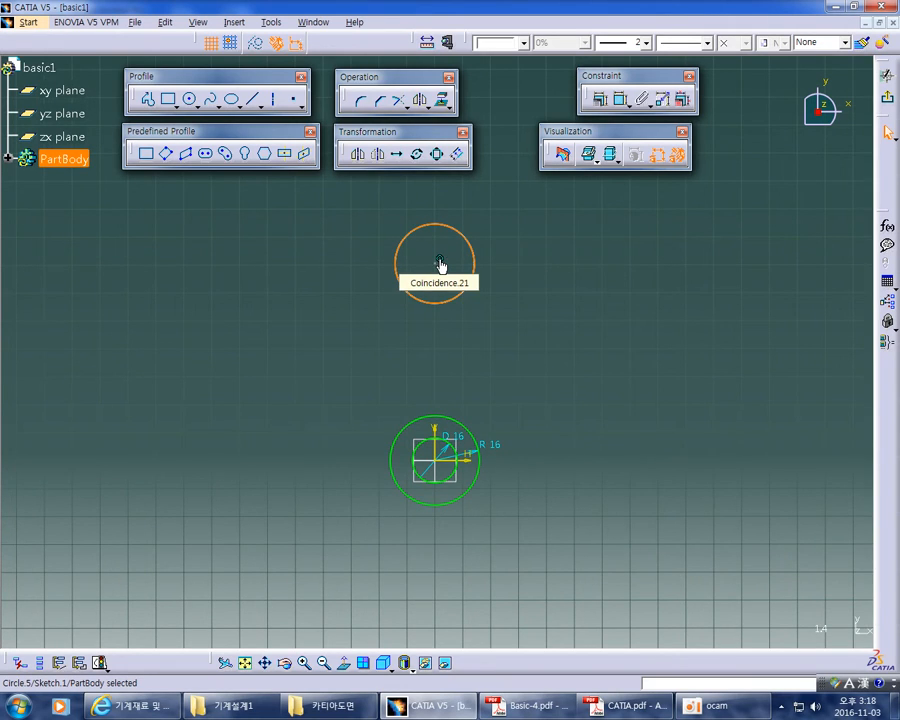
pyautogui.click(577, 255)
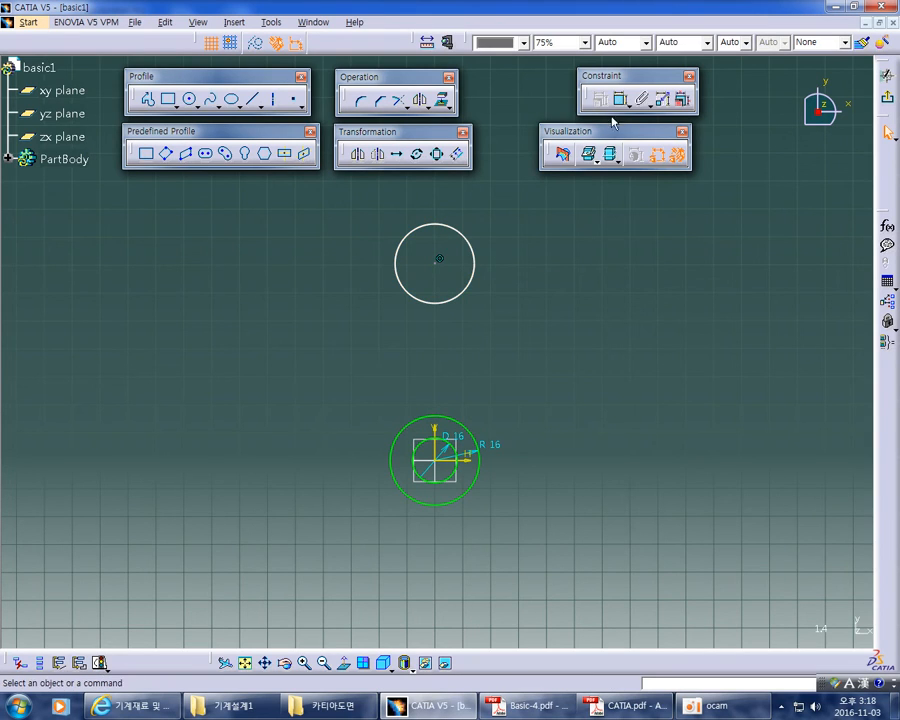
# Dimension the upper circle's radius, and write ø20 over figure 1's R10 callout in Basic-4.pdf
pyautogui.click(468, 233)
pyautogui.click(490, 213)
pyautogui.hotkey('alt', 'Tab')
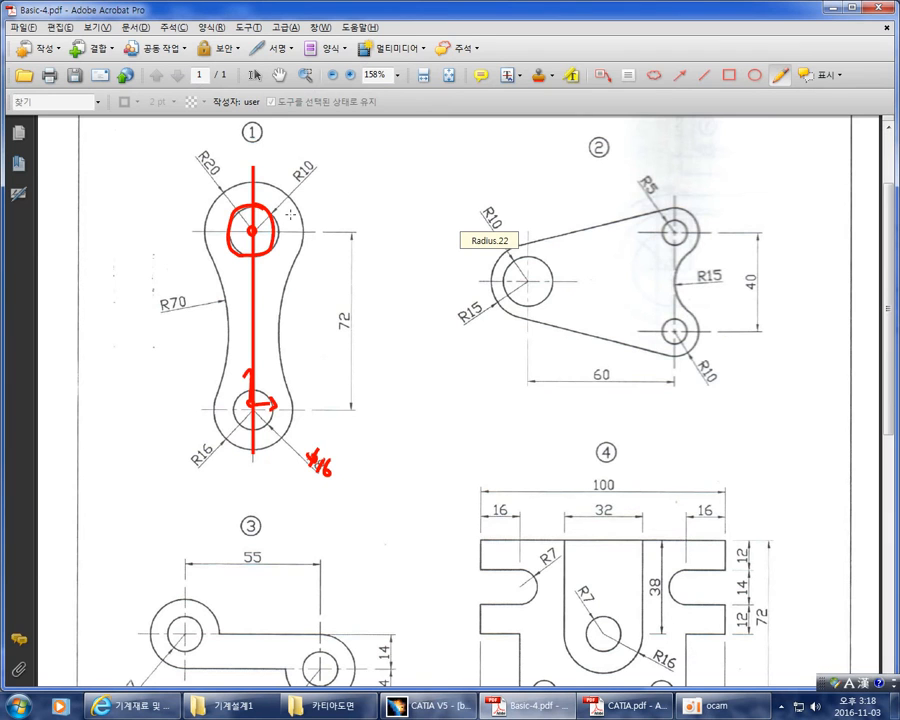
pyautogui.moveTo(296, 177)
pyautogui.mouseDown()
pyautogui.moveTo(307, 200)
pyautogui.moveTo(316, 171)
pyautogui.moveTo(342, 160)
pyautogui.mouseUp()
pyautogui.hotkey('alt', 'Tab')
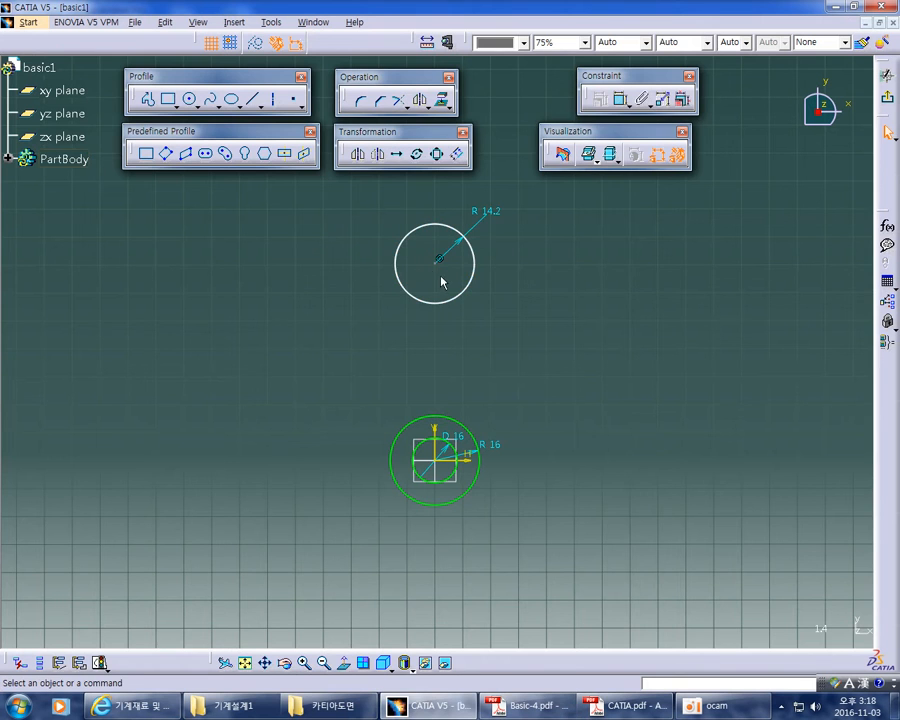
# Change the upper circle's dimension type to Diameter and set the value to 20 mm
pyautogui.doubleClick(488, 214)
pyautogui.click(700, 324)
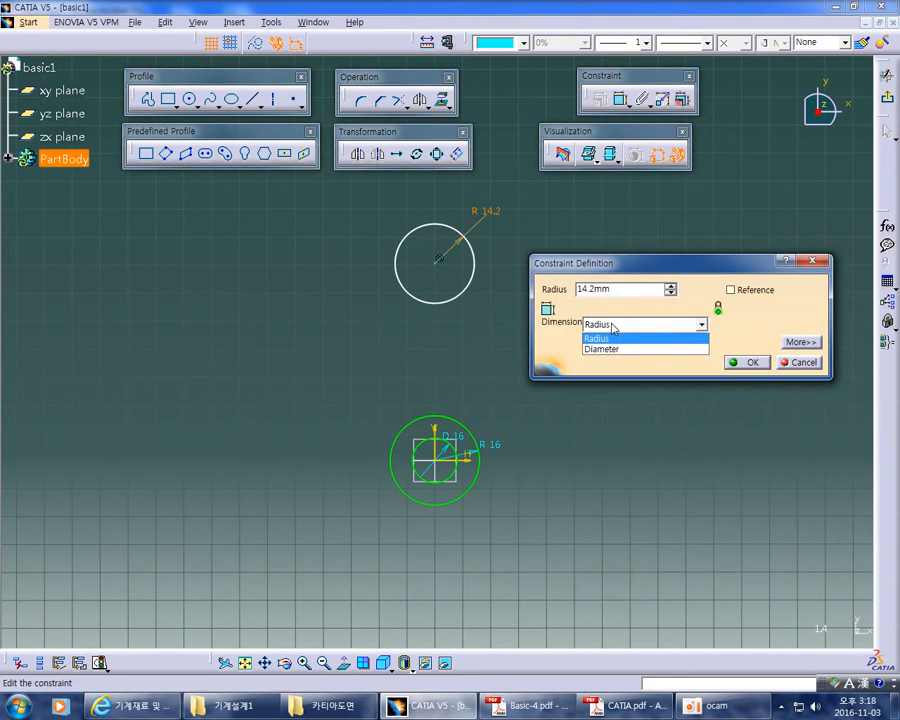
pyautogui.click(611, 350)
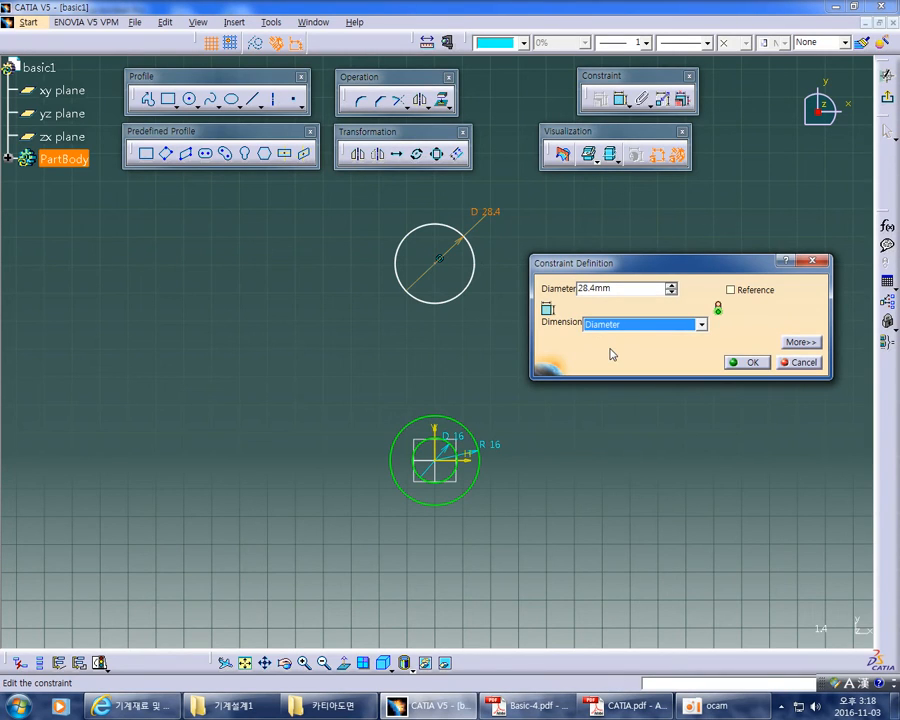
pyautogui.moveTo(623, 294); pyautogui.dragTo(546, 291)
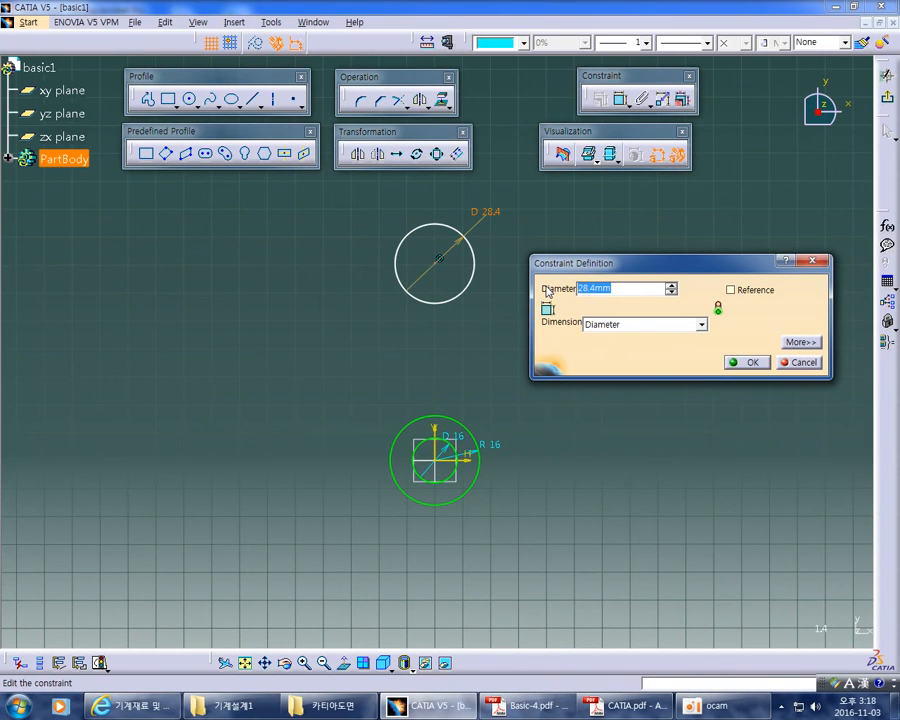
pyautogui.write('20')
pyautogui.press('Return')
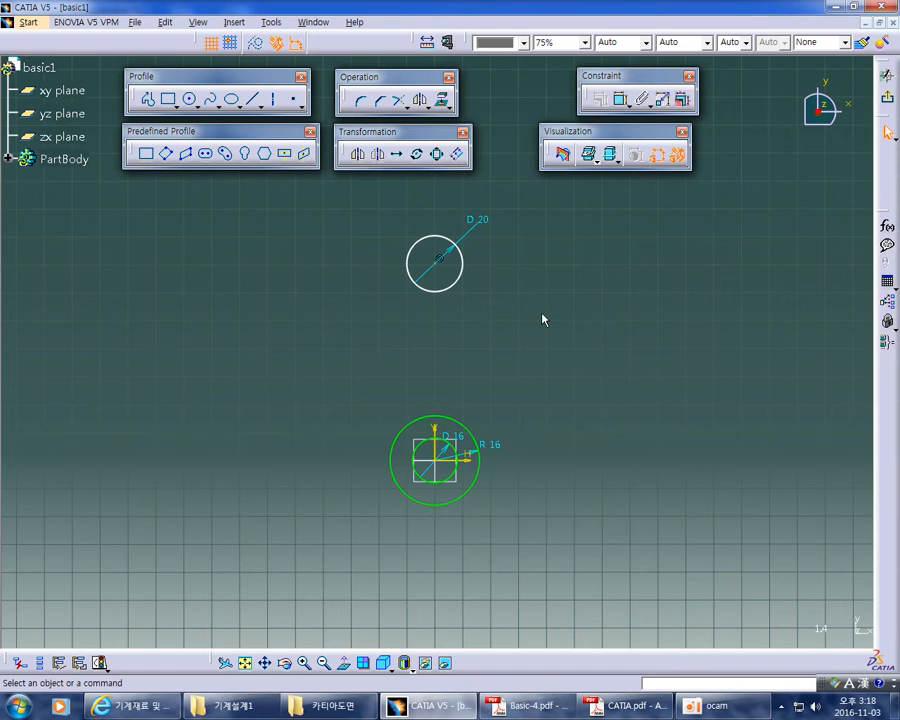
# Circle the 72 centre-distance dimension of figure 1 in Basic-4.pdf with the pencil
pyautogui.hotkey('alt', 'Tab')
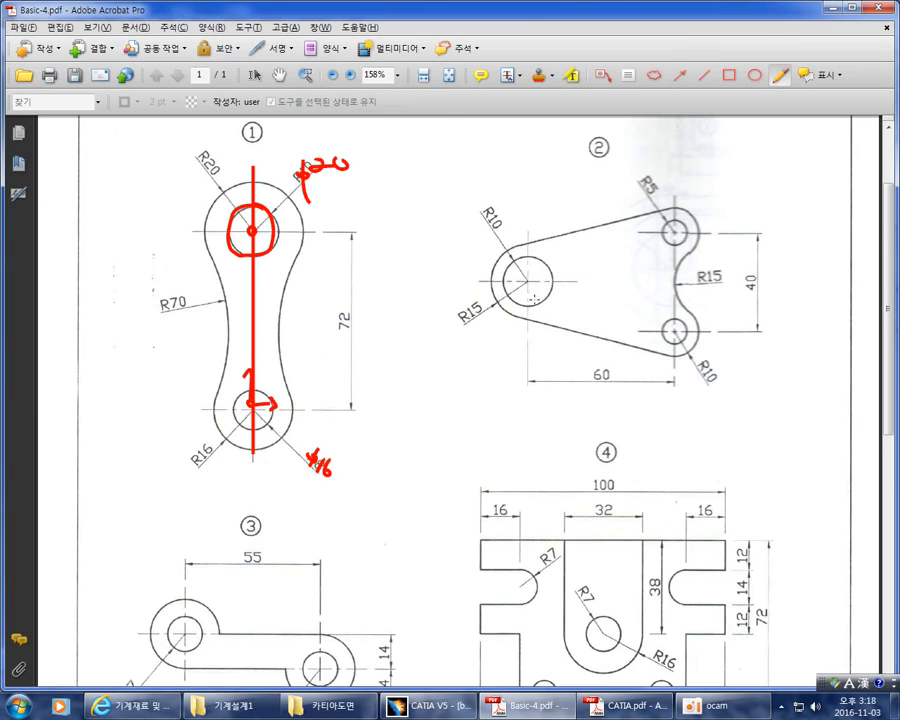
pyautogui.moveTo(360, 348)
pyautogui.mouseDown()
pyautogui.moveTo(338, 306)
pyautogui.moveTo(366, 348)
pyautogui.mouseUp()
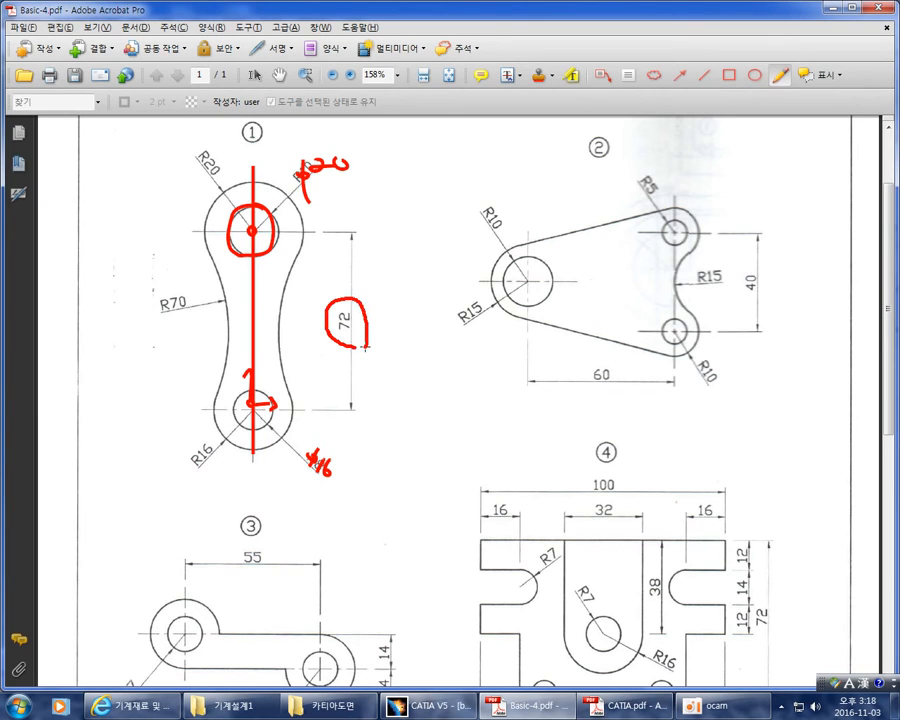
pyautogui.hotkey('alt', 'Tab')
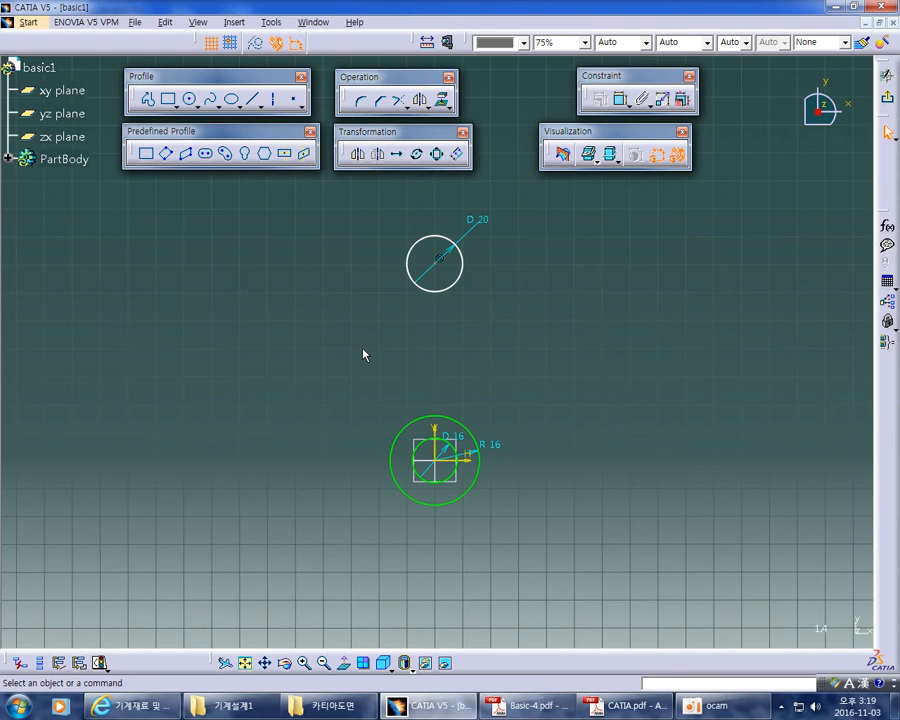
# Move the upper circle freely up and down the vertical axis in CATIA to test its remaining freedom
pyautogui.moveTo(600, 380)
pyautogui.mouseDown(button='middle')
pyautogui.moveTo(610, 385)
pyautogui.moveTo(596, 398)
pyautogui.moveTo(576, 350)
pyautogui.mouseUp(button='middle')
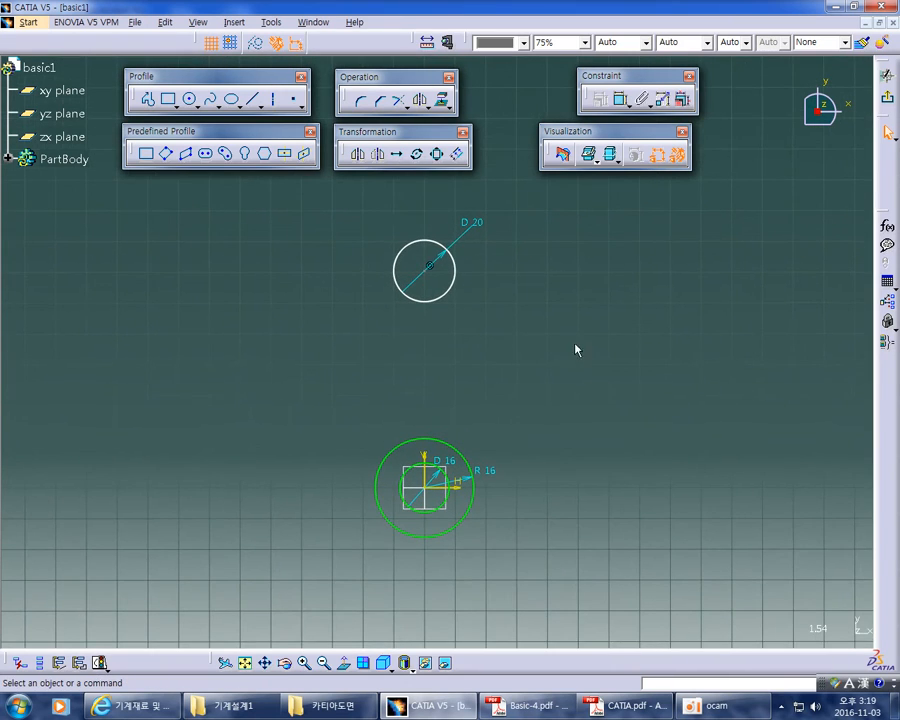
pyautogui.click(457, 268)
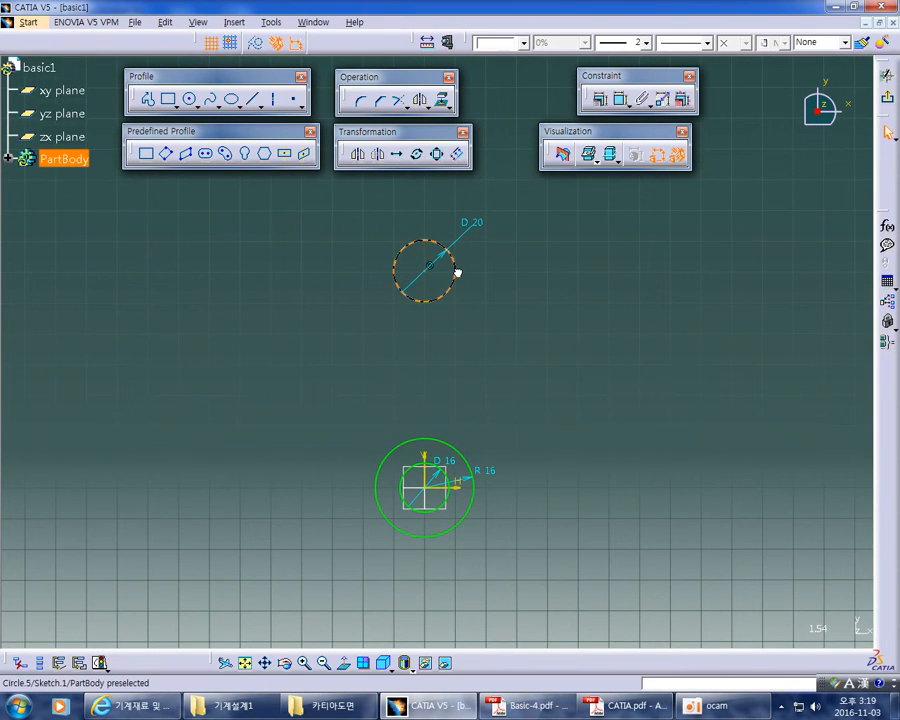
pyautogui.moveTo(442, 231); pyautogui.dragTo(538, 309)
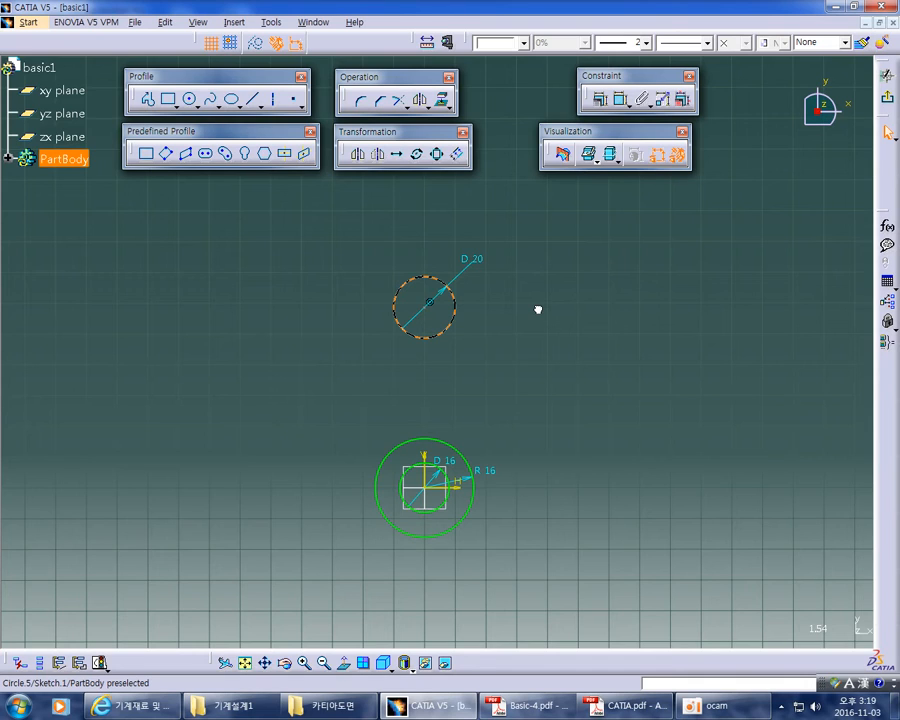
pyautogui.moveTo(538, 309); pyautogui.dragTo(325, 312)
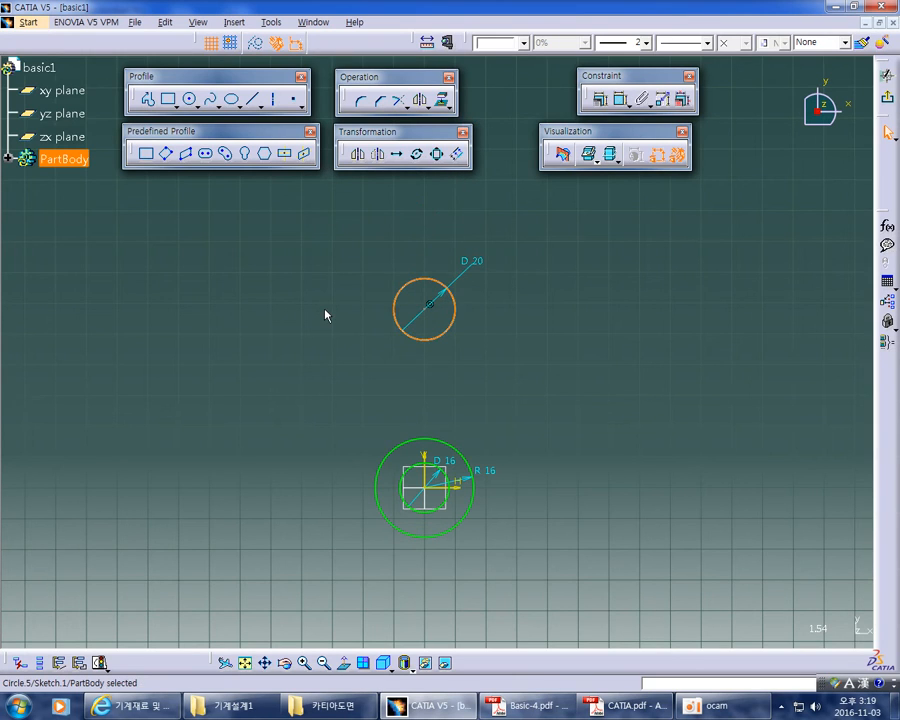
# Add a pencil mark beside figure 1's 72 dimension in Basic-4.pdf, and deselect the upper circle in CATIA
pyautogui.hotkey('alt', 'Tab')
pyautogui.moveTo(382, 375)
pyautogui.mouseDown()
pyautogui.moveTo(345, 292)
pyautogui.moveTo(391, 320)
pyautogui.mouseUp()
pyautogui.hotkey('alt', 'Tab')
pyautogui.click(613, 215)
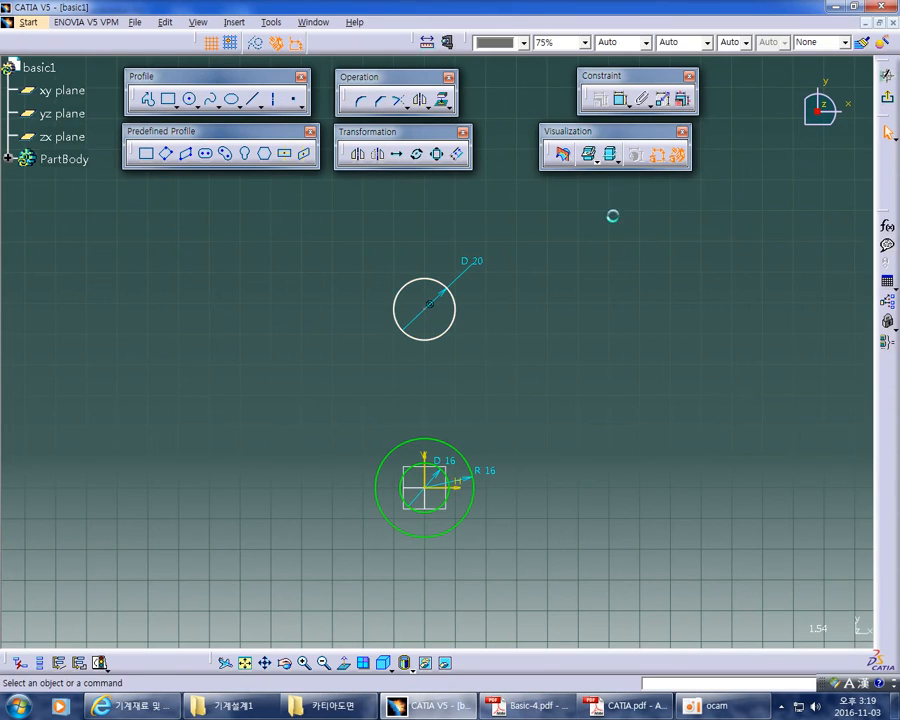
# Dimension the vertical distance from the upper circle's centre to the horizontal axis, placing it beside the circles
pyautogui.click(621, 99)
pyautogui.moveTo(599, 343); pyautogui.dragTo(586, 248, button='middle')
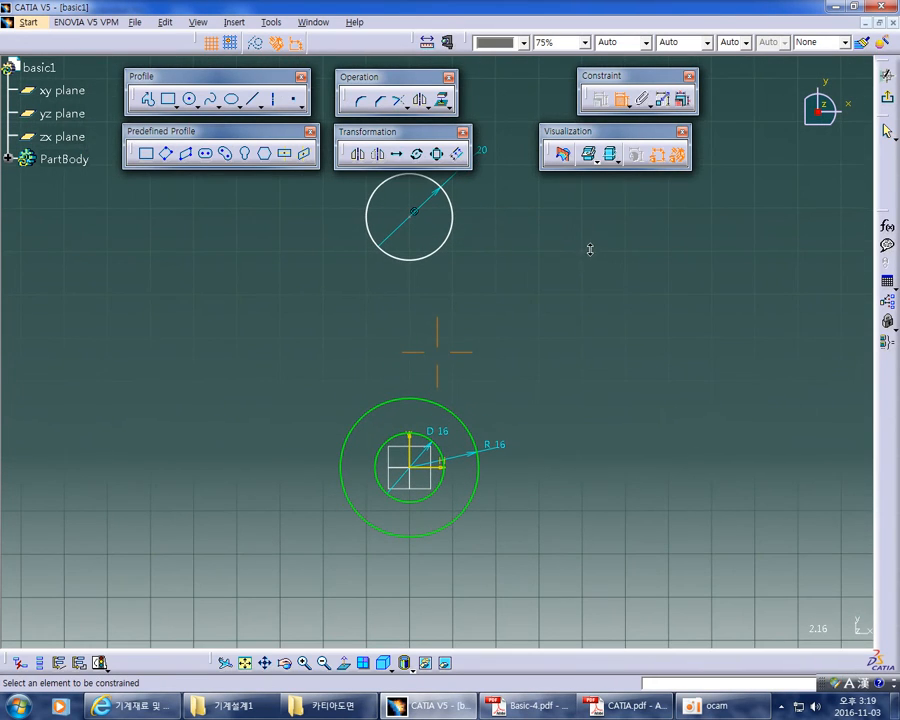
pyautogui.click(409, 218)
pyautogui.moveTo(527, 382); pyautogui.dragTo(527, 229, button='middle')
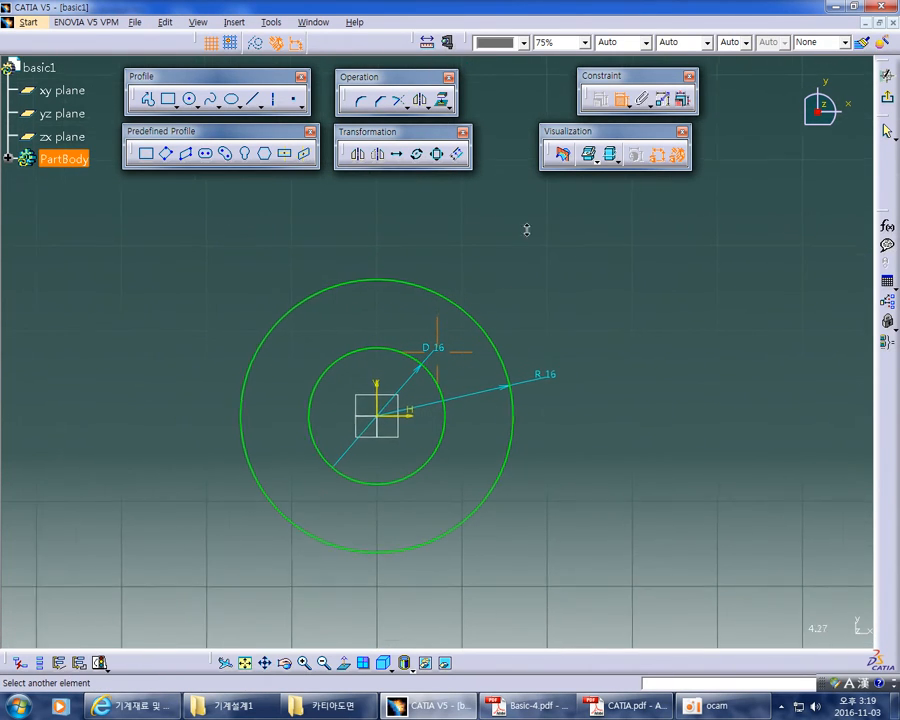
pyautogui.click(411, 418)
pyautogui.moveTo(519, 291); pyautogui.dragTo(532, 350, button='middle')
pyautogui.click(522, 268)
# Set the vertical distance between the upper circle's centre and the horizontal axis to 72 mm
pyautogui.doubleClick(537, 265)
pyautogui.write('7')
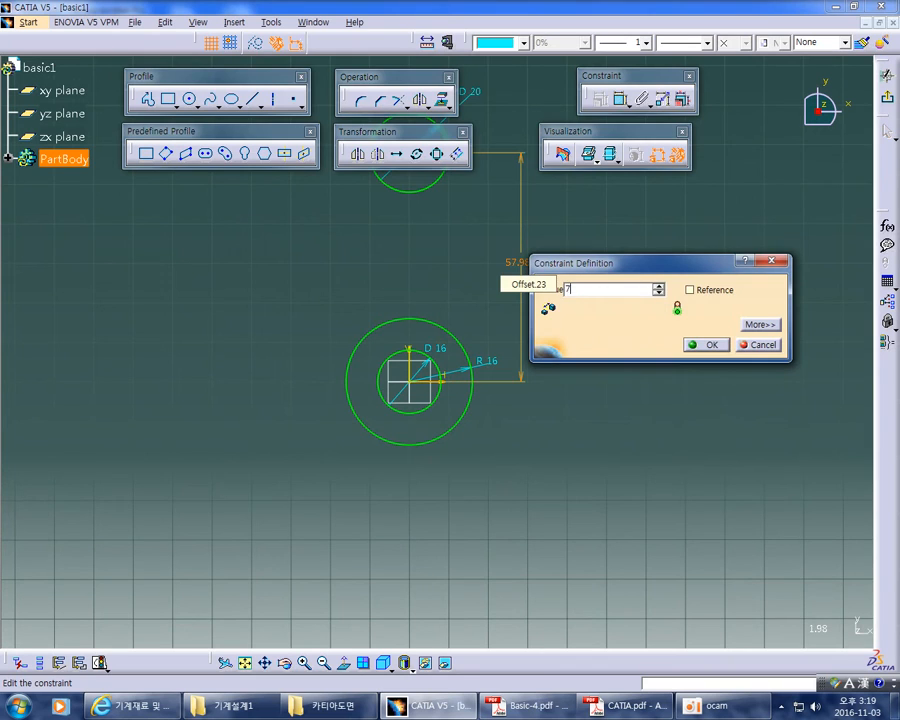
pyautogui.write('2')
pyautogui.press('Return')
pyautogui.moveTo(612, 280); pyautogui.dragTo(607, 416, button='middle')
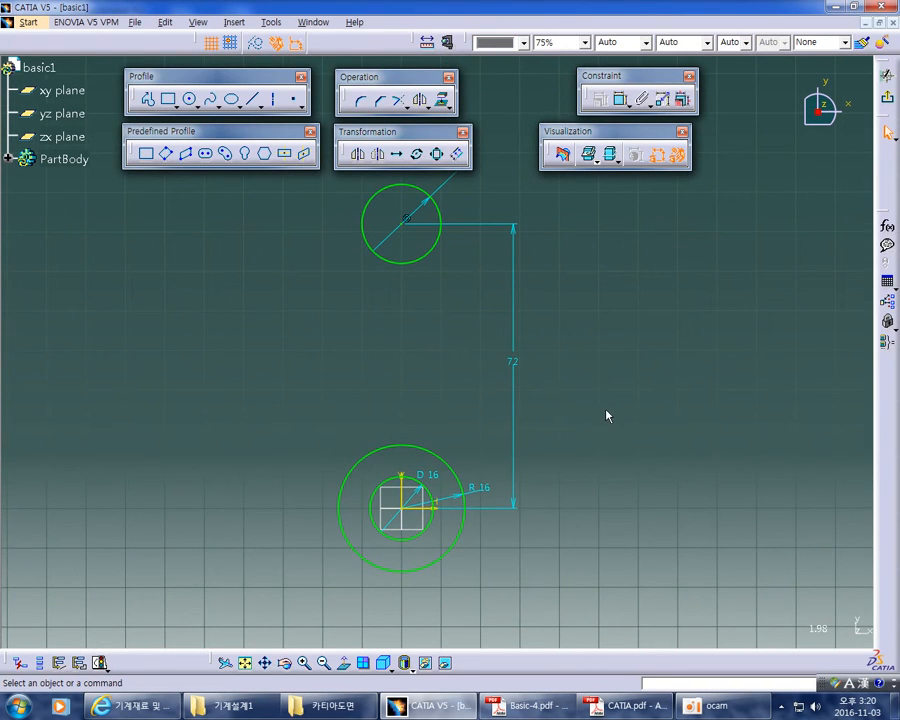
# Delete the 72 mm vertical distance dimension of the upper circle
pyautogui.click(513, 350)
pyautogui.press('Delete')
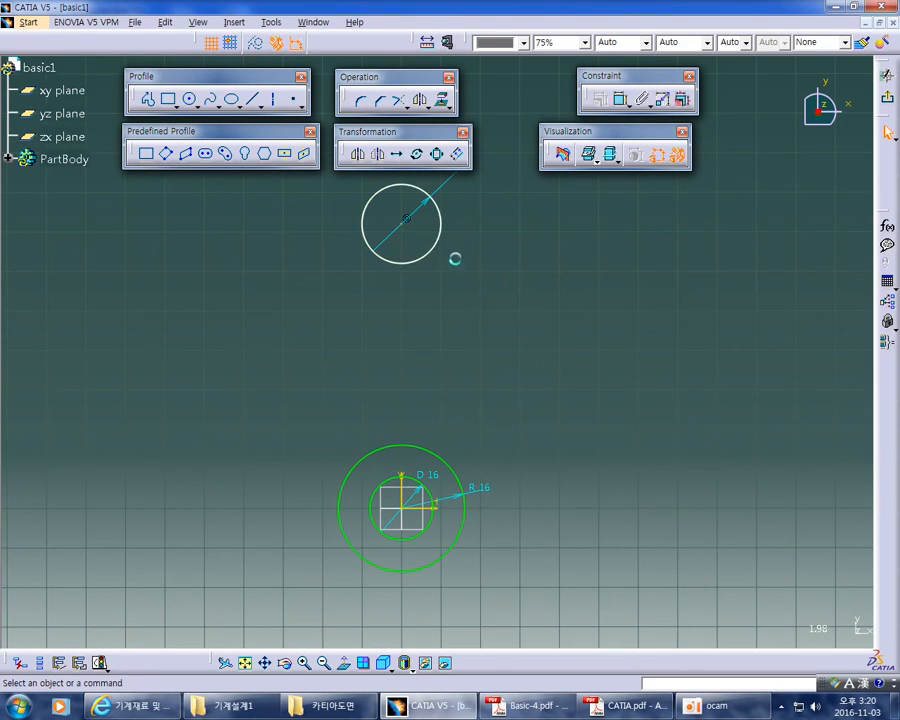
# Dimension the vertical distance from the upper circle's centre to the horizontal axis, placing it beside the circles
pyautogui.click(621, 98)
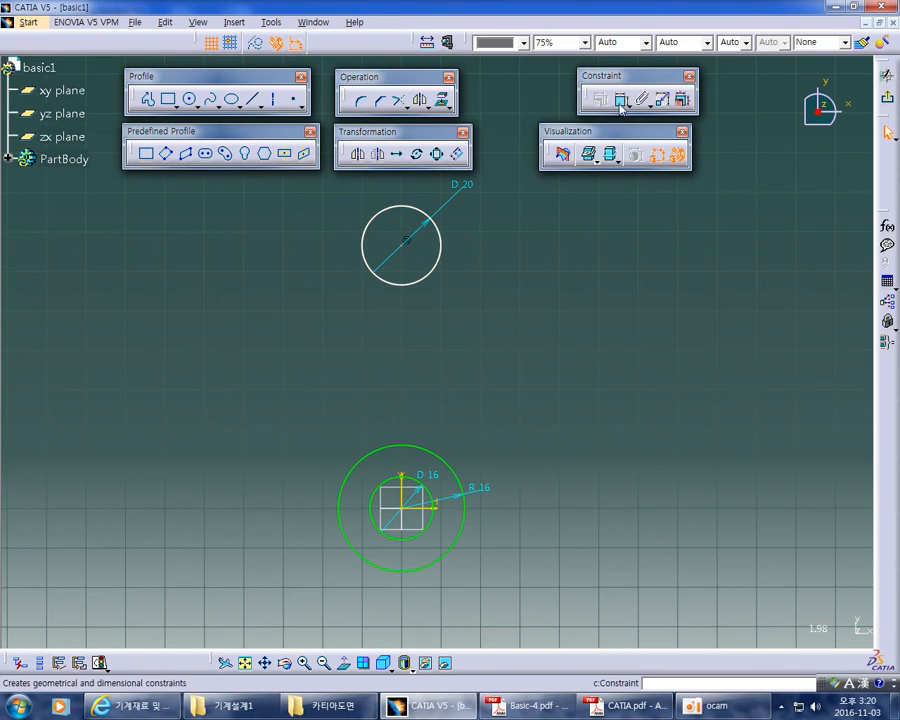
pyautogui.click(405, 242)
pyautogui.moveTo(505, 380)
pyautogui.mouseDown(button='middle')
pyautogui.moveTo(500, 246)
pyautogui.moveTo(506, 356)
pyautogui.moveTo(516, 266)
pyautogui.mouseUp(button='middle')
pyautogui.click(387, 413)
pyautogui.moveTo(482, 267)
pyautogui.mouseDown(button='middle')
pyautogui.moveTo(492, 329)
pyautogui.moveTo(498, 276)
pyautogui.moveTo(504, 366)
pyautogui.mouseUp(button='middle')
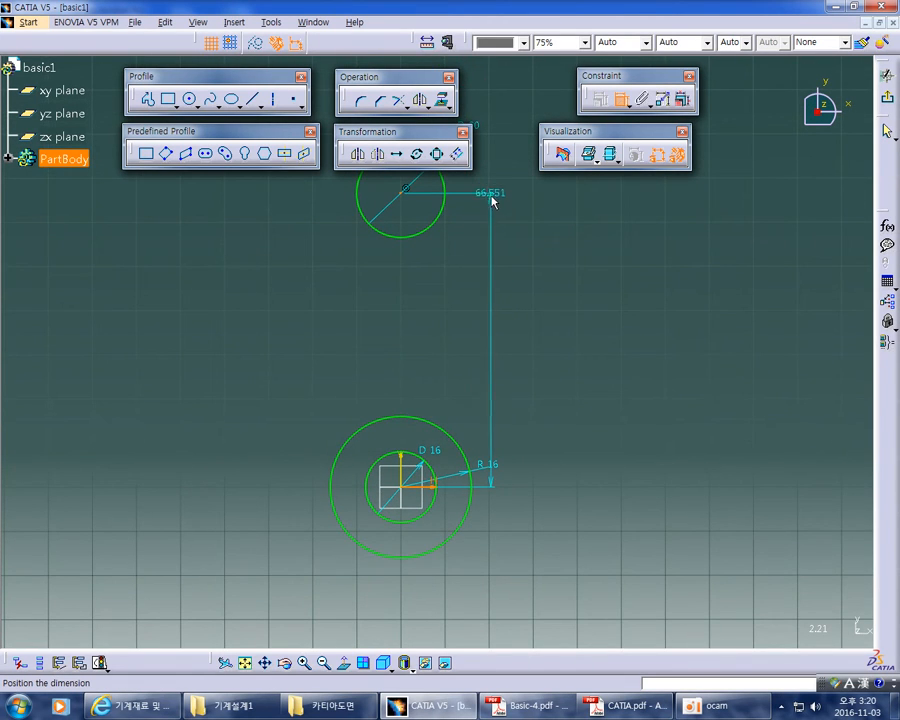
pyautogui.click(512, 331)
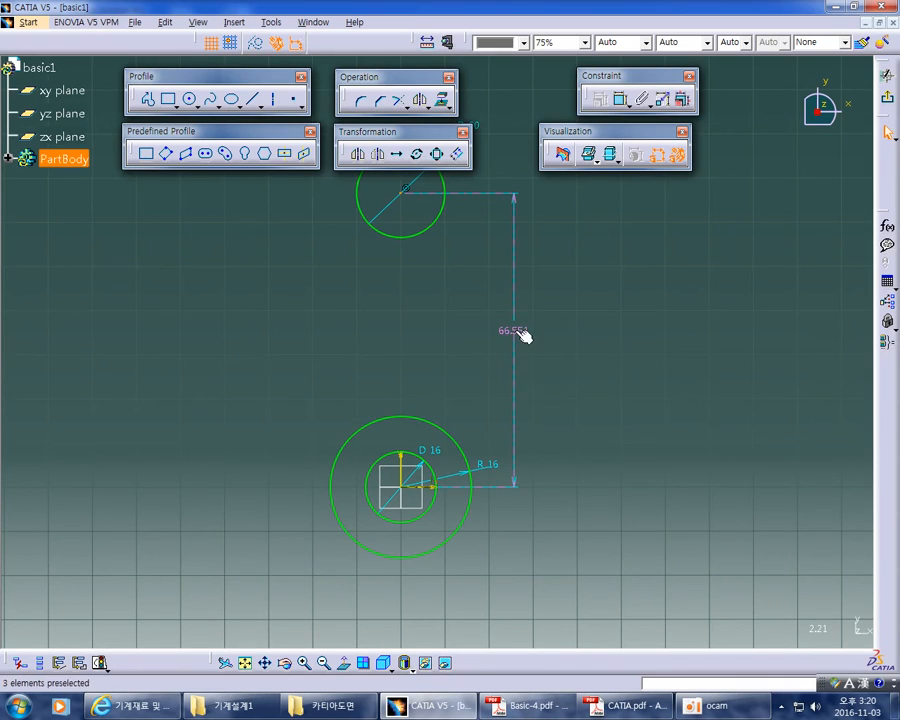
# Set the vertical distance between the upper circle's centre and the horizontal axis to 72 mm
pyautogui.doubleClick(514, 331)
pyautogui.write('7')
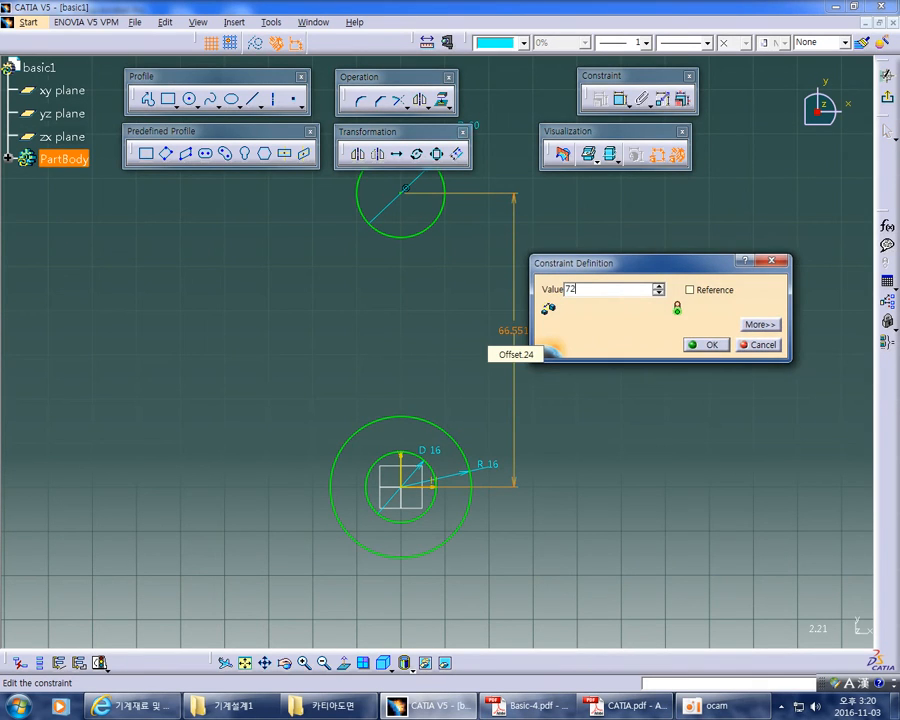
pyautogui.write('2')
pyautogui.press('Return')
pyautogui.moveTo(572, 352); pyautogui.dragTo(625, 370, button='middle')
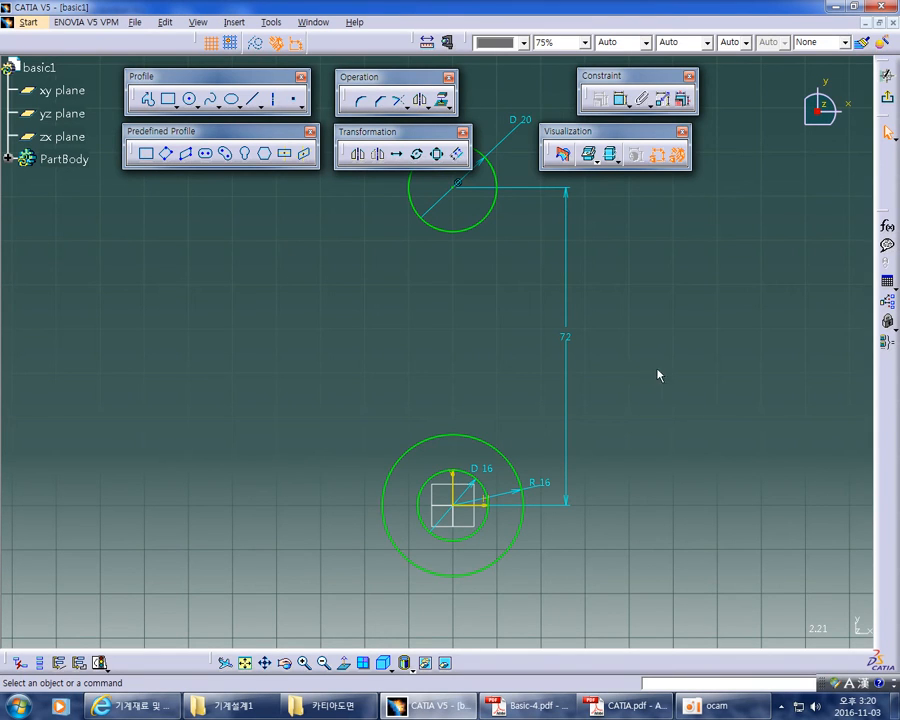
pyautogui.moveTo(642, 292); pyautogui.dragTo(644, 343, button='middle')
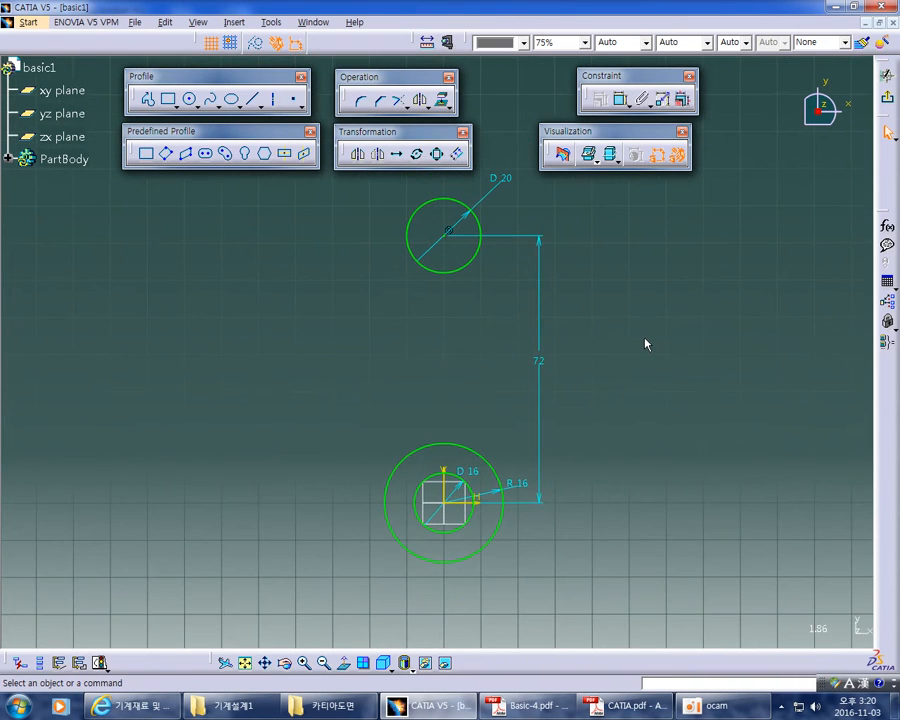
# Switch to Basic-4.pdf, trace figure 1's upper outer circle in pencil, and underline its R20 label
pyautogui.hotkey('alt', 'Tab')
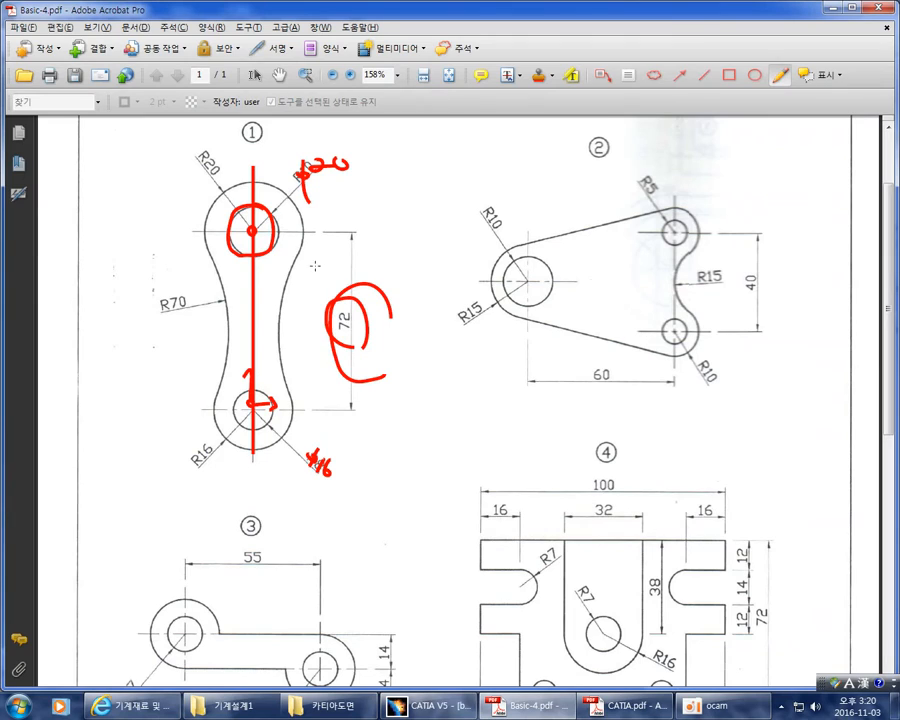
pyautogui.moveTo(232, 184)
pyautogui.mouseDown()
pyautogui.moveTo(212, 194)
pyautogui.moveTo(205, 225)
pyautogui.moveTo(230, 282)
pyautogui.moveTo(272, 272)
pyautogui.moveTo(302, 210)
pyautogui.moveTo(265, 180)
pyautogui.moveTo(235, 183)
pyautogui.mouseUp()
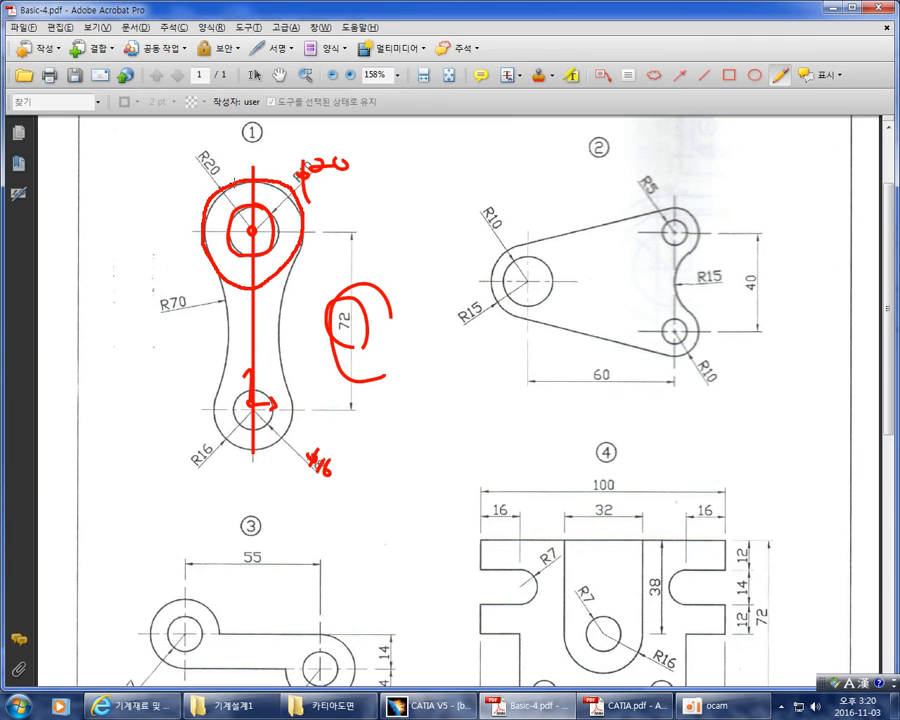
pyautogui.moveTo(213, 166); pyautogui.dragTo(199, 184)
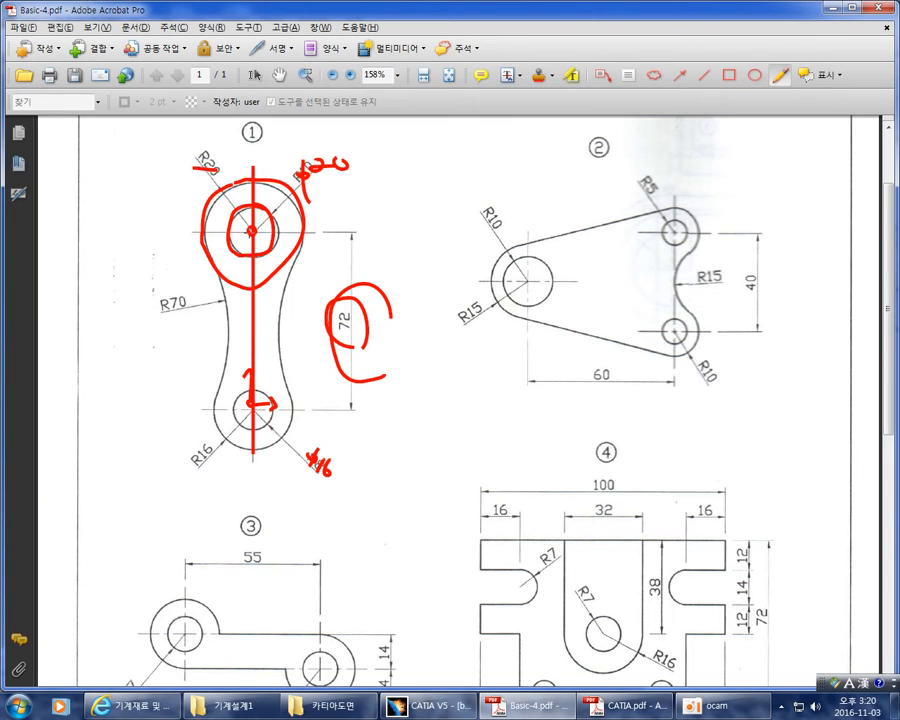
# Back in CATIA, draw a circle of about 17 mm radius concentric with the upper hole
pyautogui.hotkey('alt', 'Tab')
pyautogui.moveTo(587, 362); pyautogui.dragTo(551, 461, button='middle')
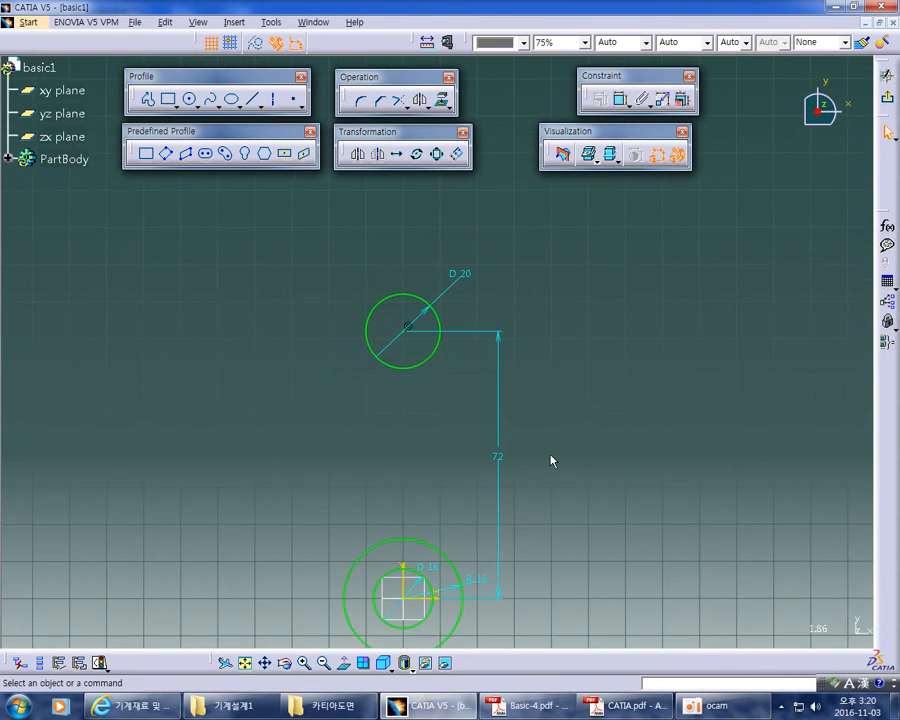
pyautogui.click(189, 99)
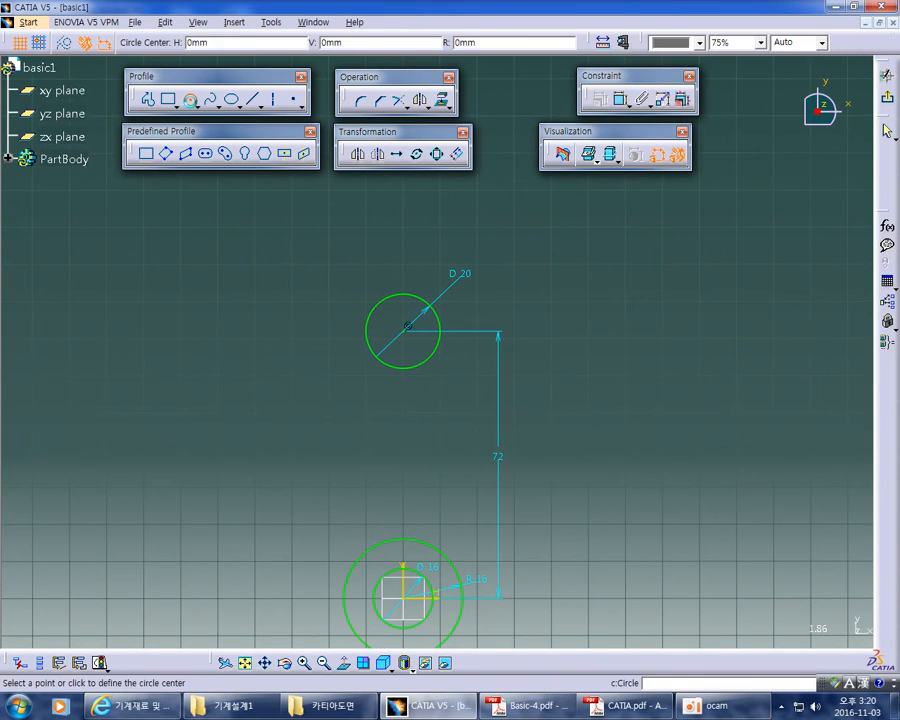
pyautogui.moveTo(229, 309); pyautogui.dragTo(231, 283, button='middle')
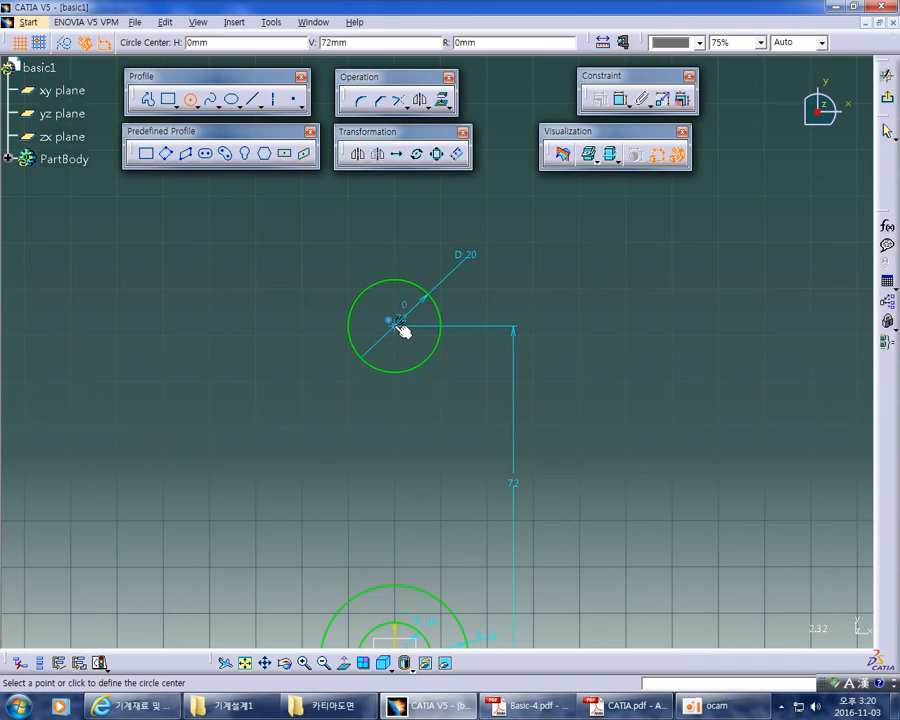
pyautogui.click(401, 329)
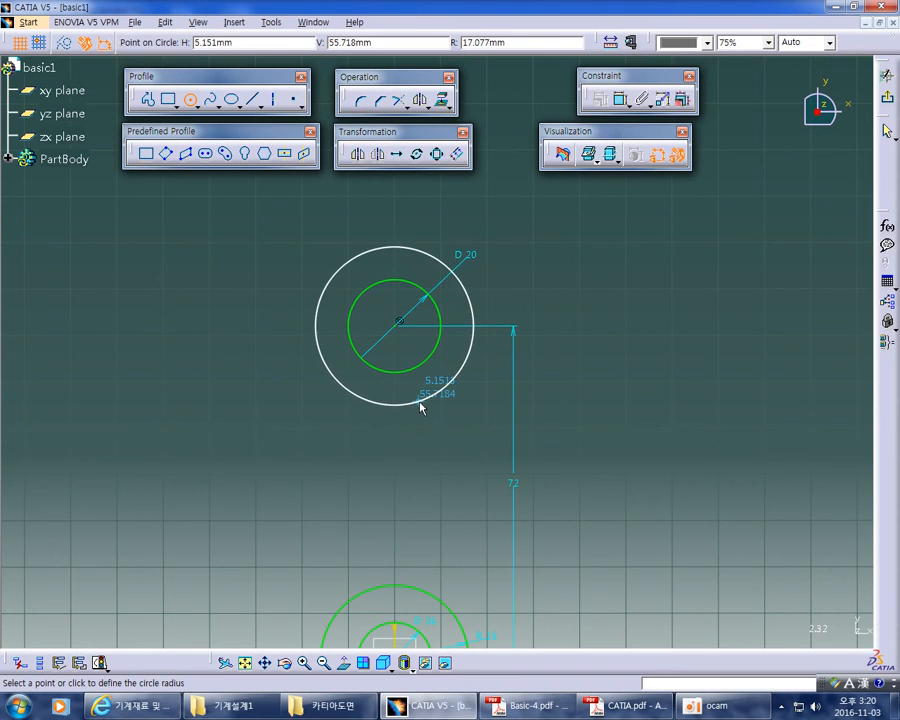
pyautogui.click(420, 408)
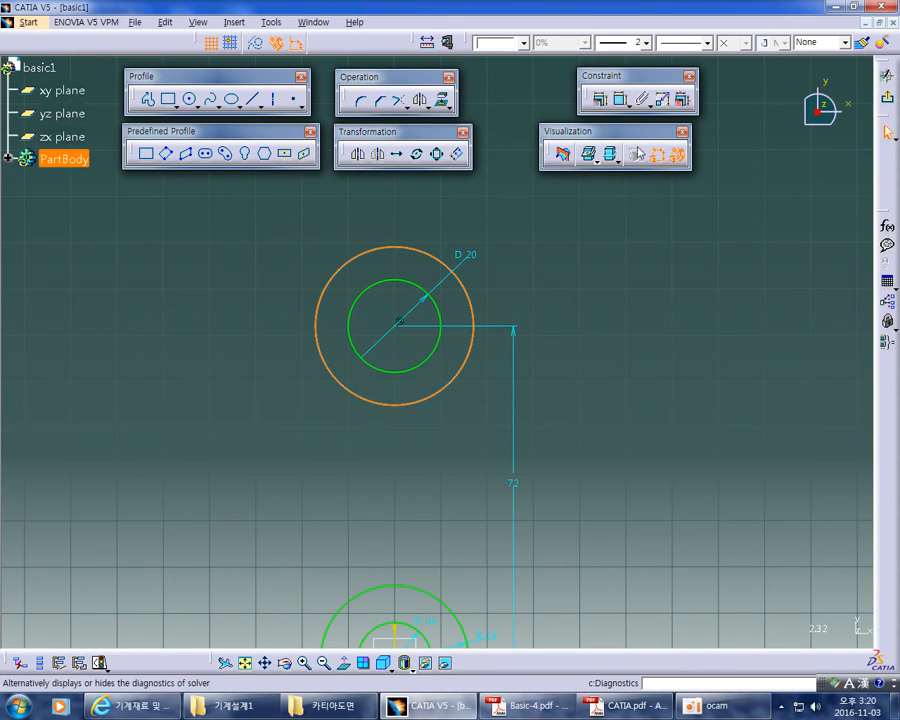
# Dimension the upper outer circle as a radius and set it to 20 mm
pyautogui.click(620, 98)
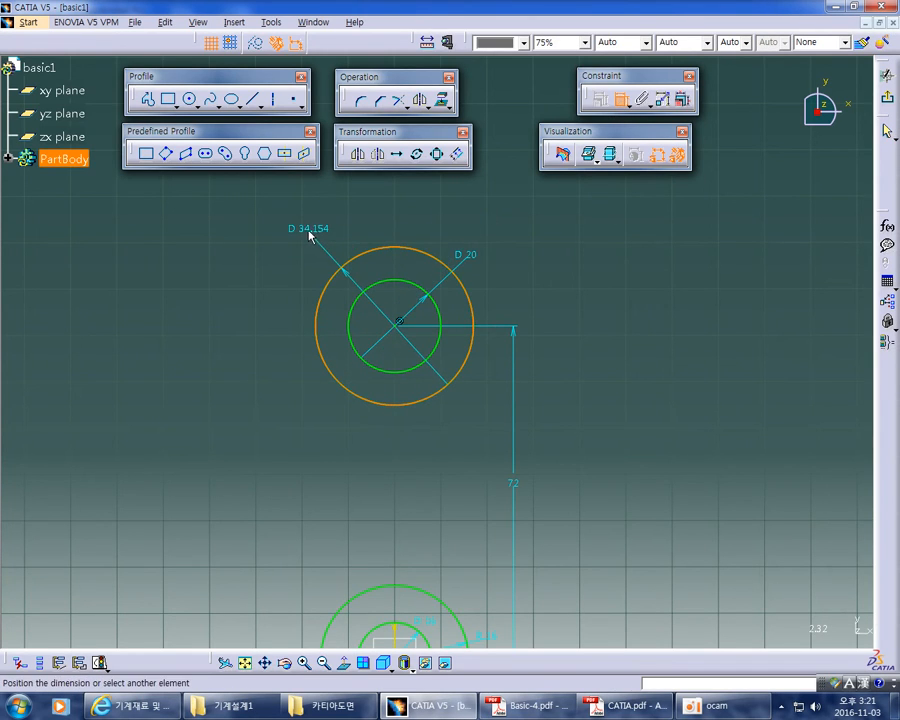
pyautogui.click(310, 231)
pyautogui.doubleClick(315, 228)
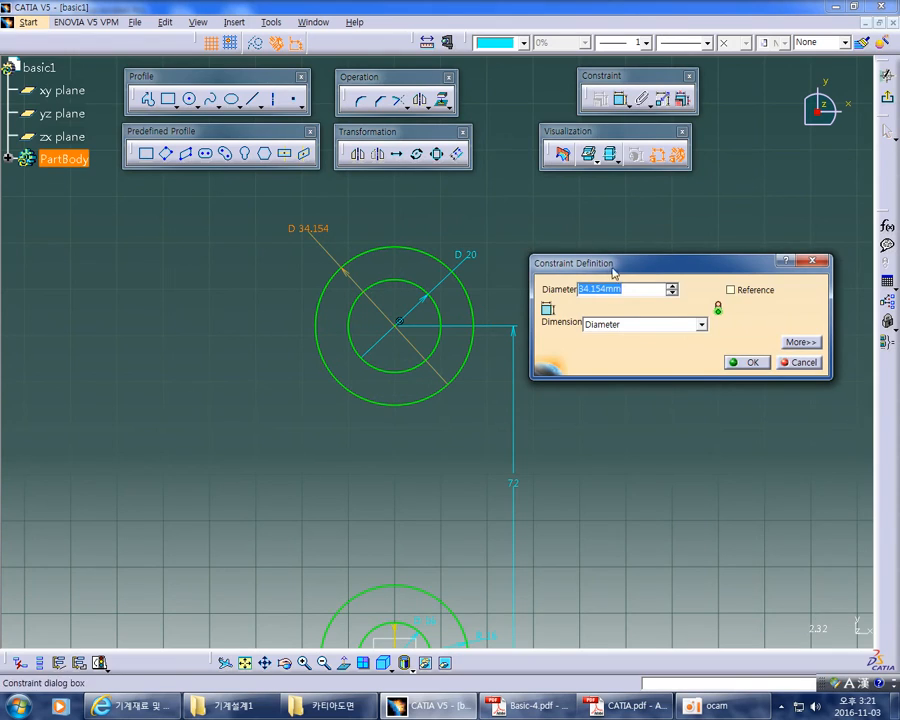
pyautogui.click(620, 321)
pyautogui.click(621, 336)
pyautogui.doubleClick(625, 287)
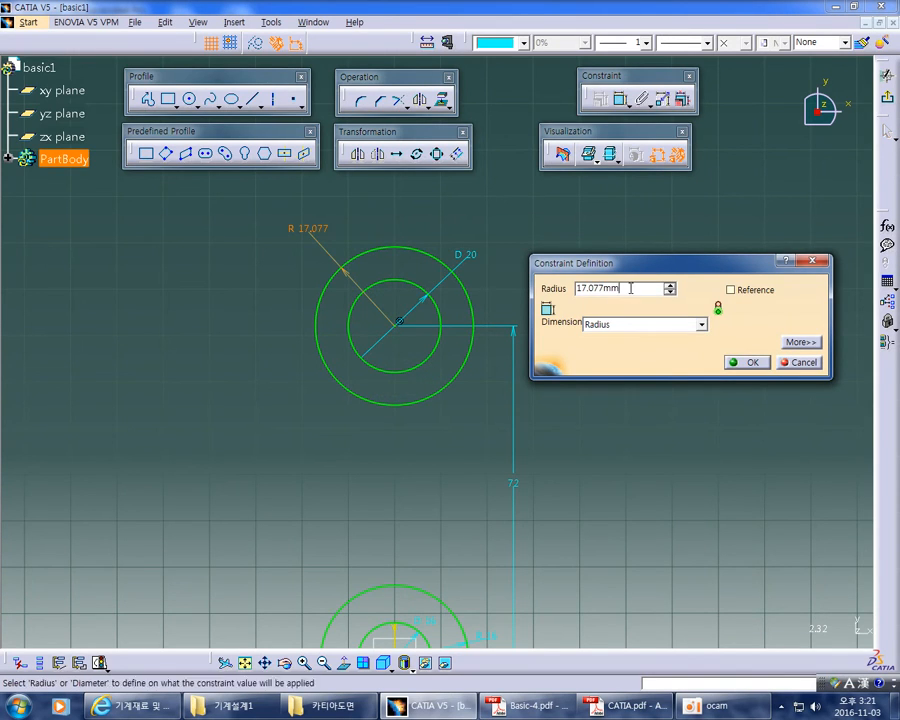
pyautogui.write('20')
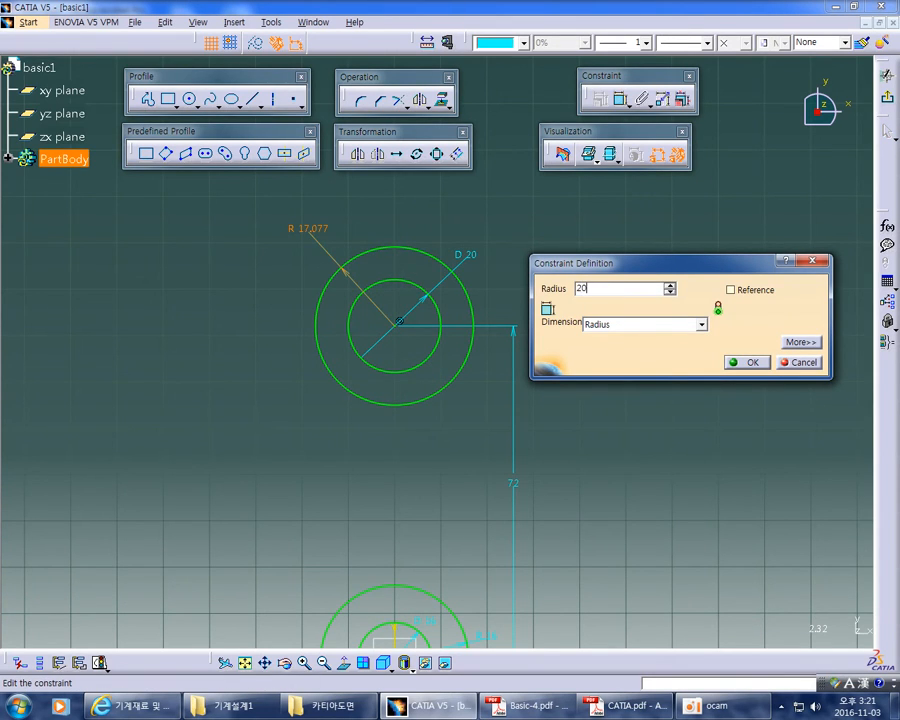
pyautogui.press('Return')
# Move the upper hole's diameter dimension closer to the circles and deselect it
pyautogui.click(574, 290)
pyautogui.keyDown('ctrl'); pyautogui.moveTo(576, 289); pyautogui.dragTo(571, 303, button='middle'); pyautogui.keyUp('ctrl')
pyautogui.click(436, 294)
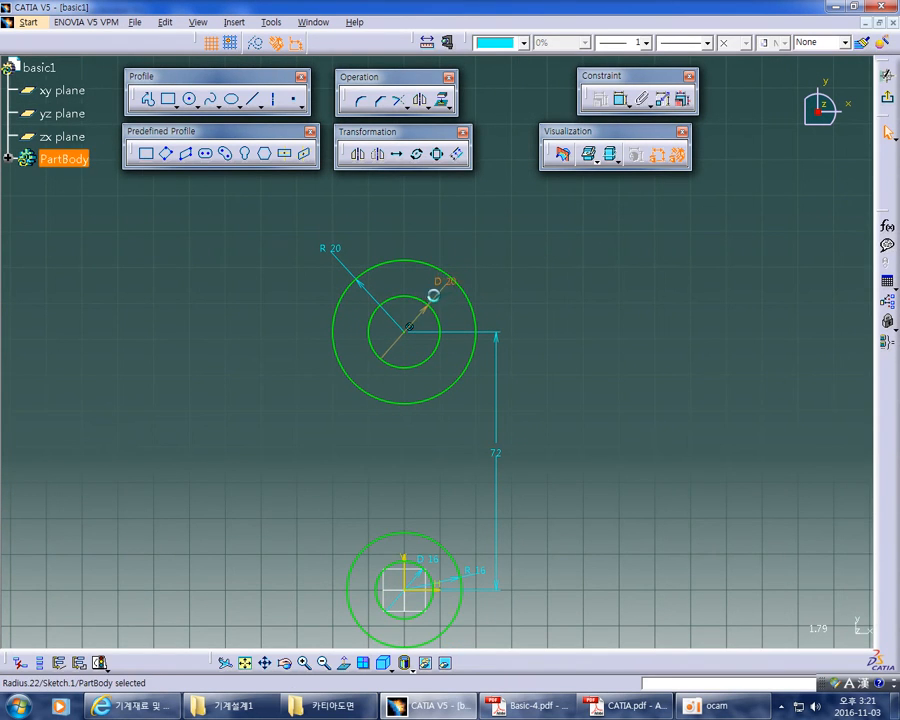
pyautogui.click(546, 342)
pyautogui.moveTo(546, 342)
pyautogui.mouseDown(button='middle')
pyautogui.moveTo(562, 279)
pyautogui.moveTo(566, 307)
pyautogui.mouseUp(button='middle')
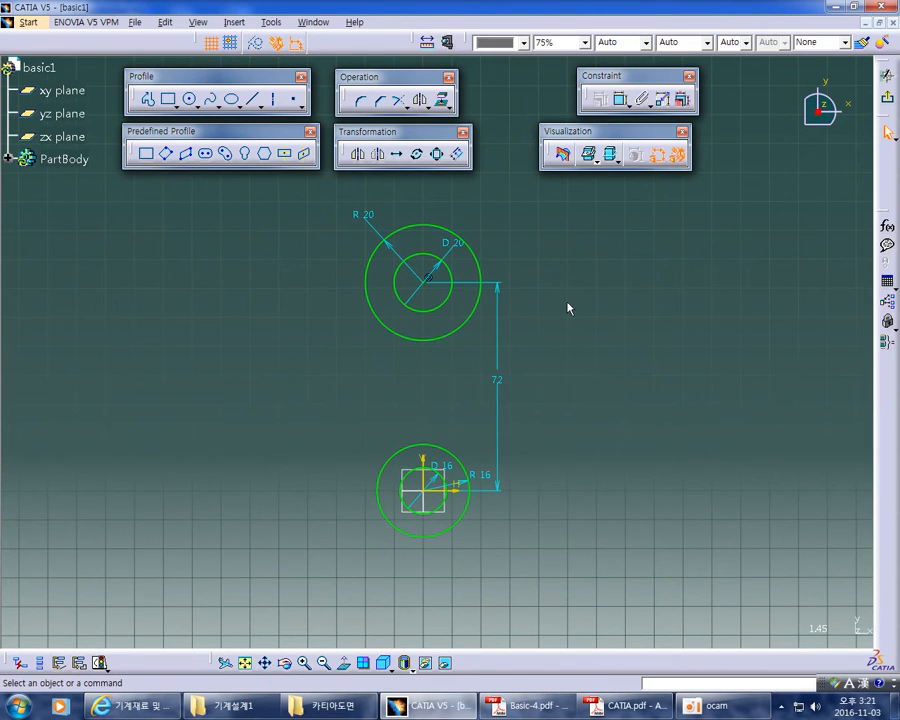
# Switch to Basic-4.pdf and undo the latest pencil marks around figure 1's upper outer circle and 72 dimension
pyautogui.hotkey('alt', 'Tab')
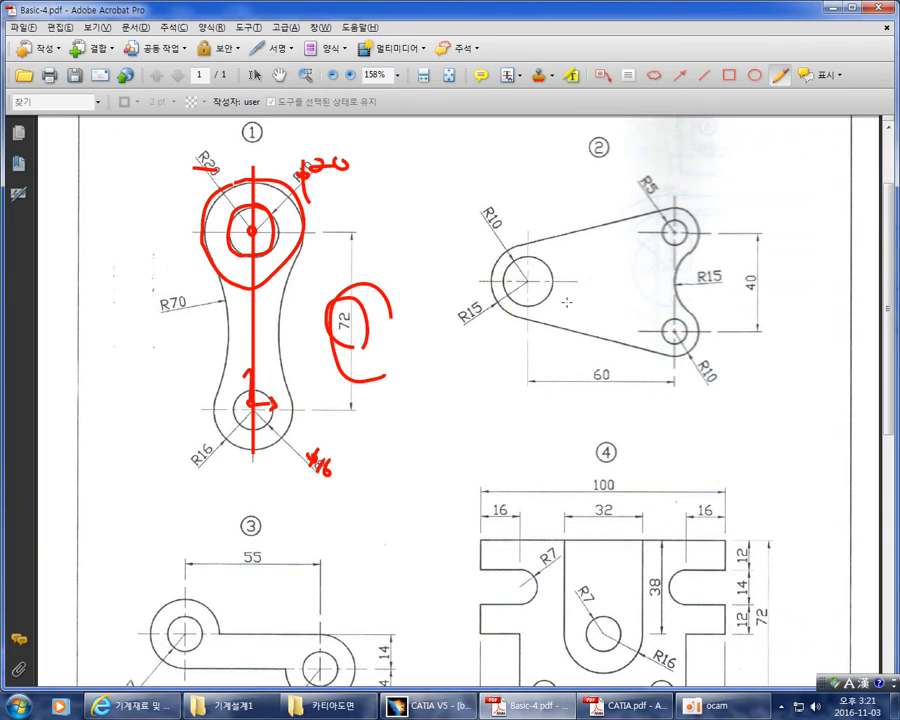
pyautogui.press('alt')
pyautogui.hotkey('ctrl', 'z')
pyautogui.hotkey('ctrl', 'z')
pyautogui.hotkey('ctrl', 'z')
pyautogui.hotkey('ctrl', 'z')
pyautogui.hotkey('ctrl', 'z')
pyautogui.hotkey('ctrl', 'z')
# Trace figure 1's left R70 arc in pencil, then undo it and the earlier centreline, hole, axis and diameter marks
pyautogui.moveTo(197, 245)
pyautogui.mouseDown()
pyautogui.moveTo(220, 300)
pyautogui.moveTo(205, 402)
pyautogui.mouseUp()
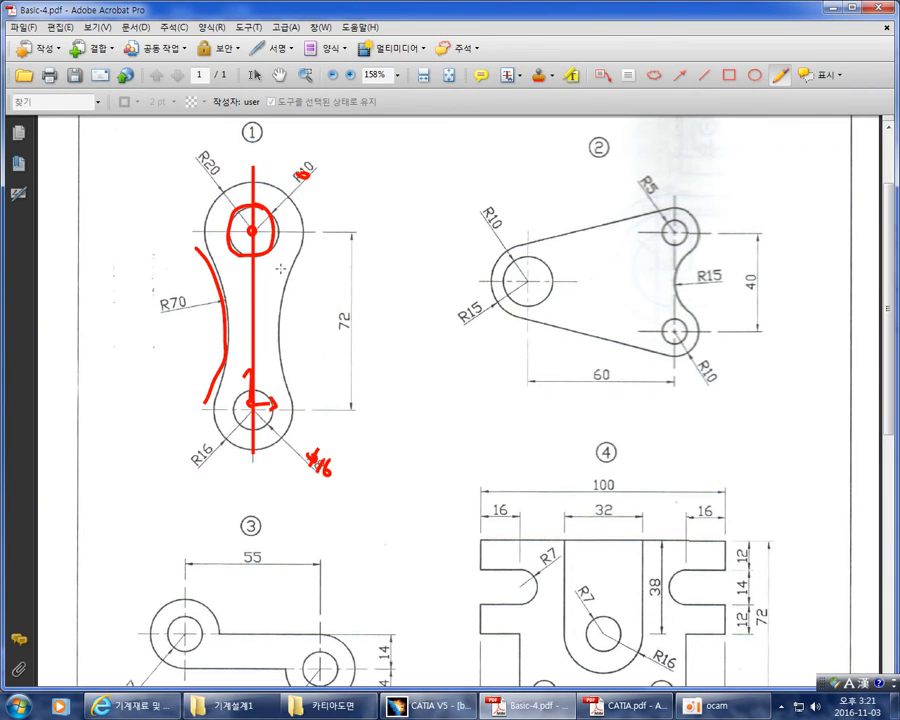
pyautogui.hotkey('ctrl', 'z')
pyautogui.hotkey('ctrl', 'z')
pyautogui.hotkey('ctrl', 'z')
pyautogui.hotkey('ctrl', 'z')
pyautogui.hotkey('ctrl', 'z')
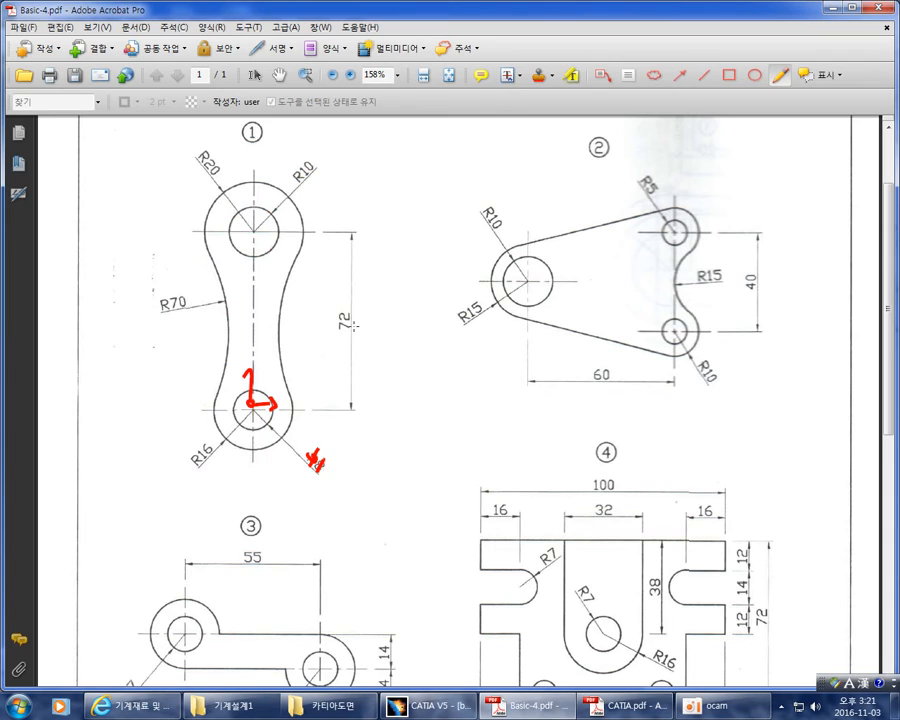
pyautogui.hotkey('ctrl', 'z')
pyautogui.hotkey('ctrl', 'z')
pyautogui.hotkey('ctrl', 'z')
pyautogui.hotkey('ctrl', 'z')
pyautogui.hotkey('ctrl', 'z')
pyautogui.hotkey('ctrl', 'z')
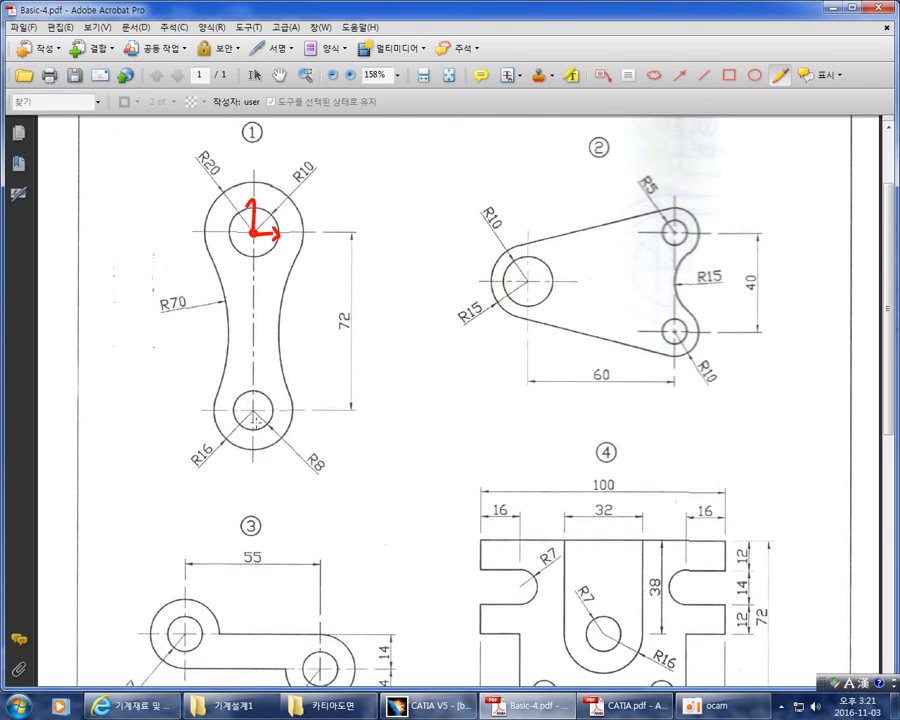
# Mark the centre of figure 1's lower circles with a pencil dot, and undo the trial outlines drawn around it
pyautogui.keyDown('ctrl'); pyautogui.scroll(2, 183, 416); pyautogui.keyUp('ctrl')
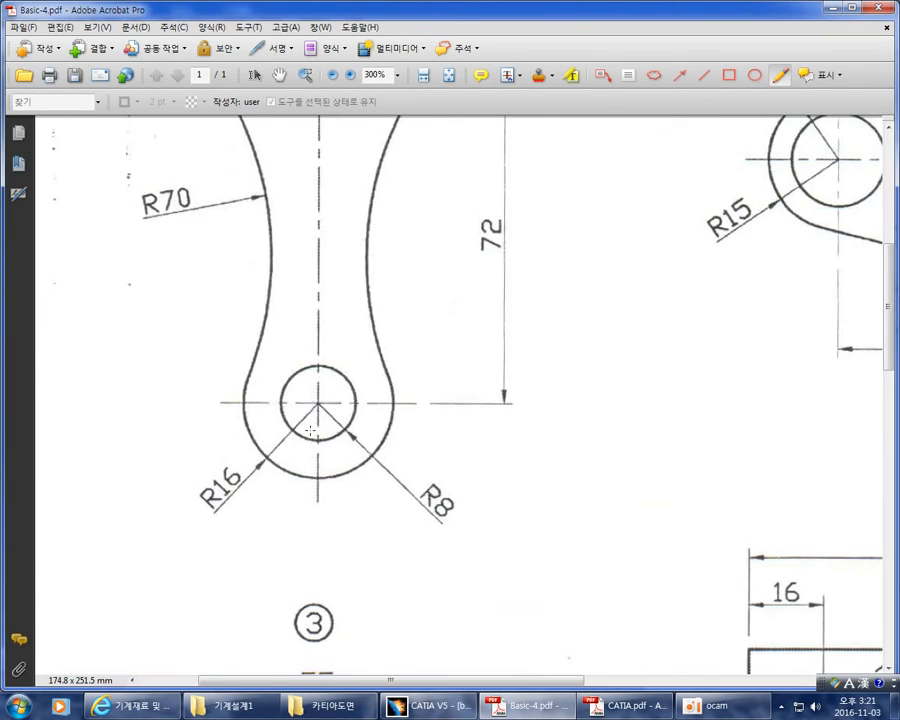
pyautogui.click(316, 403)
pyautogui.moveTo(349, 376); pyautogui.dragTo(341, 430)
pyautogui.hotkey('ctrl', 'z')
pyautogui.moveTo(256, 350)
pyautogui.mouseDown()
pyautogui.moveTo(250, 432)
pyautogui.moveTo(300, 480)
pyautogui.mouseUp()
pyautogui.hotkey('ctrl', 'z')
# Trace figure 1's upper hole and upper outer arc in pencil, undoing each stroke
pyautogui.keyDown('ctrl'); pyautogui.scroll(-1, 416, 330); pyautogui.keyUp('ctrl')
pyautogui.scroll(3, 416, 330)
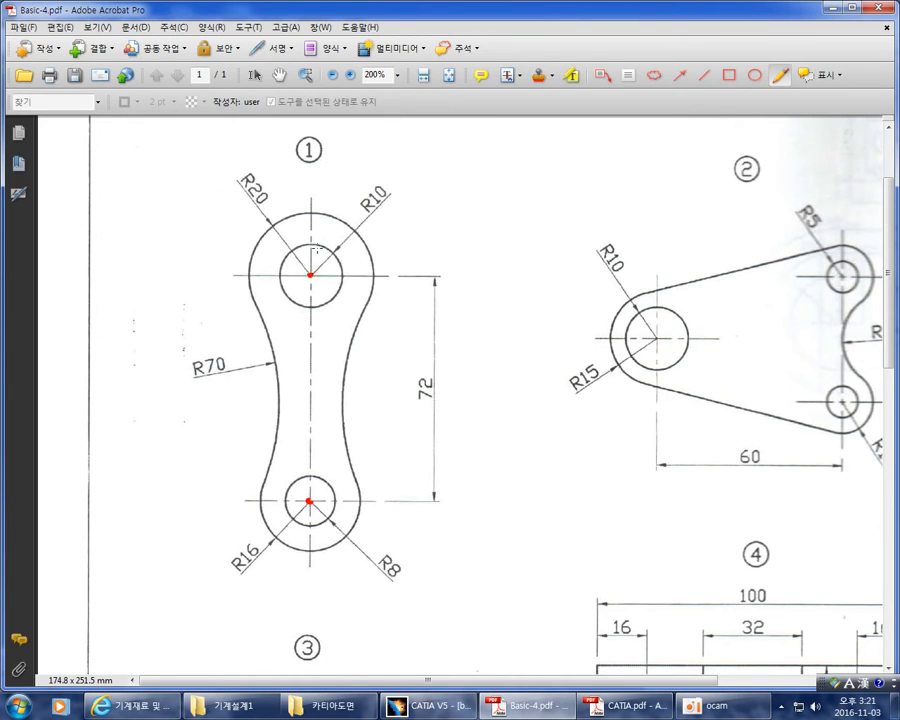
pyautogui.moveTo(316, 241)
pyautogui.mouseDown()
pyautogui.moveTo(342, 285)
pyautogui.moveTo(296, 248)
pyautogui.mouseUp()
pyautogui.hotkey('ctrl', 'z')
pyautogui.moveTo(300, 213)
pyautogui.mouseDown()
pyautogui.moveTo(281, 221)
pyautogui.moveTo(283, 325)
pyautogui.moveTo(340, 213)
pyautogui.mouseUp()
pyautogui.hotkey('ctrl', 'z')
# Circle figure 1's R70 label in pencil, add strokes beside it, and undo these marks
pyautogui.scroll(-3, 395, 229)
pyautogui.moveTo(231, 276)
pyautogui.mouseDown()
pyautogui.moveTo(204, 294)
pyautogui.moveTo(222, 252)
pyautogui.mouseUp()
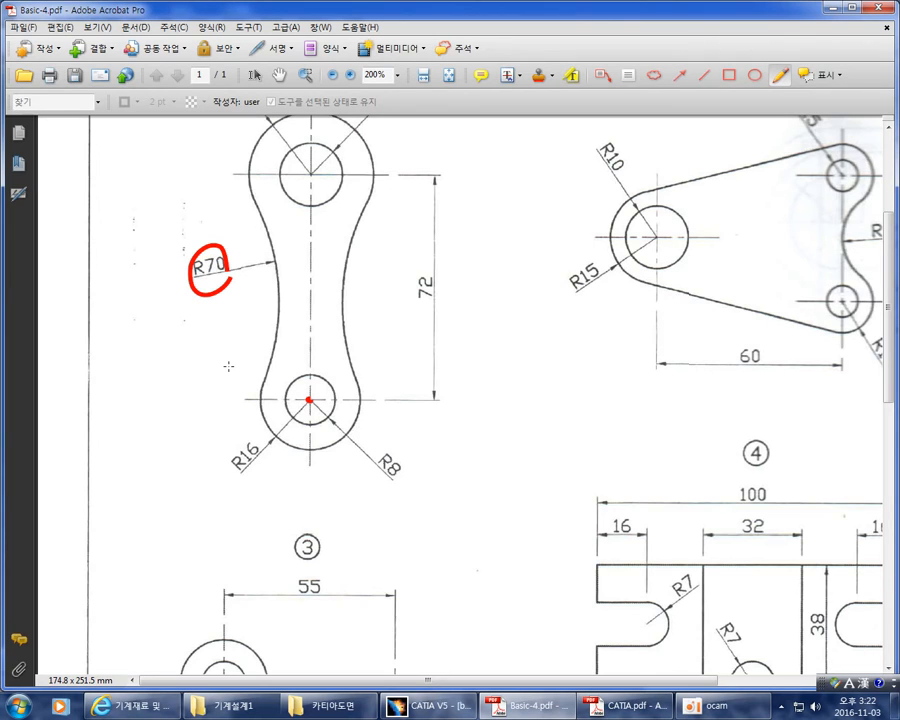
pyautogui.hotkey('ctrl', 'z')
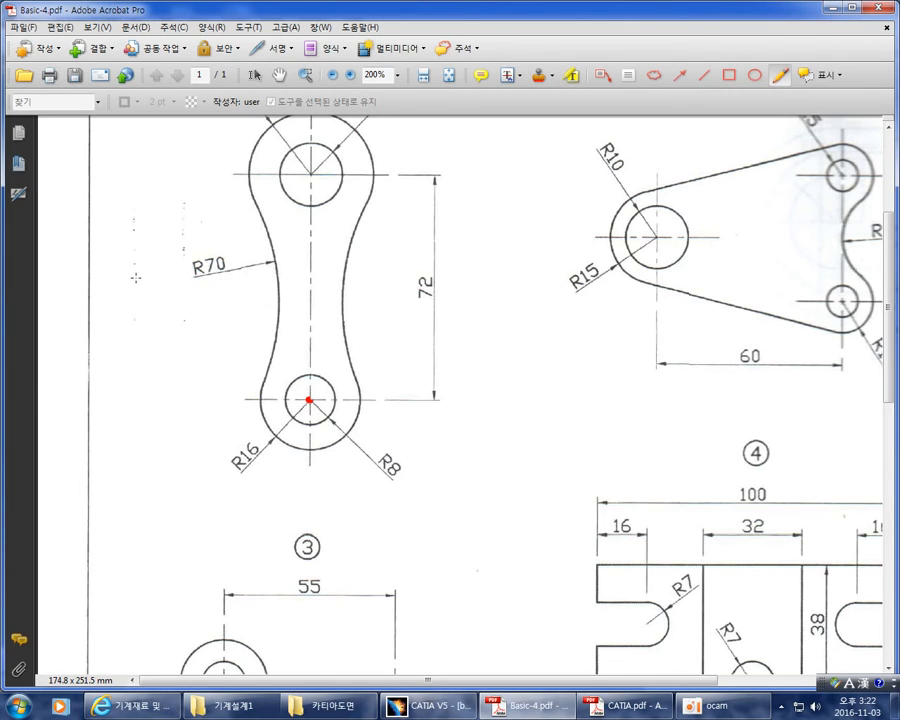
pyautogui.moveTo(139, 268); pyautogui.dragTo(148, 299)
pyautogui.moveTo(145, 308); pyautogui.dragTo(146, 322)
pyautogui.hotkey('ctrl', 'z')
pyautogui.hotkey('ctrl', 'z')
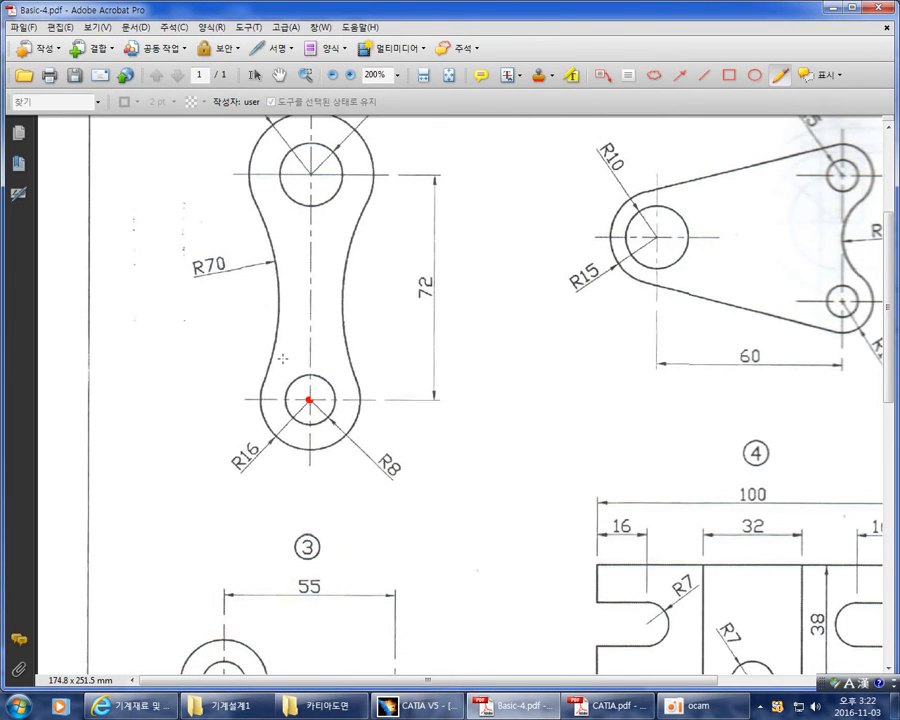
# Trace figure 1's R20 and R16 circles and the left R70 arc in pencil, marking both tangent points
pyautogui.scroll(1, 305, 357)
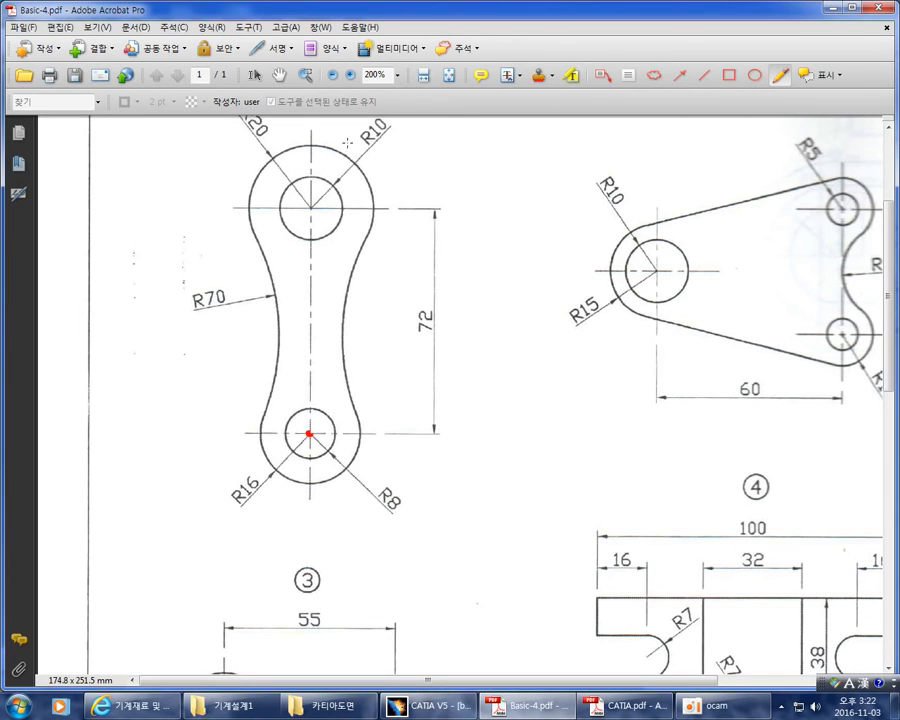
pyautogui.moveTo(327, 141)
pyautogui.mouseDown()
pyautogui.moveTo(275, 151)
pyautogui.moveTo(254, 182)
pyautogui.moveTo(249, 220)
pyautogui.moveTo(275, 262)
pyautogui.moveTo(325, 266)
pyautogui.moveTo(366, 218)
pyautogui.moveTo(325, 142)
pyautogui.mouseUp()
pyautogui.moveTo(205, 158)
pyautogui.mouseDown()
pyautogui.moveTo(260, 262)
pyautogui.moveTo(277, 362)
pyautogui.moveTo(238, 472)
pyautogui.moveTo(226, 480)
pyautogui.mouseUp()
pyautogui.moveTo(300, 485)
pyautogui.mouseDown()
pyautogui.moveTo(274, 457)
pyautogui.moveTo(265, 415)
pyautogui.moveTo(305, 383)
pyautogui.moveTo(360, 439)
pyautogui.moveTo(302, 484)
pyautogui.mouseUp()
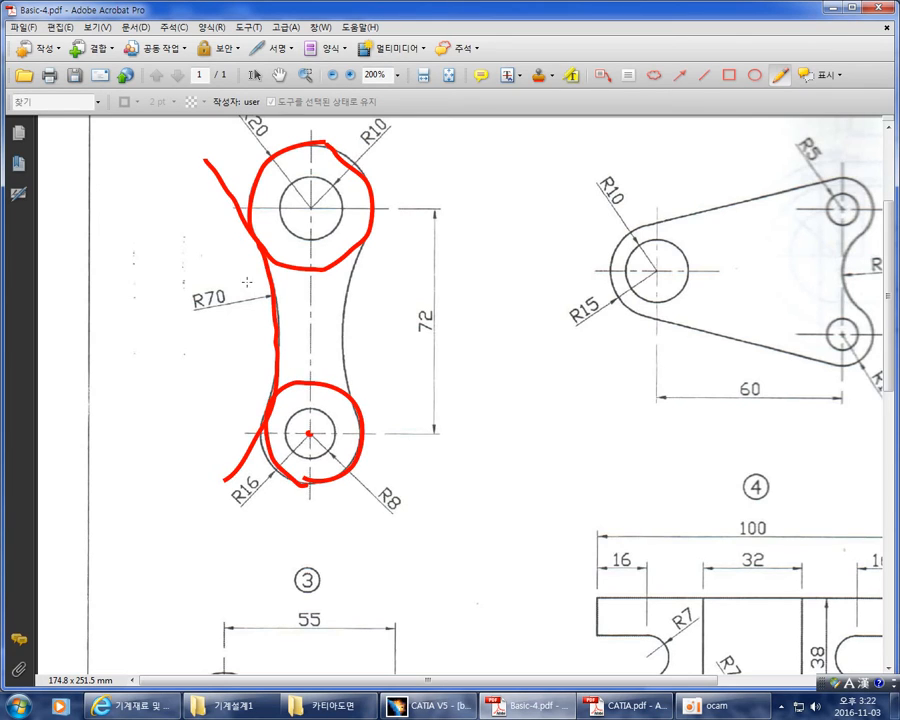
pyautogui.moveTo(241, 243)
pyautogui.mouseDown()
pyautogui.moveTo(238, 268)
pyautogui.moveTo(246, 256)
pyautogui.moveTo(234, 255)
pyautogui.mouseUp()
pyautogui.moveTo(251, 407)
pyautogui.mouseDown()
pyautogui.moveTo(260, 402)
pyautogui.moveTo(261, 421)
pyautogui.moveTo(265, 410)
pyautogui.mouseUp()
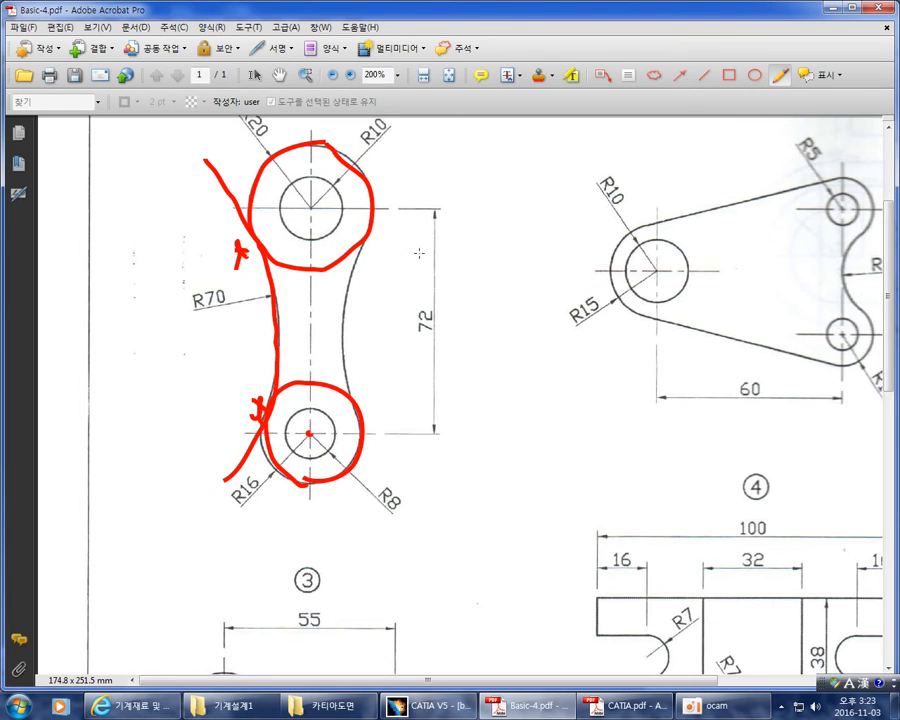
# Trace figure 1's right-hand arc in pencil, undo that stroke, and switch back to the CATIA sketch
pyautogui.moveTo(381, 203)
pyautogui.mouseDown()
pyautogui.moveTo(350, 320)
pyautogui.moveTo(353, 383)
pyautogui.mouseUp()
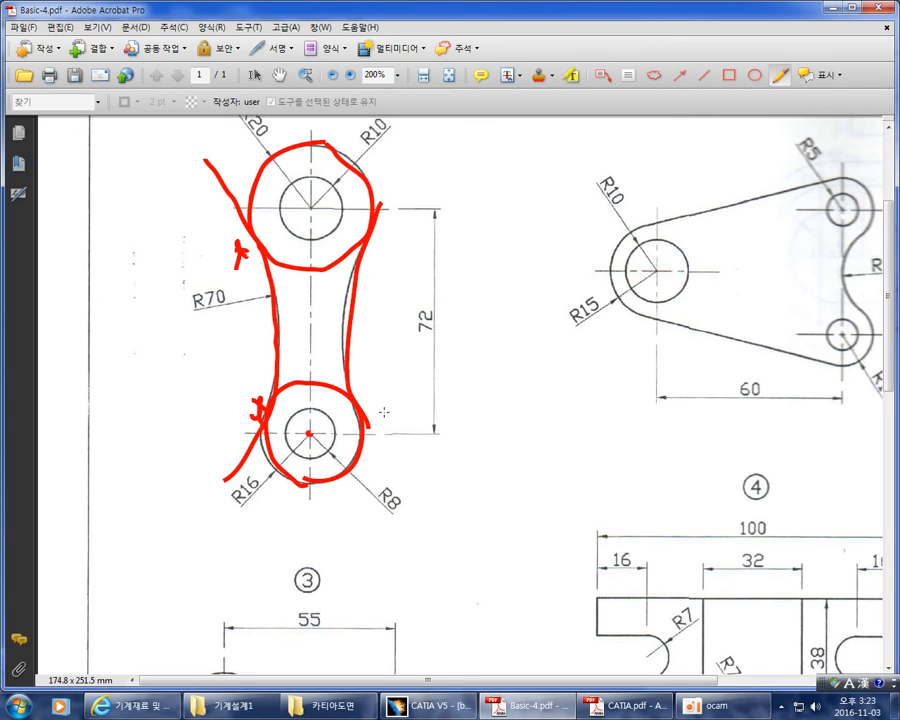
pyautogui.hotkey('ctrl', 'z')
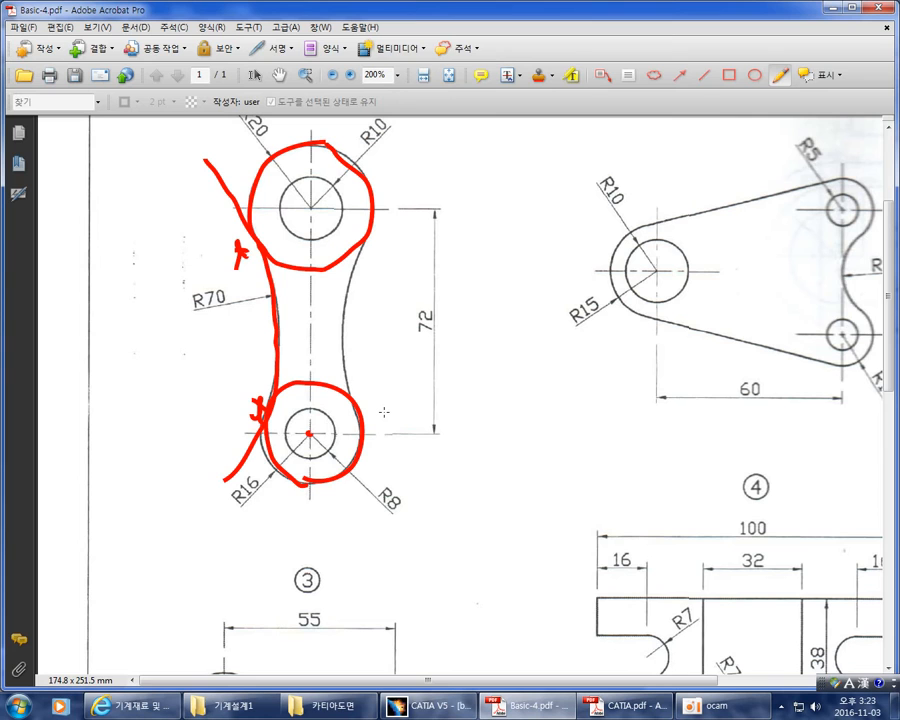
pyautogui.hotkey('alt', 'Tab')
pyautogui.moveTo(590, 385)
pyautogui.mouseDown(button='middle')
pyautogui.moveTo(609, 370)
pyautogui.moveTo(605, 357)
pyautogui.mouseUp(button='middle')
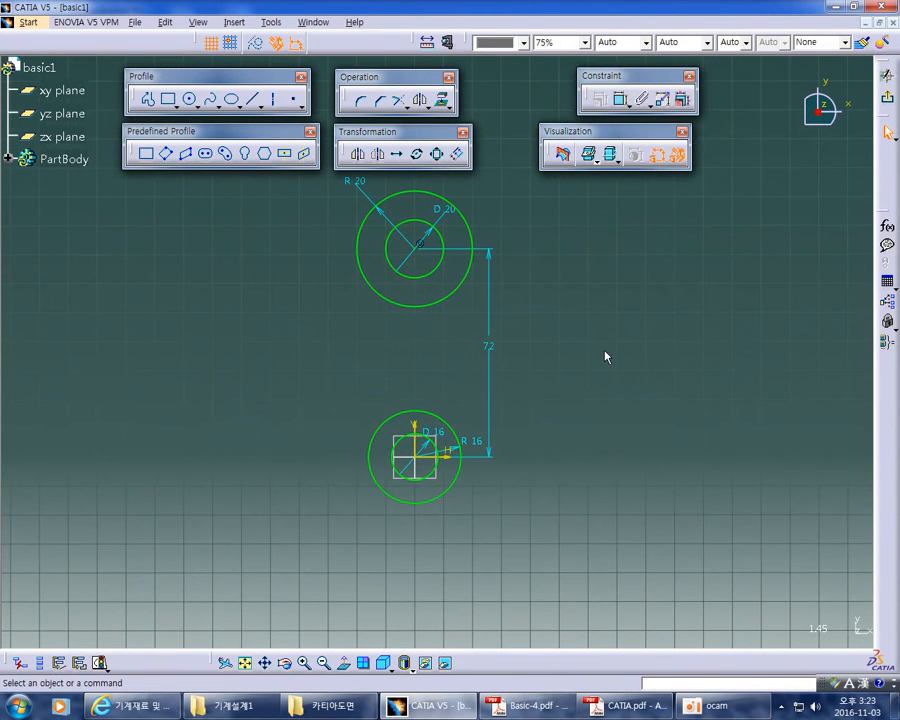
# Draw a free circle of about 14.6 mm radius to the left of the two pairs of concentric circles
pyautogui.click(190, 100)
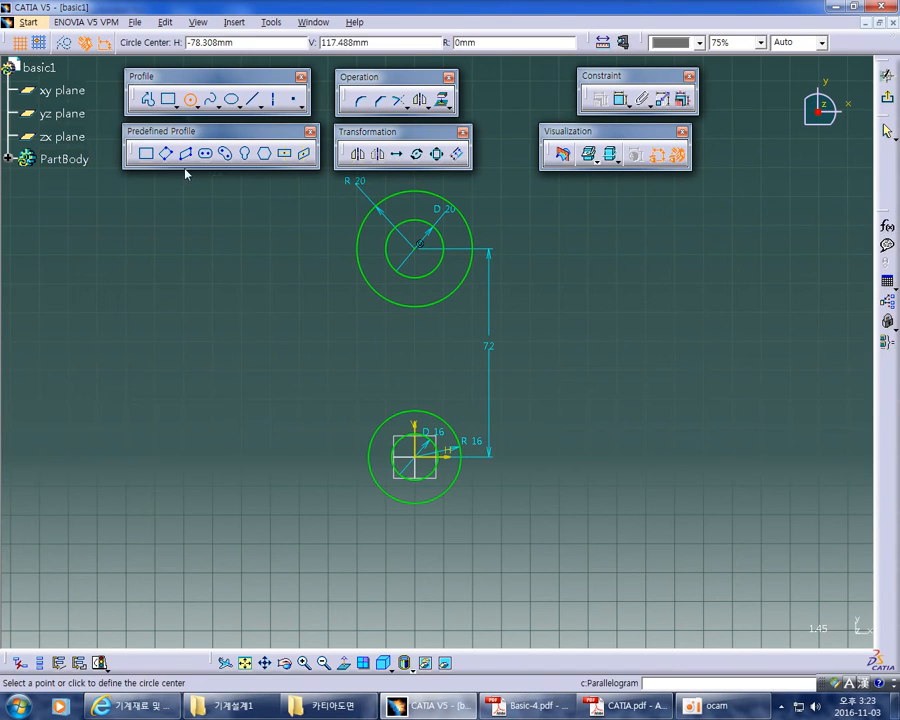
pyautogui.click(196, 330)
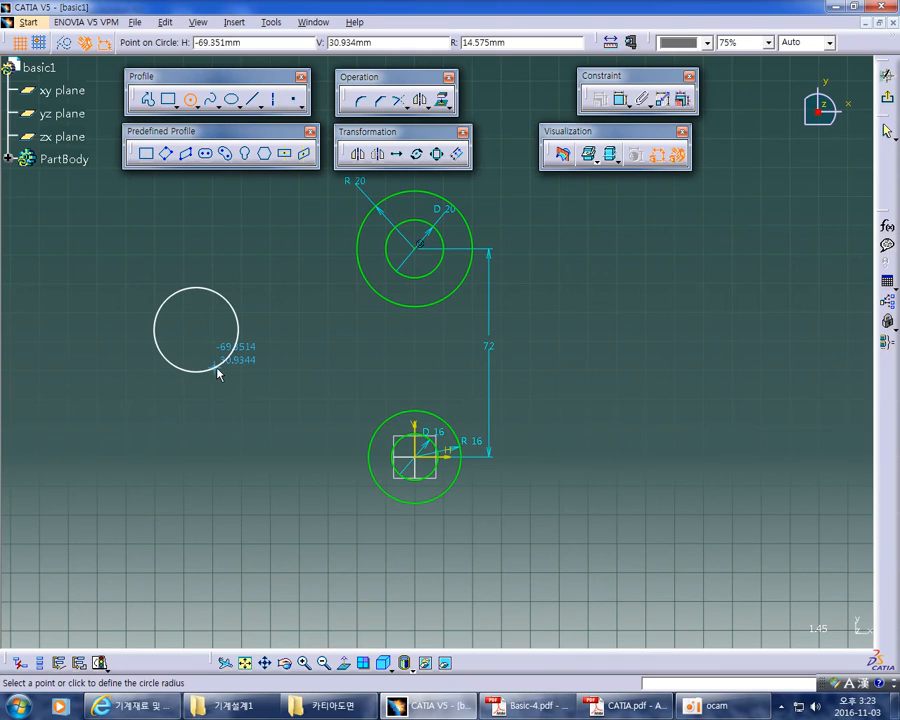
pyautogui.click(216, 367)
pyautogui.click(231, 425)
pyautogui.moveTo(231, 425)
pyautogui.mouseDown(button='middle')
pyautogui.moveTo(292, 410)
pyautogui.moveTo(297, 417)
pyautogui.mouseUp(button='middle')
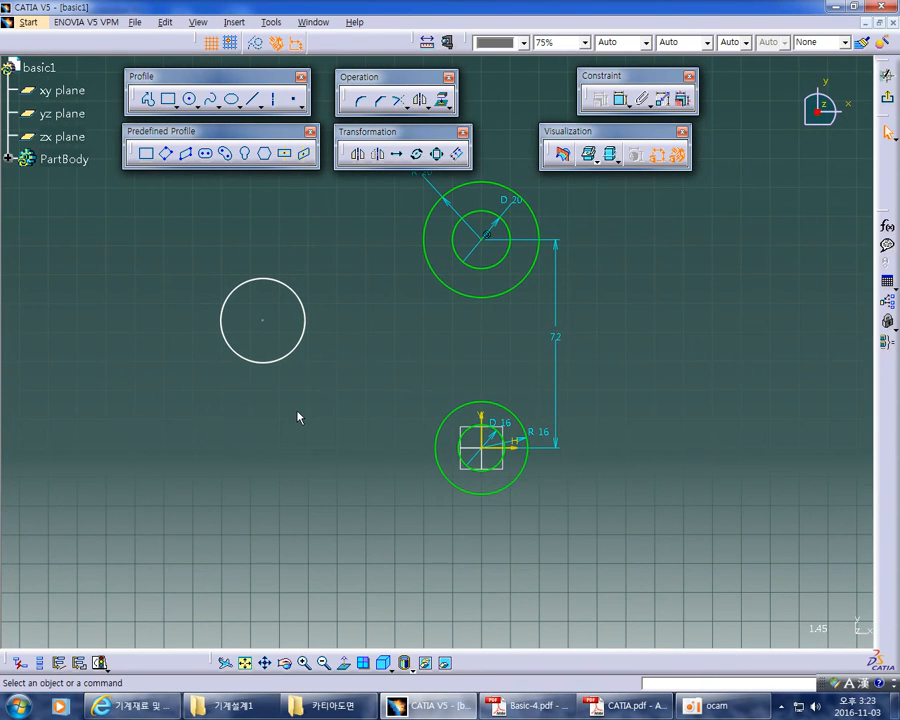
# Dimension the new left-hand circle's radius and set it to 70 mm
pyautogui.click(620, 99)
pyautogui.click(306, 312)
pyautogui.click(334, 263)
pyautogui.doubleClick(335, 265)
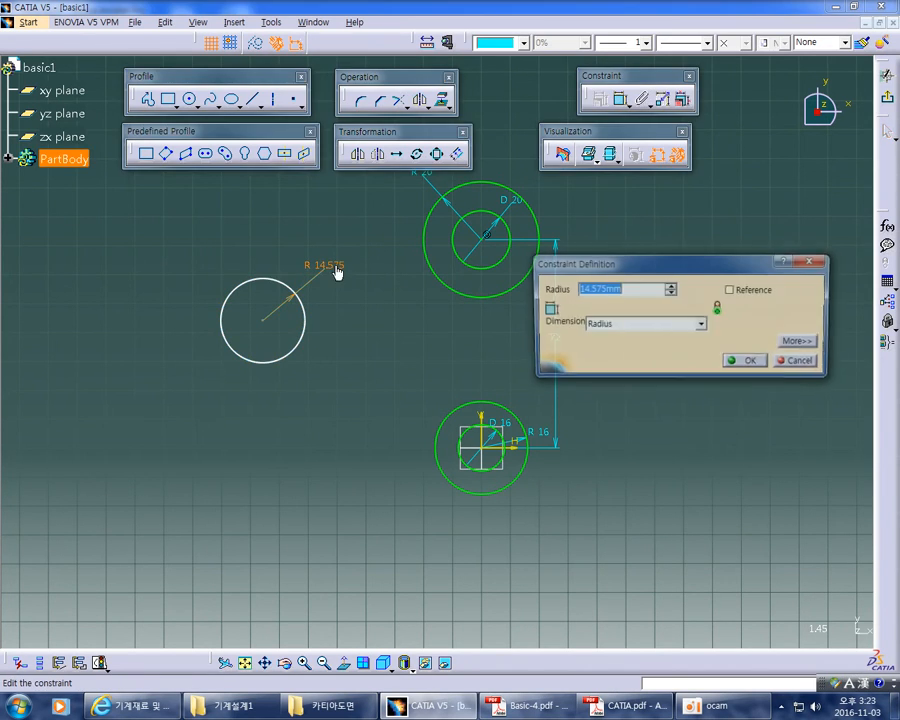
pyautogui.hotkey('alt', 'Tab')
pyautogui.hotkey('alt', 'Tab')
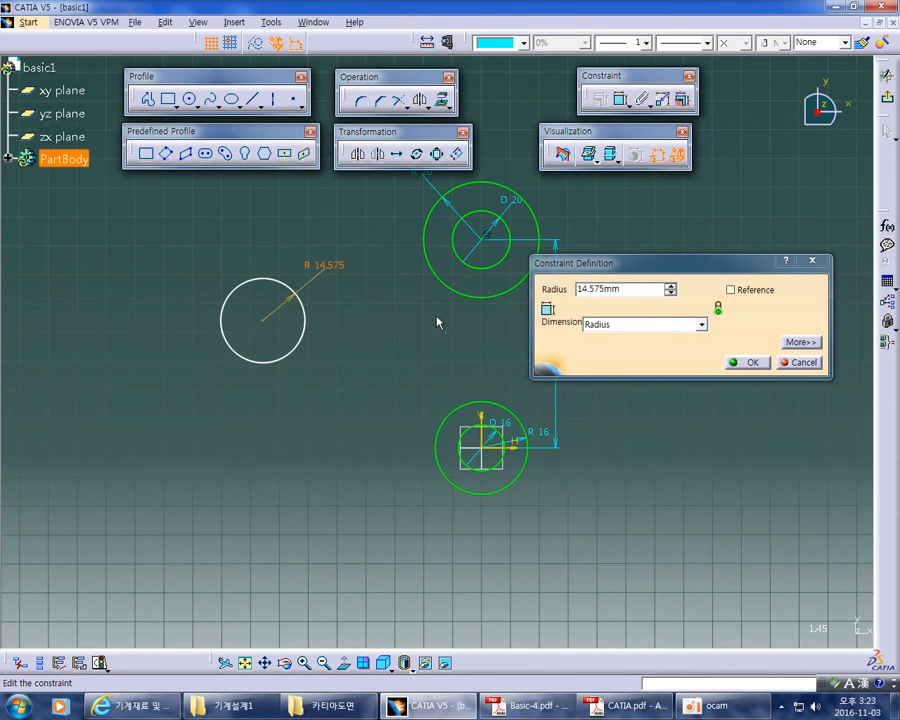
pyautogui.moveTo(634, 289); pyautogui.dragTo(553, 282)
pyautogui.write('7')
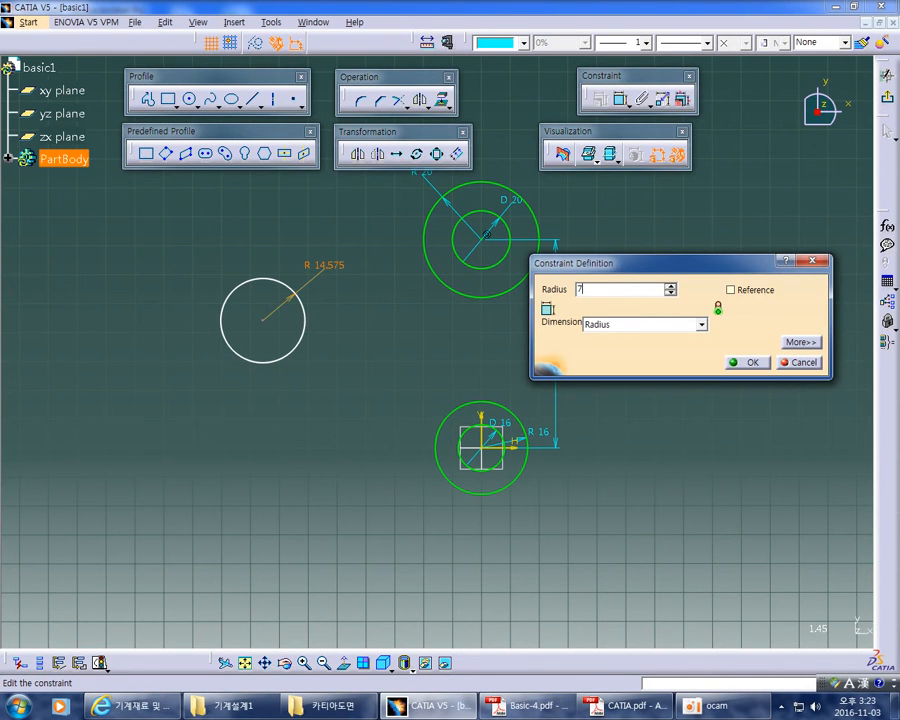
pyautogui.write('0')
pyautogui.press('Return')
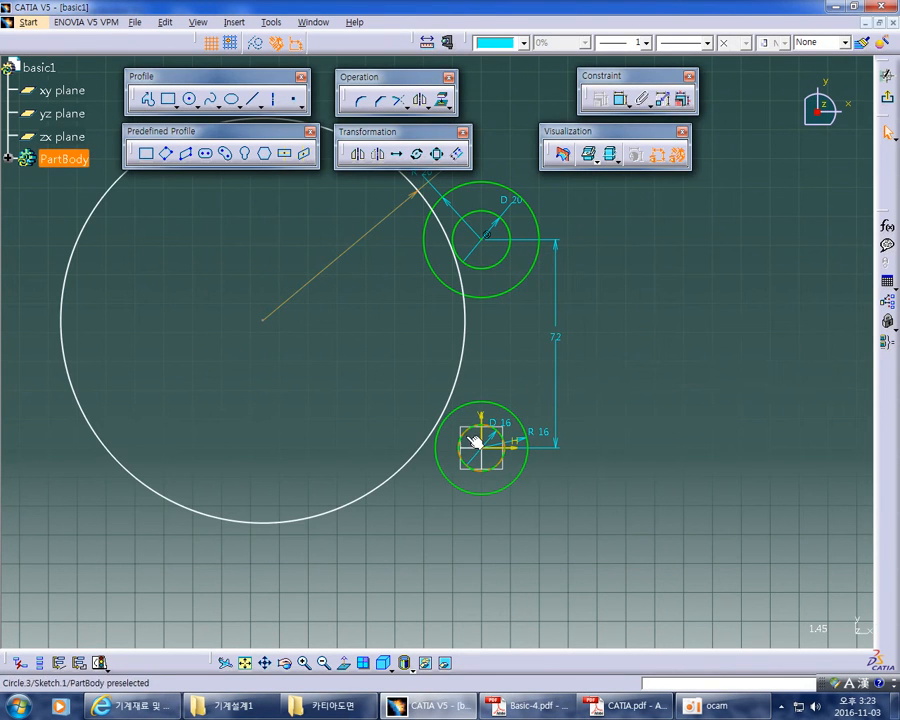
# Reposition the R70 circle by its edge and centre so it sits just left of the two outer circles
pyautogui.click(465, 320)
pyautogui.moveTo(465, 320); pyautogui.dragTo(425, 342)
pyautogui.click(498, 361)
pyautogui.moveTo(504, 364); pyautogui.dragTo(446, 328, button='middle')
pyautogui.click(450, 362)
pyautogui.moveTo(368, 315); pyautogui.dragTo(403, 346)
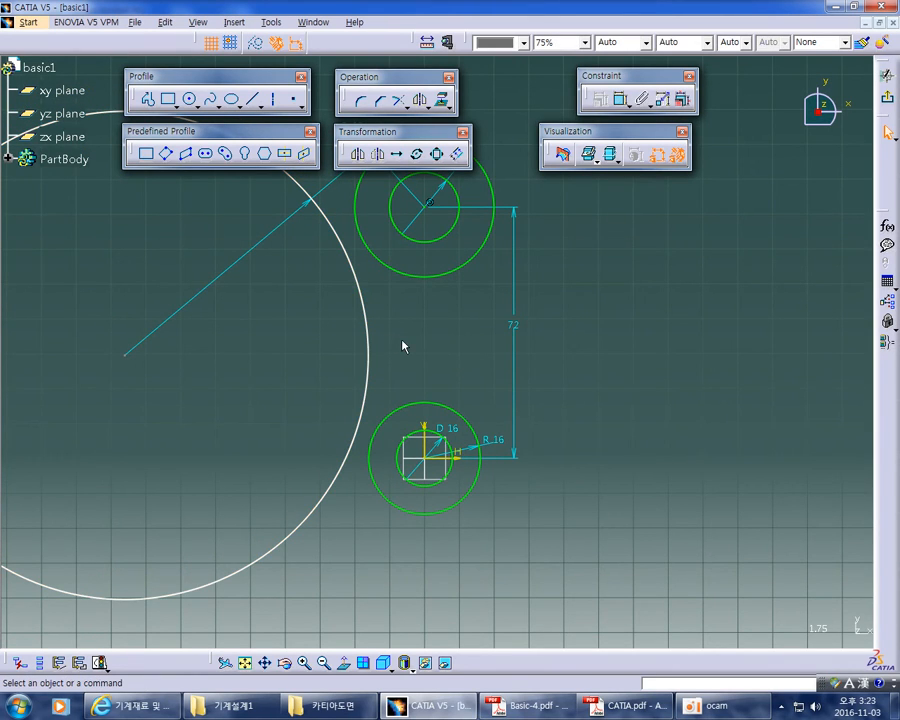
pyautogui.moveTo(94, 326); pyautogui.dragTo(135, 400)
pyautogui.click(250, 367)
pyautogui.moveTo(365, 340)
pyautogui.mouseDown()
pyautogui.moveTo(366, 322)
pyautogui.moveTo(384, 318)
pyautogui.moveTo(372, 336)
pyautogui.mouseUp()
pyautogui.click(420, 342)
pyautogui.moveTo(421, 343)
pyautogui.mouseDown(button='middle')
pyautogui.moveTo(438, 376)
pyautogui.moveTo(444, 351)
pyautogui.mouseUp(button='middle')
pyautogui.click(438, 376)
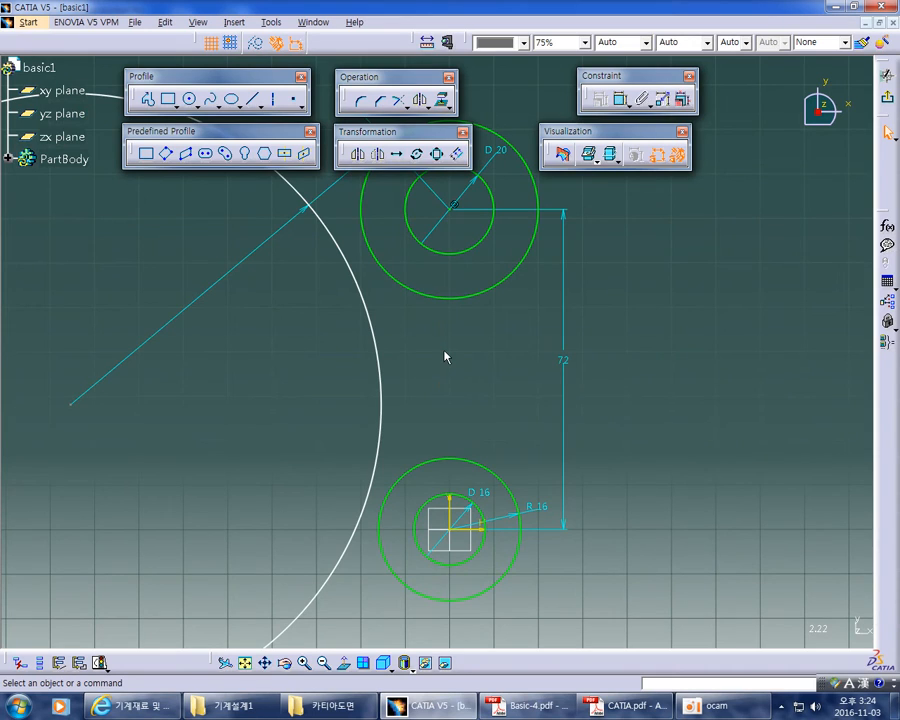
# Apply a tangency constraint between the R70 circle and the upper R20 circle
pyautogui.click(357, 272)
pyautogui.keyDown('ctrl'); pyautogui.click(373, 246); pyautogui.keyUp('ctrl')
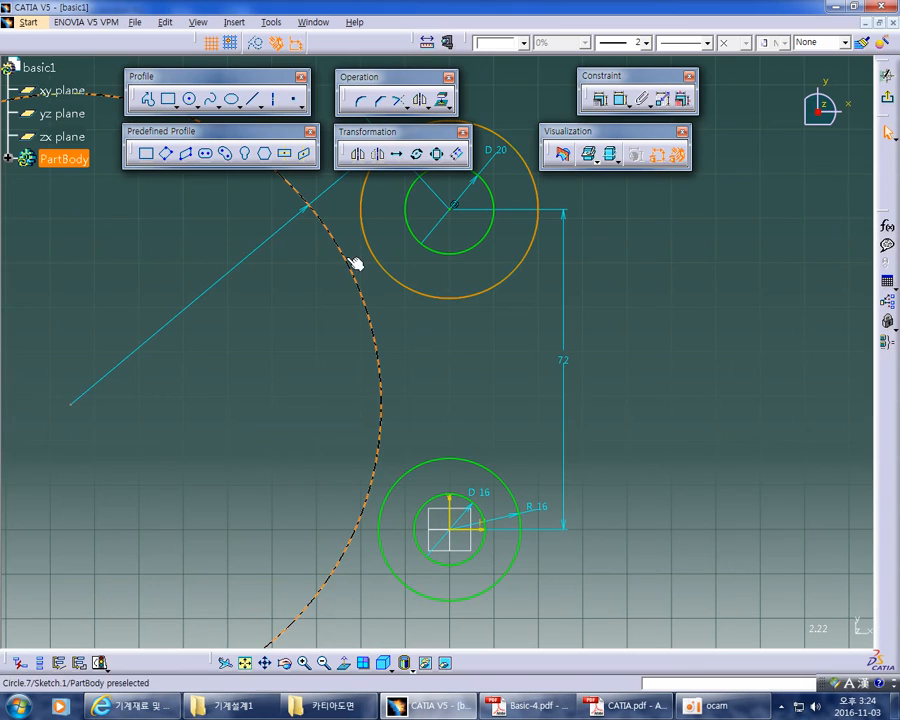
pyautogui.click(537, 177)
pyautogui.click(599, 98)
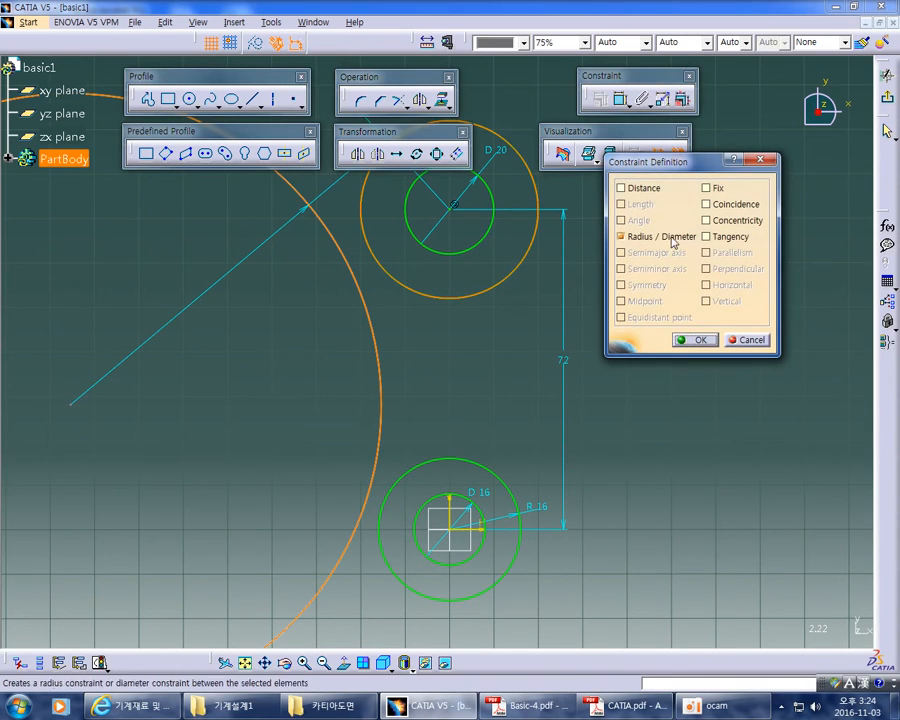
pyautogui.click(725, 239)
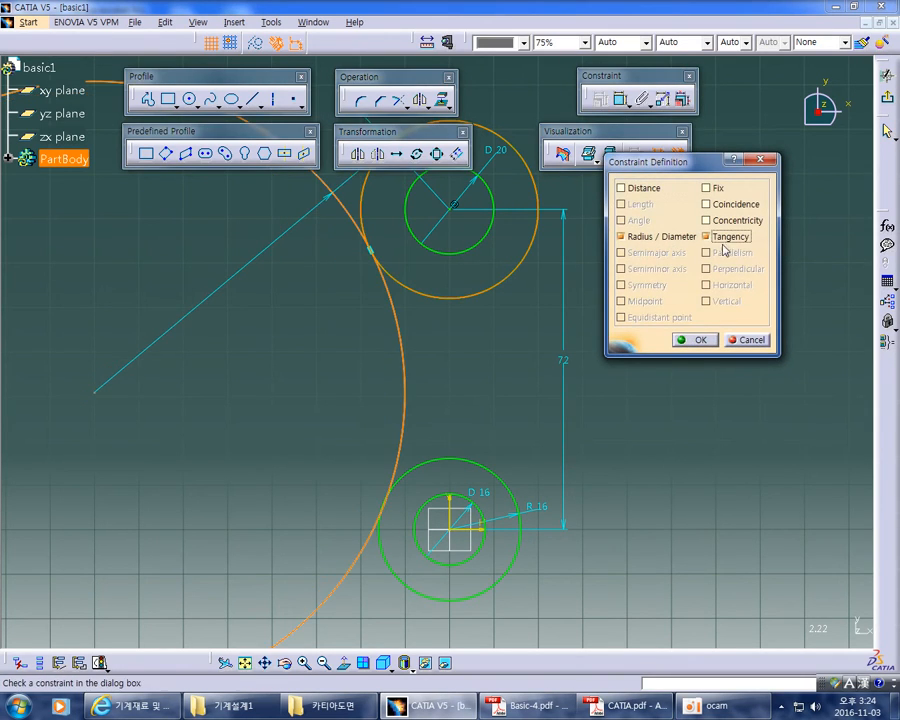
pyautogui.click(695, 341)
# Pull the R70 circle clear of the lower R16 circle and constrain these two circles to be tangent
pyautogui.moveTo(672, 424); pyautogui.dragTo(688, 314, button='middle')
pyautogui.moveTo(426, 319); pyautogui.dragTo(402, 309)
pyautogui.click(445, 290)
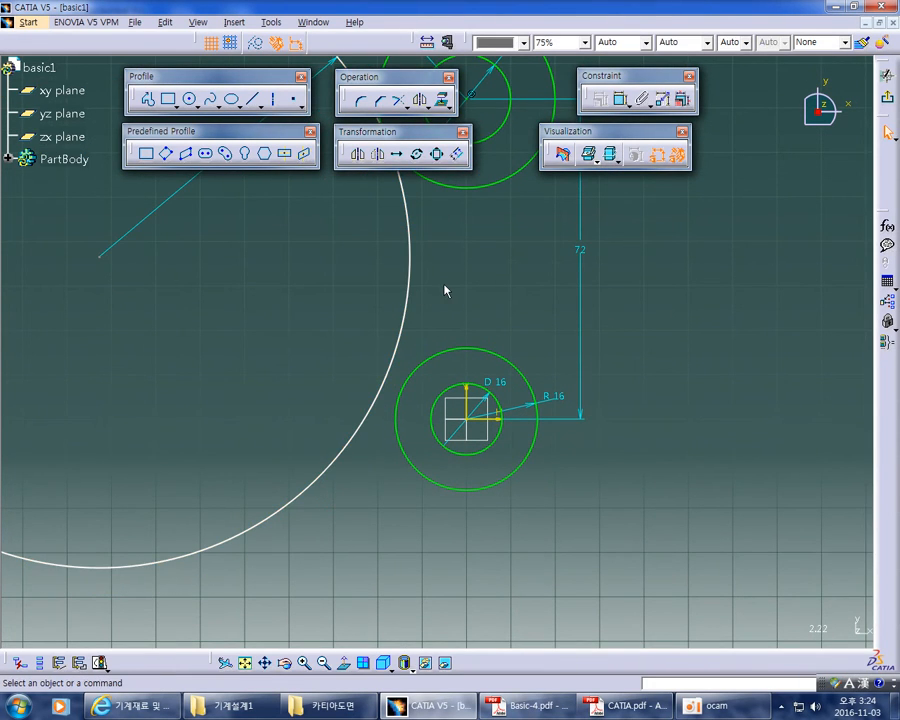
pyautogui.moveTo(695, 349)
pyautogui.mouseDown(button='middle')
pyautogui.moveTo(757, 266)
pyautogui.moveTo(774, 266)
pyautogui.mouseUp(button='middle')
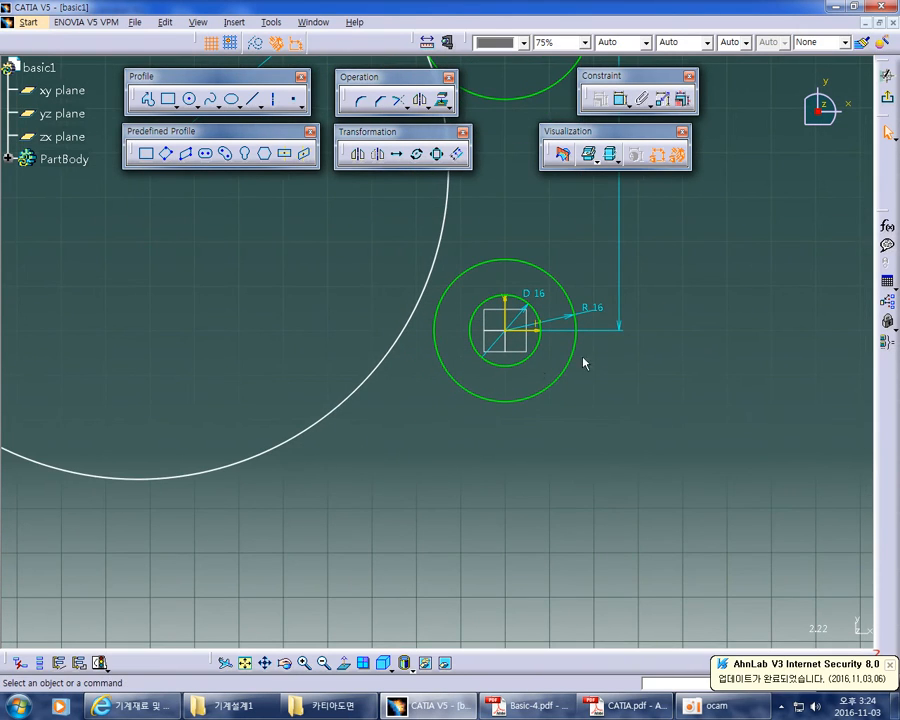
pyautogui.click(430, 293)
pyautogui.keyDown('ctrl'); pyautogui.click(440, 306); pyautogui.keyUp('ctrl')
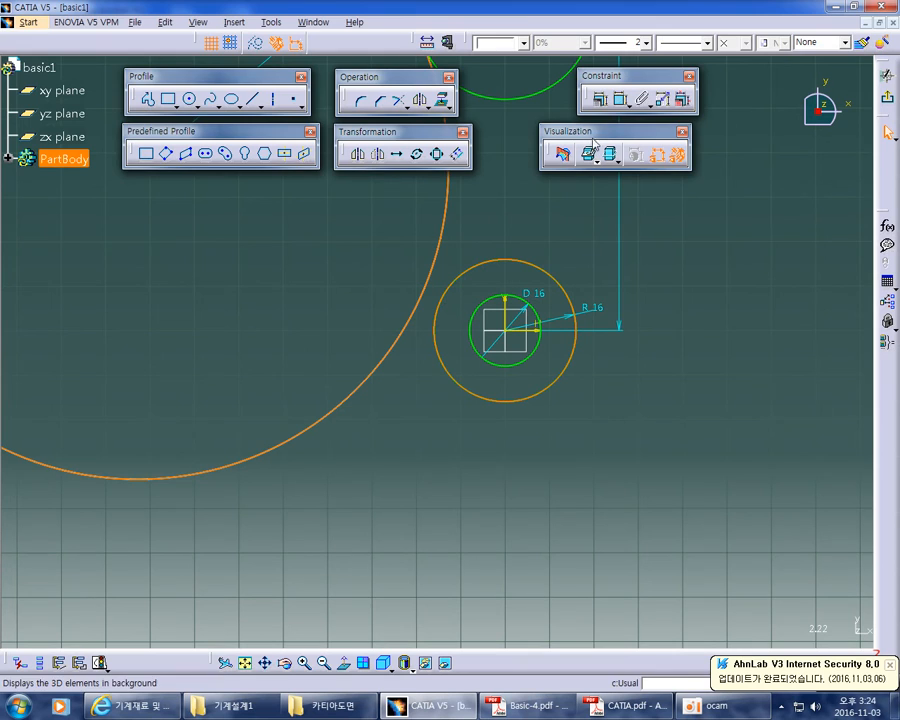
pyautogui.click(599, 99)
pyautogui.click(722, 237)
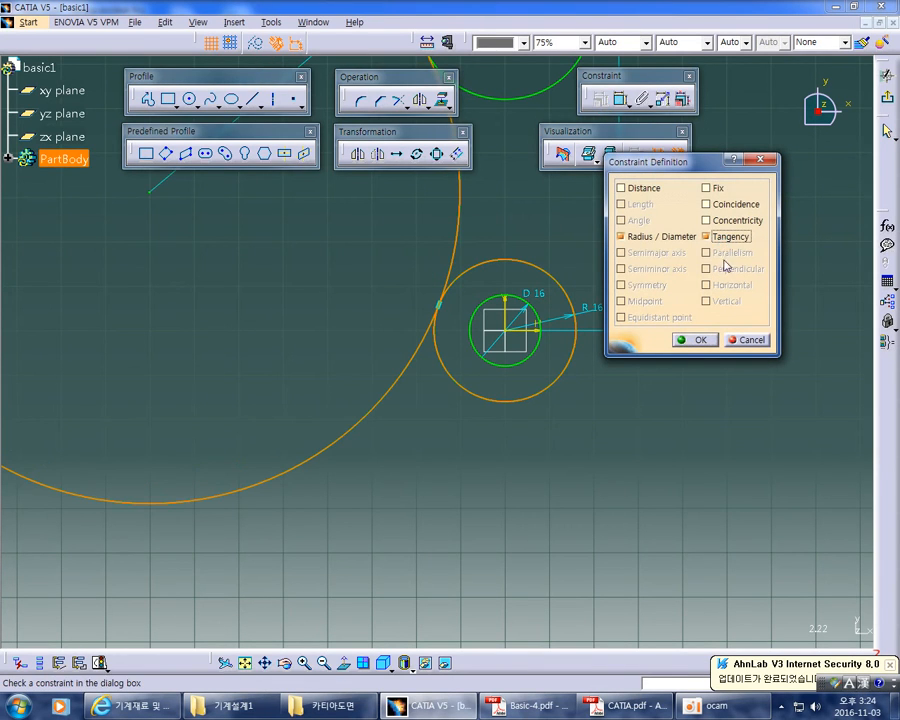
pyautogui.click(700, 335)
# Detach the Relimitations toolbar and place it between the Operation and Constraint toolbars, shifting Constraint to make room
pyautogui.moveTo(688, 334)
pyautogui.keyDown('ctrl'); pyautogui.mouseDown(button='middle')
pyautogui.moveTo(688, 396)
pyautogui.moveTo(705, 409)
pyautogui.mouseUp(button='middle'); pyautogui.keyUp('ctrl')
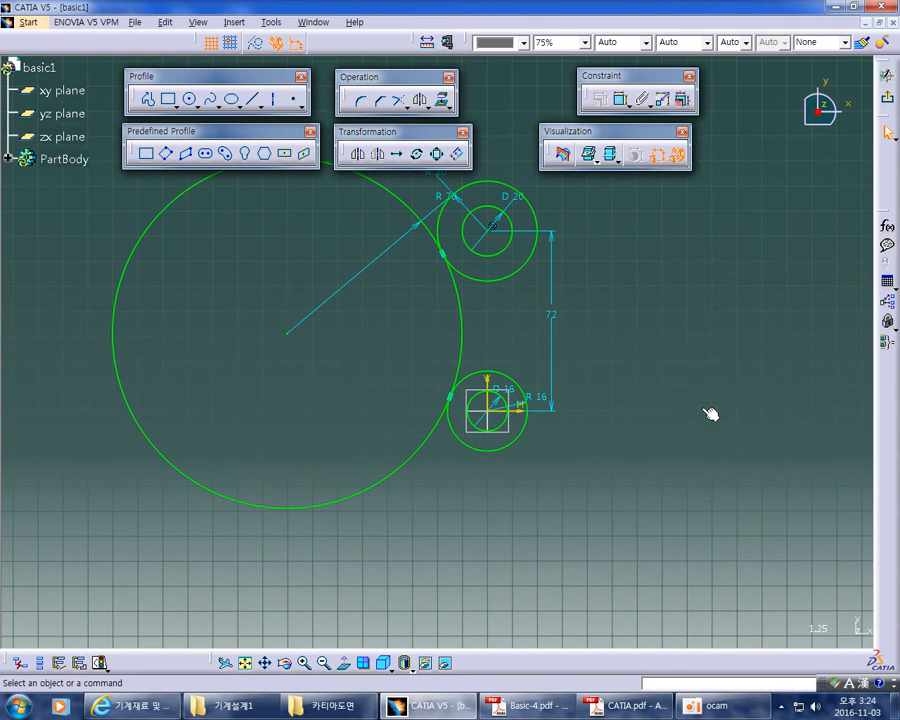
pyautogui.moveTo(724, 424)
pyautogui.keyDown('ctrl'); pyautogui.mouseDown(button='middle')
pyautogui.moveTo(702, 460)
pyautogui.moveTo(706, 442)
pyautogui.mouseUp(button='middle'); pyautogui.keyUp('ctrl')
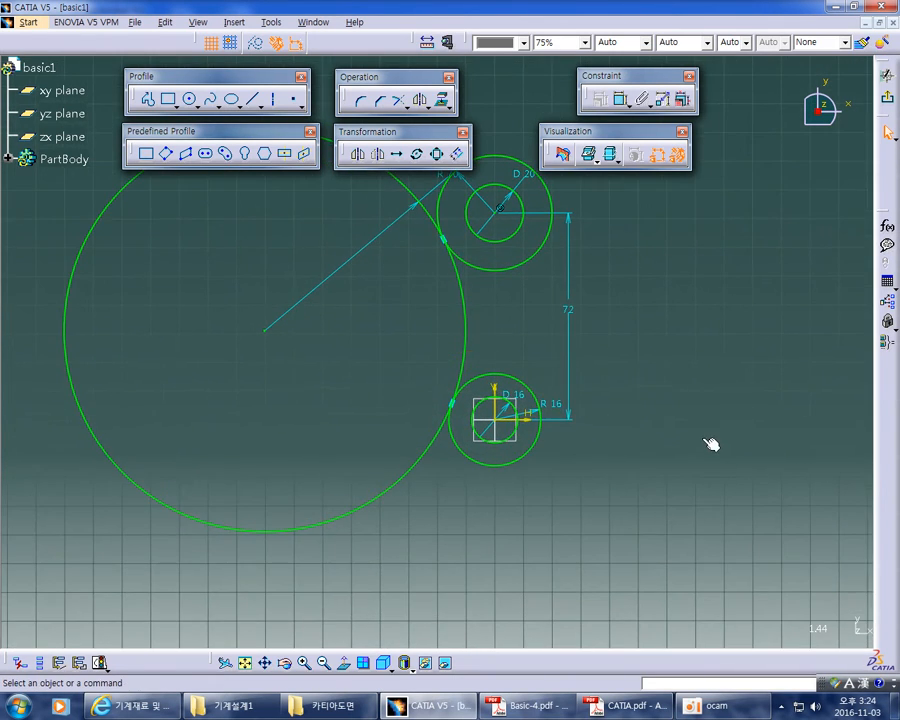
pyautogui.moveTo(569, 405); pyautogui.dragTo(582, 447, button='middle')
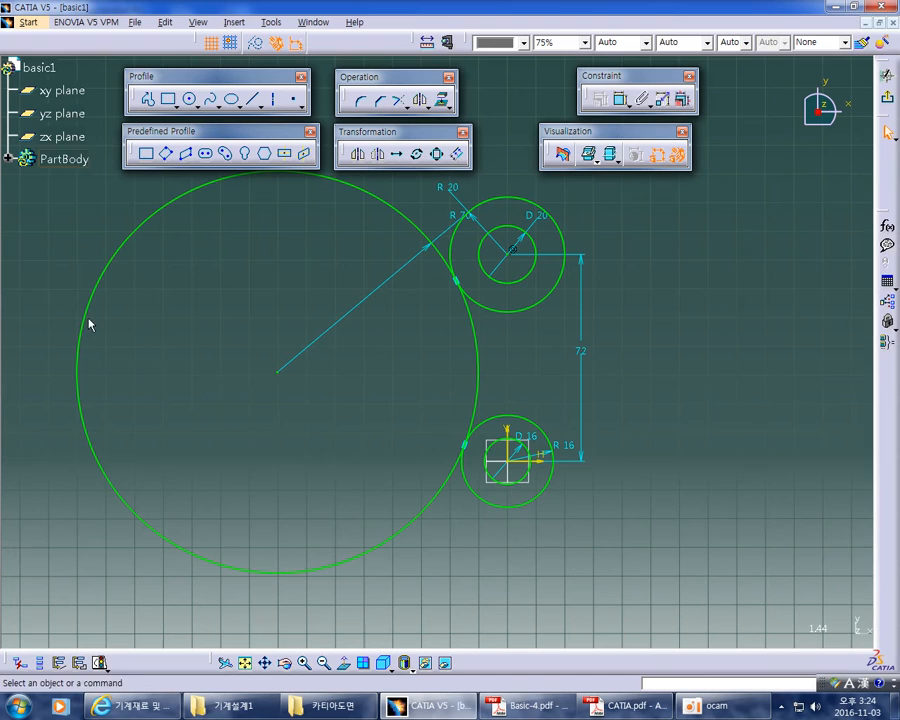
pyautogui.moveTo(200, 221); pyautogui.dragTo(203, 279, button='middle')
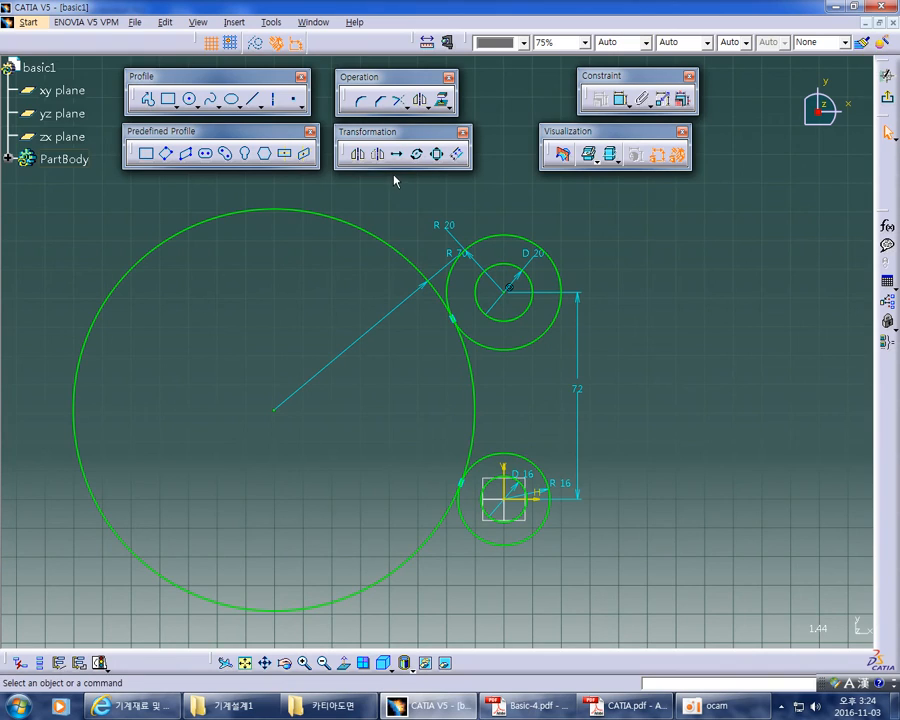
pyautogui.click(406, 106)
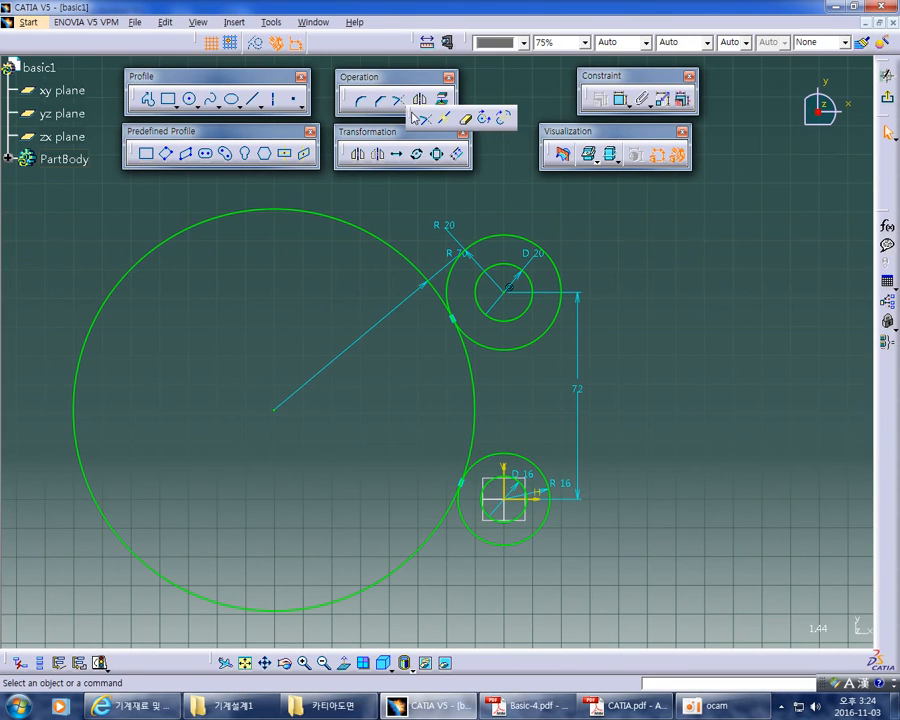
pyautogui.moveTo(412, 118); pyautogui.dragTo(495, 81)
pyautogui.moveTo(592, 76); pyautogui.dragTo(612, 80)
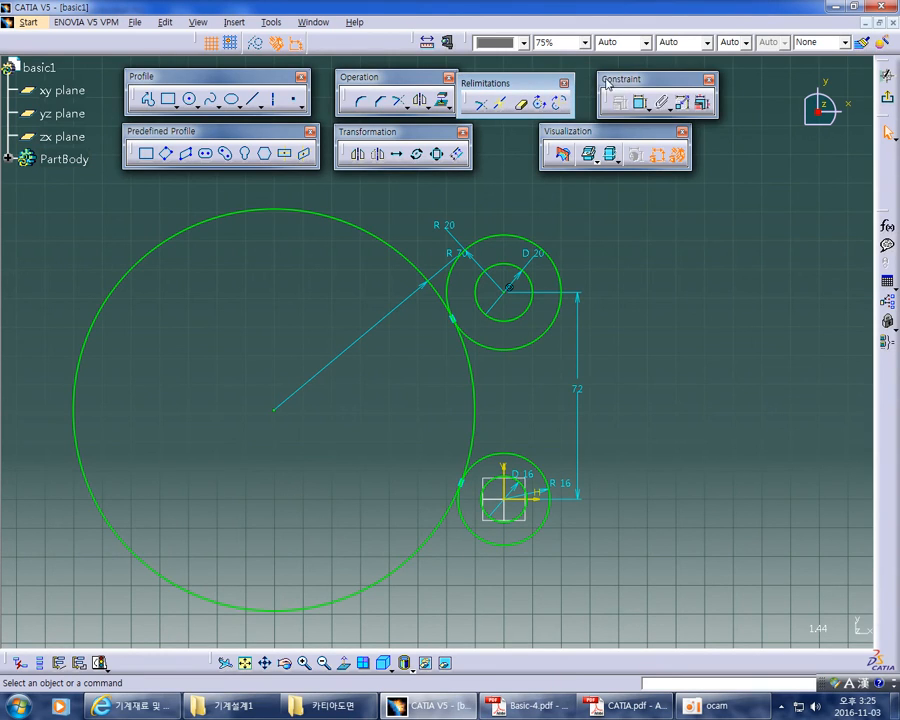
pyautogui.moveTo(500, 82); pyautogui.dragTo(514, 83)
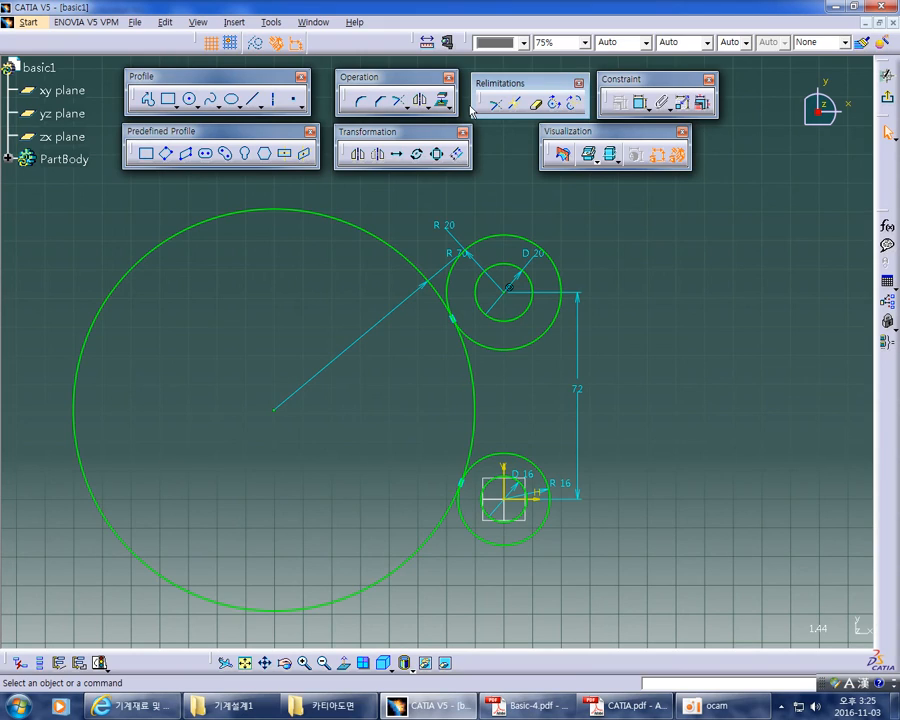
# Quick Trim the R70 circle to the arc between its tangent points, and move the 72 mm dimension farther from the circles
pyautogui.click(536, 106)
pyautogui.click(535, 106)
pyautogui.moveTo(525, 169); pyautogui.dragTo(540, 169, button='middle')
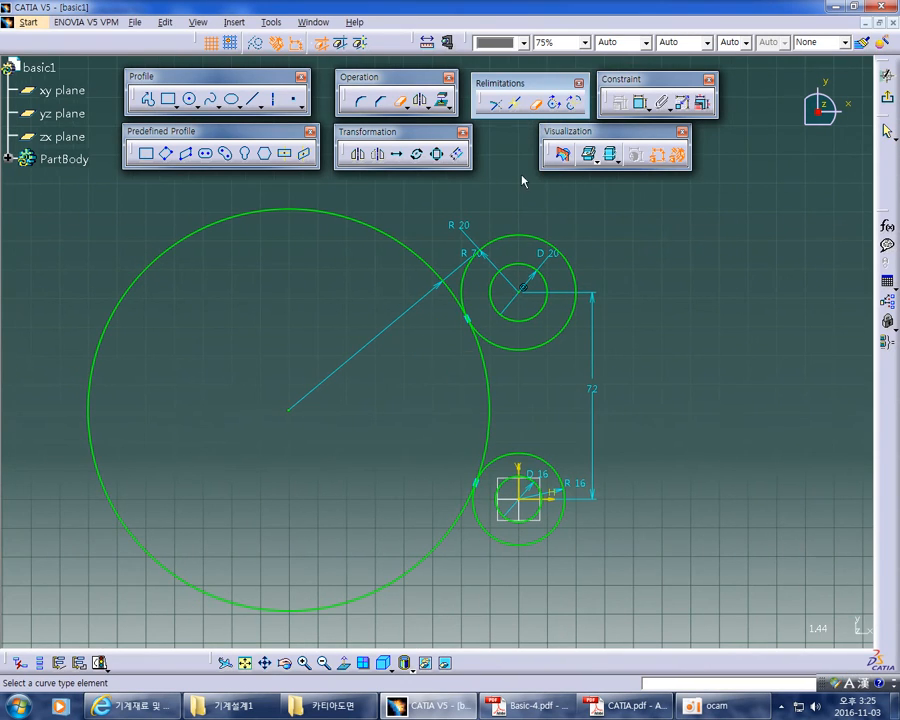
pyautogui.click(354, 222)
pyautogui.moveTo(436, 344); pyautogui.dragTo(438, 418)
pyautogui.click(713, 432)
pyautogui.moveTo(713, 432); pyautogui.dragTo(627, 394, button='middle')
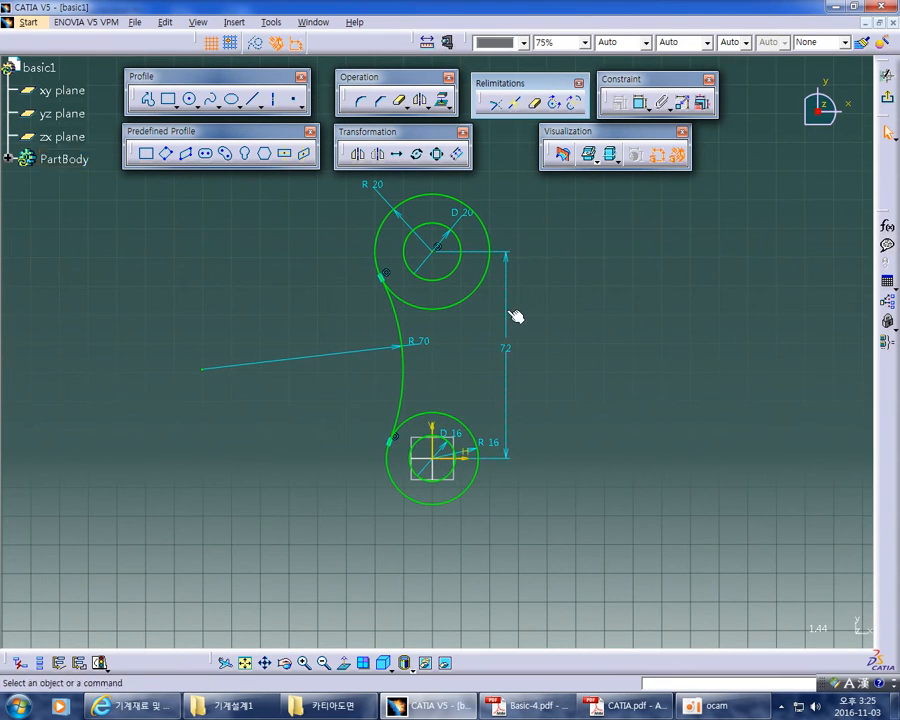
pyautogui.moveTo(512, 316); pyautogui.dragTo(606, 328)
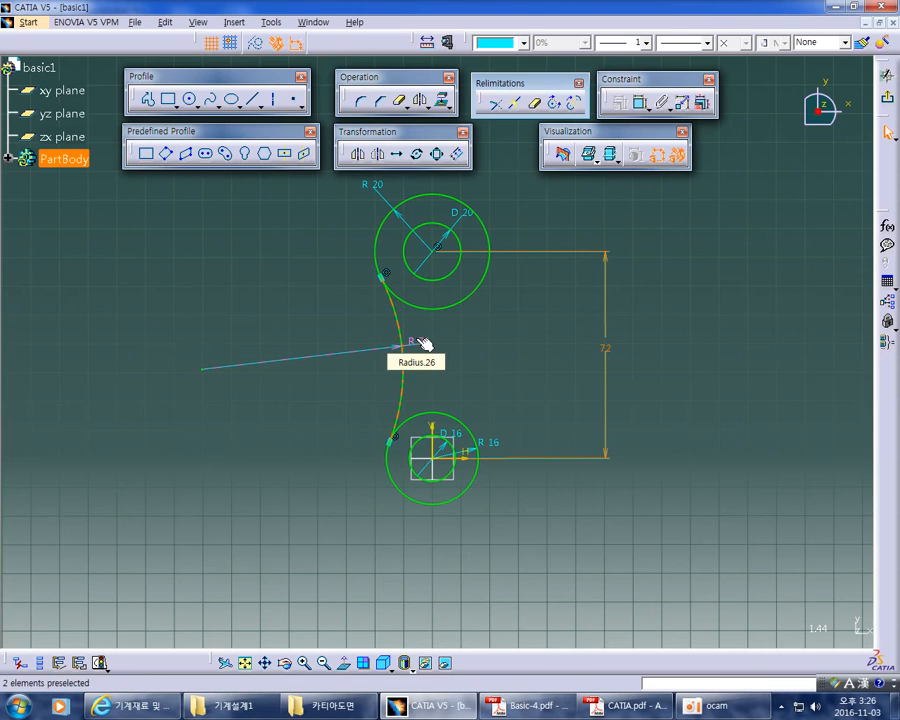
# Try a trimming Corner of about 59 mm radius between the right sides of the R20 and R16 circles, and undo it
pyautogui.click(362, 104)
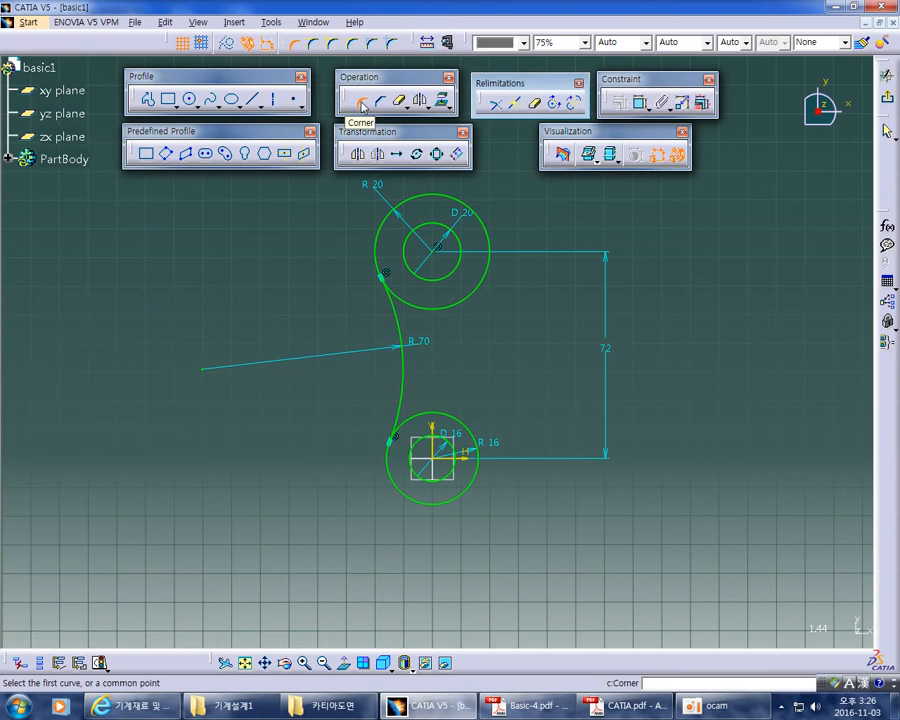
pyautogui.keyDown('ctrl'); pyautogui.moveTo(629, 378); pyautogui.dragTo(630, 359, button='middle'); pyautogui.keyUp('ctrl')
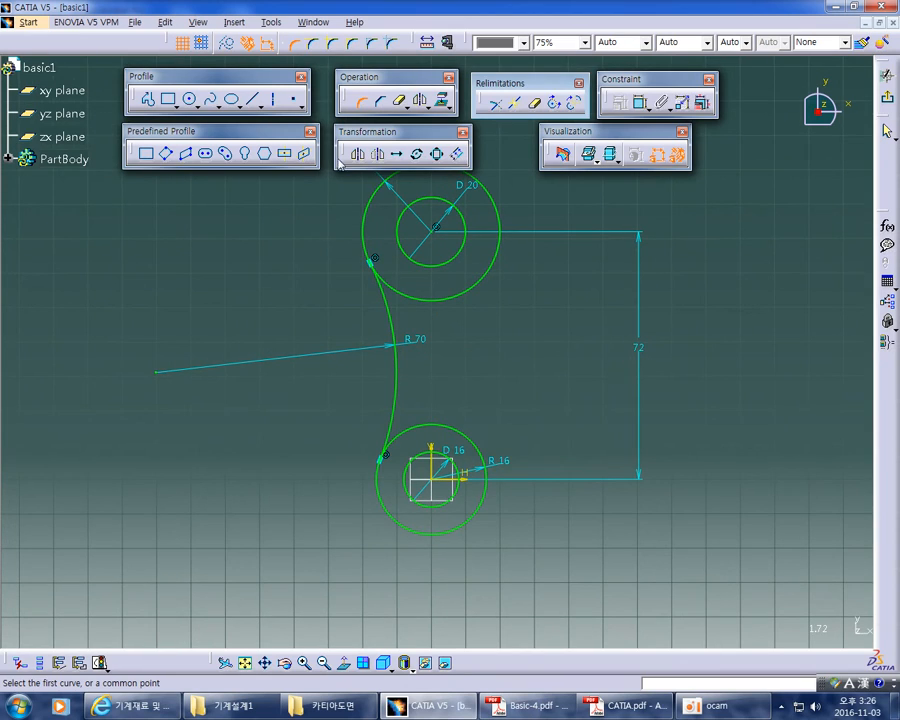
pyautogui.click(363, 105)
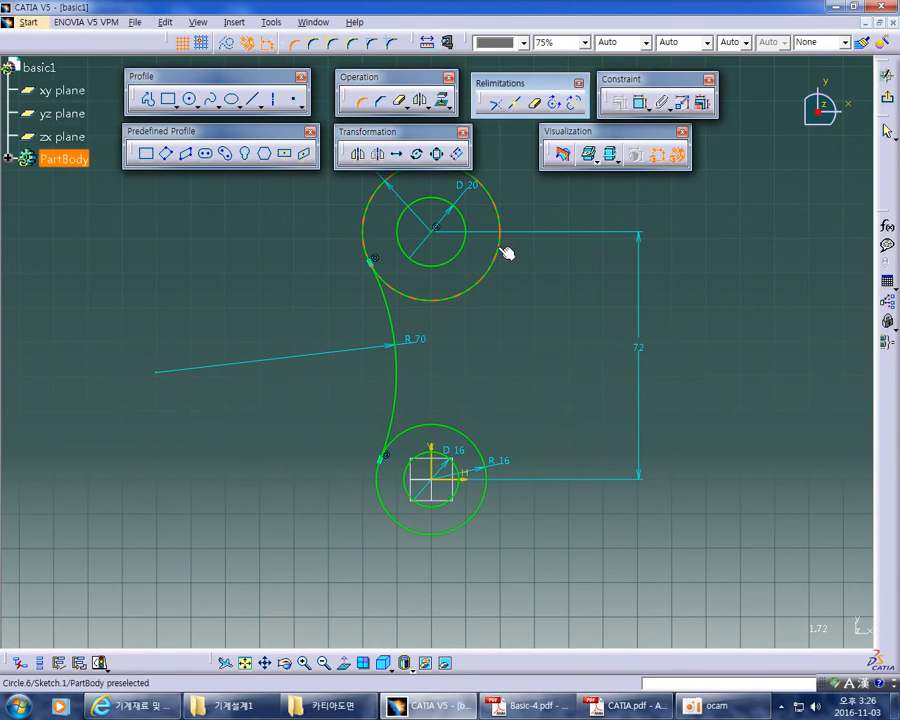
pyautogui.click(504, 250)
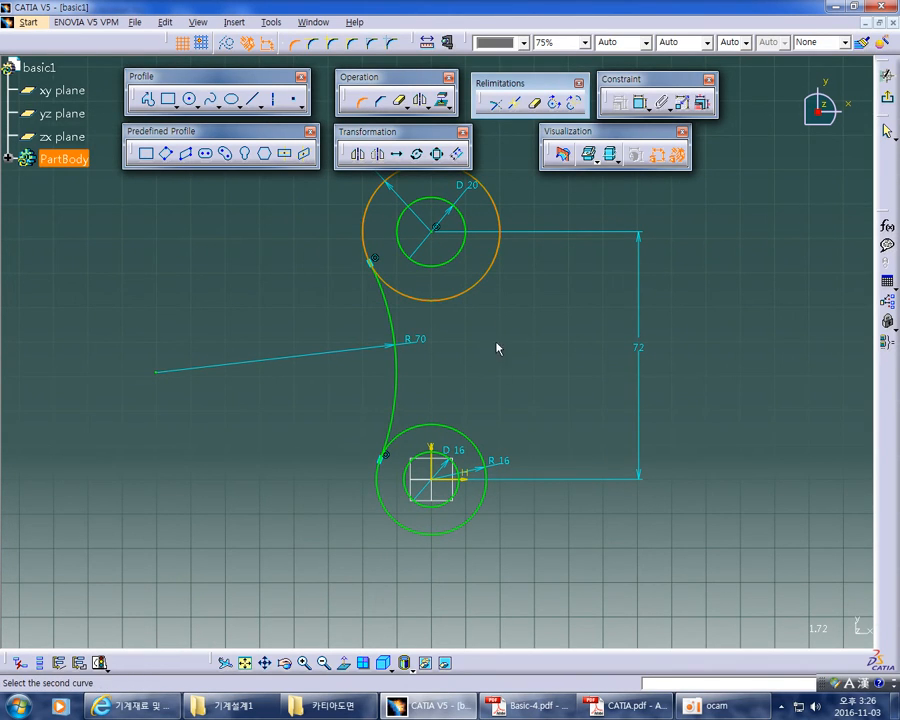
pyautogui.click(489, 459)
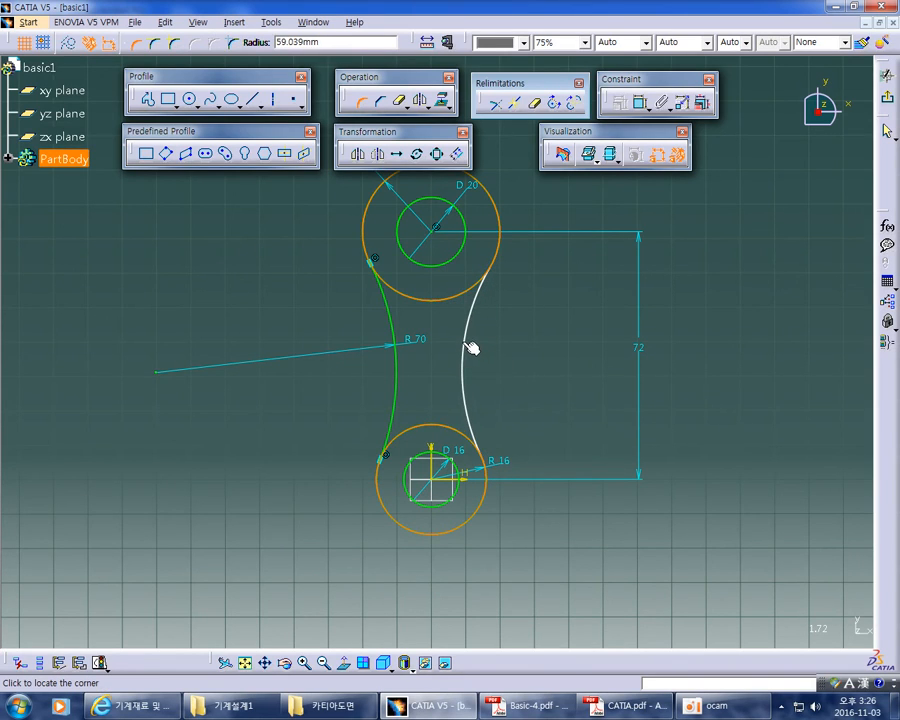
pyautogui.click(466, 346)
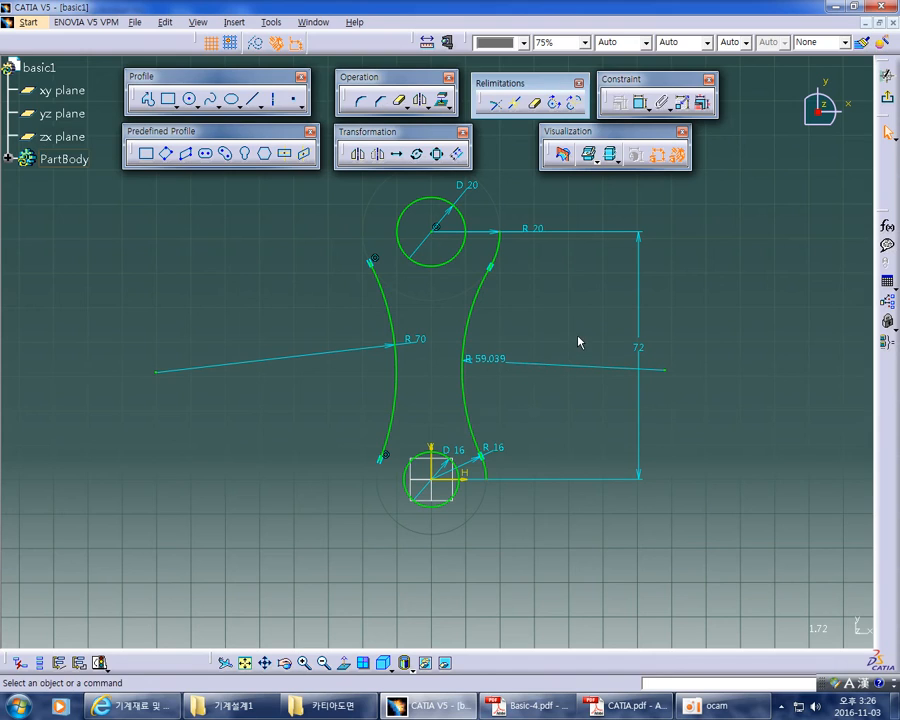
pyautogui.hotkey('ctrl', 'z')
# Add an untrimmed Corner between the right sides of the R20 and R16 circles and set its radius to 70 mm
pyautogui.click(357, 101)
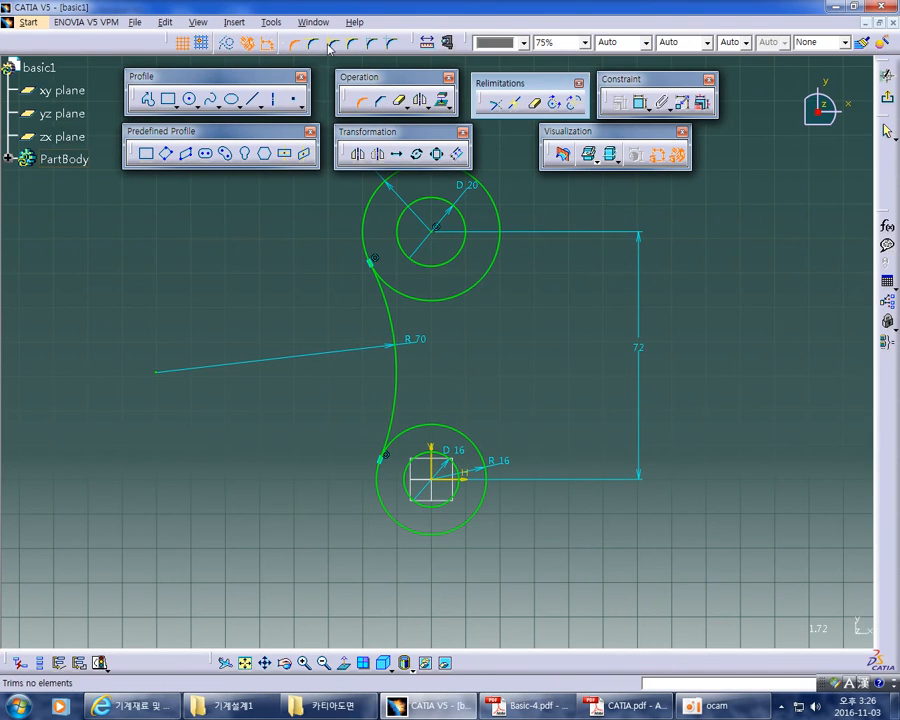
pyautogui.click(331, 44)
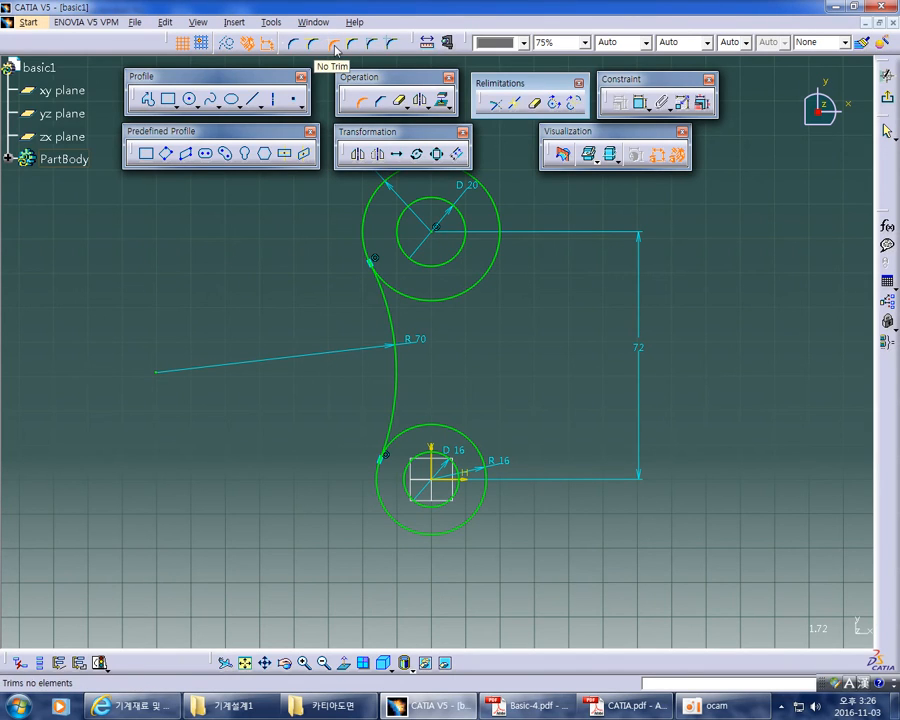
pyautogui.click(496, 254)
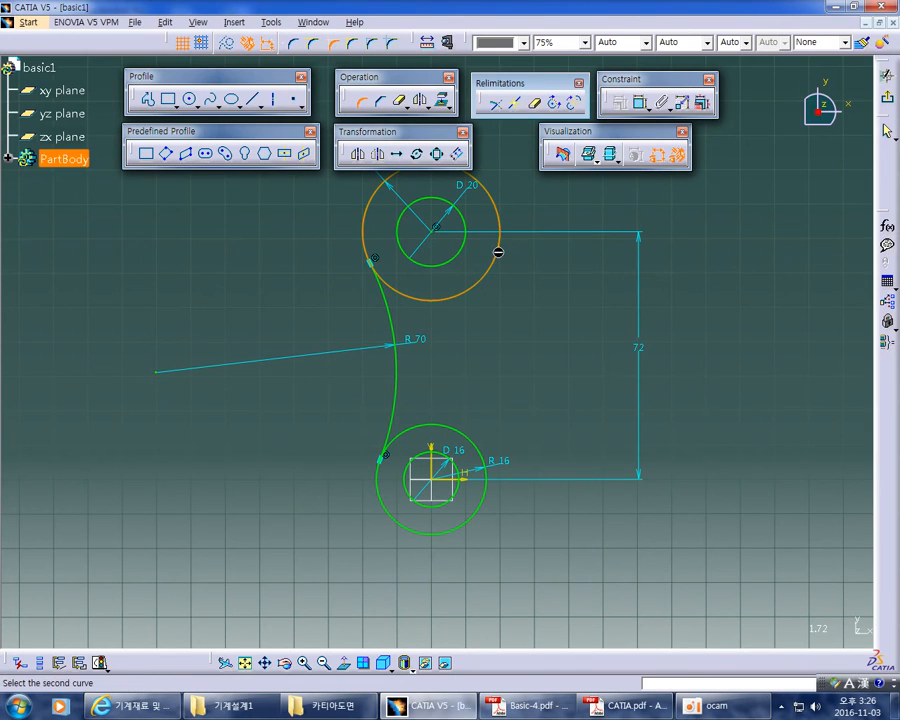
pyautogui.click(476, 446)
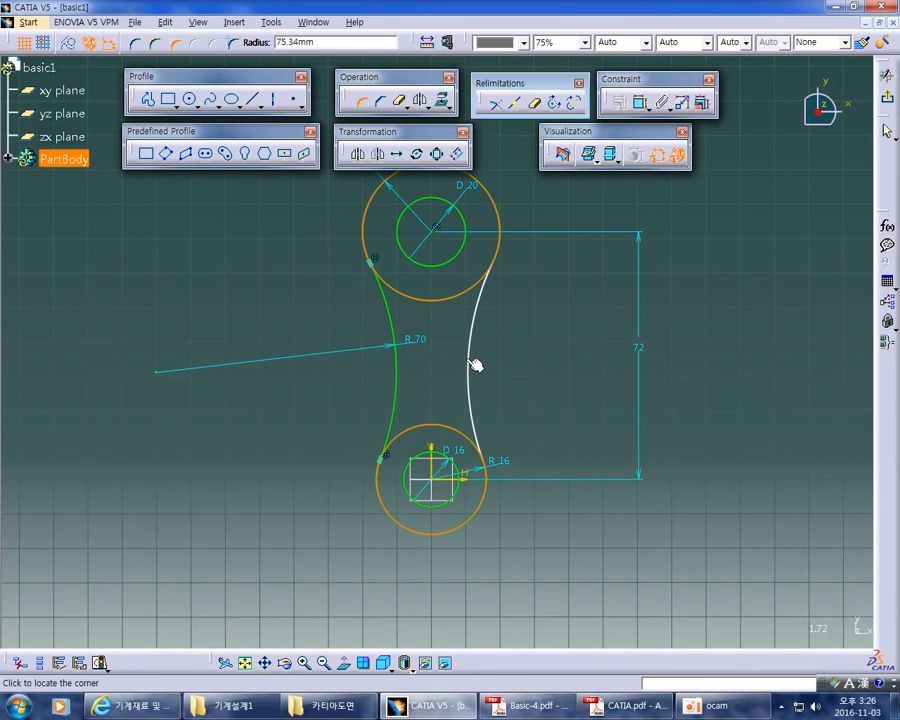
pyautogui.click(475, 366)
pyautogui.doubleClick(493, 360)
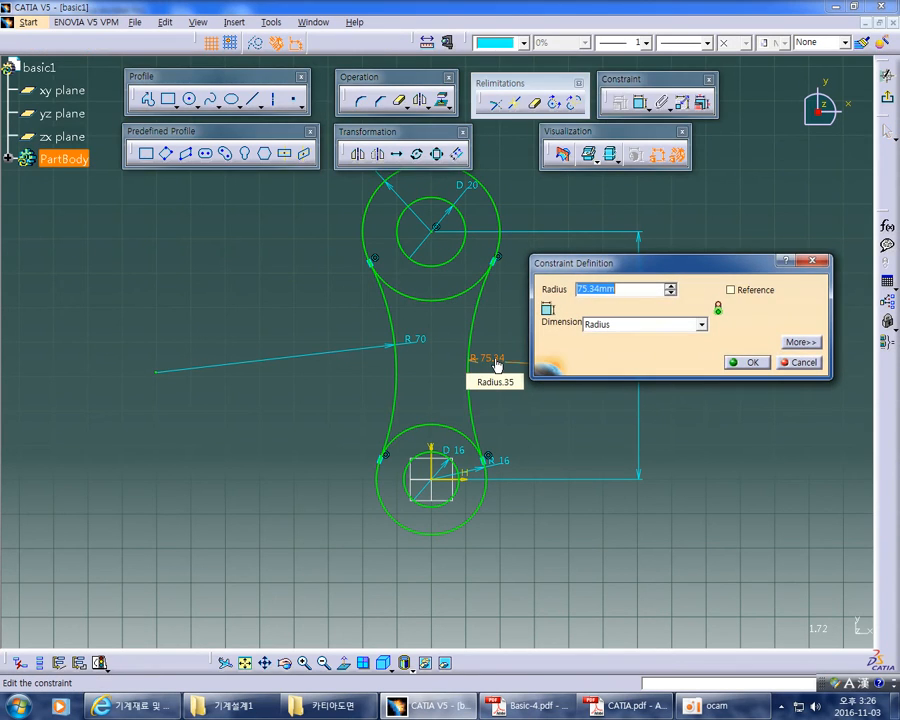
pyautogui.write('70')
pyautogui.press('Return')
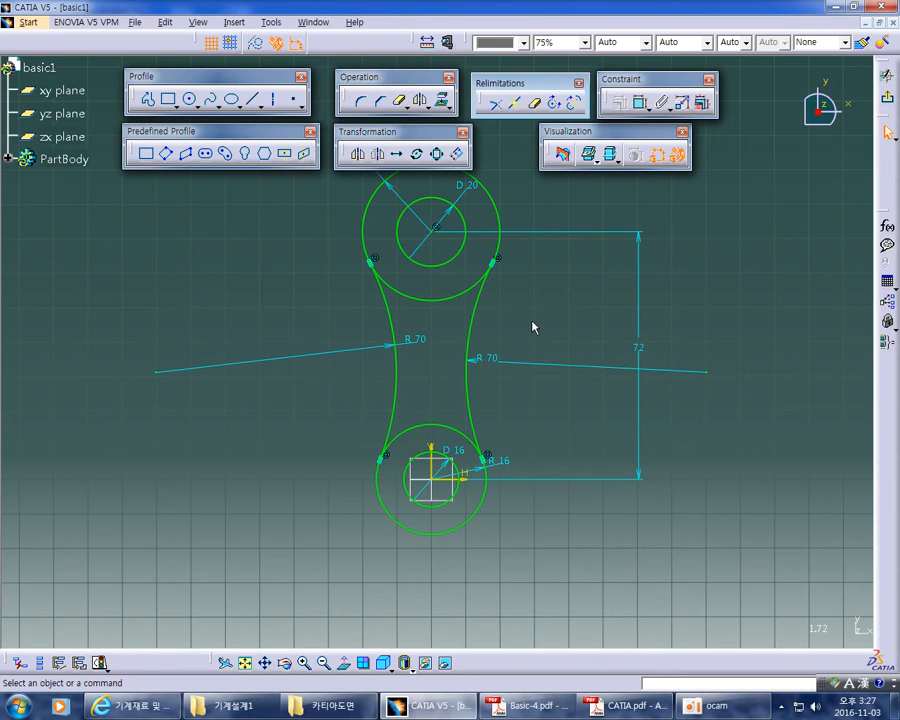
# Switch to Basic-4.pdf, undo the red marks on figure 1, and mark the inner arcs of its R20 and R16 circles in red
pyautogui.keyDown('ctrl'); pyautogui.moveTo(524, 296); pyautogui.dragTo(532, 306, button='middle'); pyautogui.keyUp('ctrl')
pyautogui.hotkey('alt', 'Tab')
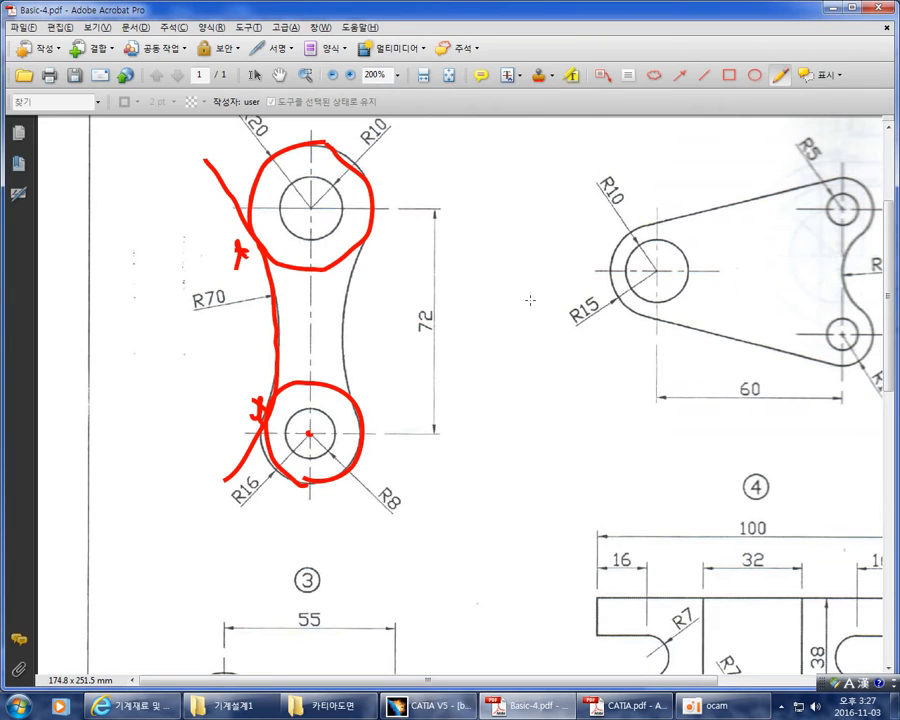
pyautogui.hotkey('ctrl', 'z')
pyautogui.hotkey('ctrl', 'z')
pyautogui.hotkey('ctrl', 'z')
pyautogui.hotkey('ctrl', 'z')
pyautogui.hotkey('ctrl', 'z')
pyautogui.hotkey('ctrl', 'z')
pyautogui.hotkey('ctrl', 'z')
pyautogui.moveTo(314, 256)
pyautogui.mouseDown()
pyautogui.moveTo(262, 248)
pyautogui.moveTo(345, 250)
pyautogui.mouseUp()
pyautogui.moveTo(273, 413)
pyautogui.mouseDown()
pyautogui.moveTo(276, 398)
pyautogui.moveTo(352, 378)
pyautogui.mouseUp()
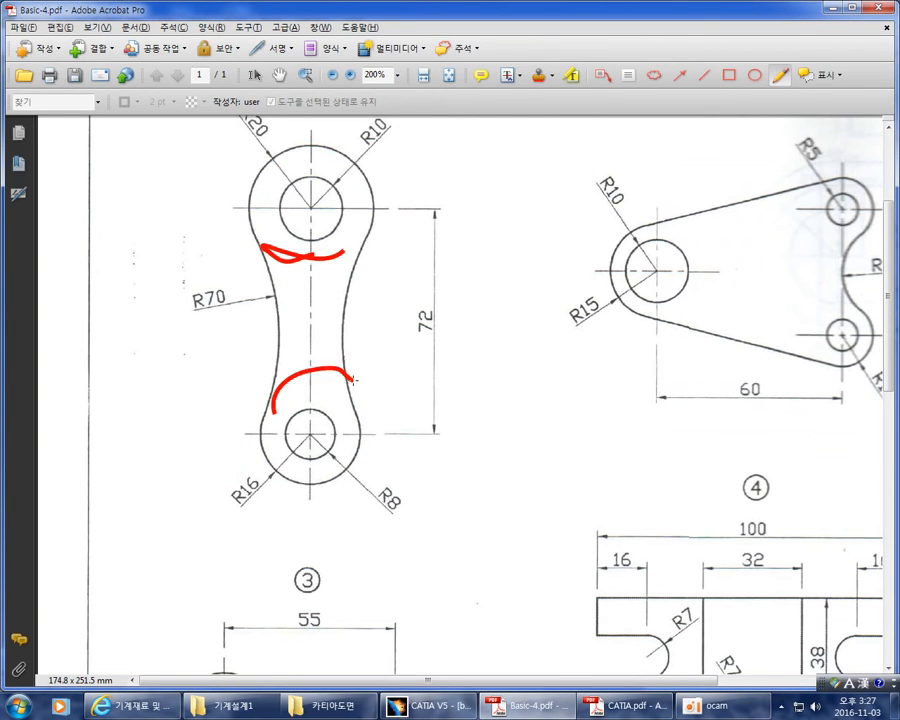
# Back in CATIA, Quick Trim the inner arcs of the R20 and R16 circles and move the R20 dimension outside the profile
pyautogui.hotkey('alt', 'Tab')
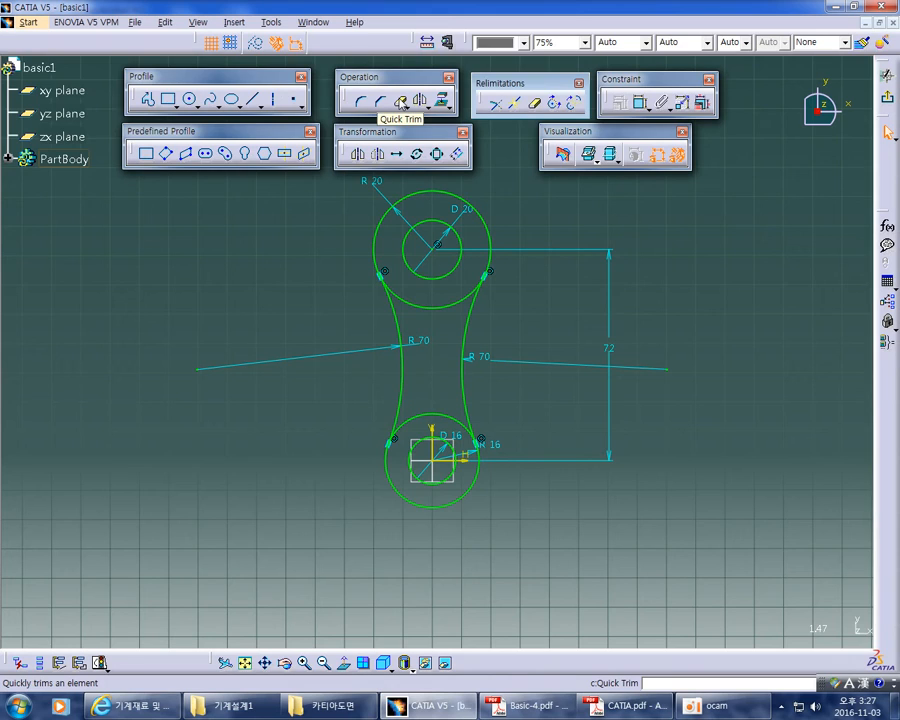
pyautogui.click(400, 101)
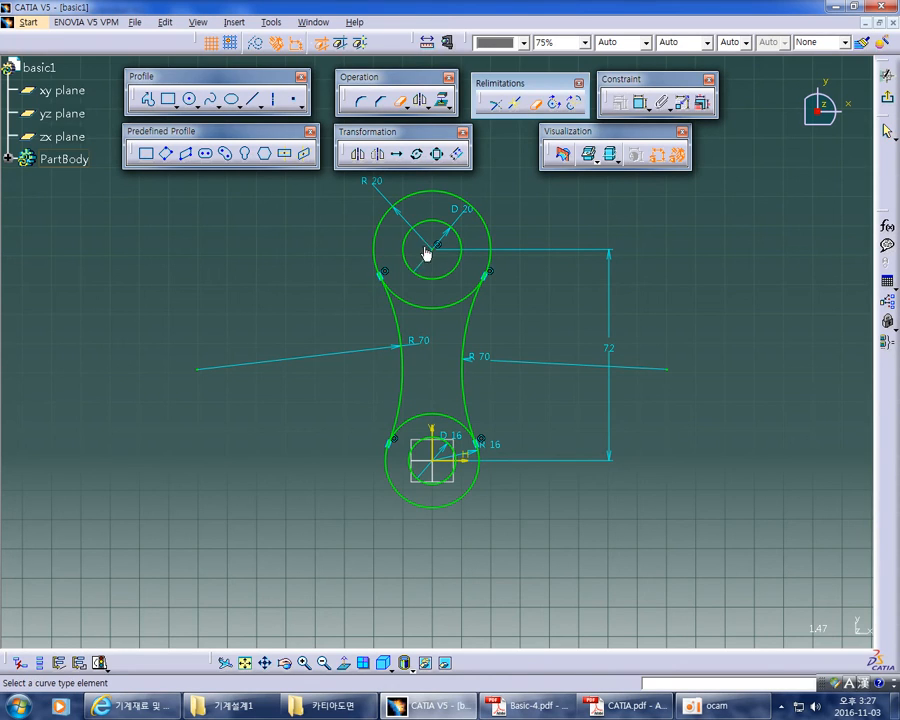
pyautogui.click(443, 313)
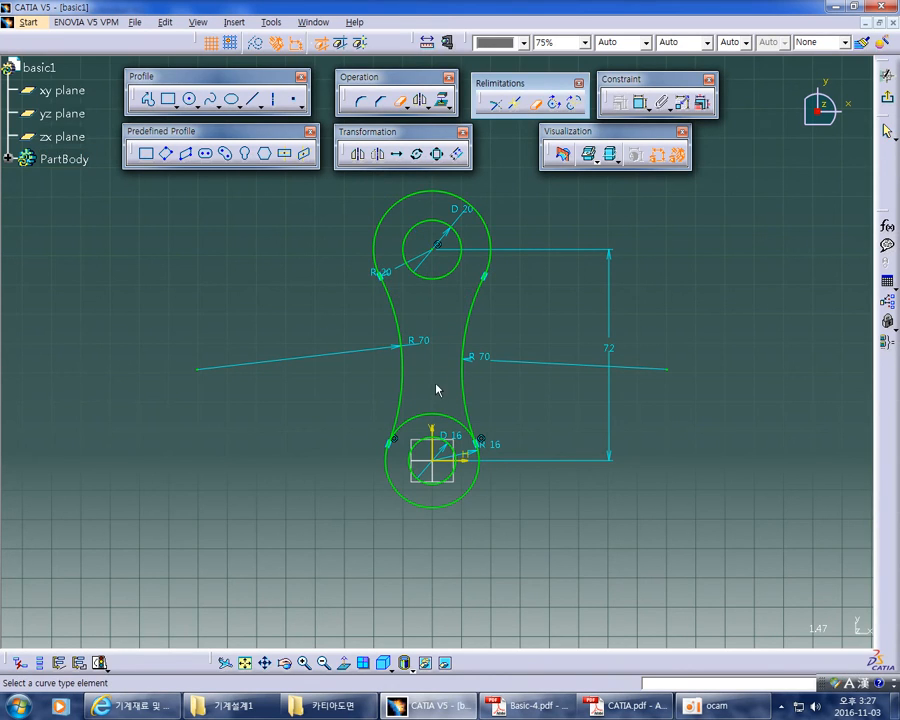
pyautogui.click(449, 419)
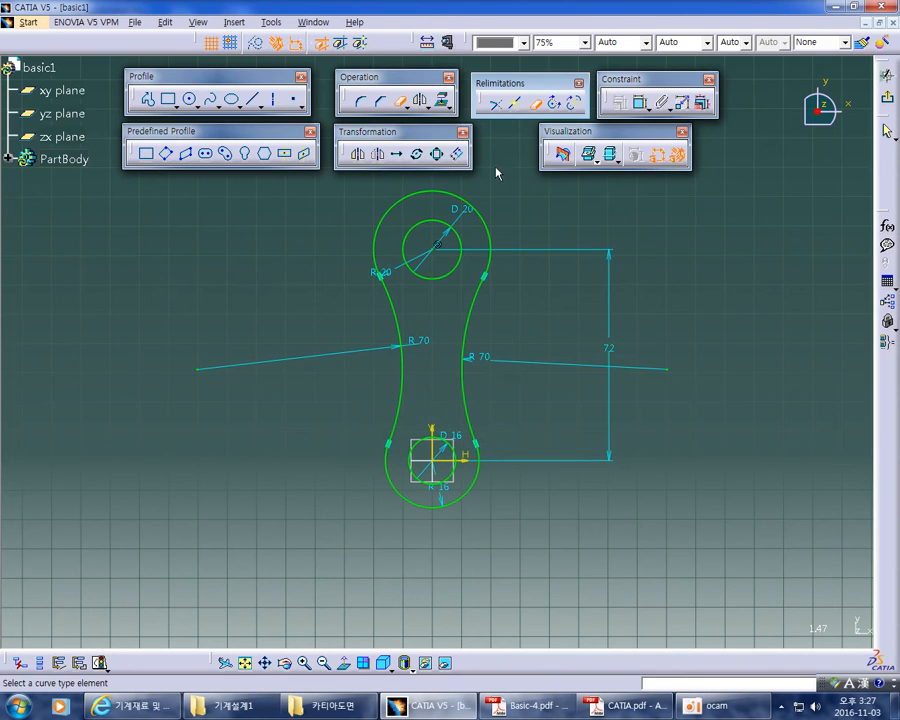
pyautogui.moveTo(400, 269); pyautogui.dragTo(340, 254)
pyautogui.click(626, 287)
pyautogui.moveTo(637, 285)
pyautogui.mouseDown(button='middle')
pyautogui.moveTo(684, 402)
pyautogui.moveTo(649, 376)
pyautogui.moveTo(655, 336)
pyautogui.mouseUp(button='middle')
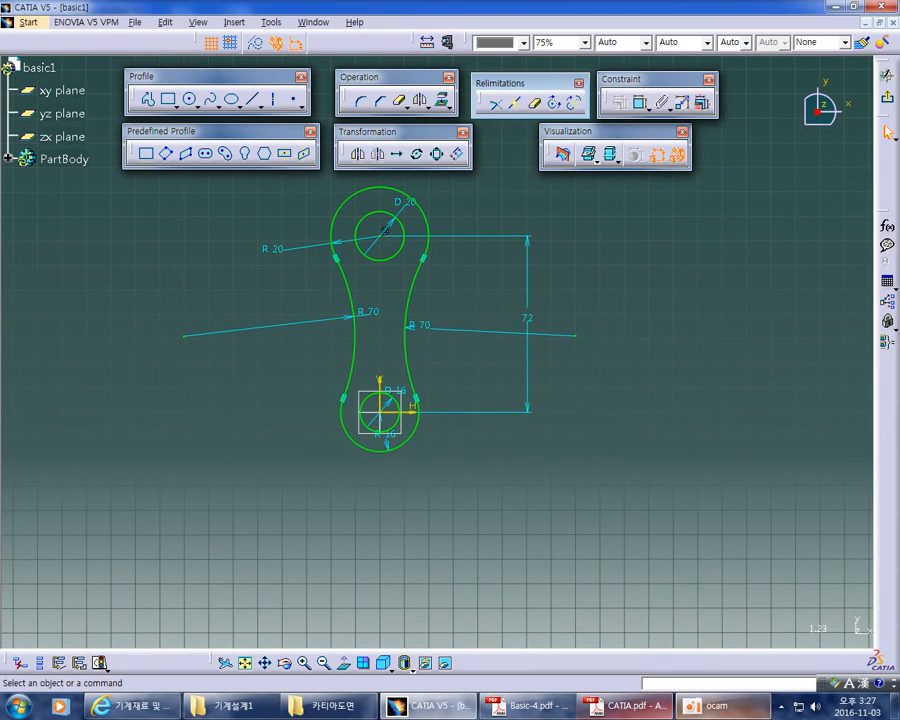
pyautogui.click(716, 706)
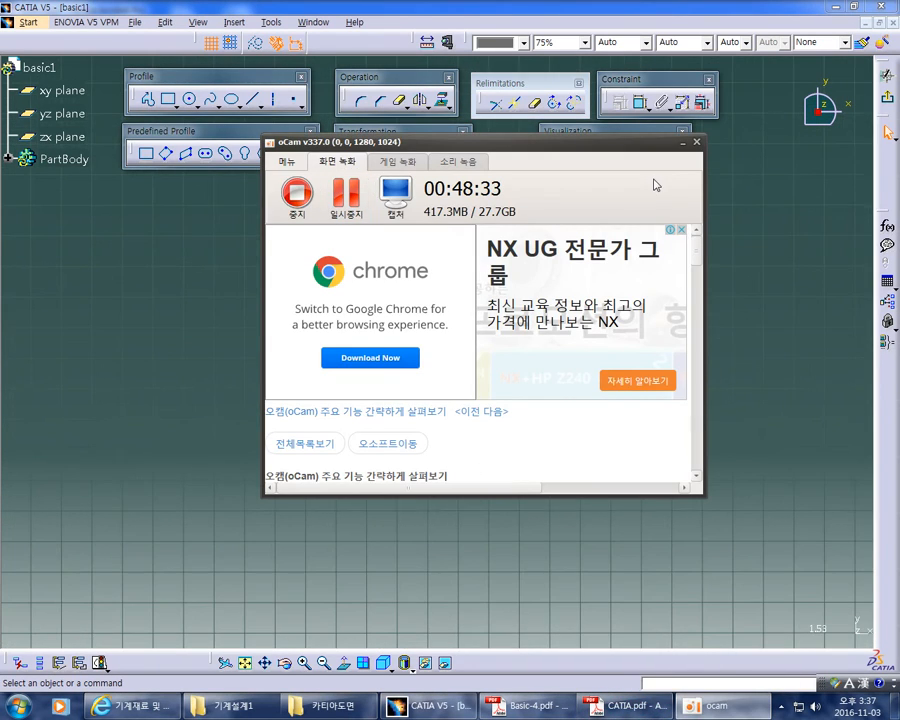
pyautogui.click(683, 143)
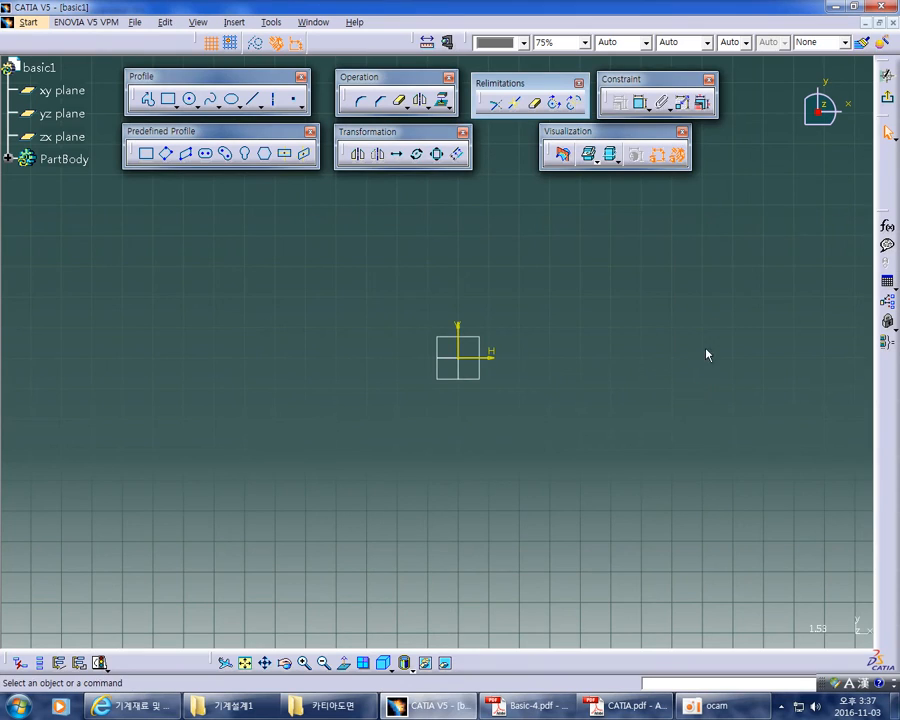
# Switch to Basic-4.pdf, point out figure 2 and the centre of its R10 circle with red pencil strokes, and undo each stroke
pyautogui.click(549, 714)
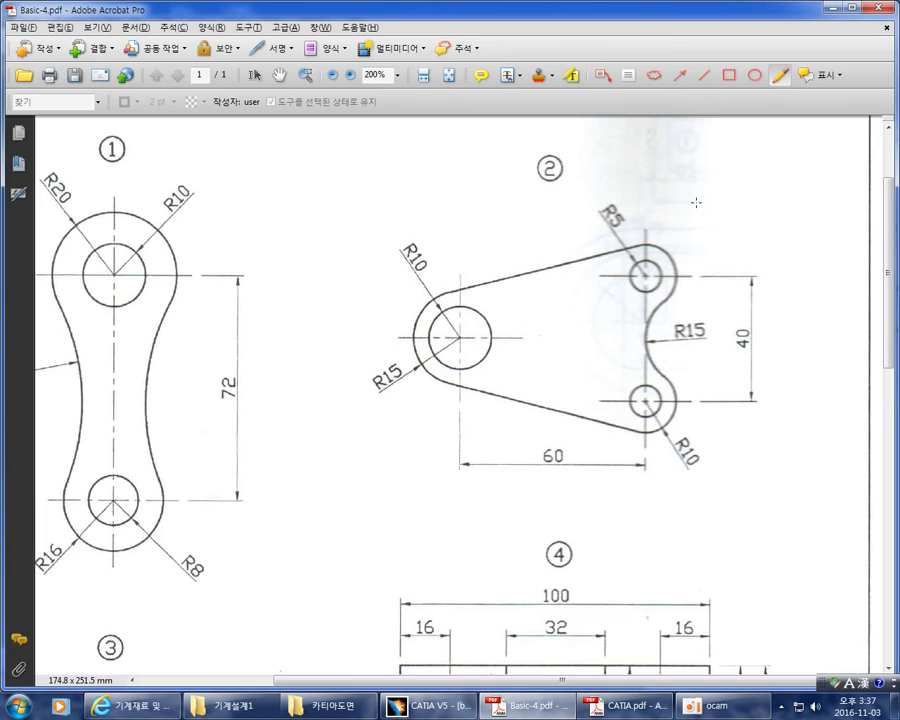
pyautogui.moveTo(694, 176)
pyautogui.mouseDown()
pyautogui.moveTo(344, 331)
pyautogui.moveTo(636, 547)
pyautogui.moveTo(727, 163)
pyautogui.mouseUp()
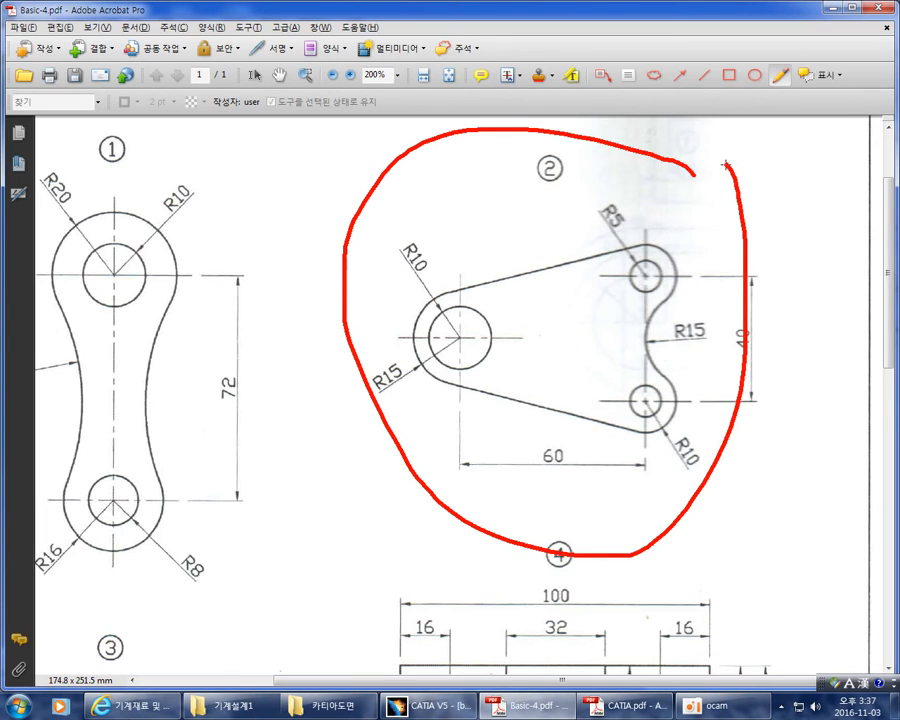
pyautogui.hotkey('ctrl', 'z')
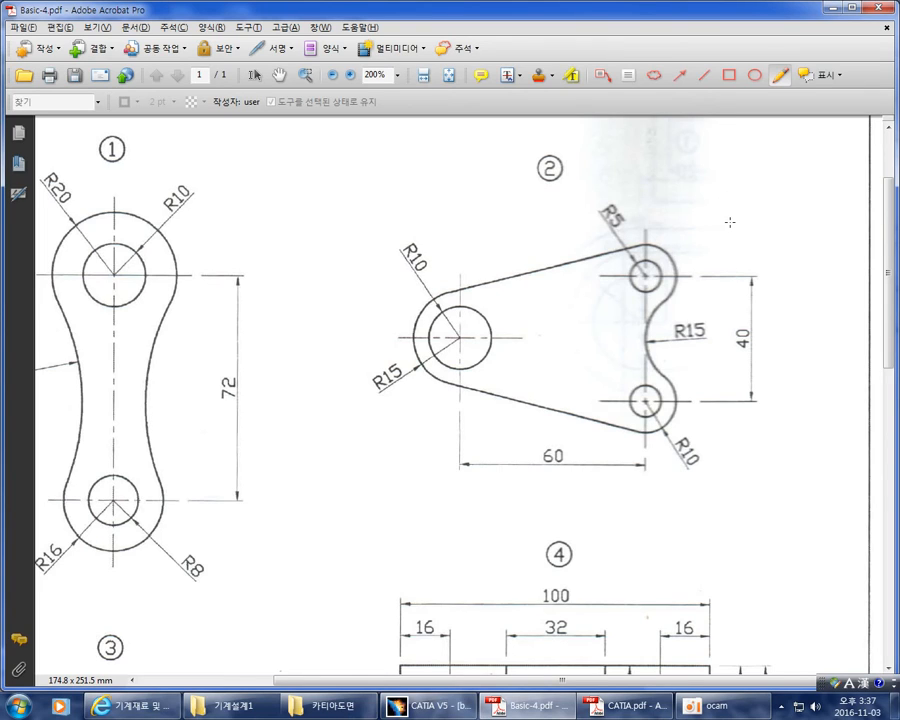
pyautogui.moveTo(450, 337); pyautogui.dragTo(462, 337)
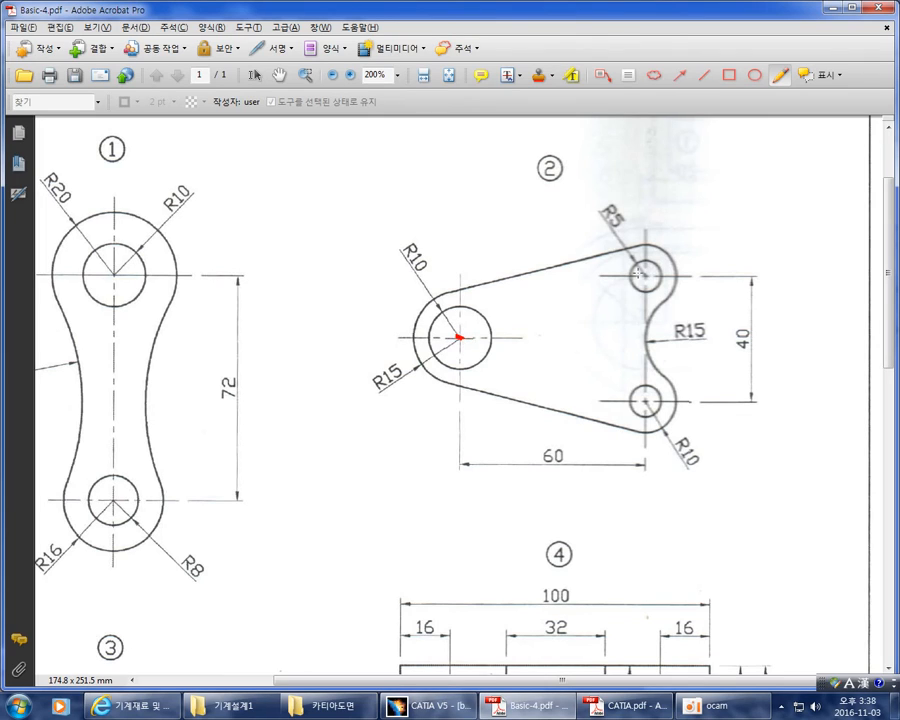
pyautogui.hotkey('ctrl', 'z')
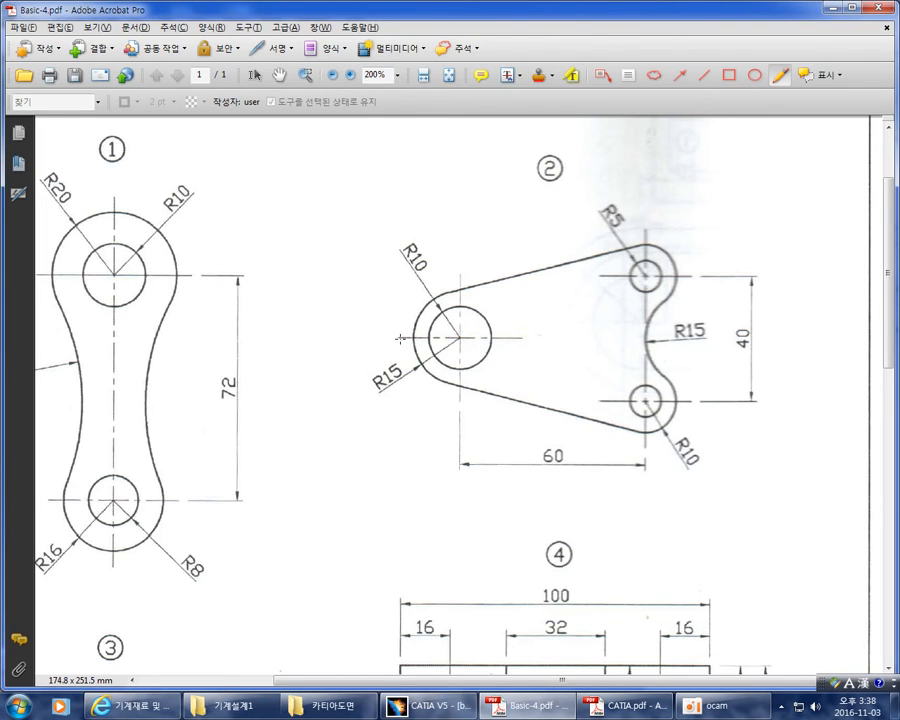
# Mark a red origin with horizontal and vertical axes at figure 2's R10 centre, undoing the trial symmetry line and the loops around the small holes
pyautogui.click(459, 337)
pyautogui.moveTo(459, 337)
pyautogui.mouseDown()
pyautogui.moveTo(457, 300)
pyautogui.moveTo(478, 338)
pyautogui.moveTo(488, 337)
pyautogui.moveTo(482, 346)
pyautogui.mouseUp()
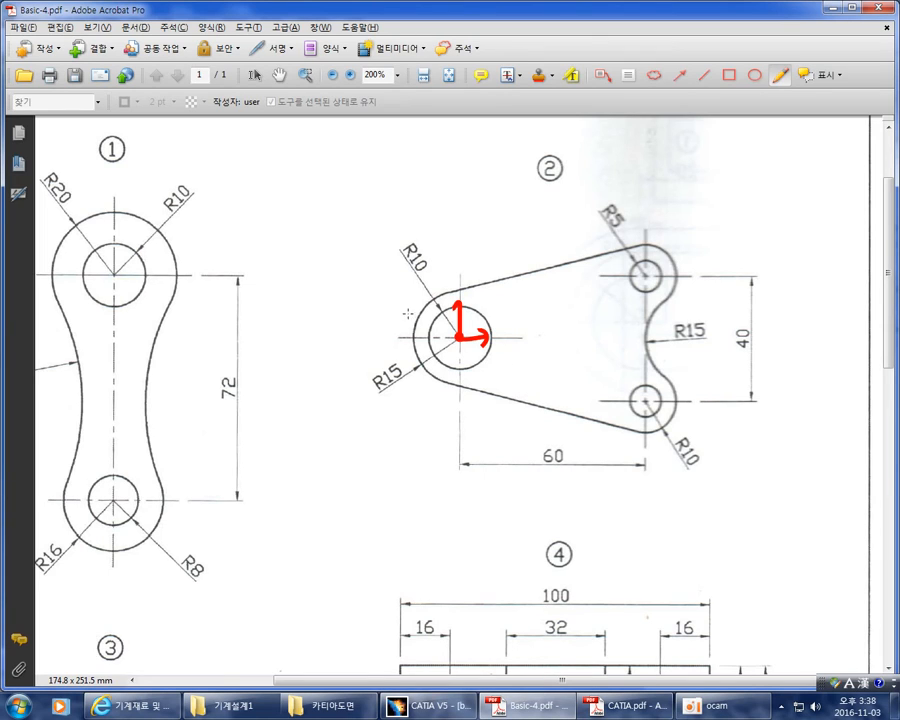
pyautogui.moveTo(388, 333); pyautogui.dragTo(780, 333)
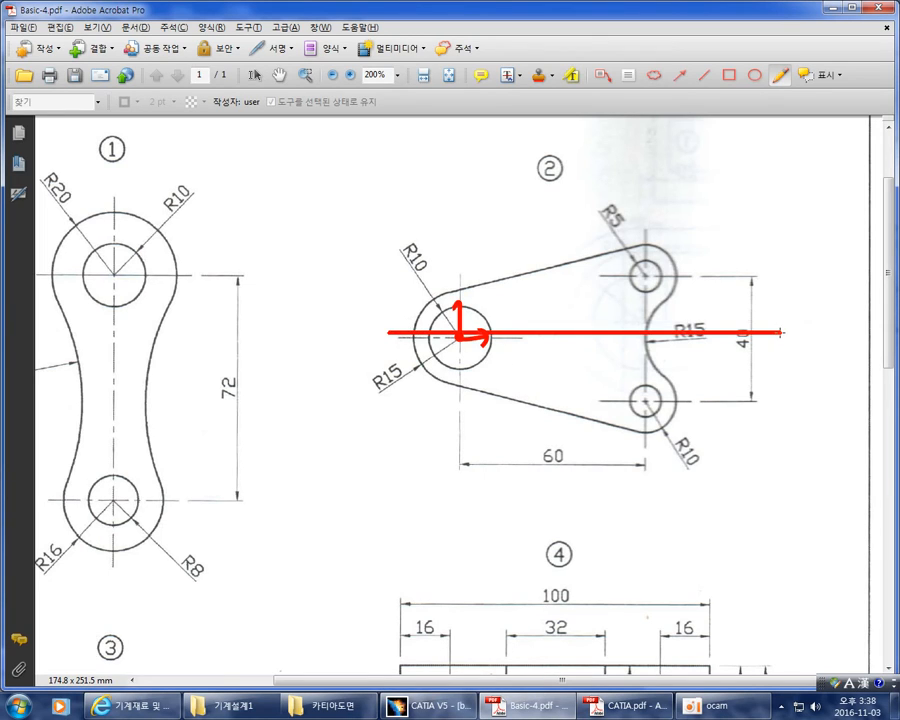
pyautogui.moveTo(648, 234)
pyautogui.mouseDown()
pyautogui.moveTo(669, 271)
pyautogui.moveTo(625, 234)
pyautogui.moveTo(668, 280)
pyautogui.moveTo(671, 300)
pyautogui.moveTo(648, 405)
pyautogui.mouseUp()
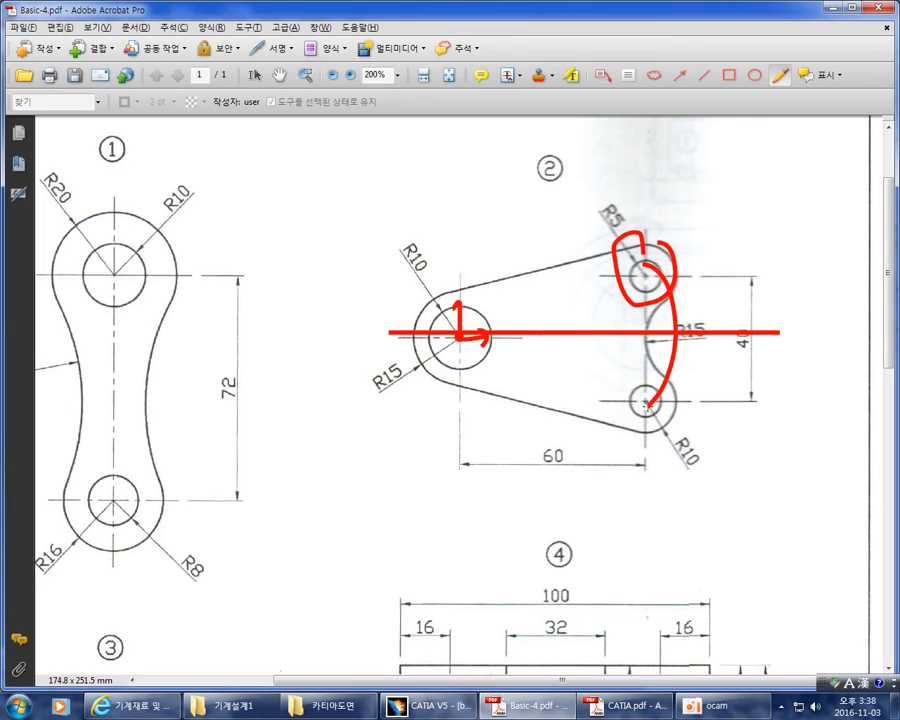
pyautogui.hotkey('ctrl', 'z')
pyautogui.hotkey('ctrl', 'z')
pyautogui.hotkey('ctrl', 'z')
pyautogui.hotkey('ctrl', 'z')
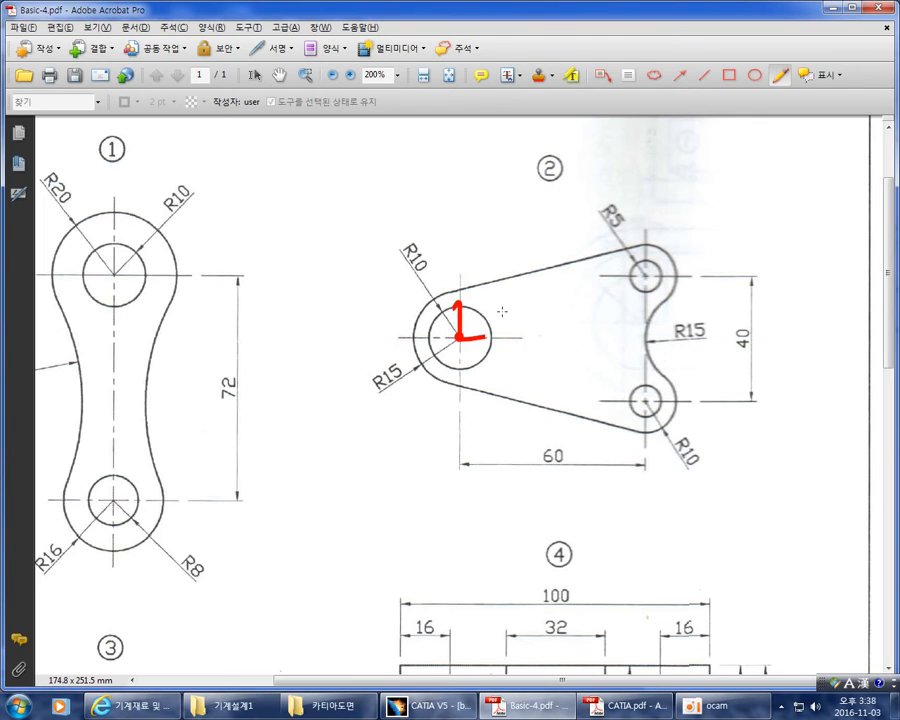
pyautogui.moveTo(478, 327)
pyautogui.mouseDown()
pyautogui.moveTo(492, 339)
pyautogui.moveTo(481, 352)
pyautogui.mouseUp()
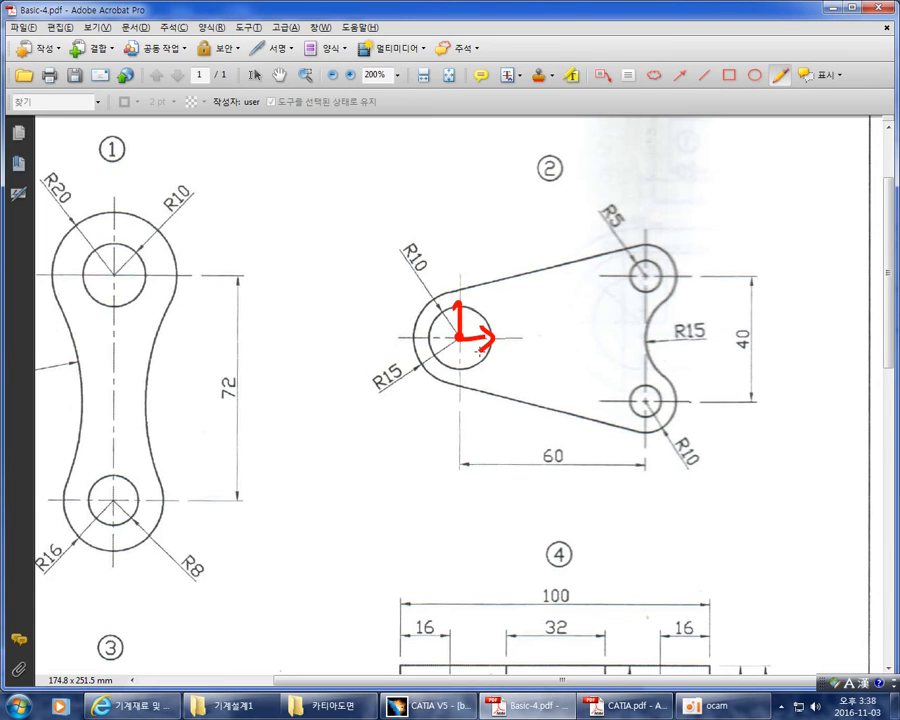
# In the empty CATIA sketch, draw a circle of about 19 mm radius centred on the origin
pyautogui.hotkey('alt', 'Tab')
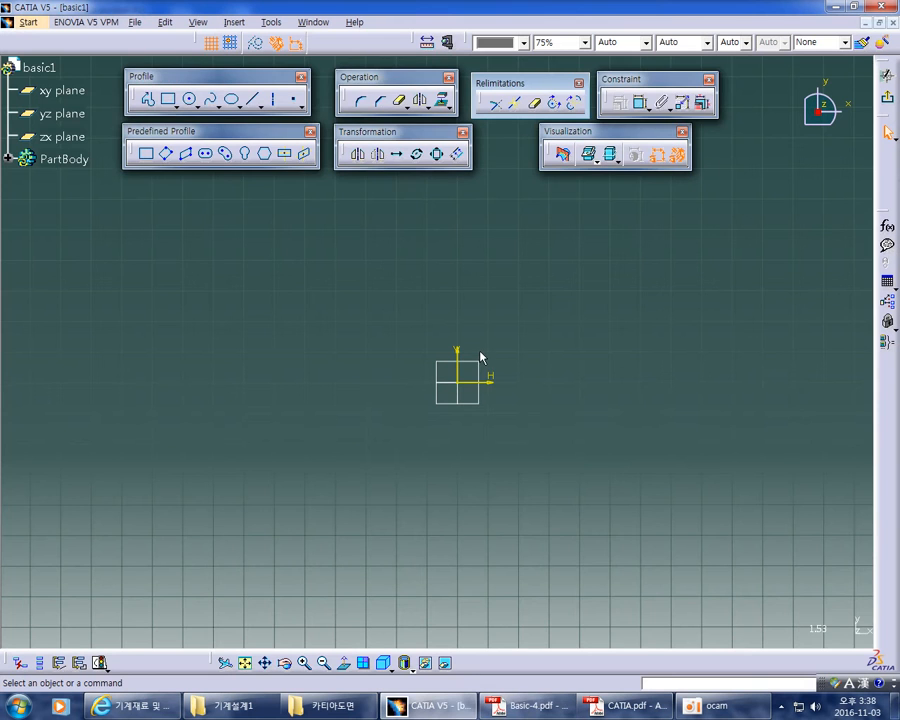
pyautogui.moveTo(543, 430)
pyautogui.mouseDown(button='middle')
pyautogui.moveTo(537, 350)
pyautogui.moveTo(505, 329)
pyautogui.moveTo(506, 364)
pyautogui.mouseUp(button='middle')
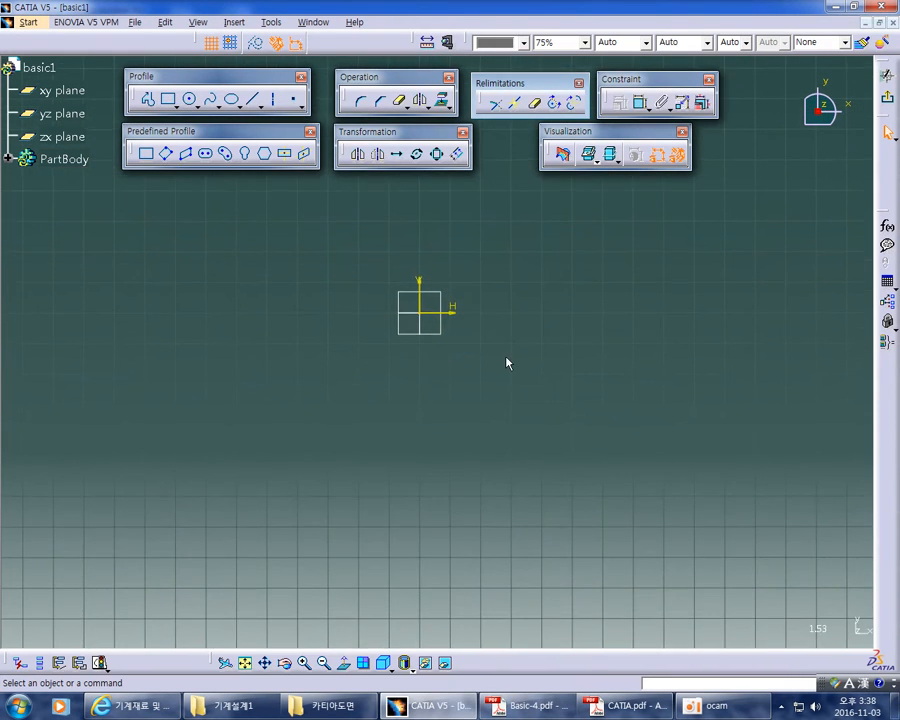
pyautogui.click(191, 101)
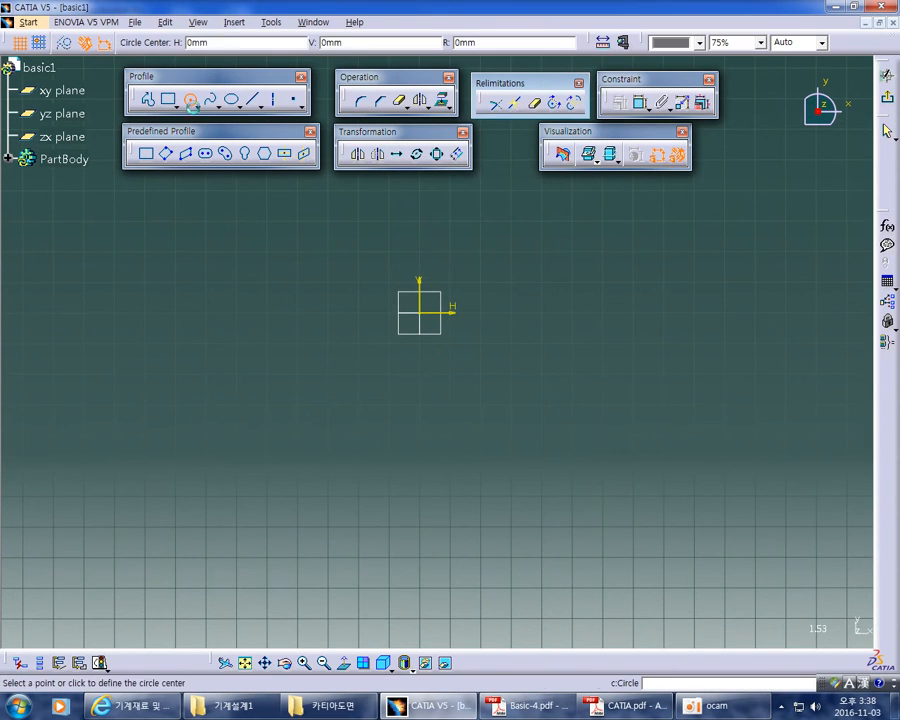
pyautogui.click(422, 314)
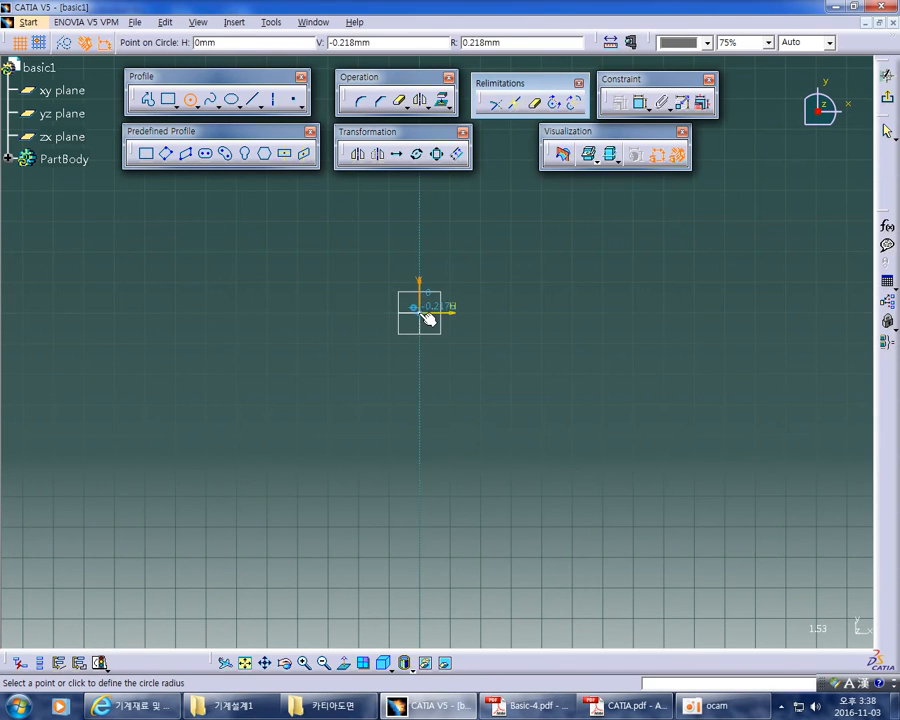
pyautogui.click(454, 358)
pyautogui.moveTo(539, 373); pyautogui.dragTo(573, 390, button='middle')
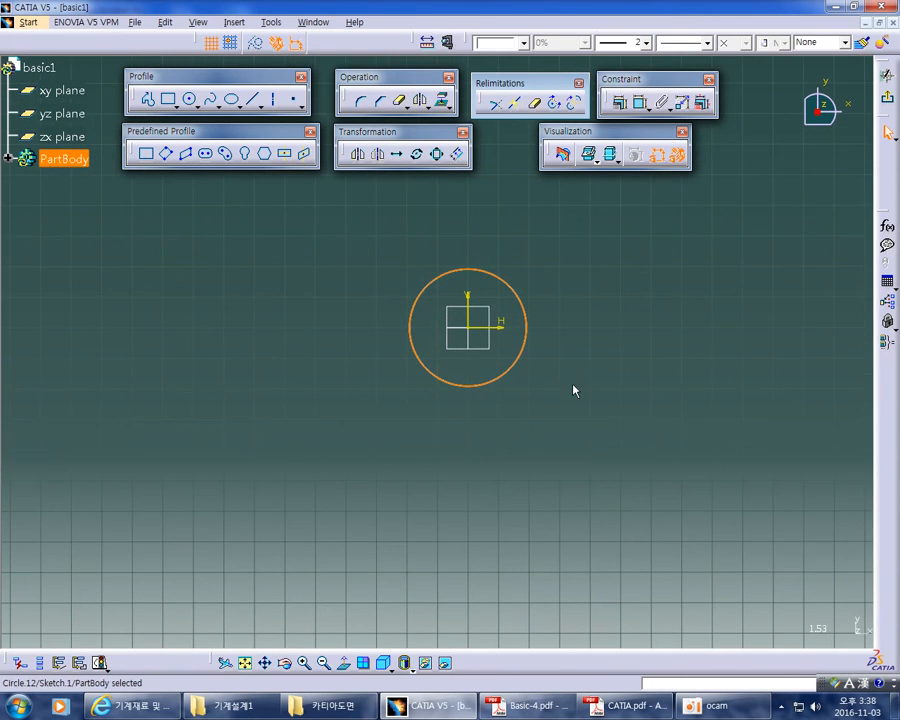
# Check figure 2's R10 circle in Basic-4.pdf, return to CATIA and dimension the radius of the circle at the origin
pyautogui.hotkey('alt', 'Tab')
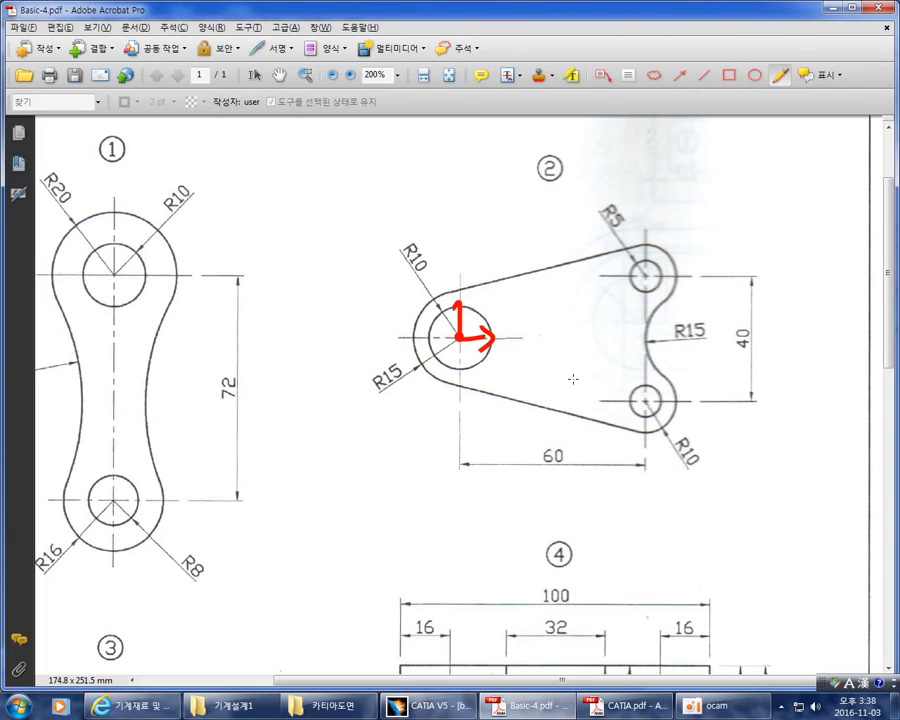
pyautogui.click(458, 317)
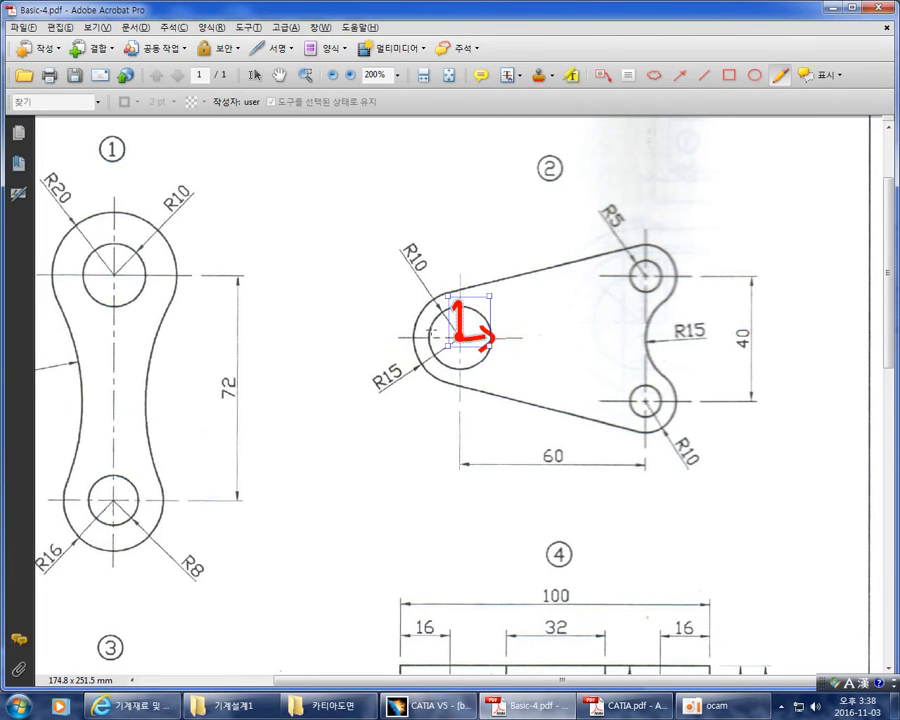
pyautogui.hotkey('alt', 'Tab')
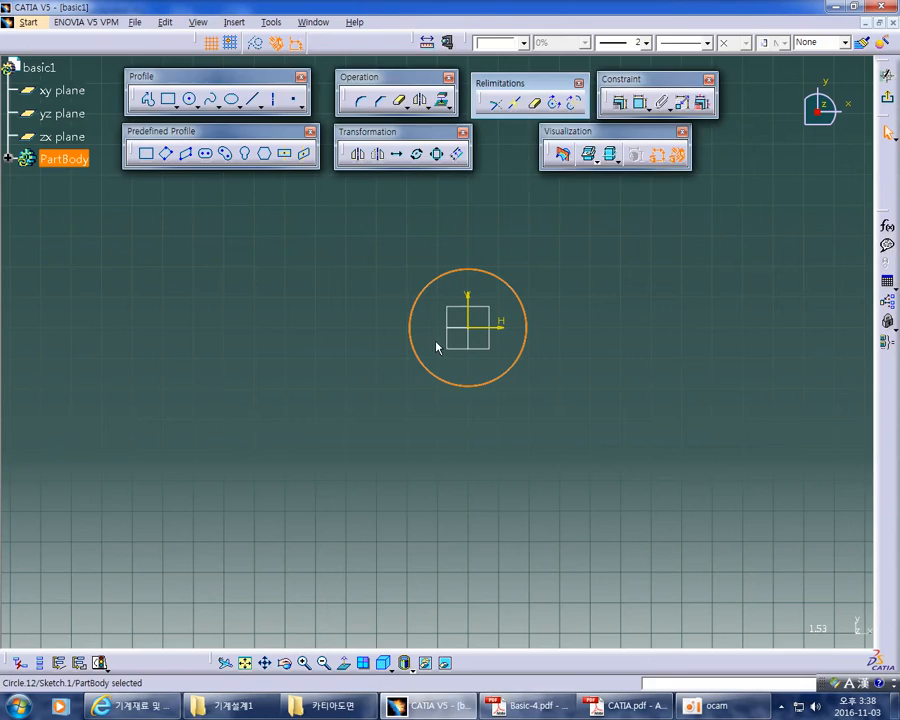
pyautogui.click(640, 102)
pyautogui.click(542, 256)
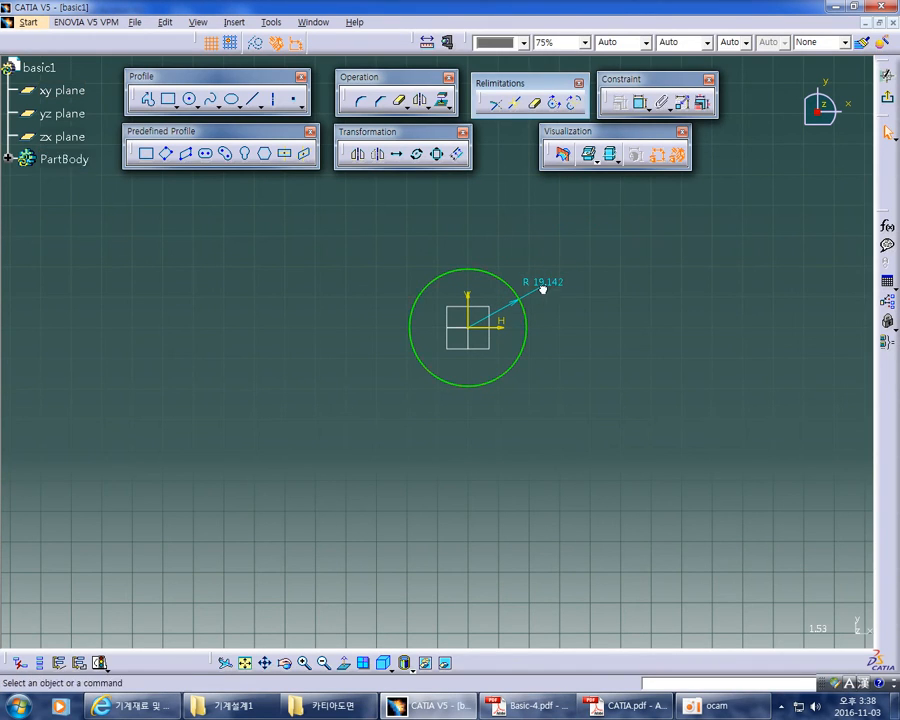
# Change the circle's dimension to a diameter of 20 mm and move it closer to the circle
pyautogui.doubleClick(548, 284)
pyautogui.click(648, 324)
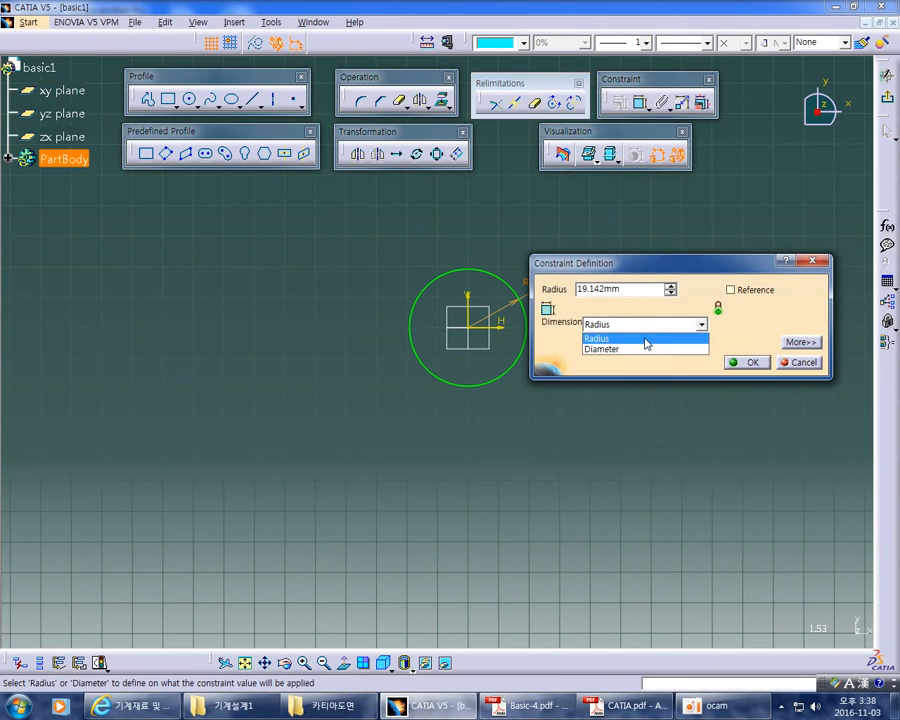
pyautogui.click(632, 350)
pyautogui.doubleClick(635, 289)
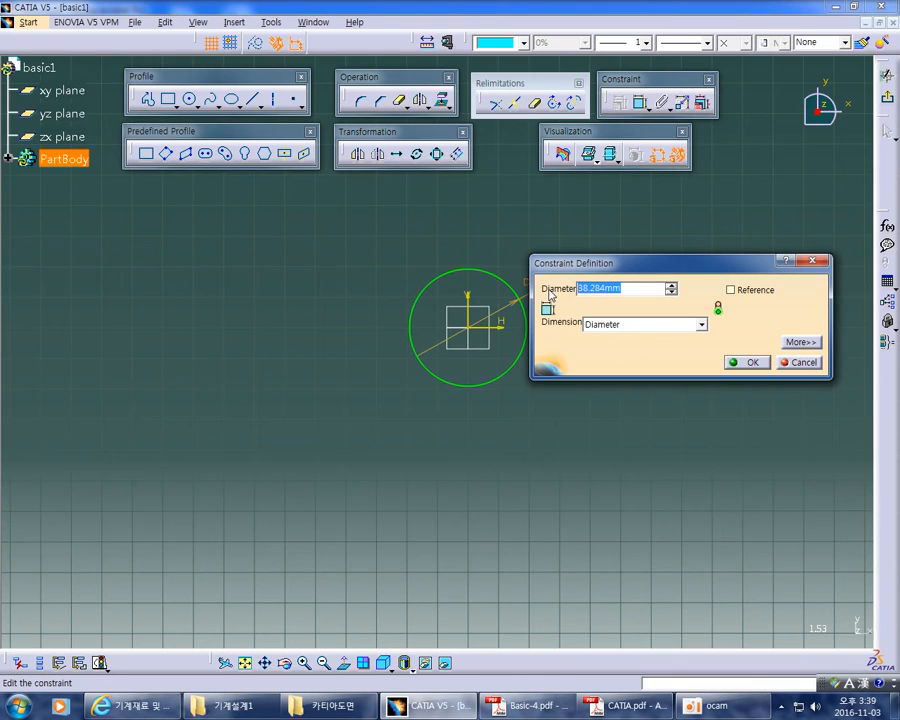
pyautogui.write('20')
pyautogui.press('Return')
pyautogui.moveTo(577, 316)
pyautogui.mouseDown(button='middle')
pyautogui.moveTo(554, 328)
pyautogui.moveTo(557, 285)
pyautogui.mouseUp(button='middle')
pyautogui.moveTo(555, 281); pyautogui.dragTo(535, 283)
pyautogui.click(569, 292)
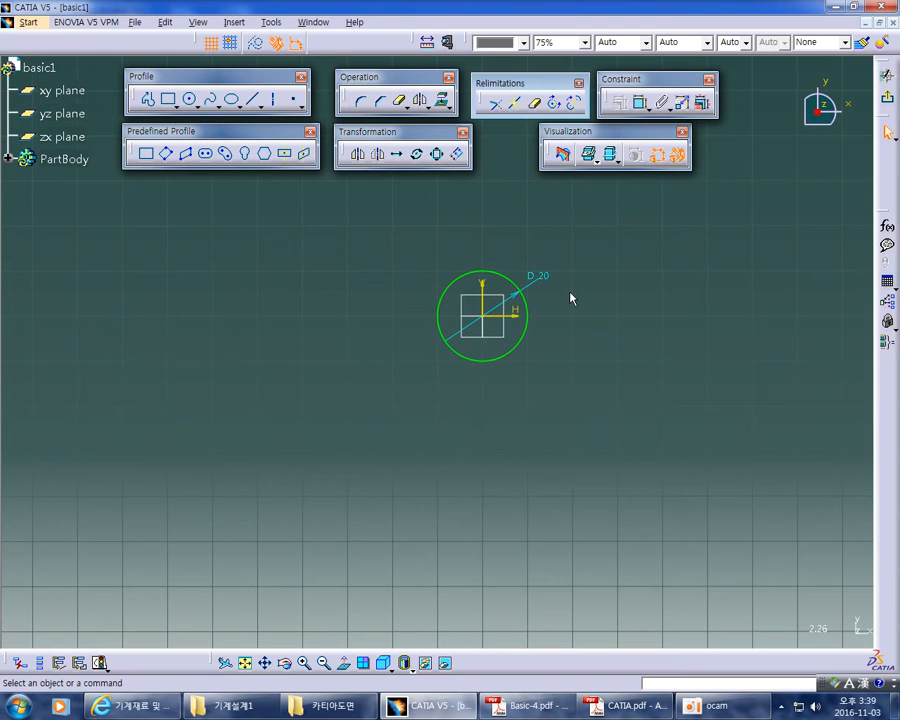
# Switch to Basic-4.pdf, outline figure 2's R15 circle with a red pencil stroke, and return to CATIA
pyautogui.hotkey('alt', 'Tab')
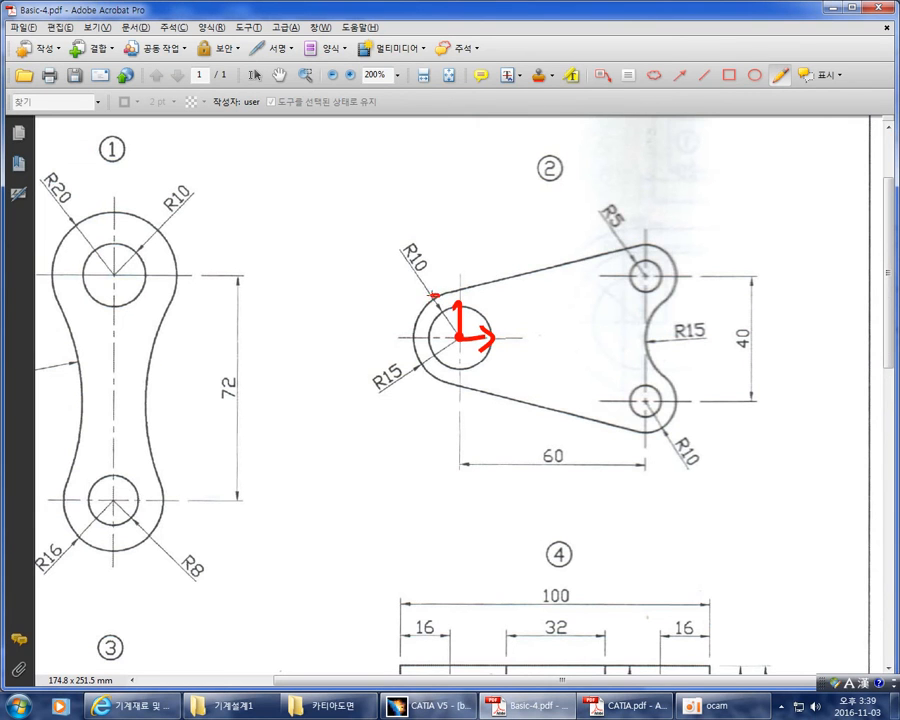
pyautogui.moveTo(435, 296)
pyautogui.mouseDown()
pyautogui.moveTo(447, 398)
pyautogui.moveTo(510, 335)
pyautogui.moveTo(480, 292)
pyautogui.moveTo(458, 298)
pyautogui.mouseUp()
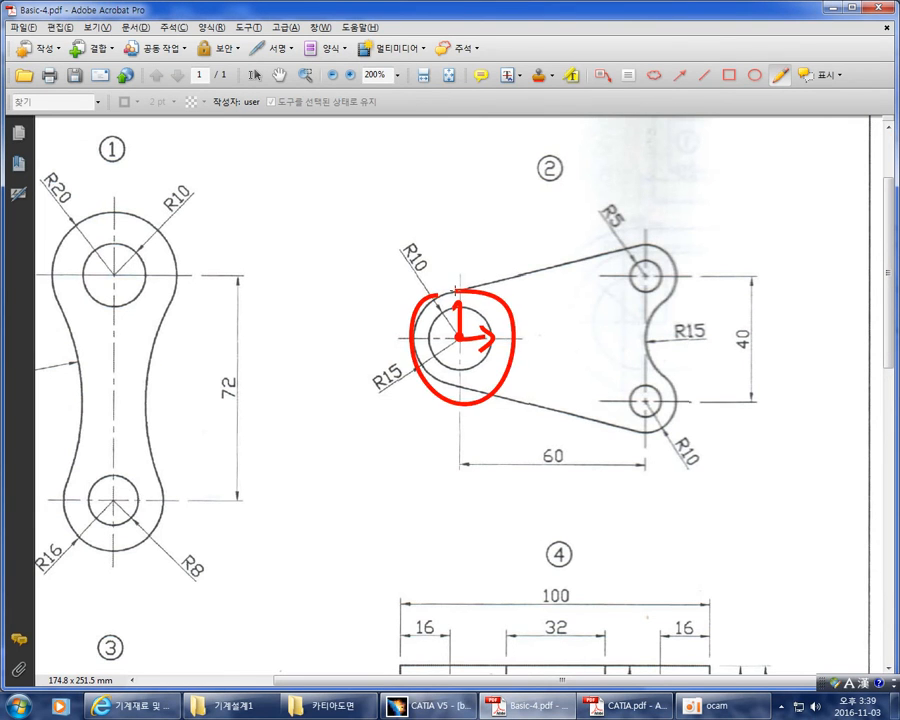
pyautogui.hotkey('alt', 'Tab')
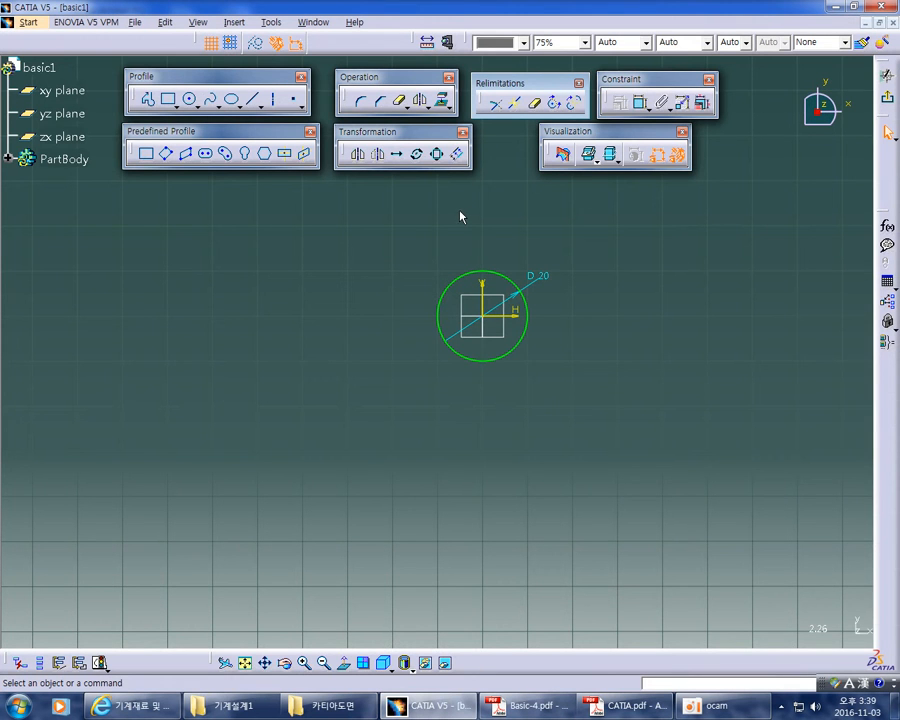
# Draw a second circle of about 18 mm radius centred on the origin and place its diameter dimension outside it
pyautogui.click(190, 99)
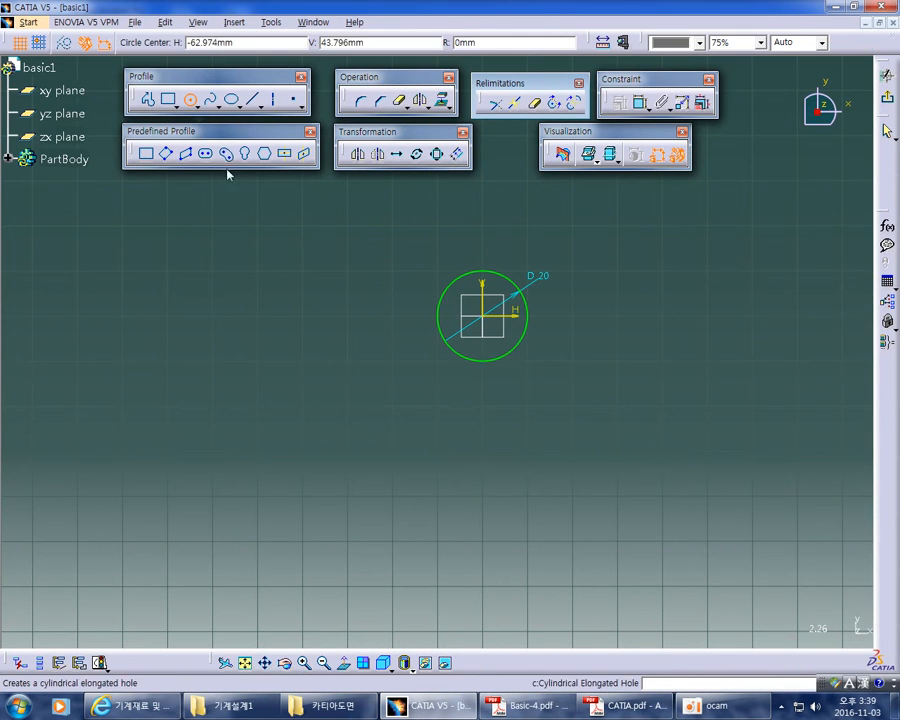
pyautogui.click(490, 320)
pyautogui.click(520, 390)
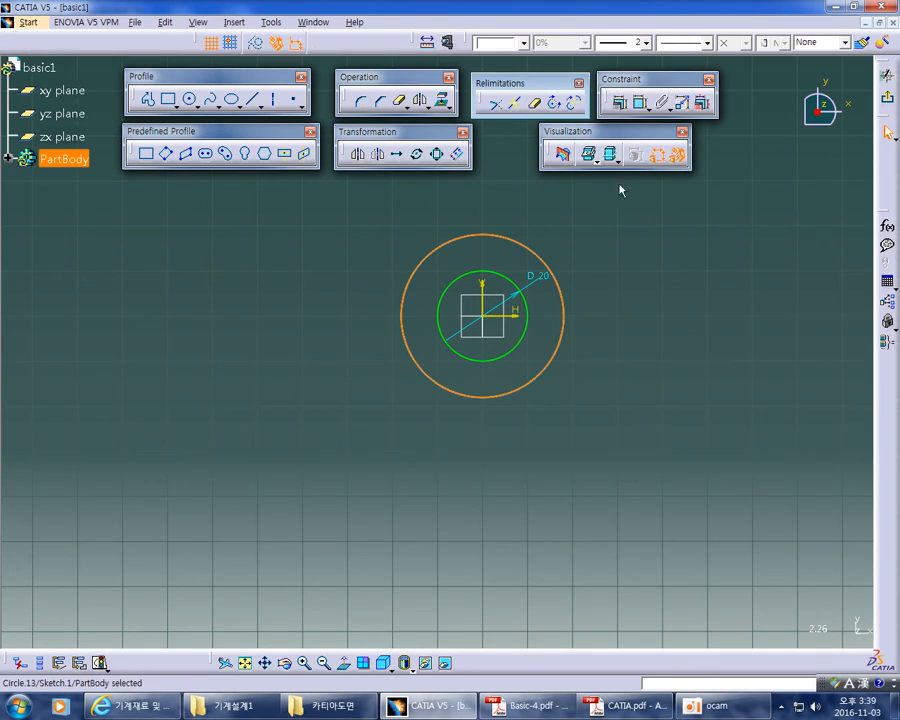
pyautogui.click(640, 104)
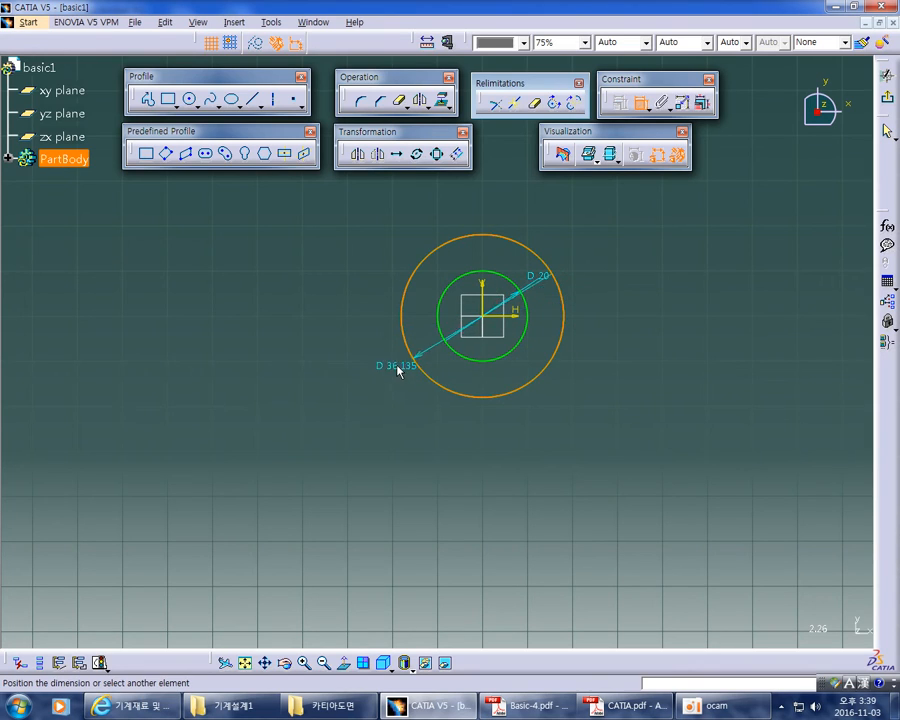
pyautogui.click(393, 258)
# Change the outer circle's dimension to a radius, recheck the drawing, and set it to 15 mm
pyautogui.doubleClick(396, 257)
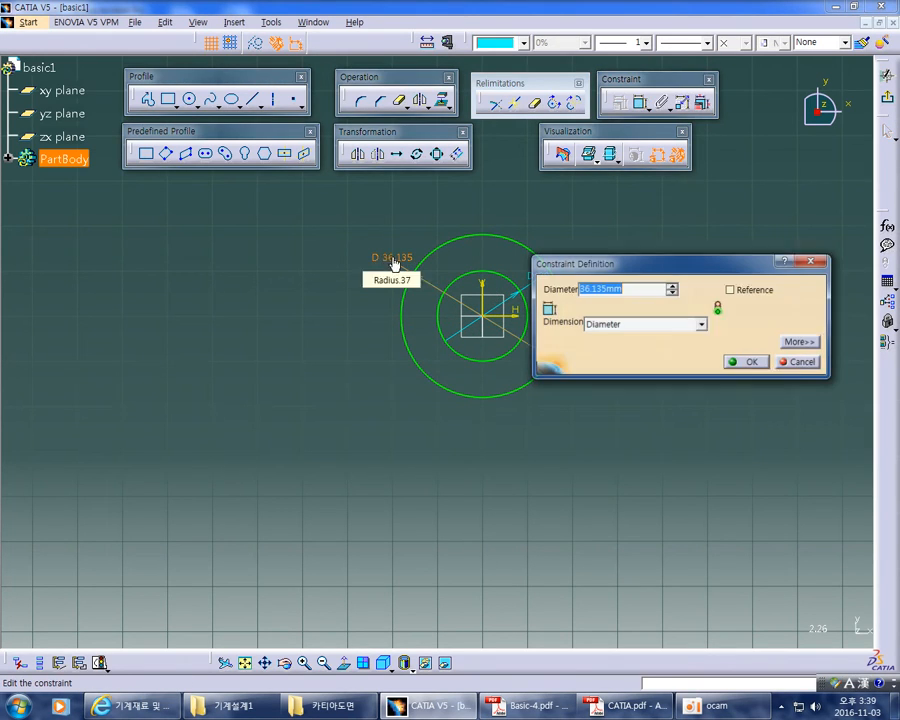
pyautogui.click(600, 324)
pyautogui.click(616, 336)
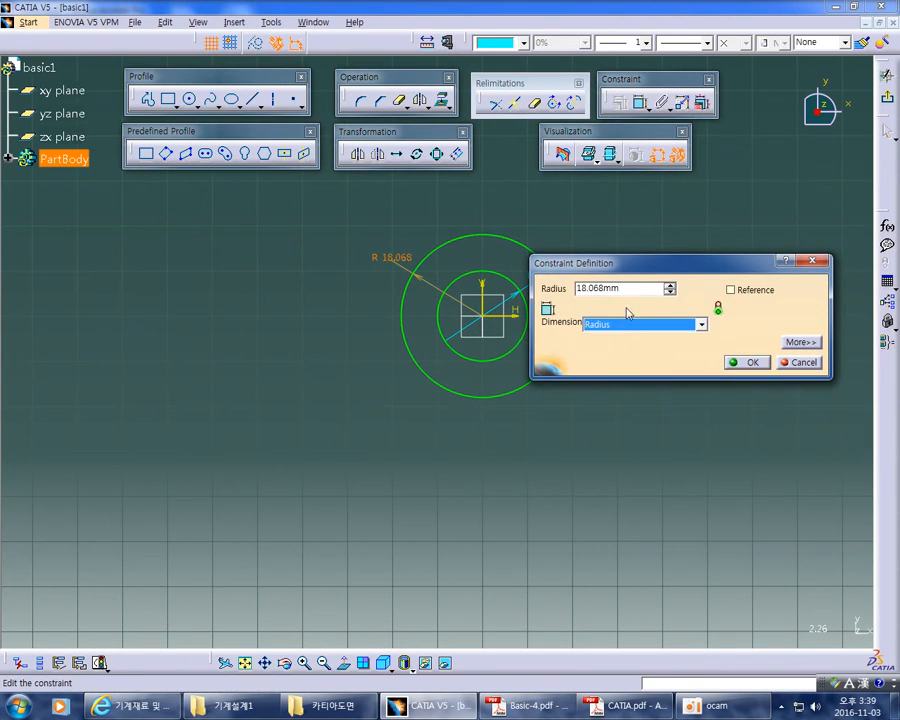
pyautogui.hotkey('alt', 'Tab')
pyautogui.hotkey('alt', 'Tab')
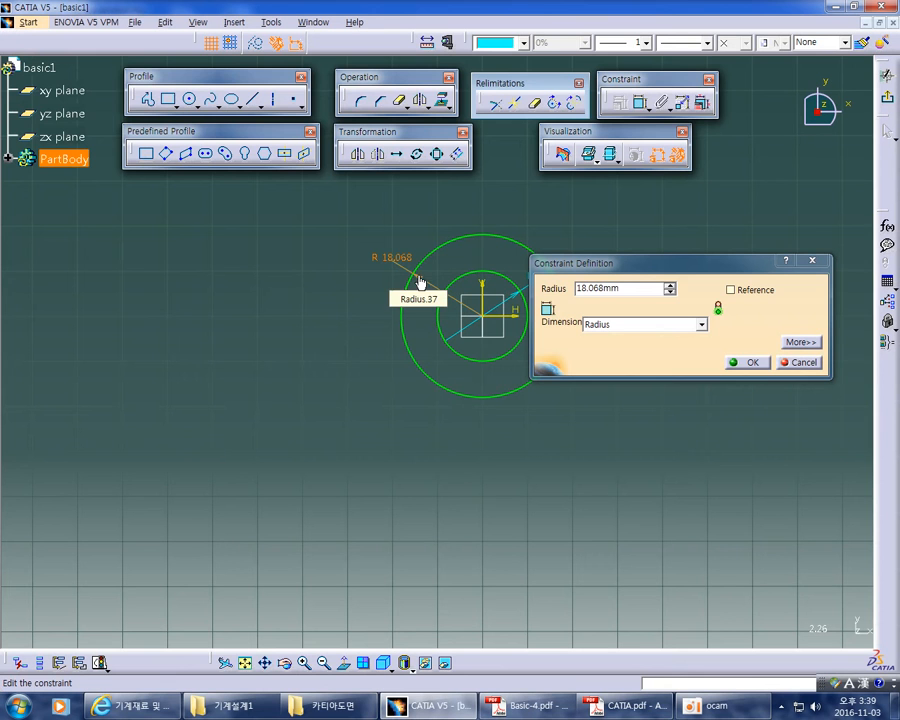
pyautogui.doubleClick(601, 288)
pyautogui.write('15')
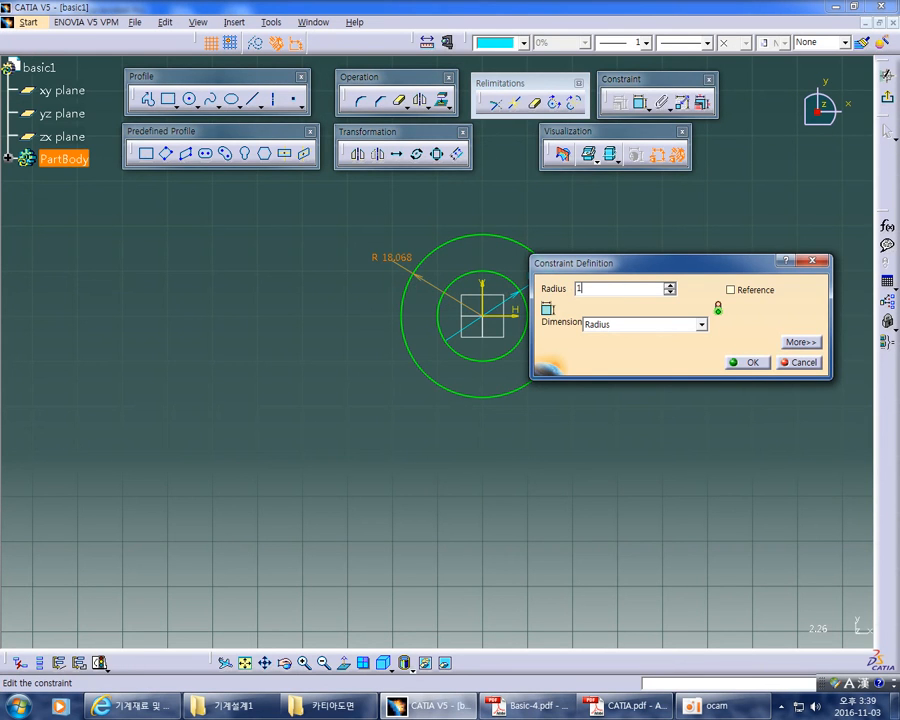
pyautogui.press('Return')
pyautogui.moveTo(574, 476)
pyautogui.mouseDown(button='middle')
pyautogui.moveTo(635, 436)
pyautogui.moveTo(519, 423)
pyautogui.moveTo(525, 446)
pyautogui.mouseUp(button='middle')
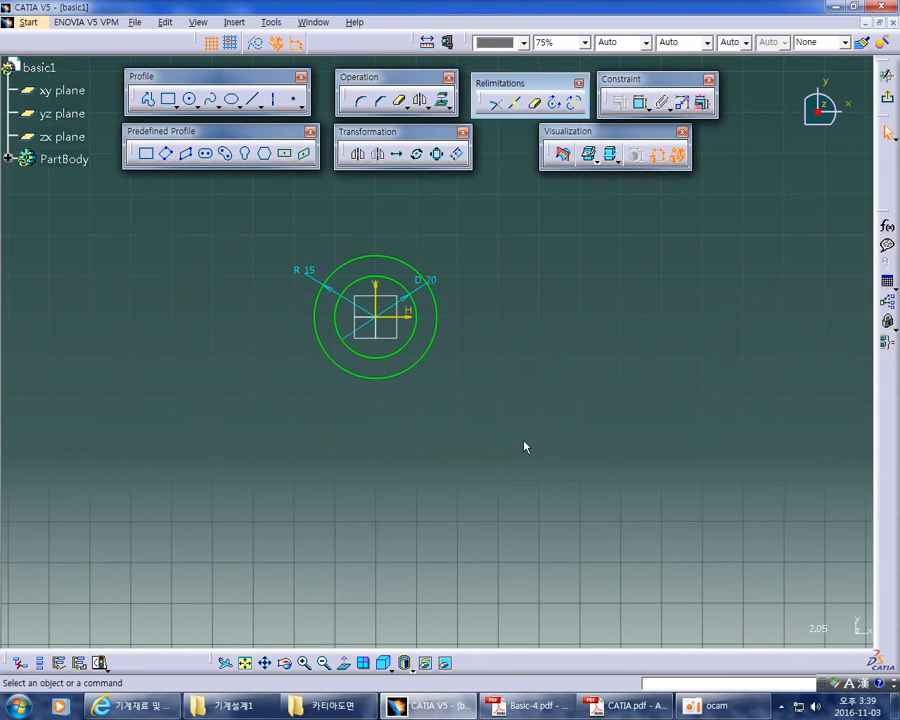
# In Basic-4.pdf, outline the R10 circle around figure 2's upper small hole in red, undoing the marks at the R10 label and upper arc
pyautogui.hotkey('alt', 'Tab')
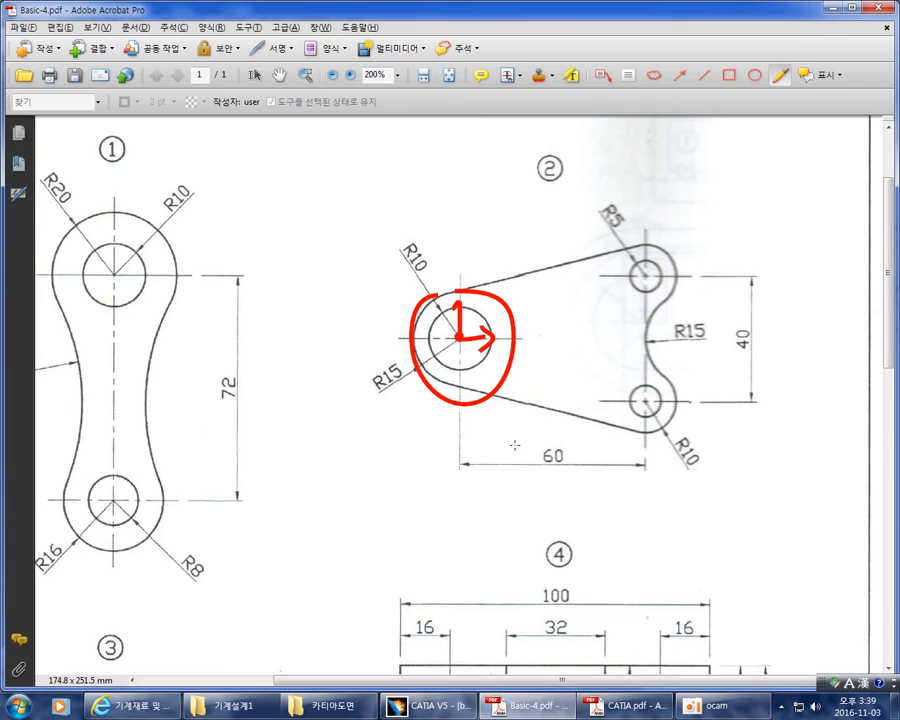
pyautogui.moveTo(645, 242); pyautogui.dragTo(670, 258)
pyautogui.moveTo(645, 242)
pyautogui.mouseDown()
pyautogui.moveTo(622, 262)
pyautogui.moveTo(620, 287)
pyautogui.moveTo(648, 298)
pyautogui.moveTo(667, 291)
pyautogui.moveTo(672, 262)
pyautogui.mouseUp()
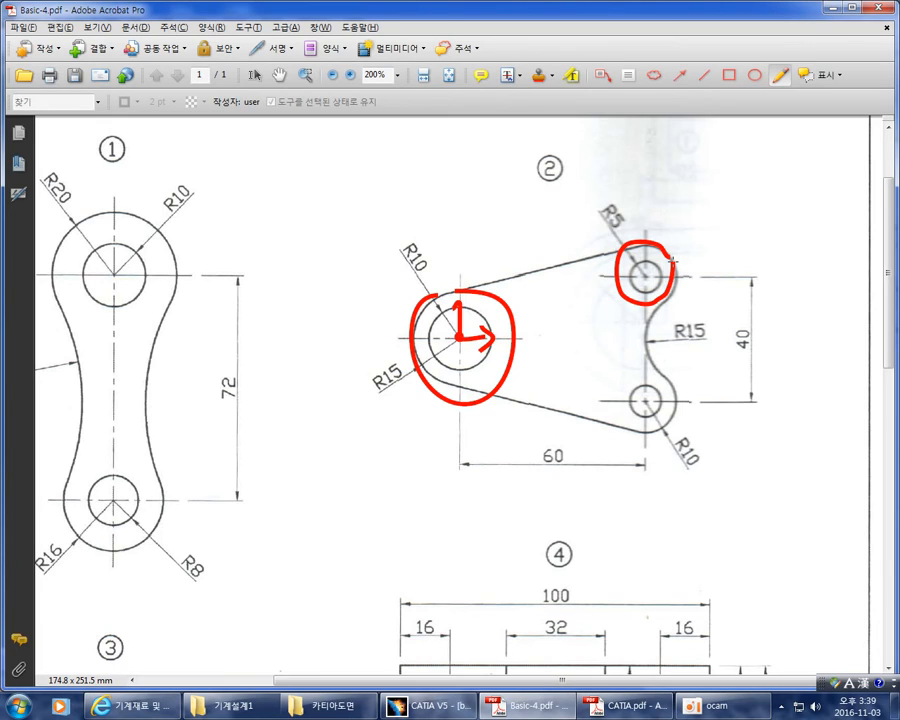
pyautogui.moveTo(690, 492)
pyautogui.mouseDown()
pyautogui.moveTo(669, 460)
pyautogui.moveTo(704, 427)
pyautogui.moveTo(706, 459)
pyautogui.mouseUp()
pyautogui.moveTo(681, 234); pyautogui.dragTo(662, 245)
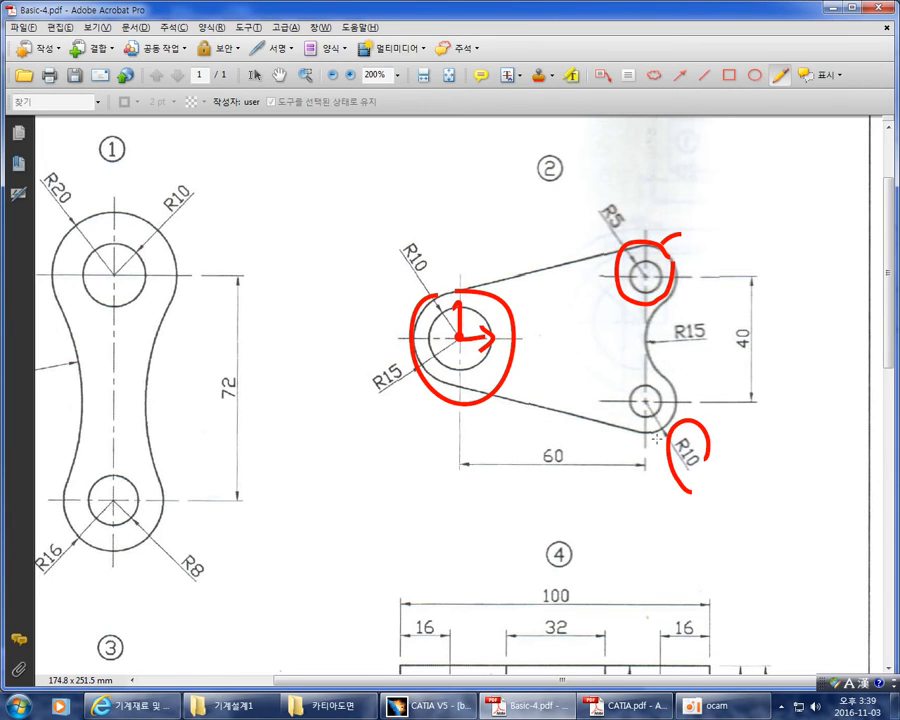
pyautogui.hotkey('ctrl', 'z')
pyautogui.hotkey('ctrl', 'z')
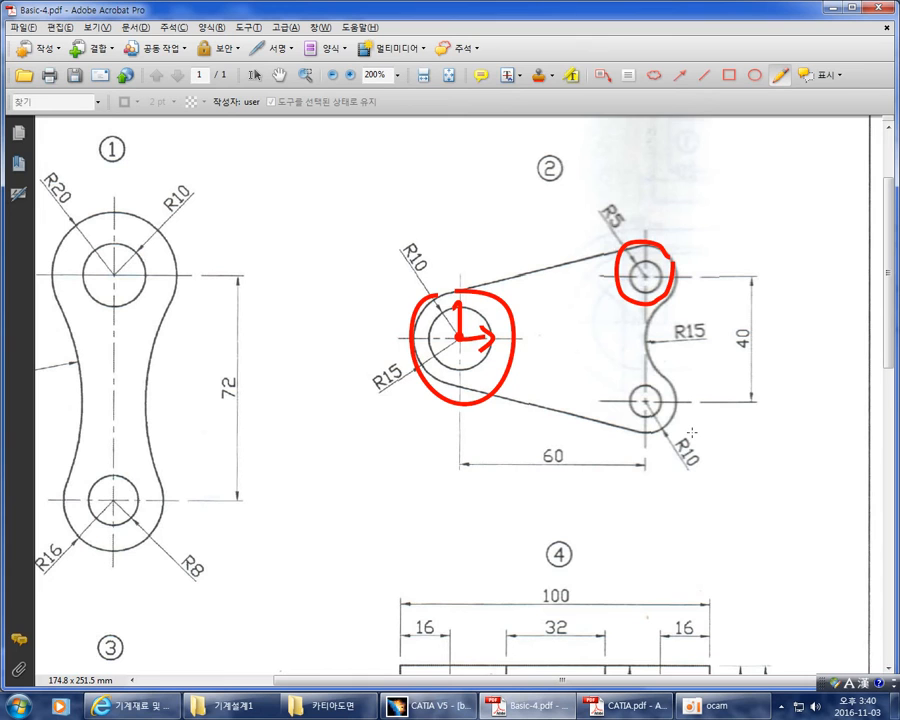
# Back in CATIA, detach the set of circle commands and float it below the predefined profile tools
pyautogui.hotkey('alt', 'Tab')
pyautogui.moveTo(608, 486); pyautogui.dragTo(596, 481, button='middle')
pyautogui.click(596, 481)
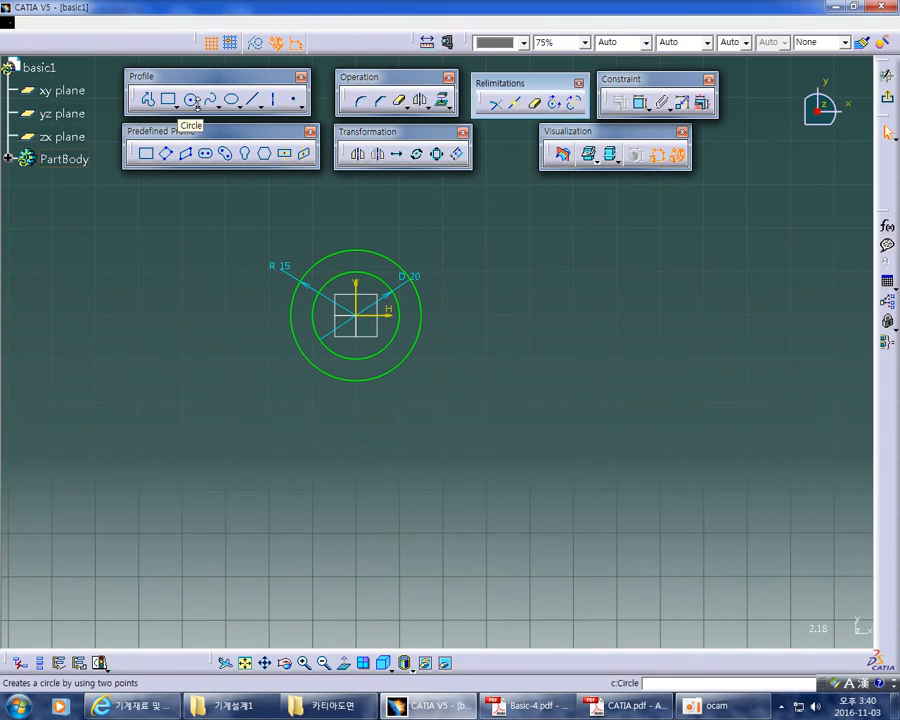
pyautogui.click(197, 106)
pyautogui.moveTo(206, 114); pyautogui.dragTo(164, 180)
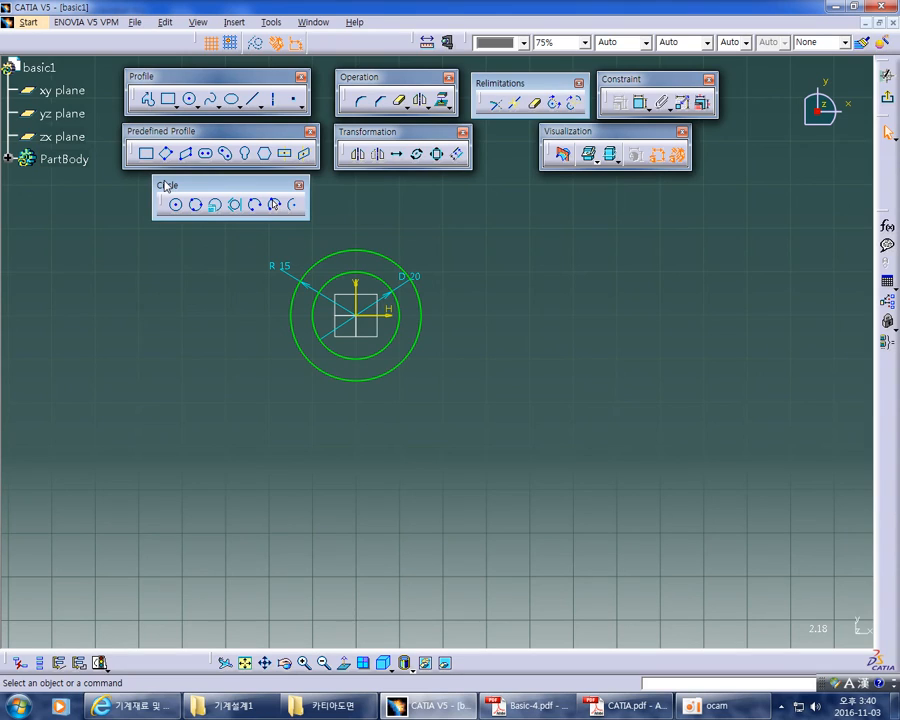
# Create a circle using coordinates with its centre at H 60 mm, V 20 mm and a radius of 10 mm
pyautogui.click(216, 205)
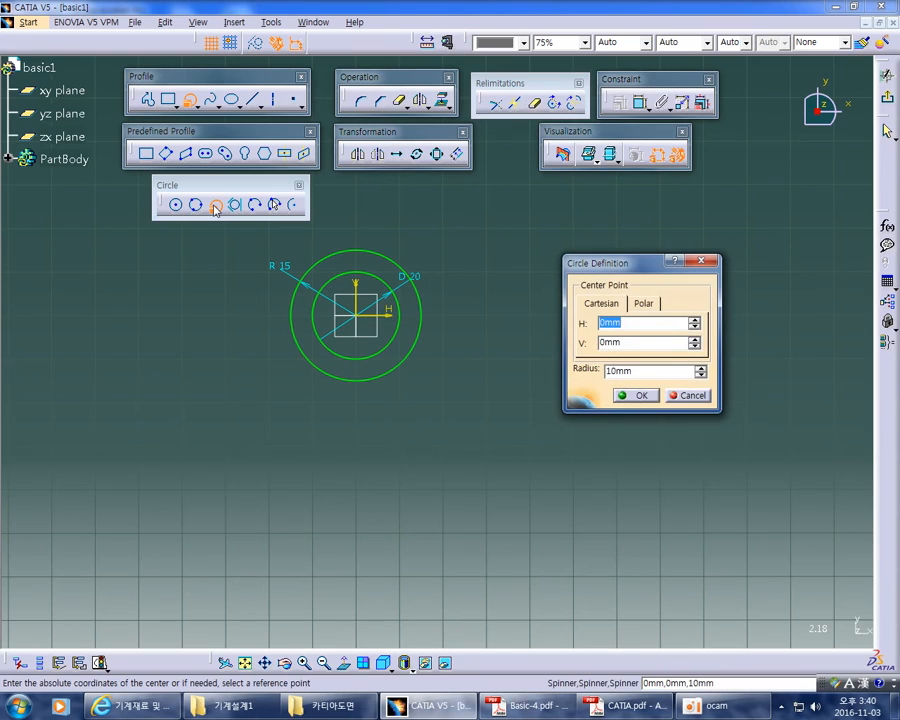
pyautogui.moveTo(600, 263); pyautogui.dragTo(600, 186)
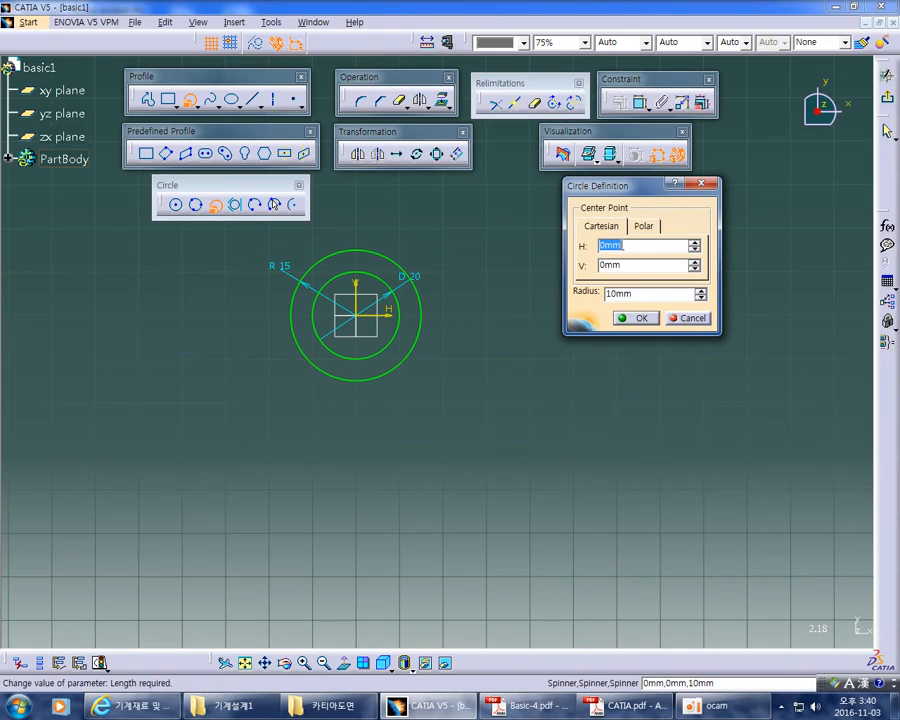
pyautogui.write('60')
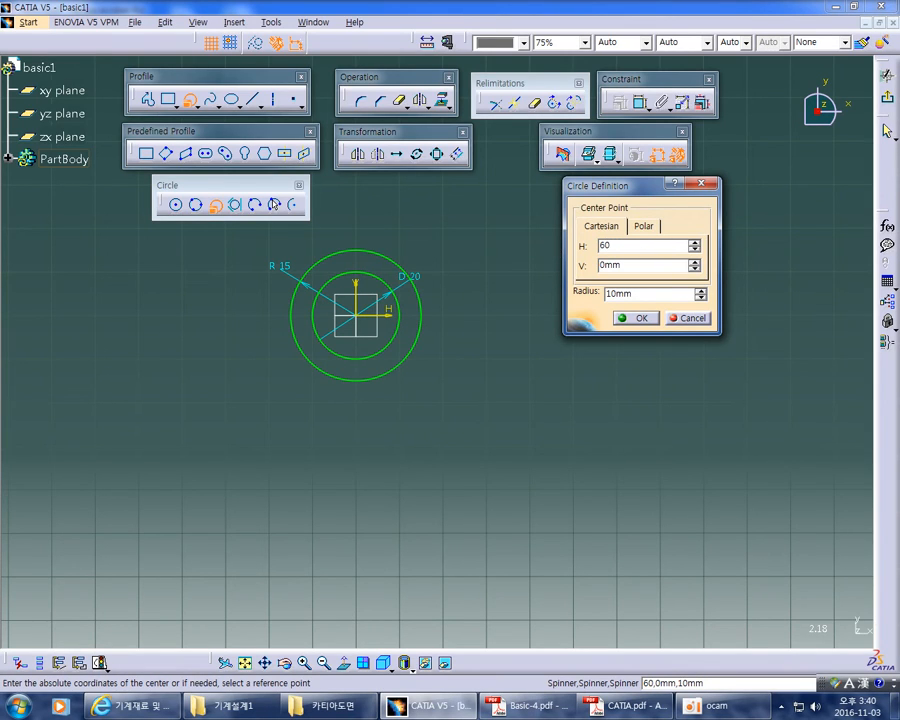
pyautogui.press('Tab')
pyautogui.write('20')
pyautogui.press('Tab')
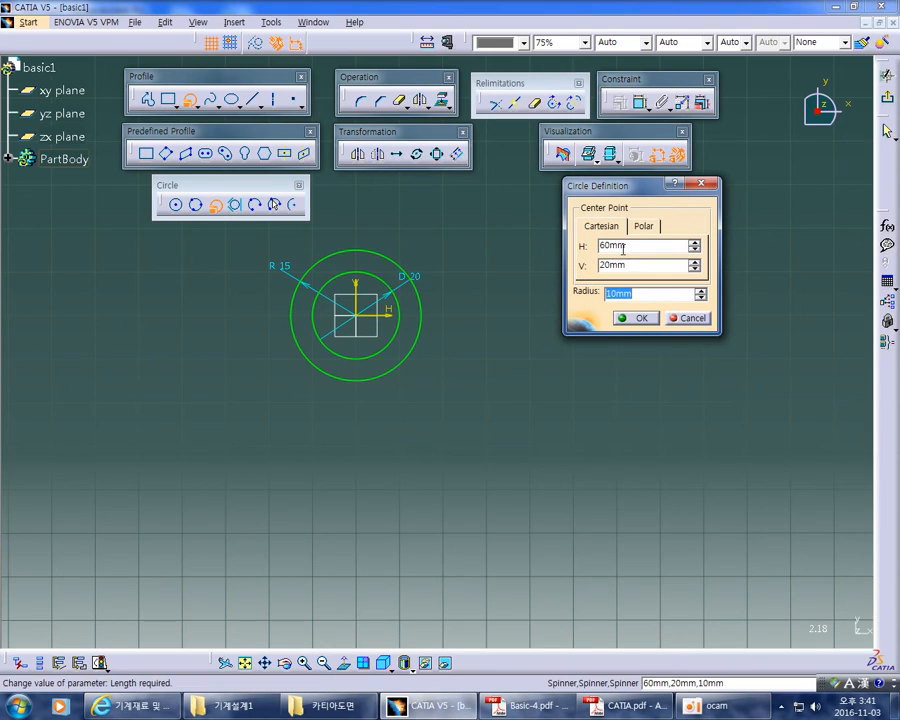
pyautogui.click(637, 319)
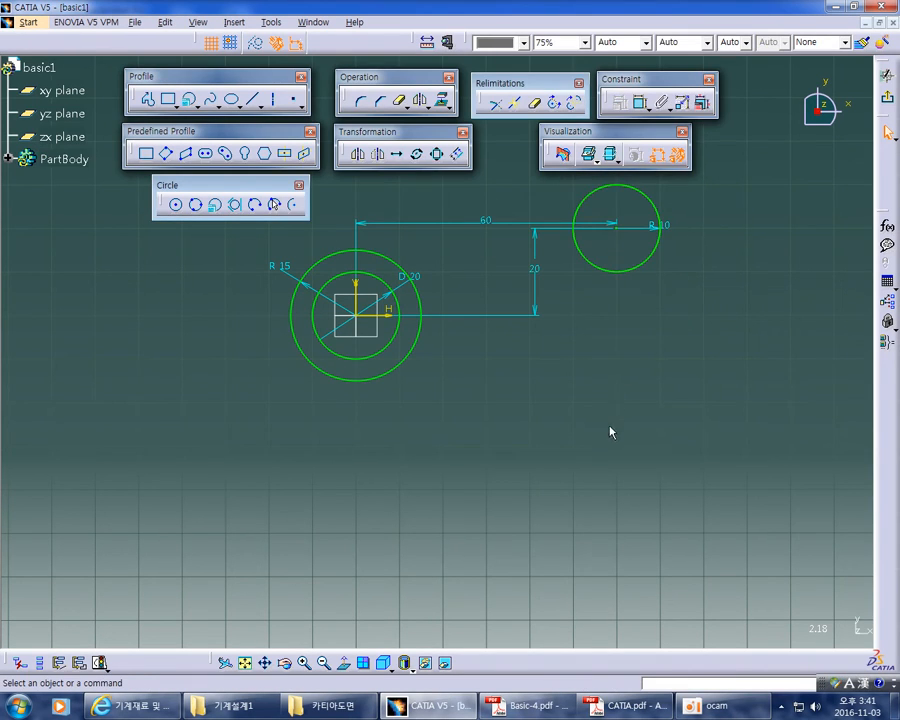
# Move the new circle's R10 dimension outside it and raise the 60 mm horizontal dimension above the circles
pyautogui.moveTo(610, 427); pyautogui.dragTo(594, 482, button='middle')
pyautogui.moveTo(614, 283); pyautogui.dragTo(616, 213)
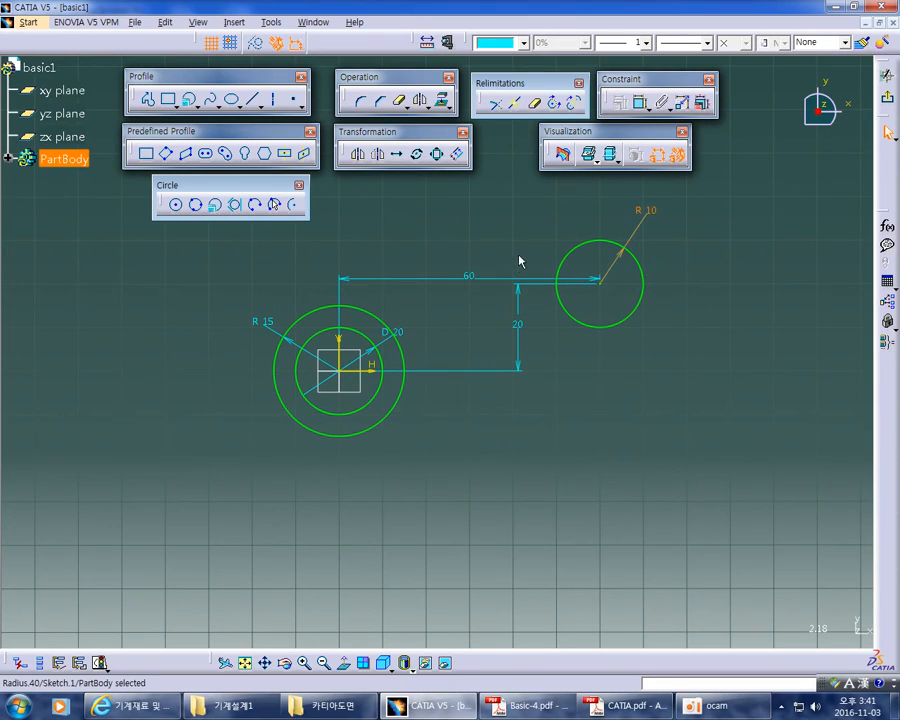
pyautogui.click(518, 314)
pyautogui.moveTo(495, 285); pyautogui.dragTo(494, 184)
pyautogui.click(493, 222)
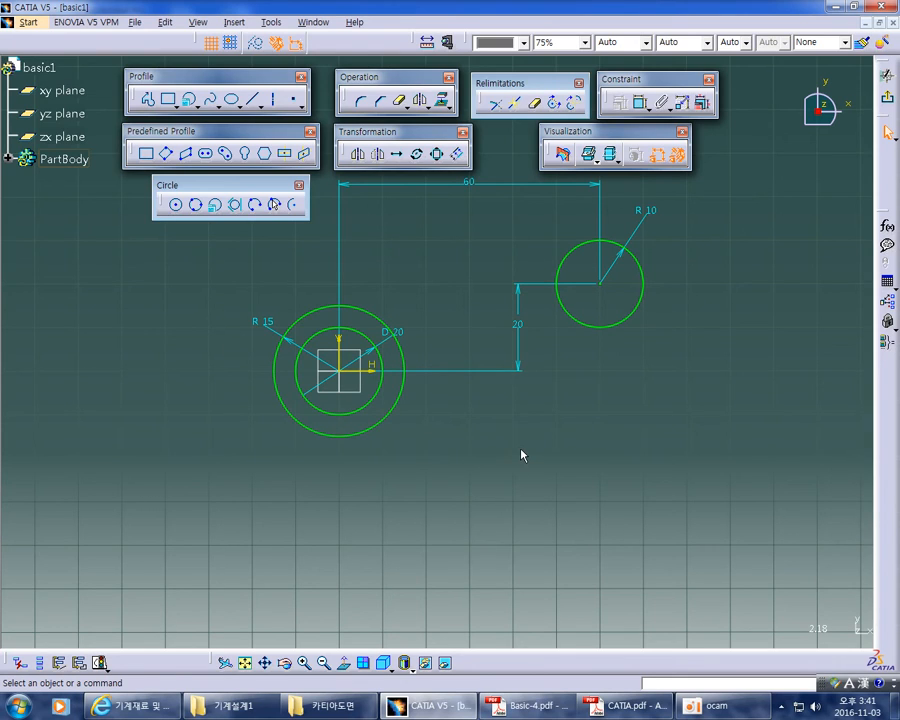
# Switch to Basic-4.pdf, trace figure 2's upper R5 hole with the red pencil, and return to CATIA
pyautogui.hotkey('alt', 'Tab')
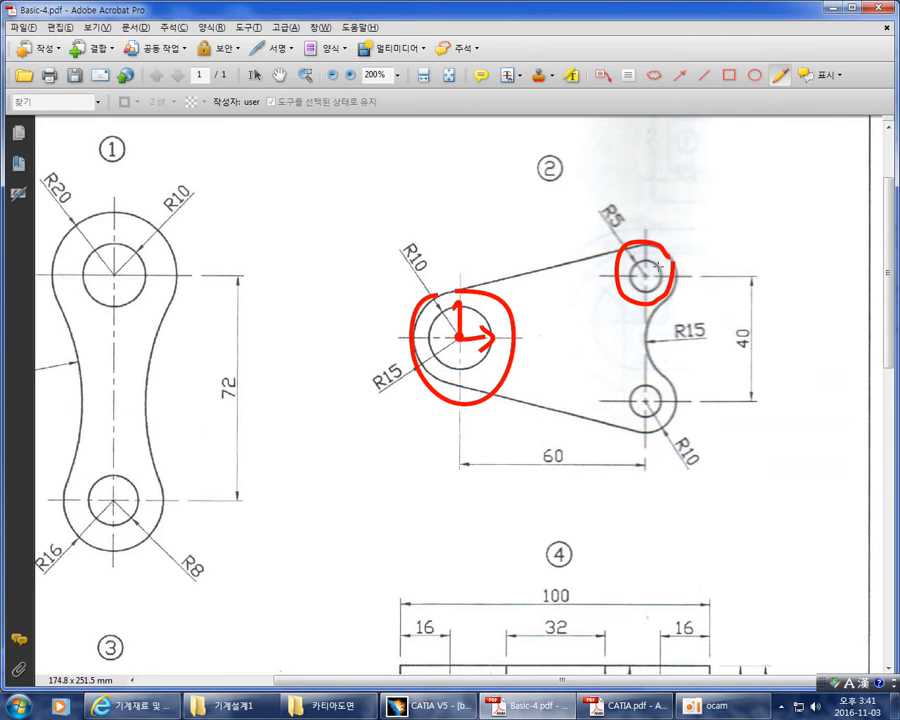
pyautogui.moveTo(648, 262)
pyautogui.mouseDown()
pyautogui.moveTo(634, 282)
pyautogui.moveTo(656, 276)
pyautogui.moveTo(657, 265)
pyautogui.mouseUp()
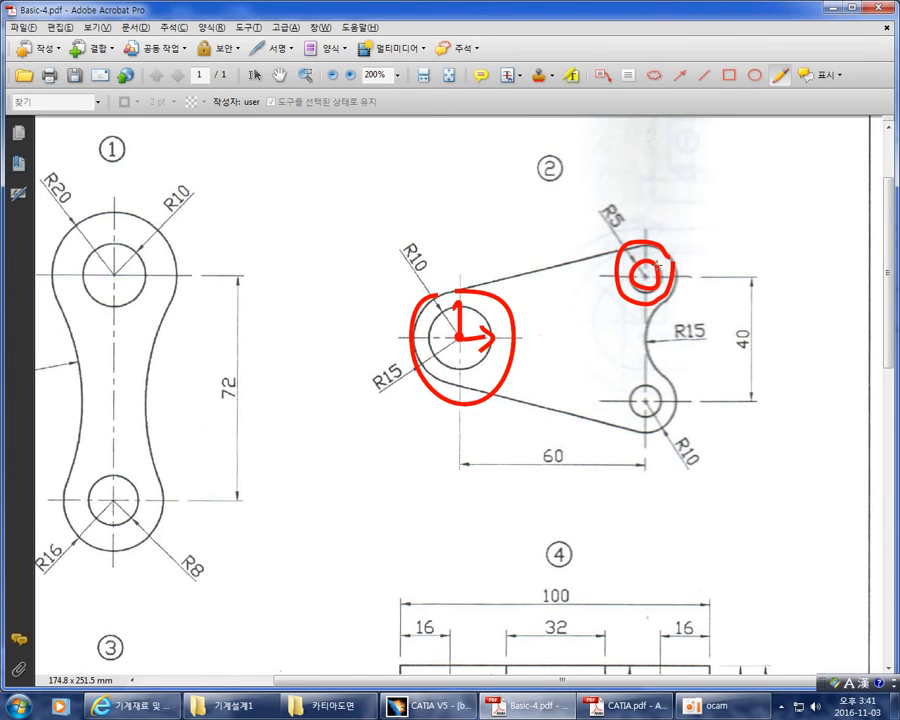
pyautogui.hotkey('alt', 'Tab')
# Create a circle by coordinates with its centre at H 60 mm, V 20 mm and a radius of 5 mm
pyautogui.moveTo(693, 293)
pyautogui.mouseDown(button='middle')
pyautogui.moveTo(678, 292)
pyautogui.moveTo(675, 302)
pyautogui.mouseUp(button='middle')
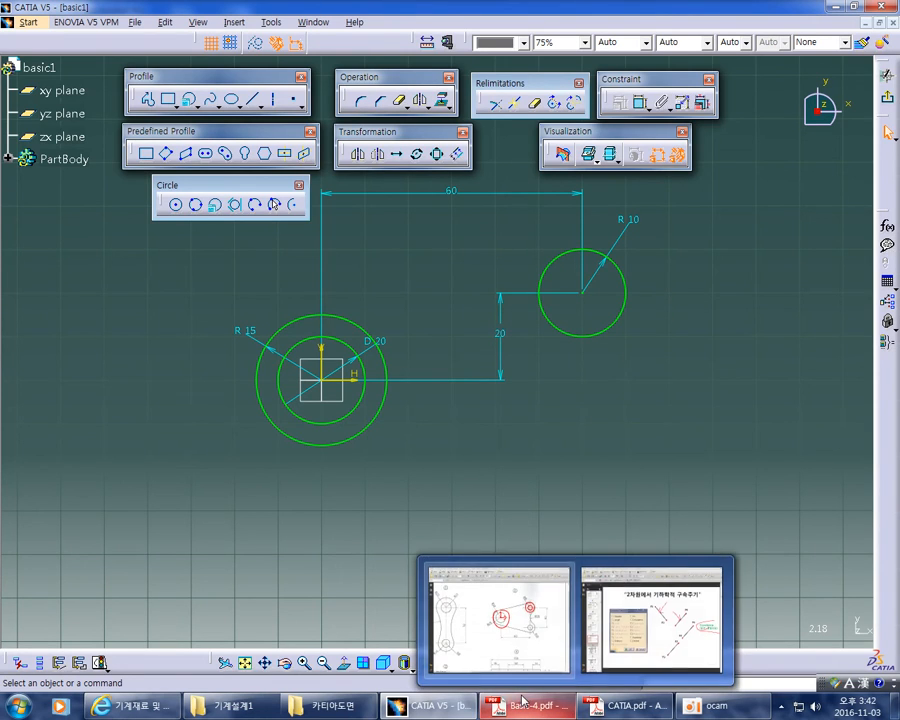
pyautogui.click(216, 206)
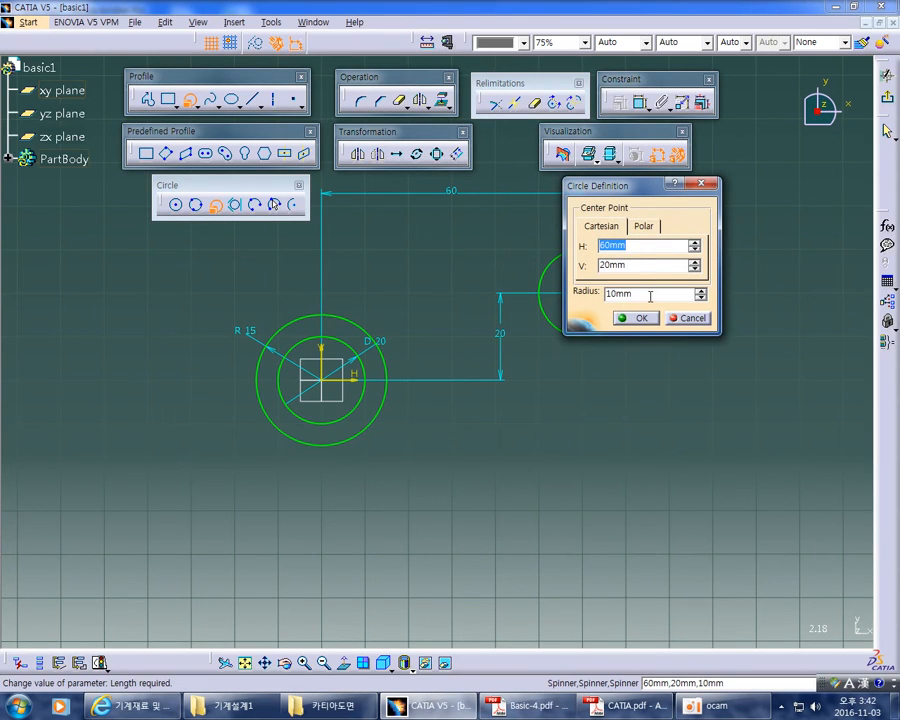
pyautogui.click(650, 294)
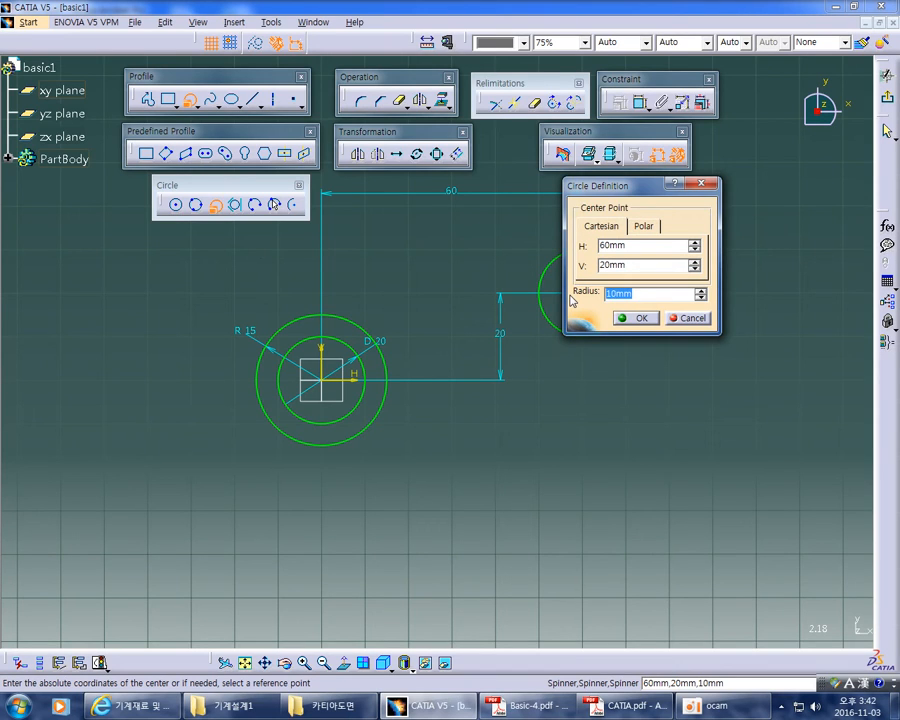
pyautogui.write('5')
pyautogui.press('Return')
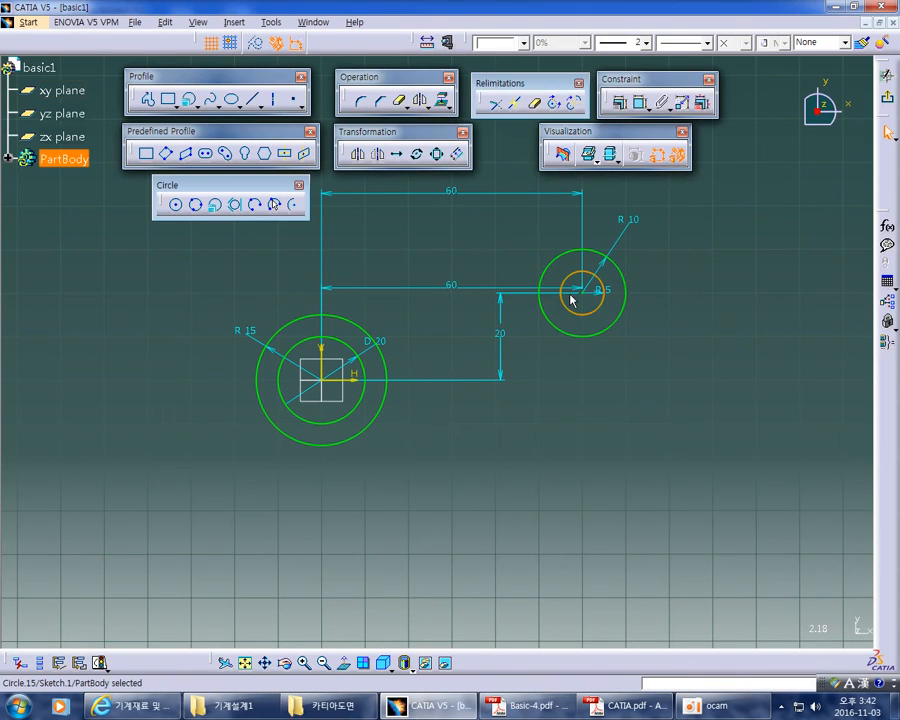
# Raise the R5 circle's 60 mm dimension above the circles and space both 20 mm vertical dimensions out beyond the R10 circle
pyautogui.click(568, 386)
pyautogui.click(458, 288)
pyautogui.moveTo(458, 288); pyautogui.dragTo(459, 231)
pyautogui.moveTo(510, 357); pyautogui.dragTo(678, 362)
pyautogui.moveTo(503, 357); pyautogui.dragTo(699, 355)
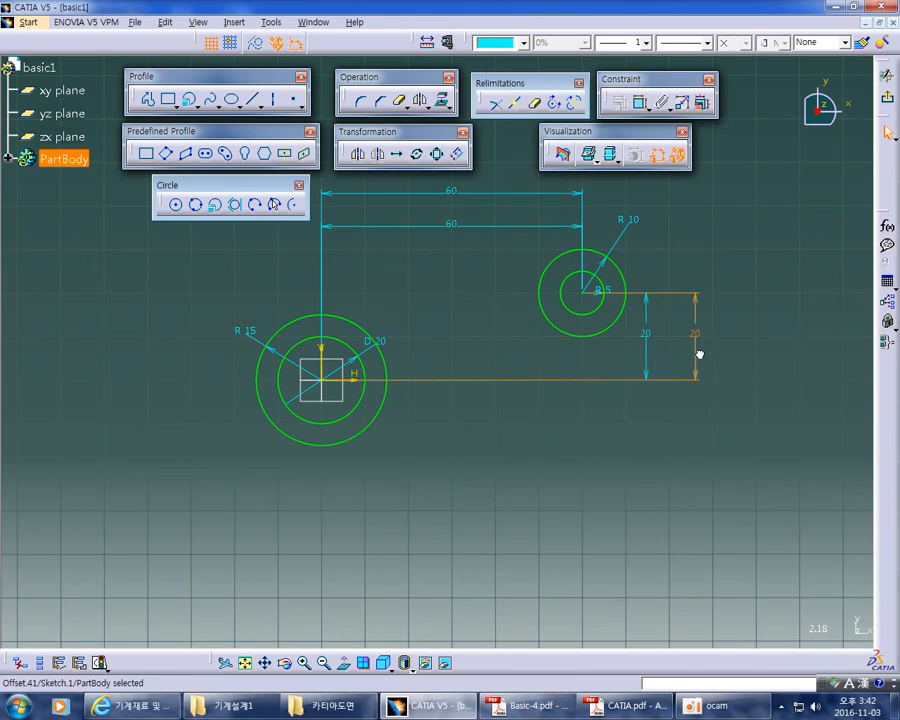
pyautogui.click(745, 346)
pyautogui.moveTo(745, 346); pyautogui.dragTo(760, 412, button='middle')
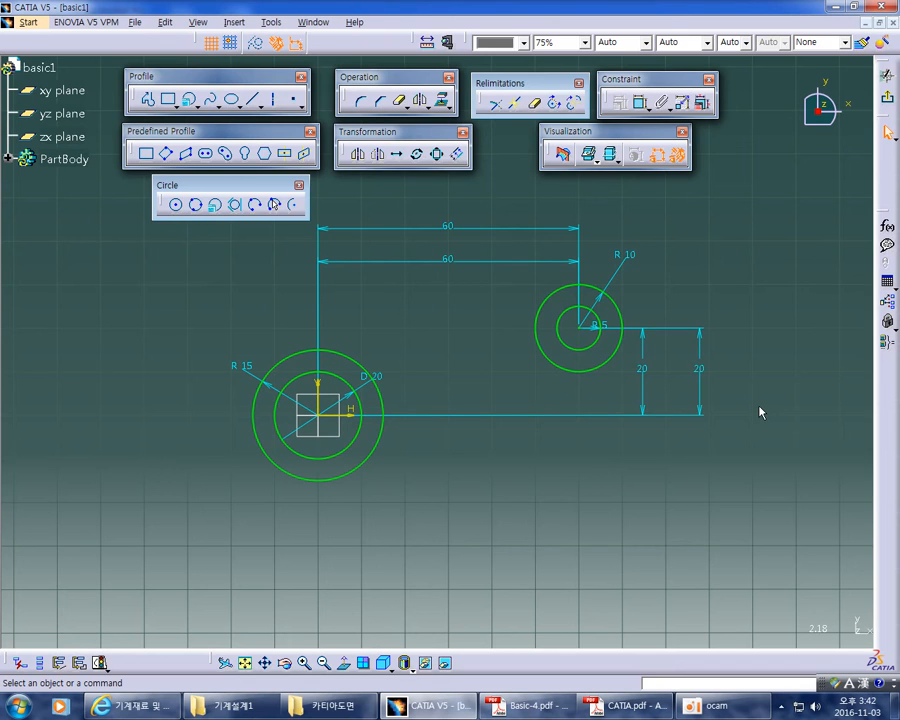
pyautogui.moveTo(742, 462)
pyautogui.mouseDown(button='middle')
pyautogui.moveTo(709, 521)
pyautogui.moveTo(679, 545)
pyautogui.mouseUp(button='middle')
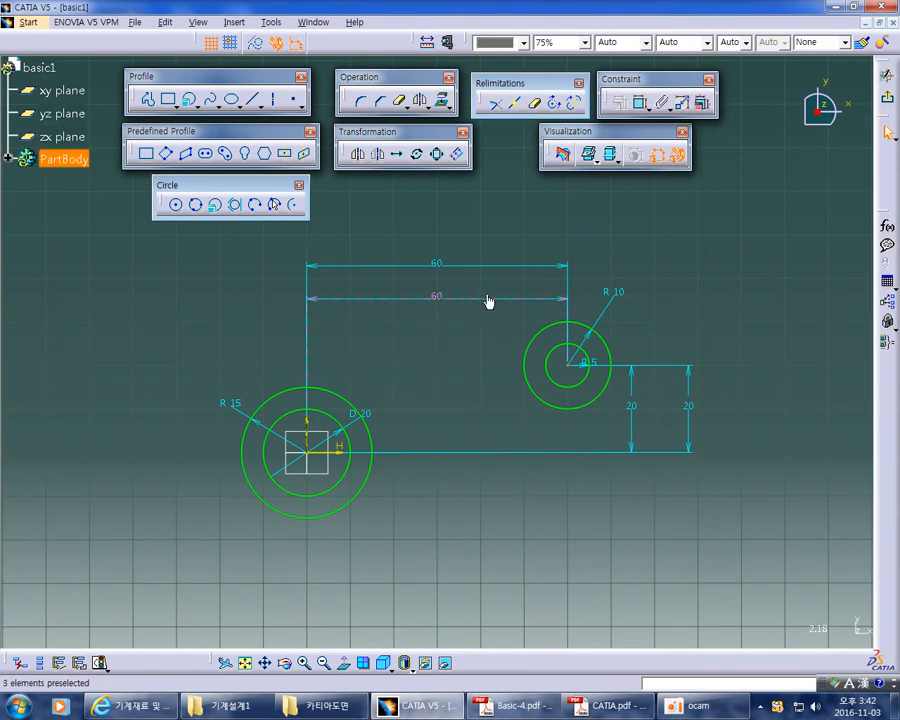
# Set the vertical dimensions of the R10 and R5 circles to 40 mm, one after the other
pyautogui.doubleClick(631, 401)
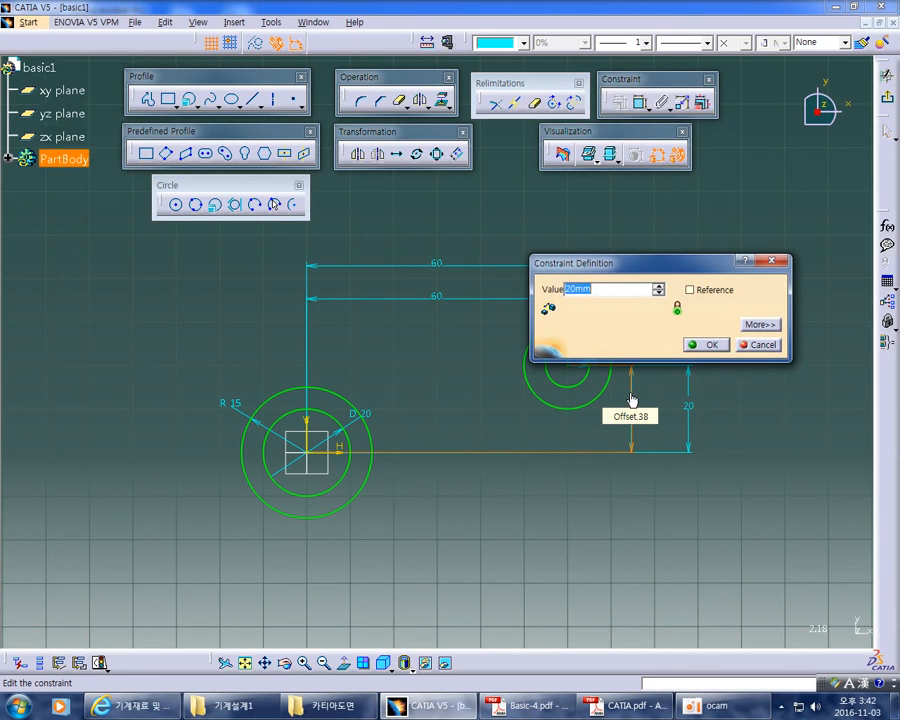
pyautogui.write('40')
pyautogui.press('Return')
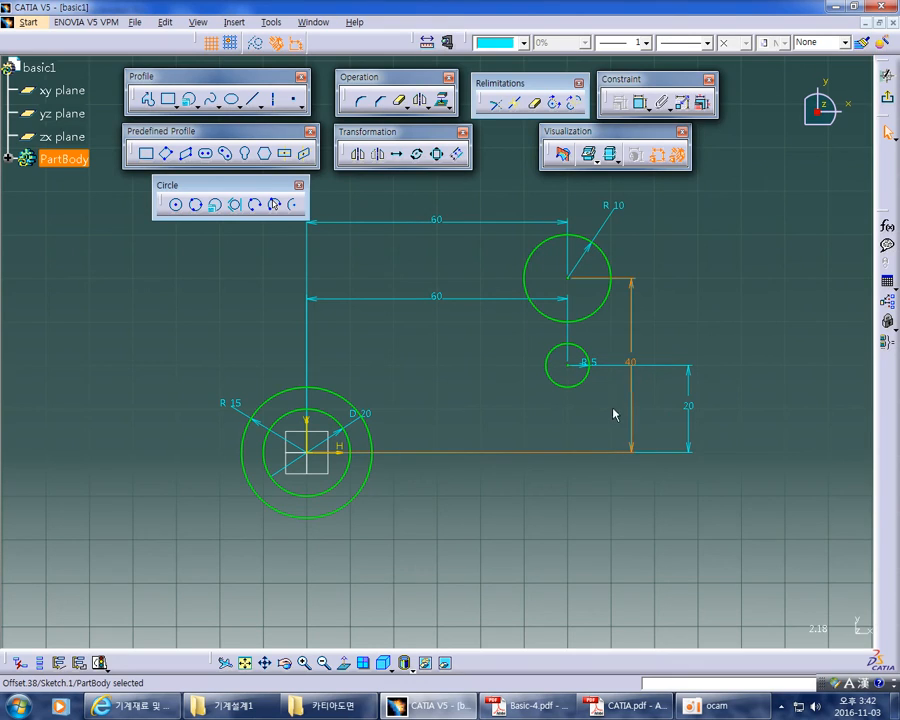
pyautogui.click(604, 412)
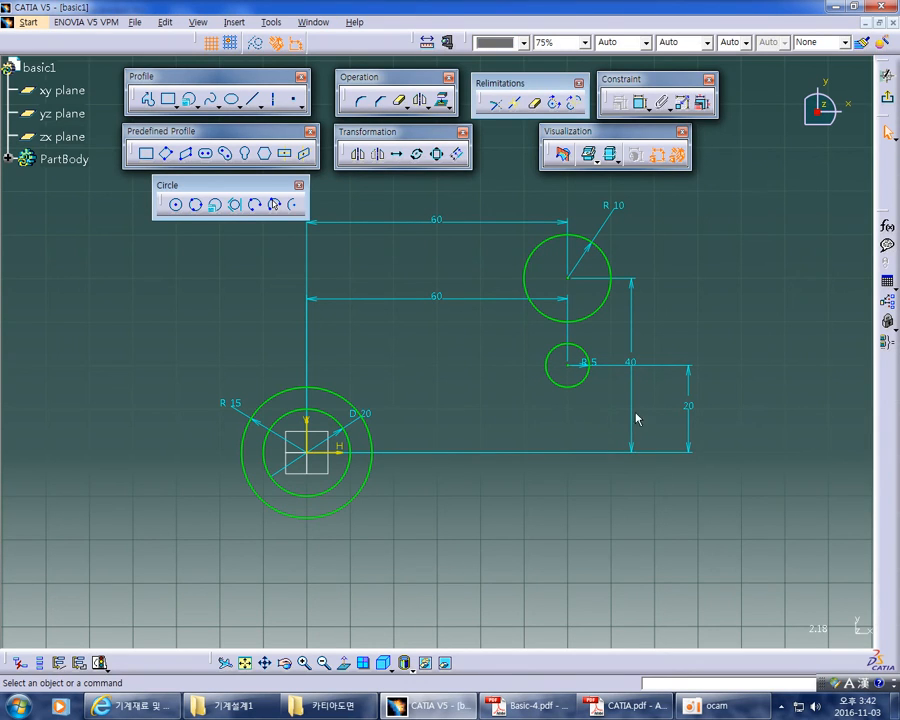
pyautogui.doubleClick(688, 405)
pyautogui.write('40')
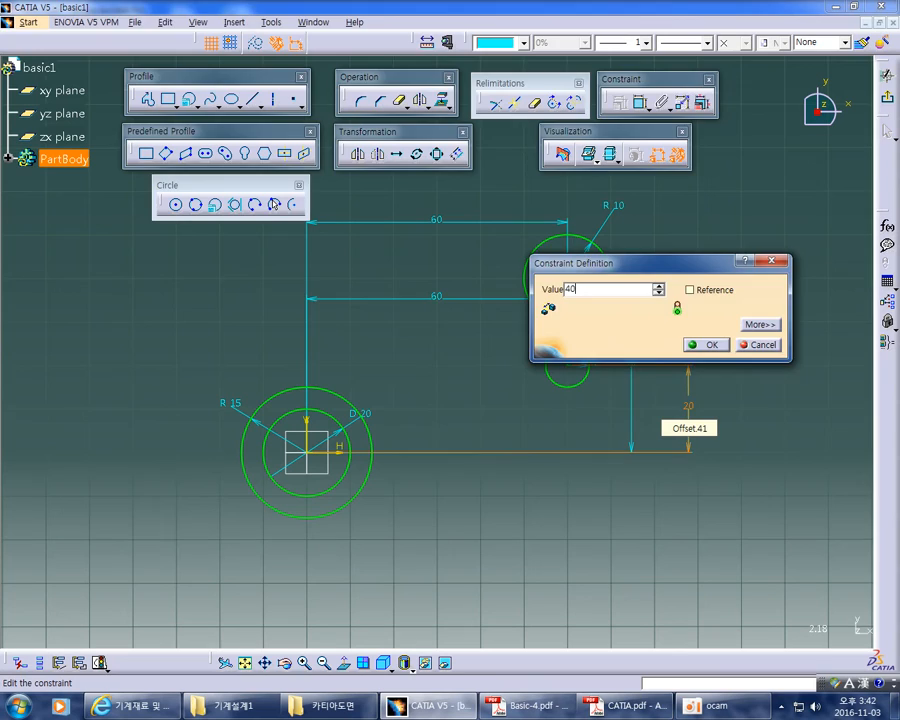
pyautogui.press('Return')
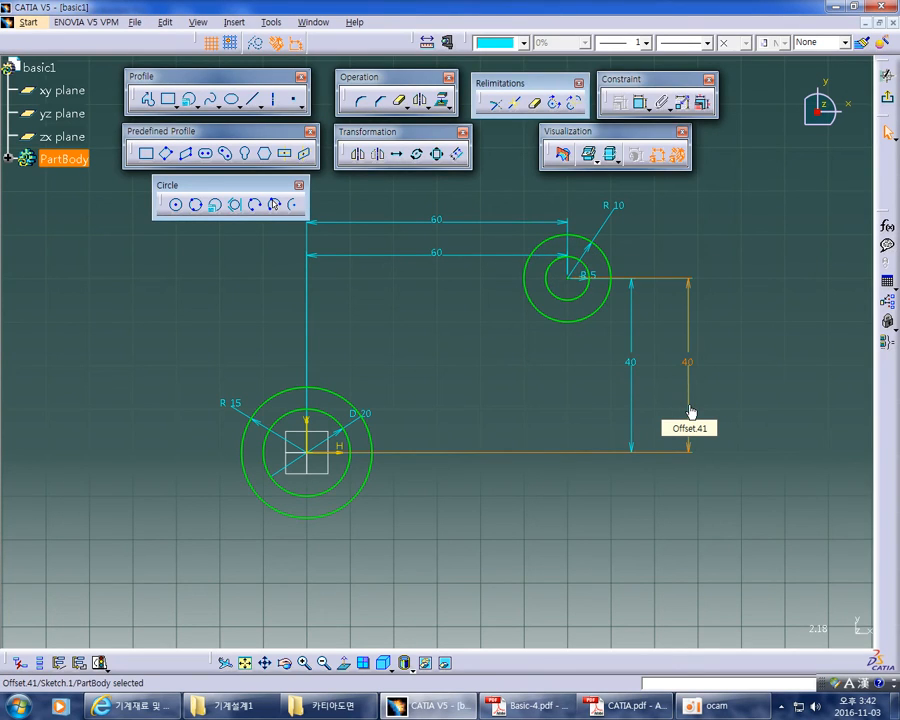
# Undo the vertical dimension edits, the dimension moves and the coordinate-defined R5 circle
pyautogui.hotkey('ctrl', 'z')
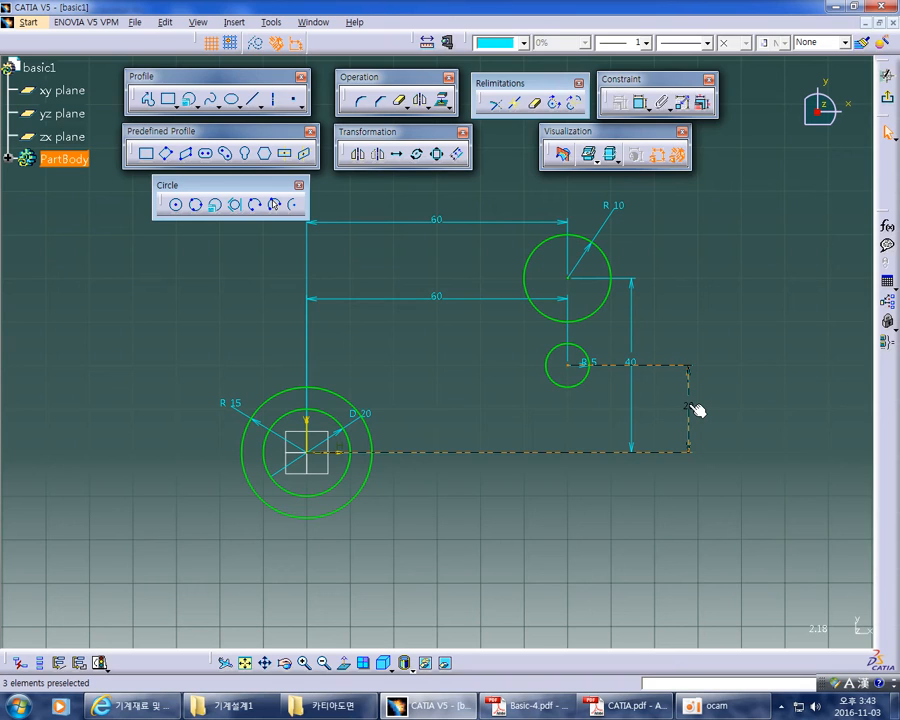
pyautogui.hotkey('ctrl', 'z')
pyautogui.hotkey('ctrl', 'z')
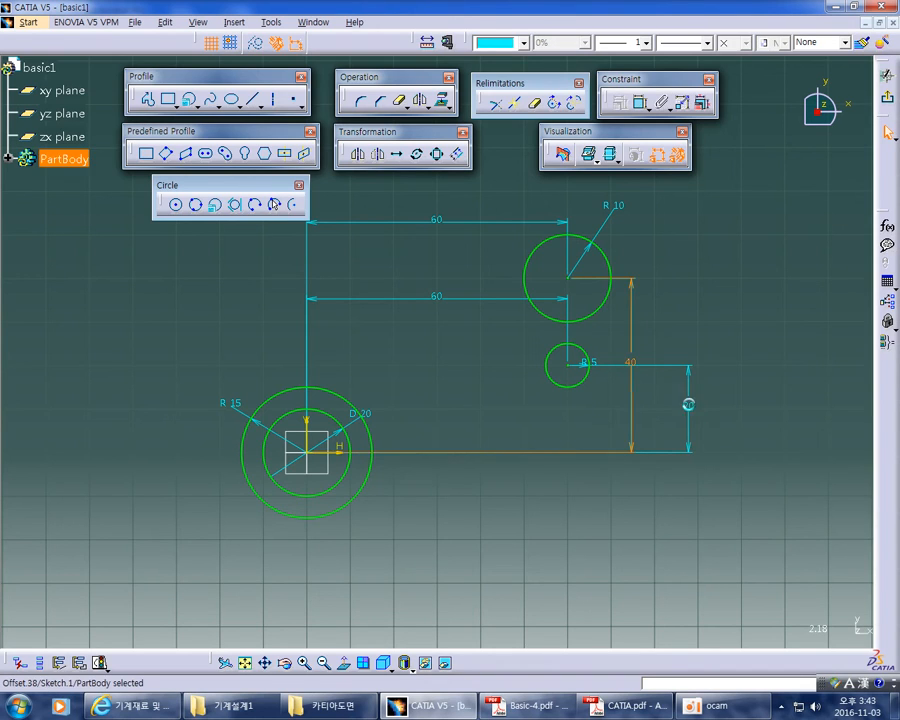
pyautogui.hotkey('ctrl', 'z')
pyautogui.hotkey('ctrl', 'z')
pyautogui.hotkey('ctrl', 'z')
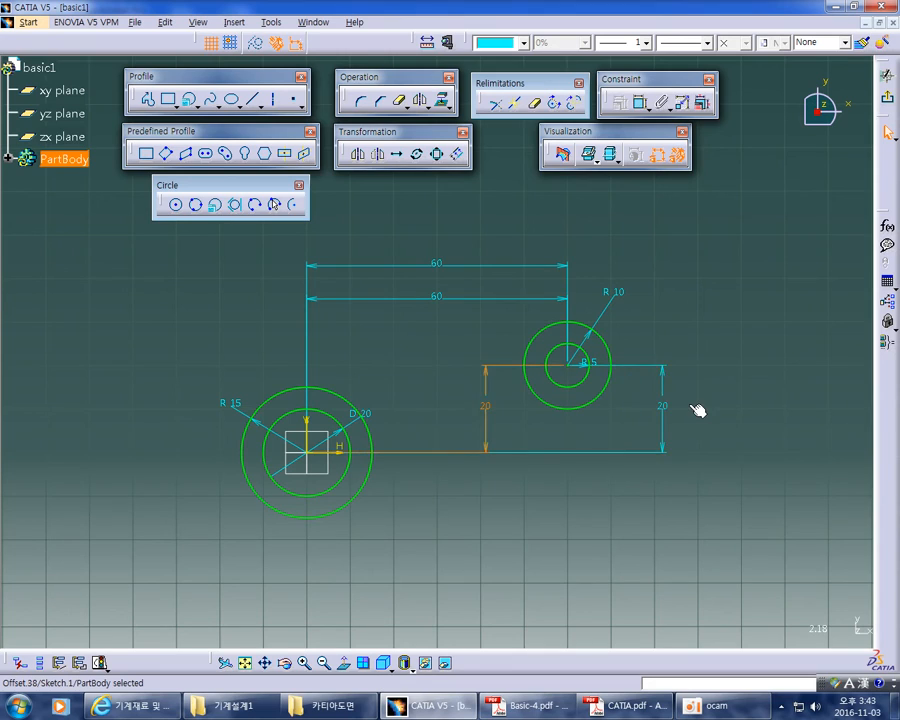
pyautogui.hotkey('ctrl', 'z')
pyautogui.hotkey('ctrl', 'z')
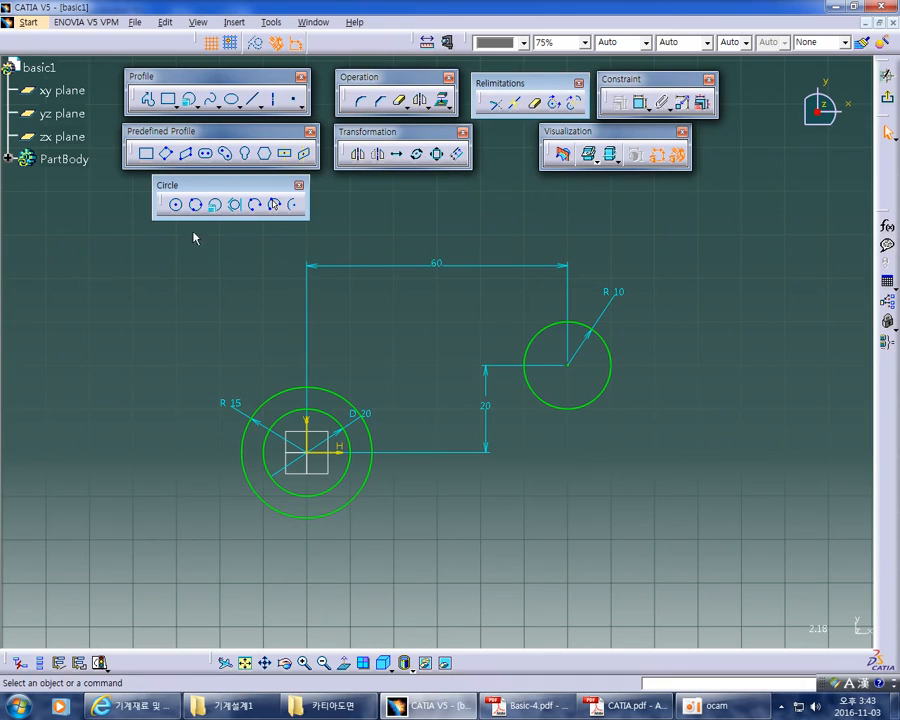
# Draw a circle on the R10 circle's centre point and dimension its radius to 5 mm
pyautogui.click(178, 207)
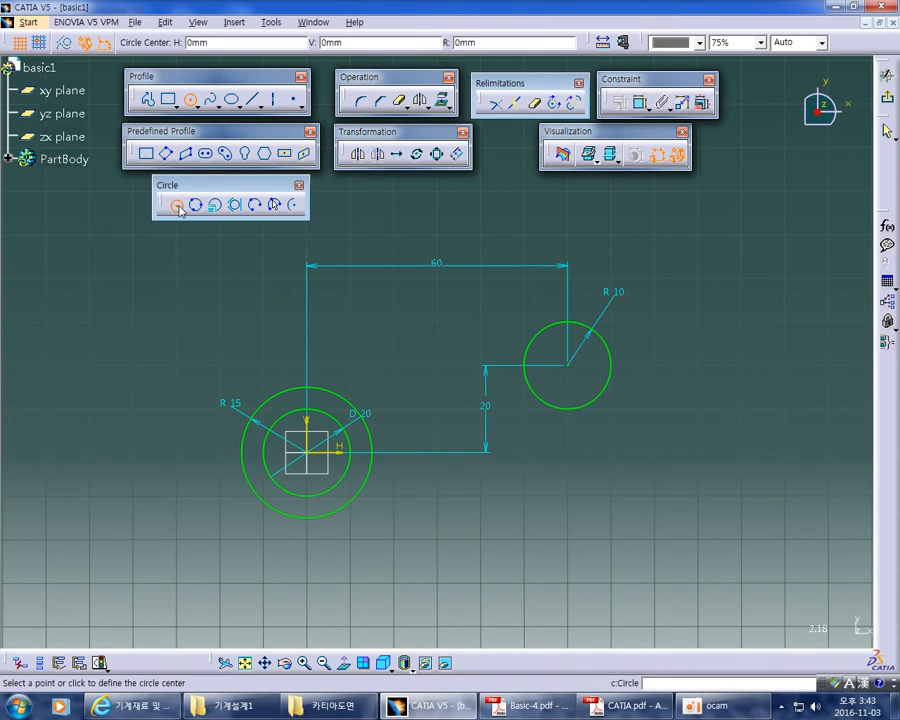
pyautogui.click(576, 370)
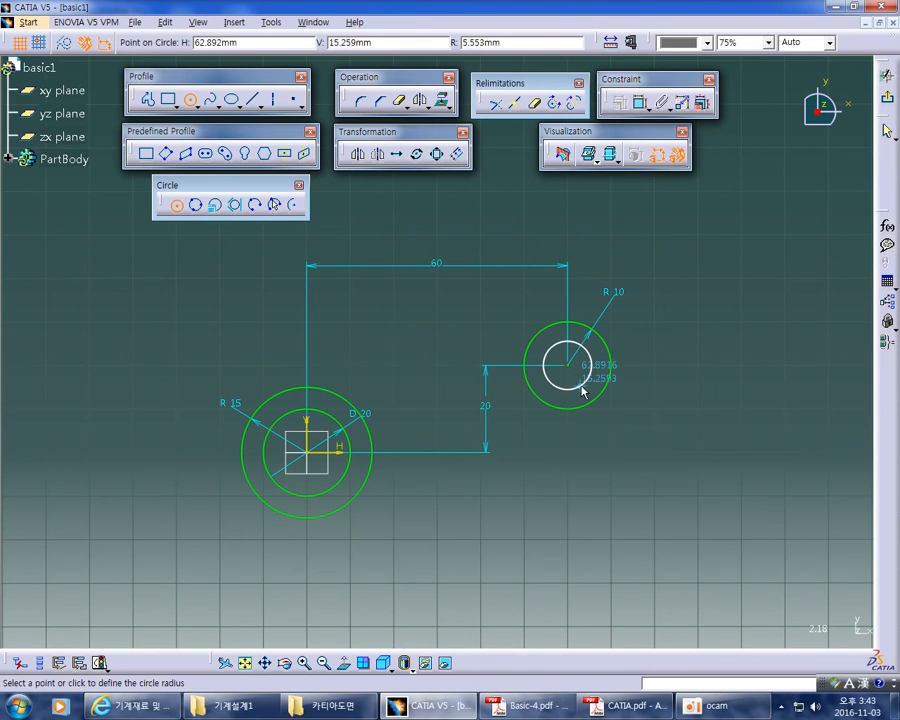
pyautogui.click(591, 386)
pyautogui.click(619, 102)
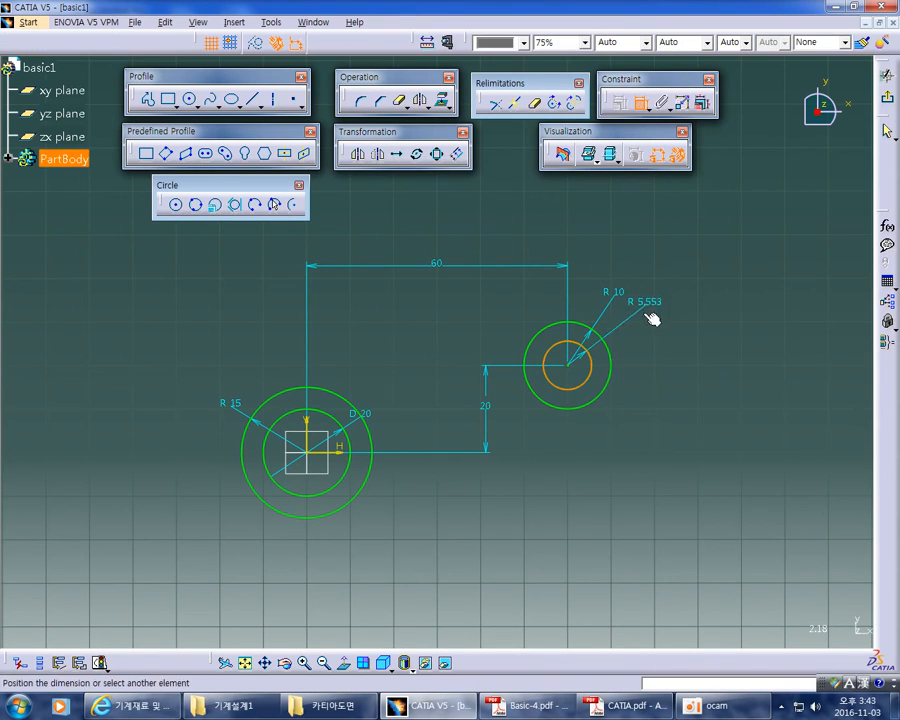
pyautogui.click(640, 343)
pyautogui.doubleClick(640, 343)
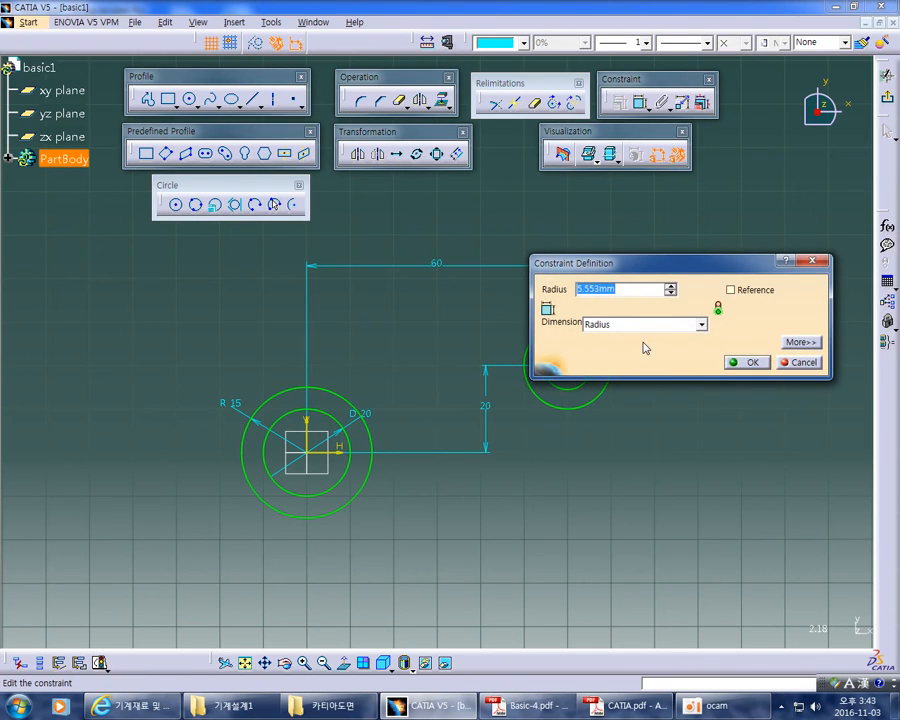
pyautogui.press('Return')
pyautogui.click(689, 412)
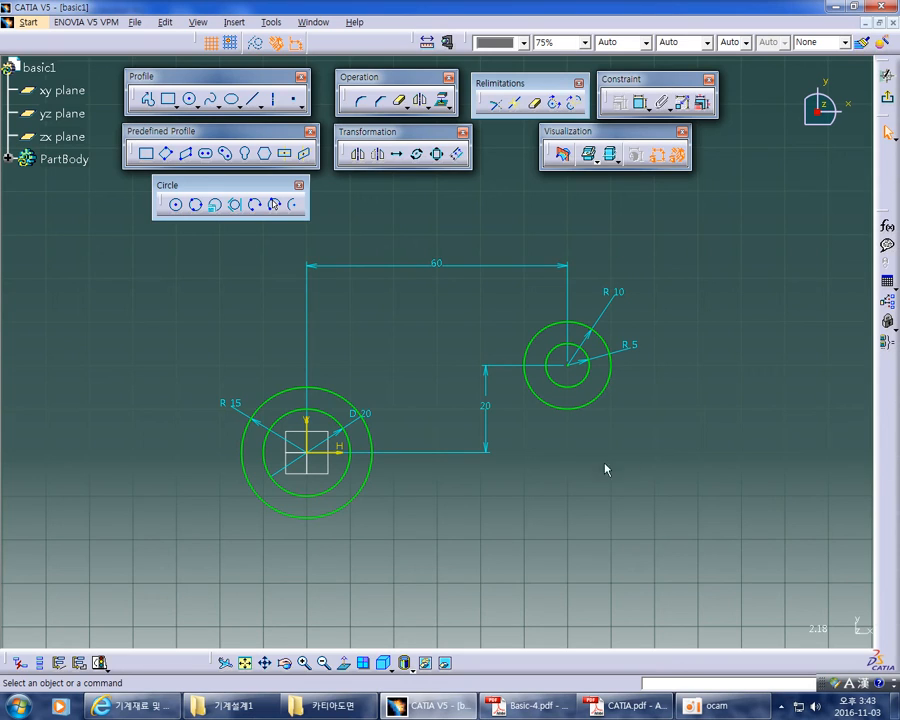
# Try the R10 circle's vertical dimension at 40 mm and set it back to 20 mm
pyautogui.doubleClick(484, 407)
pyautogui.write('40')
pyautogui.press('Return')
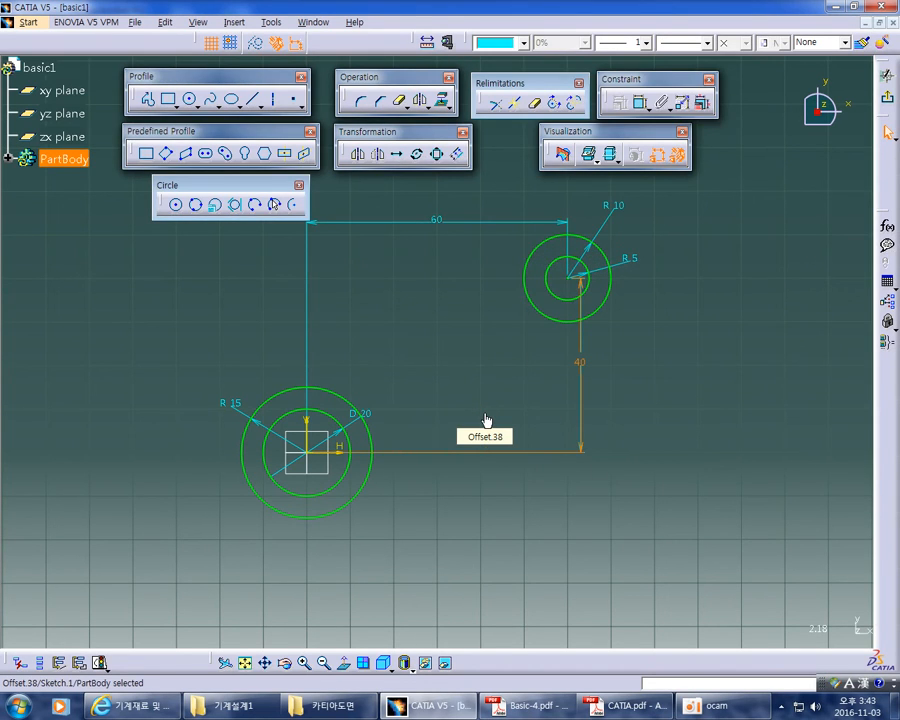
pyautogui.click(578, 363)
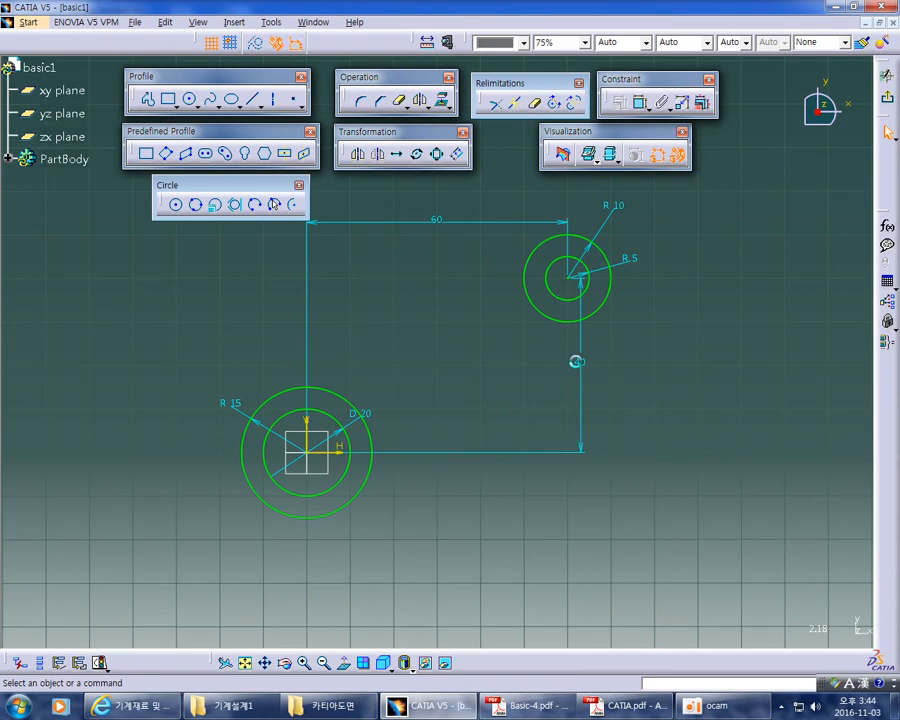
pyautogui.doubleClick(585, 367)
pyautogui.write('20')
pyautogui.press('Return')
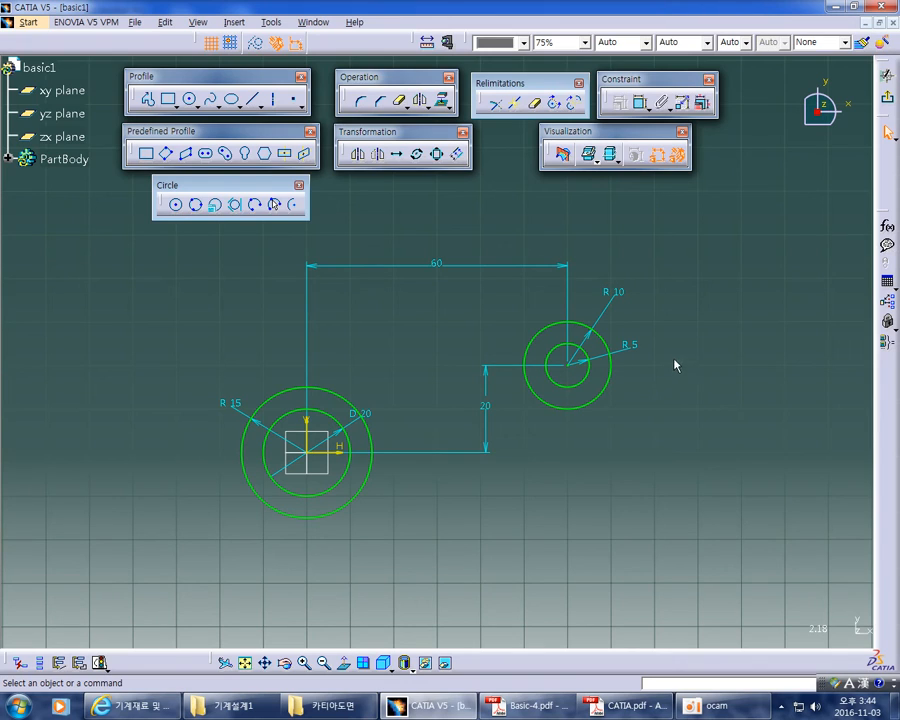
pyautogui.moveTo(655, 450)
pyautogui.mouseDown(button='middle')
pyautogui.moveTo(647, 424)
pyautogui.moveTo(648, 432)
pyautogui.mouseUp(button='middle')
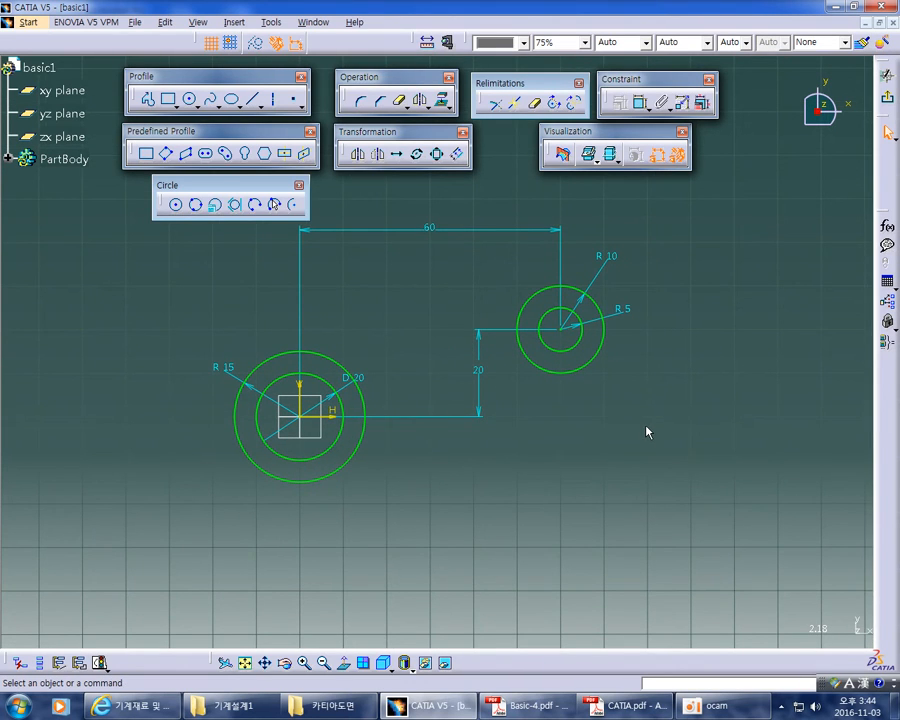
pyautogui.moveTo(647, 432); pyautogui.dragTo(648, 418, button='middle')
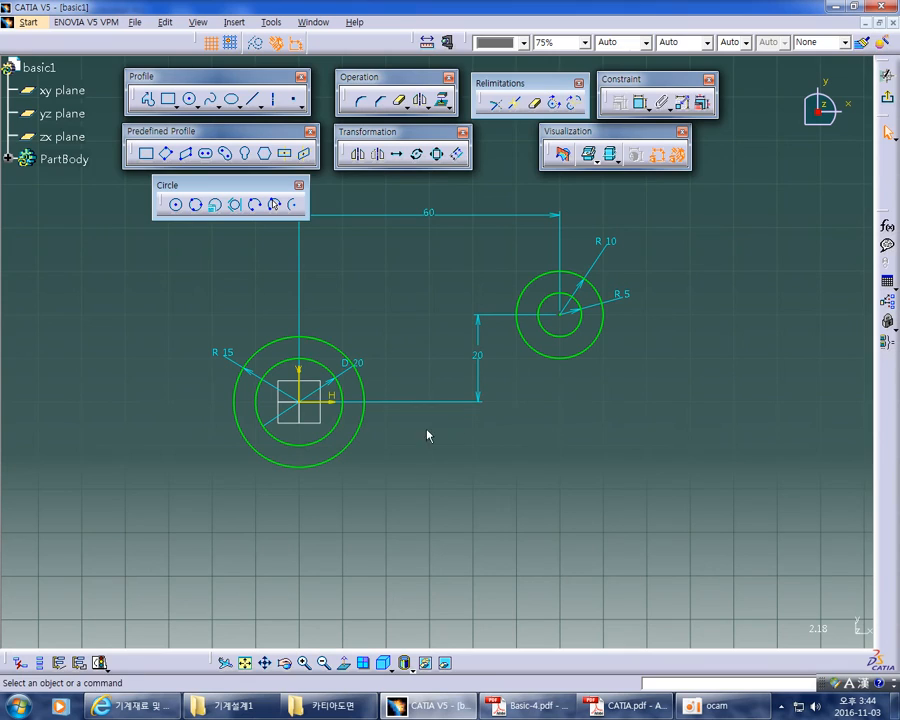
pyautogui.click(326, 400)
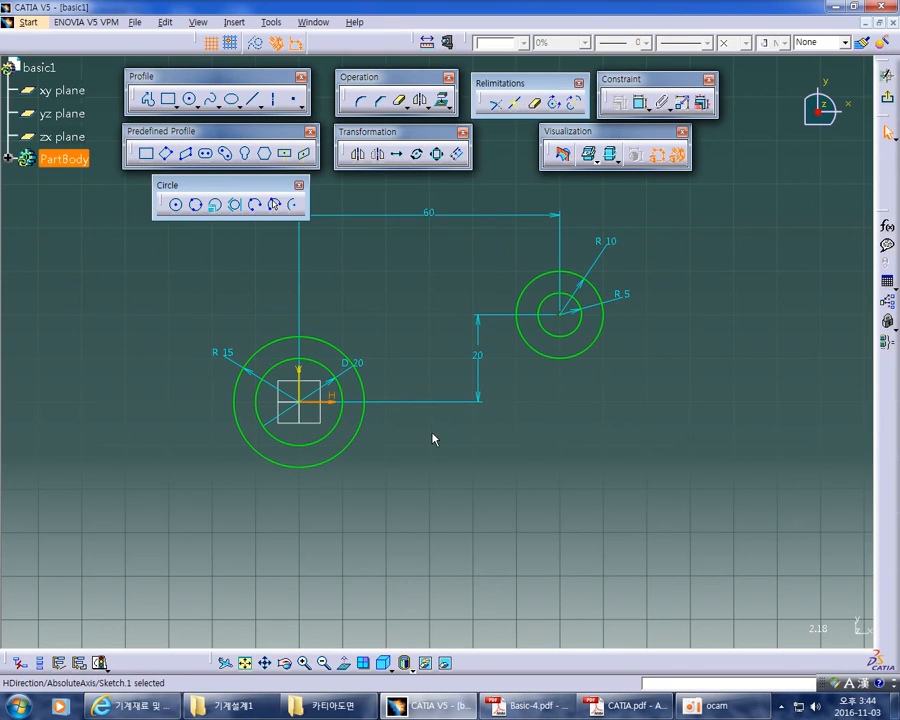
pyautogui.press('Escape')
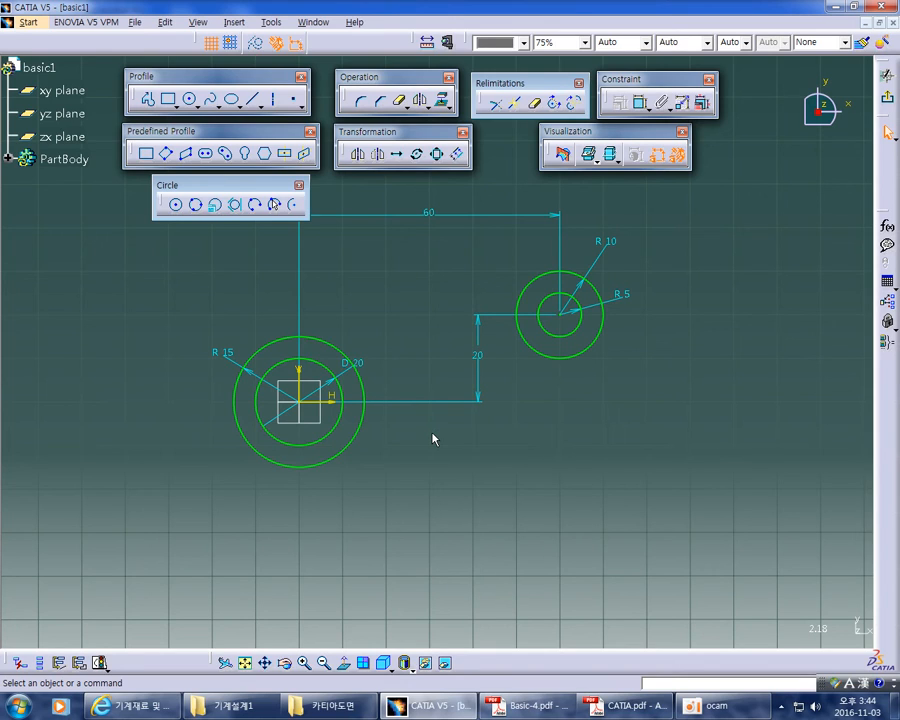
pyautogui.click(546, 358)
pyautogui.keyDown('ctrl'); pyautogui.click(557, 338); pyautogui.keyUp('ctrl')
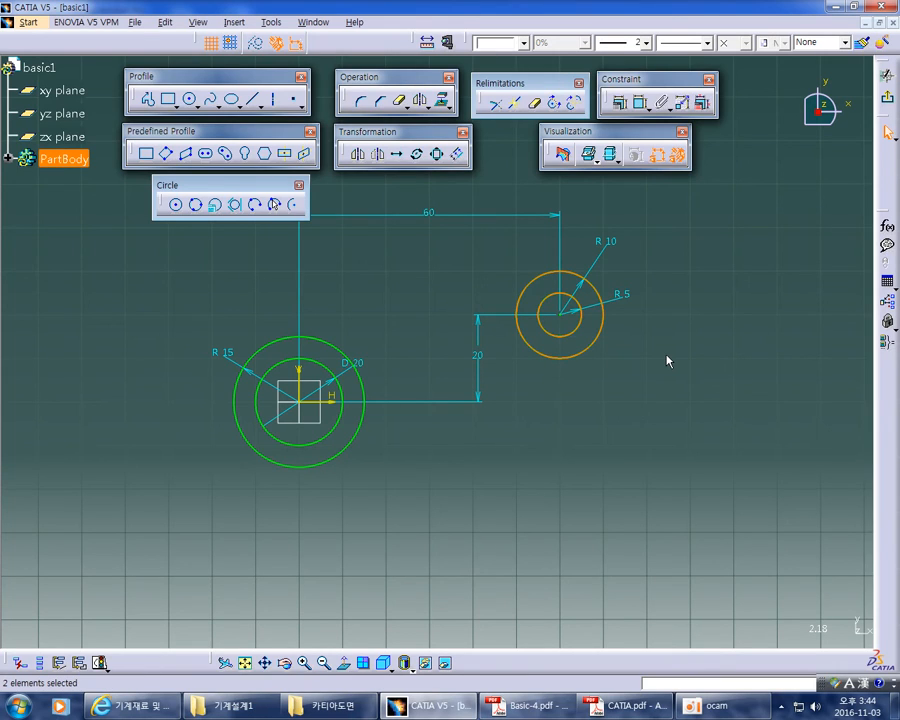
pyautogui.click(652, 363)
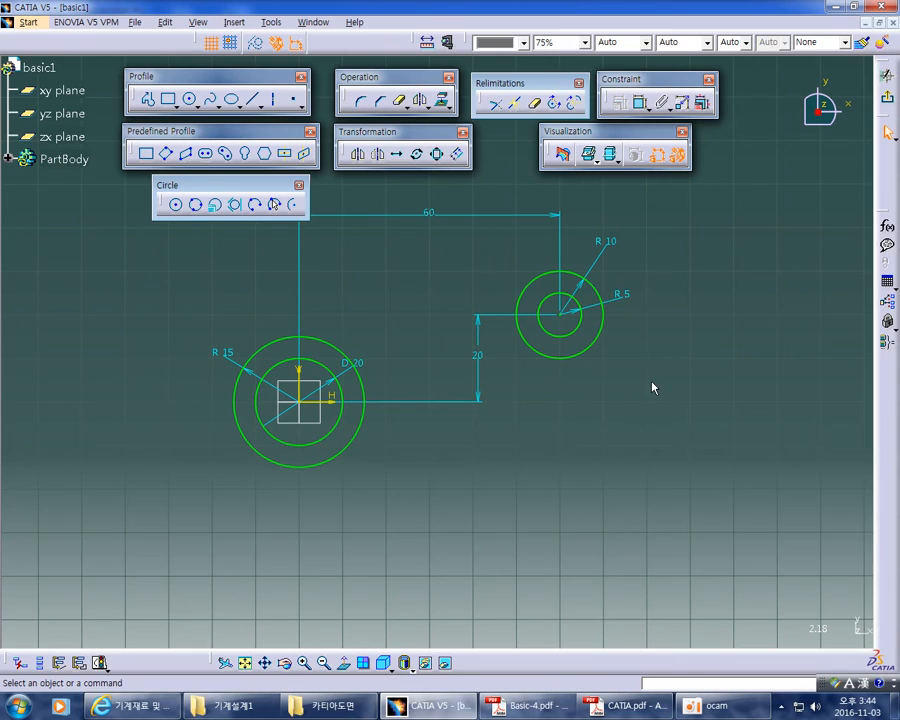
pyautogui.moveTo(648, 379); pyautogui.dragTo(481, 253)
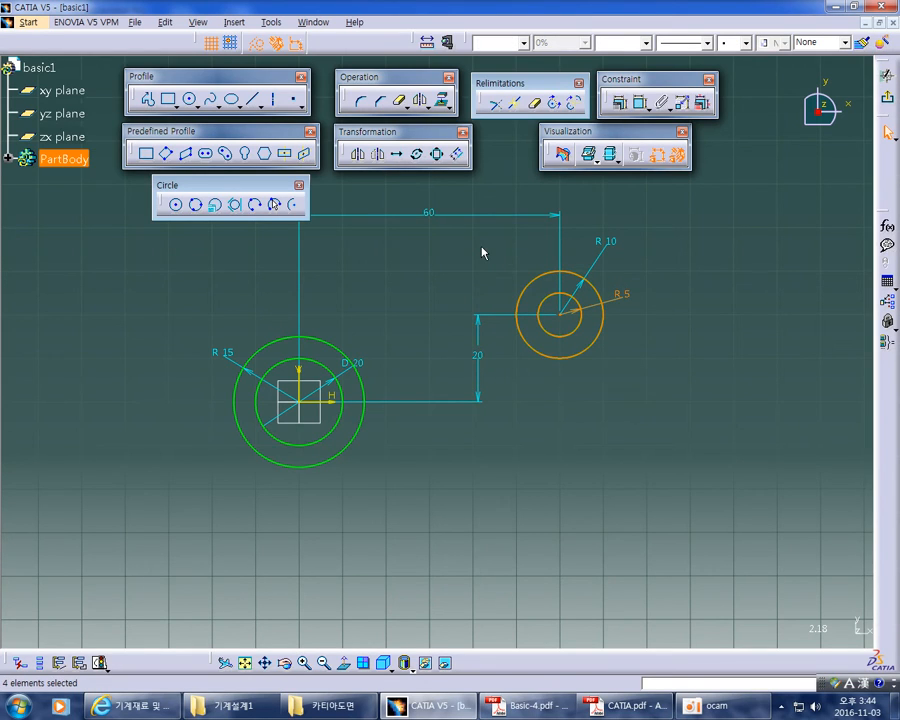
pyautogui.click(665, 312)
# Mirror the concentric R10 and R5 circles about the sketch's horizontal axis
pyautogui.moveTo(636, 358); pyautogui.dragTo(492, 263)
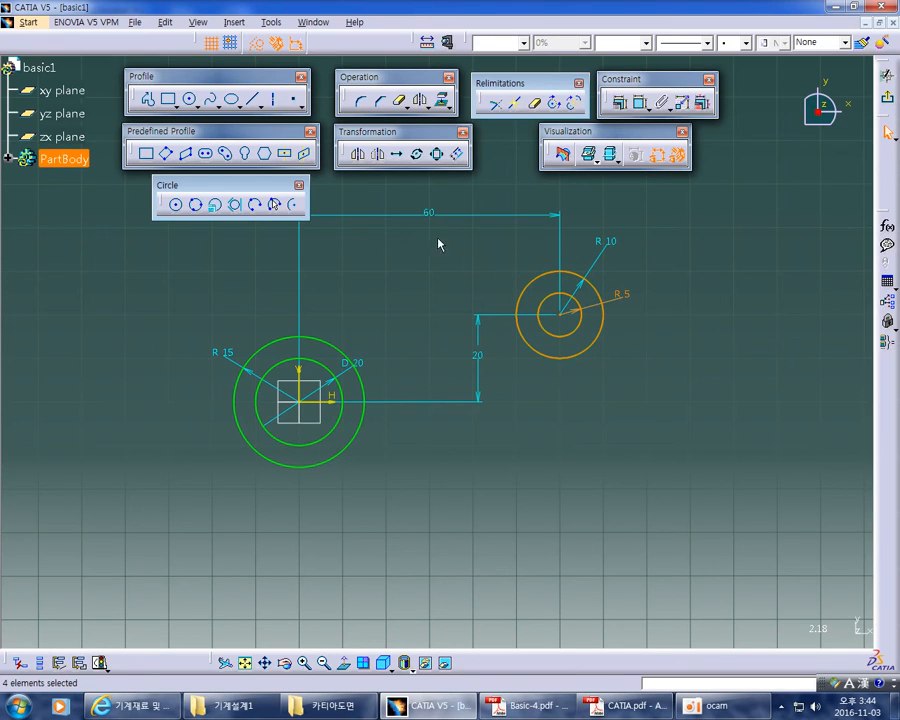
pyautogui.click(357, 157)
pyautogui.moveTo(455, 469)
pyautogui.mouseDown(button='middle')
pyautogui.moveTo(504, 440)
pyautogui.moveTo(542, 546)
pyautogui.mouseUp(button='middle')
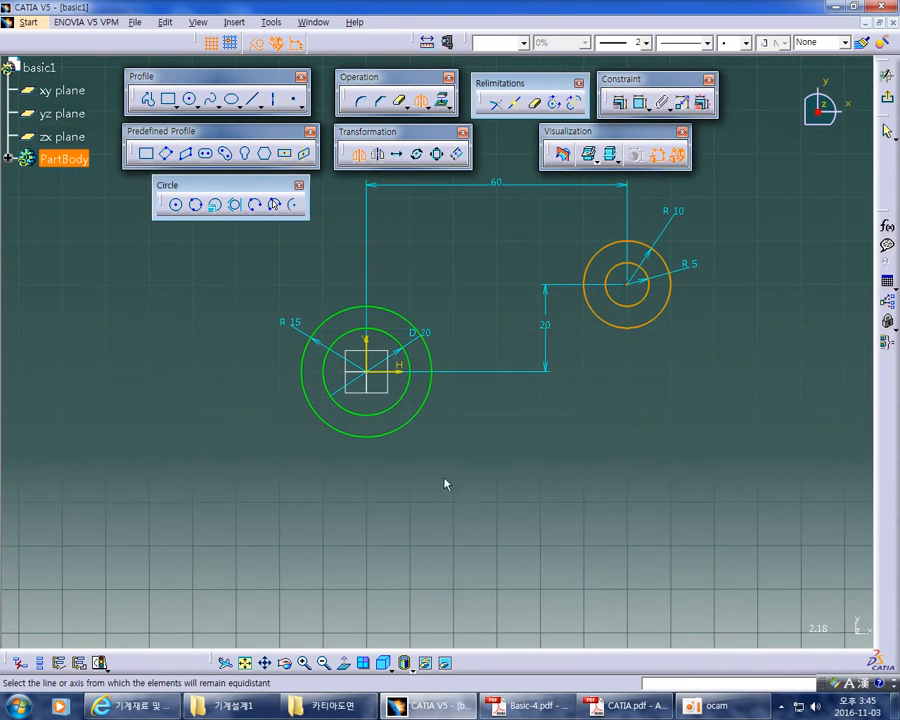
pyautogui.click(401, 377)
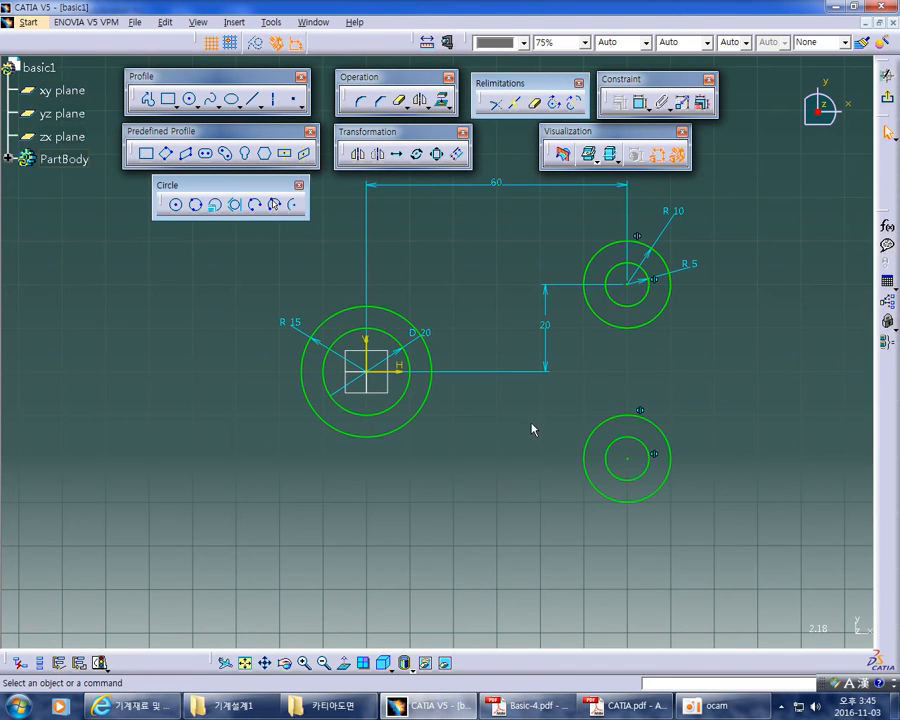
pyautogui.moveTo(532, 428); pyautogui.dragTo(502, 478, button='middle')
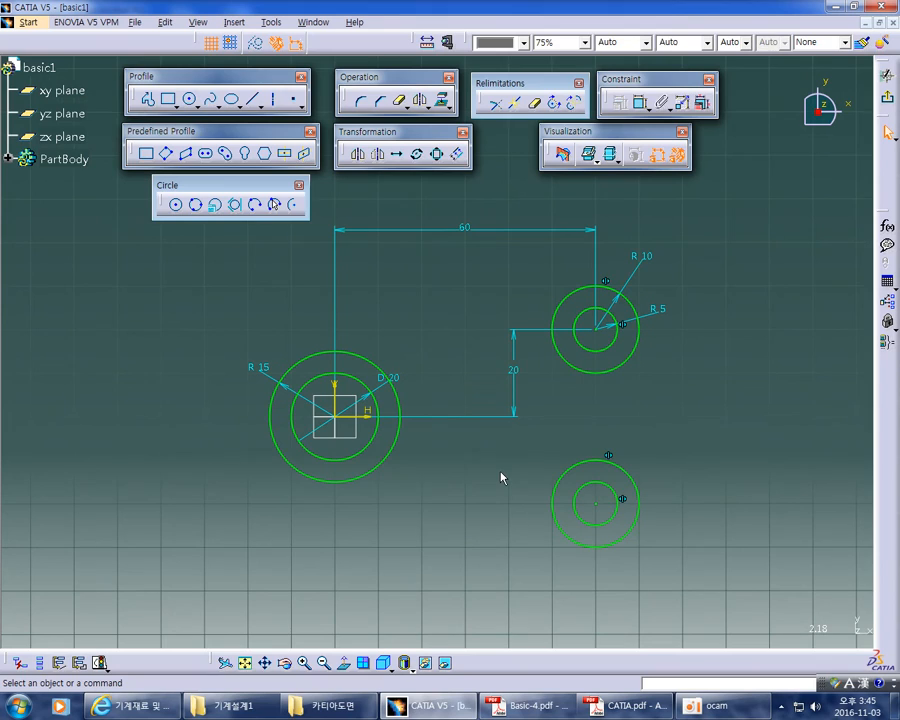
# Undo the mirror and mirror the R10 and R5 circles about the sketch's horizontal axis again
pyautogui.hotkey('ctrl', 'z')
pyautogui.click(670, 449)
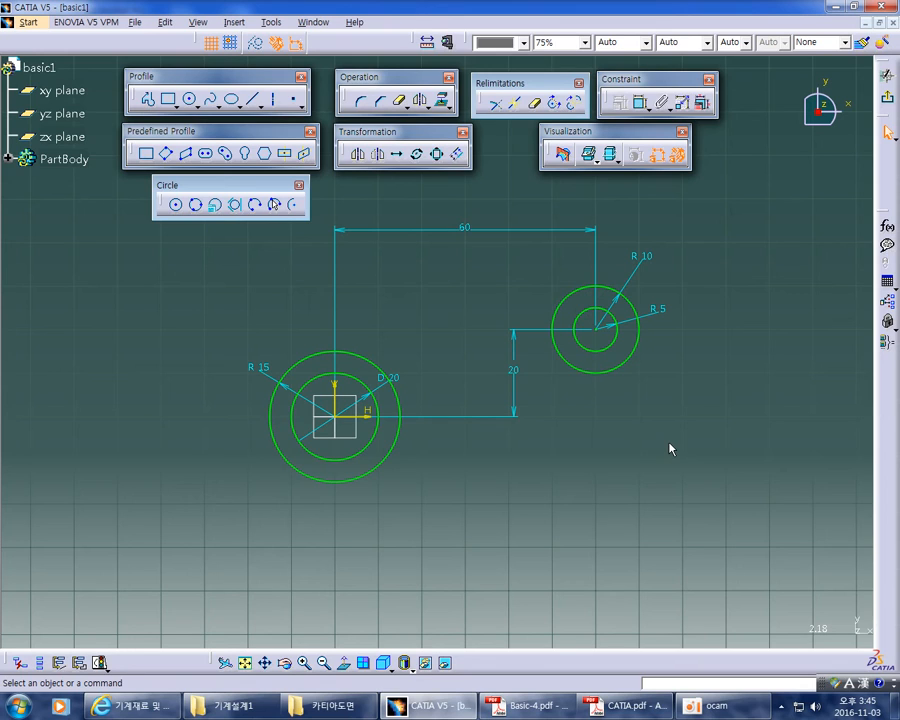
pyautogui.moveTo(638, 484); pyautogui.dragTo(657, 469, button='middle')
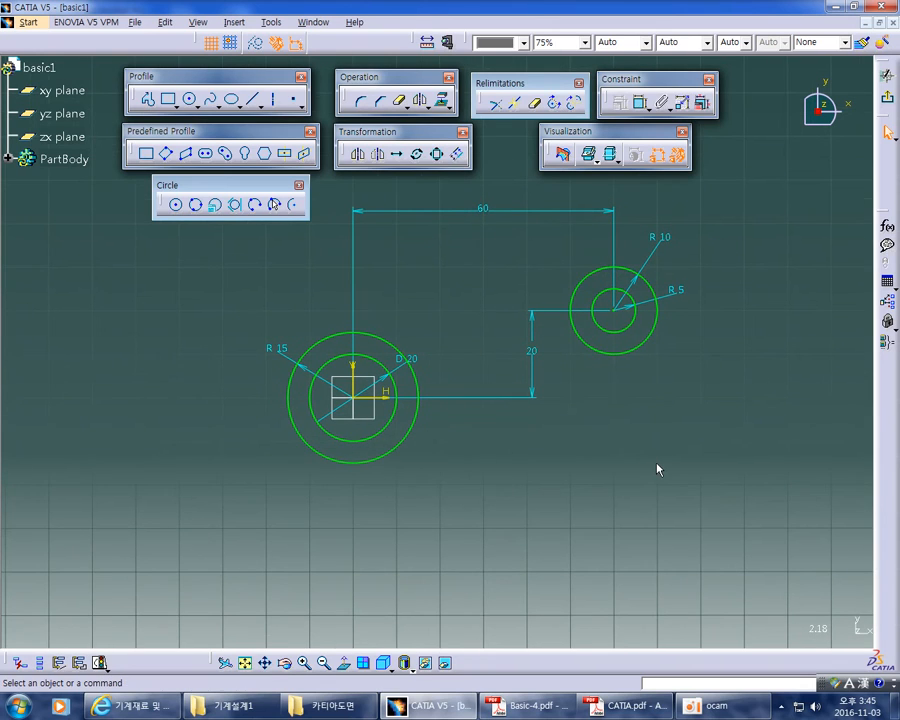
pyautogui.click(359, 155)
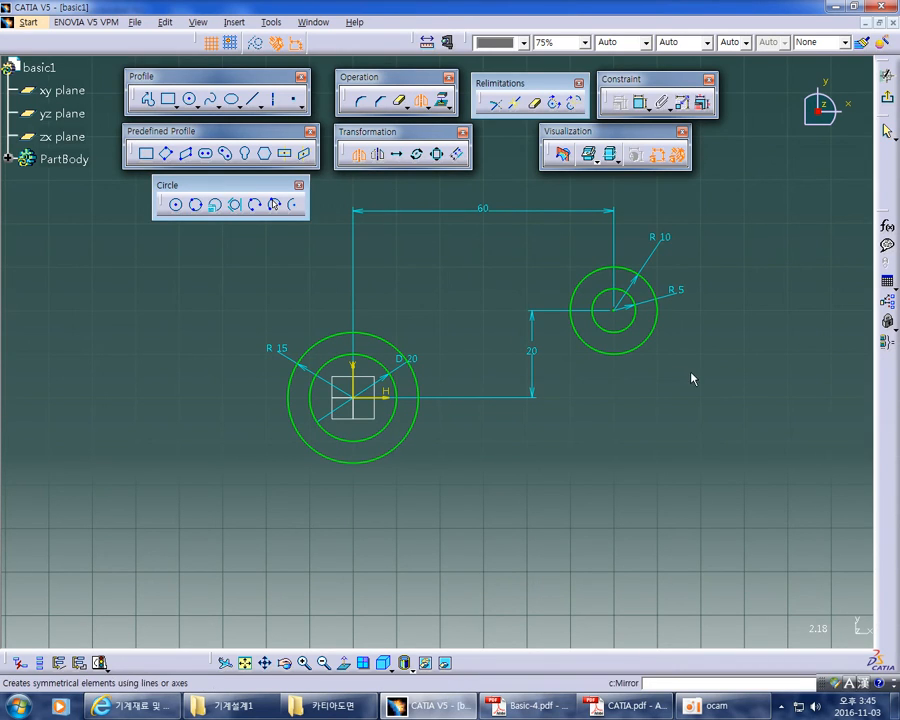
pyautogui.moveTo(692, 372); pyautogui.dragTo(543, 245)
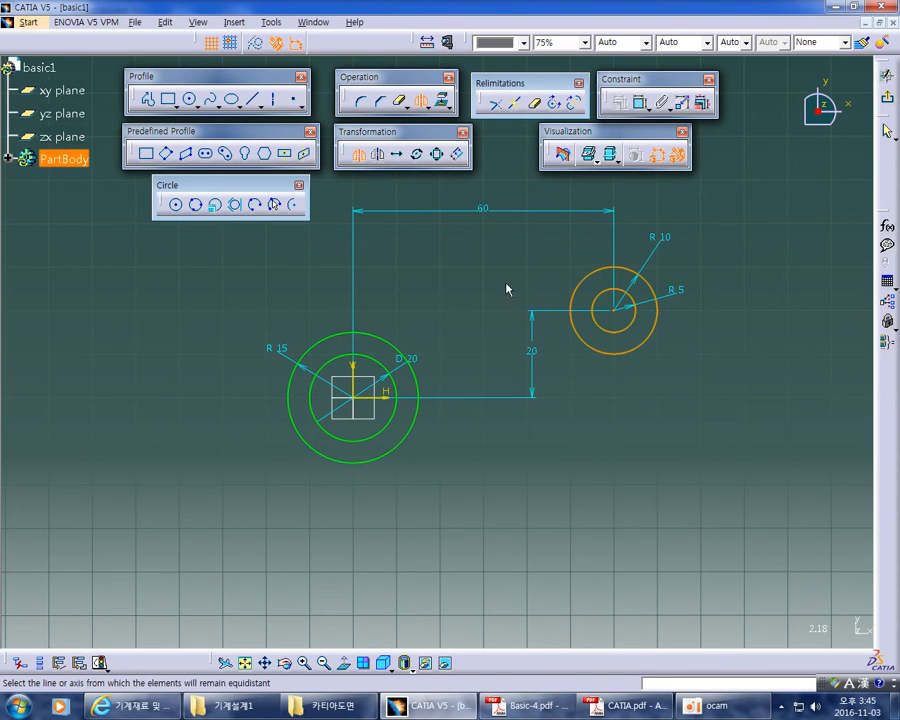
pyautogui.click(396, 397)
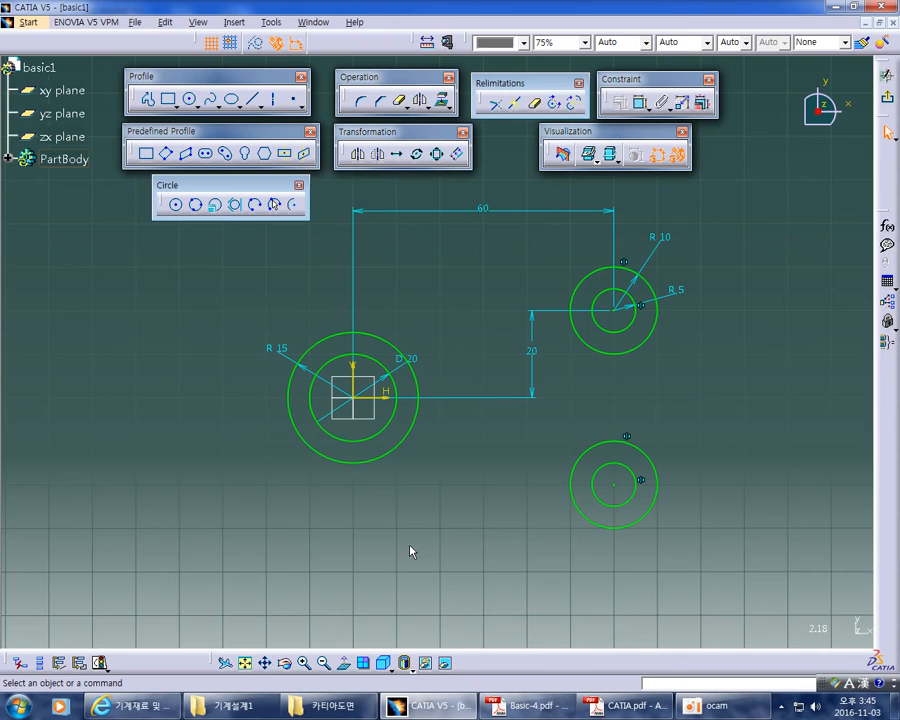
# Try the upper circles' vertical distance at 30 mm and set it back to 20 mm
pyautogui.doubleClick(532, 352)
pyautogui.write('30')
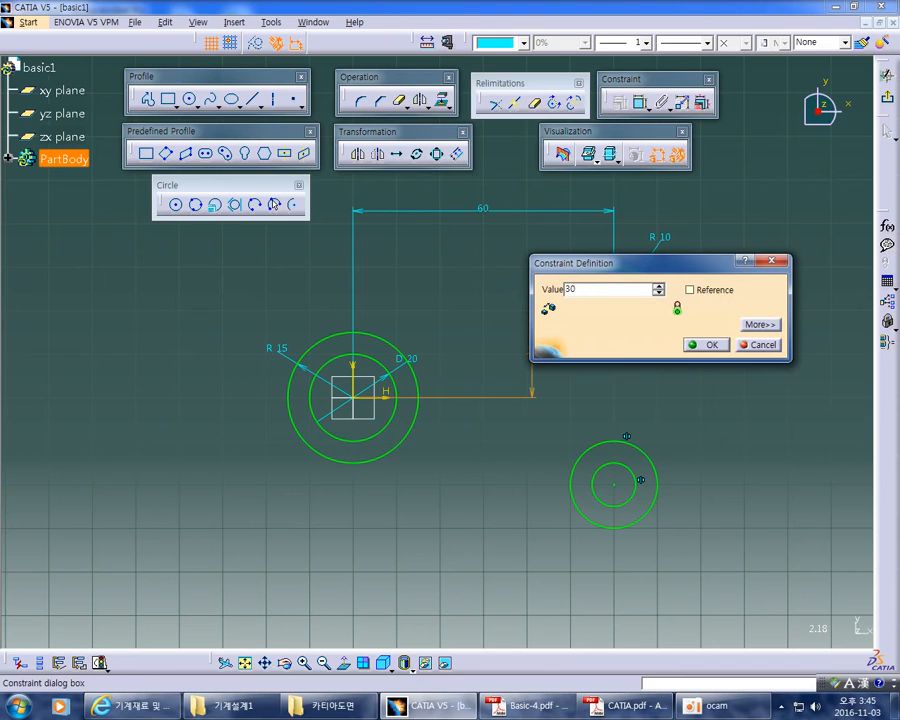
pyautogui.press('Return')
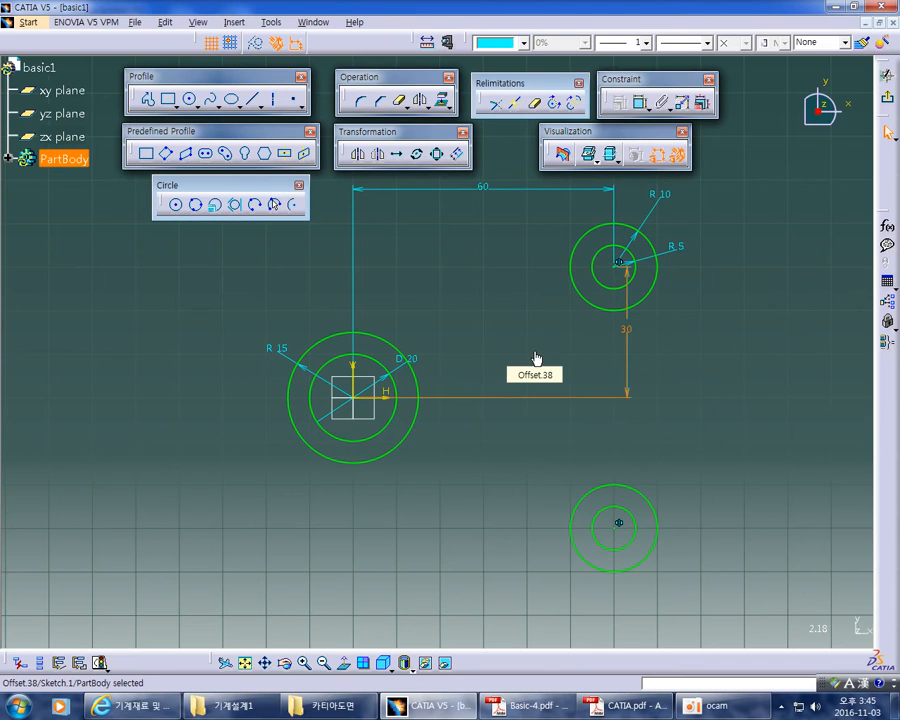
pyautogui.doubleClick(626, 328)
pyautogui.write('20')
pyautogui.press('Return')
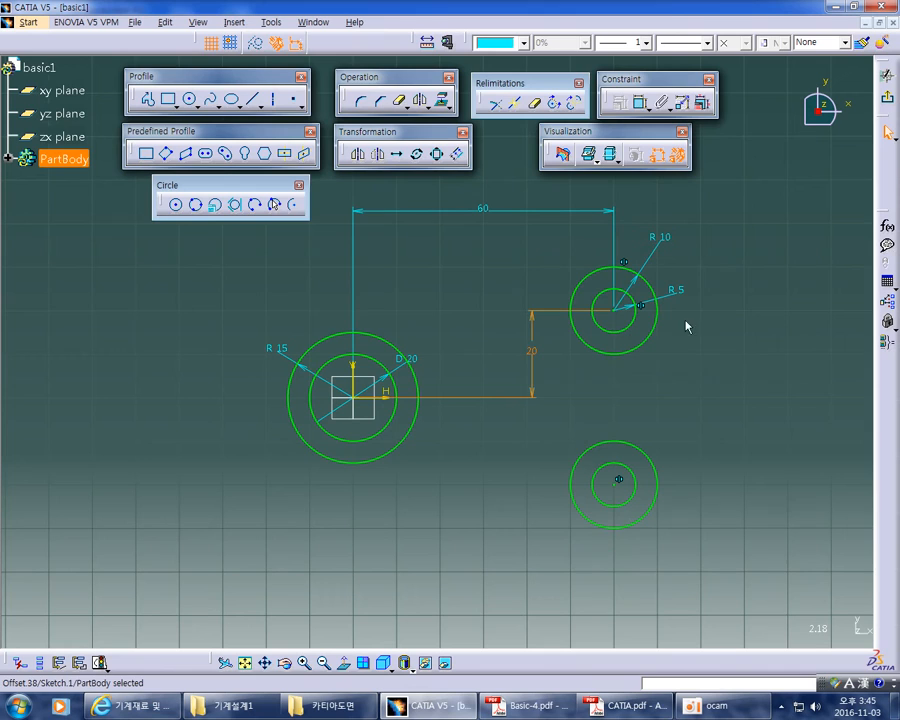
# Try the upper inner circle's radius at 20 mm and set it back to 5 mm
pyautogui.doubleClick(677, 292)
pyautogui.write('20mm')
pyautogui.press('Return')
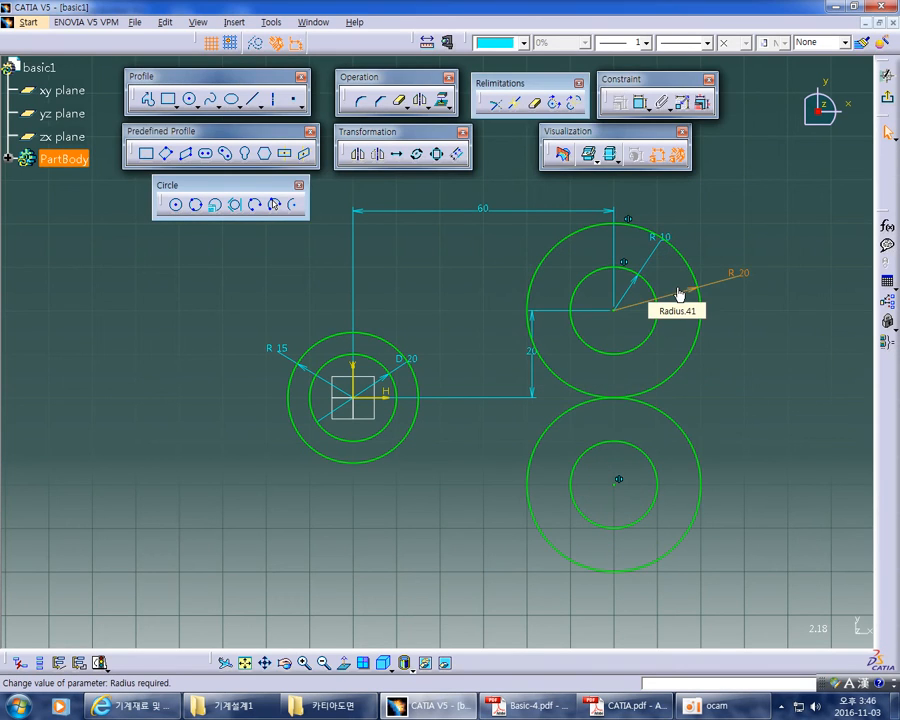
pyautogui.doubleClick(677, 292)
pyautogui.write('1')
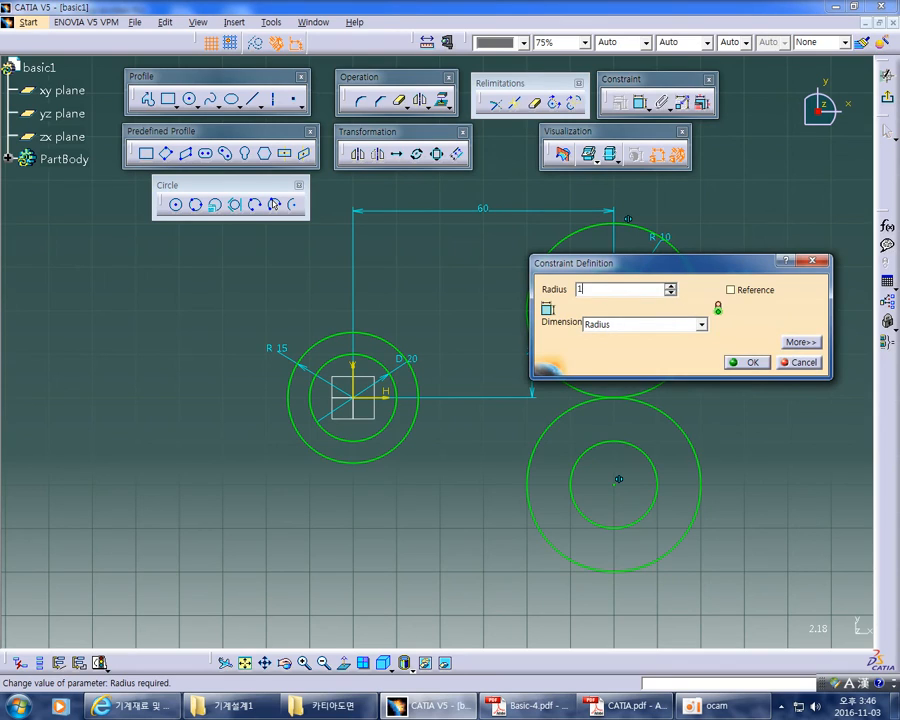
pyautogui.press('BackSpace')
pyautogui.write('5')
pyautogui.press('Return')
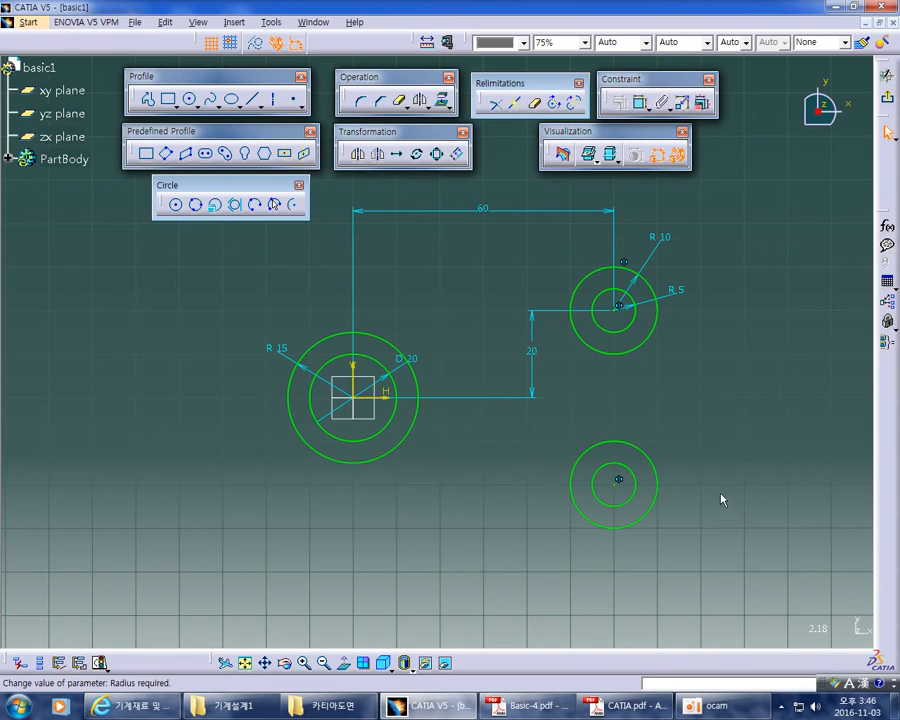
# Close the floating Circle toolbar
pyautogui.moveTo(713, 466); pyautogui.dragTo(710, 452, button='middle')
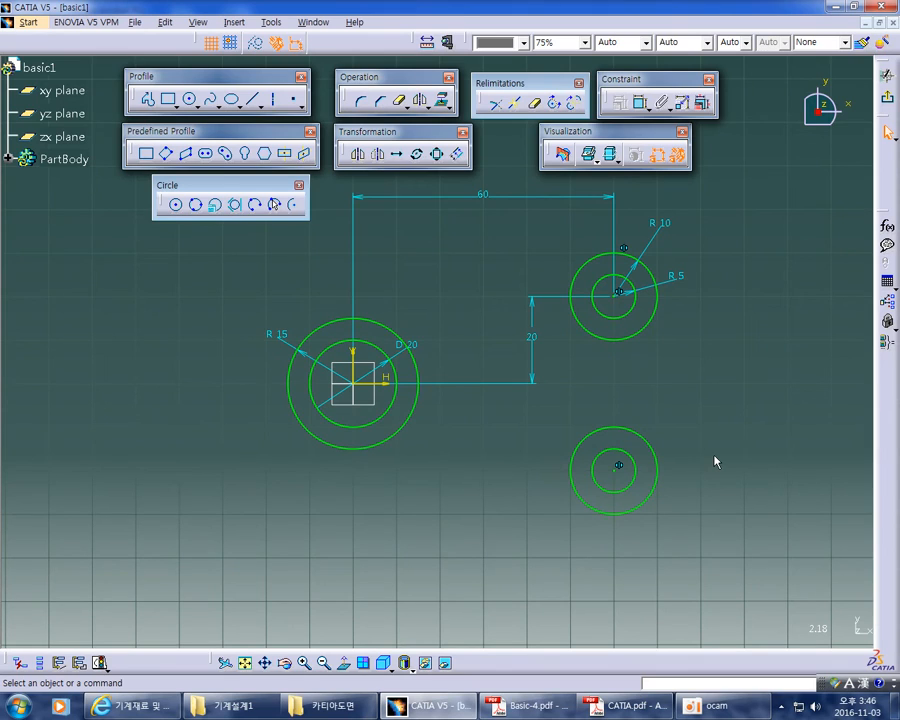
pyautogui.click(298, 186)
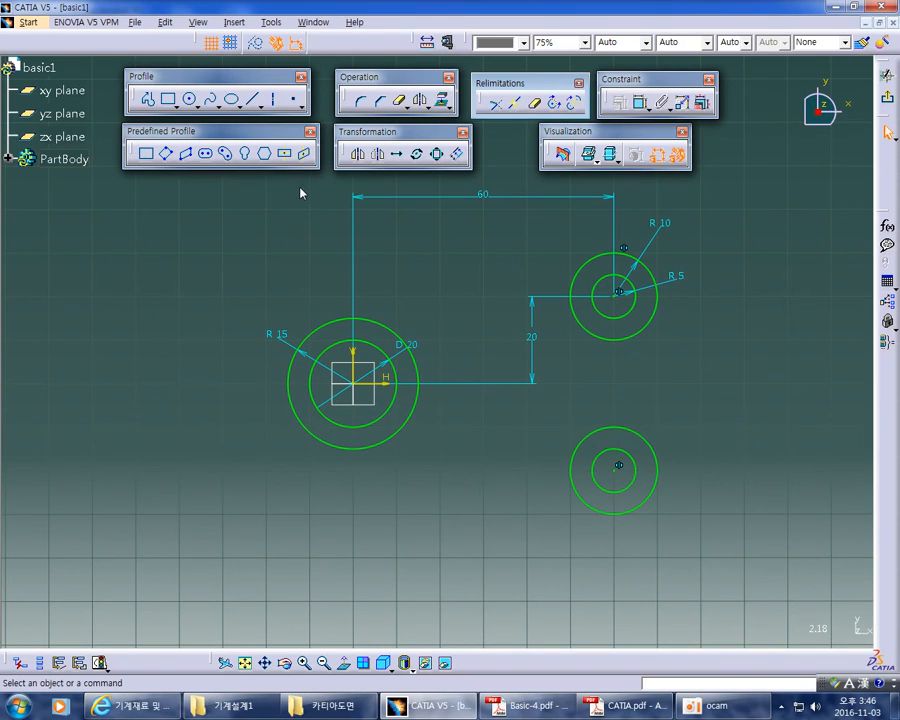
# Try a freehand slanted line in the empty area beyond the R15 circle and delete it
pyautogui.click(250, 108)
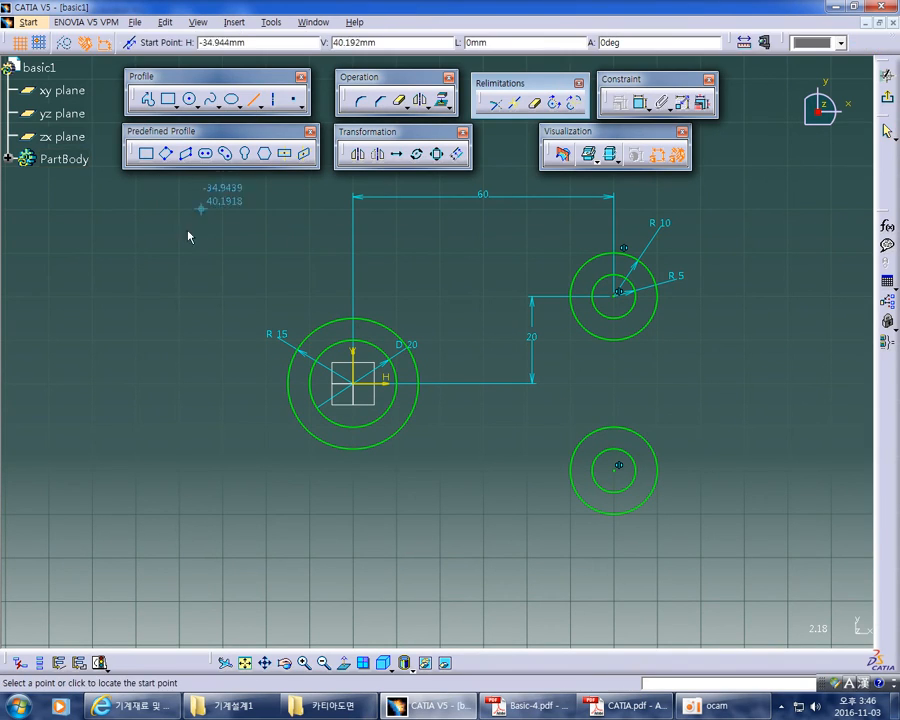
pyautogui.click(120, 295)
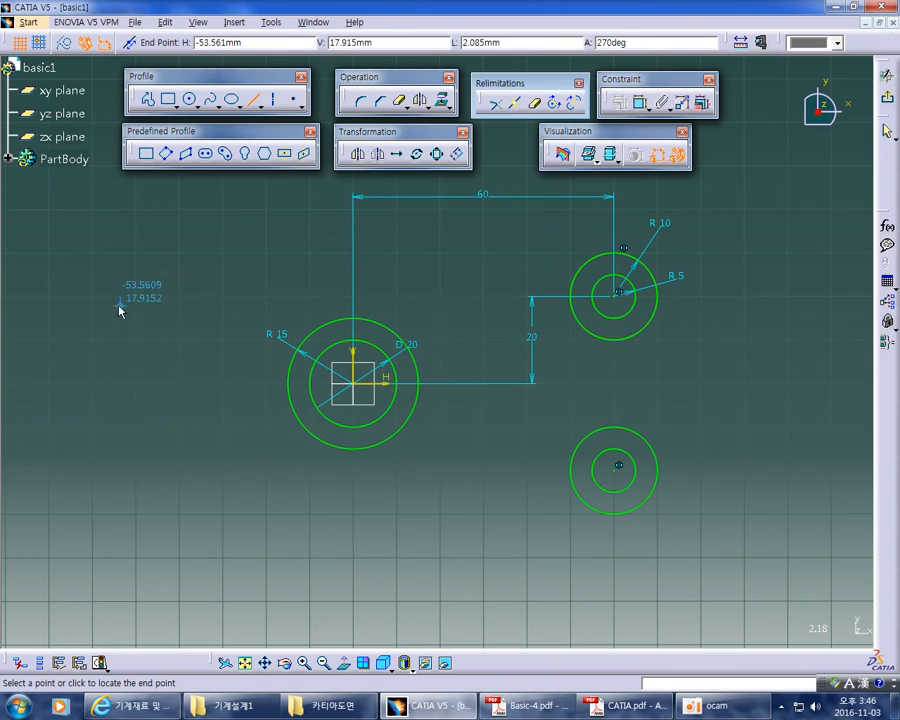
pyautogui.click(237, 235)
pyautogui.click(226, 284)
pyautogui.click(207, 243)
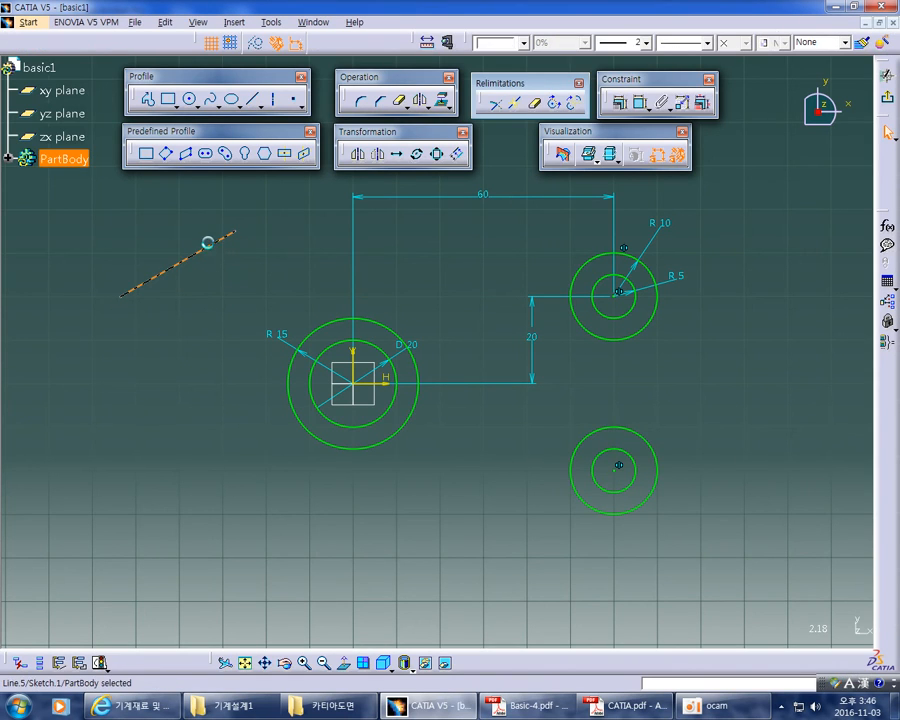
pyautogui.press('Delete')
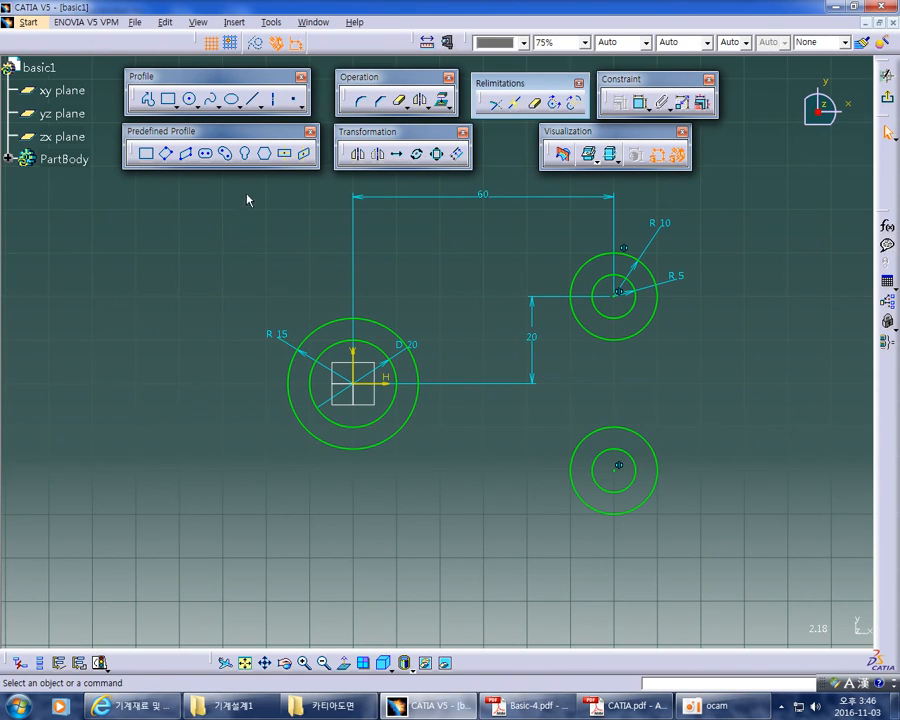
# Detach the set of line tools as a floating Line toolbar below the predefined profile tools
pyautogui.click(258, 106)
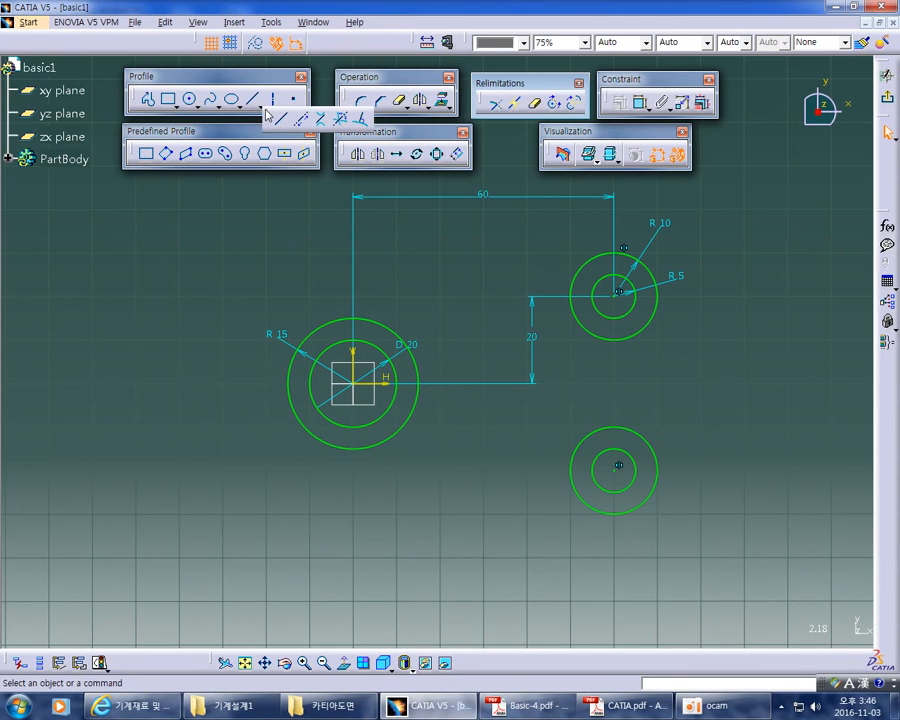
pyautogui.moveTo(266, 115)
pyautogui.mouseDown()
pyautogui.moveTo(227, 208)
pyautogui.moveTo(206, 197)
pyautogui.mouseUp()
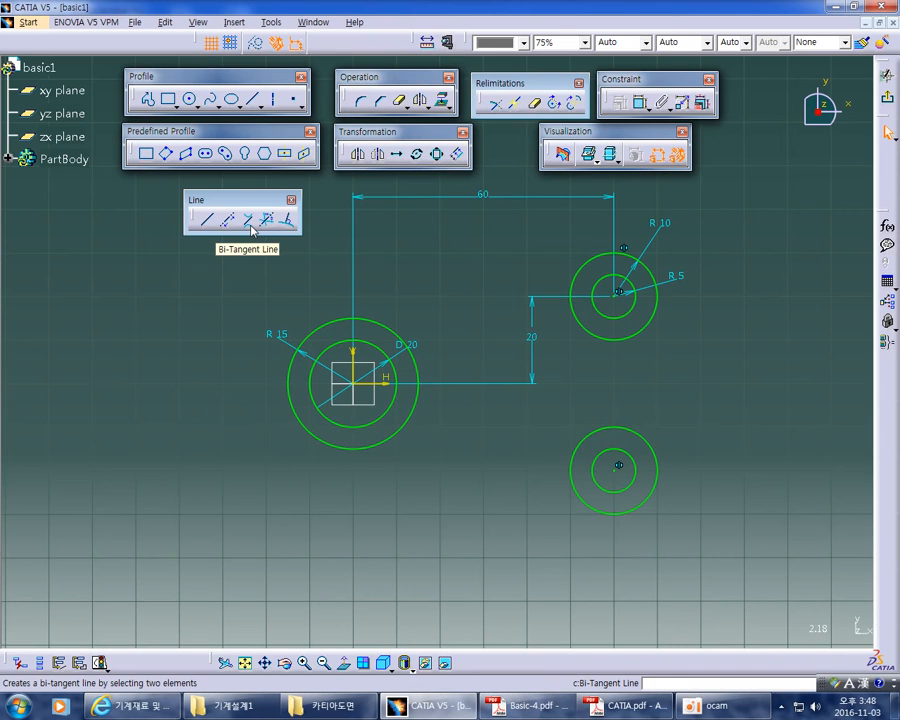
# Switch to Basic-4.pdf in Acrobat, try a pencil line along figure 2's upper tangent edge, and undo it along with the earlier circle marks
pyautogui.hotkey('alt', 'Tab')
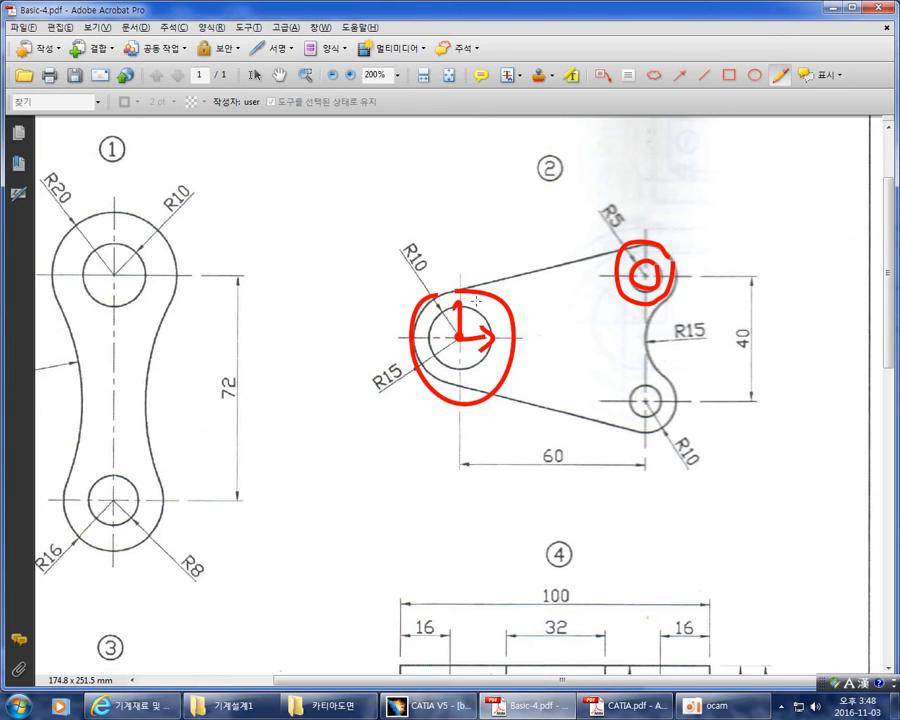
pyautogui.moveTo(390, 310); pyautogui.dragTo(717, 215)
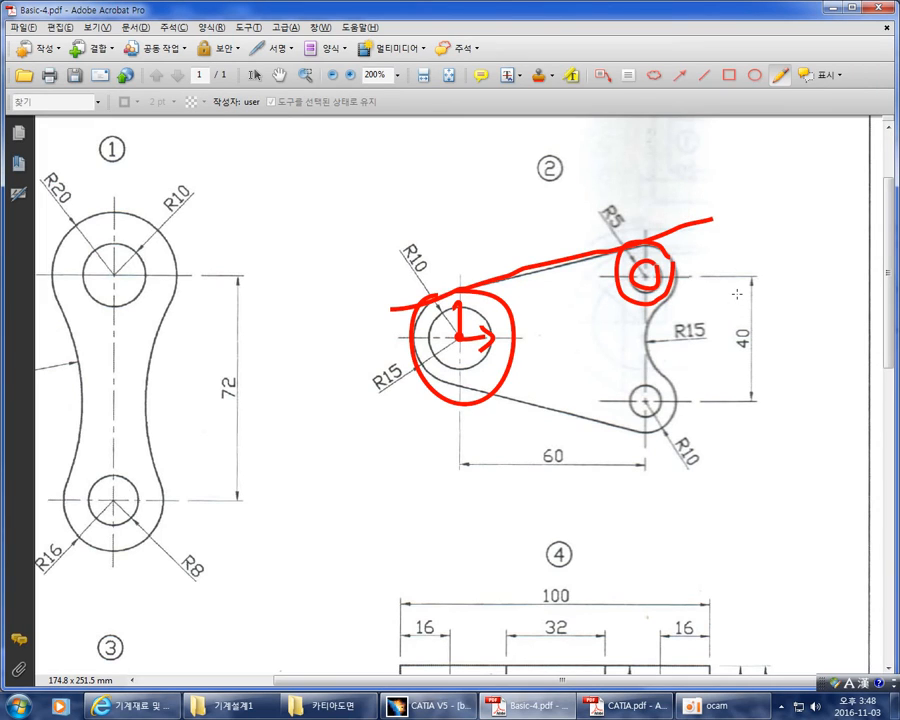
pyautogui.hotkey('ctrl', 'z')
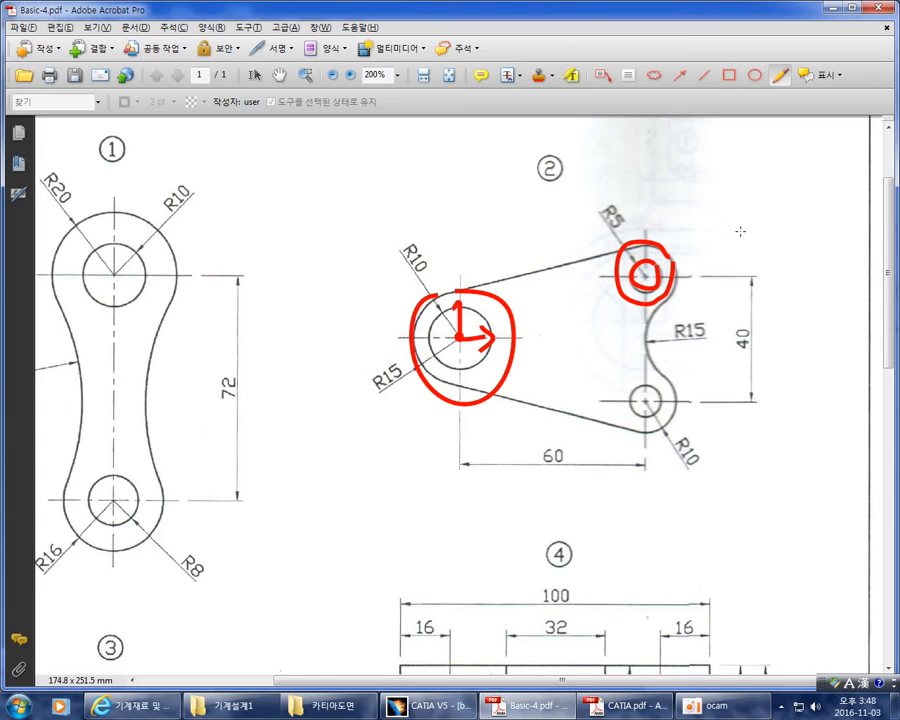
pyautogui.hotkey('ctrl', 'z')
pyautogui.hotkey('ctrl', 'z')
pyautogui.hotkey('ctrl', 'z')
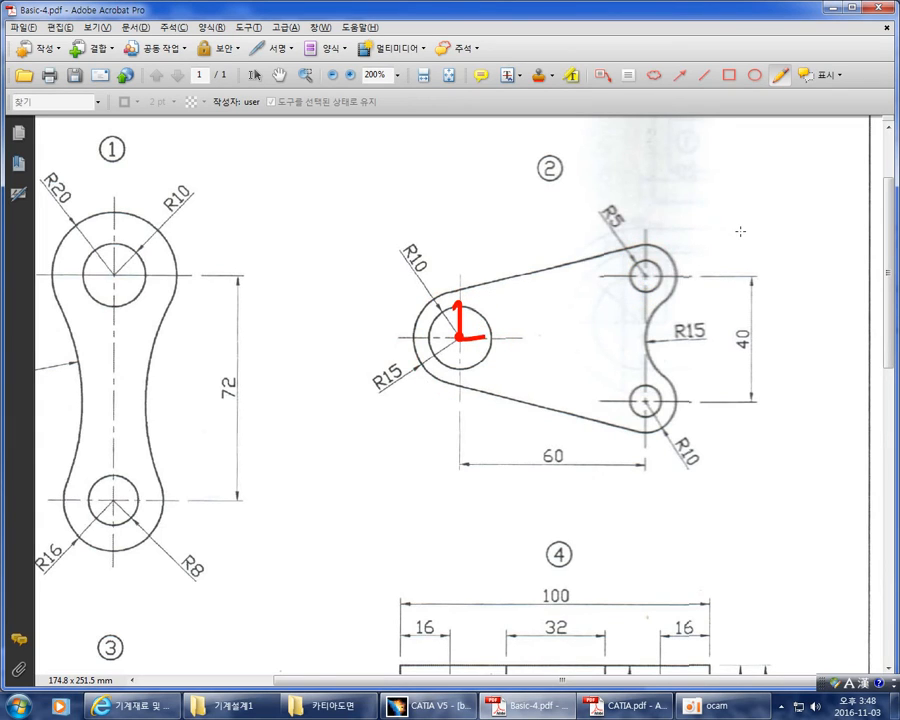
# Mark short tangent strokes at figure 2's R15 and upper R10 arcs, tracing the R10 arc in red pencil
pyautogui.moveTo(427, 305)
pyautogui.mouseDown()
pyautogui.moveTo(452, 297)
pyautogui.moveTo(470, 309)
pyautogui.moveTo(492, 272)
pyautogui.mouseUp()
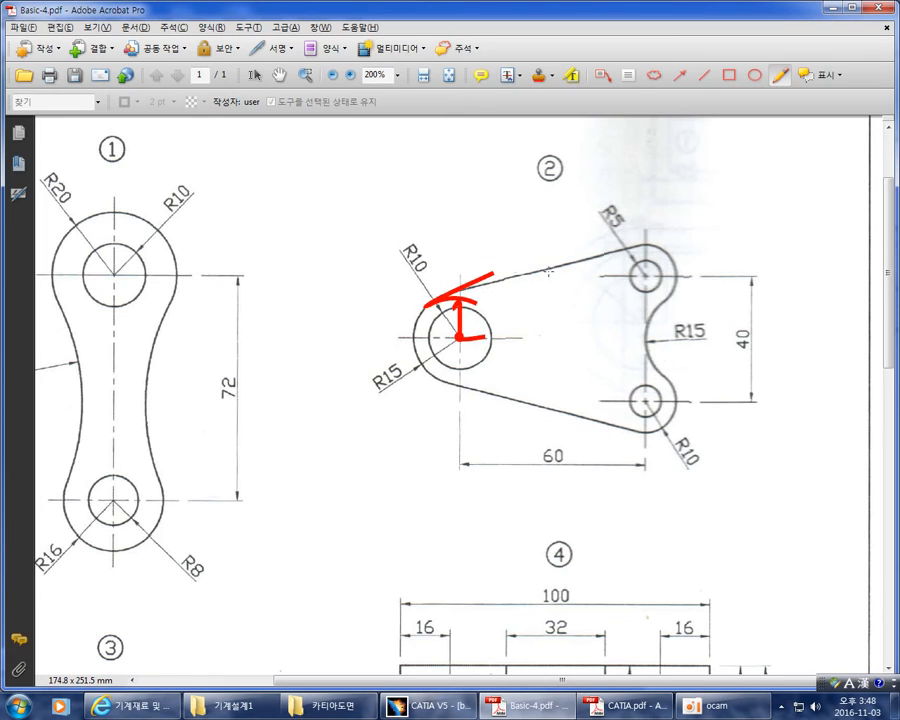
pyautogui.moveTo(640, 254)
pyautogui.mouseDown()
pyautogui.moveTo(672, 265)
pyautogui.moveTo(648, 300)
pyautogui.mouseUp()
pyautogui.moveTo(590, 256); pyautogui.dragTo(673, 238)
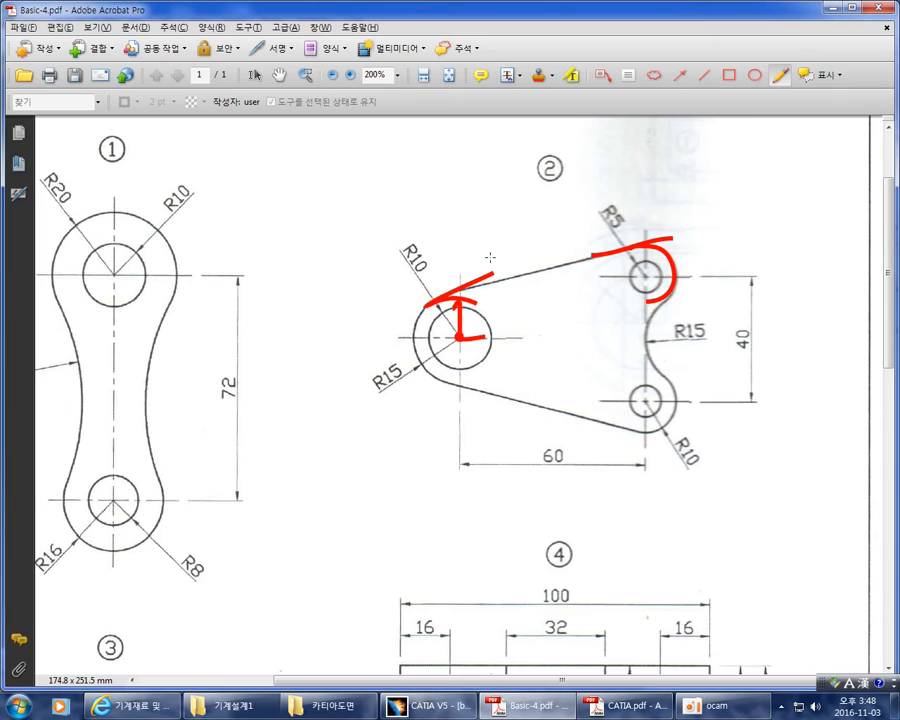
# Mark both tangent points of the upper slanted line in figure 2 with freehand pencil strokes
pyautogui.moveTo(432, 267)
pyautogui.mouseDown()
pyautogui.moveTo(446, 296)
pyautogui.moveTo(460, 275)
pyautogui.mouseUp()
pyautogui.moveTo(638, 212)
pyautogui.mouseDown()
pyautogui.moveTo(634, 229)
pyautogui.moveTo(649, 240)
pyautogui.moveTo(650, 227)
pyautogui.mouseUp()
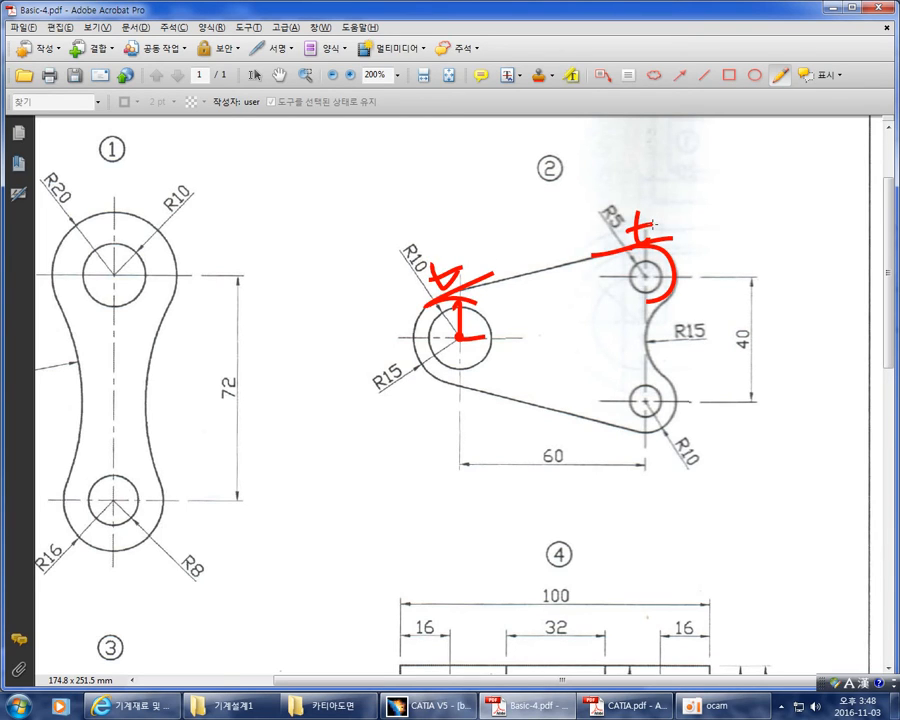
# Switch to CATIA and draw a bi-tangent line across the tops of the R15 circle and the upper R10 circle
pyautogui.hotkey('alt', 'Tab')
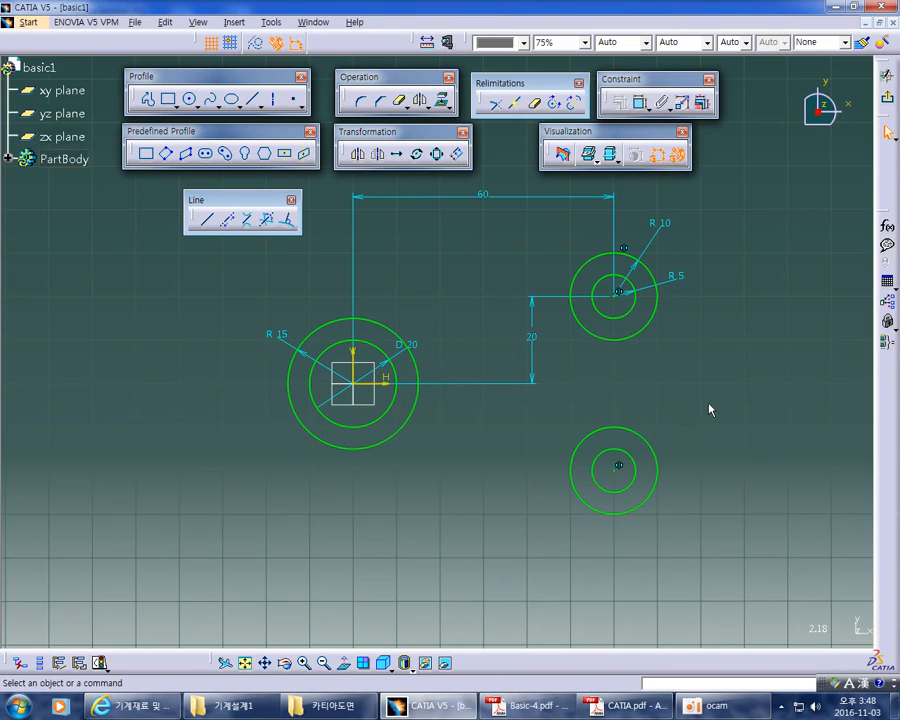
pyautogui.click(248, 226)
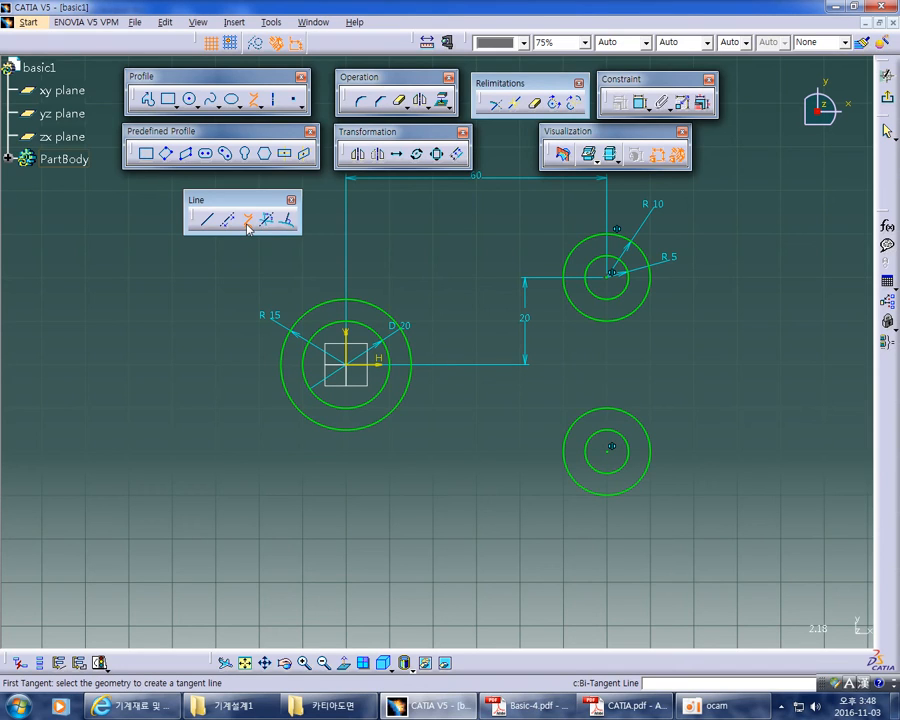
pyautogui.click(331, 308)
pyautogui.moveTo(436, 285); pyautogui.dragTo(401, 324, button='middle')
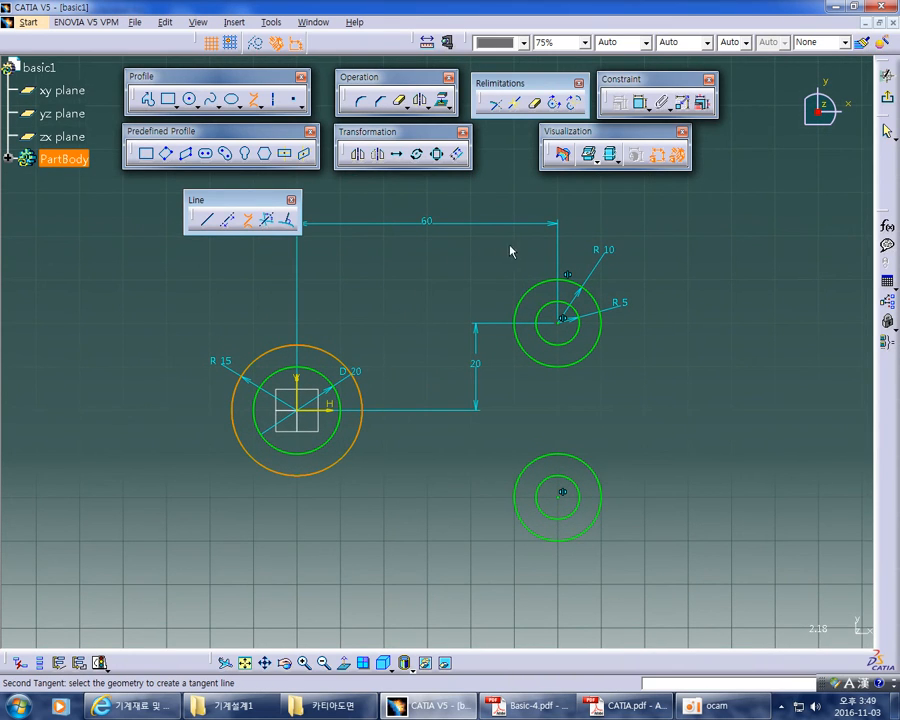
pyautogui.click(551, 288)
pyautogui.moveTo(488, 357); pyautogui.dragTo(507, 335, button='middle')
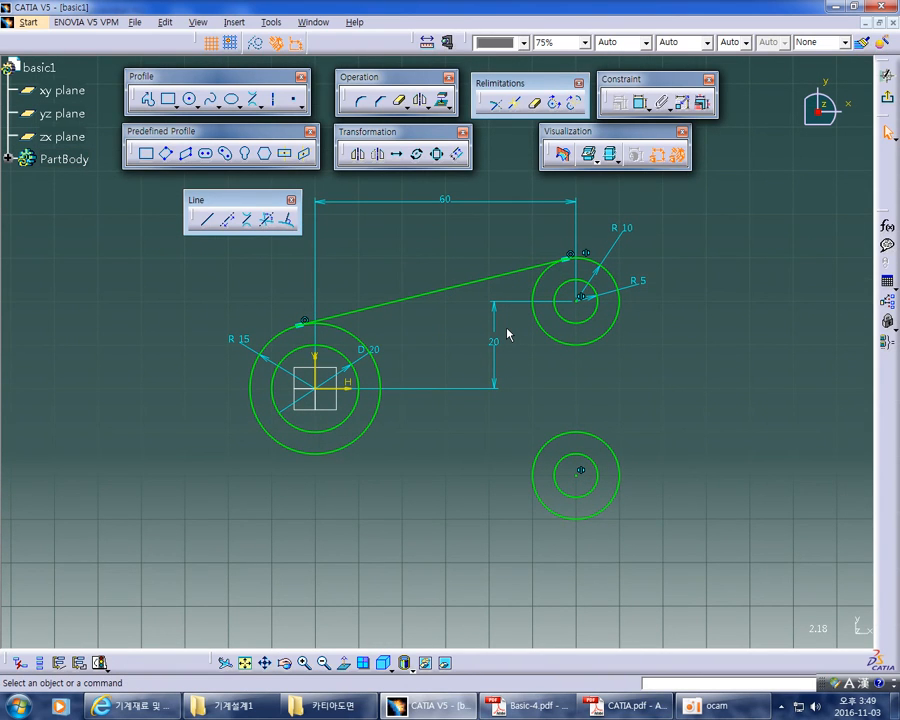
# Sketch a free line sloping down below the R15 circle and the lower pair of concentric circles
pyautogui.moveTo(508, 335); pyautogui.dragTo(508, 207, button='middle')
pyautogui.moveTo(478, 362); pyautogui.dragTo(493, 326, button='middle')
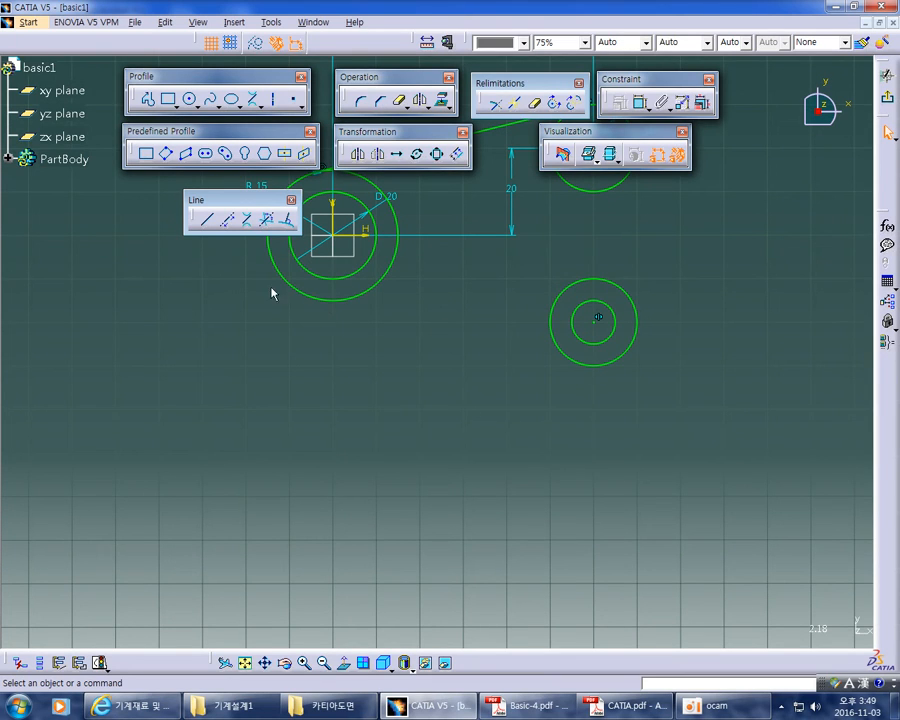
pyautogui.click(207, 219)
pyautogui.click(239, 349)
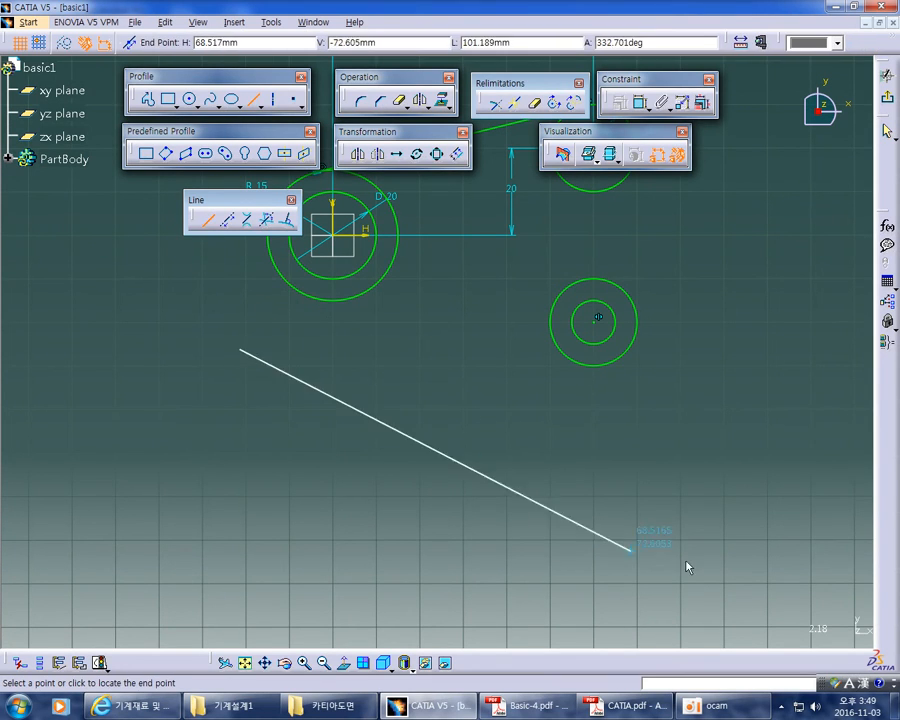
pyautogui.click(733, 527)
pyautogui.click(593, 556)
# Constrain the sloping line to be tangent to the R15 circle
pyautogui.click(295, 369)
pyautogui.keyDown('ctrl'); pyautogui.click(321, 301); pyautogui.keyUp('ctrl')
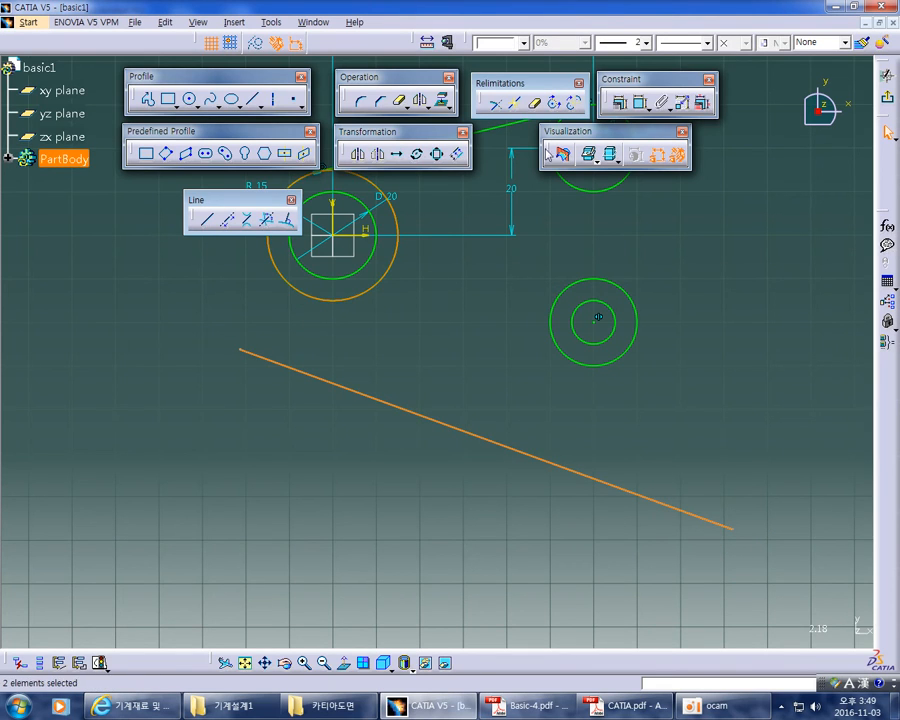
pyautogui.click(619, 102)
pyautogui.click(705, 237)
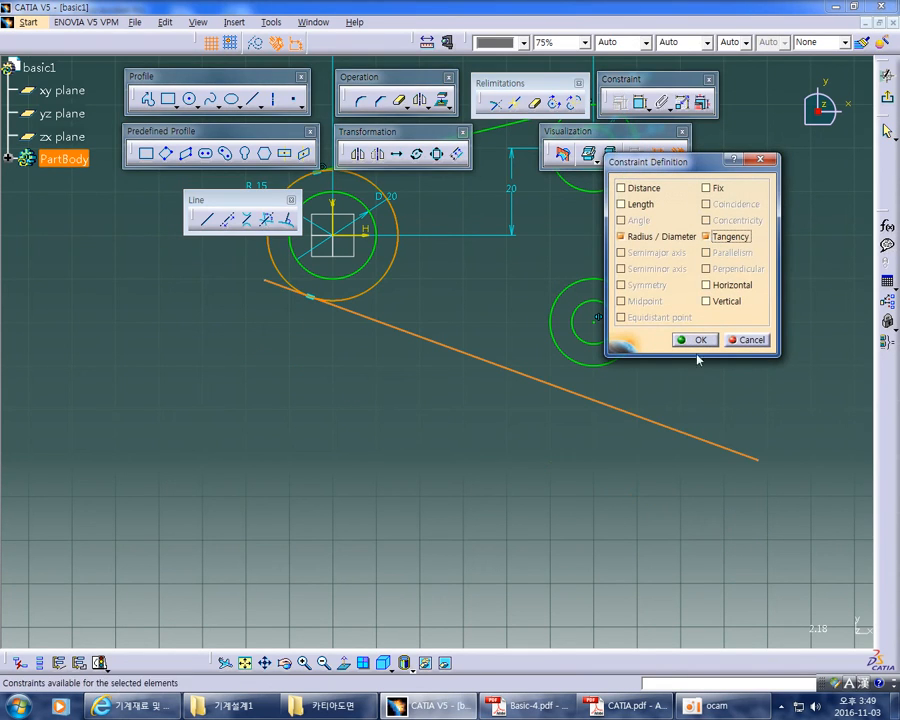
pyautogui.click(697, 337)
# Constrain the same sloping line to be tangent to the outer circle of the lower pair
pyautogui.click(596, 402)
pyautogui.keyDown('ctrl'); pyautogui.click(596, 279); pyautogui.keyUp('ctrl')
pyautogui.click(619, 102)
pyautogui.click(706, 237)
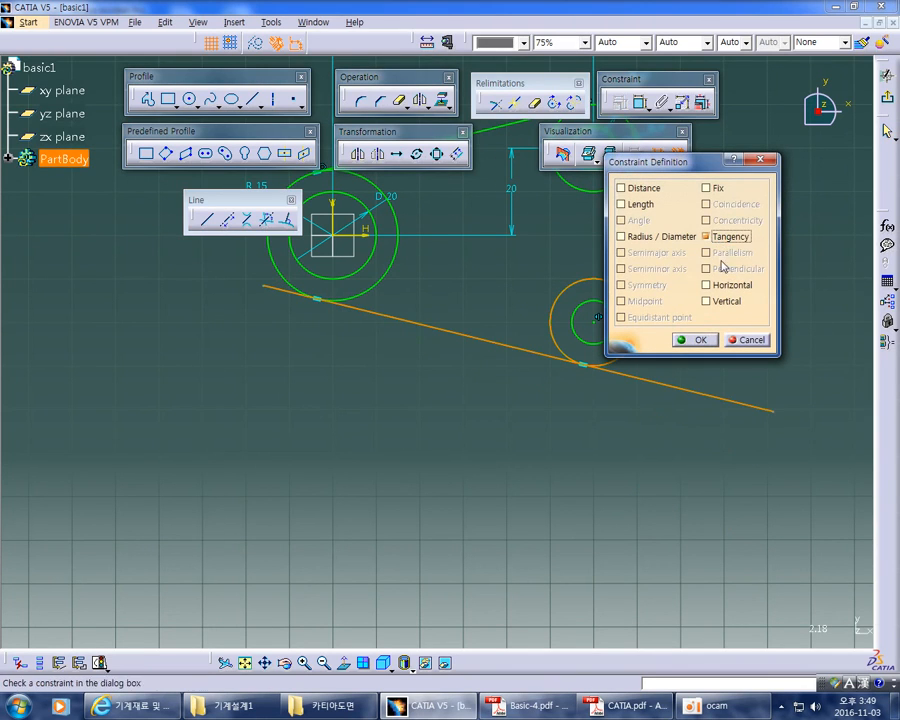
pyautogui.click(698, 344)
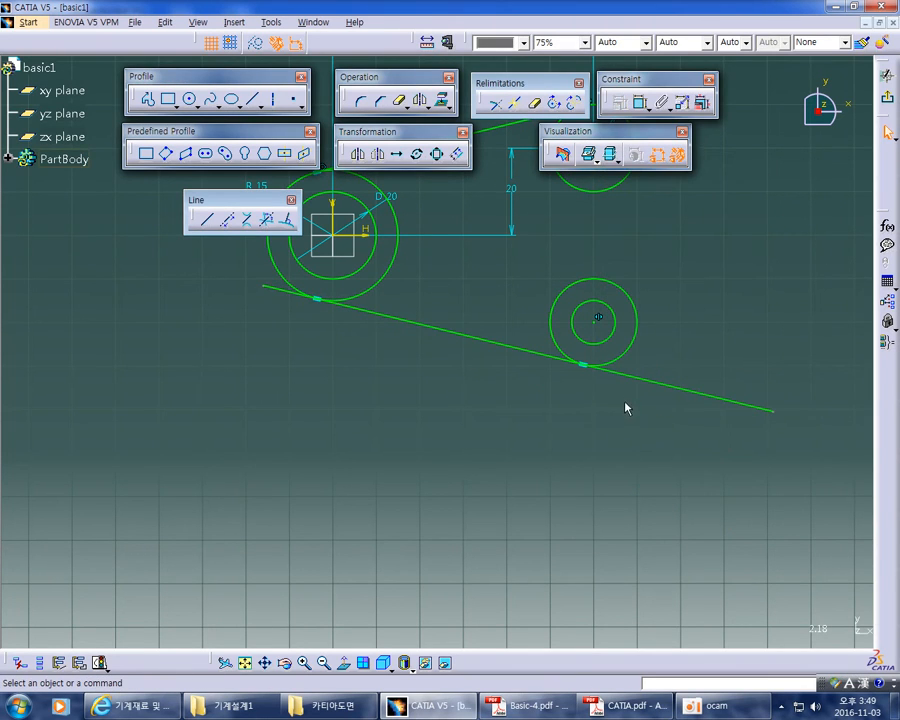
# Undo the two tangency constraints and delete the sloping line
pyautogui.hotkey('ctrl', 'z')
pyautogui.hotkey('ctrl', 'z')
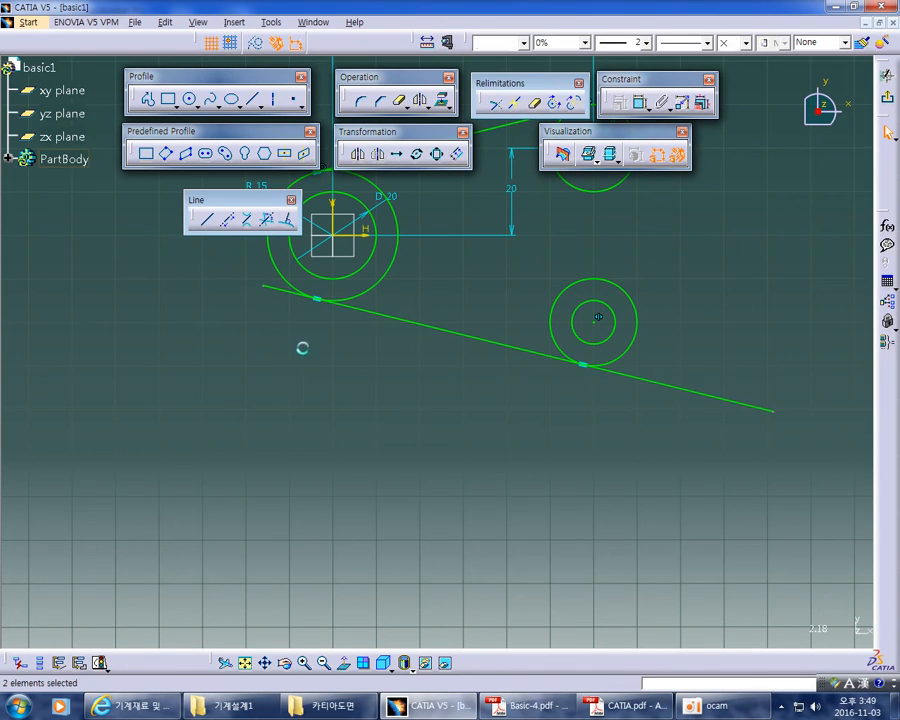
pyautogui.click(437, 371)
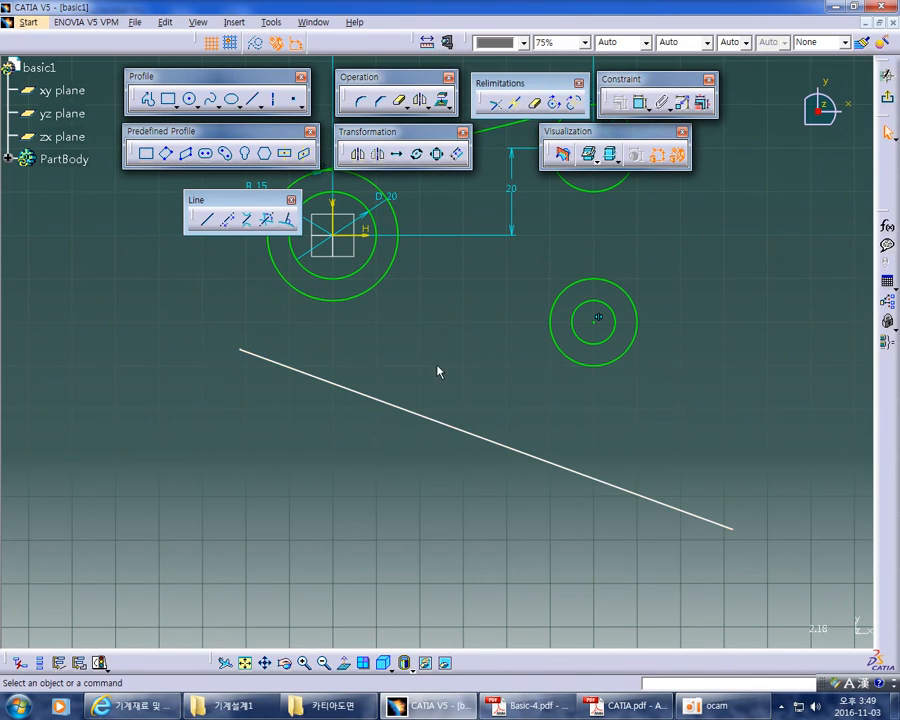
pyautogui.click(459, 426)
pyautogui.press('Delete')
# Draw a bi-tangent line along the undersides of the R15 circle and the outer circle of the lower pair
pyautogui.moveTo(483, 348); pyautogui.dragTo(510, 502, button='middle')
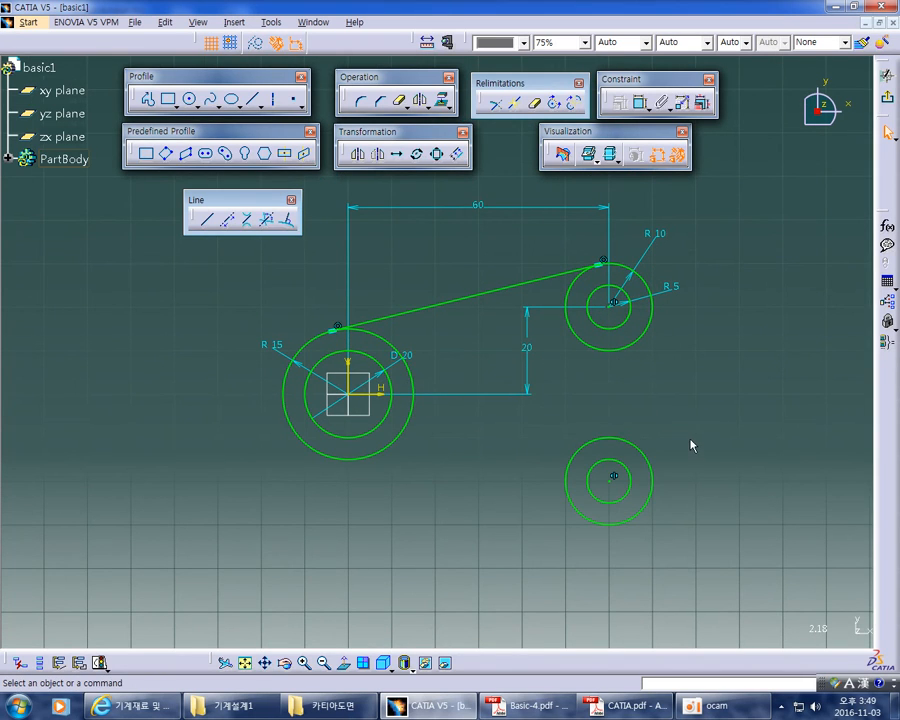
pyautogui.moveTo(693, 446); pyautogui.dragTo(693, 384, button='middle')
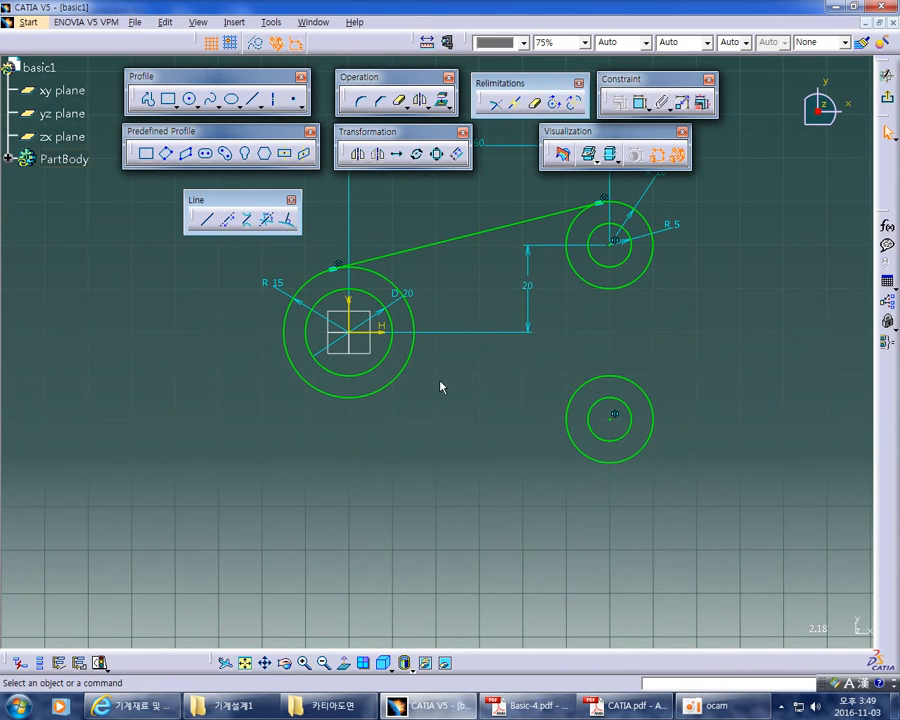
pyautogui.click(248, 222)
pyautogui.click(248, 222)
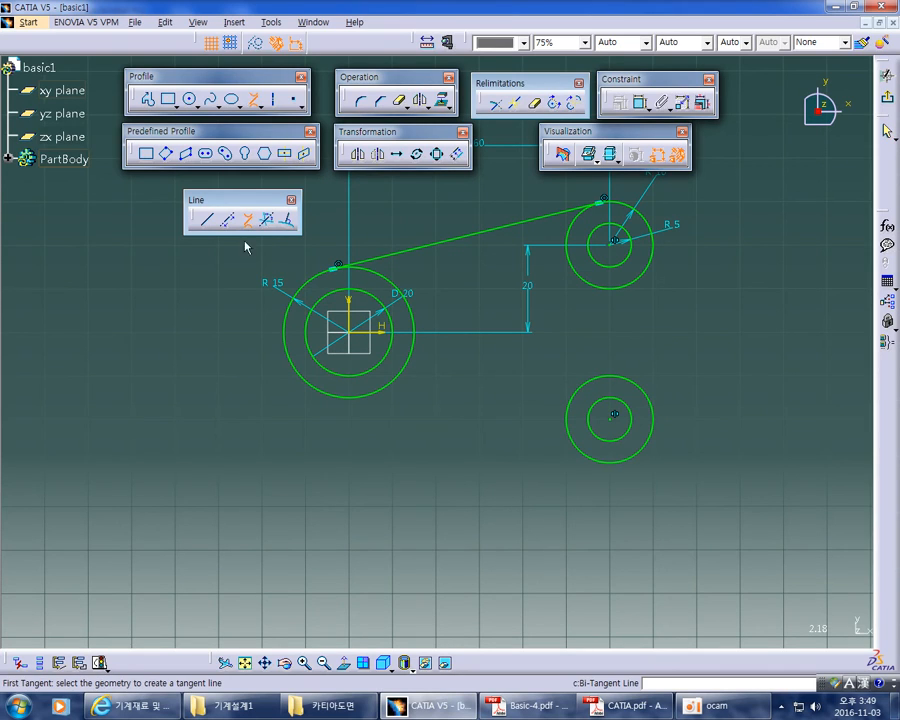
pyautogui.click(342, 400)
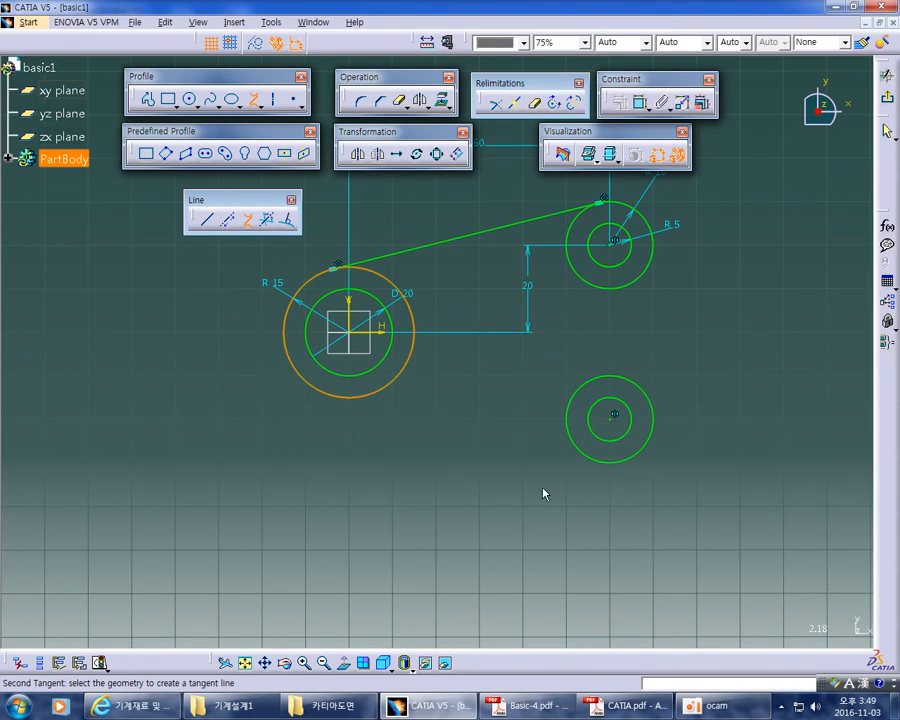
pyautogui.click(613, 464)
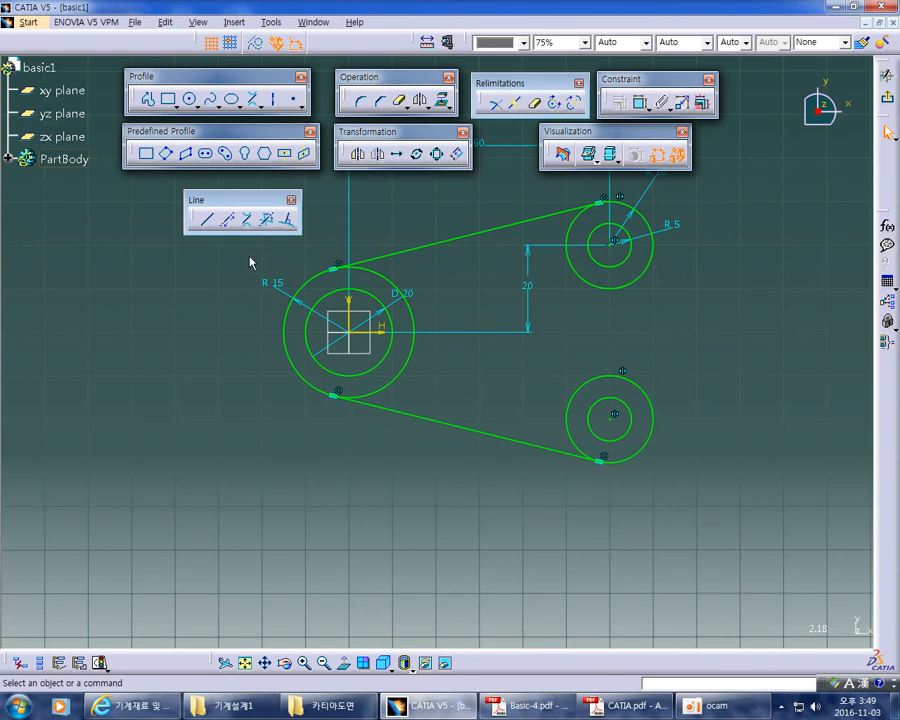
# Try two crossing bi-tangent lines from the R15 circle to the upper and lower outer circles, and undo both
pyautogui.click(247, 219)
pyautogui.click(396, 378)
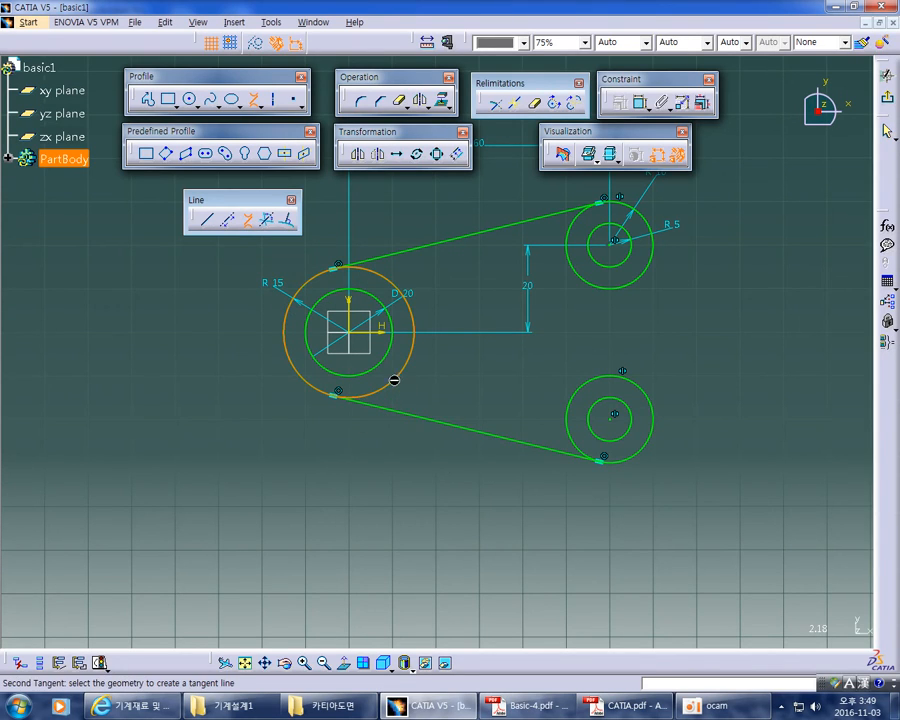
pyautogui.click(580, 239)
pyautogui.click(247, 219)
pyautogui.click(374, 268)
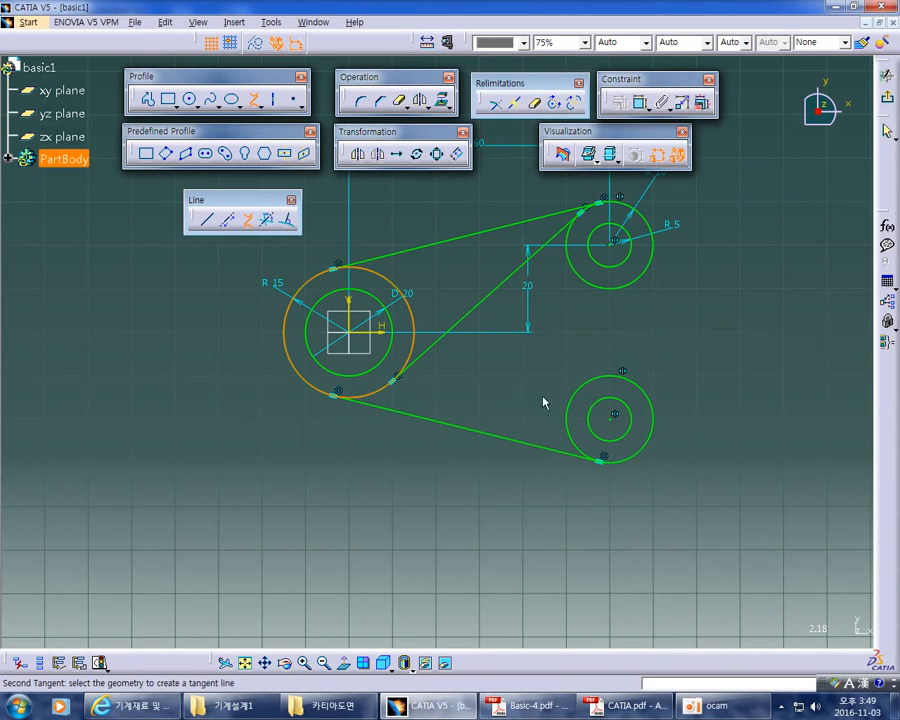
pyautogui.click(566, 440)
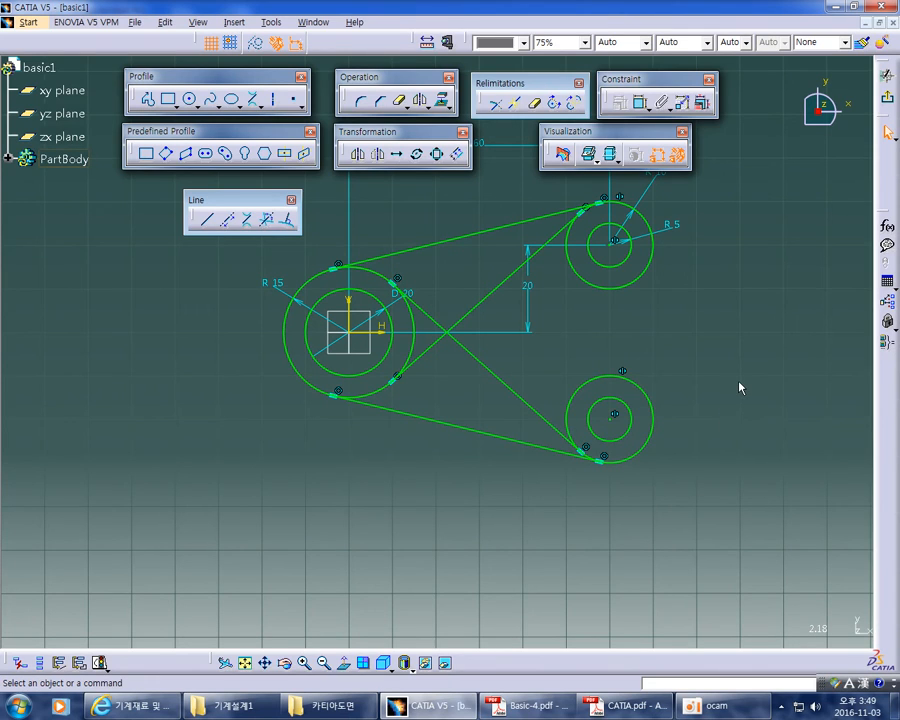
pyautogui.hotkey('ctrl', 'z')
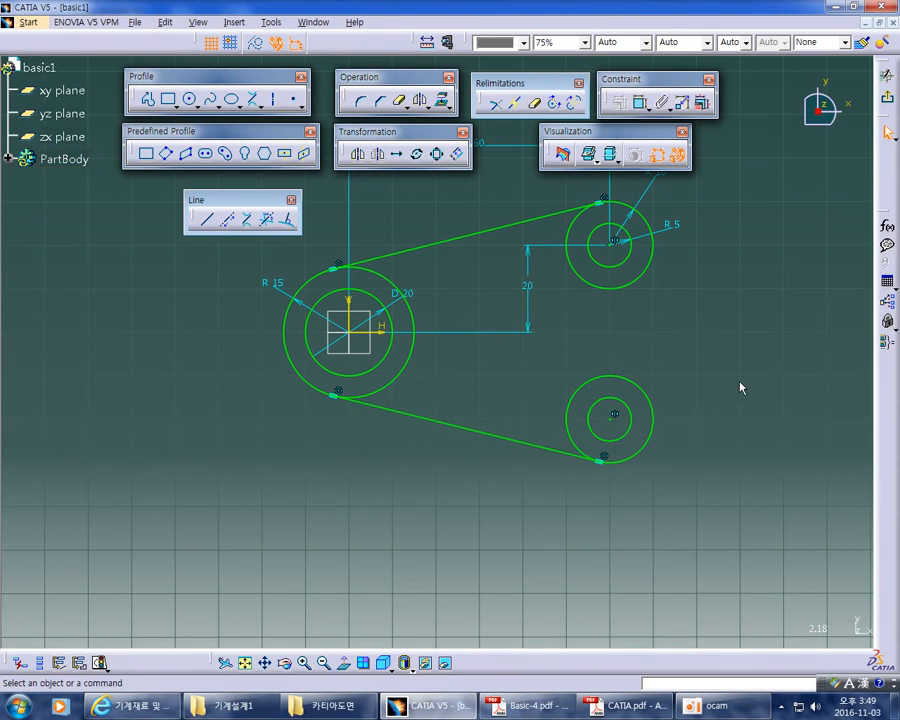
# Switch to the Basic-4.pdf drawing in Acrobat and undo the red pencil marks around figure 2's upper tangent line
pyautogui.moveTo(740, 386); pyautogui.dragTo(681, 414, button='middle')
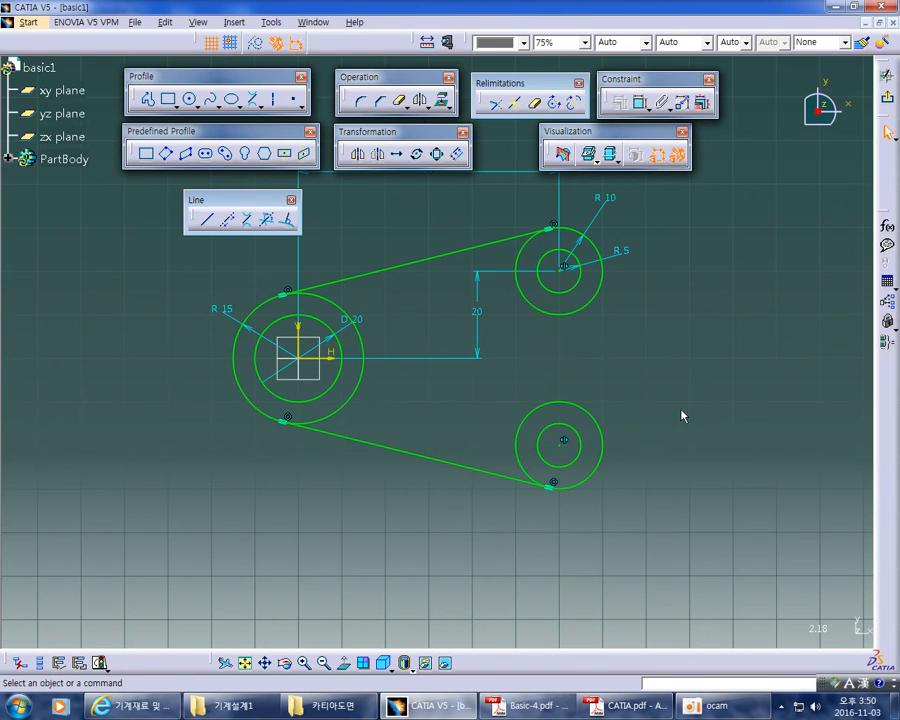
pyautogui.hotkey('alt', 'Tab')
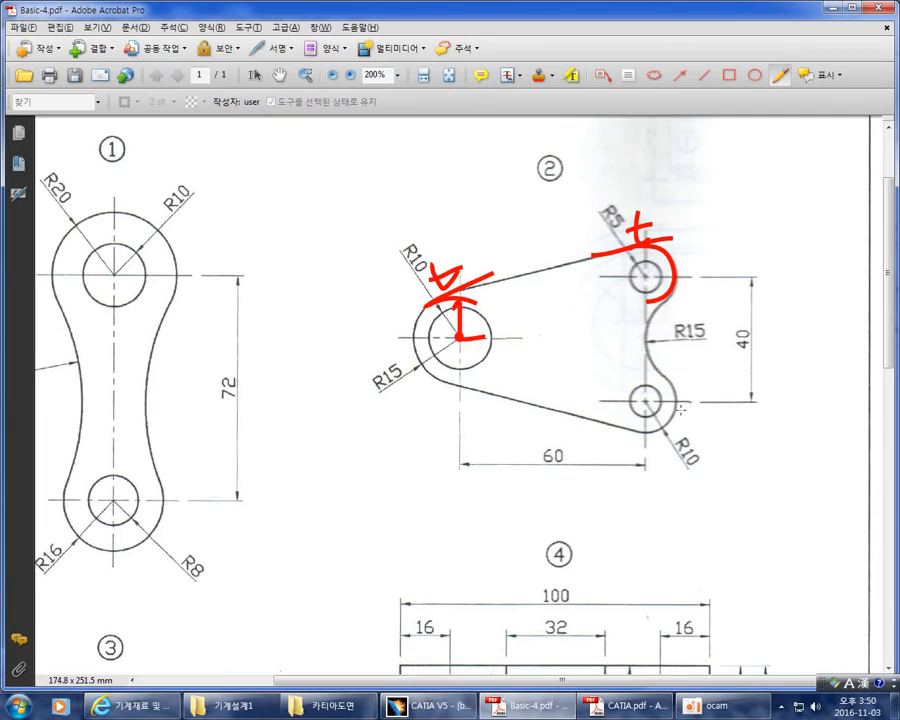
pyautogui.moveTo(686, 300)
pyautogui.mouseDown()
pyautogui.moveTo(647, 324)
pyautogui.moveTo(675, 382)
pyautogui.moveTo(691, 379)
pyautogui.mouseUp()
pyautogui.hotkey('ctrl', 'z')
pyautogui.hotkey('ctrl', 'z')
pyautogui.hotkey('ctrl', 'z')
pyautogui.hotkey('ctrl', 'z')
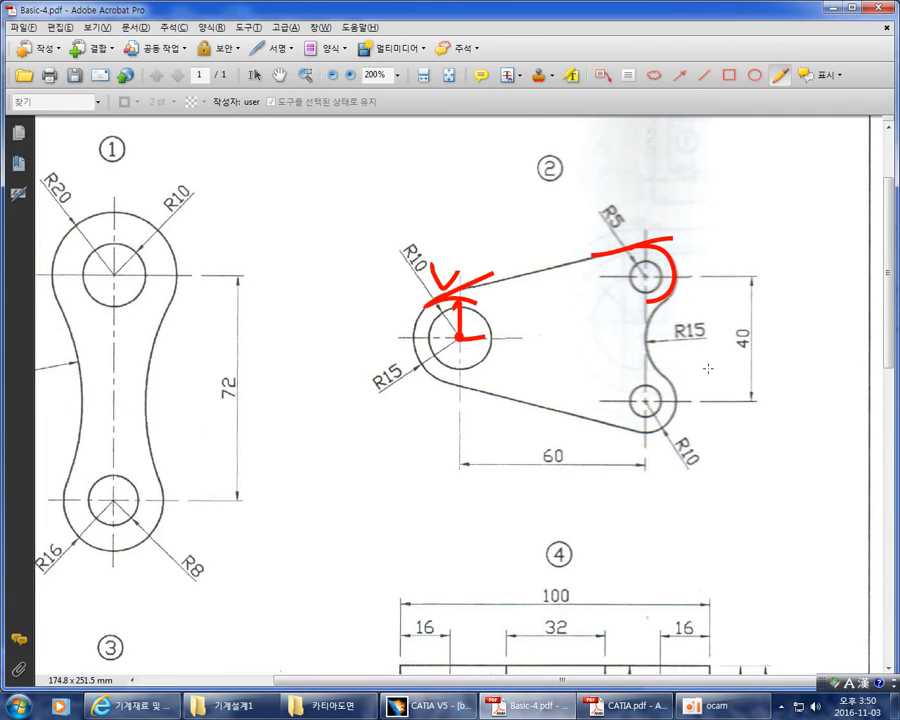
pyautogui.hotkey('ctrl', 'z')
pyautogui.hotkey('ctrl', 'z')
pyautogui.hotkey('ctrl', 'z')
pyautogui.hotkey('ctrl', 'z')
# Circle figure 2's concave R15 dimension and draw a question mark beside it, and undo these marks
pyautogui.keyDown('ctrl'); pyautogui.scroll(2, 708, 369); pyautogui.keyUp('ctrl')
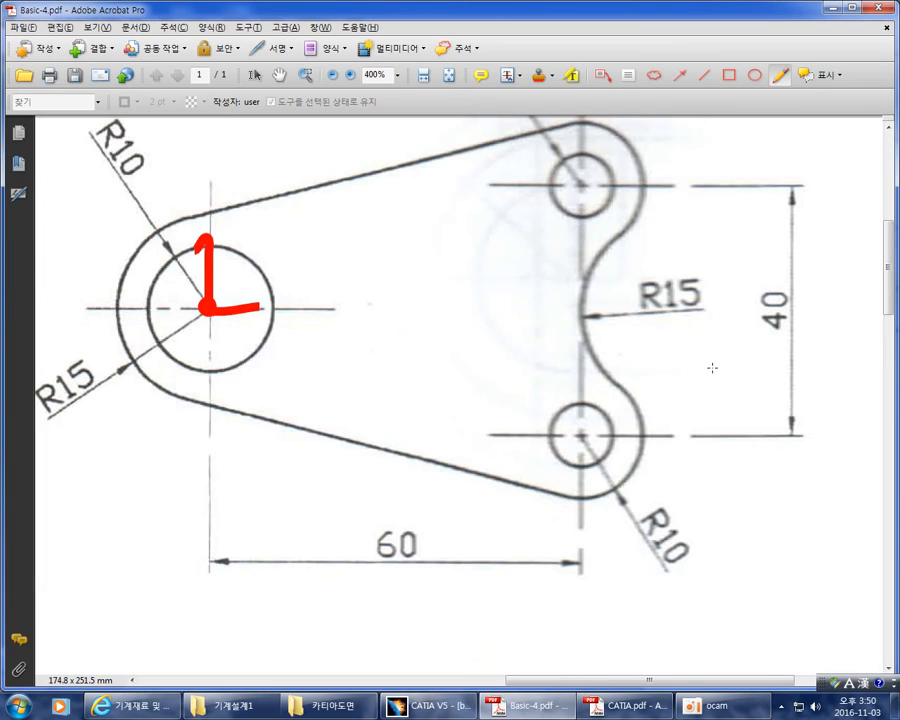
pyautogui.moveTo(713, 310)
pyautogui.mouseDown()
pyautogui.moveTo(640, 314)
pyautogui.moveTo(703, 302)
pyautogui.moveTo(703, 316)
pyautogui.mouseUp()
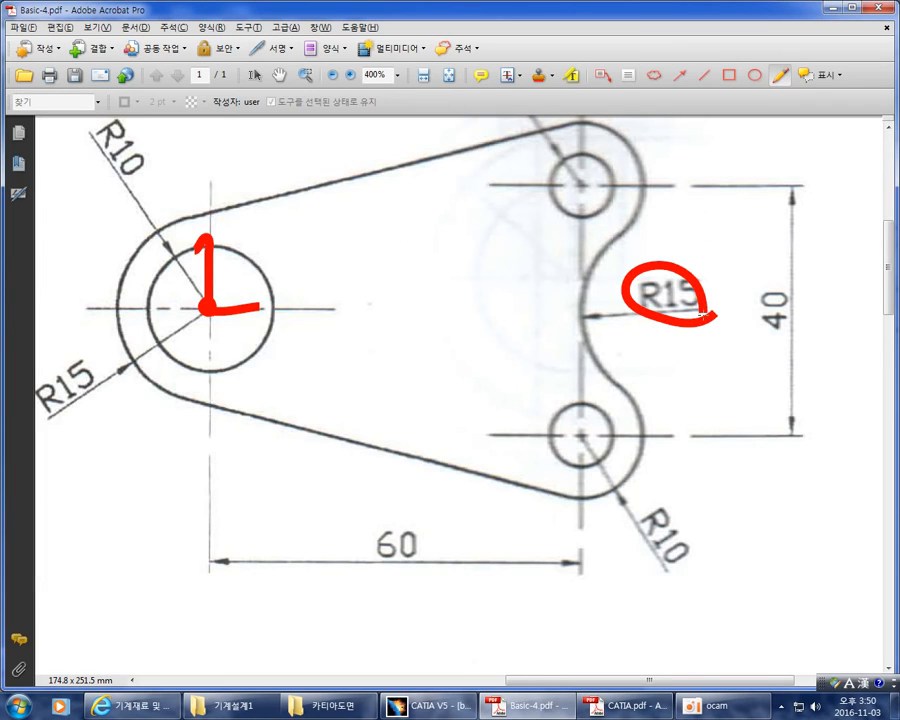
pyautogui.moveTo(730, 270)
pyautogui.mouseDown()
pyautogui.moveTo(751, 266)
pyautogui.moveTo(737, 331)
pyautogui.mouseUp()
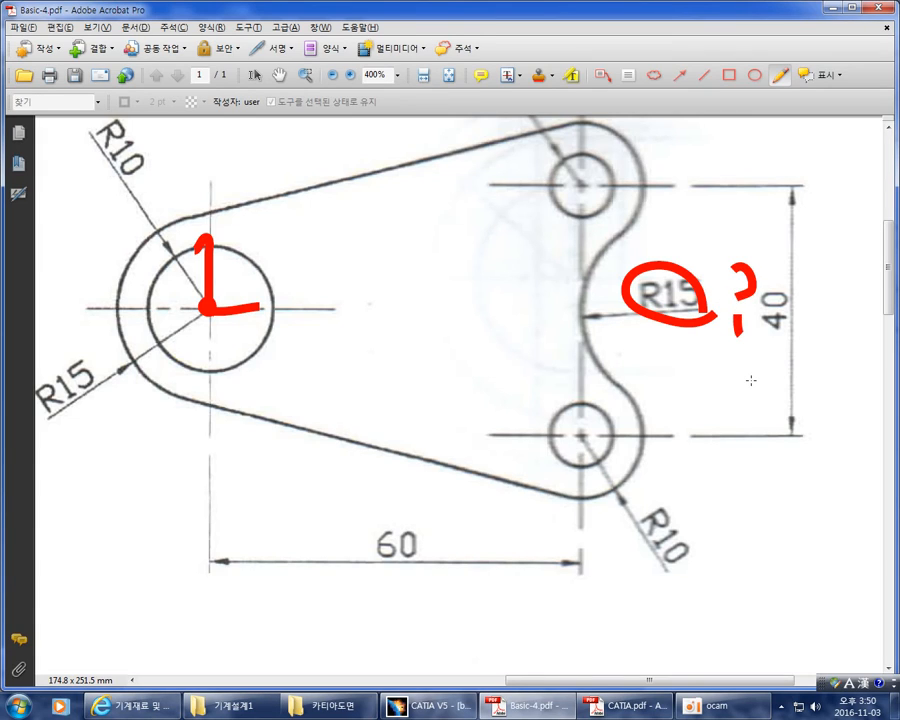
pyautogui.hotkey('ctrl', 'z')
pyautogui.hotkey('ctrl', 'z')
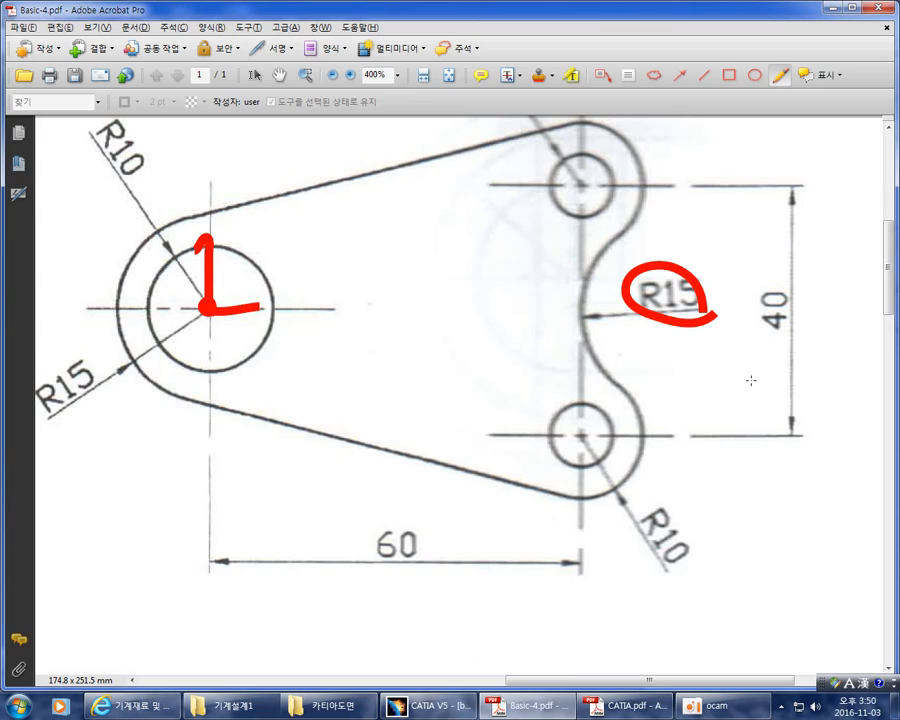
pyautogui.hotkey('ctrl', 'z')
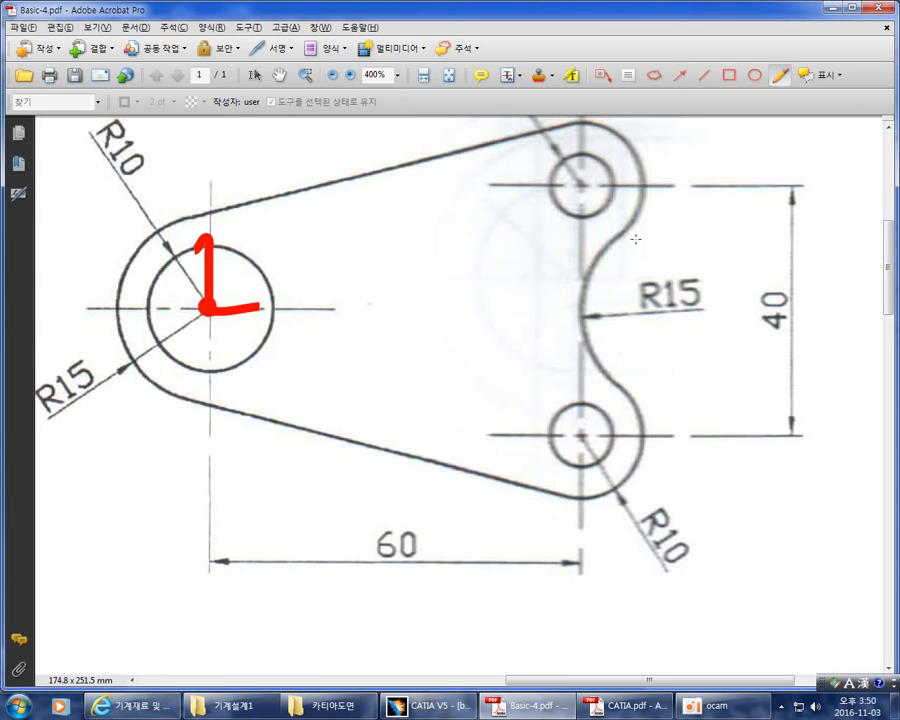
# Mark where the concave R15 arc meets the upper and lower R10 arcs tangentially with freehand strokes
pyautogui.moveTo(634, 231); pyautogui.dragTo(620, 243)
pyautogui.moveTo(642, 188)
pyautogui.mouseDown()
pyautogui.moveTo(636, 208)
pyautogui.moveTo(598, 243)
pyautogui.moveTo(679, 229)
pyautogui.mouseUp()
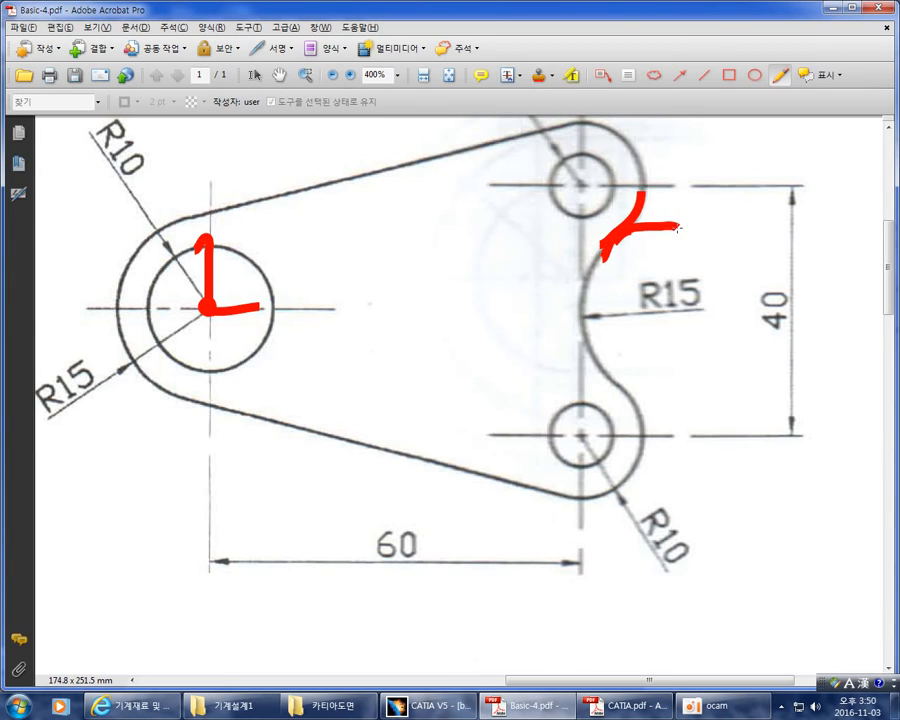
pyautogui.moveTo(600, 357)
pyautogui.mouseDown()
pyautogui.moveTo(636, 382)
pyautogui.moveTo(646, 436)
pyautogui.mouseUp()
pyautogui.moveTo(614, 378); pyautogui.dragTo(563, 388)
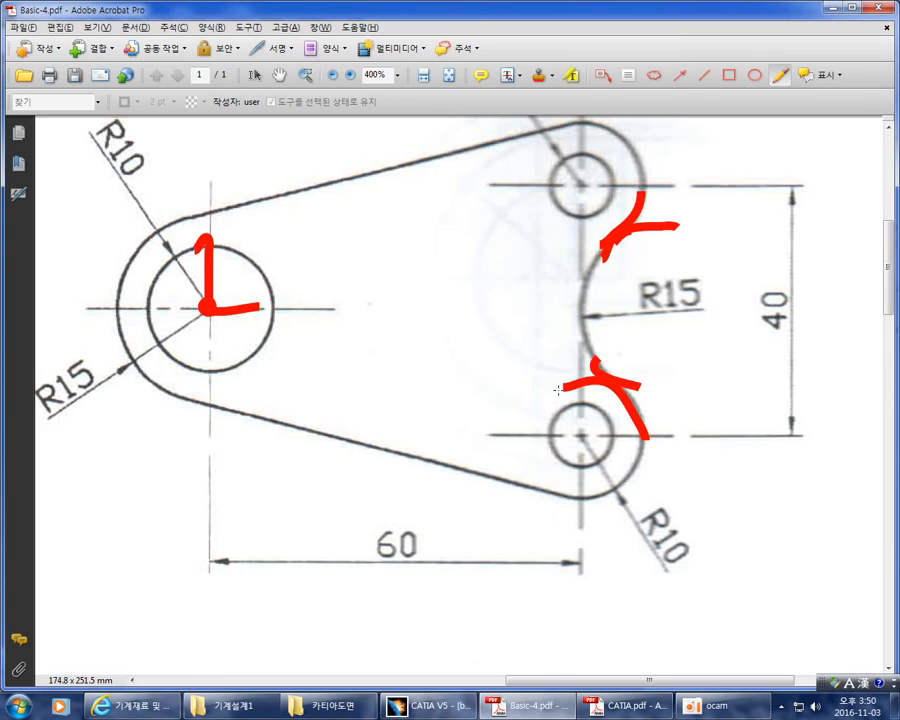
# Undo the pencil strokes marking the tangent transitions of the concave R15 arc
pyautogui.hotkey('ctrl', 'z')
pyautogui.hotkey('ctrl', 'z')
pyautogui.hotkey('ctrl', 'z')
pyautogui.hotkey('ctrl', 'z')
pyautogui.hotkey('ctrl', 'z')
pyautogui.hotkey('ctrl', 'z')
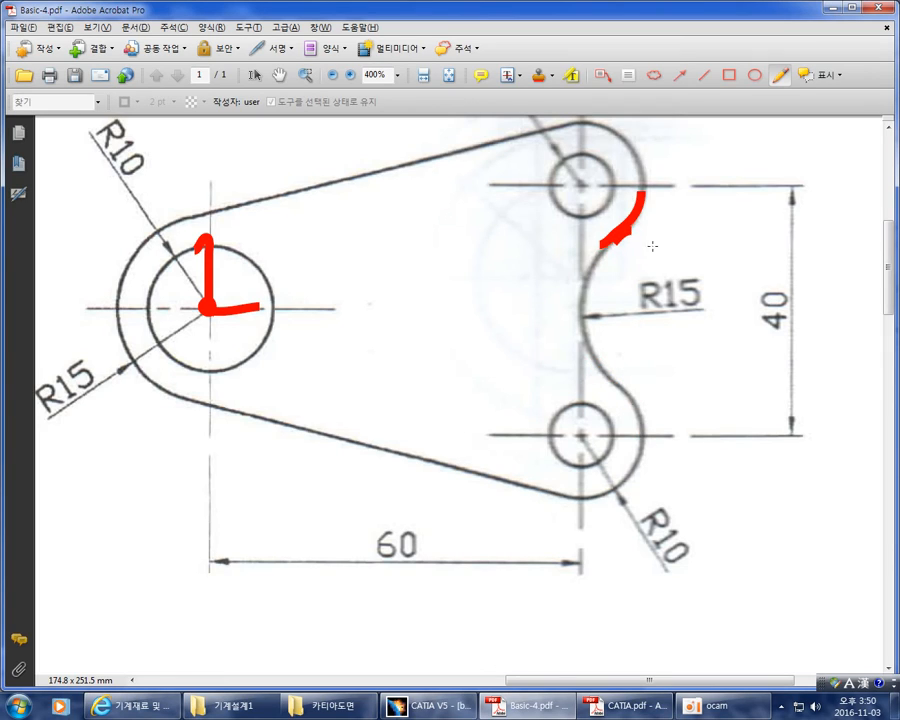
# Switch to CATIA and create an untrimmed tangent Corner arc between the upper and lower R10 circles, curving inward
pyautogui.hotkey('alt', 'Tab')
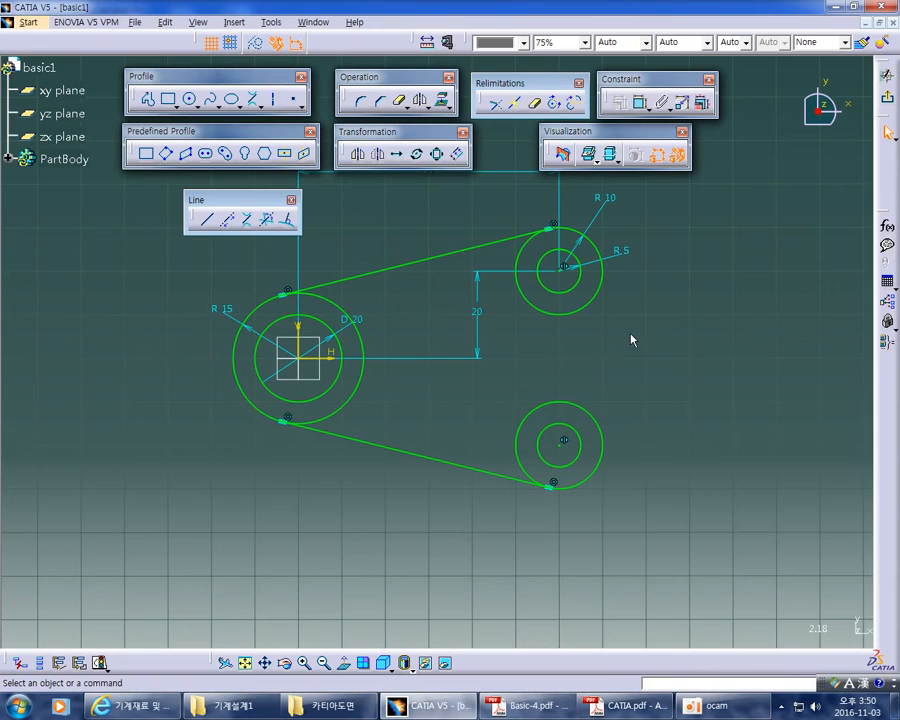
pyautogui.moveTo(700, 378)
pyautogui.mouseDown(button='middle')
pyautogui.moveTo(609, 374)
pyautogui.moveTo(604, 344)
pyautogui.mouseUp(button='middle')
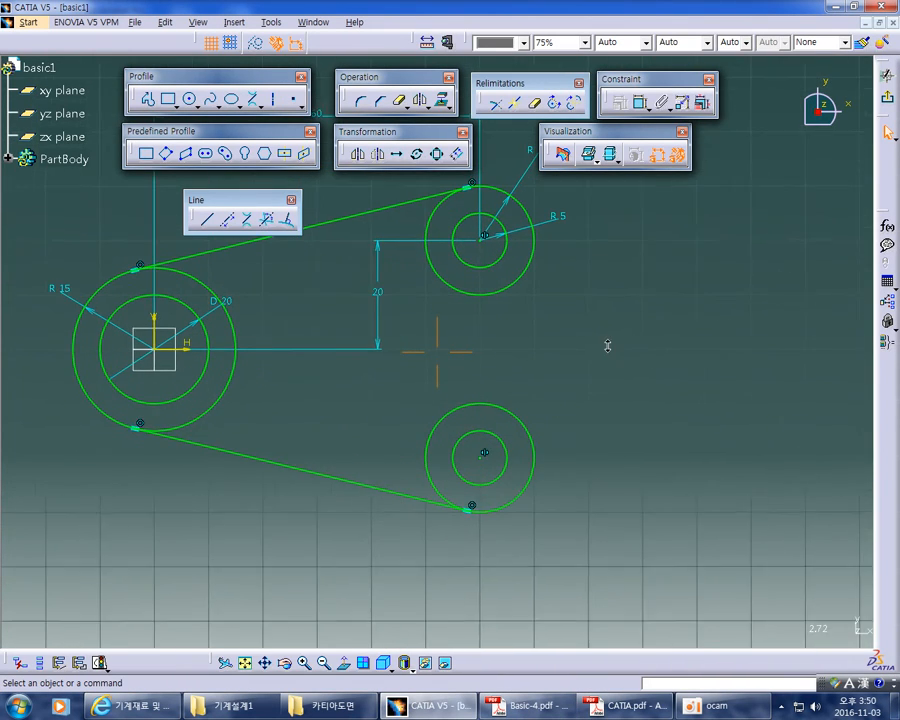
pyautogui.click(358, 106)
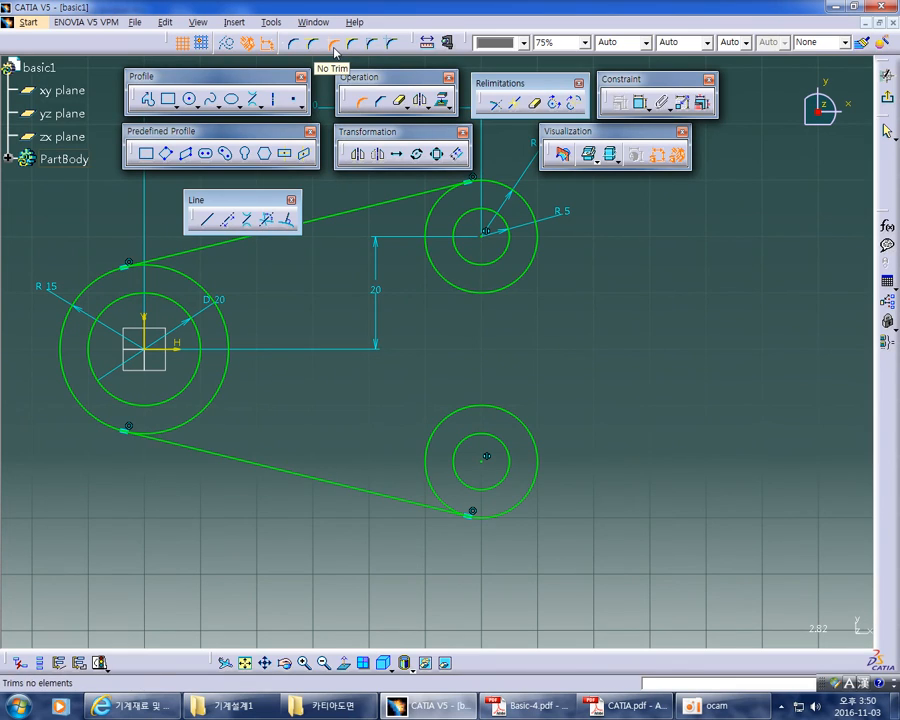
pyautogui.click(519, 278)
pyautogui.click(531, 432)
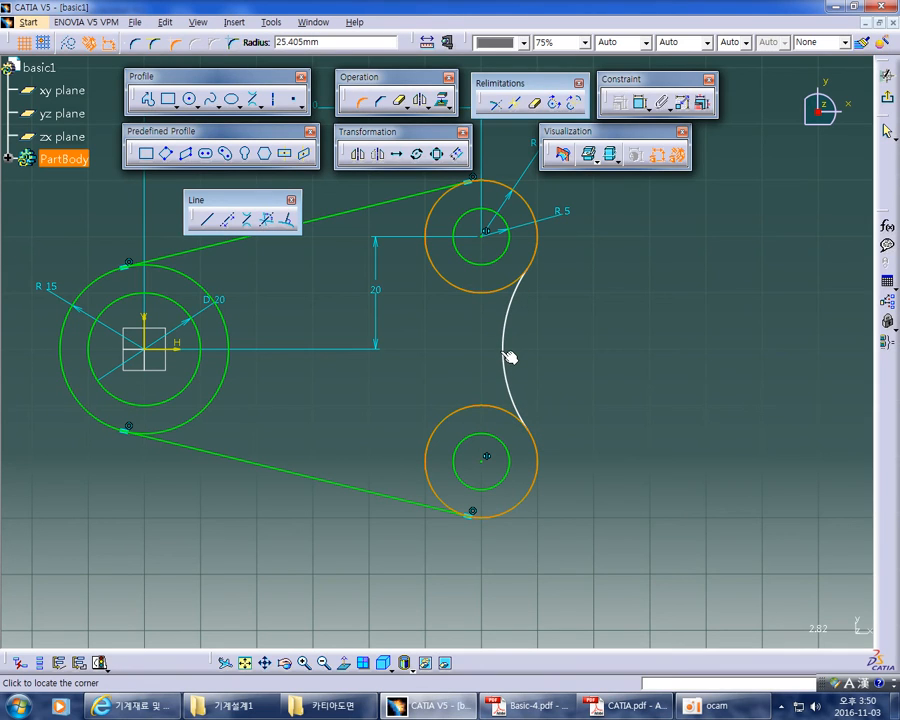
pyautogui.click(510, 357)
# Set the concave arc's radius to 15 mm
pyautogui.doubleClick(530, 350)
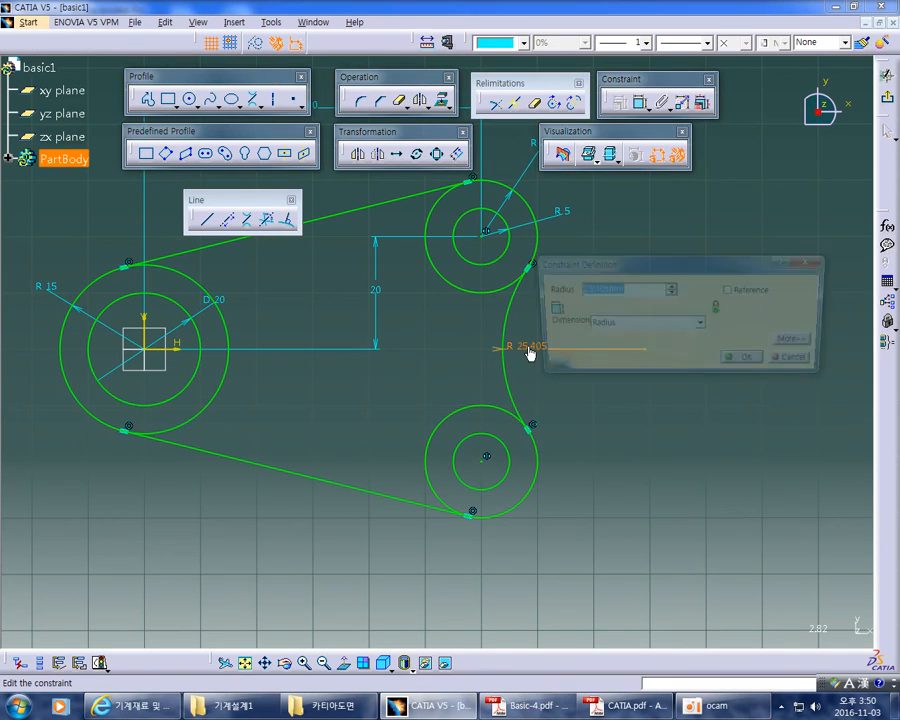
pyautogui.hotkey('alt', 'Tab')
pyautogui.hotkey('alt', 'Tab')
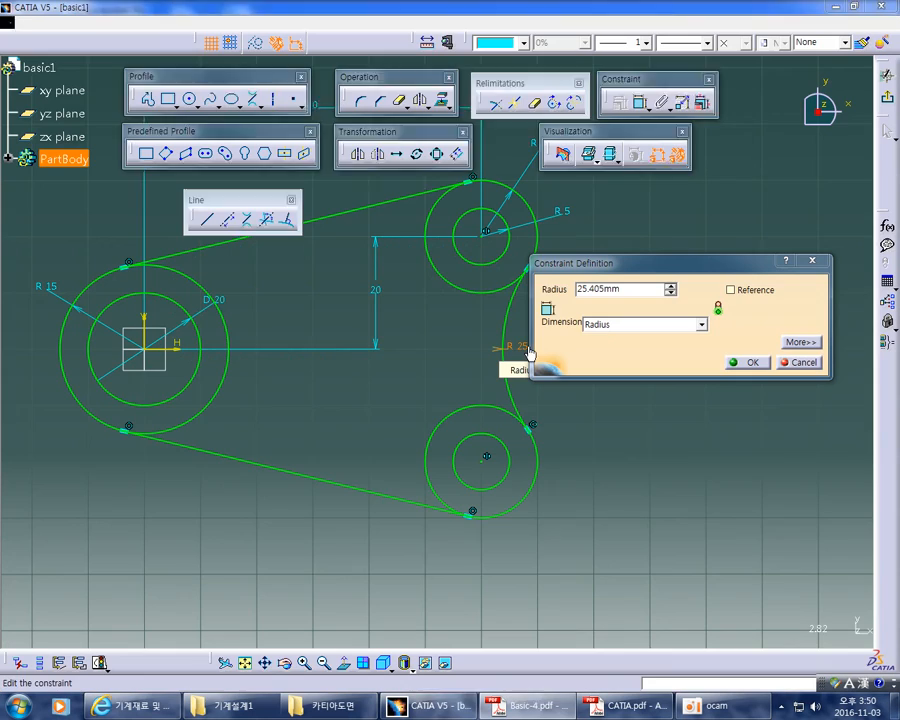
pyautogui.moveTo(634, 291); pyautogui.dragTo(540, 292)
pyautogui.write('15')
pyautogui.press('Return')
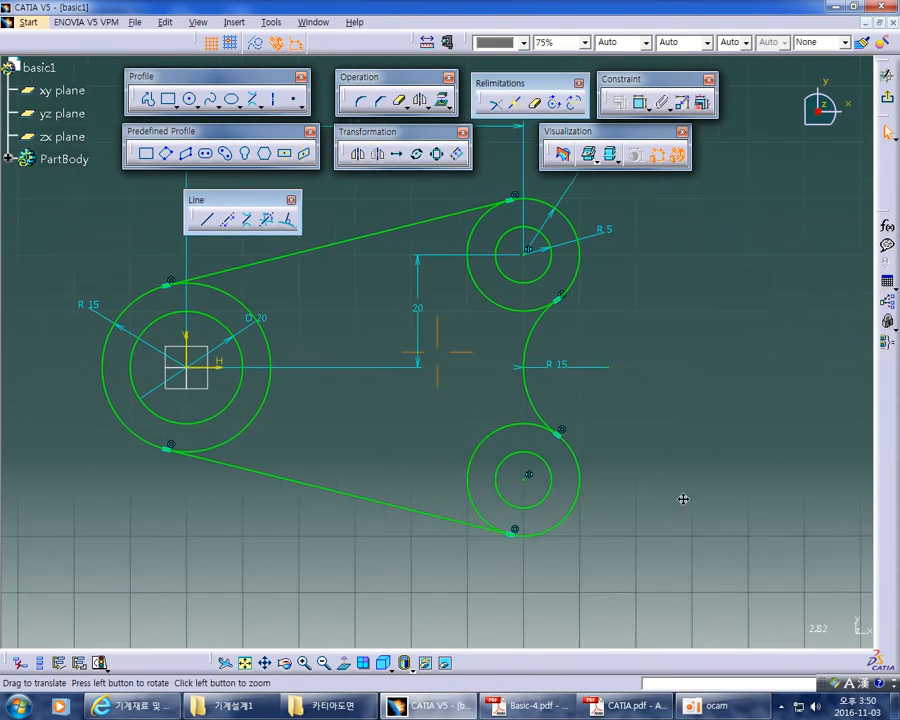
pyautogui.moveTo(647, 497); pyautogui.dragTo(748, 512, button='middle')
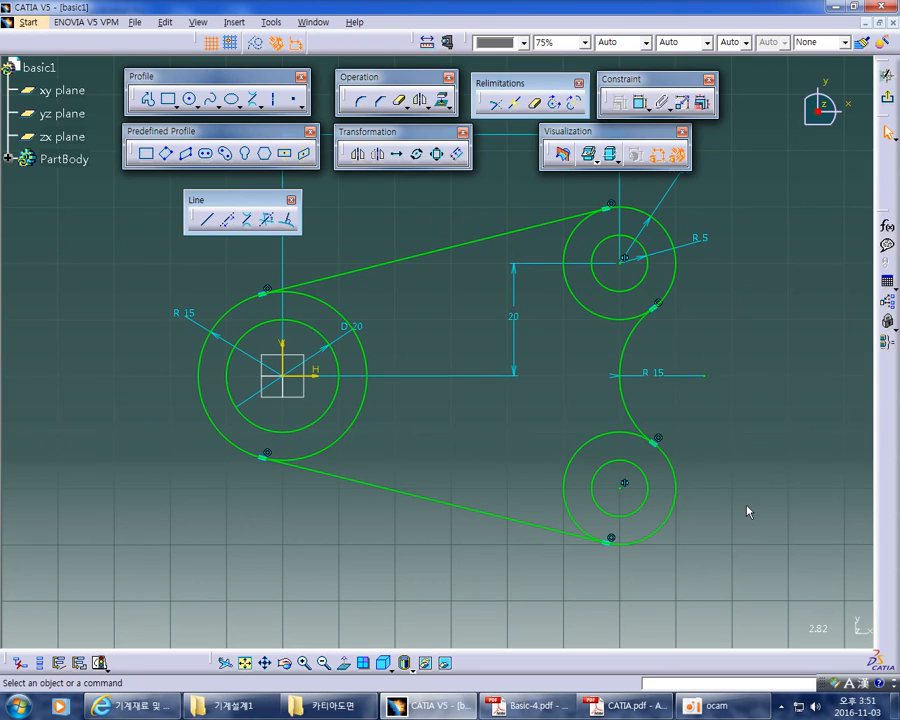
# Switch to Basic-4.pdf in Acrobat, undo the last red stroke and pencil in the inner parts of the R15 and two R10 circles
pyautogui.hotkey('alt', 'Tab')
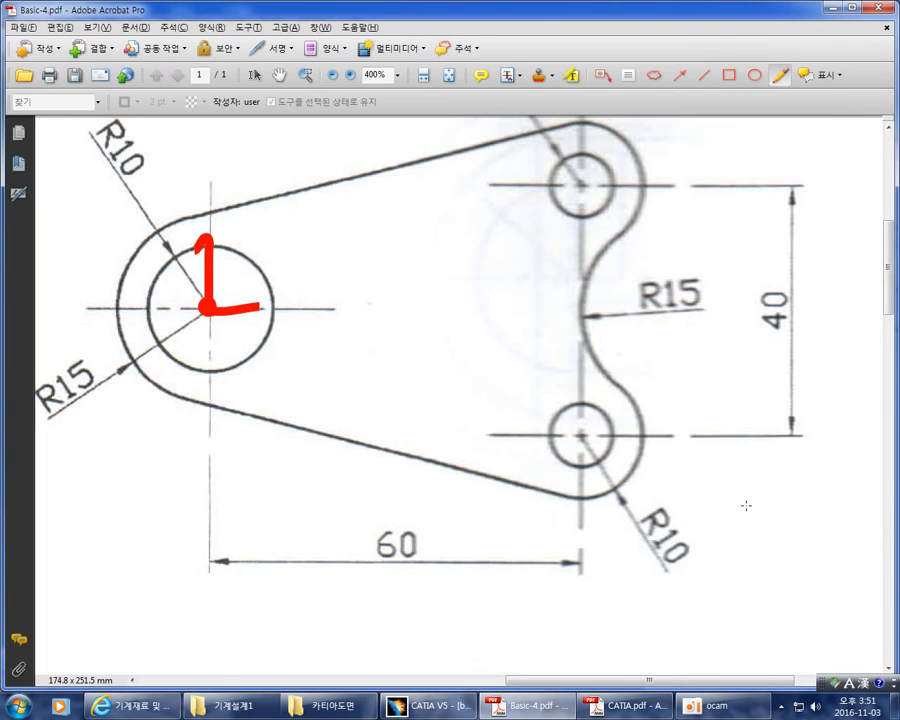
pyautogui.hotkey('ctrl', 'z')
pyautogui.moveTo(235, 207)
pyautogui.mouseDown()
pyautogui.moveTo(301, 255)
pyautogui.moveTo(232, 397)
pyautogui.mouseUp()
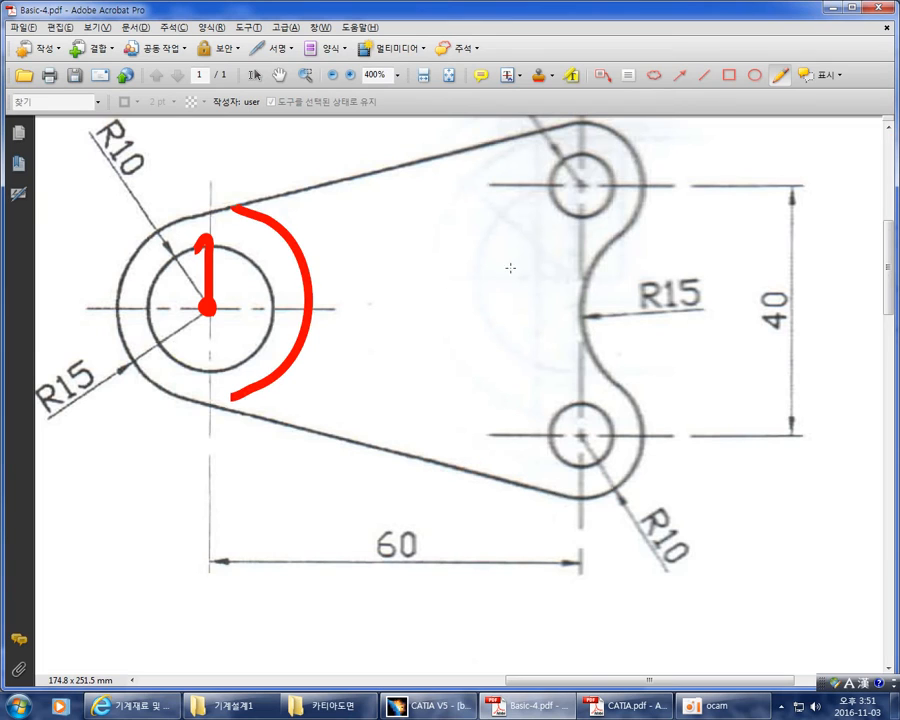
pyautogui.moveTo(530, 137)
pyautogui.mouseDown()
pyautogui.moveTo(550, 253)
pyautogui.moveTo(583, 258)
pyautogui.mouseUp()
pyautogui.moveTo(542, 367); pyautogui.dragTo(514, 478)
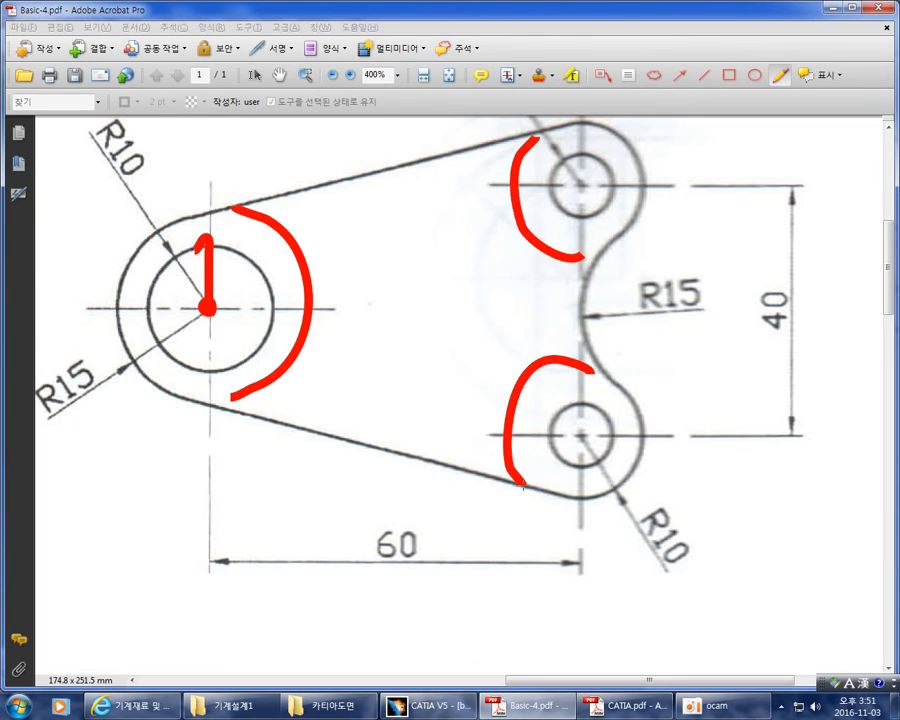
# Switch to CATIA and go over the tangent lines, circles and concave arc that form the outer profile
pyautogui.hotkey('alt', 'Tab')
pyautogui.moveTo(779, 394); pyautogui.dragTo(736, 400, button='middle')
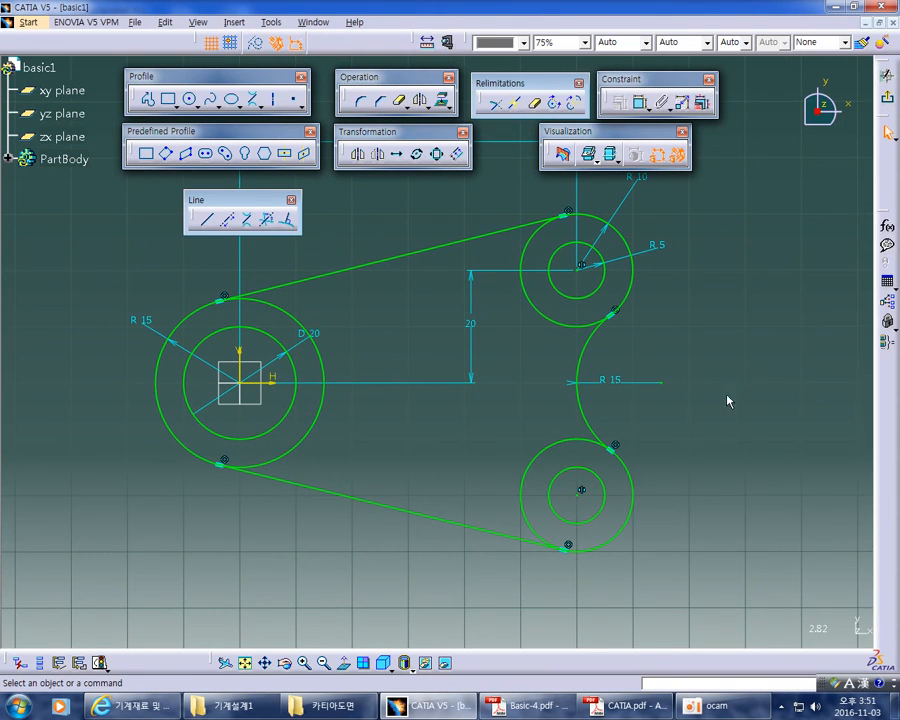
pyautogui.moveTo(426, 332); pyautogui.dragTo(395, 323, button='middle')
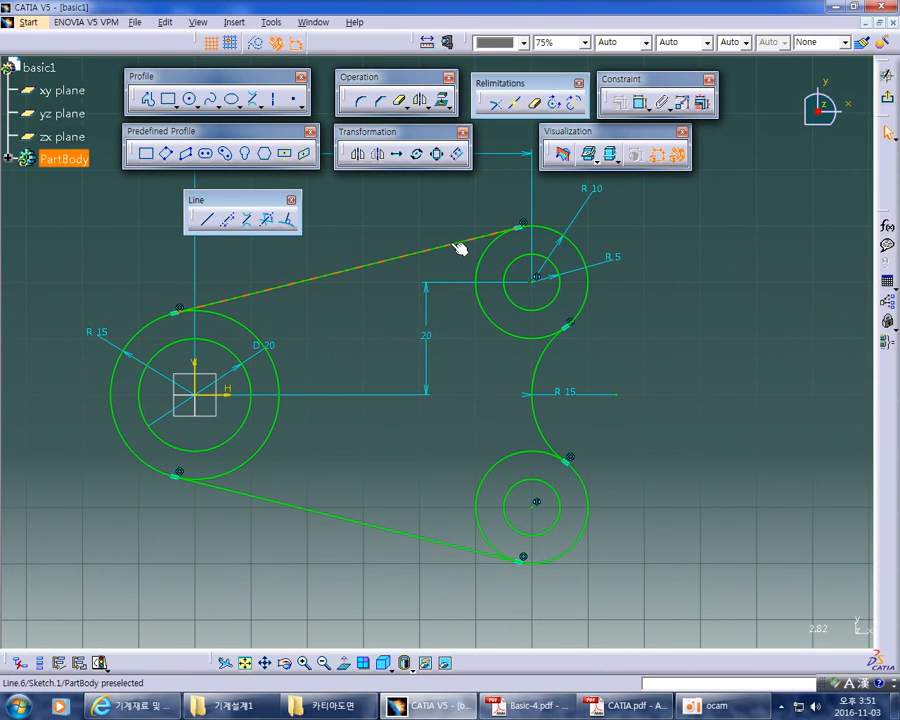
pyautogui.moveTo(454, 244); pyautogui.dragTo(554, 230)
pyautogui.moveTo(536, 355)
pyautogui.mouseDown()
pyautogui.moveTo(537, 412)
pyautogui.moveTo(591, 475)
pyautogui.moveTo(589, 492)
pyautogui.mouseUp()
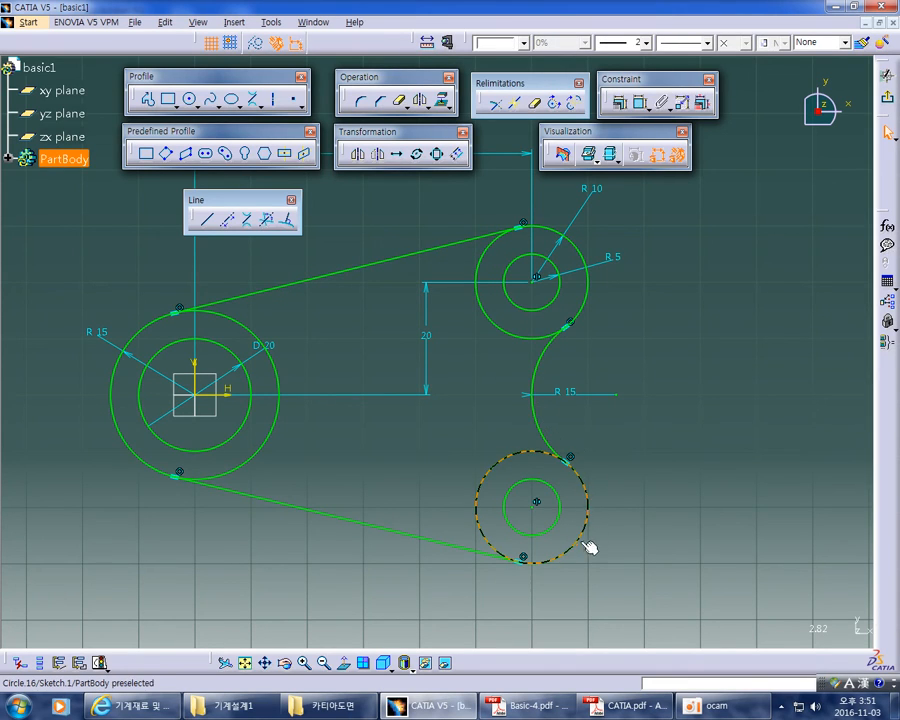
pyautogui.click(427, 540)
pyautogui.click(120, 430)
pyautogui.click(220, 312)
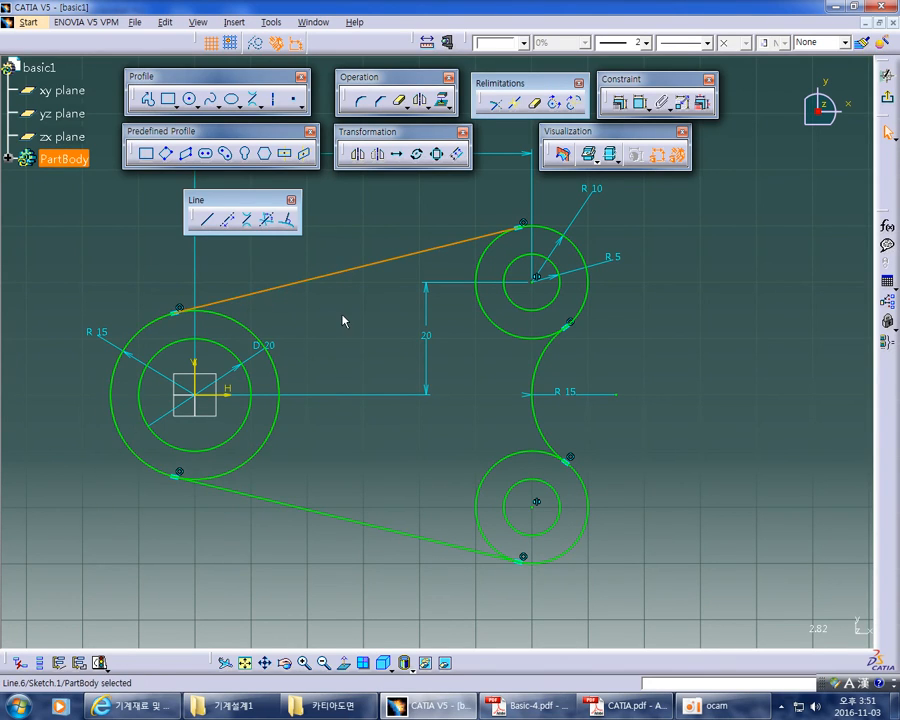
pyautogui.click(340, 316)
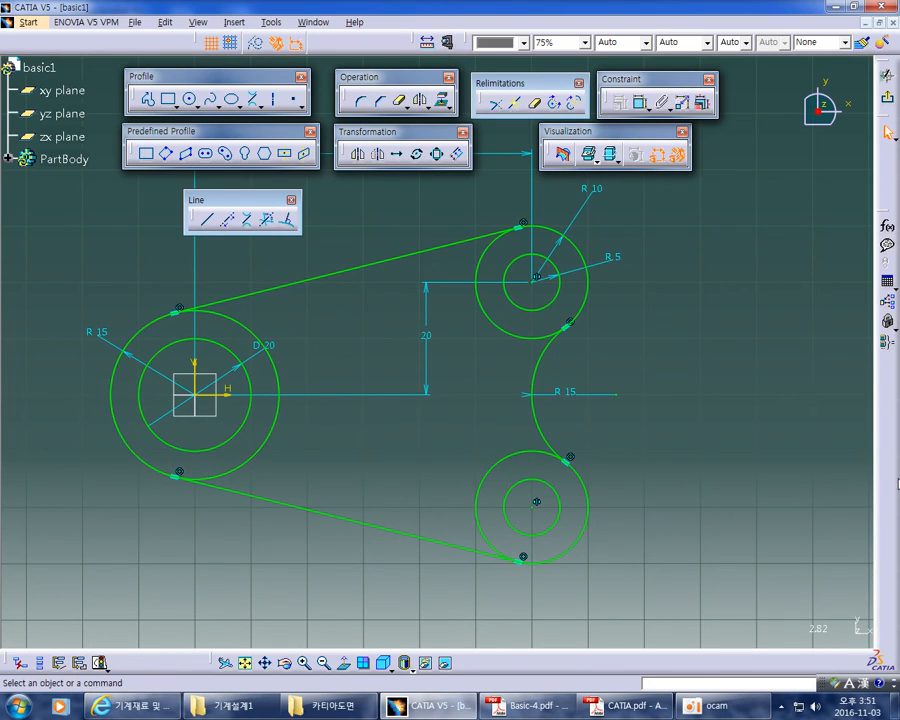
# Trim the upper tangent line and the upper R10 circle to each other, keeping the circle's outer side
pyautogui.moveTo(765, 396)
pyautogui.mouseDown(button='middle')
pyautogui.moveTo(803, 349)
pyautogui.moveTo(793, 367)
pyautogui.mouseUp(button='middle')
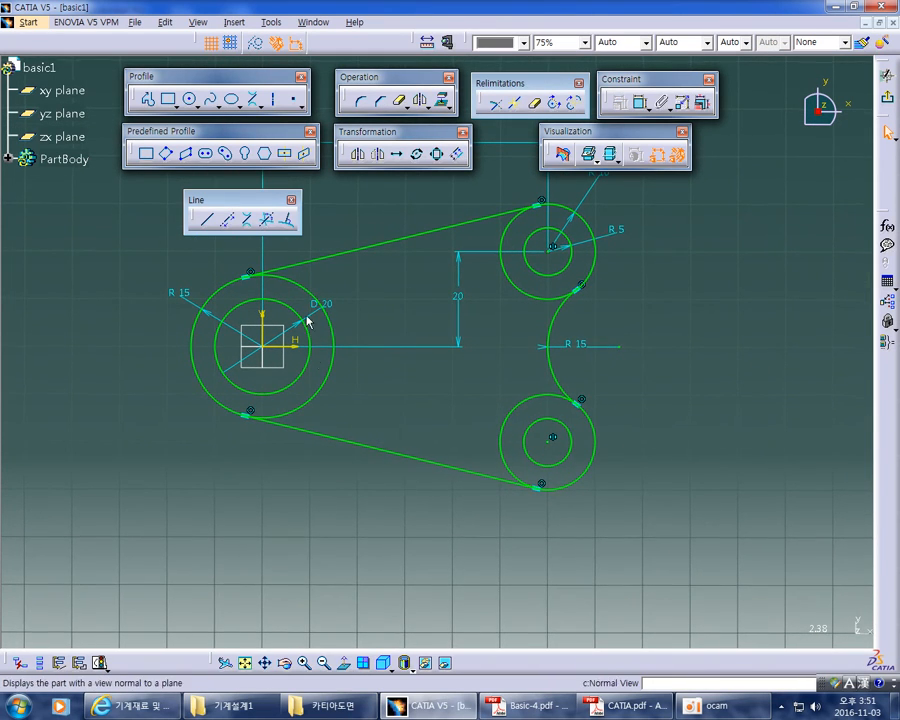
pyautogui.click(407, 107)
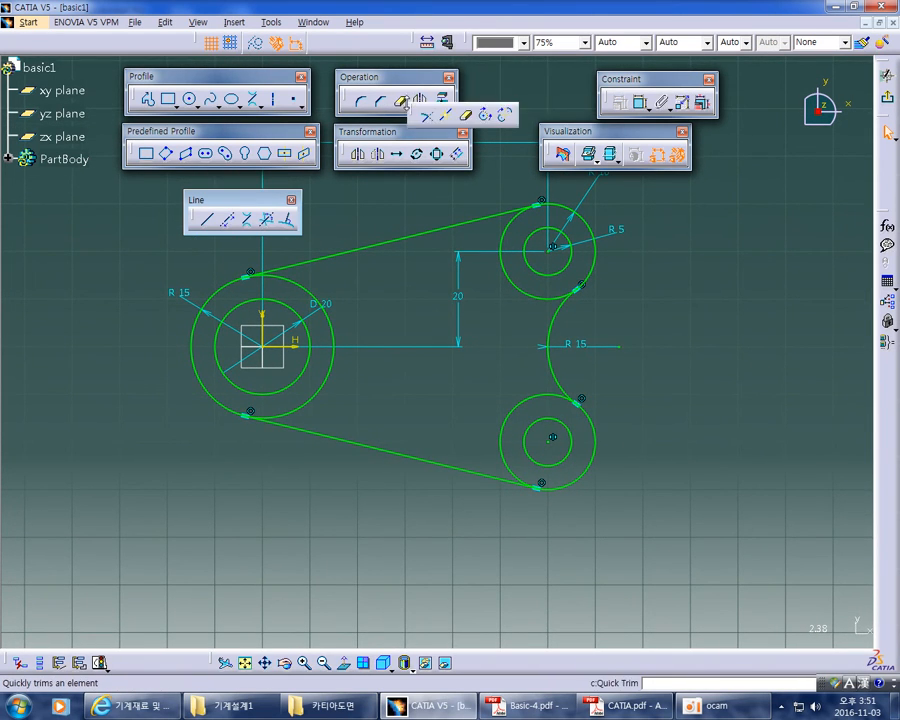
pyautogui.click(424, 116)
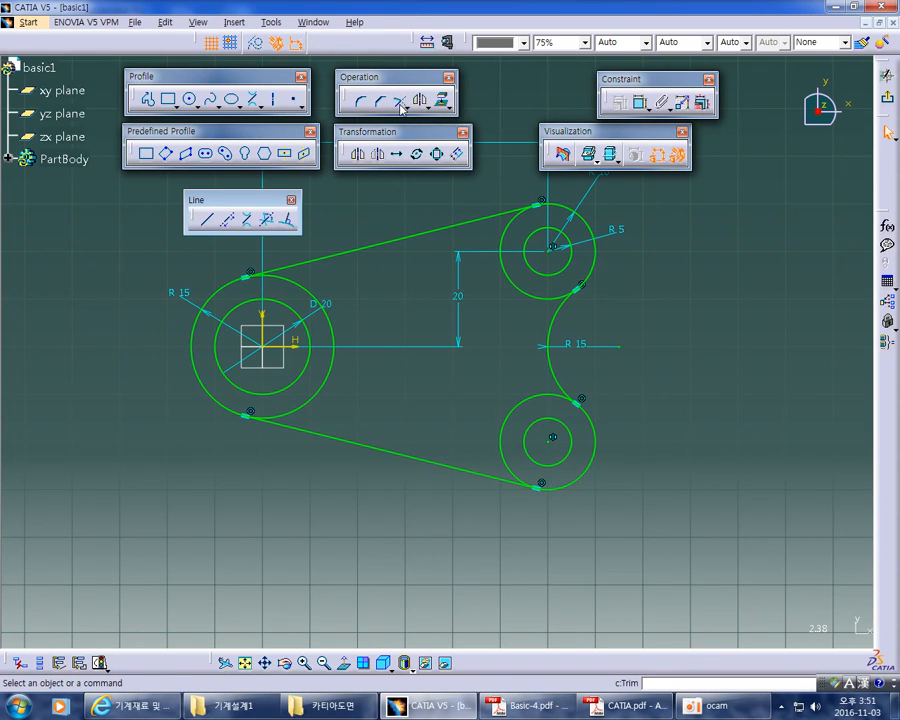
pyautogui.moveTo(705, 317)
pyautogui.mouseDown(button='middle')
pyautogui.moveTo(674, 407)
pyautogui.moveTo(686, 362)
pyautogui.mouseUp(button='middle')
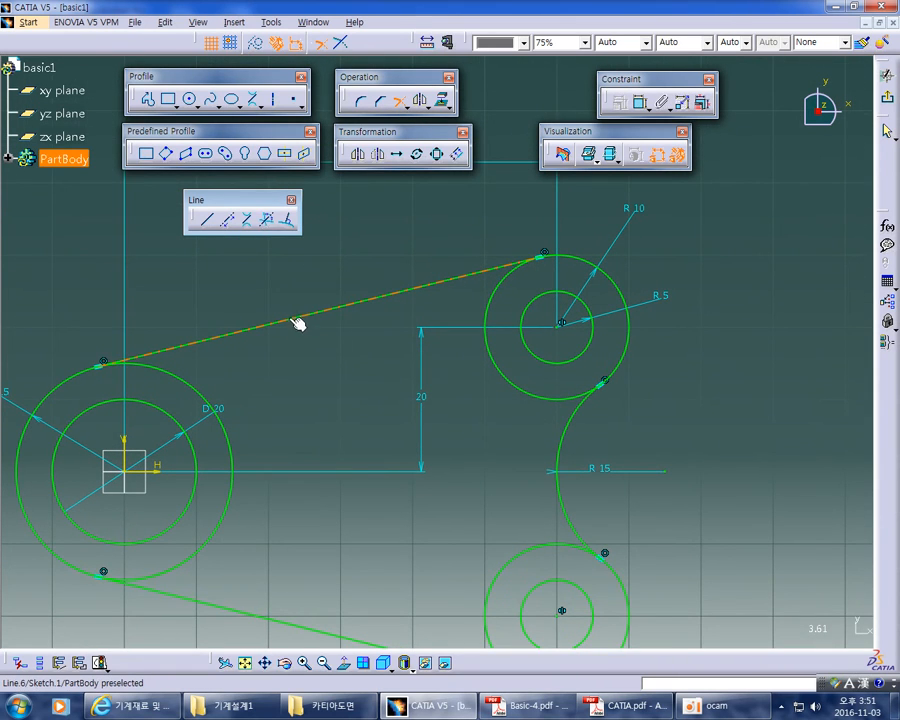
pyautogui.click(340, 307)
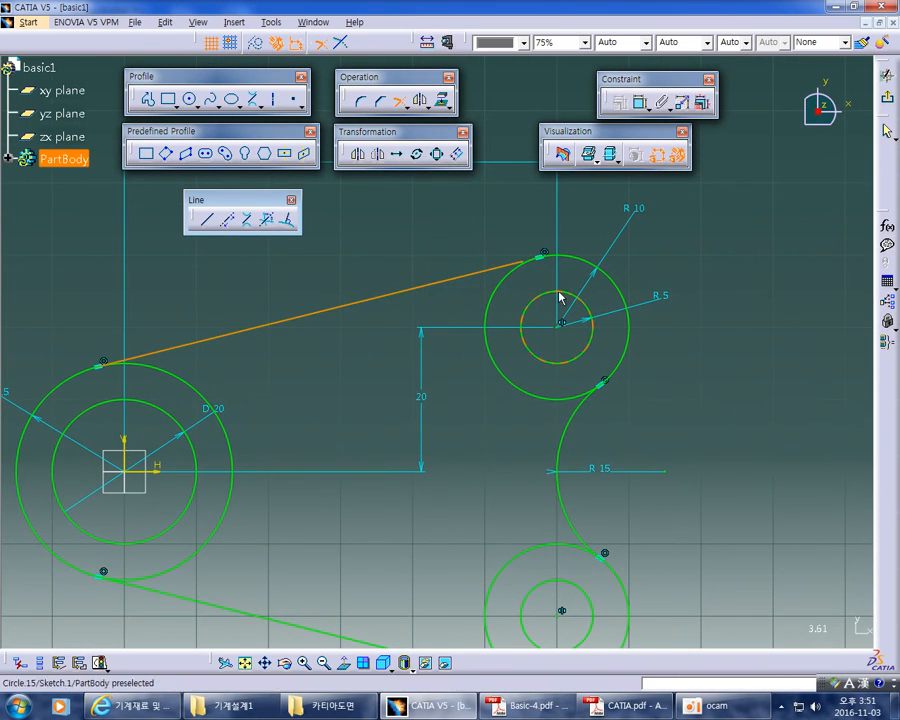
pyautogui.click(628, 320)
# Trim the concave R15 arc against the upper R10 arc and the lower R10 circle
pyautogui.moveTo(733, 438)
pyautogui.mouseDown(button='middle')
pyautogui.moveTo(691, 422)
pyautogui.moveTo(669, 297)
pyautogui.mouseUp(button='middle')
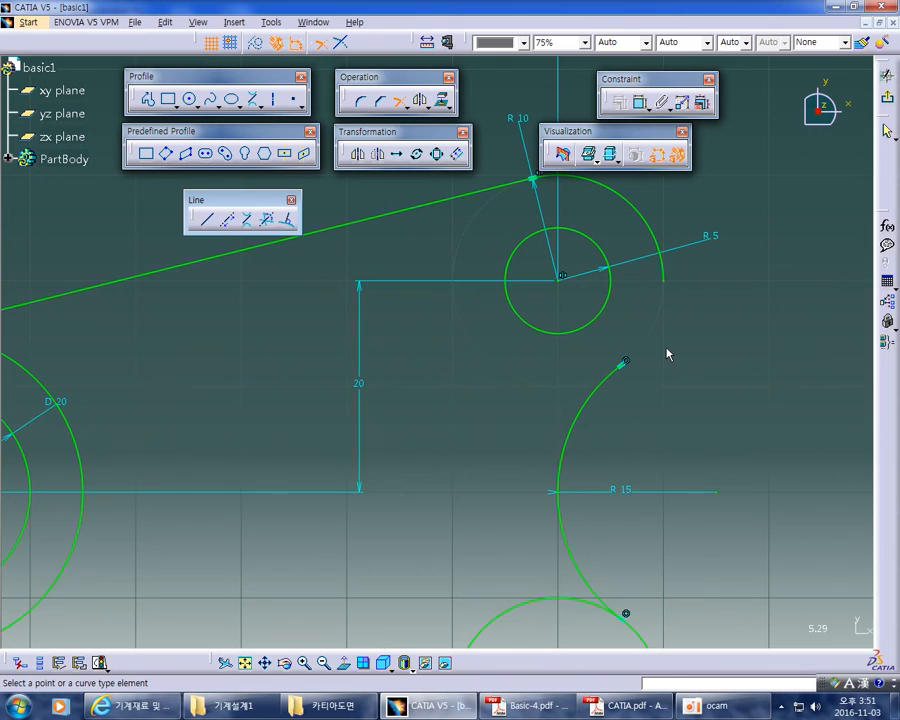
pyautogui.moveTo(715, 383); pyautogui.dragTo(697, 371, button='middle')
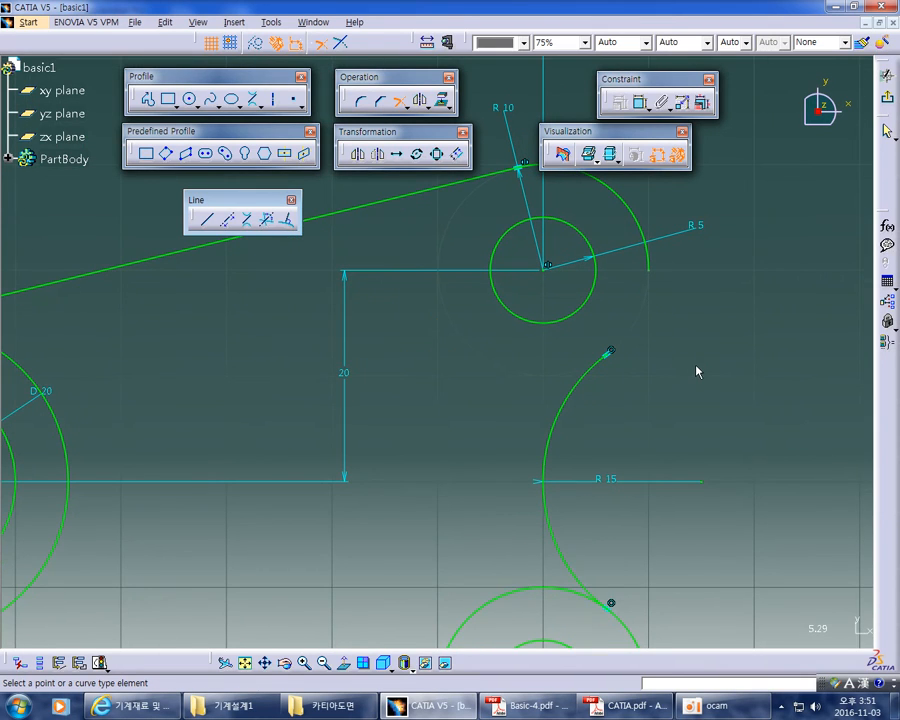
pyautogui.click(647, 245)
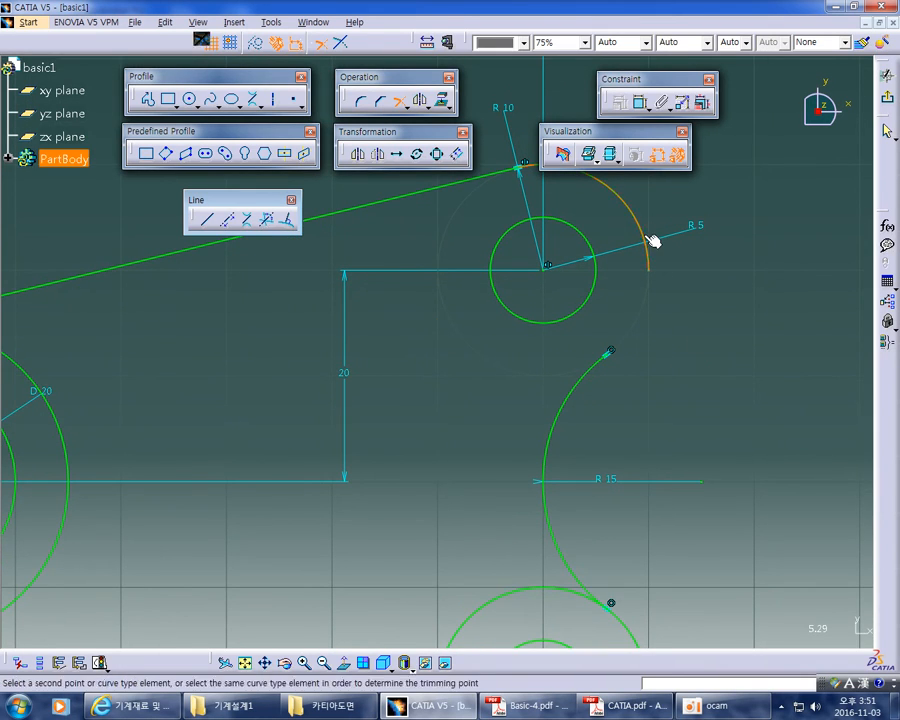
pyautogui.click(561, 419)
pyautogui.moveTo(724, 403); pyautogui.dragTo(701, 259, button='middle')
pyautogui.moveTo(723, 425)
pyautogui.mouseDown(button='middle')
pyautogui.moveTo(725, 354)
pyautogui.moveTo(725, 373)
pyautogui.mouseUp(button='middle')
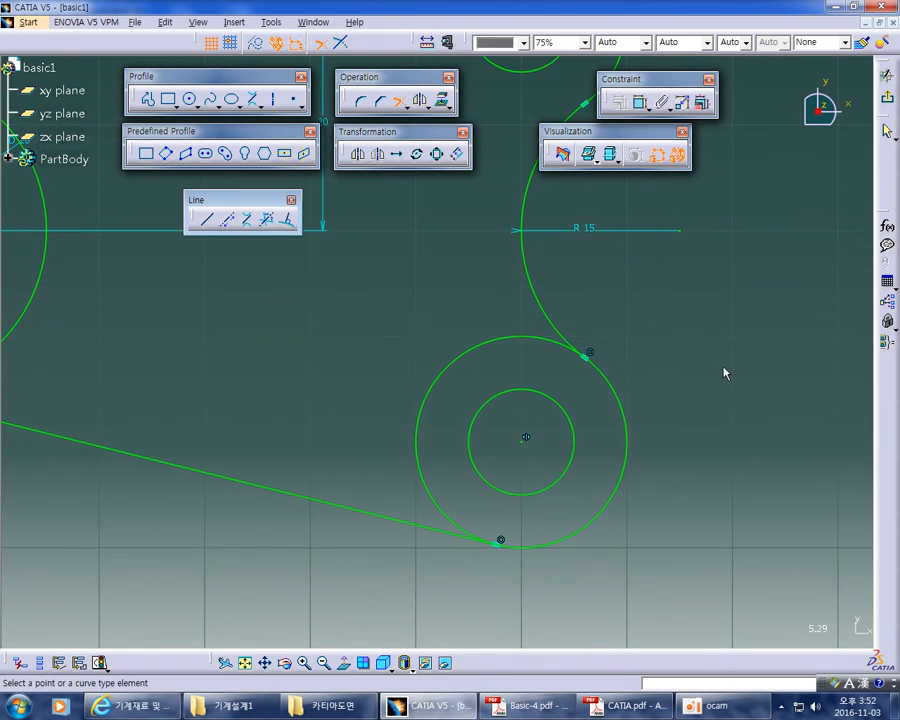
pyautogui.click(537, 297)
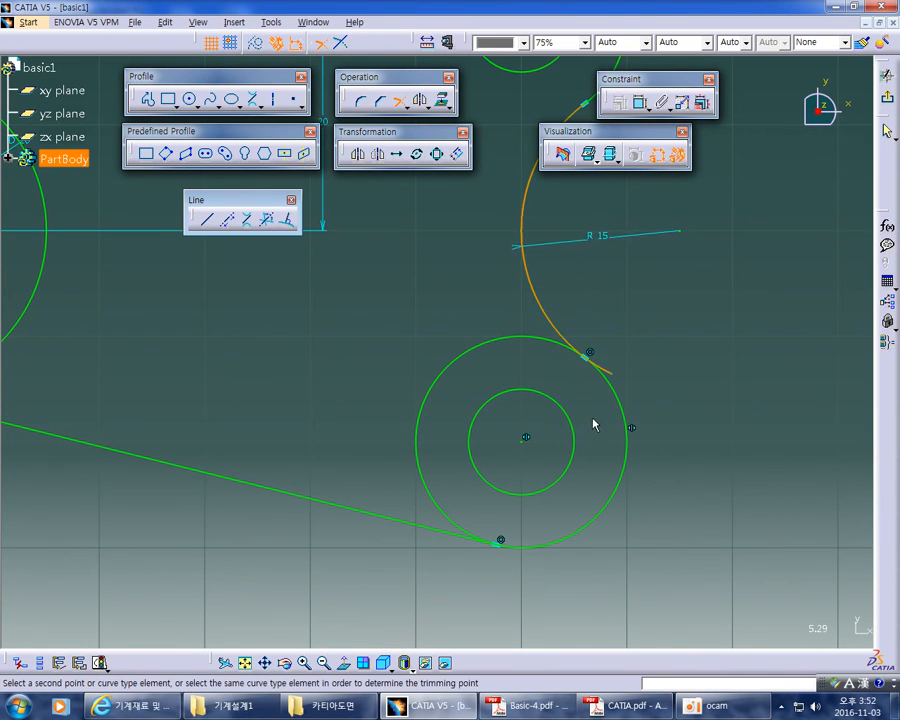
pyautogui.click(632, 452)
# Trim the lower tangent line against the lower R10 arc and the large R15 circle
pyautogui.moveTo(675, 487)
pyautogui.mouseDown(button='middle')
pyautogui.moveTo(695, 418)
pyautogui.moveTo(713, 408)
pyautogui.mouseUp(button='middle')
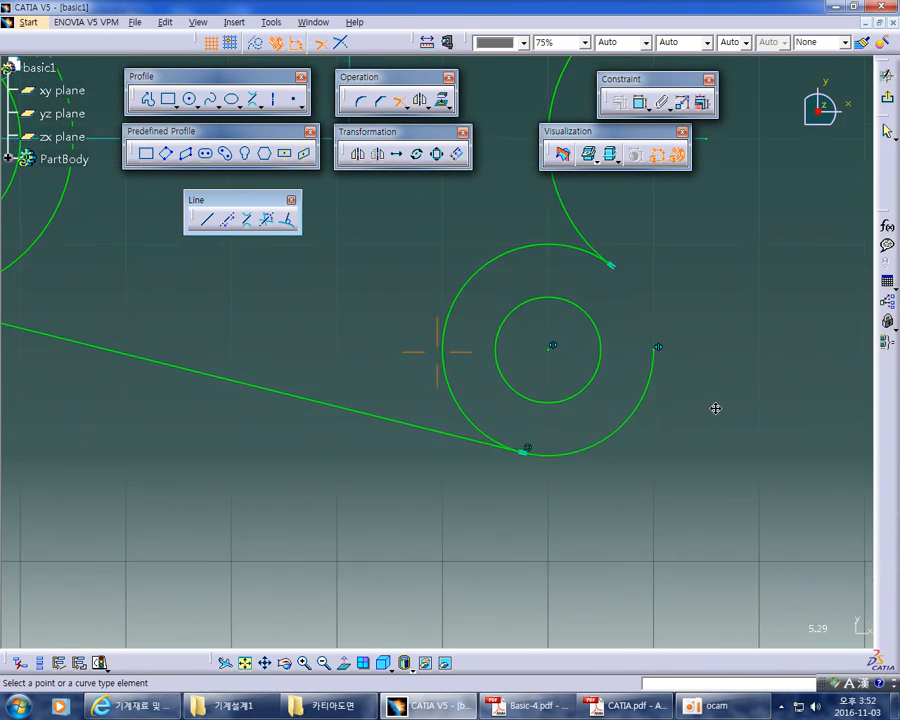
pyautogui.click(644, 392)
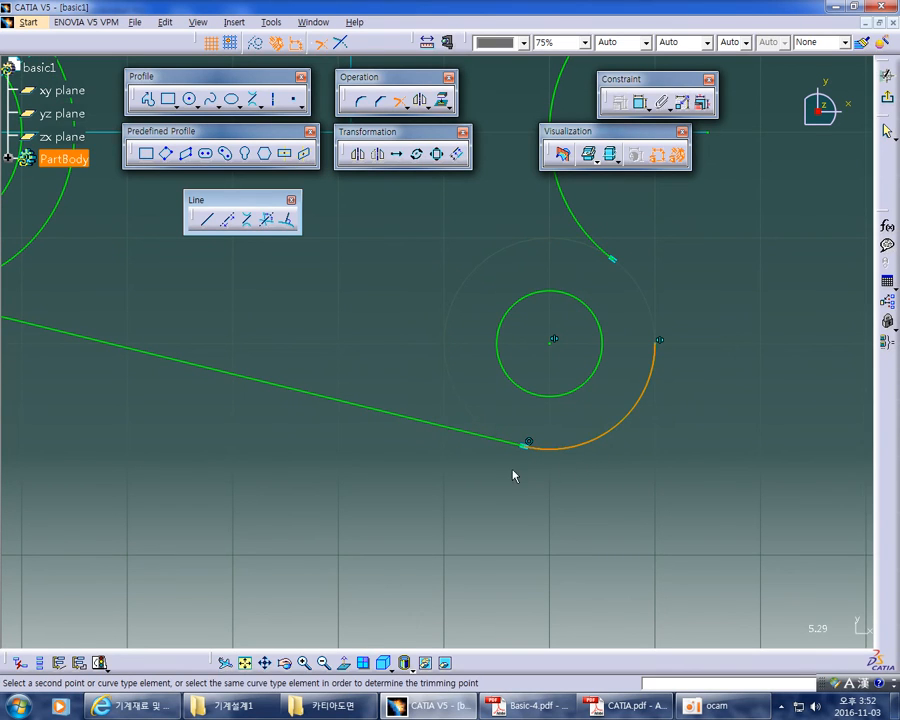
pyautogui.click(436, 429)
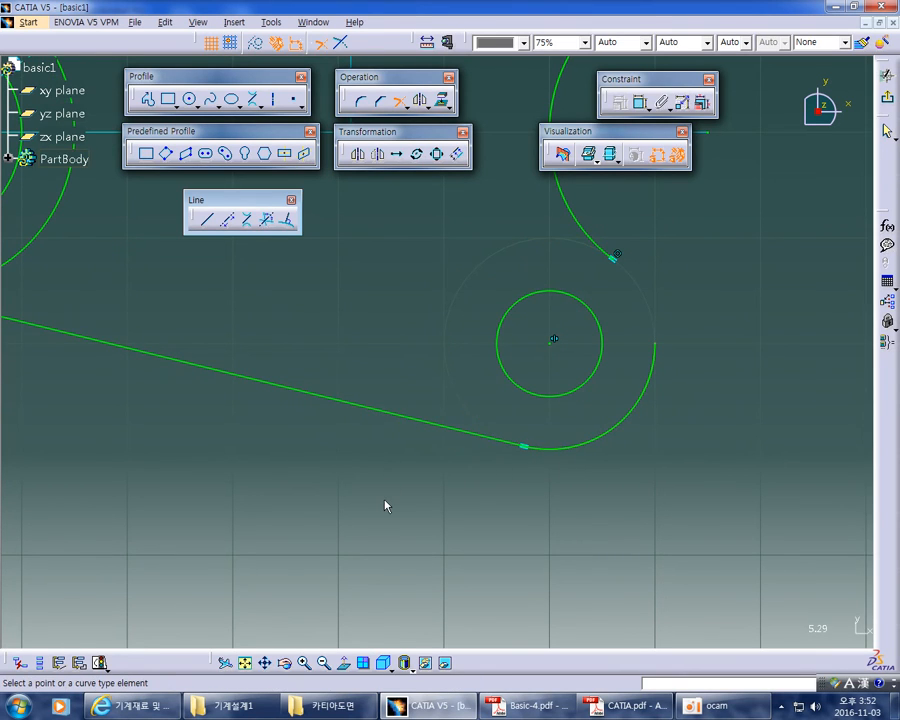
pyautogui.moveTo(460, 506)
pyautogui.mouseDown(button='middle')
pyautogui.moveTo(623, 539)
pyautogui.moveTo(771, 547)
pyautogui.mouseUp(button='middle')
pyautogui.moveTo(426, 492); pyautogui.dragTo(534, 587, button='middle')
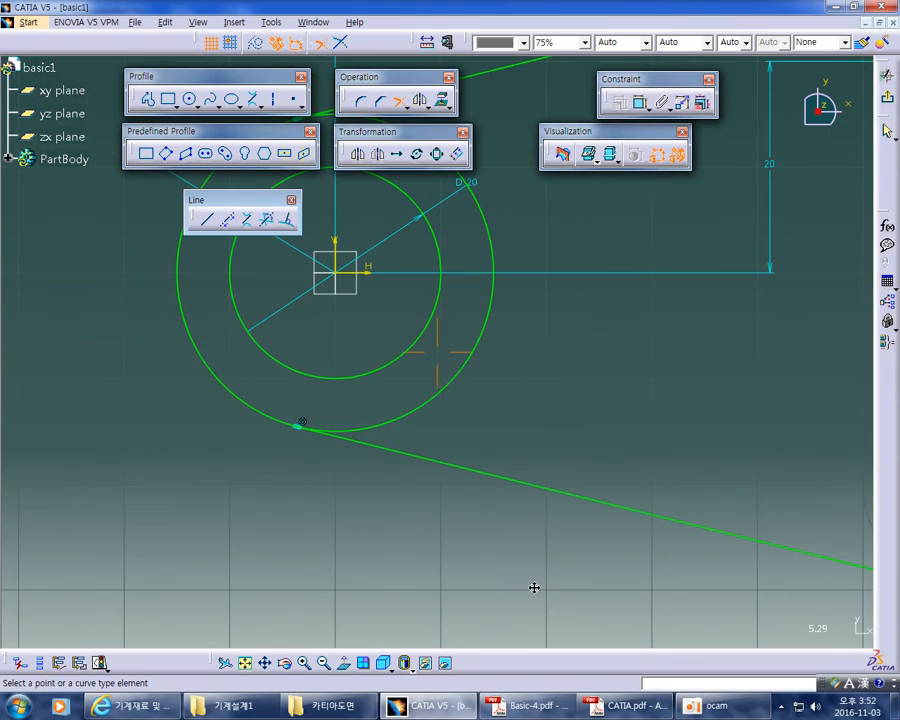
pyautogui.click(484, 474)
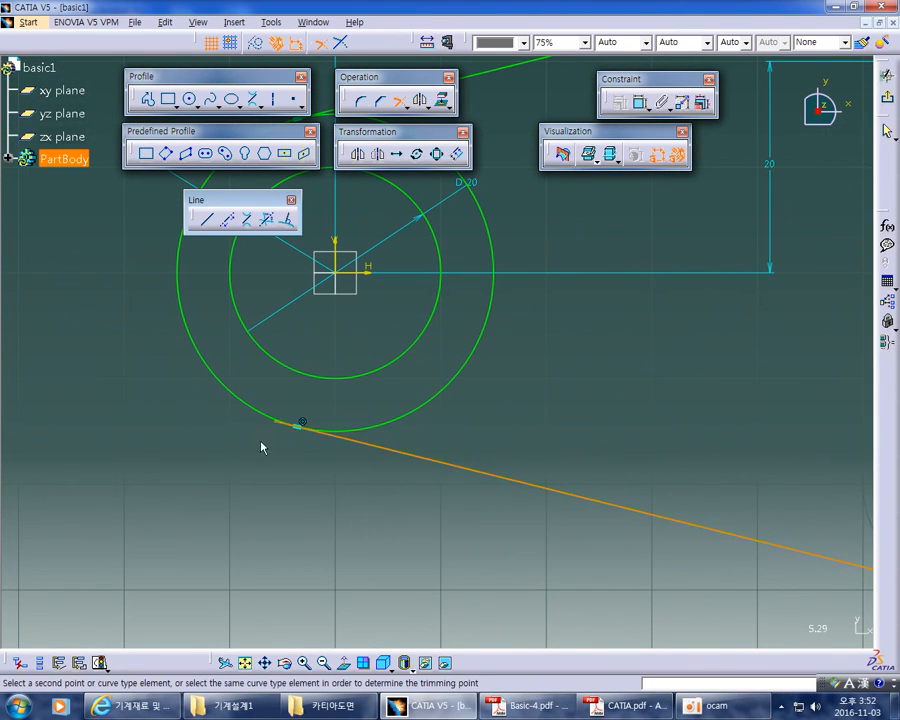
pyautogui.click(232, 391)
# Trim the large R15 arc and the upper tangent line to each other, removing the arc's inner part
pyautogui.moveTo(235, 364); pyautogui.dragTo(240, 540, button='middle')
pyautogui.click(200, 368)
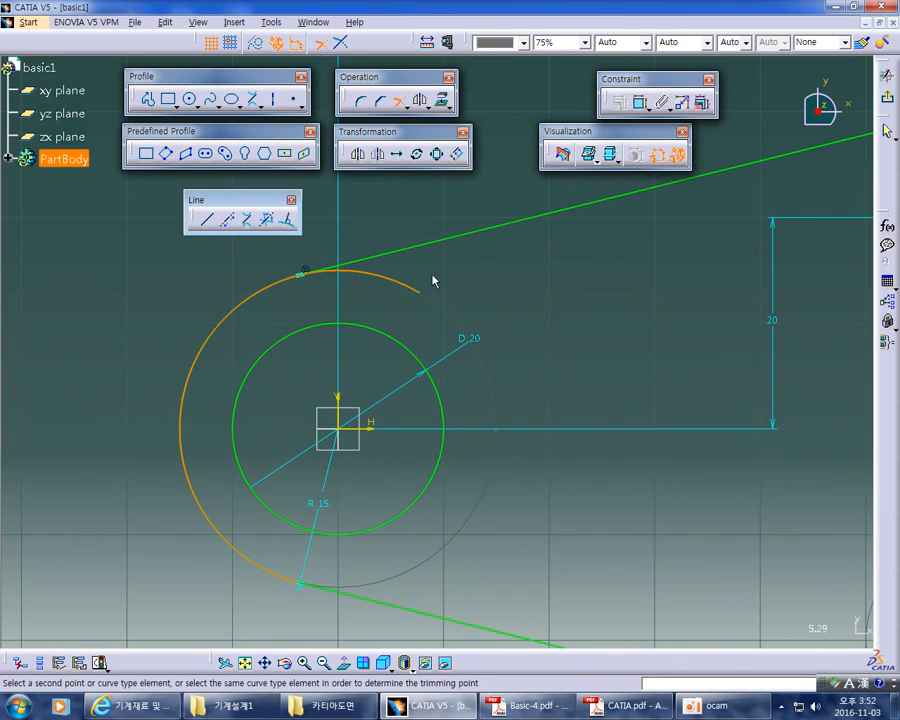
pyautogui.click(463, 240)
# Trim the lower R10 arc to the end of the concave R15 arc to close the profile, and exit Trim
pyautogui.moveTo(488, 251)
pyautogui.mouseDown(button='middle')
pyautogui.moveTo(526, 303)
pyautogui.moveTo(552, 418)
pyautogui.moveTo(528, 326)
pyautogui.moveTo(512, 328)
pyautogui.mouseUp(button='middle')
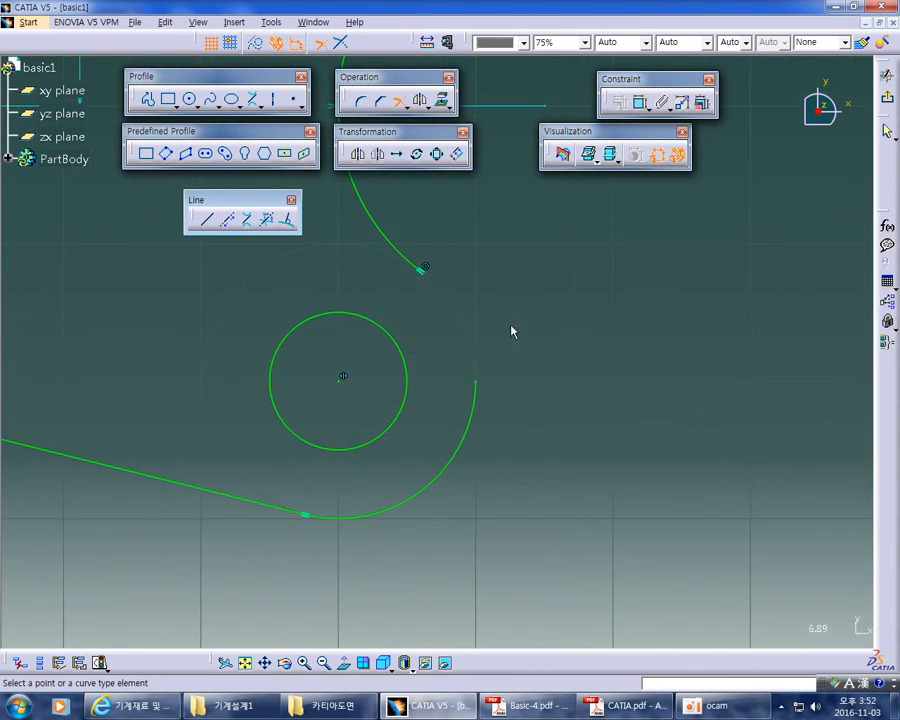
pyautogui.click(474, 412)
pyautogui.click(368, 203)
pyautogui.moveTo(502, 241); pyautogui.dragTo(515, 306, button='middle')
pyautogui.click(399, 101)
pyautogui.moveTo(506, 249)
pyautogui.mouseDown(button='middle')
pyautogui.moveTo(518, 313)
pyautogui.moveTo(612, 376)
pyautogui.moveTo(670, 398)
pyautogui.mouseUp(button='middle')
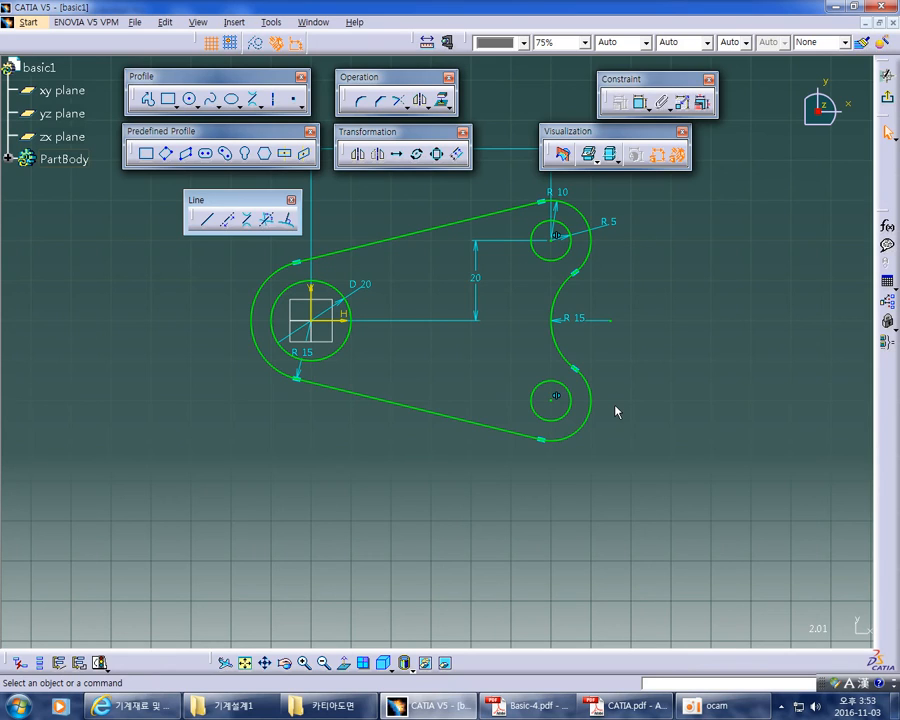
pyautogui.keyDown('ctrl'); pyautogui.moveTo(651, 384); pyautogui.dragTo(656, 406, button='middle'); pyautogui.keyUp('ctrl')
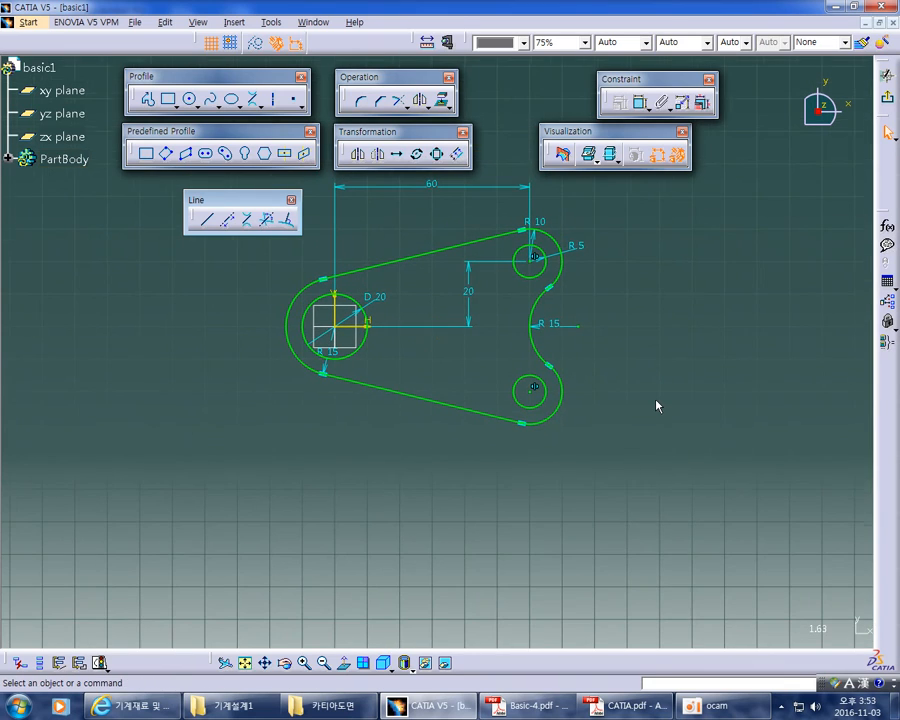
# Switch to Basic-4.pdf and undo the red pencil marks on figure 2
pyautogui.hotkey('alt', 'Tab')
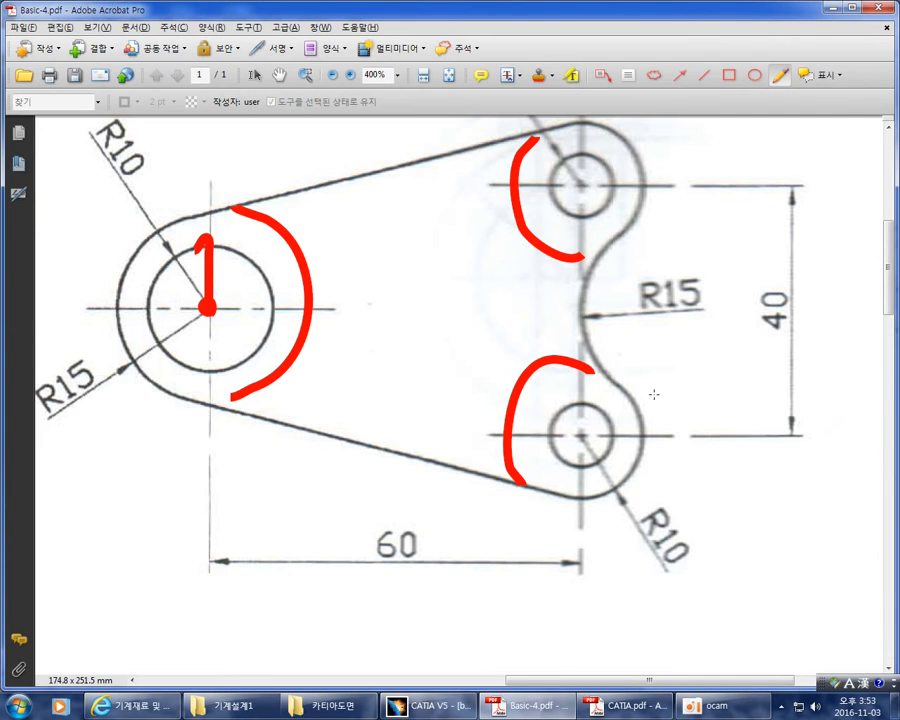
pyautogui.keyDown('ctrl'); pyautogui.scroll(-2, 620, 345); pyautogui.keyUp('ctrl')
pyautogui.hotkey('ctrl', 'z')
pyautogui.hotkey('ctrl', 'z')
pyautogui.hotkey('ctrl', 'z')
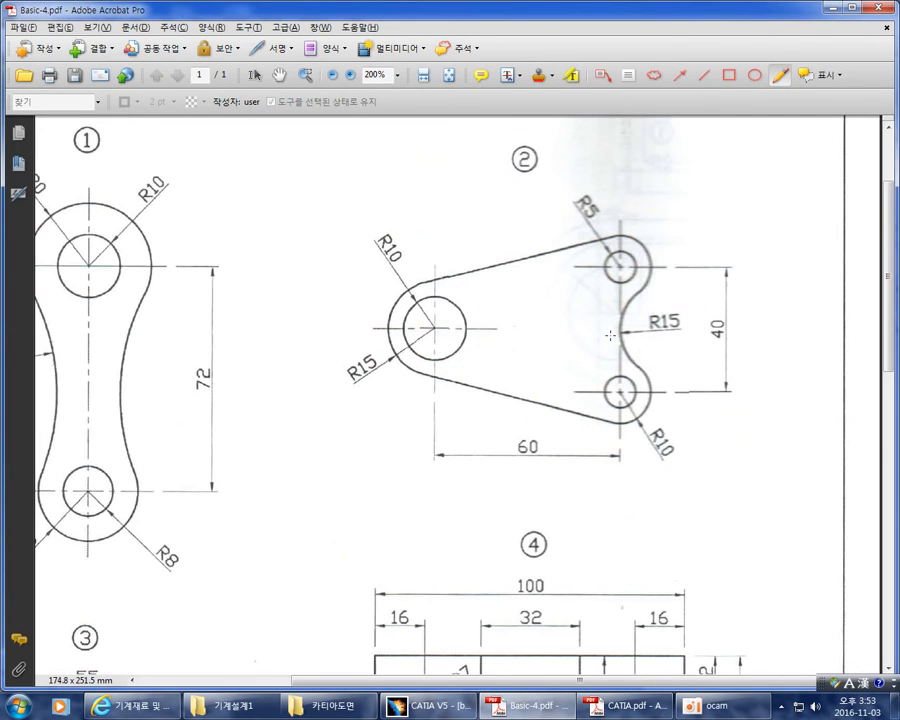
# Examine the remaining figures of the exercise sheet and the dimensions of figure 6
pyautogui.keyDown('ctrl'); pyautogui.scroll(-2, 465, 218); pyautogui.keyUp('ctrl')
pyautogui.scroll(-4, 465, 218)
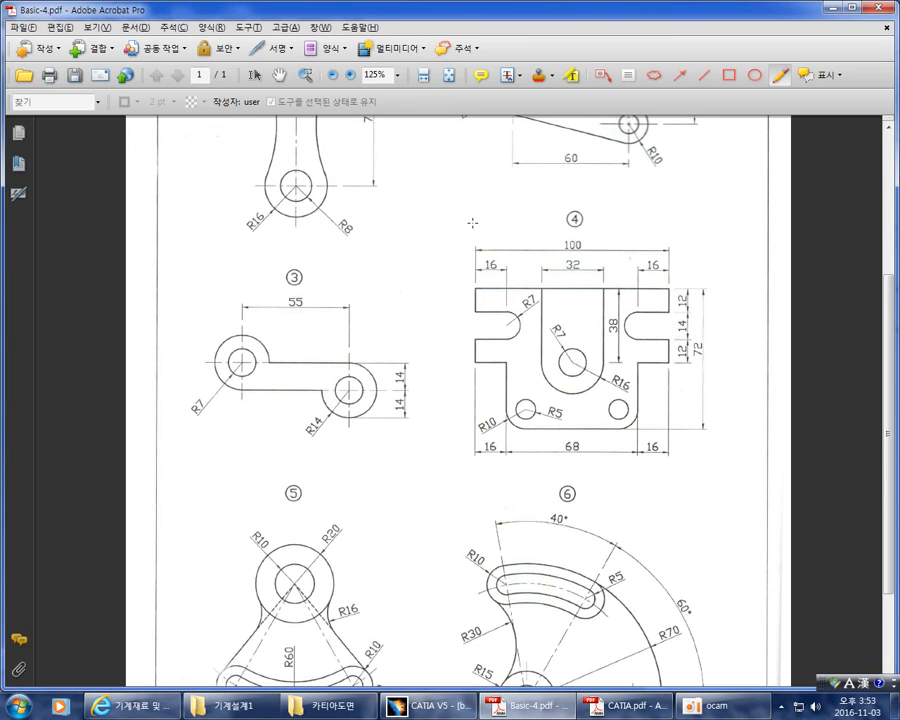
pyautogui.scroll(-3, 472, 222)
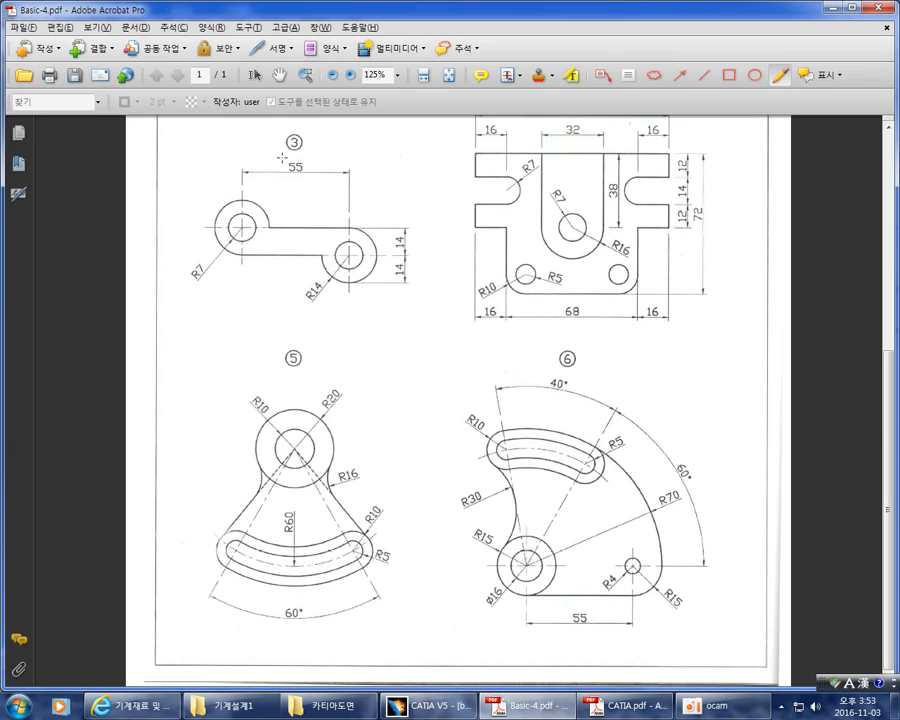
pyautogui.moveTo(282, 150); pyautogui.dragTo(320, 150)
pyautogui.hotkey('ctrl', 'z')
pyautogui.keyDown('ctrl'); pyautogui.scroll(1, 653, 544); pyautogui.keyUp('ctrl')
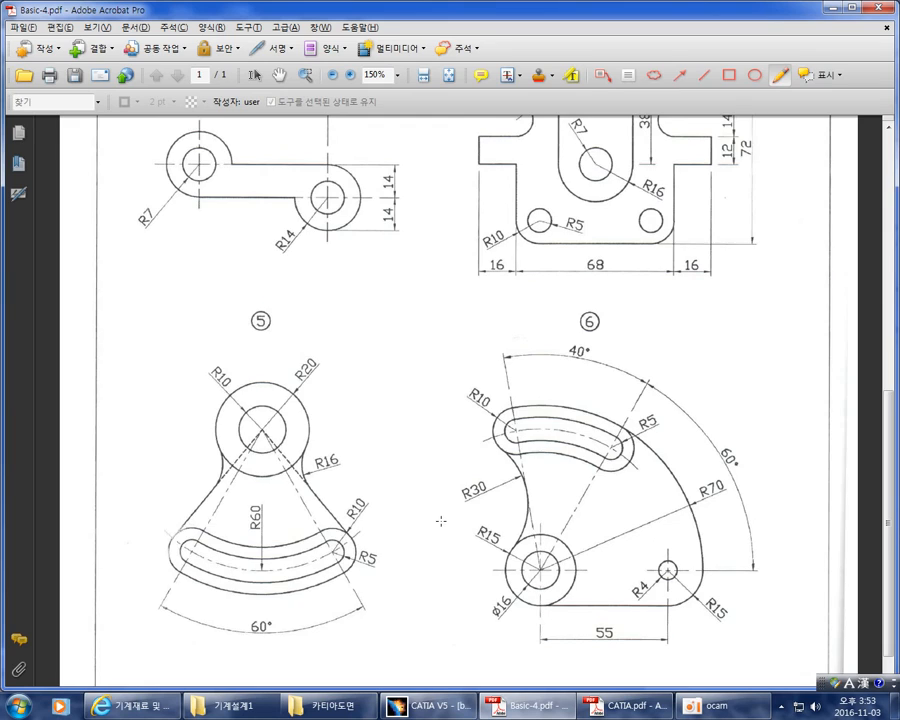
pyautogui.keyDown('ctrl'); pyautogui.scroll(-1, 438, 516); pyautogui.keyUp('ctrl')
pyautogui.moveTo(588, 378)
pyautogui.mouseDown()
pyautogui.moveTo(574, 378)
pyautogui.moveTo(553, 334)
pyautogui.moveTo(587, 370)
pyautogui.mouseUp()
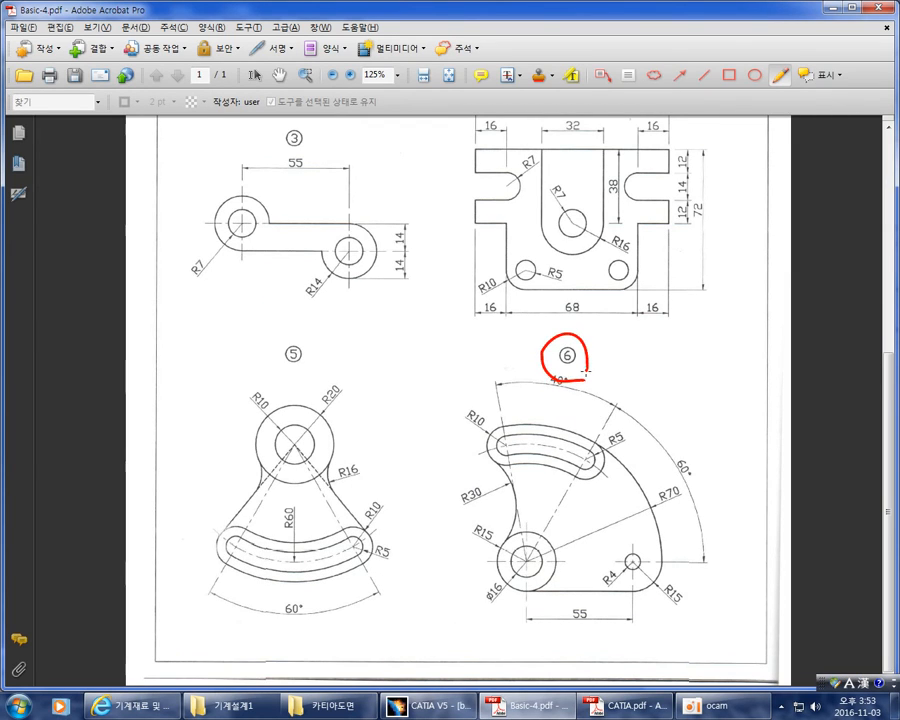
pyautogui.hotkey('ctrl', 'z')
pyautogui.keyDown('ctrl'); pyautogui.scroll(1, 645, 665); pyautogui.keyUp('ctrl')
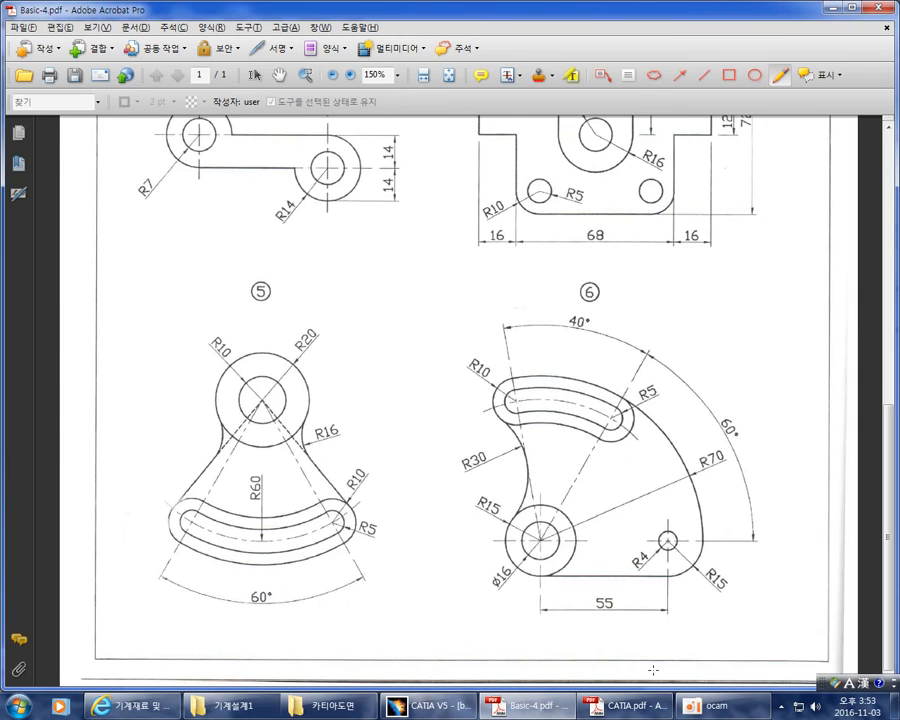
pyautogui.keyDown('ctrl'); pyautogui.scroll(1, 775, 637); pyautogui.keyUp('ctrl')
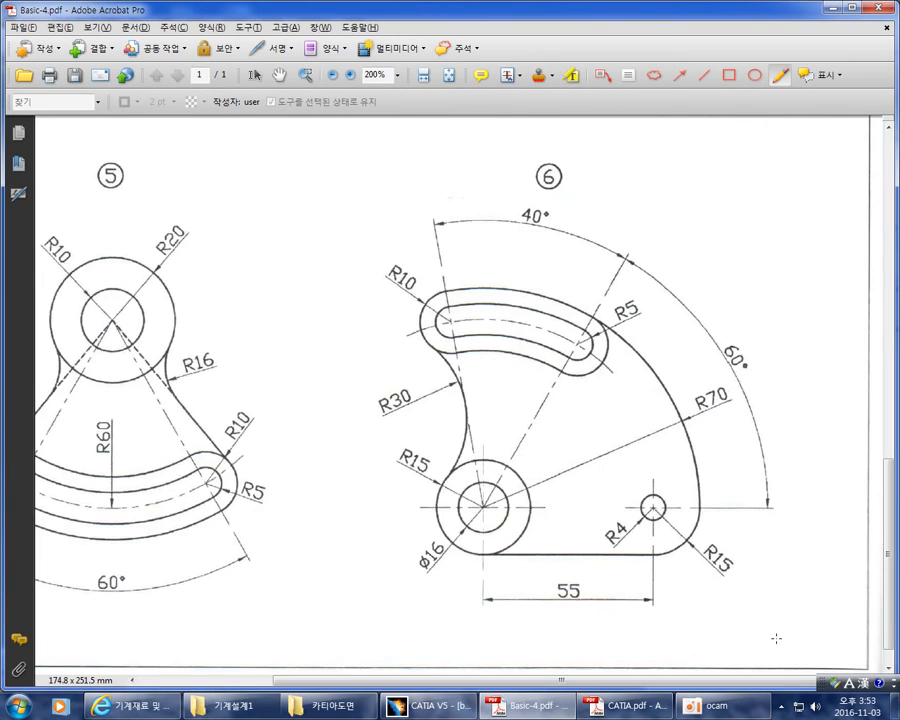
pyautogui.scroll(-1, 698, 520)
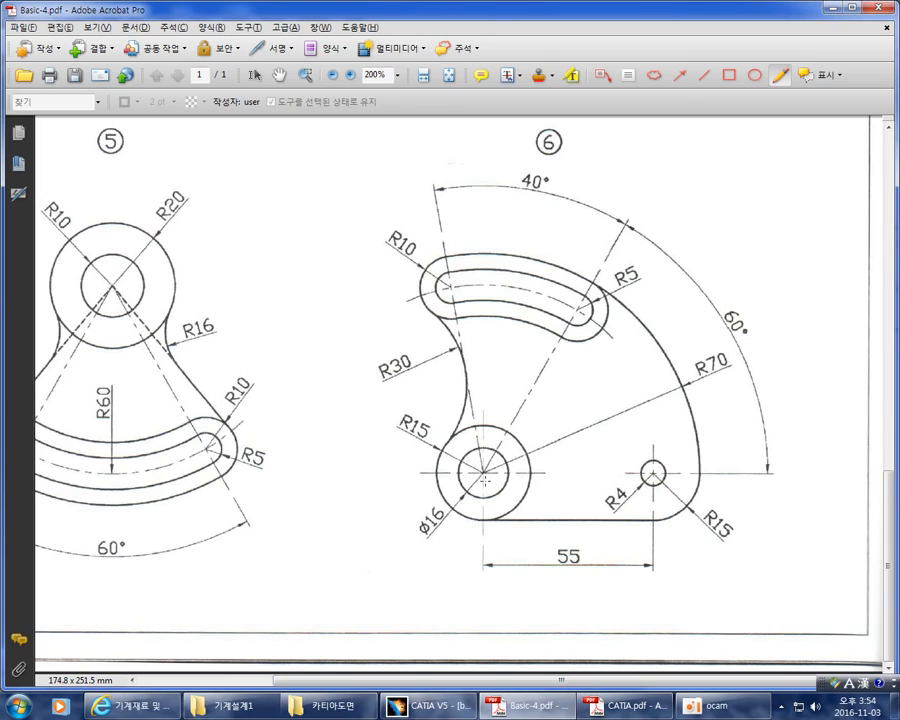
# Mark the centre of figure 6's Ø16 hole in red, and undo the trial traces of the slot arc and circles
pyautogui.click(483, 471)
pyautogui.moveTo(400, 302)
pyautogui.mouseDown()
pyautogui.moveTo(422, 292)
pyautogui.moveTo(549, 290)
pyautogui.moveTo(623, 381)
pyautogui.moveTo(603, 565)
pyautogui.mouseUp()
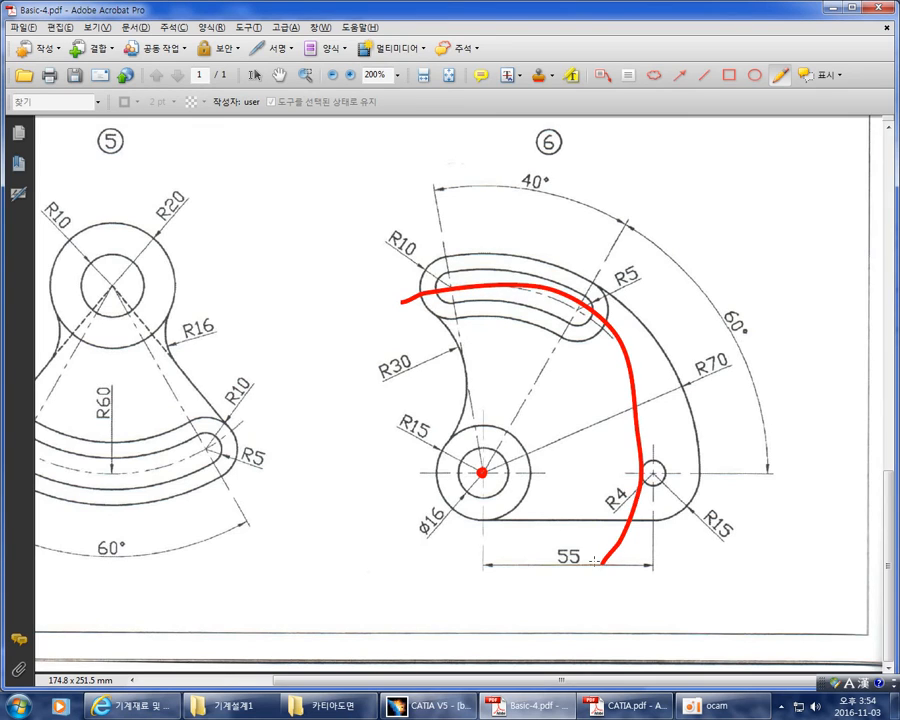
pyautogui.moveTo(466, 494)
pyautogui.mouseDown()
pyautogui.moveTo(471, 459)
pyautogui.moveTo(501, 479)
pyautogui.mouseUp()
pyautogui.moveTo(483, 524)
pyautogui.mouseDown()
pyautogui.moveTo(440, 458)
pyautogui.moveTo(483, 440)
pyautogui.mouseUp()
pyautogui.moveTo(446, 310); pyautogui.dragTo(509, 315)
pyautogui.hotkey('ctrl', 'z')
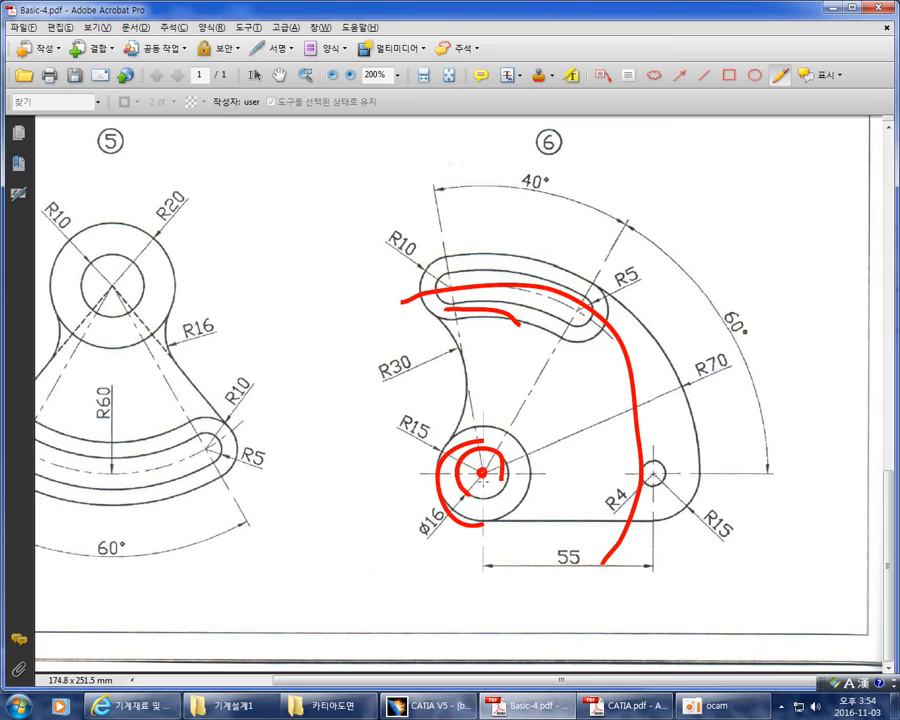
pyautogui.hotkey('ctrl', 'z')
pyautogui.hotkey('ctrl', 'z')
pyautogui.hotkey('ctrl', 'z')
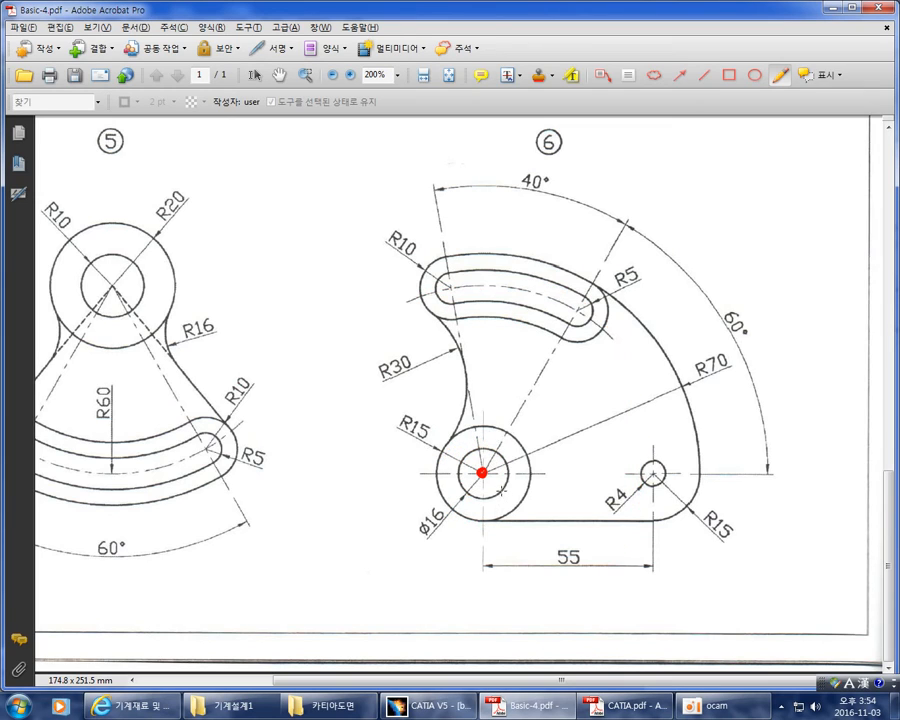
# Trace figure 6's concentric Ø16 and R15 circles in red and undo the traces
pyautogui.moveTo(476, 422)
pyautogui.mouseDown()
pyautogui.moveTo(507, 432)
pyautogui.moveTo(434, 482)
pyautogui.moveTo(506, 504)
pyautogui.moveTo(512, 430)
pyautogui.moveTo(470, 498)
pyautogui.moveTo(498, 440)
pyautogui.mouseUp()
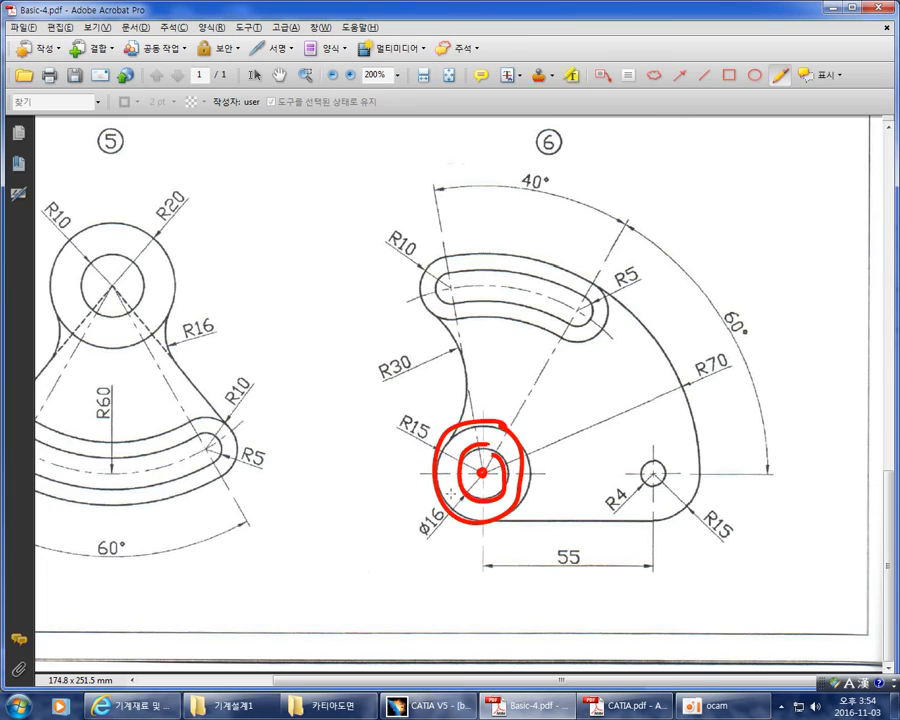
pyautogui.moveTo(422, 514); pyautogui.dragTo(430, 553)
pyautogui.hotkey('ctrl', 'z')
pyautogui.hotkey('ctrl', 'z')
pyautogui.hotkey('ctrl', 'z')
# Switch to CATIA, close the Line tool group, and delete all the figure 2 sketch geometry
pyautogui.hotkey('alt', 'Tab')
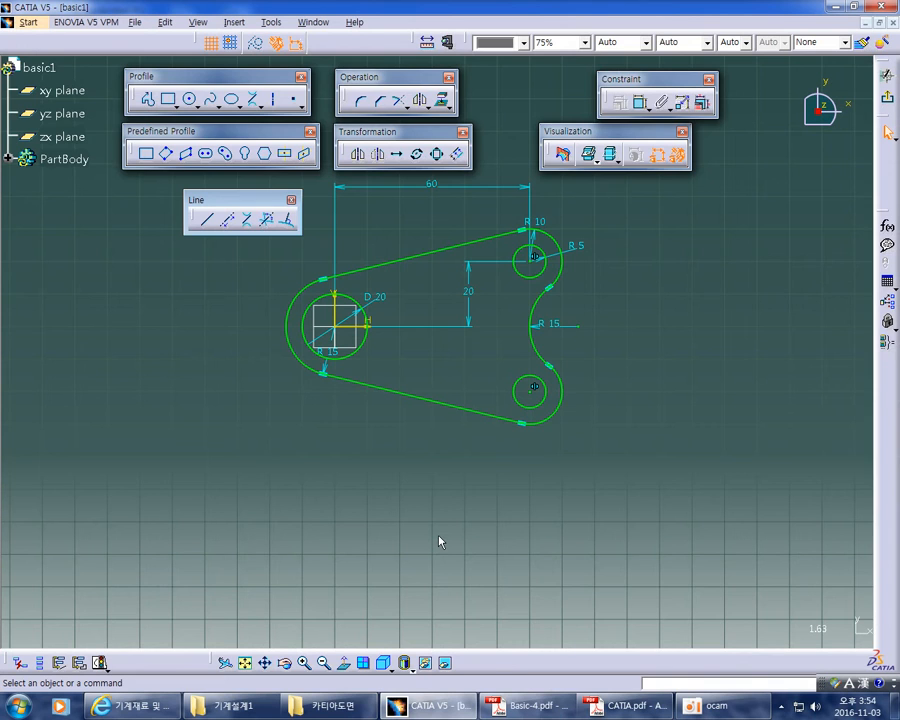
pyautogui.moveTo(432, 480)
pyautogui.keyDown('ctrl'); pyautogui.mouseDown(button='middle')
pyautogui.moveTo(436, 464)
pyautogui.moveTo(434, 530)
pyautogui.mouseUp(button='middle'); pyautogui.keyUp('ctrl')
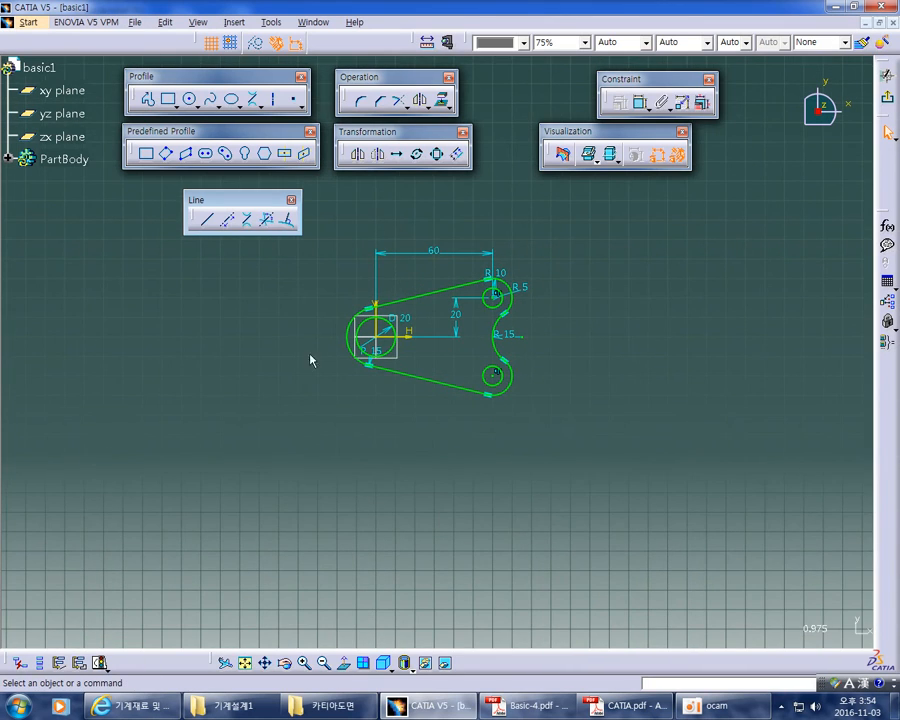
pyautogui.click(291, 200)
pyautogui.moveTo(277, 217)
pyautogui.mouseDown()
pyautogui.moveTo(442, 358)
pyautogui.moveTo(643, 472)
pyautogui.mouseUp()
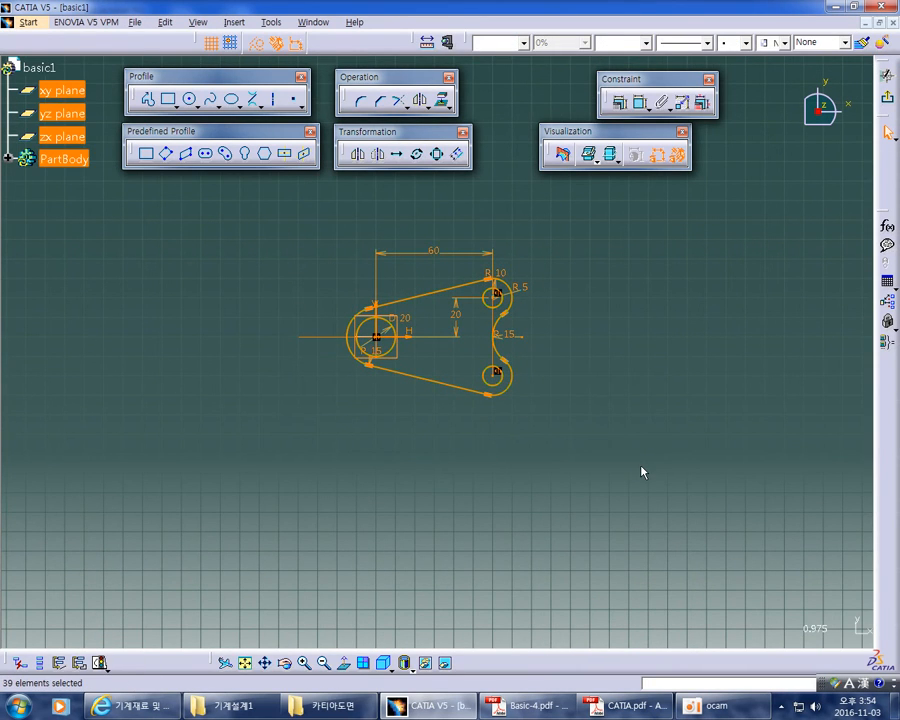
pyautogui.press('Delete')
# Draw two concentric circles centred on the sketch origin, the outer one with a radius of about 19 mm
pyautogui.moveTo(461, 491)
pyautogui.mouseDown(button='middle')
pyautogui.moveTo(486, 486)
pyautogui.moveTo(505, 408)
pyautogui.moveTo(538, 444)
pyautogui.mouseUp(button='middle')
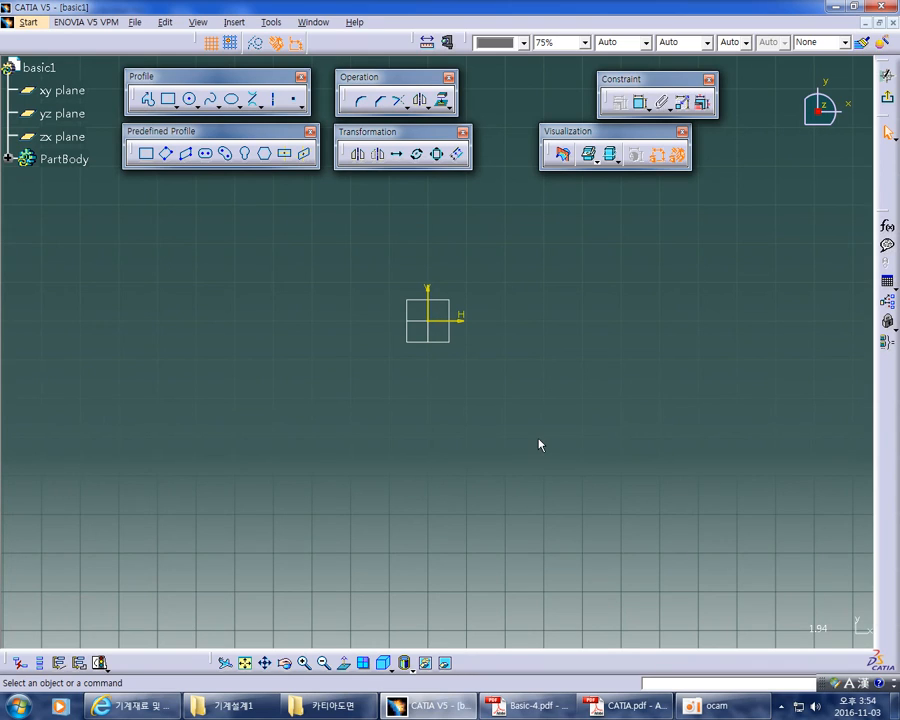
pyautogui.click(190, 99)
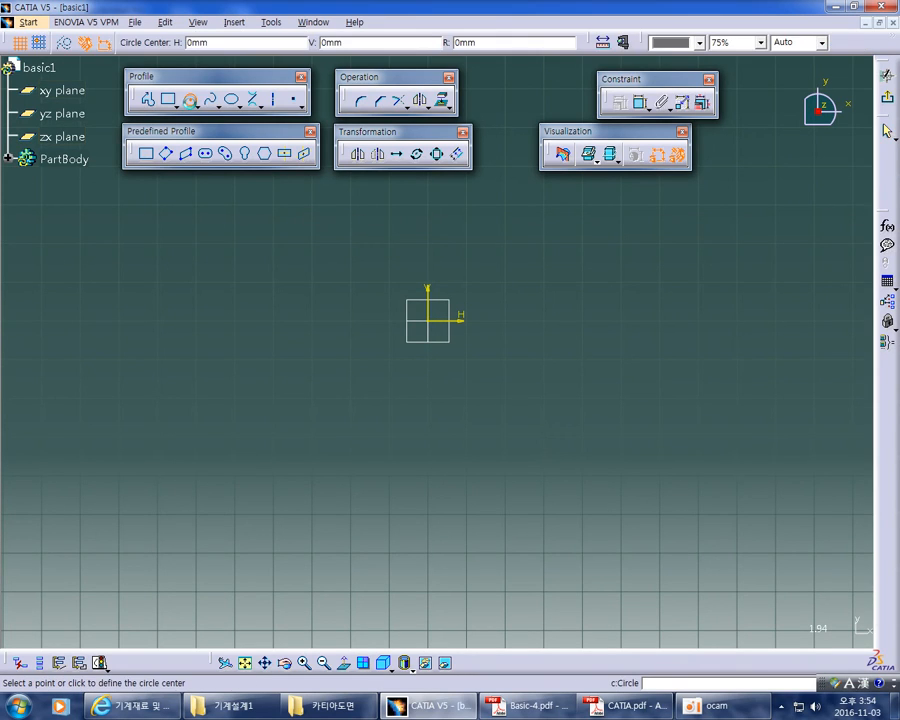
pyautogui.click(437, 325)
pyautogui.click(450, 356)
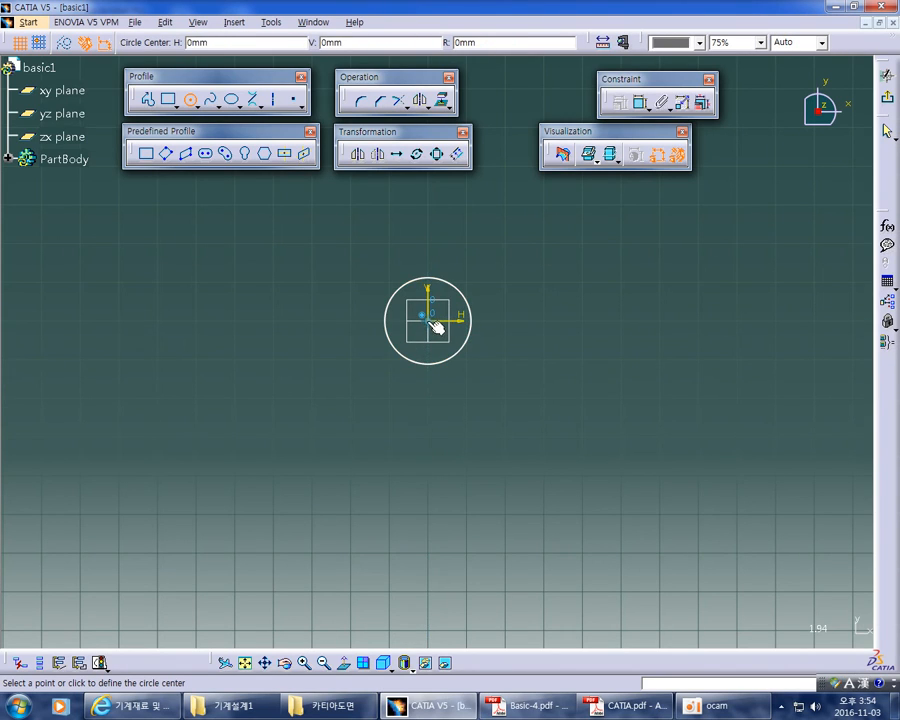
pyautogui.click(434, 323)
pyautogui.click(463, 382)
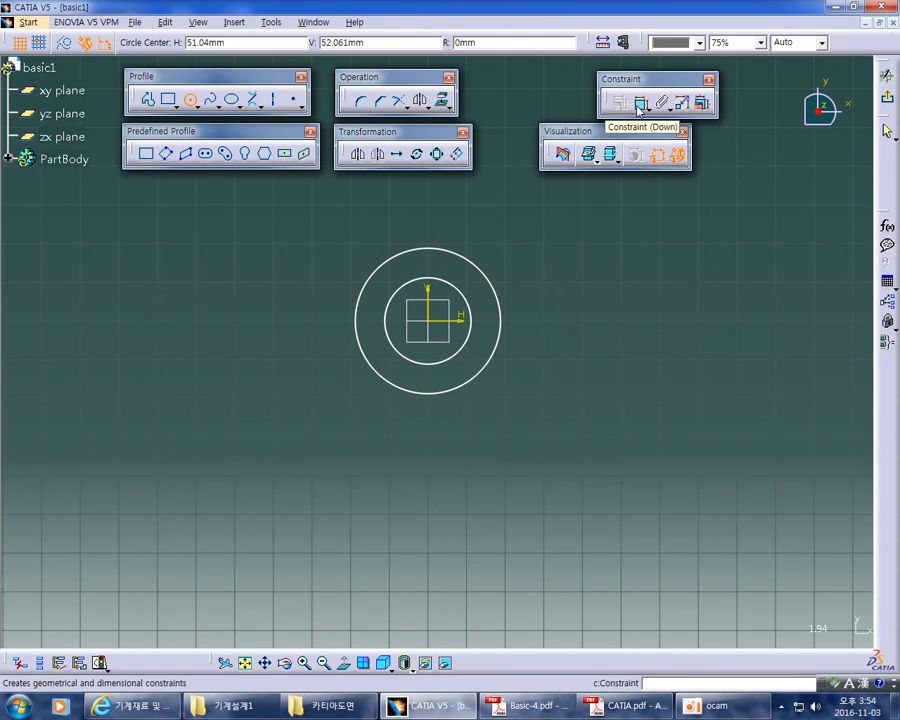
# Dimension both circles, changing the inner circle's constraint to a diameter and setting it to 16 mm
pyautogui.click(640, 104)
pyautogui.click(497, 288)
pyautogui.click(516, 246)
pyautogui.click(481, 315)
pyautogui.click(489, 318)
pyautogui.doubleClick(486, 311)
pyautogui.click(621, 326)
pyautogui.click(619, 348)
pyautogui.write('16')
pyautogui.press('Return')
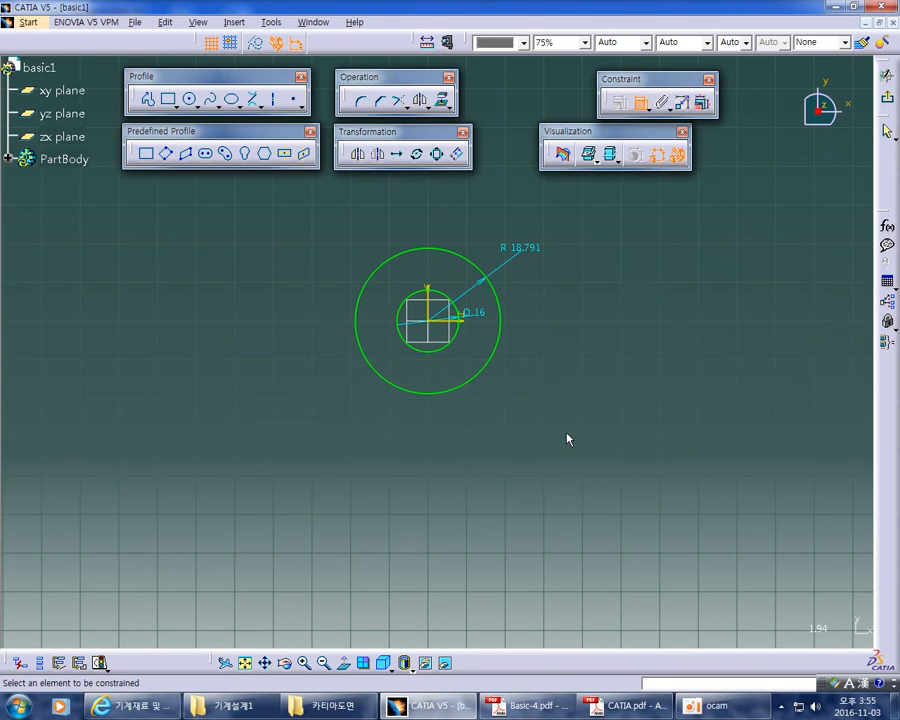
# Set the outer circle's radius to 15 mm and move its dimension label inside the circle
pyautogui.hotkey('alt', 'Tab')
pyautogui.hotkey('alt', 'Tab')
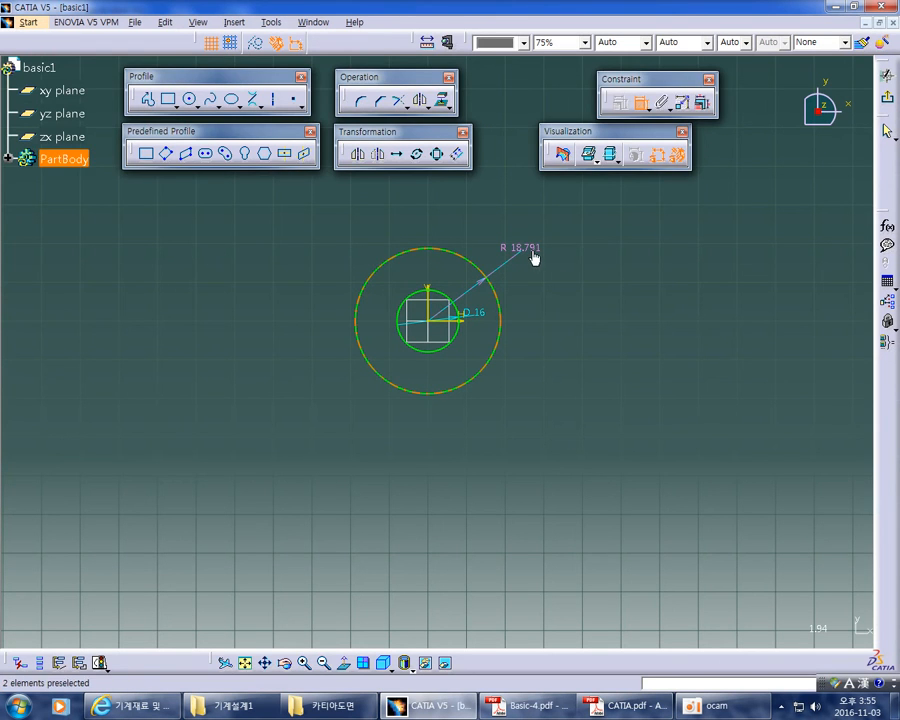
pyautogui.doubleClick(522, 247)
pyautogui.write('15')
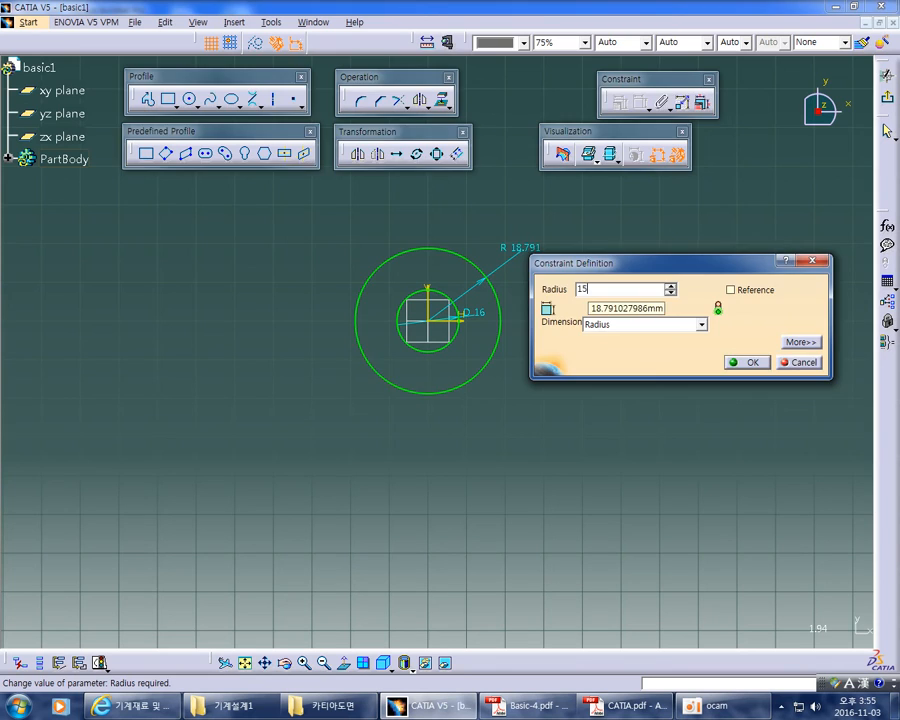
pyautogui.press('Return')
pyautogui.moveTo(587, 374); pyautogui.dragTo(583, 249, button='middle')
pyautogui.moveTo(550, 212); pyautogui.dragTo(474, 264)
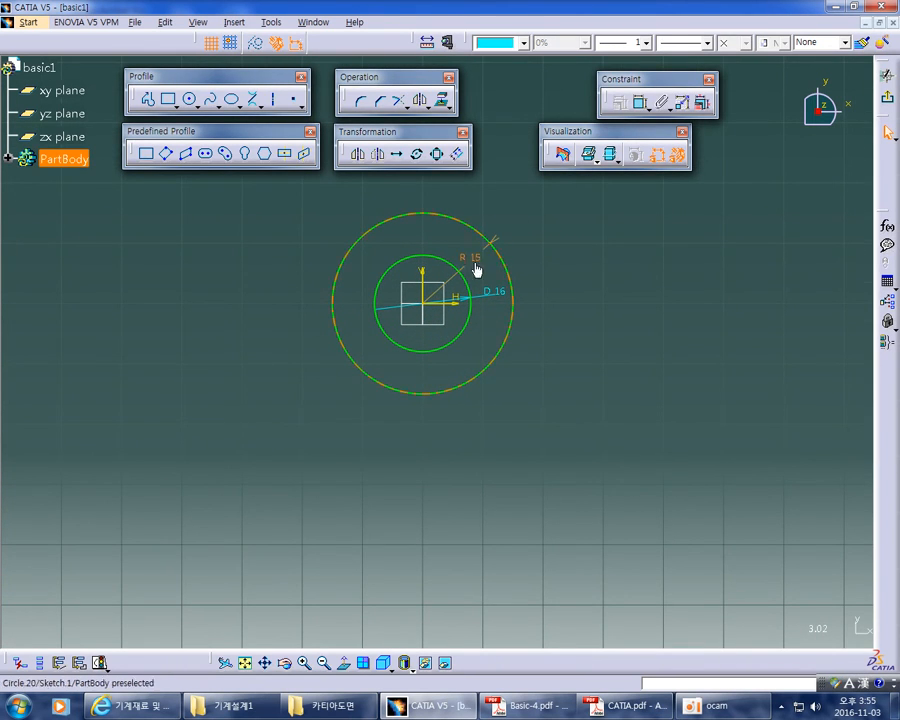
pyautogui.click(575, 299)
pyautogui.moveTo(575, 299); pyautogui.dragTo(575, 376, button='middle')
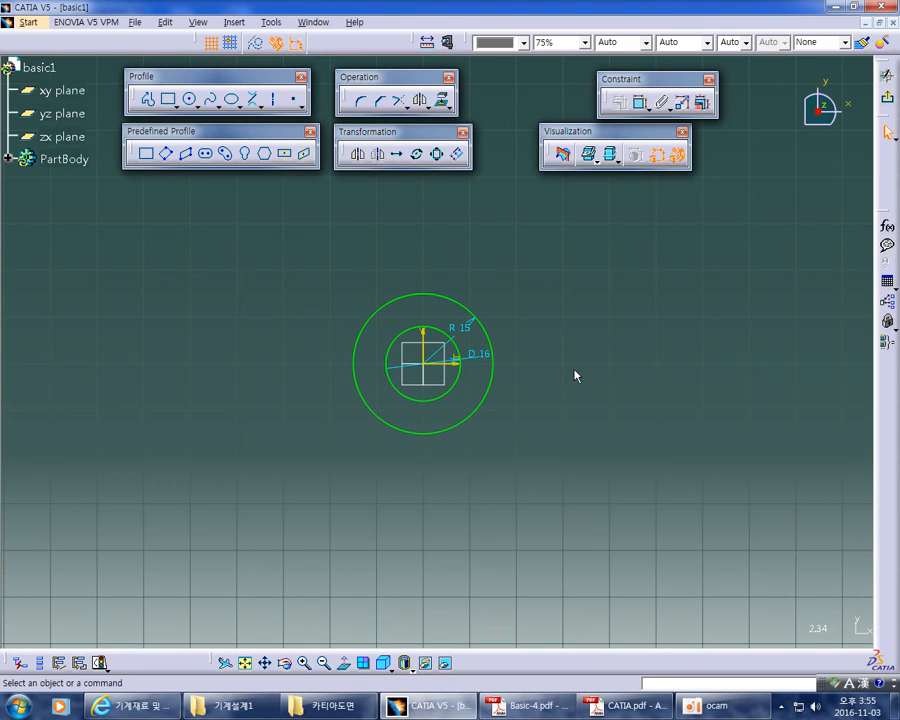
# Switch to Basic-4.pdf and trace figure 6's R15 and R4 circles around the small hole and the R15 circle around the Ø16 hole
pyautogui.hotkey('alt', 'Tab')
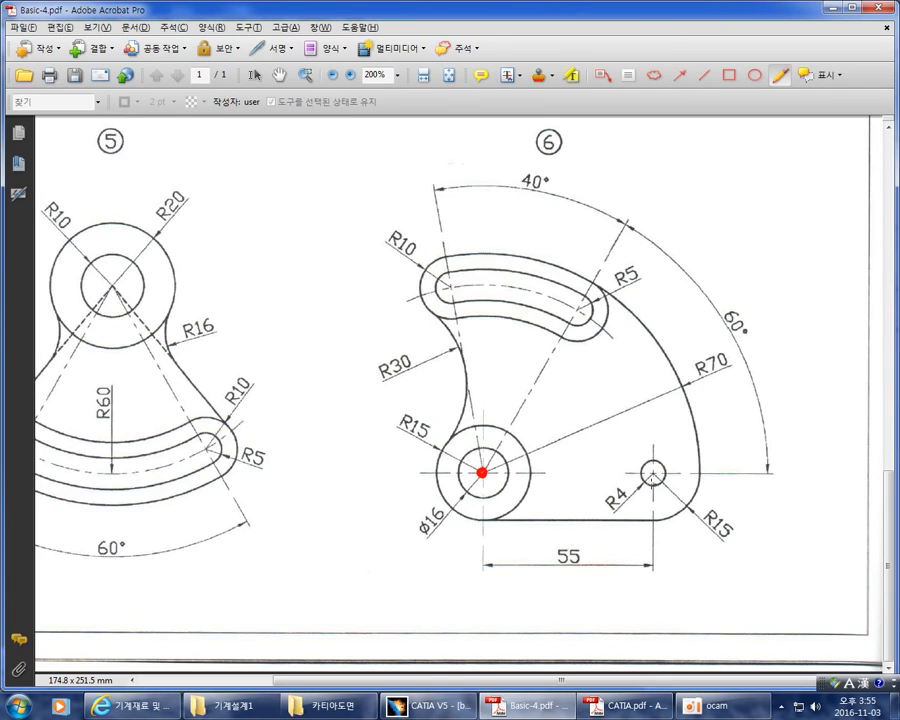
pyautogui.moveTo(681, 511)
pyautogui.mouseDown()
pyautogui.moveTo(694, 482)
pyautogui.moveTo(670, 418)
pyautogui.moveTo(625, 445)
pyautogui.moveTo(626, 495)
pyautogui.moveTo(650, 510)
pyautogui.moveTo(681, 508)
pyautogui.mouseUp()
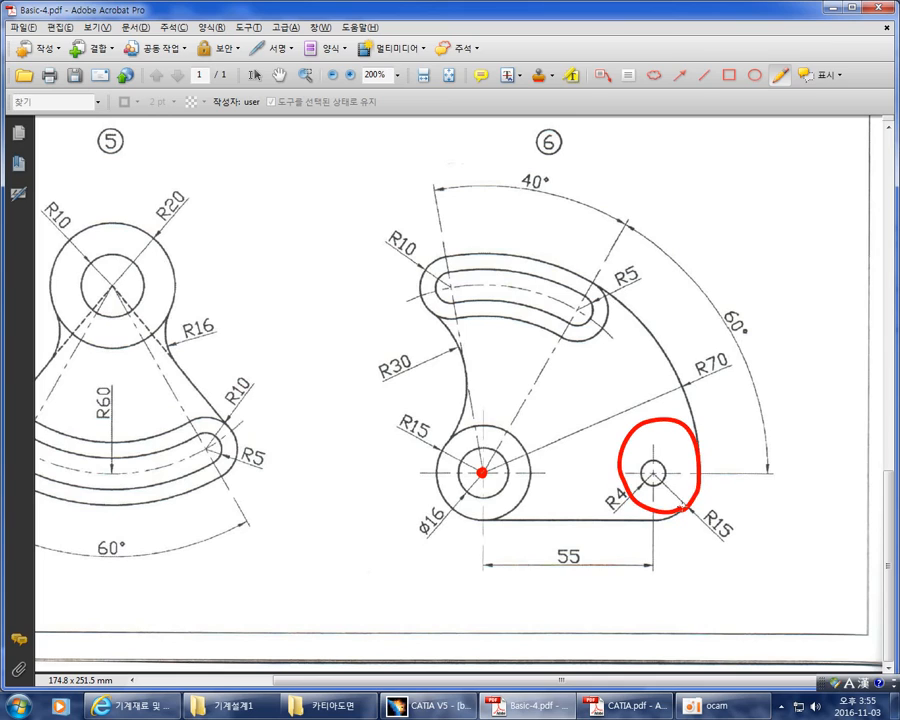
pyautogui.moveTo(656, 456)
pyautogui.mouseDown()
pyautogui.moveTo(644, 468)
pyautogui.moveTo(671, 462)
pyautogui.mouseUp()
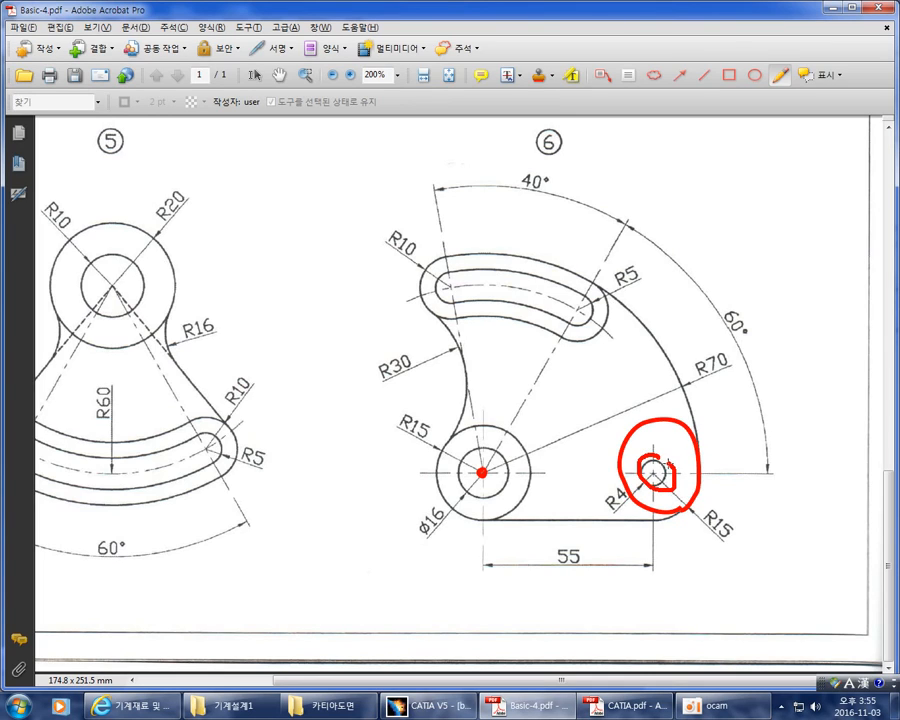
pyautogui.moveTo(512, 434)
pyautogui.mouseDown()
pyautogui.moveTo(485, 419)
pyautogui.moveTo(443, 452)
pyautogui.moveTo(450, 510)
pyautogui.moveTo(525, 512)
pyautogui.moveTo(509, 433)
pyautogui.mouseUp()
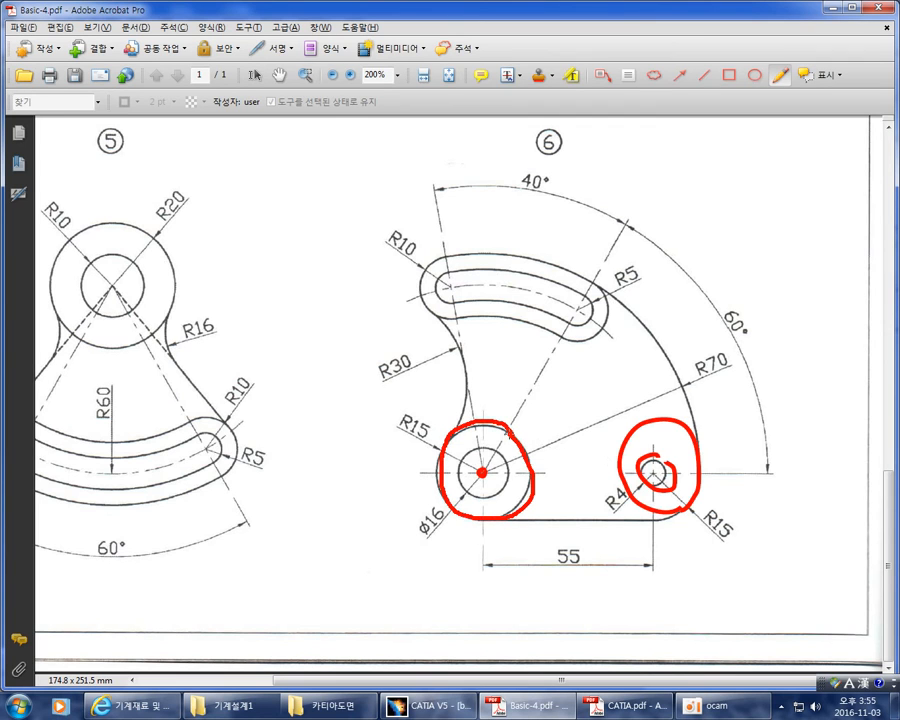
# In CATIA, draw a circle on the horizontal axis about 58 mm right of the origin, copying the R15 circle's radius, and reposition its label
pyautogui.hotkey('alt', 'Tab')
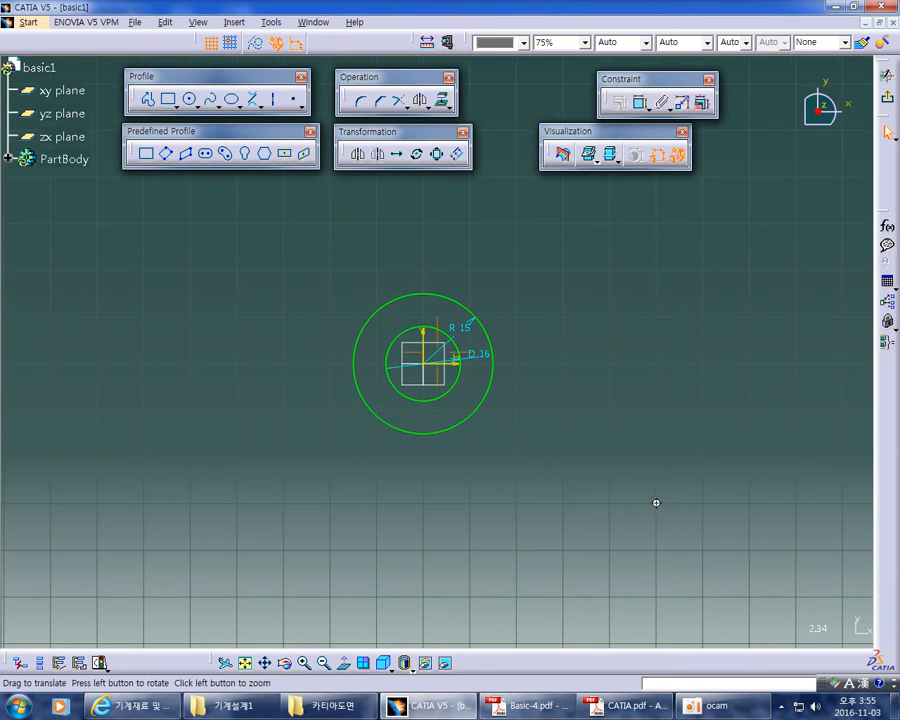
pyautogui.click(189, 100)
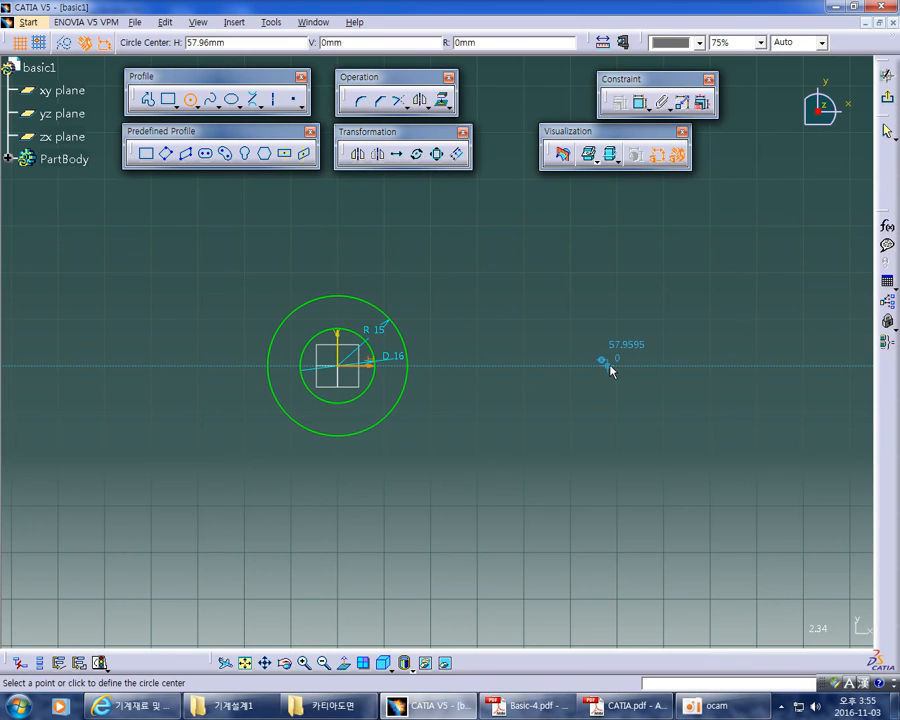
pyautogui.click(608, 366)
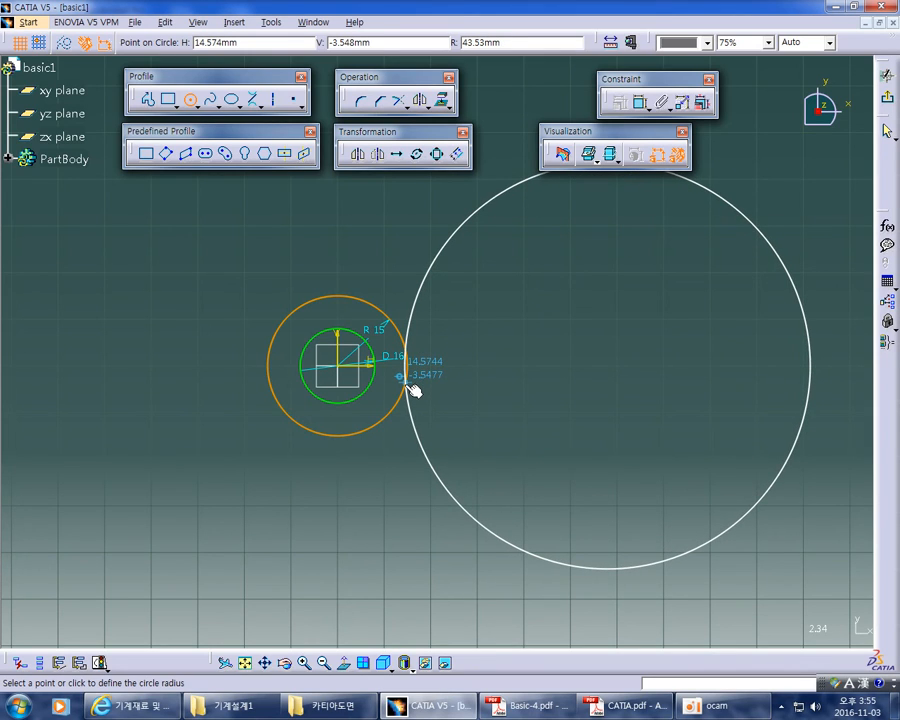
pyautogui.rightClick(408, 388)
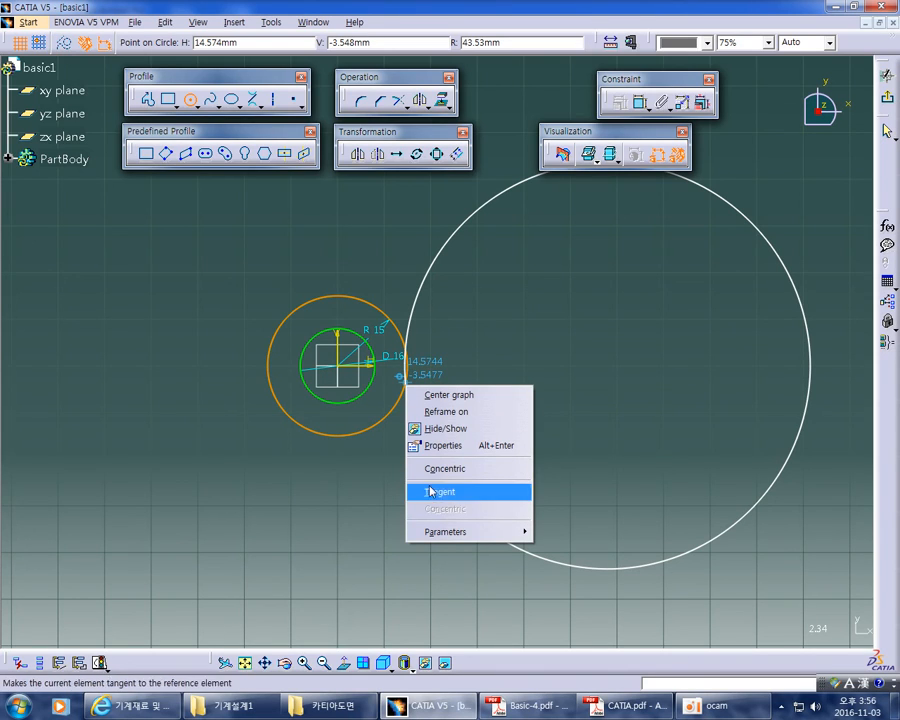
pyautogui.moveTo(436, 532)
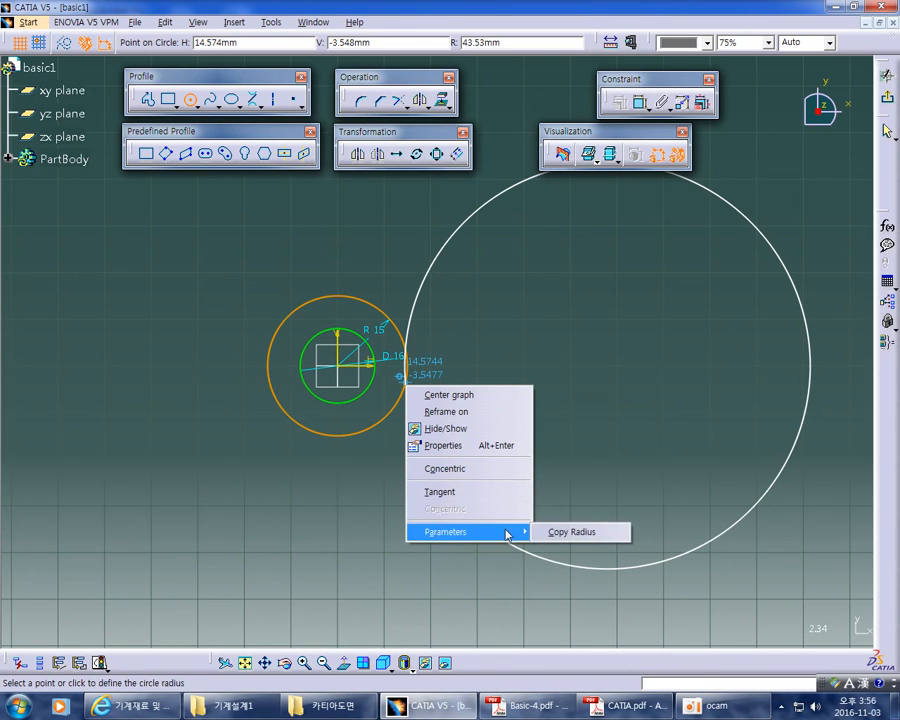
pyautogui.click(568, 532)
pyautogui.click(663, 366)
pyautogui.moveTo(663, 366)
pyautogui.mouseDown()
pyautogui.moveTo(658, 428)
pyautogui.moveTo(668, 450)
pyautogui.mouseUp()
pyautogui.moveTo(592, 484); pyautogui.dragTo(573, 486, button='middle')
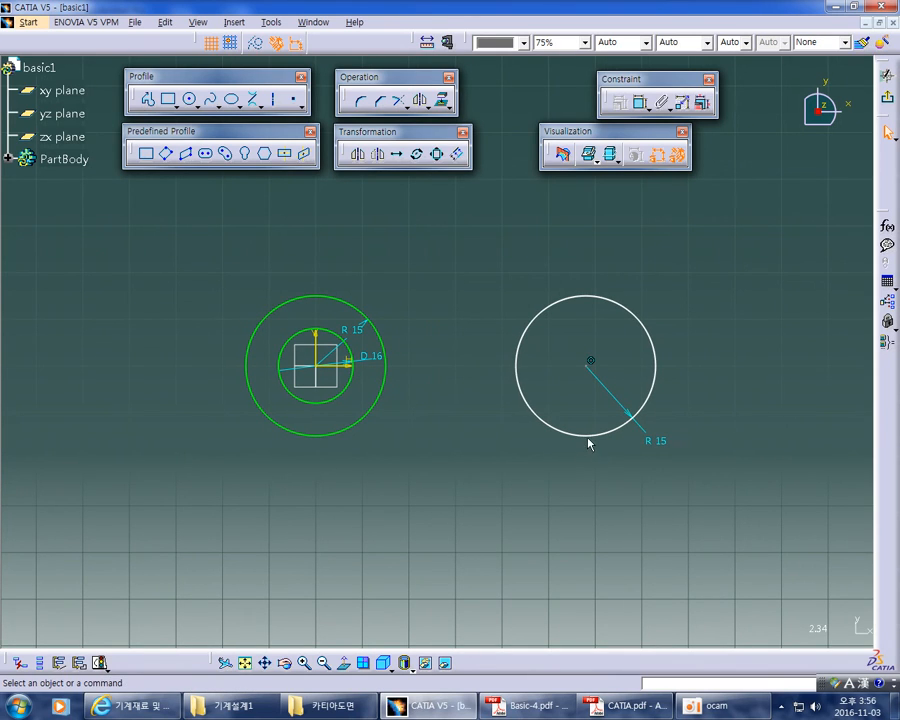
# Move the right R15 circle closer to the origin and dimension its centre's horizontal distance from the vertical axis
pyautogui.moveTo(594, 362); pyautogui.dragTo(552, 394)
pyautogui.click(692, 346)
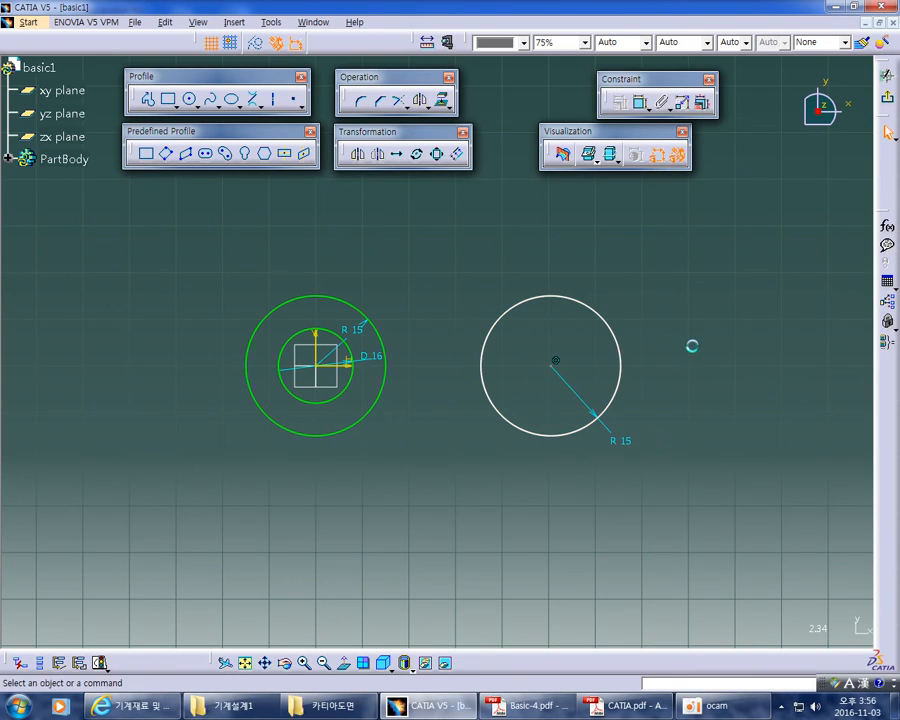
pyautogui.click(638, 101)
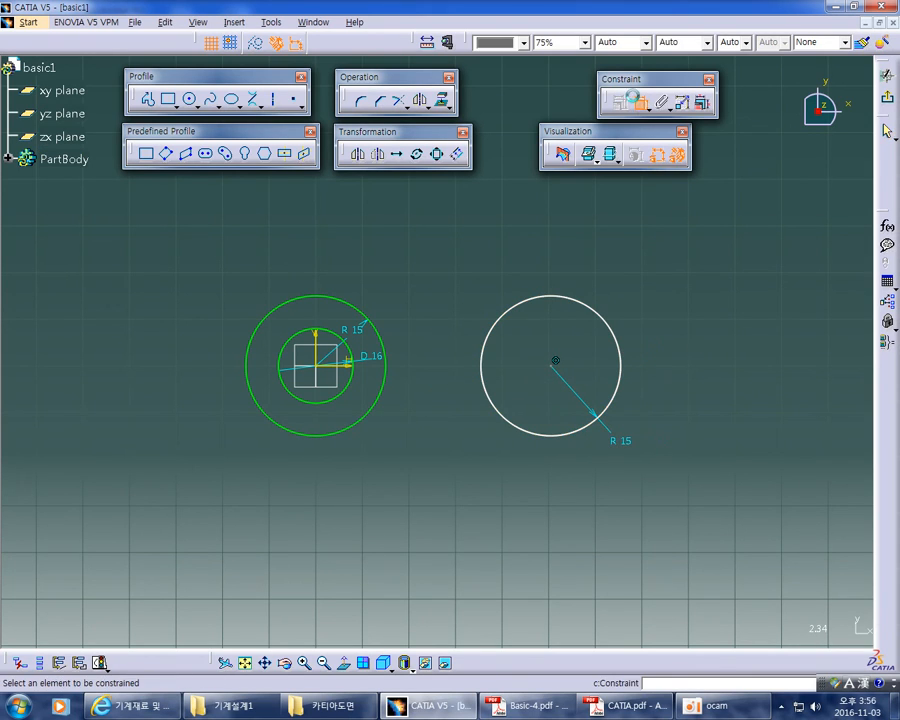
pyautogui.click(557, 363)
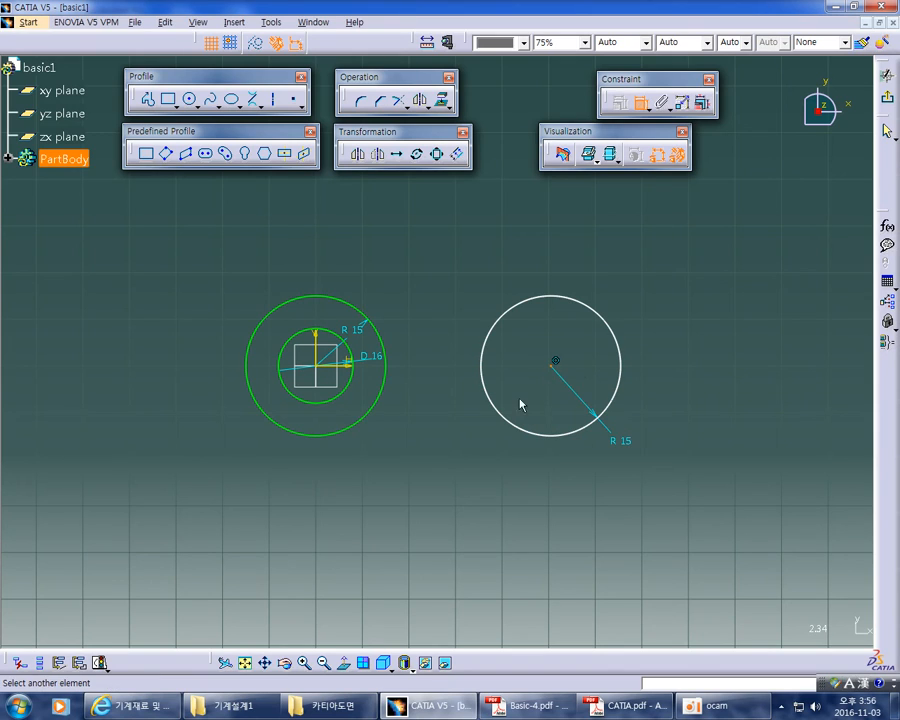
pyautogui.click(326, 345)
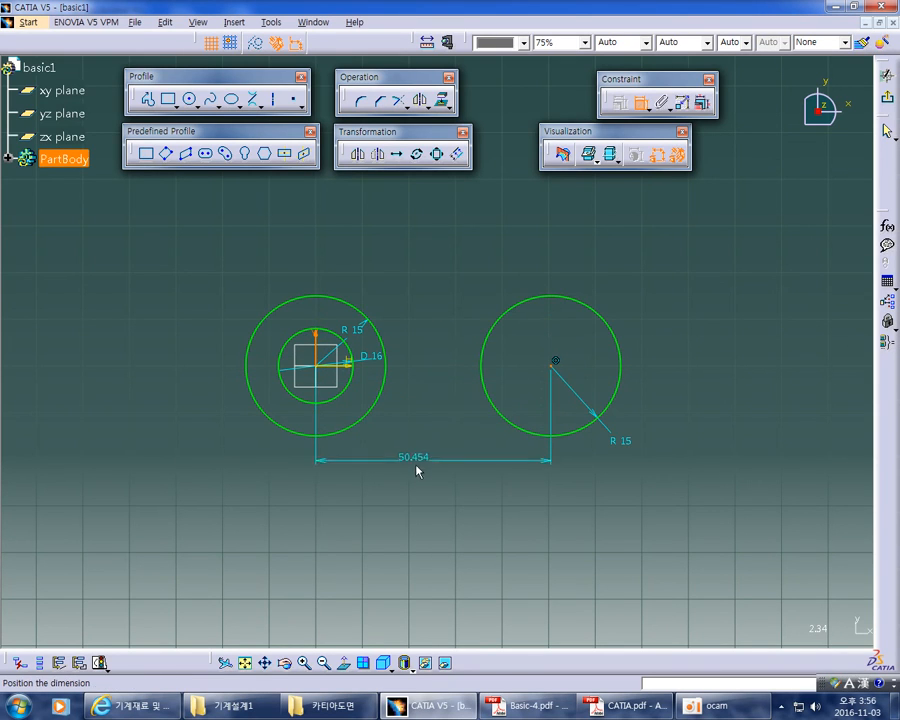
pyautogui.click(427, 517)
# Check the centre spacing in Basic-4.pdf, then set the horizontal distance dimension in CATIA to 55 mm
pyautogui.hotkey('alt', 'Tab')
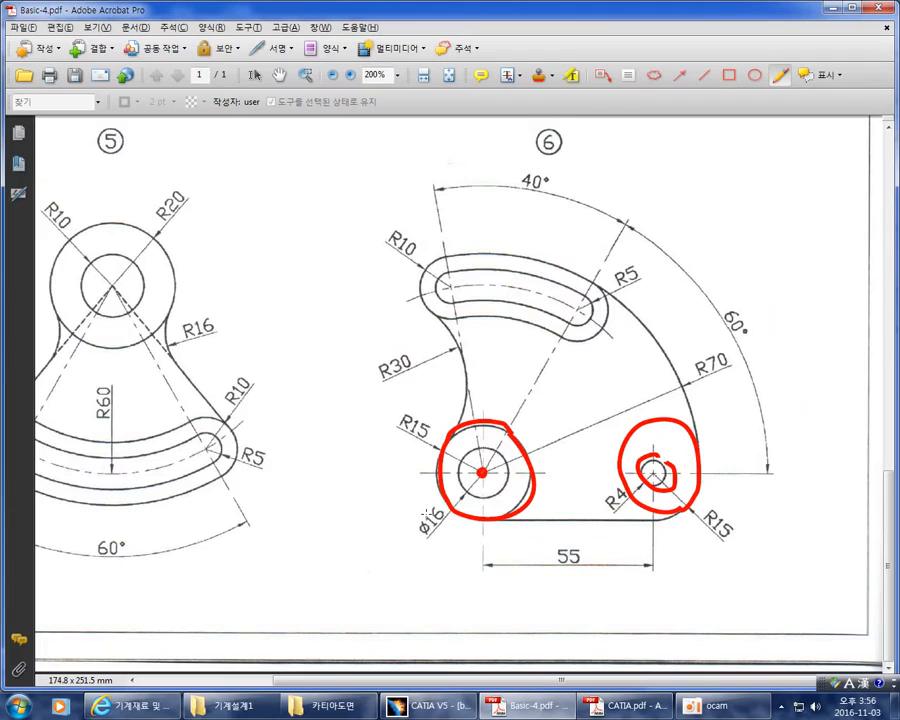
pyautogui.hotkey('alt', 'Tab')
pyautogui.doubleClick(433, 513)
pyautogui.write('55mm')
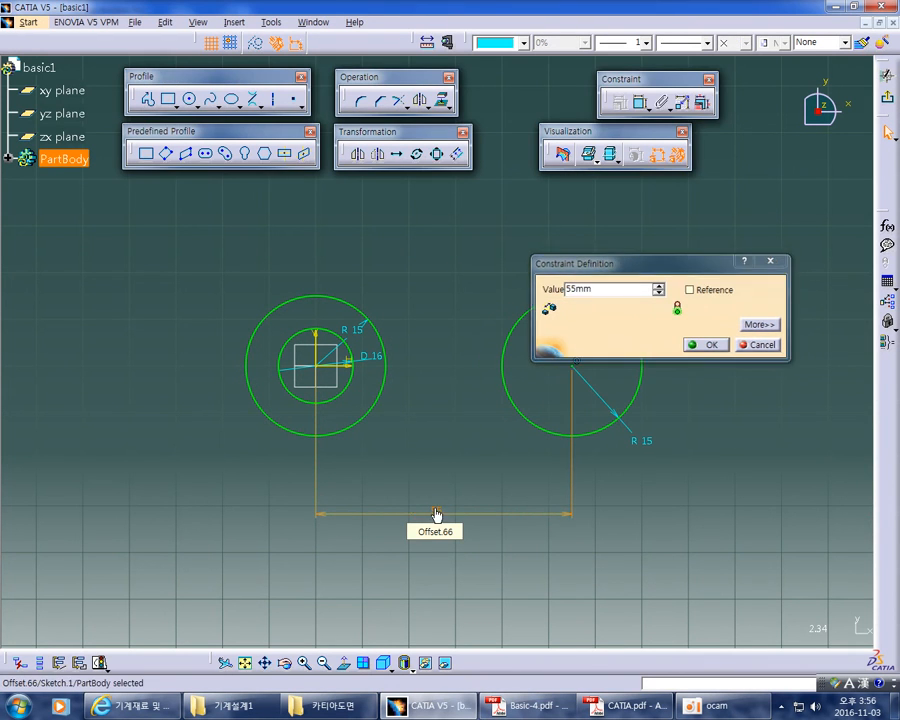
pyautogui.press('Return')
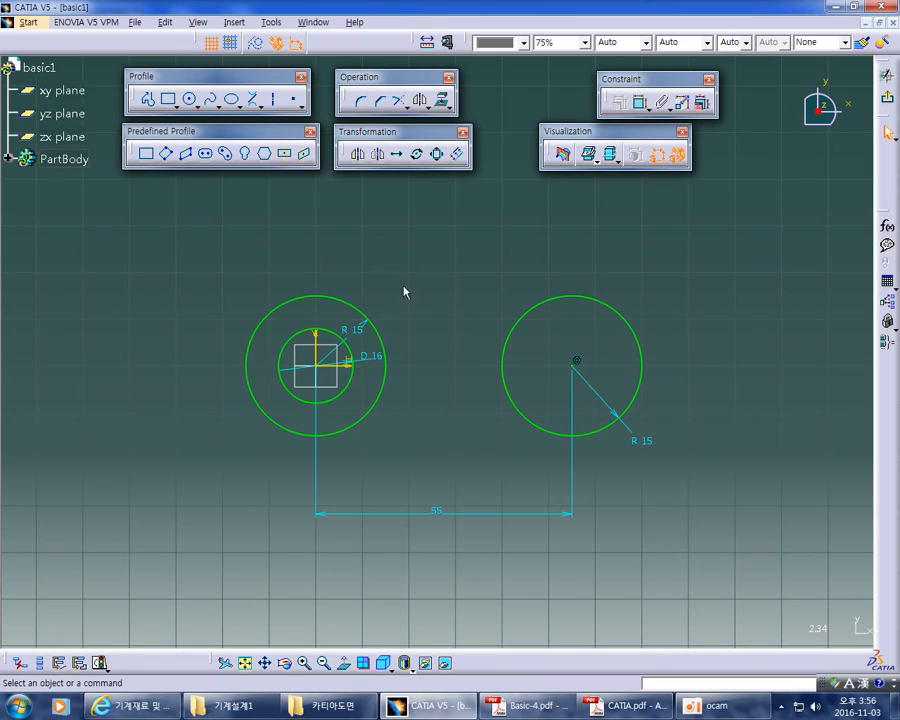
# Draw a circle about 14 mm in diameter, concentric inside the right R15 circle, checking the small hole in Basic-4.pdf
pyautogui.click(189, 99)
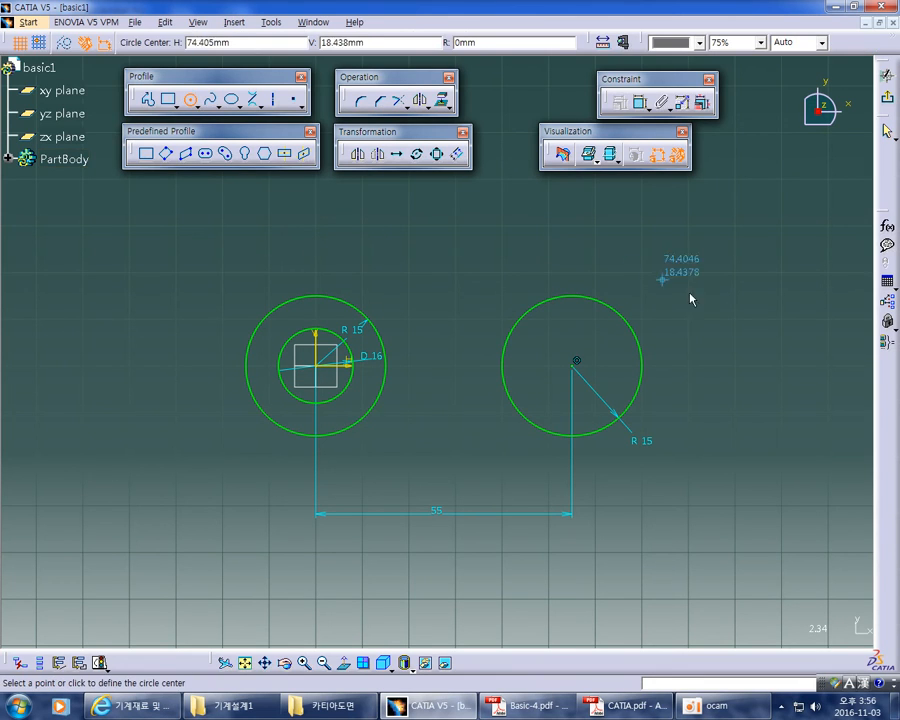
pyautogui.hotkey('alt', 'Tab')
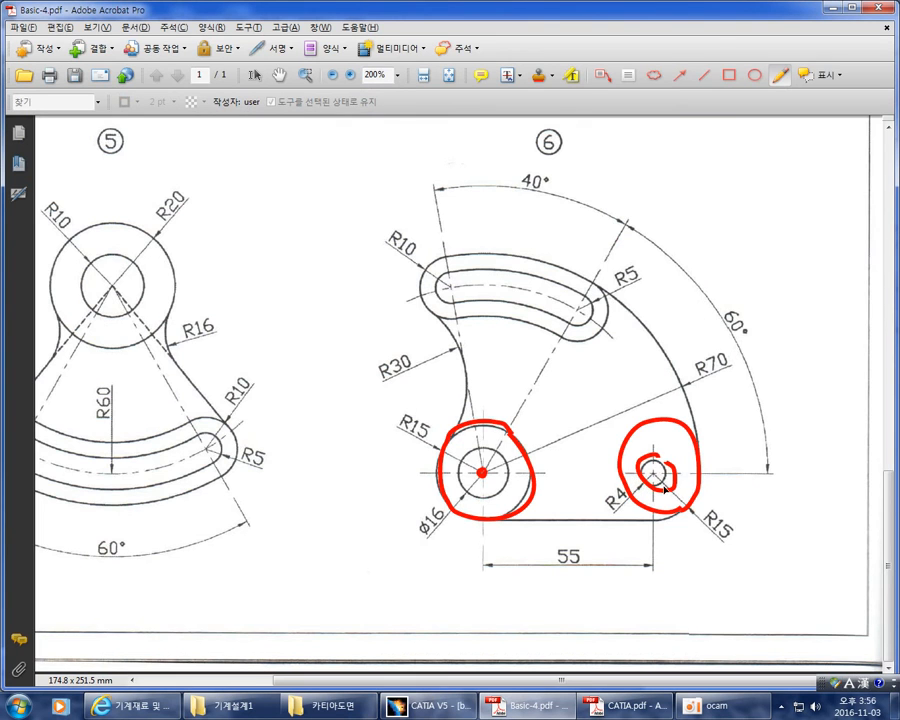
pyautogui.hotkey('alt', 'Tab')
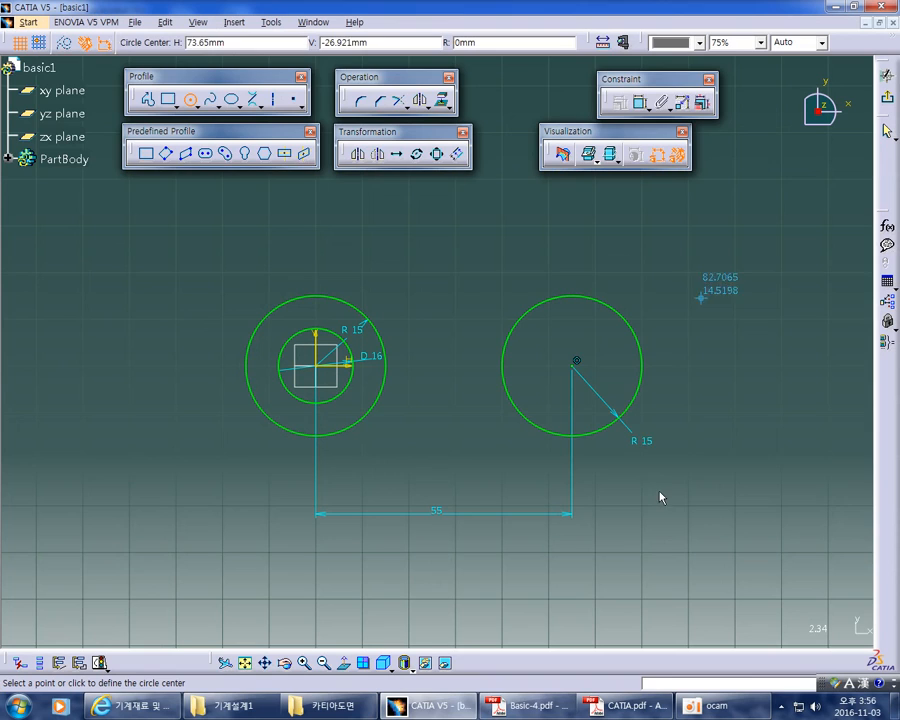
pyautogui.click(577, 362)
pyautogui.click(588, 392)
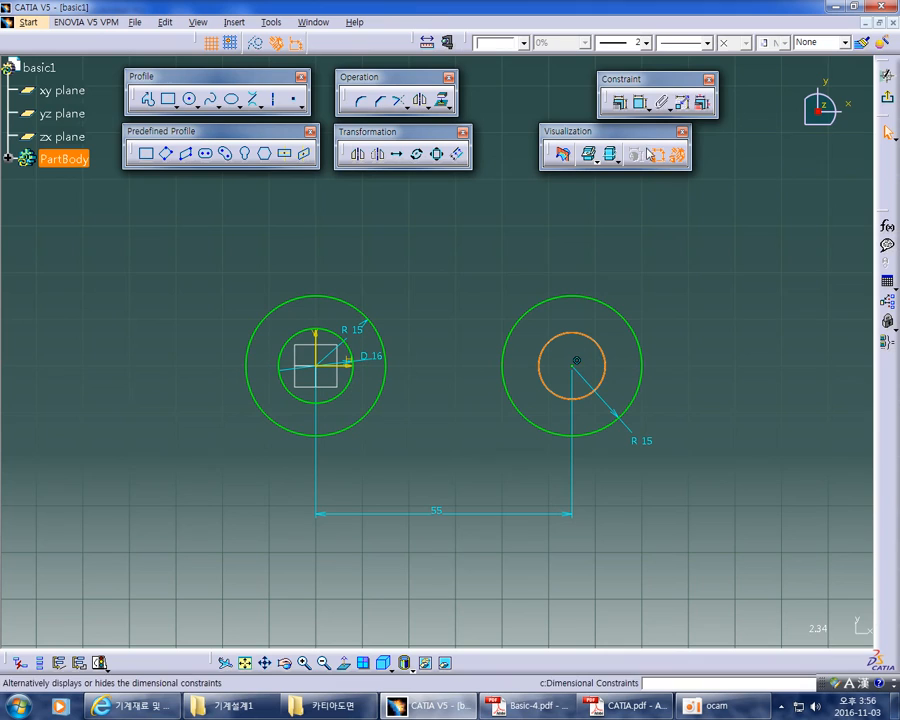
# Dimension the right inner circle with a diameter of 8 mm and move its label further down inside the R15 circle
pyautogui.click(640, 102)
pyautogui.click(538, 404)
pyautogui.doubleClick(537, 402)
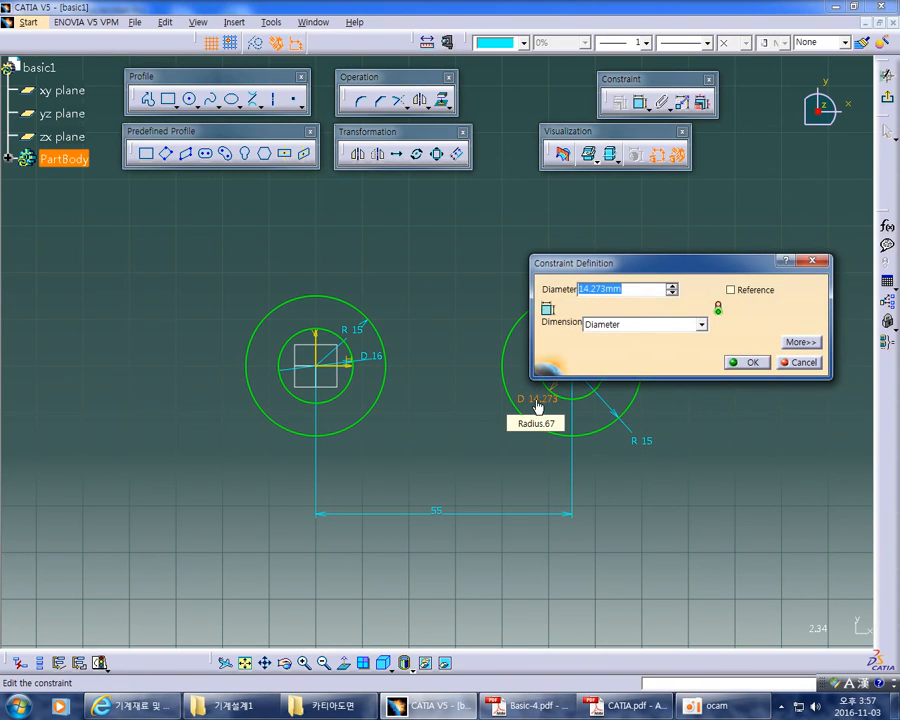
pyautogui.write('8')
pyautogui.press('Return')
pyautogui.click(704, 436)
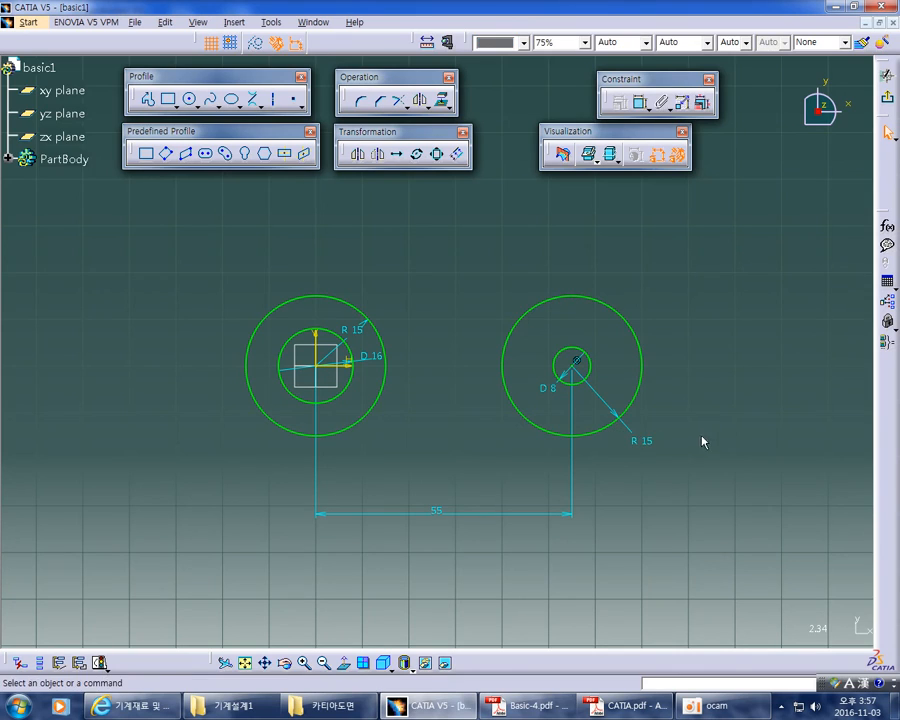
pyautogui.moveTo(550, 391); pyautogui.dragTo(538, 402)
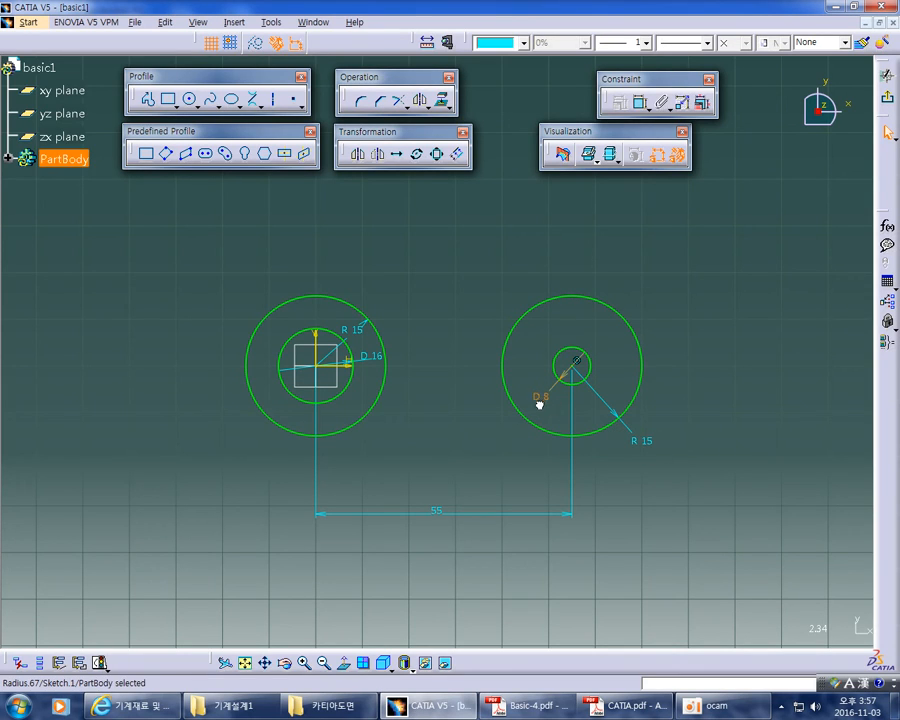
pyautogui.click(722, 390)
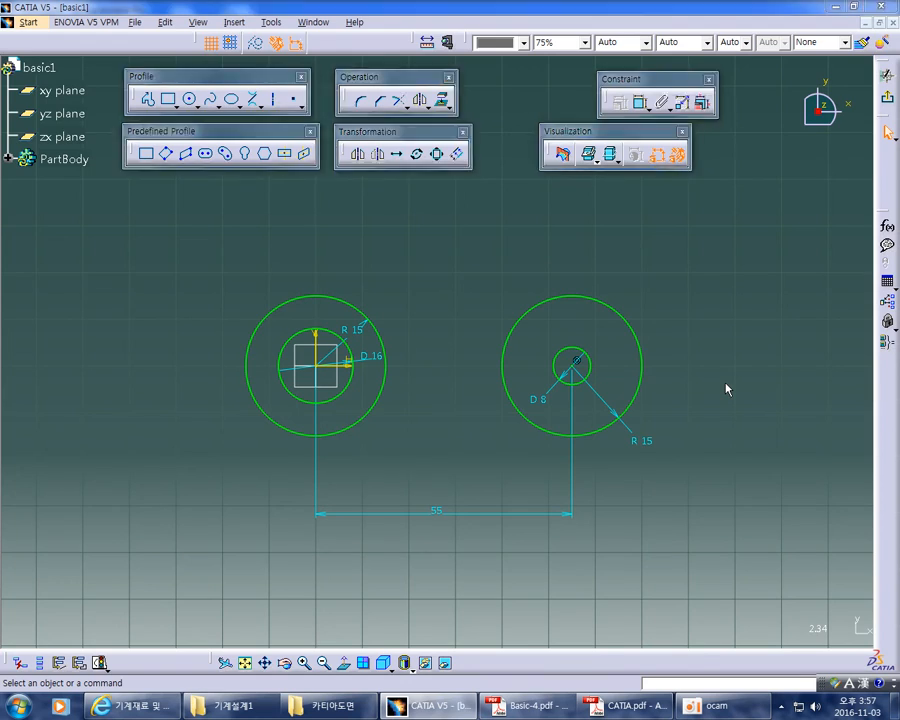
# Switch to Basic-4.pdf, mark figure 6's straight bottom edge between the two R15 arcs, and undo the new pencil marks
pyautogui.hotkey('alt', 'Tab')
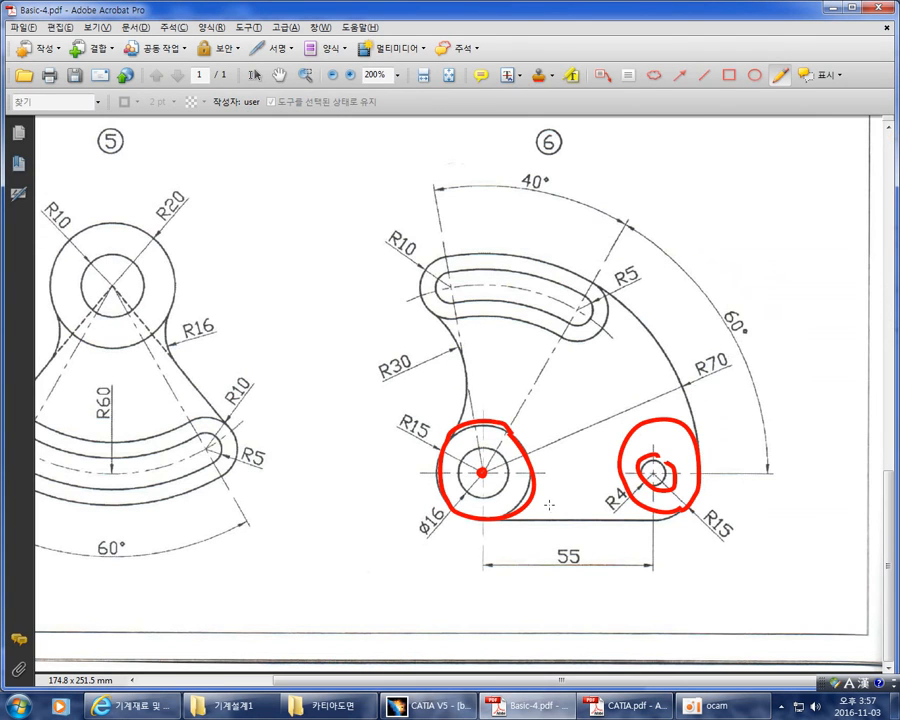
pyautogui.keyDown('ctrl'); pyautogui.scroll(1, 576, 532); pyautogui.keyUp('ctrl')
pyautogui.moveTo(733, 514); pyautogui.dragTo(398, 521)
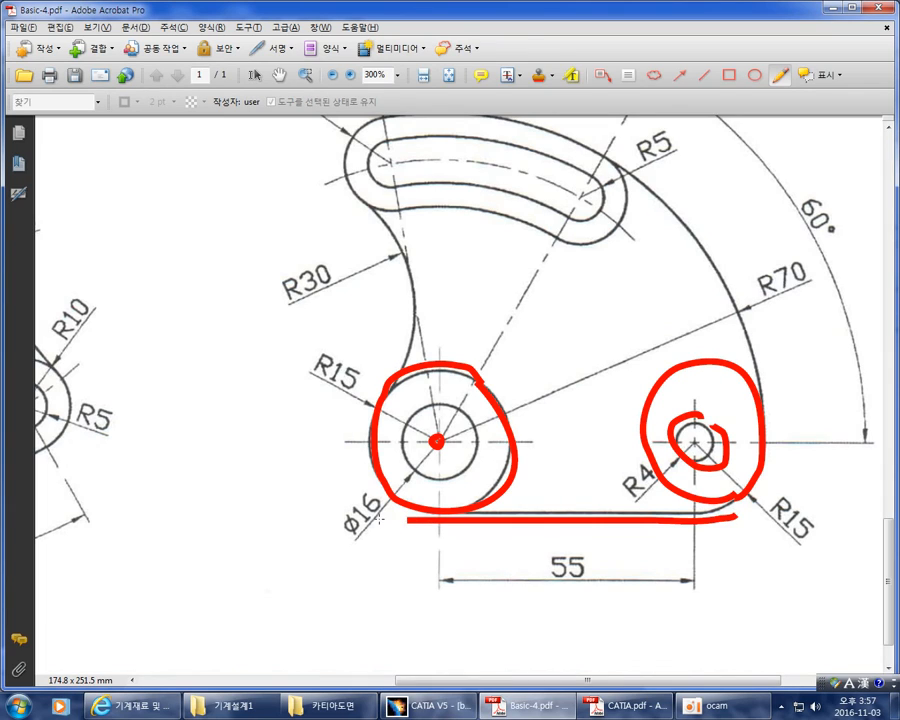
pyautogui.moveTo(204, 247); pyautogui.dragTo(205, 302)
pyautogui.moveTo(298, 230)
pyautogui.mouseDown()
pyautogui.moveTo(300, 305)
pyautogui.moveTo(312, 246)
pyautogui.moveTo(317, 272)
pyautogui.moveTo(302, 289)
pyautogui.mouseUp()
pyautogui.hotkey('ctrl', 'z')
pyautogui.hotkey('ctrl', 'z')
pyautogui.hotkey('ctrl', 'z')
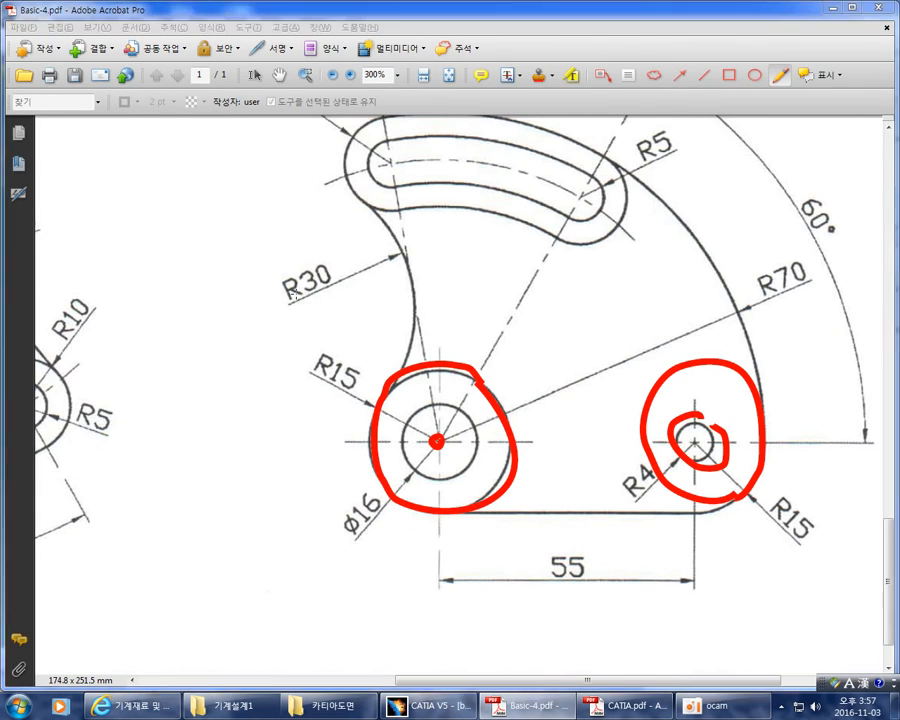
# In CATIA, draw a bi-tangent line joining the undersides of the two R15 circles
pyautogui.hotkey('alt', 'Tab')
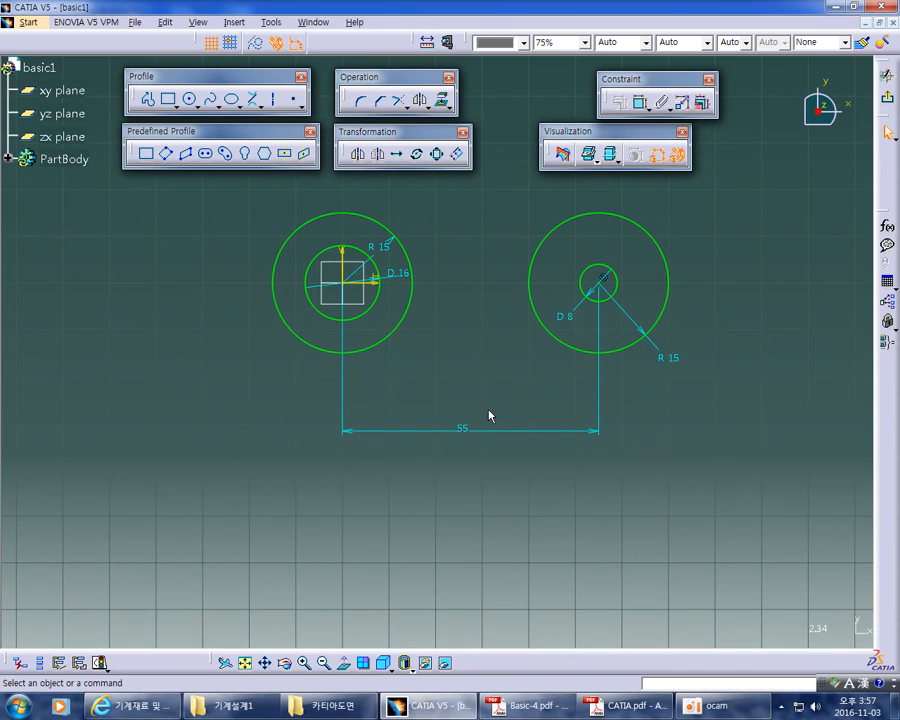
pyautogui.click(255, 105)
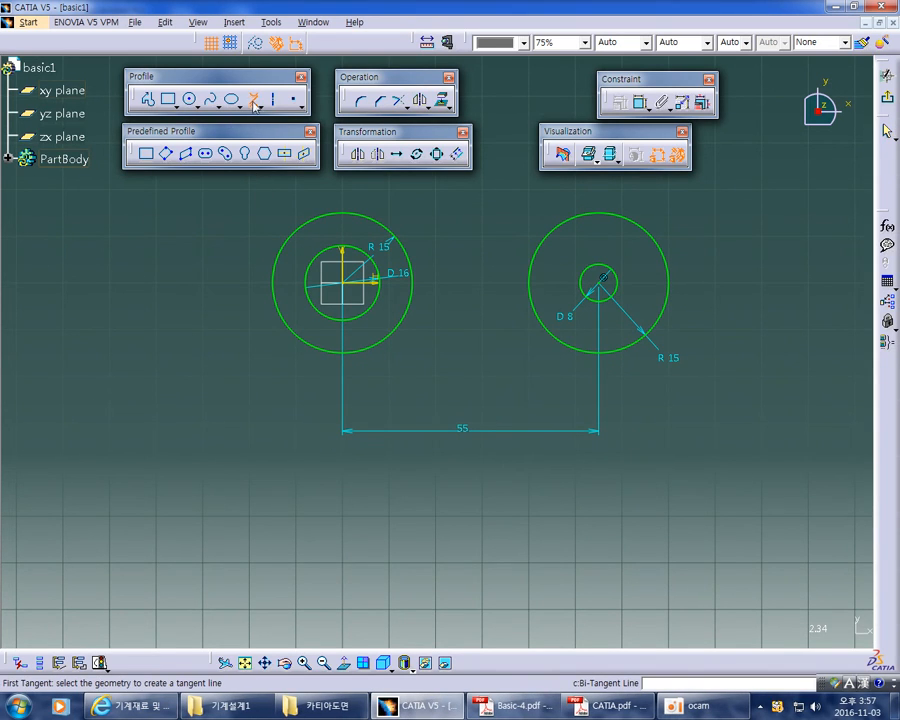
pyautogui.click(362, 353)
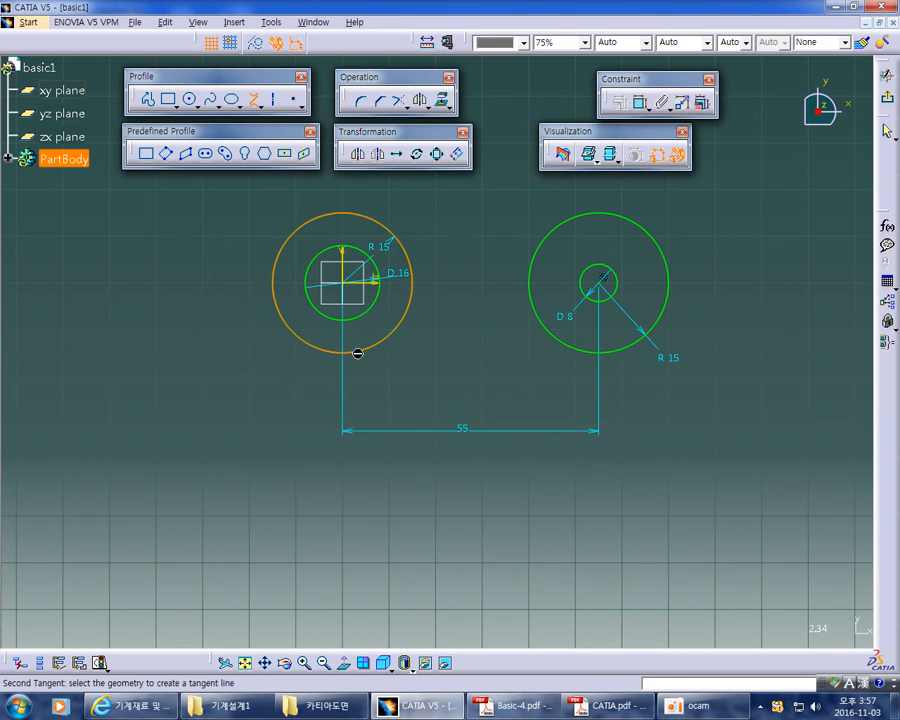
pyautogui.click(596, 357)
pyautogui.moveTo(672, 464); pyautogui.dragTo(670, 527, button='middle')
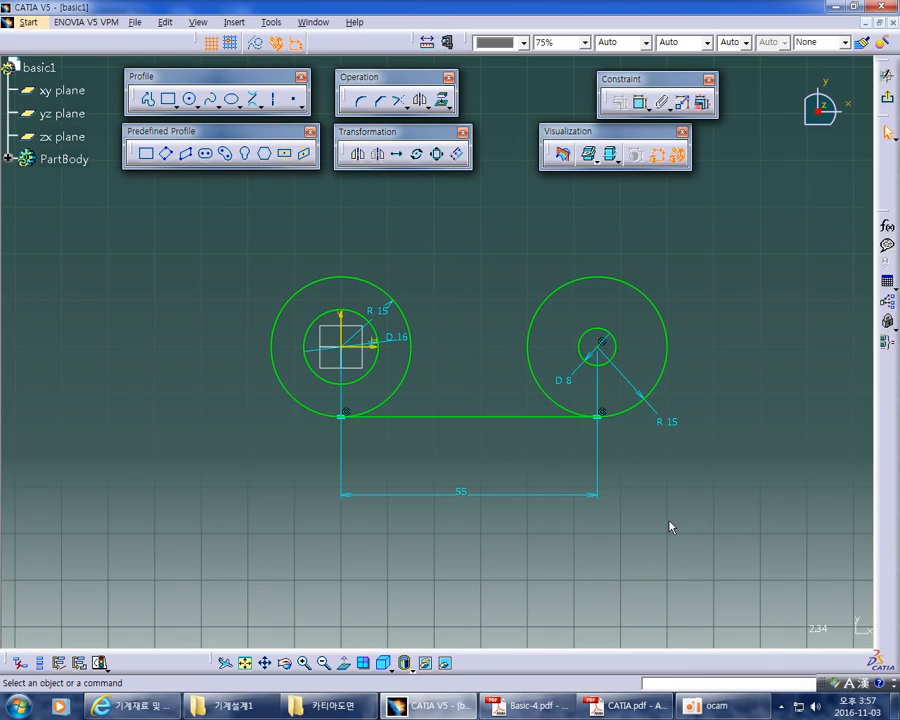
# Switch to Basic-4.pdf and undo the remaining pencil marks around figure 6's circles
pyautogui.hotkey('alt', 'Tab')
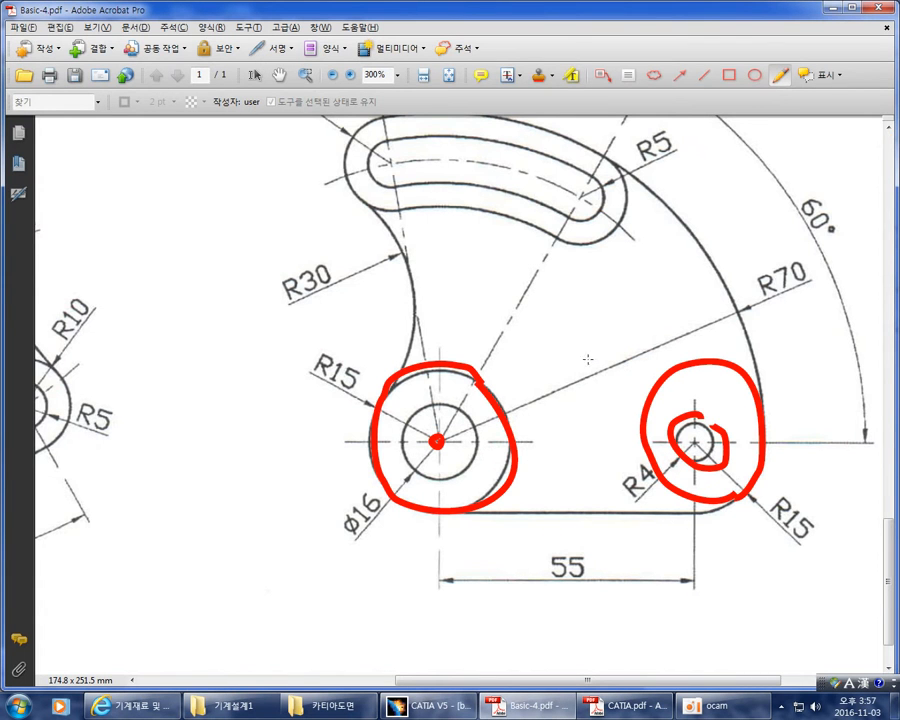
pyautogui.keyDown('ctrl'); pyautogui.scroll(-1, 468, 340); pyautogui.keyUp('ctrl')
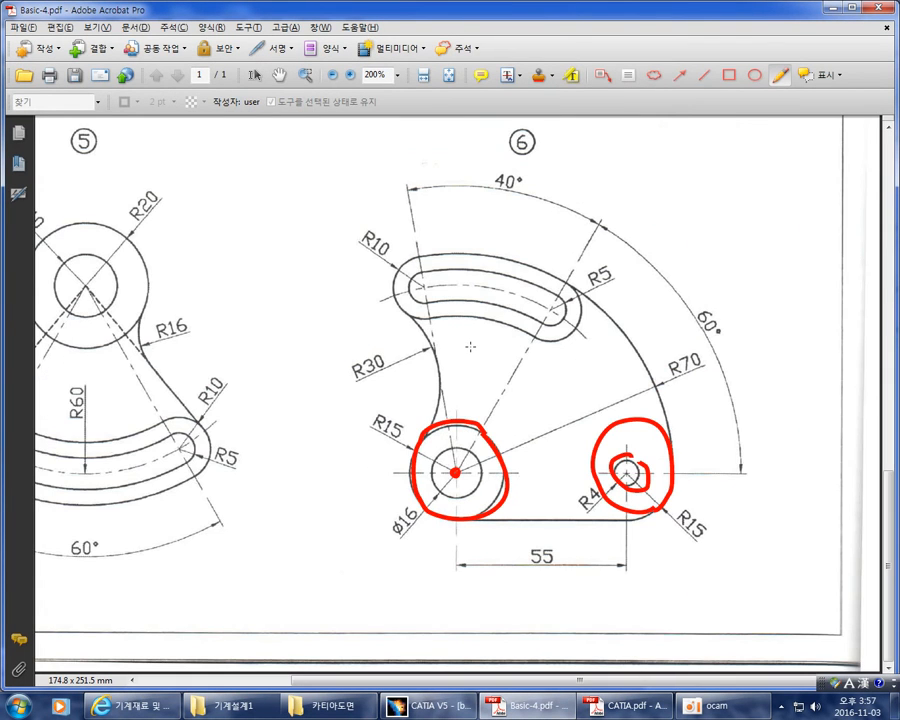
pyautogui.hotkey('ctrl', 'z')
pyautogui.hotkey('ctrl', 'z')
pyautogui.hotkey('ctrl', 'z')
pyautogui.hotkey('ctrl', 'z')
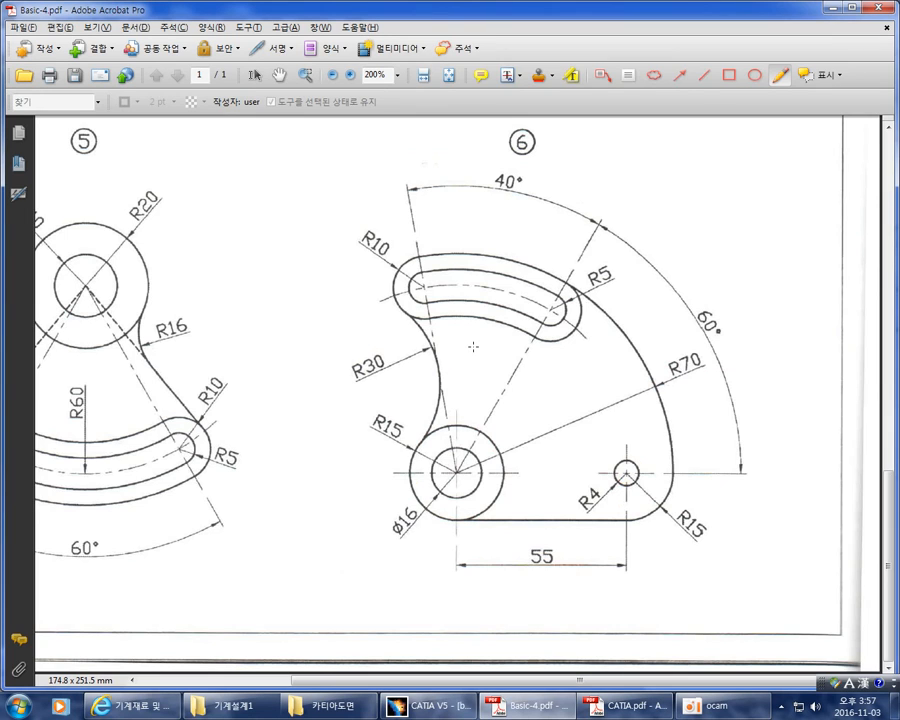
# Trace the outline of figure 6's inner R5 curved slot and undo the trace
pyautogui.keyDown('ctrl'); pyautogui.scroll(1, 473, 346); pyautogui.keyUp('ctrl')
pyautogui.moveTo(605, 272)
pyautogui.mouseDown()
pyautogui.moveTo(474, 233)
pyautogui.moveTo(418, 230)
pyautogui.moveTo(384, 244)
pyautogui.moveTo(398, 277)
pyautogui.moveTo(501, 273)
pyautogui.moveTo(592, 299)
pyautogui.moveTo(610, 275)
pyautogui.mouseUp()
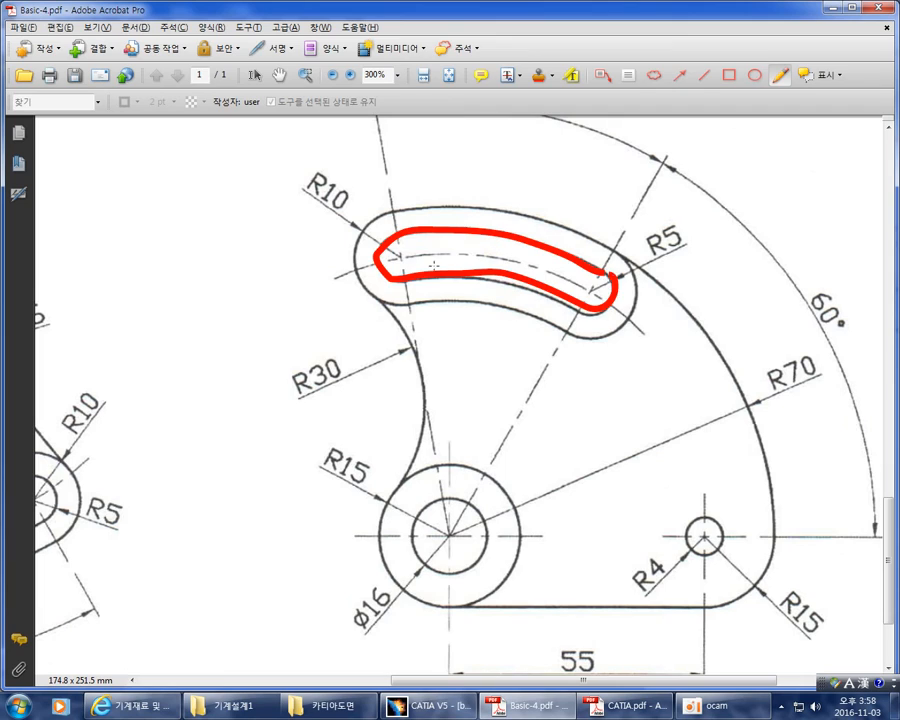
pyautogui.hotkey('ctrl', 'z')
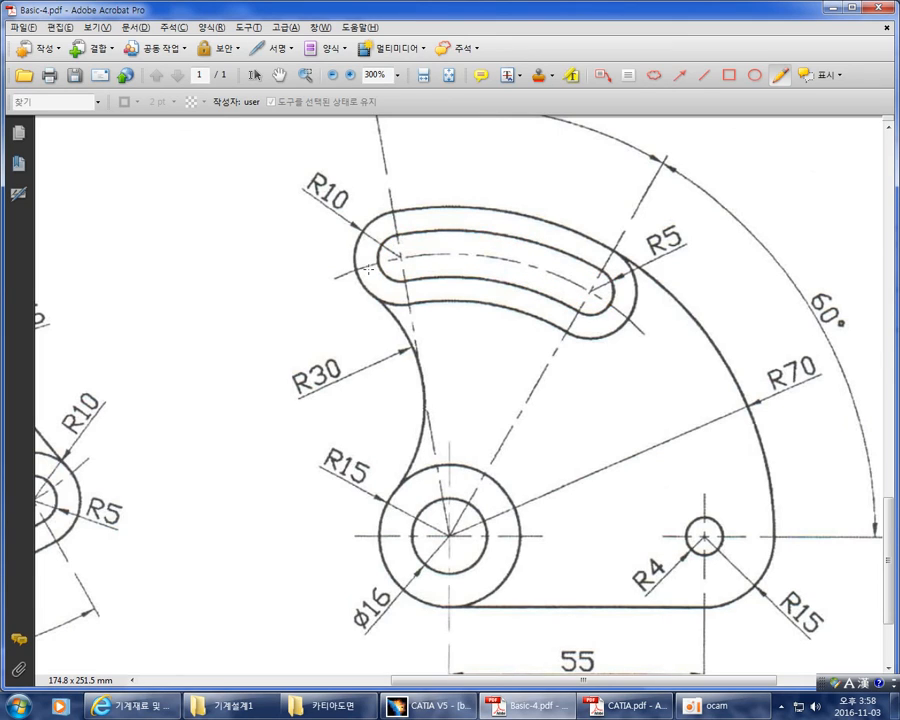
# Mark the curved slot's centreline arc and the two radial lines from the Ø16 hole's centre to the slot's end centres
pyautogui.moveTo(335, 280)
pyautogui.mouseDown()
pyautogui.moveTo(362, 266)
pyautogui.moveTo(477, 251)
pyautogui.moveTo(600, 283)
pyautogui.moveTo(643, 342)
pyautogui.moveTo(676, 415)
pyautogui.mouseUp()
pyautogui.click(450, 532)
pyautogui.moveTo(450, 532); pyautogui.dragTo(588, 284)
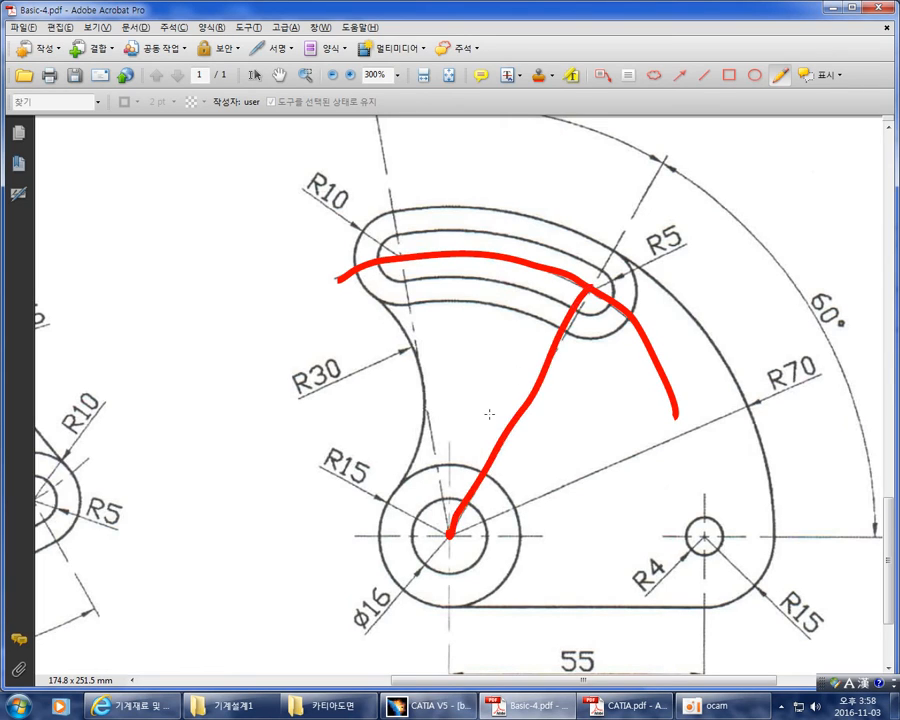
pyautogui.moveTo(450, 532)
pyautogui.mouseDown()
pyautogui.moveTo(440, 428)
pyautogui.moveTo(400, 258)
pyautogui.mouseUp()
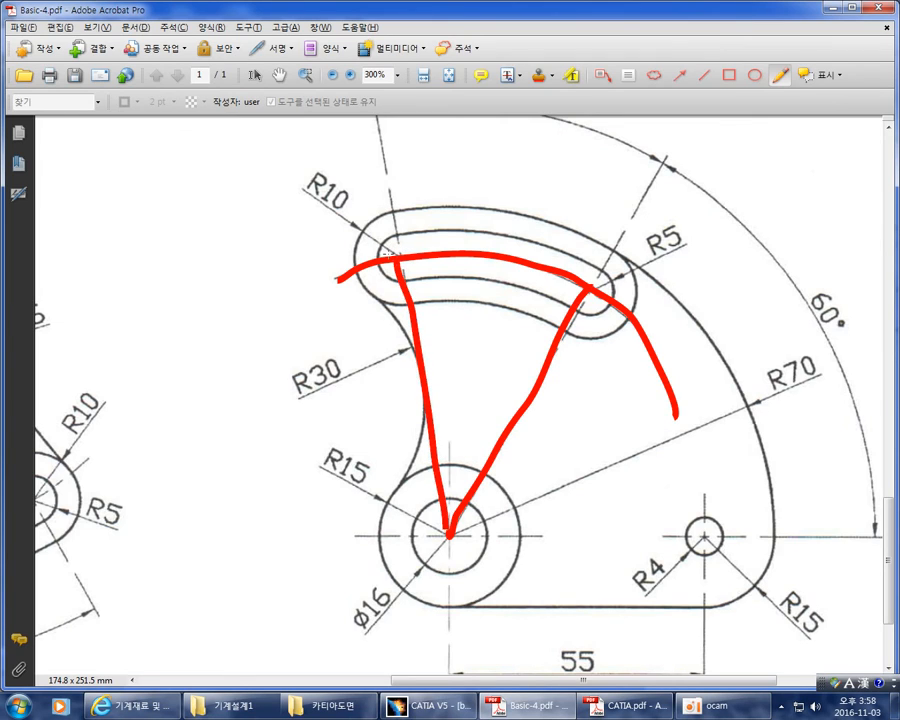
pyautogui.moveTo(335, 211); pyautogui.dragTo(288, 182)
pyautogui.hotkey('ctrl', 'z')
# Mark the slot's R5 end circles and the side arcs connecting them, then undo all the slot construction marks
pyautogui.moveTo(401, 234)
pyautogui.mouseDown()
pyautogui.moveTo(384, 242)
pyautogui.moveTo(393, 281)
pyautogui.moveTo(406, 238)
pyautogui.mouseUp()
pyautogui.moveTo(604, 283)
pyautogui.mouseDown()
pyautogui.moveTo(588, 266)
pyautogui.moveTo(574, 298)
pyautogui.moveTo(603, 281)
pyautogui.mouseUp()
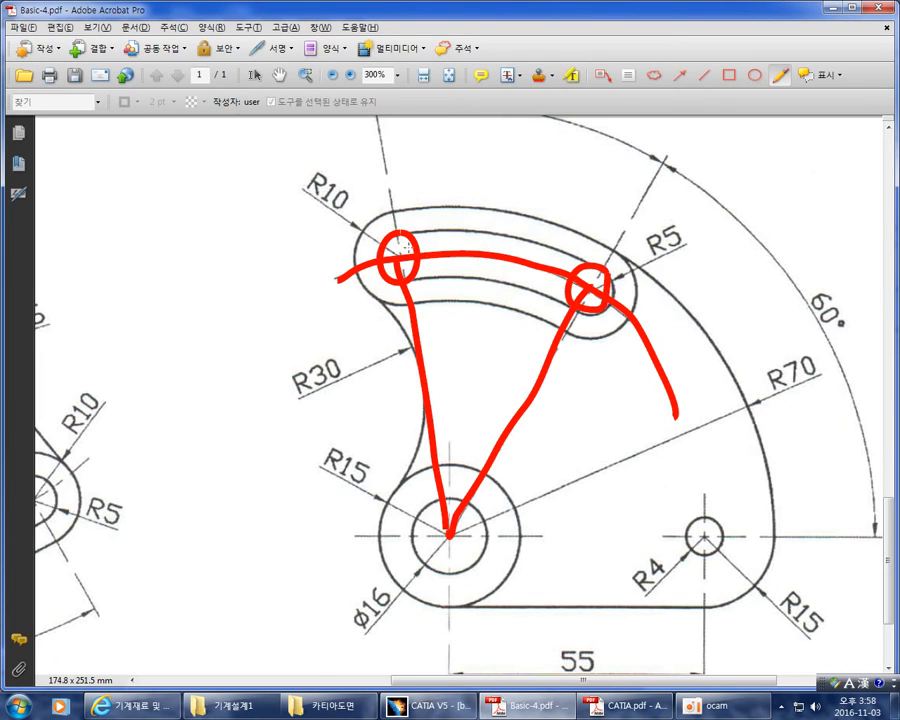
pyautogui.moveTo(366, 240)
pyautogui.mouseDown()
pyautogui.moveTo(430, 231)
pyautogui.moveTo(558, 240)
pyautogui.moveTo(630, 294)
pyautogui.mouseUp()
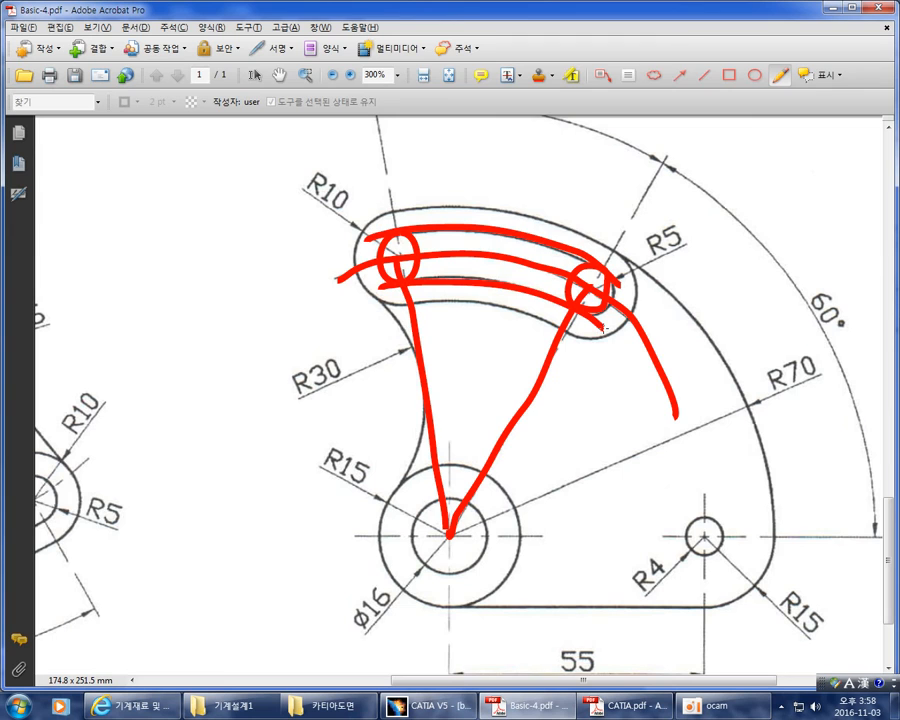
pyautogui.hotkey('ctrl', 'z')
pyautogui.hotkey('ctrl', 'z')
pyautogui.hotkey('ctrl', 'z')
pyautogui.hotkey('ctrl', 'z')
pyautogui.hotkey('ctrl', 'z')
pyautogui.hotkey('ctrl', 'z')
pyautogui.hotkey('ctrl', 'z')
# Mark the slot's centreline arc and its centre at the Ø16 hole in Basic-4.pdf, and return to the CATIA sketch
pyautogui.hotkey('alt', 'Tab')
pyautogui.moveTo(445, 294); pyautogui.dragTo(429, 391, button='middle')
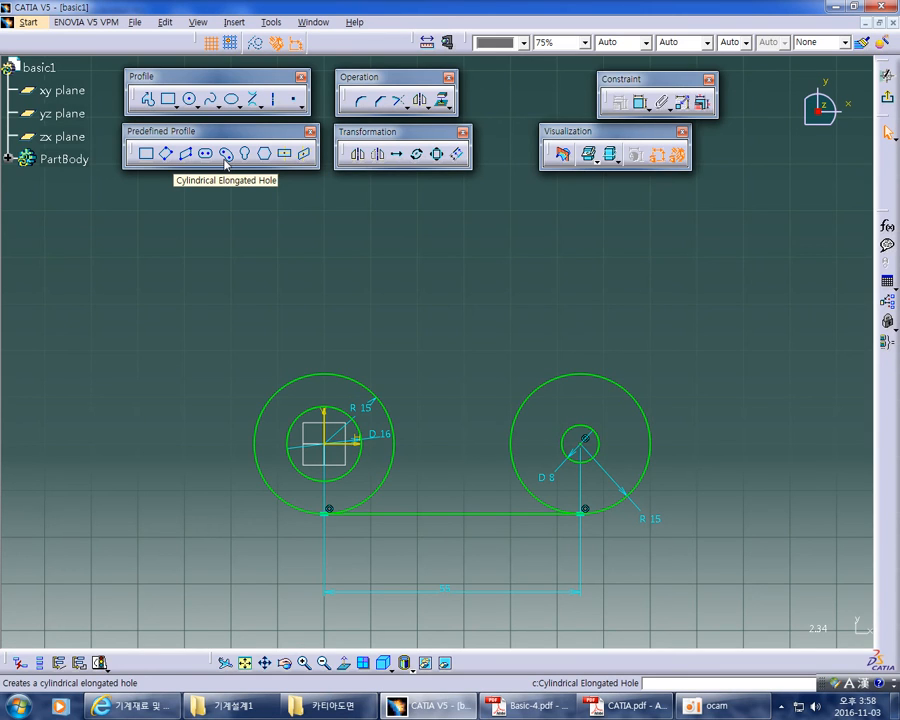
pyautogui.hotkey('alt', 'Tab')
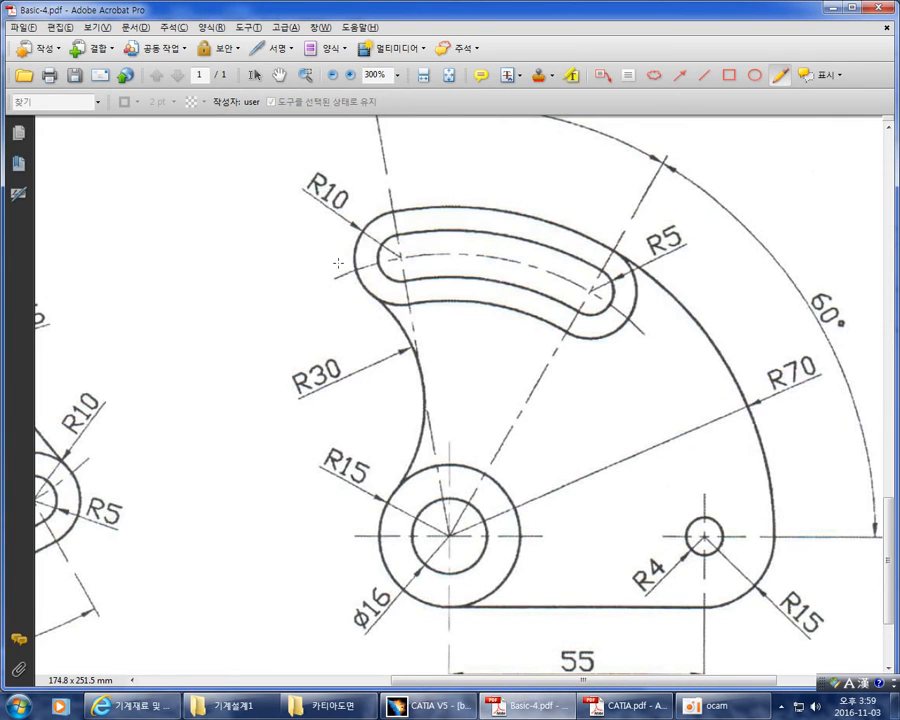
pyautogui.moveTo(329, 278)
pyautogui.mouseDown()
pyautogui.moveTo(482, 262)
pyautogui.moveTo(602, 301)
pyautogui.moveTo(655, 357)
pyautogui.mouseUp()
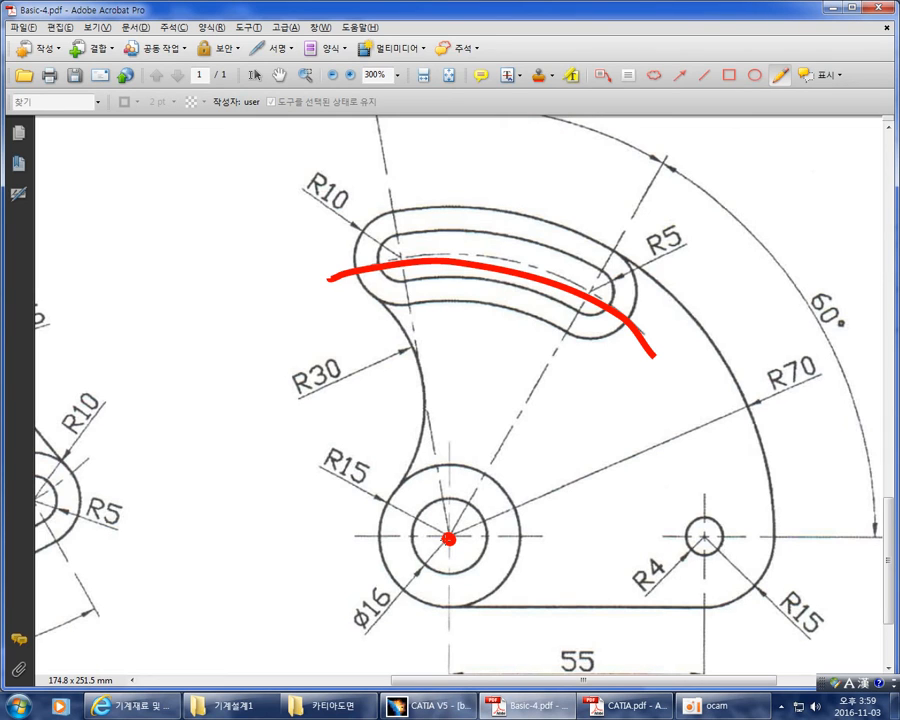
pyautogui.hotkey('alt', 'Tab')
pyautogui.moveTo(448, 531); pyautogui.dragTo(459, 384, button='middle')
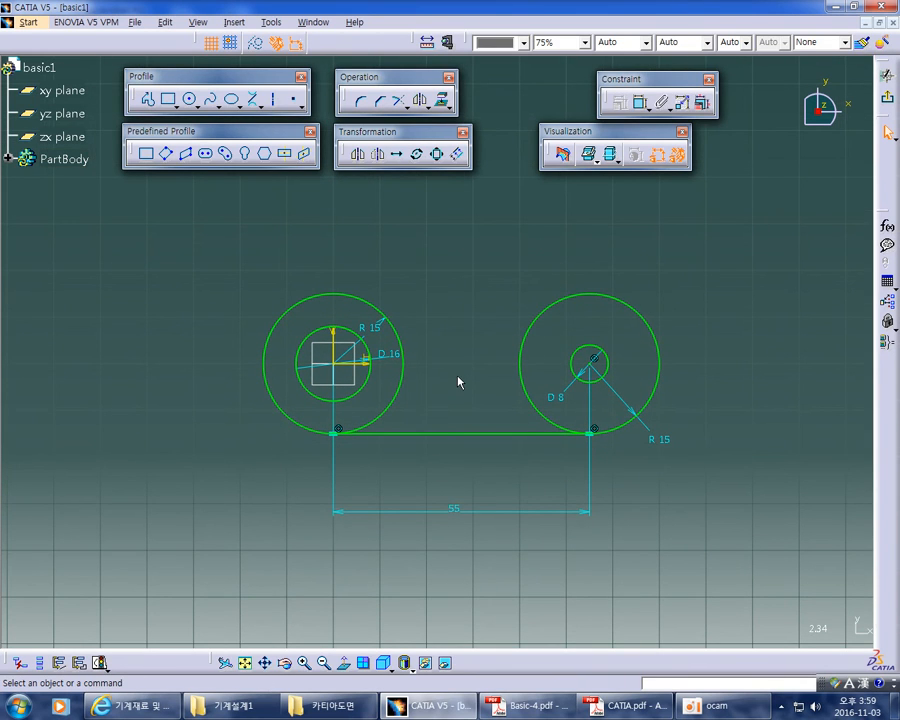
# Start a cylindrical elongated hole with its arc centre on the D 16 hole's centre
pyautogui.moveTo(458, 375)
pyautogui.mouseDown(button='middle')
pyautogui.moveTo(456, 388)
pyautogui.moveTo(460, 323)
pyautogui.moveTo(460, 371)
pyautogui.mouseUp(button='middle')
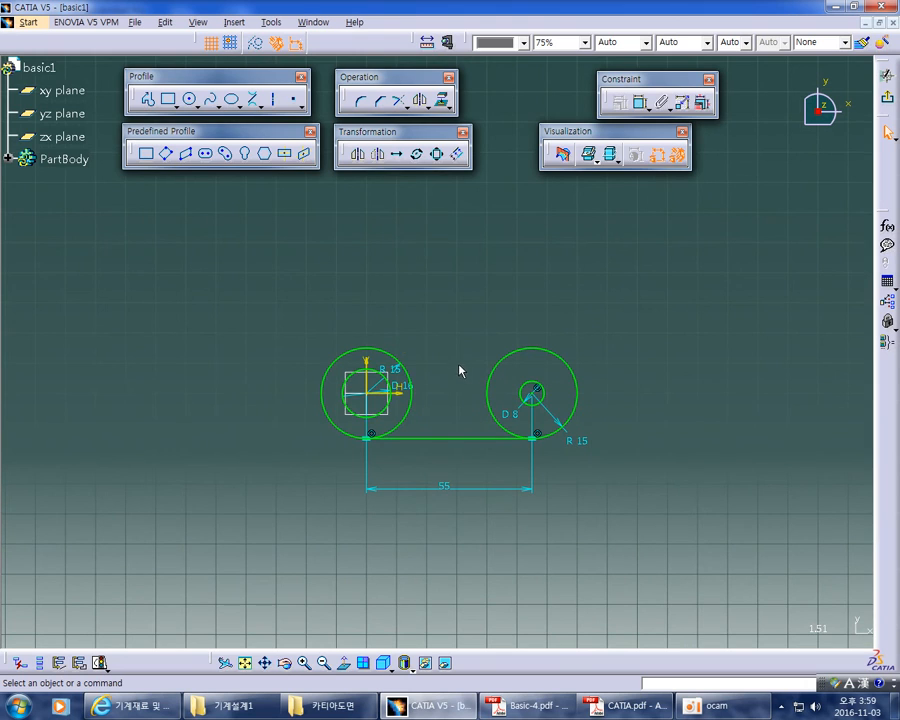
pyautogui.click(228, 155)
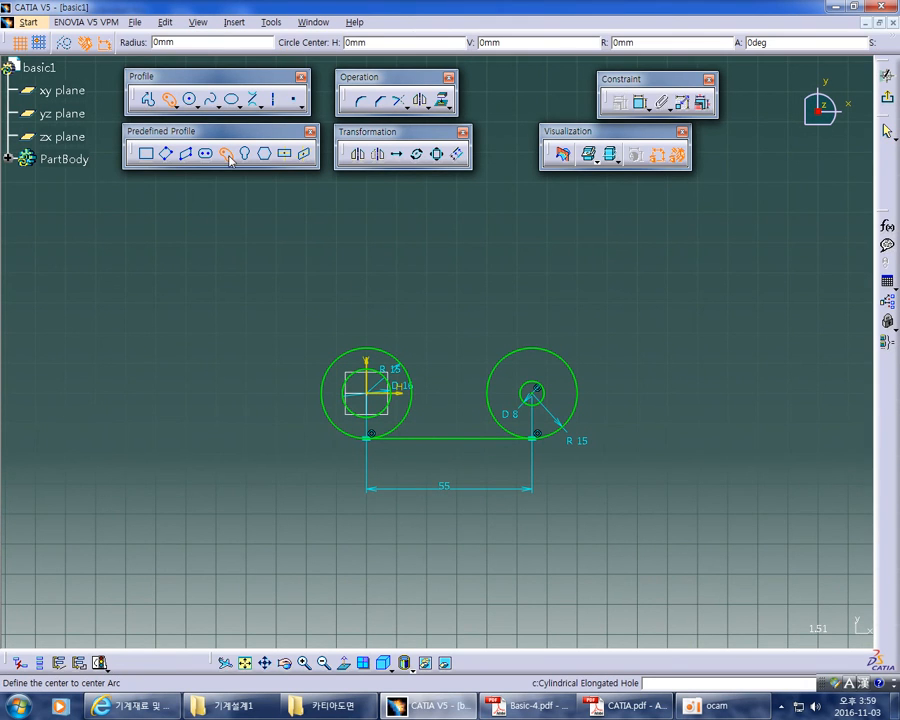
pyautogui.moveTo(506, 582)
pyautogui.mouseDown(button='middle')
pyautogui.moveTo(528, 555)
pyautogui.moveTo(530, 504)
pyautogui.mouseUp(button='middle')
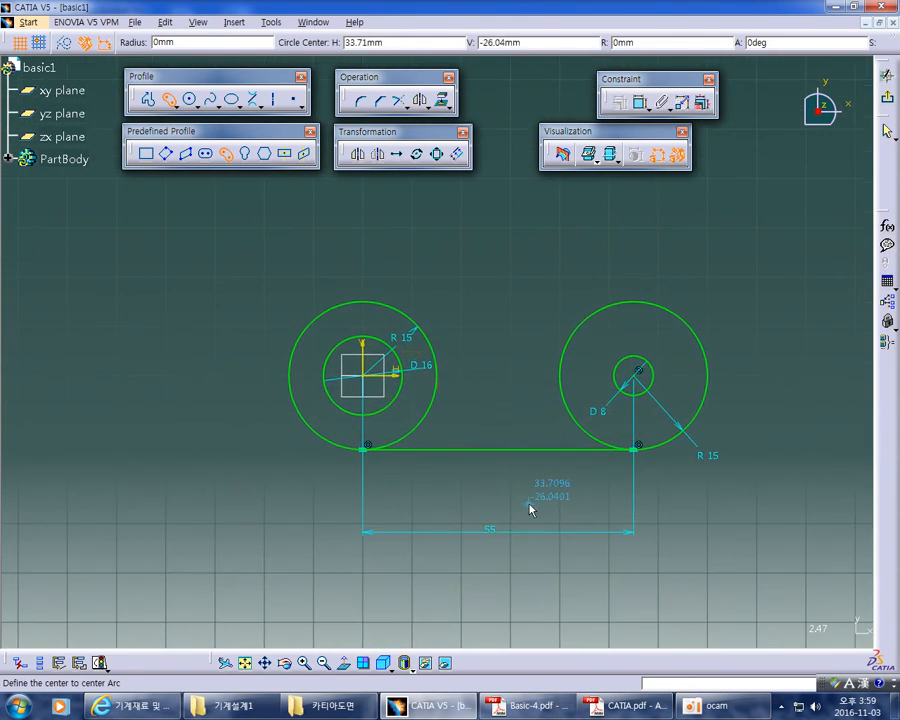
pyautogui.click(368, 378)
pyautogui.moveTo(459, 270)
pyautogui.mouseDown(button='middle')
pyautogui.moveTo(488, 322)
pyautogui.moveTo(550, 375)
pyautogui.mouseUp(button='middle')
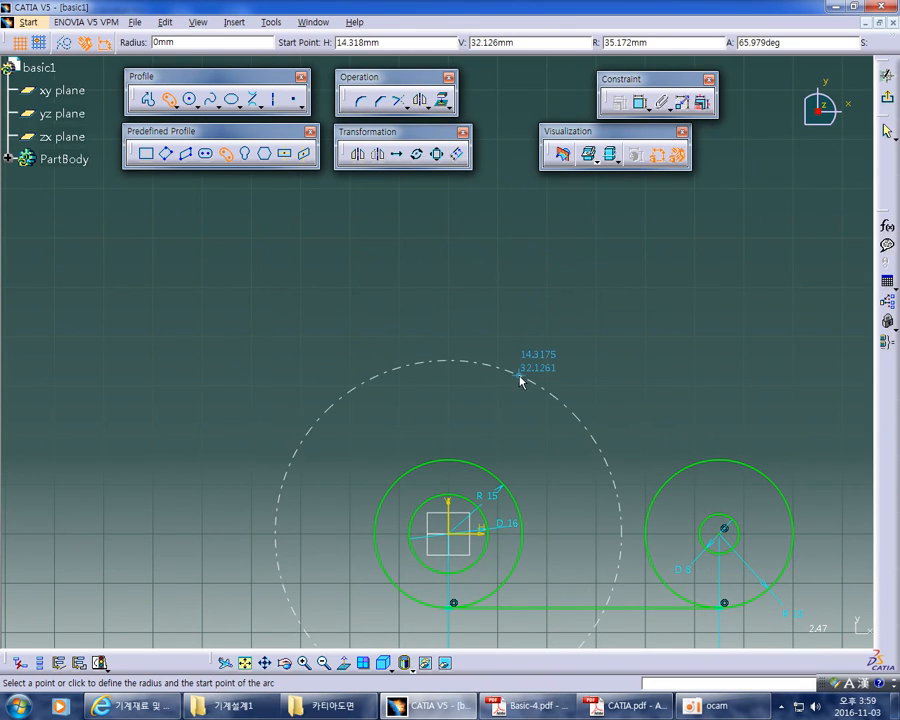
# Switch to Basic-4.pdf, undo the slot centreline marks, follow the dashed centreline, and return to the CATIA sketch
pyautogui.hotkey('alt', 'Tab')
pyautogui.hotkey('ctrl', 'z')
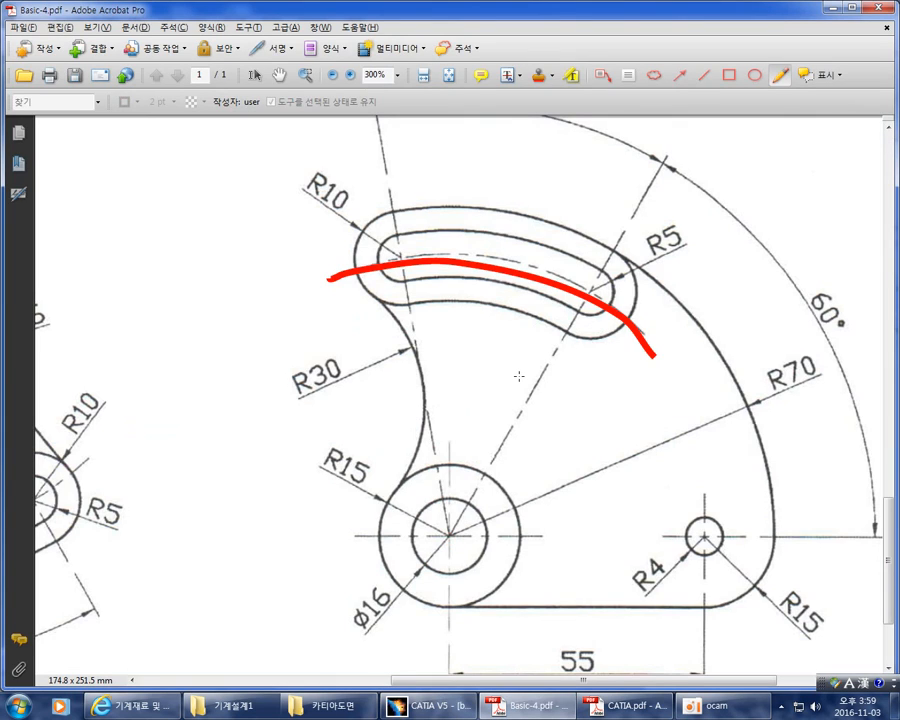
pyautogui.hotkey('ctrl', 'z')
pyautogui.moveTo(447, 262); pyautogui.dragTo(503, 263)
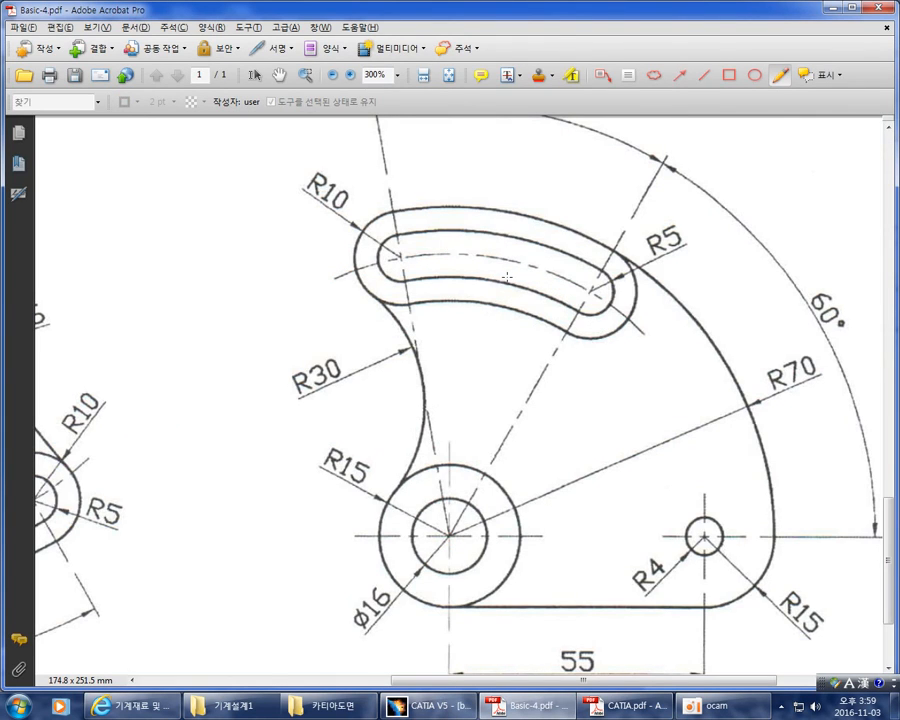
pyautogui.hotkey('alt', 'Tab')
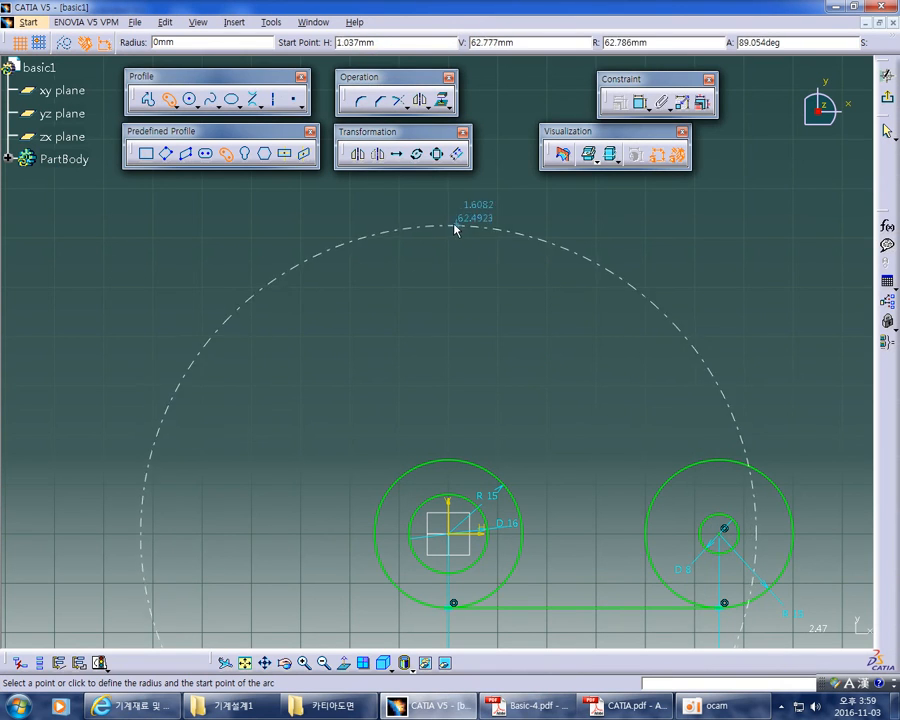
# Place the curved slot's centreline at a radius of about 64.4 mm with end radius about 6.3 mm, and undo the slot
pyautogui.click(401, 222)
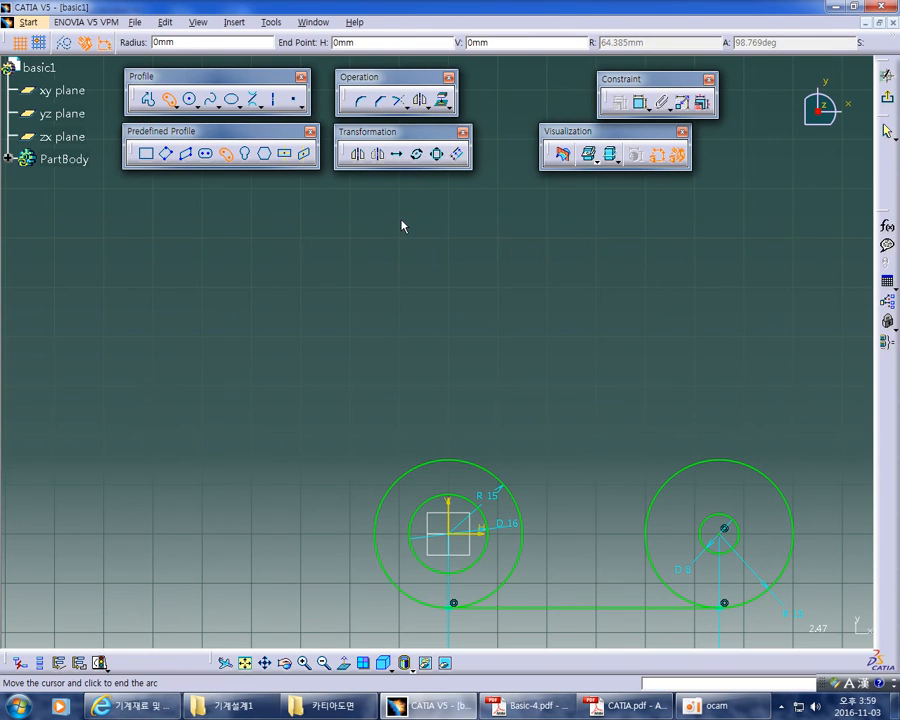
pyautogui.click(627, 298)
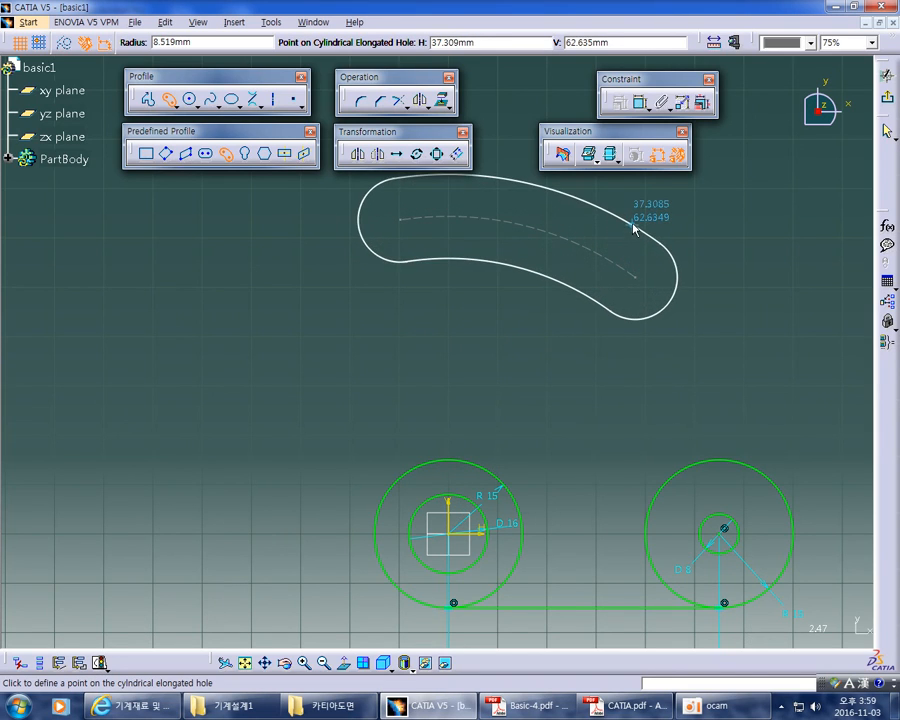
pyautogui.click(631, 242)
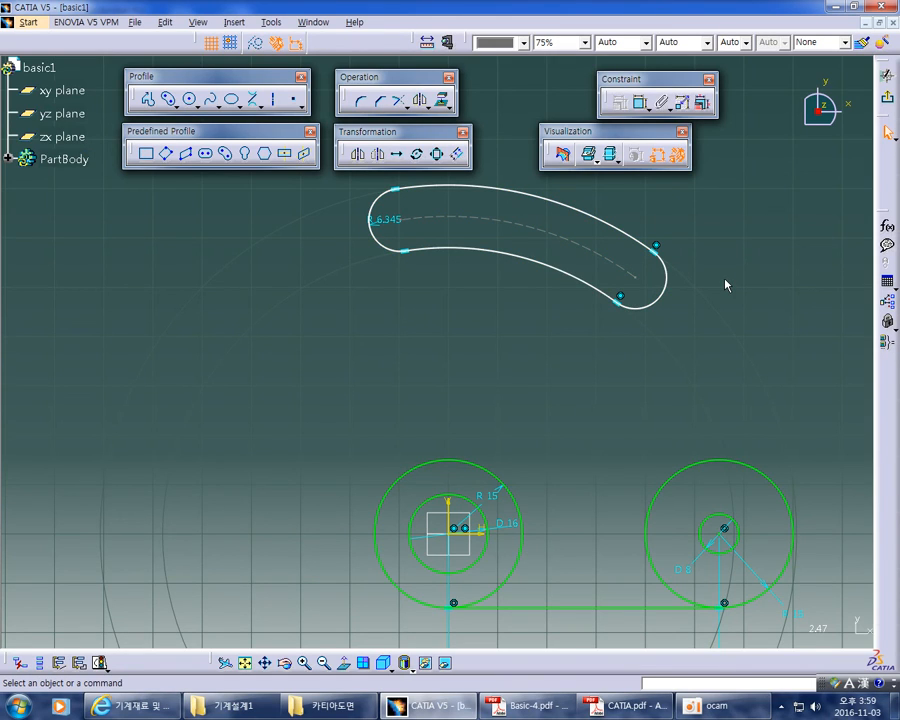
pyautogui.hotkey('ctrl', 'z')
pyautogui.hotkey('ctrl', 'z')
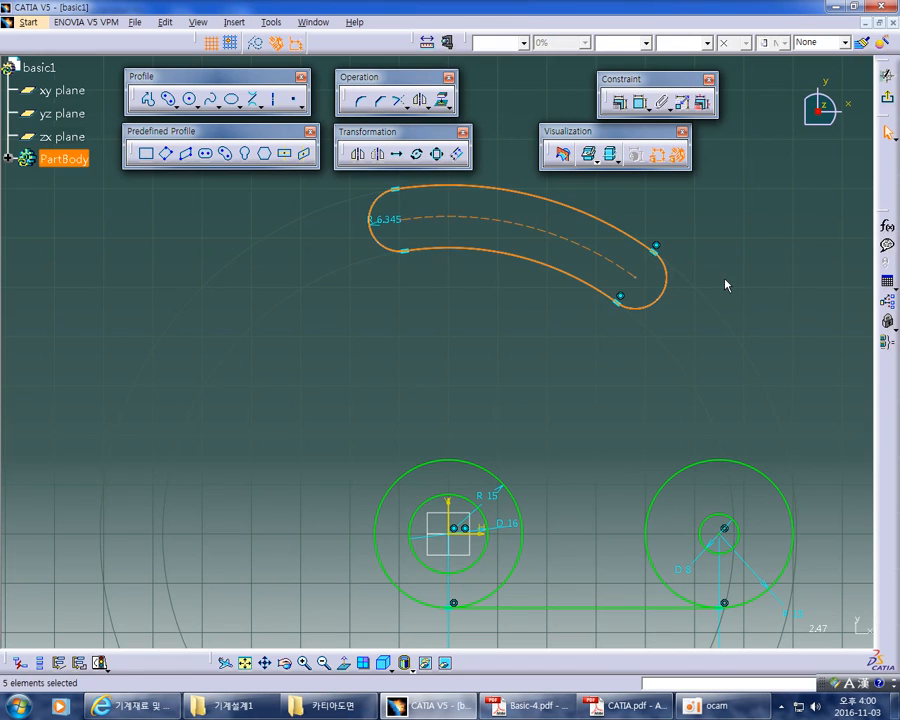
# Mark the slot's R10-side end centre and an upward arrow from the Ø16 hole's centre in Basic-4.pdf, and return to CATIA
pyautogui.hotkey('alt', 'Tab')
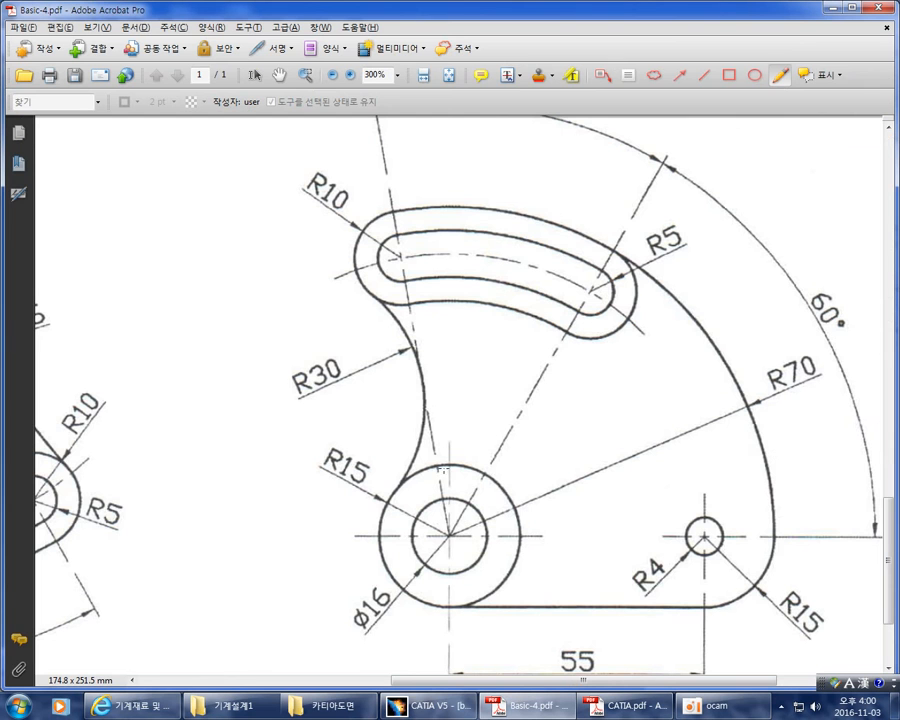
pyautogui.click(400, 252)
pyautogui.click(452, 528)
pyautogui.moveTo(452, 524)
pyautogui.mouseDown()
pyautogui.moveTo(452, 372)
pyautogui.moveTo(464, 386)
pyautogui.moveTo(451, 376)
pyautogui.mouseUp()
pyautogui.moveTo(412, 269)
pyautogui.mouseDown()
pyautogui.moveTo(390, 251)
pyautogui.moveTo(405, 260)
pyautogui.mouseUp()
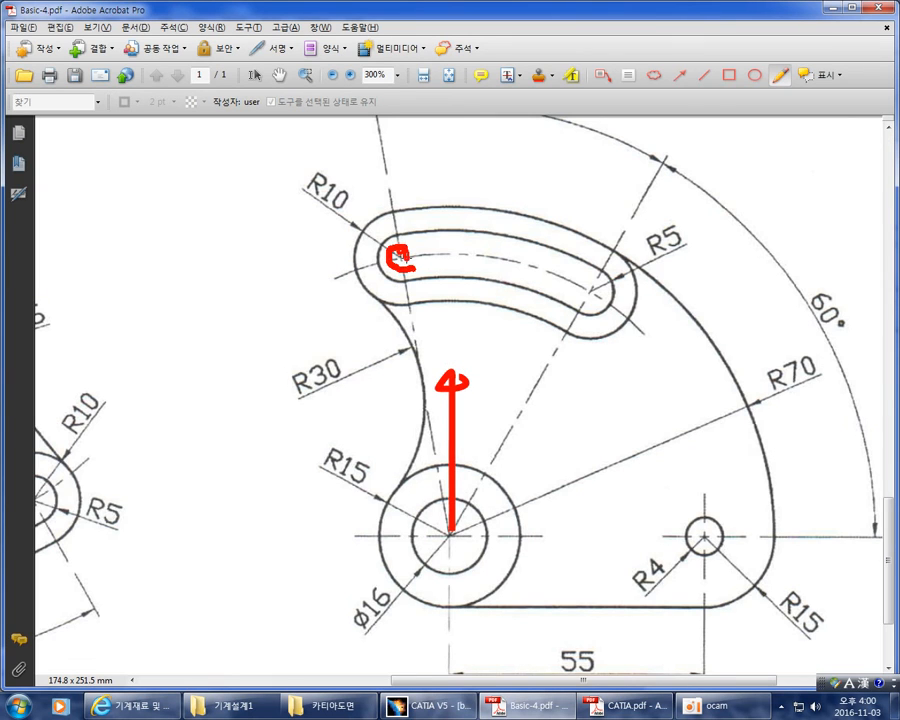
pyautogui.hotkey('alt', 'Tab')
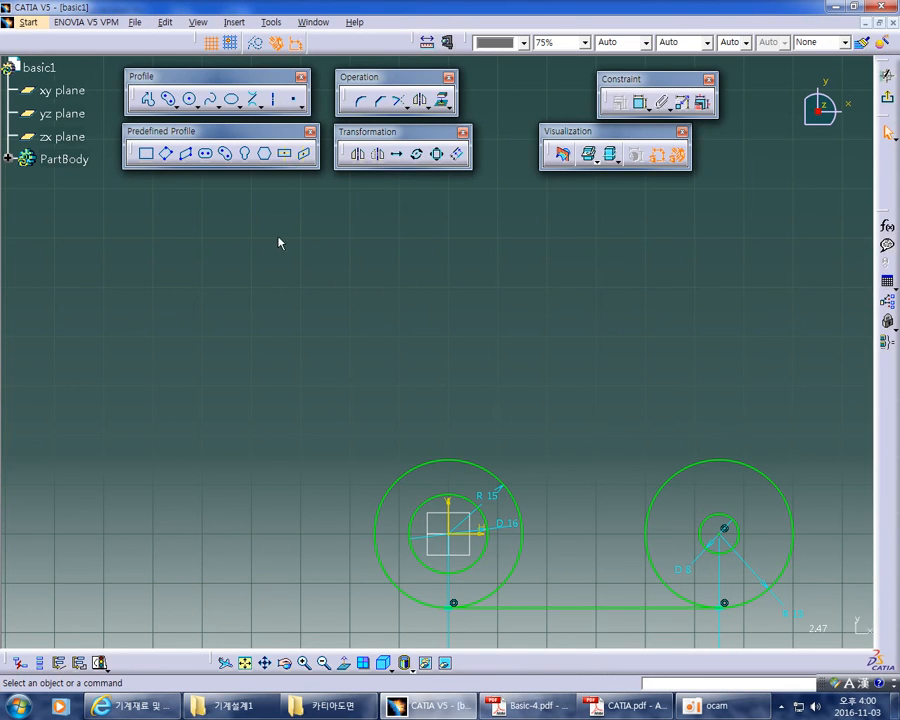
# Draw a cylindrical elongated hole around the D 16 hole's centre, arc radius about 61.2 mm, end radius about 6.65 mm, and move its radius dimension outside
pyautogui.click(225, 153)
pyautogui.moveTo(636, 400); pyautogui.dragTo(601, 252, button='middle')
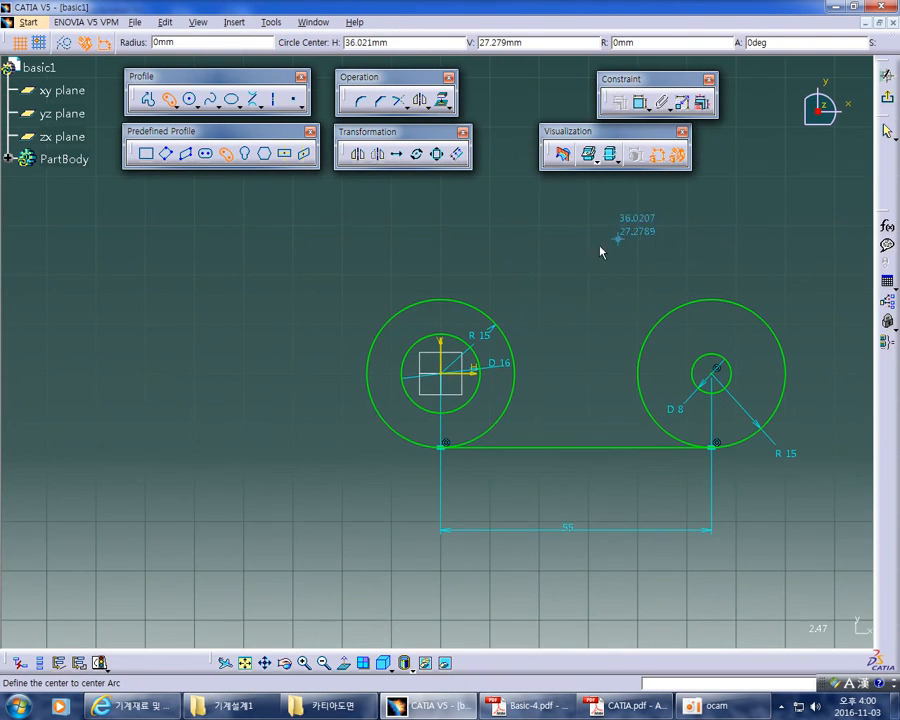
pyautogui.click(448, 378)
pyautogui.moveTo(504, 296); pyautogui.dragTo(498, 460, button='middle')
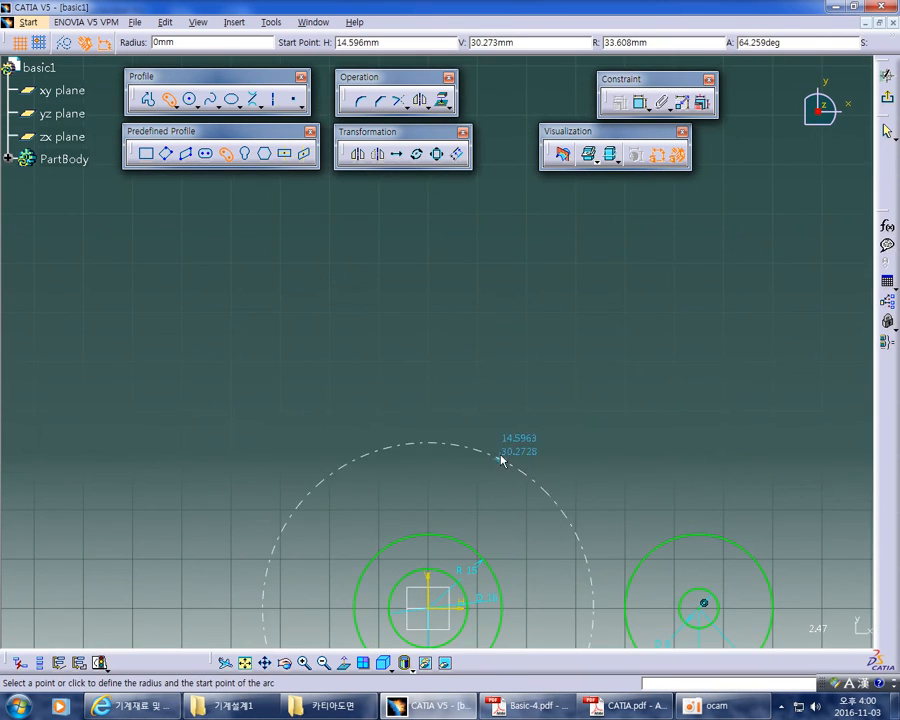
pyautogui.moveTo(498, 413); pyautogui.dragTo(406, 236, button='middle')
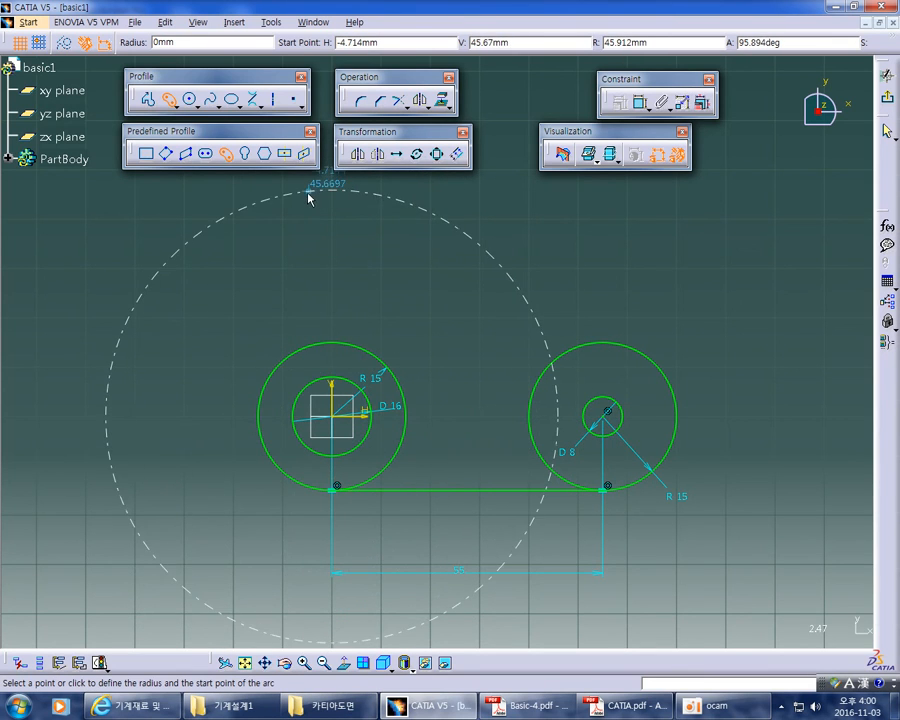
pyautogui.moveTo(318, 204)
pyautogui.mouseDown(button='middle')
pyautogui.moveTo(326, 208)
pyautogui.moveTo(335, 346)
pyautogui.mouseUp(button='middle')
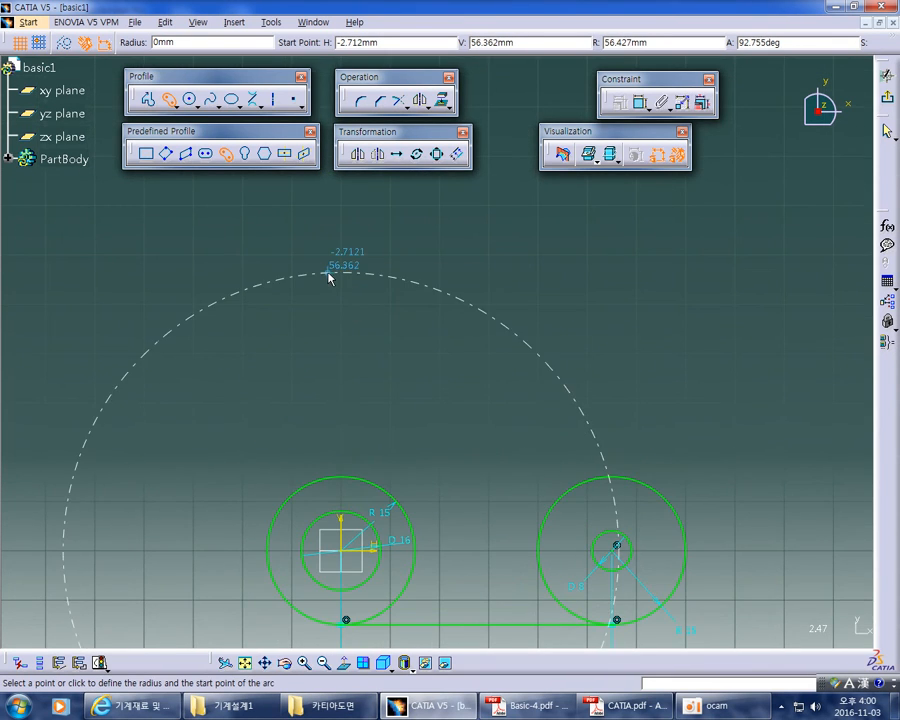
pyautogui.click(276, 262)
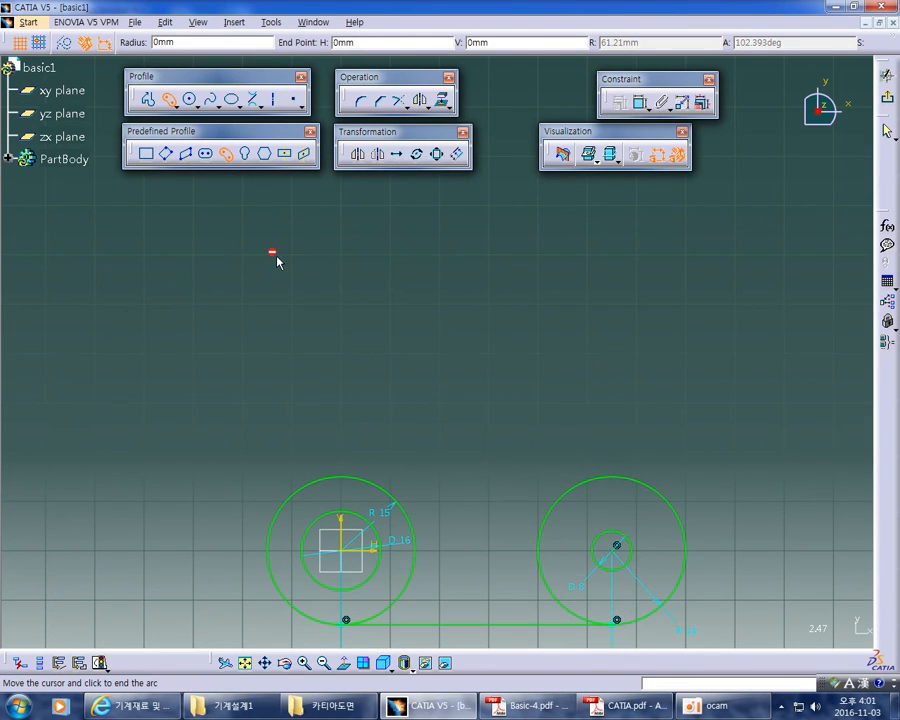
pyautogui.click(480, 287)
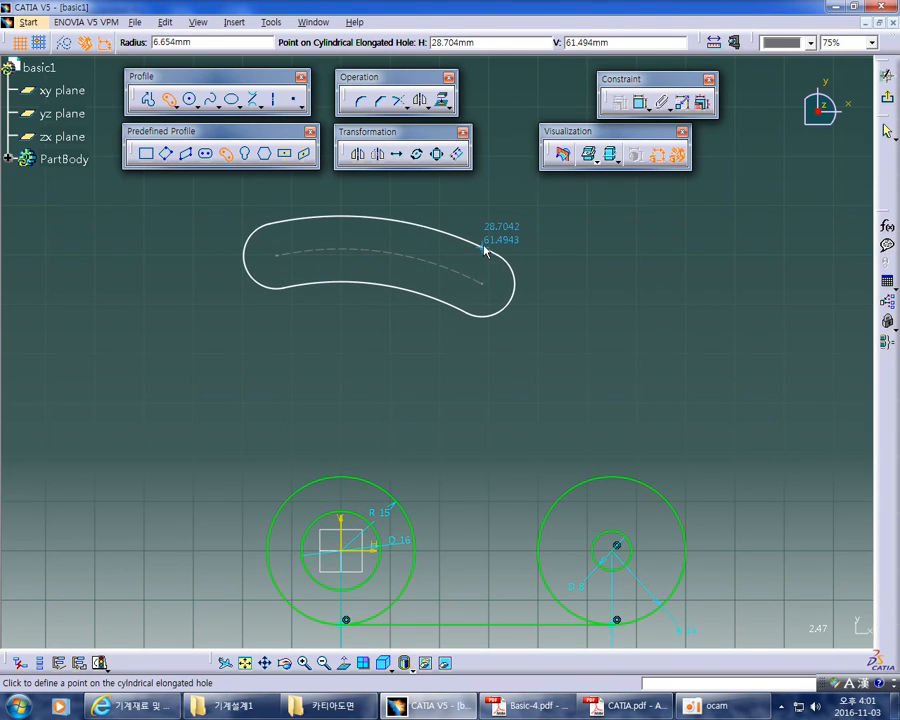
pyautogui.click(486, 251)
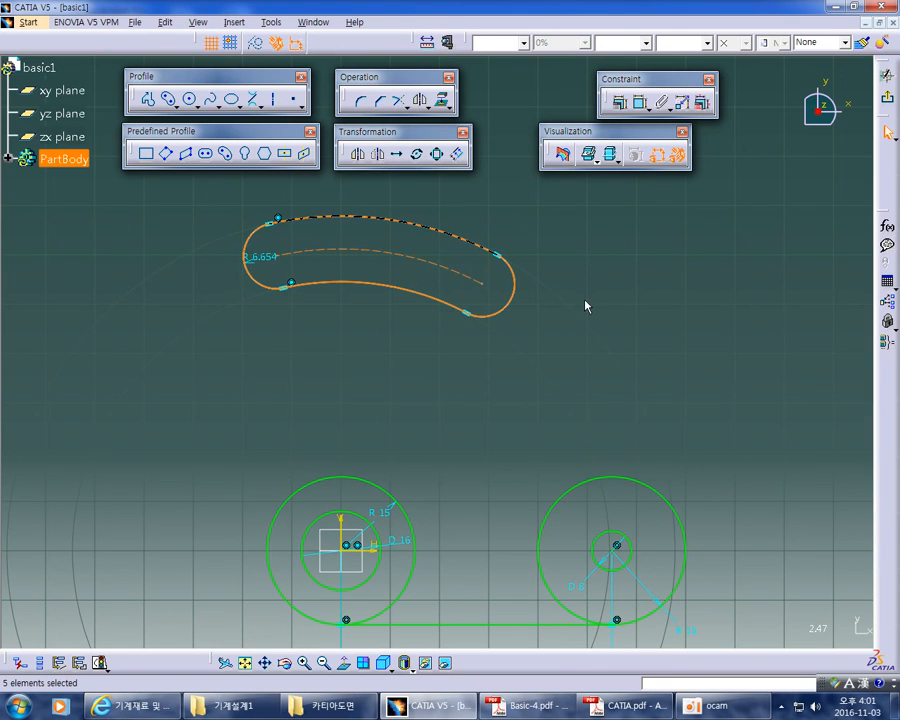
pyautogui.click(585, 307)
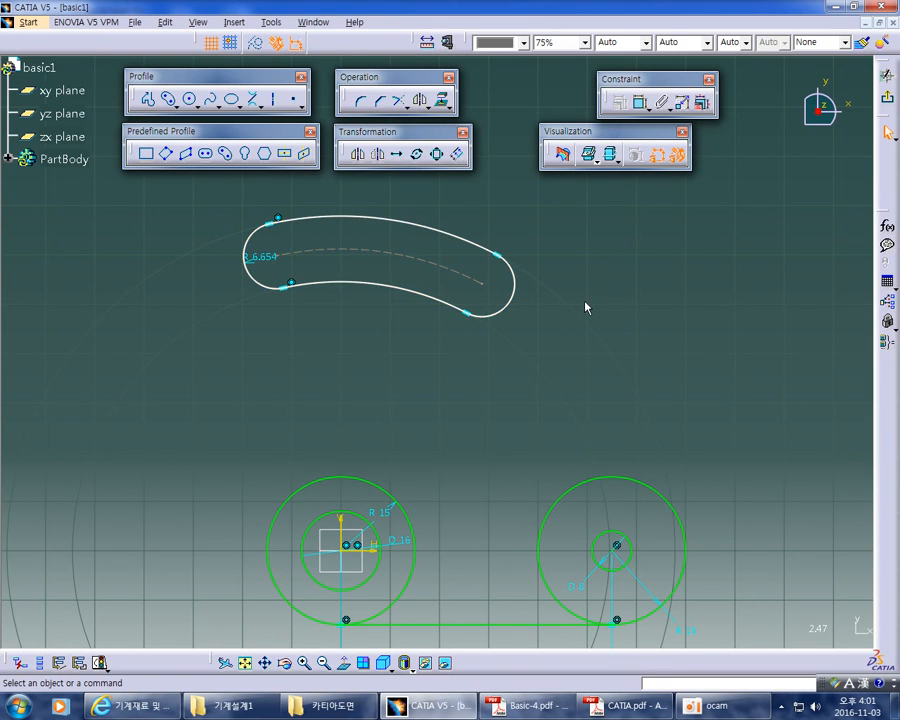
pyautogui.moveTo(506, 404)
pyautogui.mouseDown(button='middle')
pyautogui.moveTo(585, 418)
pyautogui.moveTo(500, 362)
pyautogui.mouseUp(button='middle')
pyautogui.moveTo(320, 258); pyautogui.dragTo(271, 213)
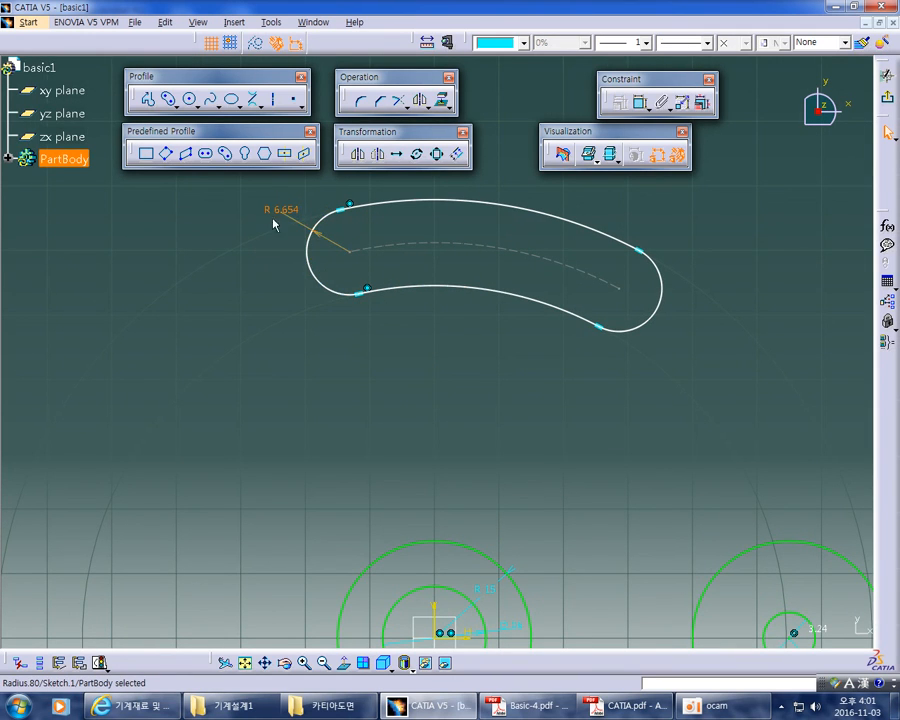
# In Basic-4.pdf, undo the arrow and end-centre circle marks, circle the slot's R5 dimension, and return to the CATIA sketch
pyautogui.hotkey('alt', 'Tab')
pyautogui.hotkey('ctrl', 'z')
pyautogui.hotkey('ctrl', 'z')
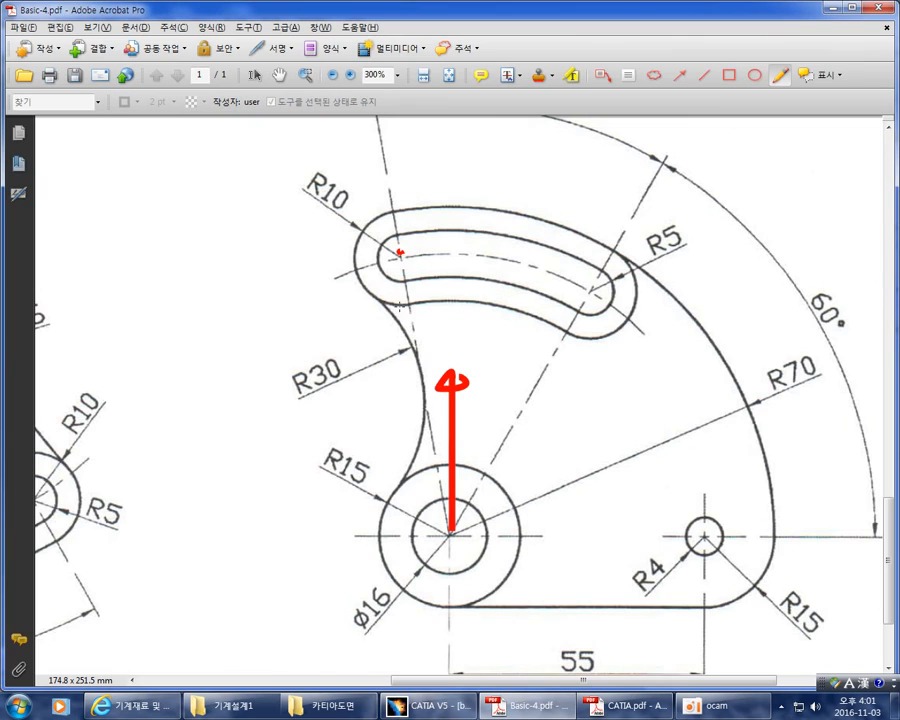
pyautogui.moveTo(672, 260)
pyautogui.mouseDown()
pyautogui.moveTo(648, 262)
pyautogui.moveTo(652, 219)
pyautogui.moveTo(687, 230)
pyautogui.moveTo(678, 258)
pyautogui.mouseUp()
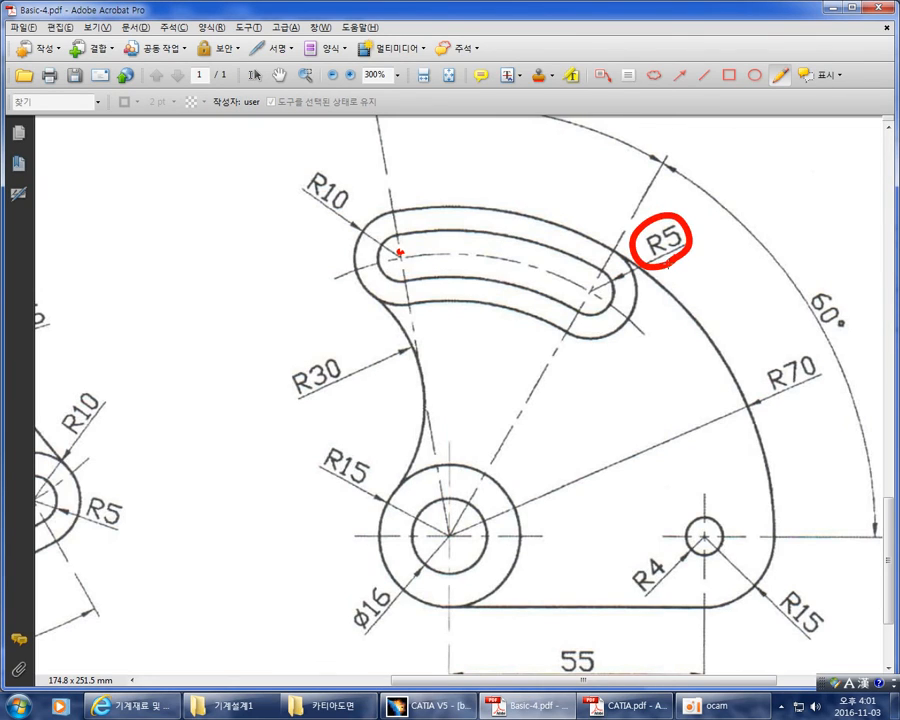
pyautogui.hotkey('alt', 'Tab')
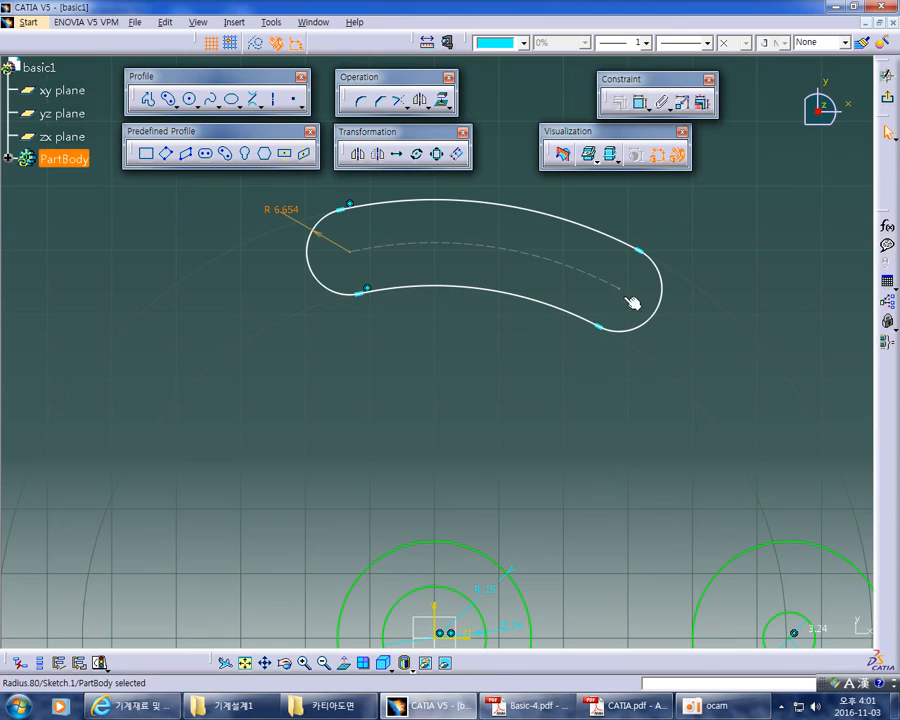
# Set the curved slot's end radius to 5 mm
pyautogui.doubleClick(286, 211)
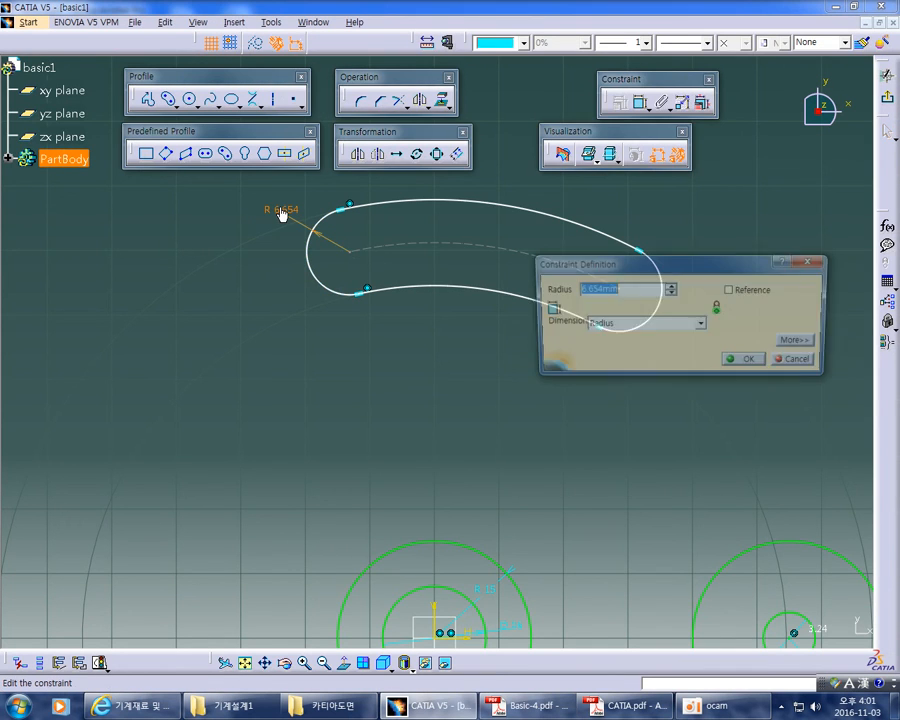
pyautogui.write('5')
pyautogui.press('Return')
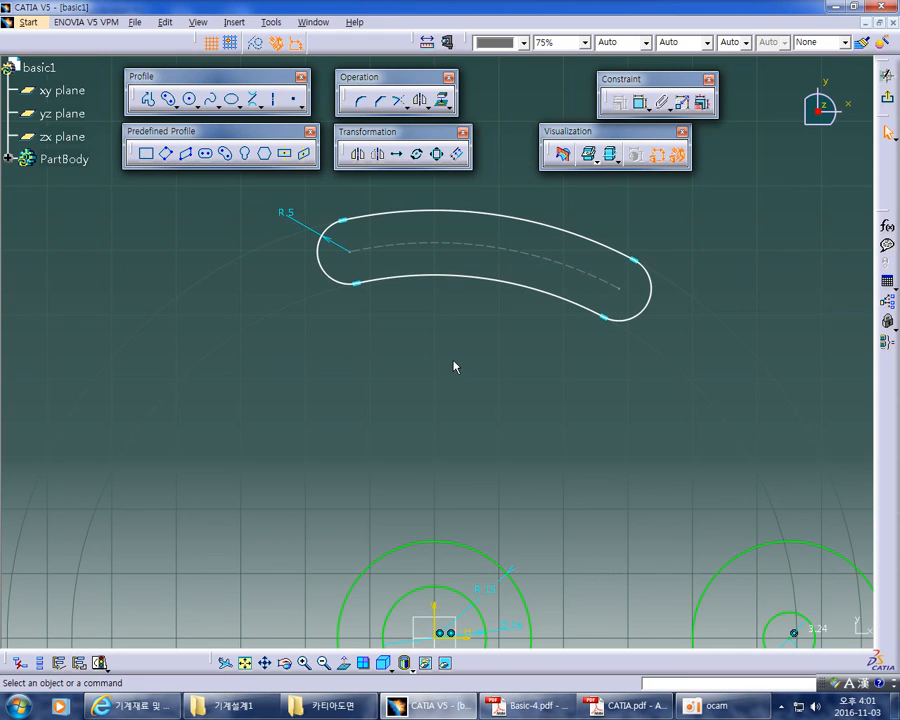
# Switch to Basic-4.pdf, trace the outer R70 arc with its dimension and radius line marked, and undo the radius line
pyautogui.hotkey('alt', 'Tab')
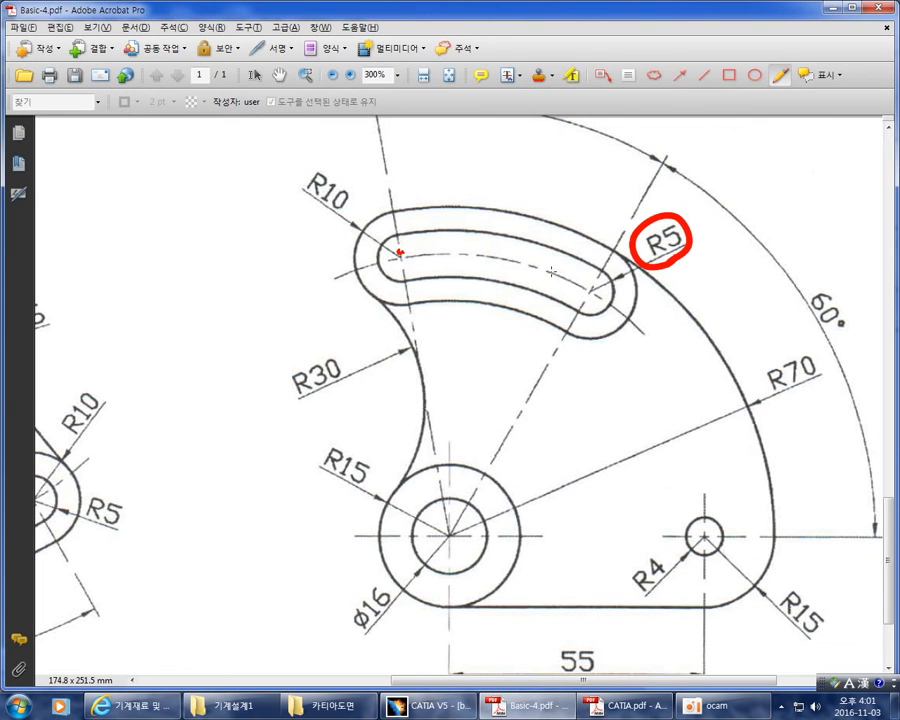
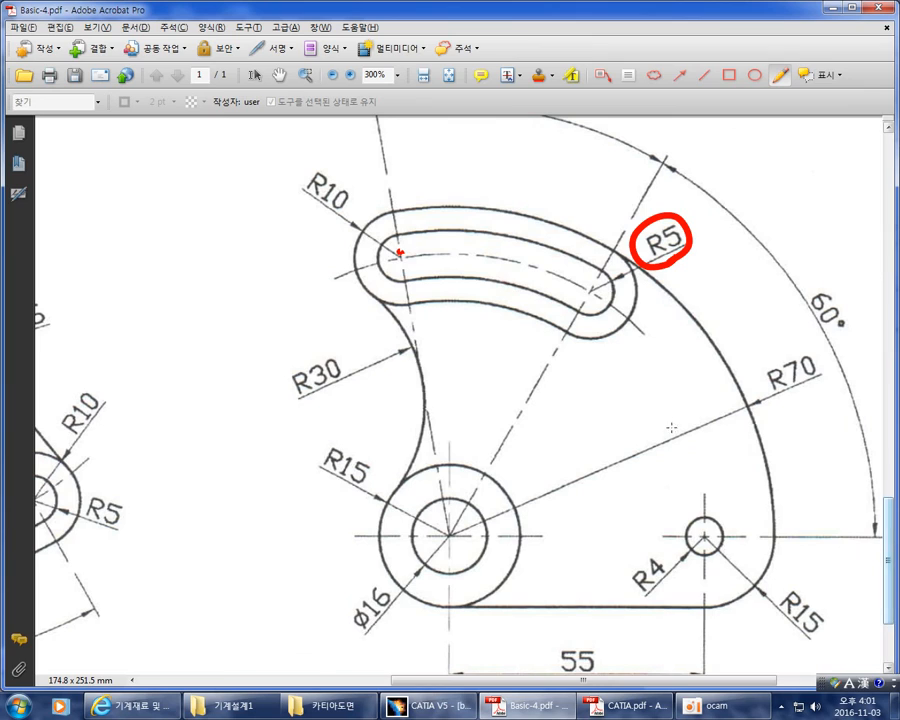
pyautogui.moveTo(746, 410)
pyautogui.mouseDown()
pyautogui.moveTo(718, 342)
pyautogui.moveTo(648, 278)
pyautogui.moveTo(560, 229)
pyautogui.moveTo(450, 205)
pyautogui.moveTo(237, 249)
pyautogui.moveTo(135, 307)
pyautogui.mouseUp()
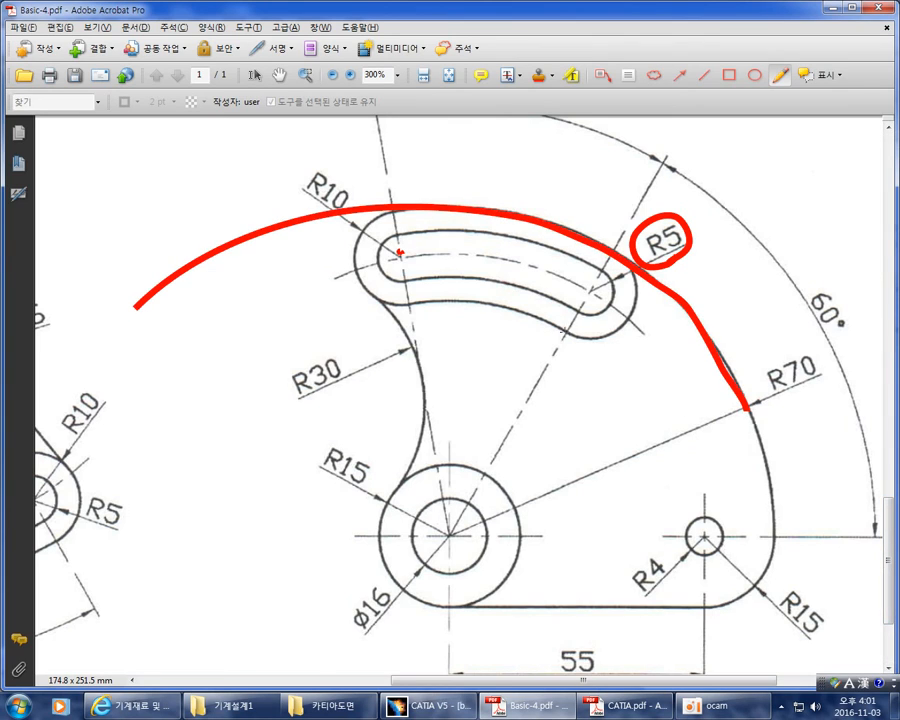
pyautogui.moveTo(780, 345)
pyautogui.mouseDown()
pyautogui.moveTo(768, 402)
pyautogui.moveTo(776, 420)
pyautogui.moveTo(688, 420)
pyautogui.moveTo(412, 548)
pyautogui.moveTo(452, 530)
pyautogui.mouseUp()
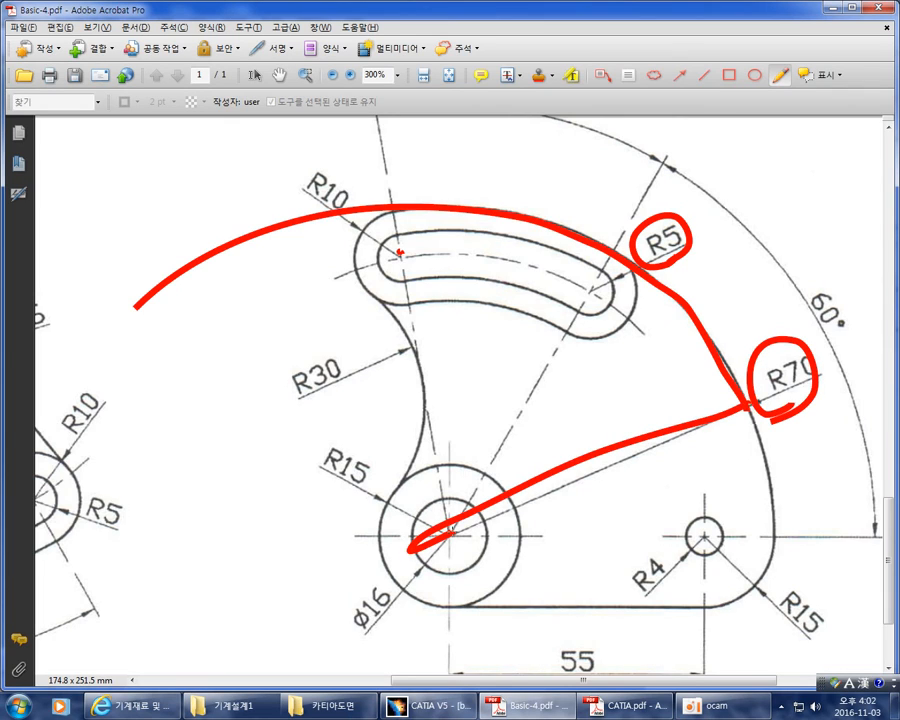
pyautogui.hotkey('ctrl', 'z')
# Mark the slot's centreline arc and its offset from the R70 arc, and undo the marks back to the R70 trace
pyautogui.moveTo(316, 289)
pyautogui.mouseDown()
pyautogui.moveTo(368, 262)
pyautogui.moveTo(466, 243)
pyautogui.moveTo(582, 280)
pyautogui.moveTo(662, 362)
pyautogui.mouseUp()
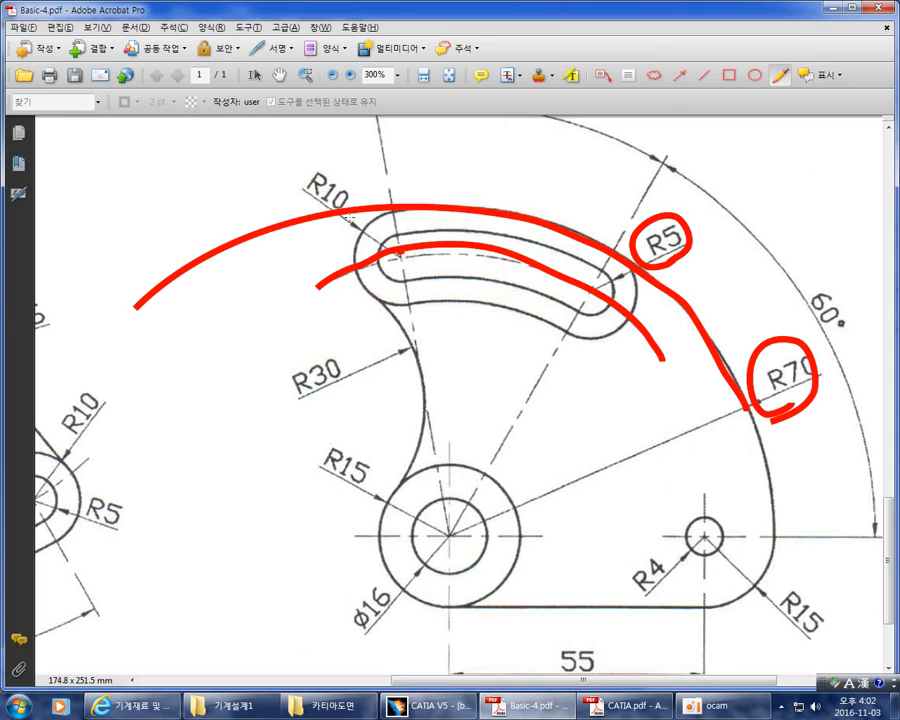
pyautogui.moveTo(384, 187); pyautogui.dragTo(398, 252)
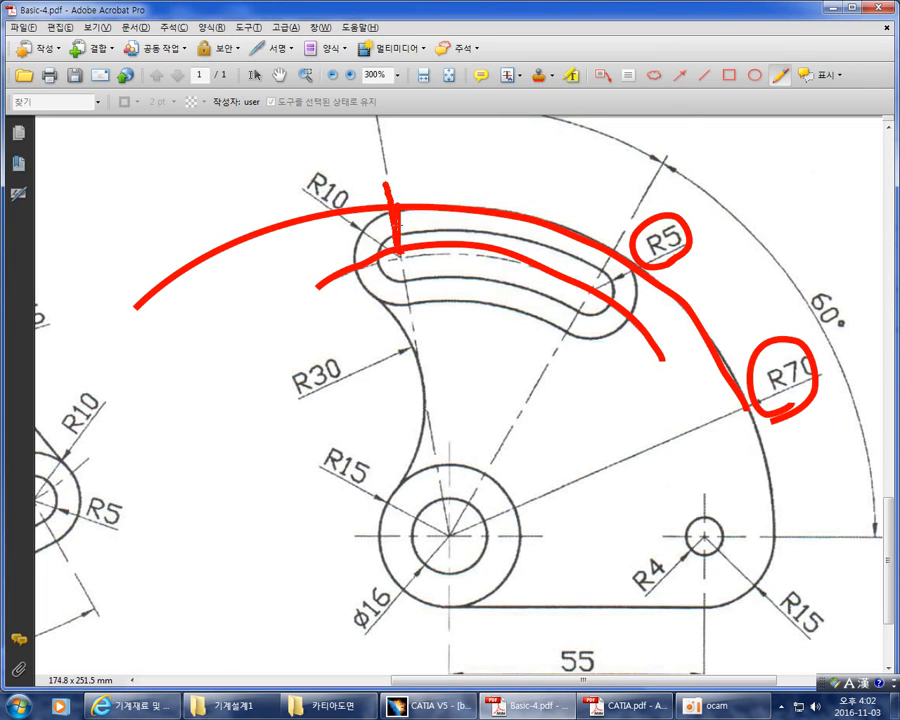
pyautogui.hotkey('ctrl', 'z')
pyautogui.hotkey('ctrl', 'z')
pyautogui.hotkey('ctrl', 'z')
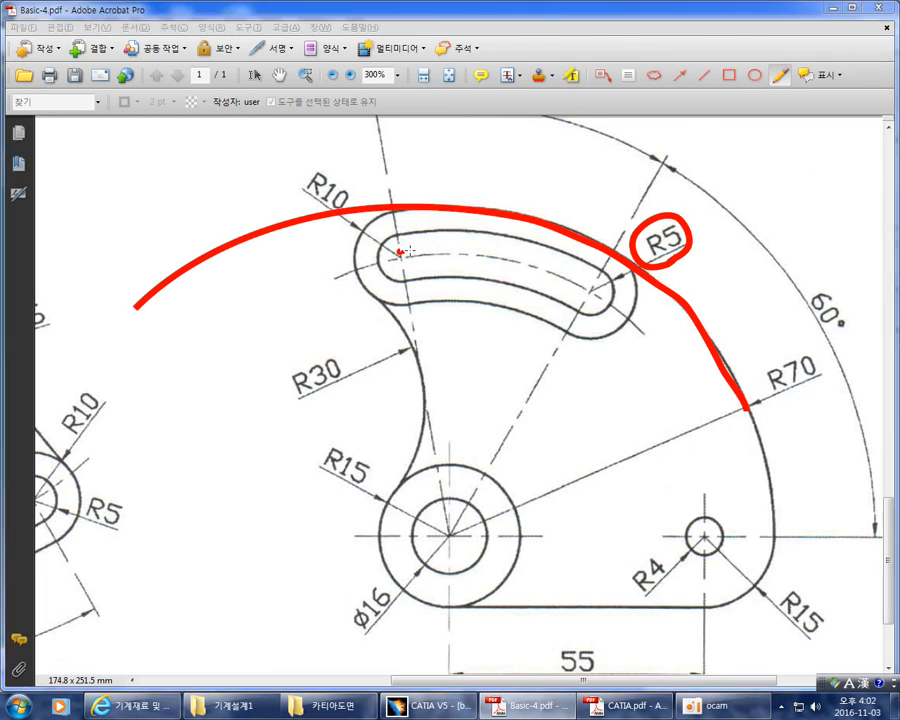
# Return to the CATIA sketch, dimension the radius of the curved slot's centreline arc, and set it to 60 mm
pyautogui.hotkey('alt', 'Tab')
pyautogui.click(637, 106)
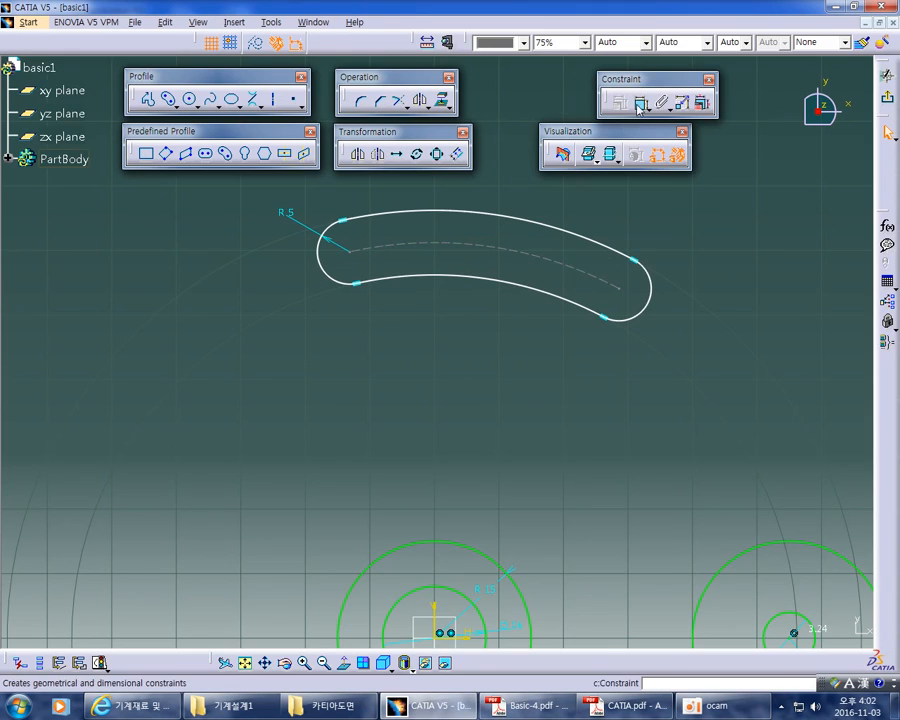
pyautogui.click(542, 262)
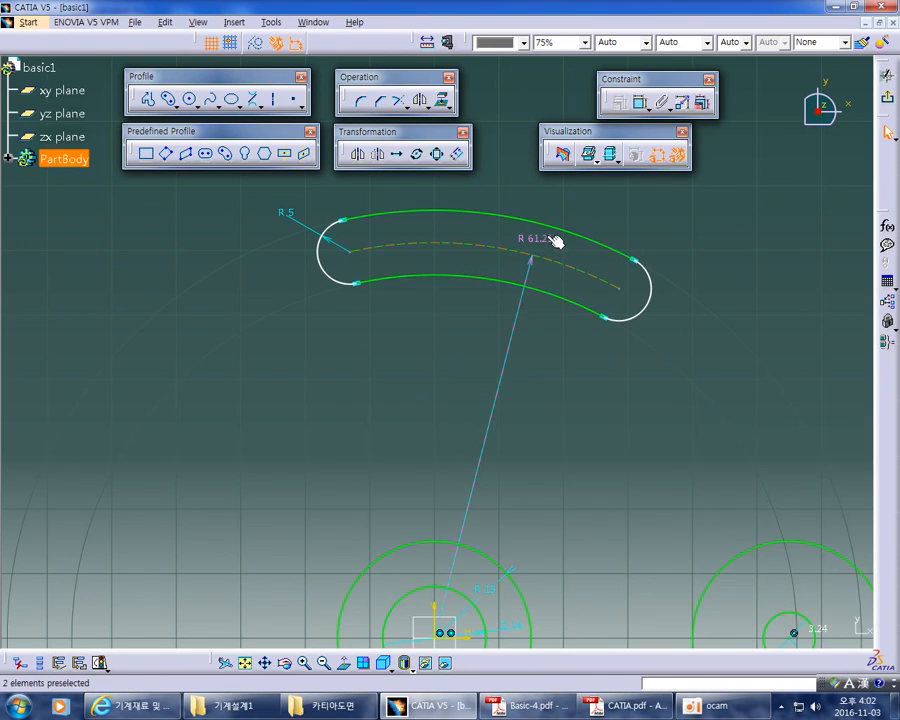
pyautogui.click(546, 237)
pyautogui.doubleClick(546, 238)
pyautogui.write('60')
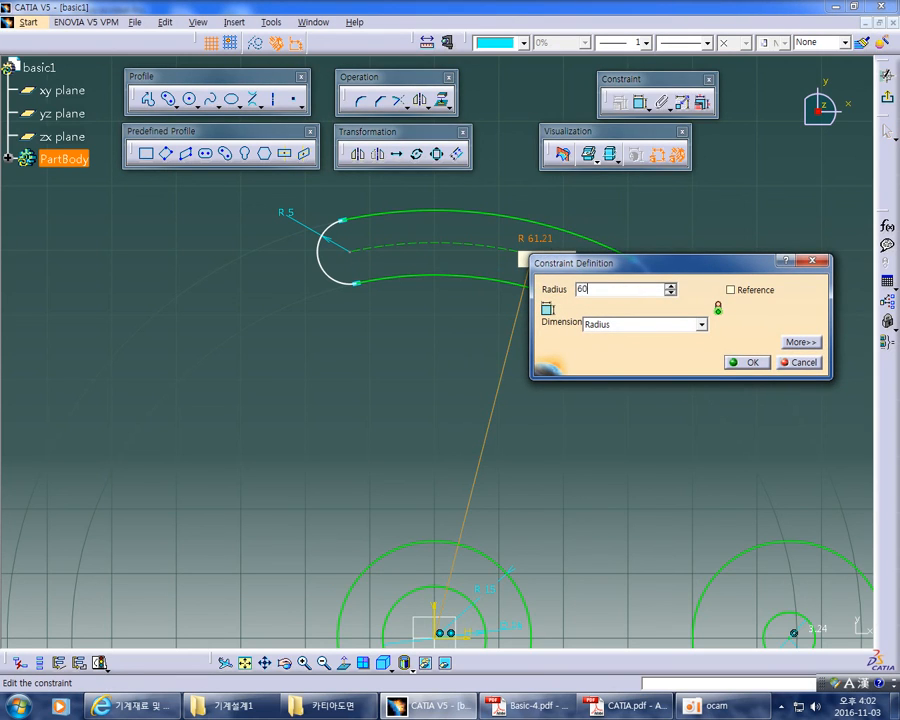
pyautogui.press('Return')
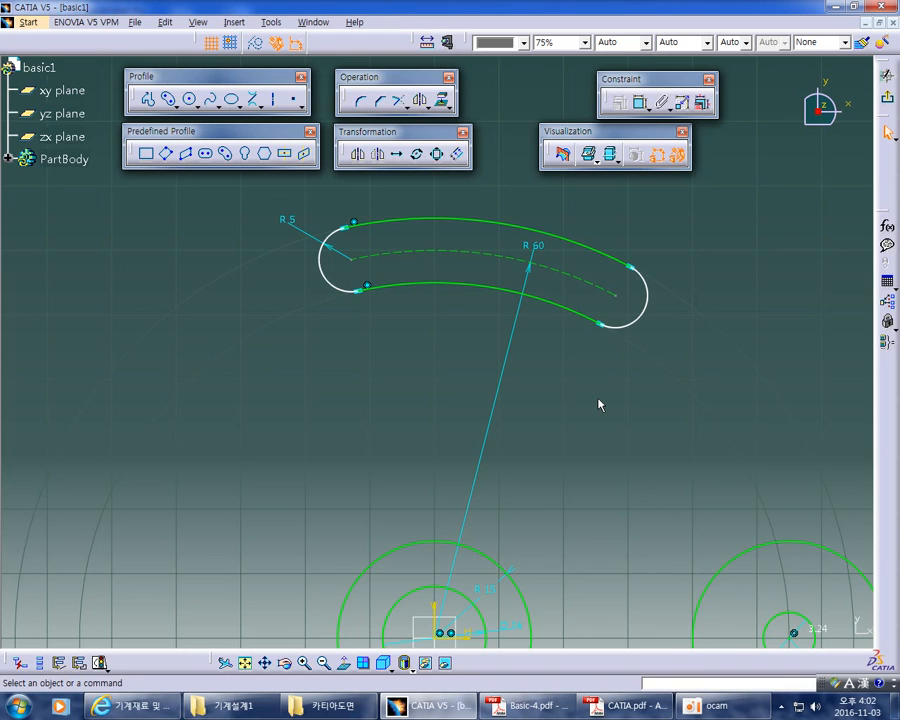
# Lengthen the curved slot by moving its right and left end arcs outward along the R60 centreline
pyautogui.moveTo(585, 424)
pyautogui.mouseDown(button='middle')
pyautogui.moveTo(579, 410)
pyautogui.moveTo(579, 438)
pyautogui.moveTo(568, 408)
pyautogui.mouseUp(button='middle')
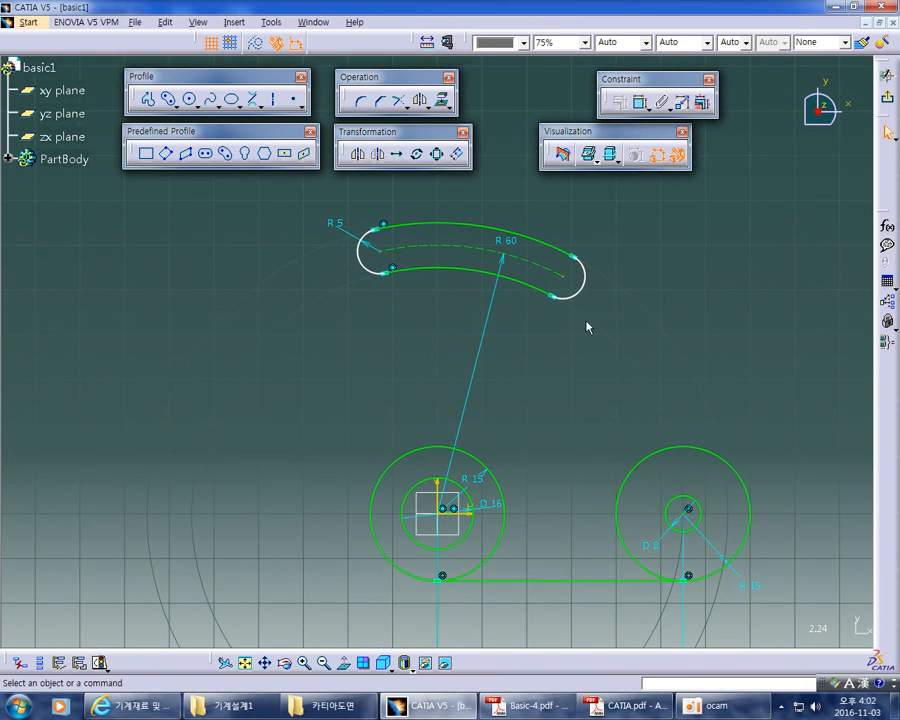
pyautogui.moveTo(588, 290); pyautogui.dragTo(594, 322)
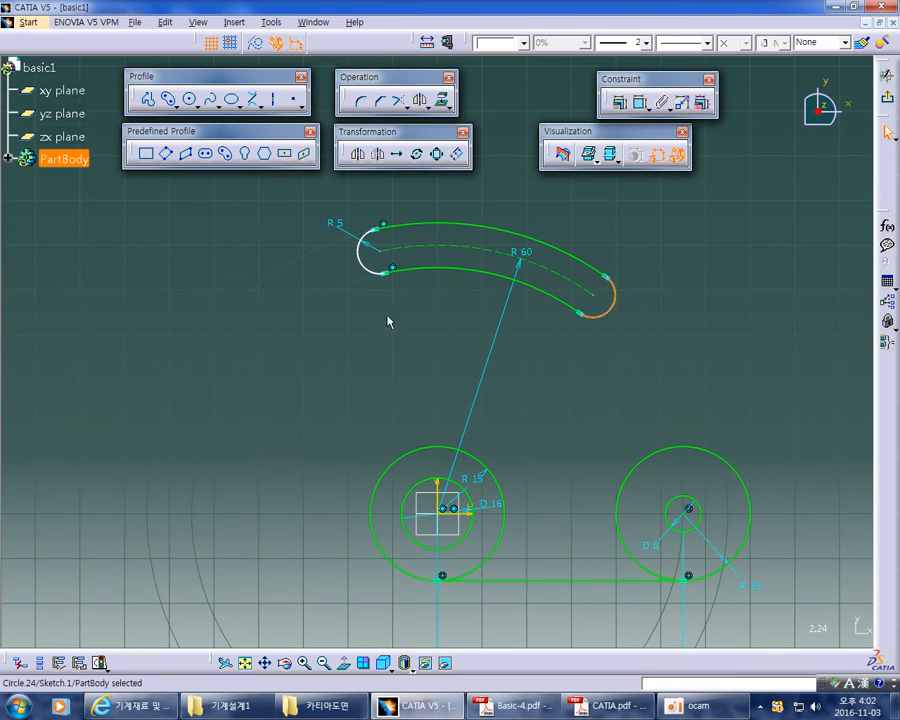
pyautogui.moveTo(371, 272)
pyautogui.mouseDown()
pyautogui.moveTo(332, 302)
pyautogui.moveTo(356, 278)
pyautogui.mouseUp()
pyautogui.click(609, 368)
# Undo the remaining red marks in Basic-4.pdf, and shorten the slot at its right end in the CATIA sketch
pyautogui.hotkey('alt', 'Tab')
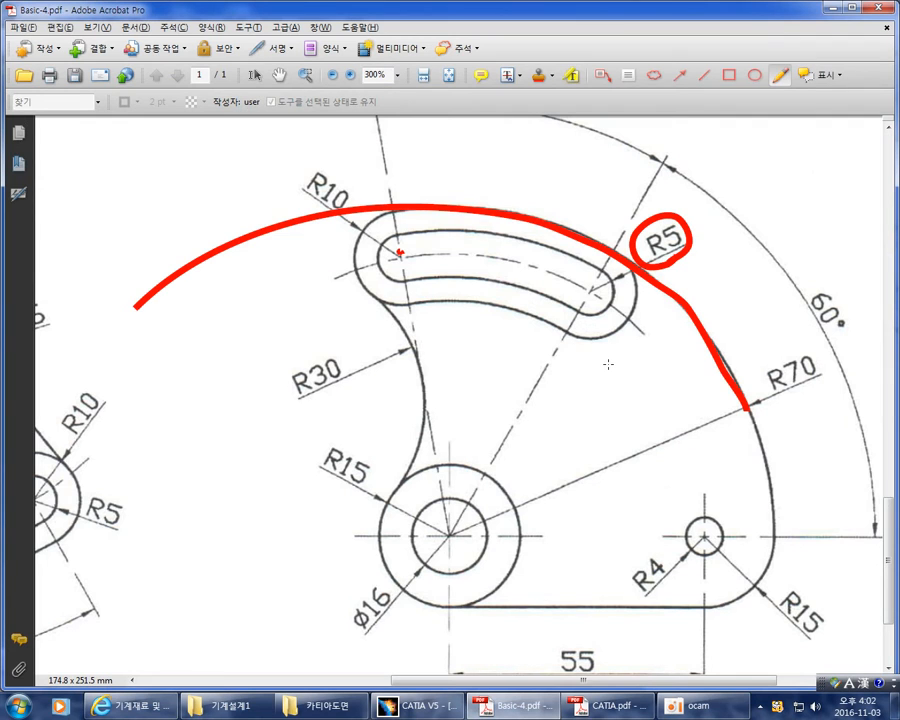
pyautogui.hotkey('ctrl', 'z')
pyautogui.hotkey('ctrl', 'z')
pyautogui.hotkey('ctrl', 'z')
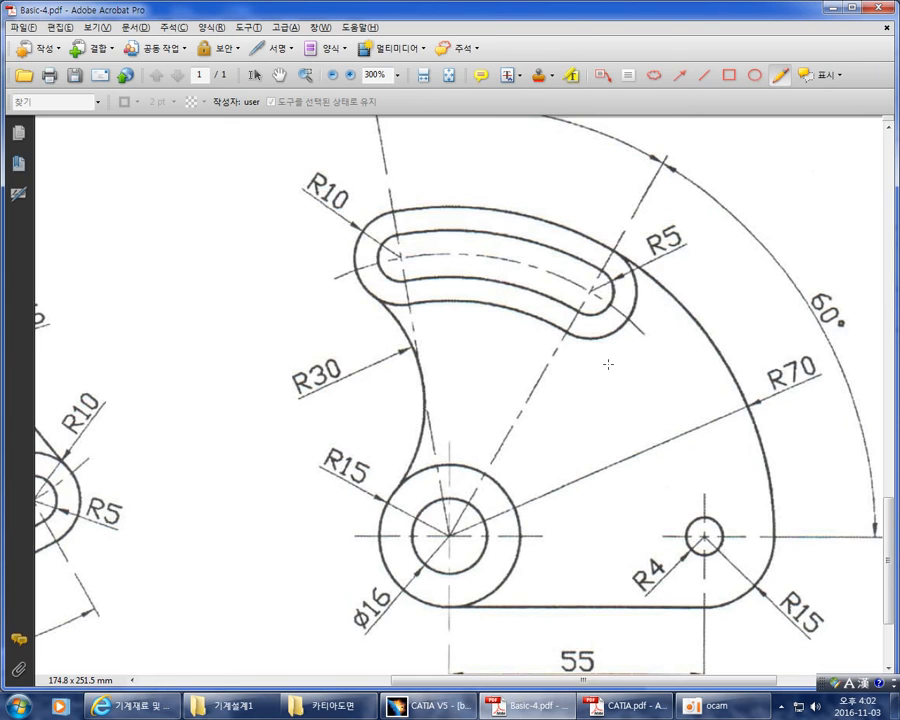
pyautogui.hotkey('alt', 'Tab')
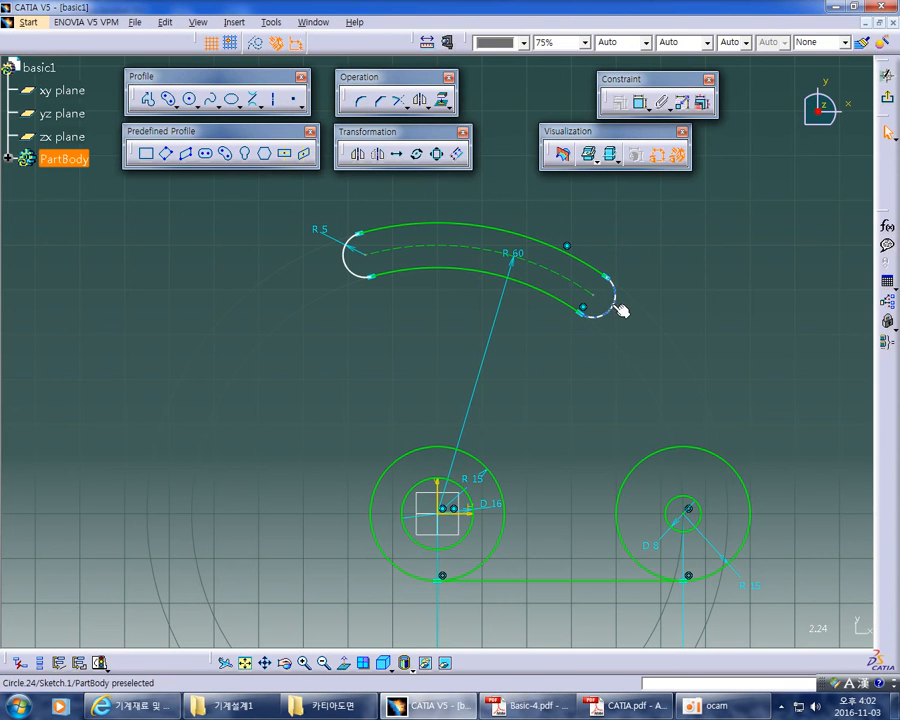
pyautogui.moveTo(630, 333); pyautogui.dragTo(574, 290)
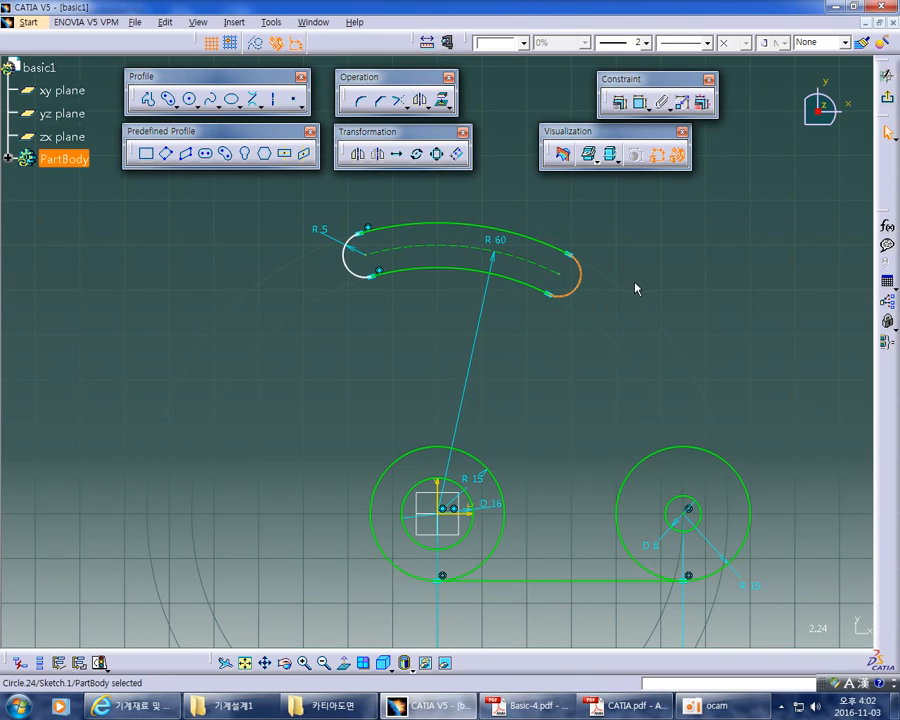
pyautogui.click(635, 289)
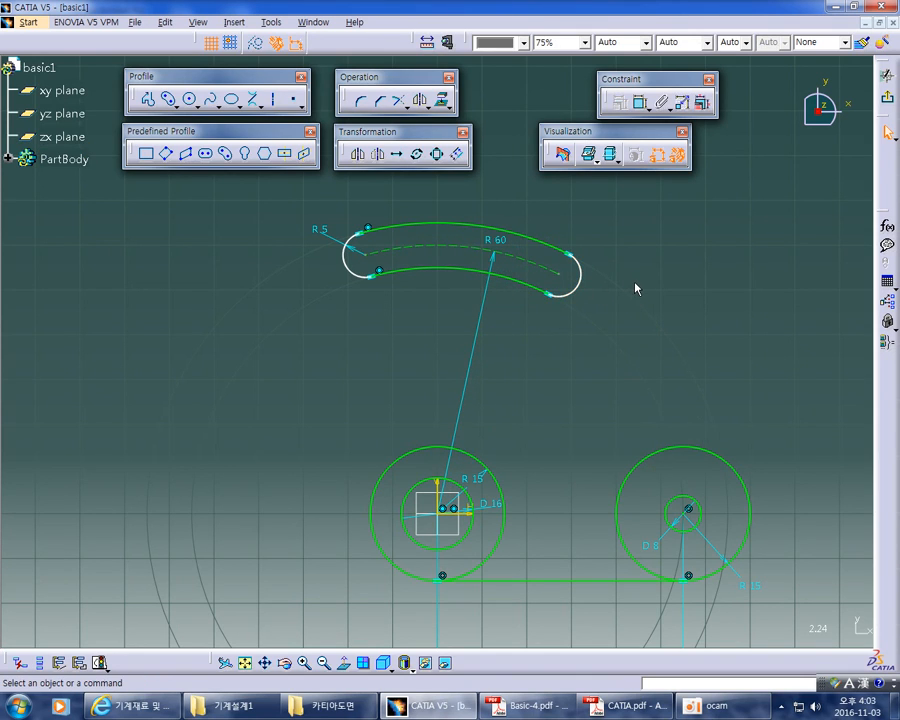
# In Basic-4.pdf at 200%, circle both ends of figure 6's 60° dimension and draw an arrow labelled H from the Ø16 hole centre
pyautogui.hotkey('alt', 'Tab')
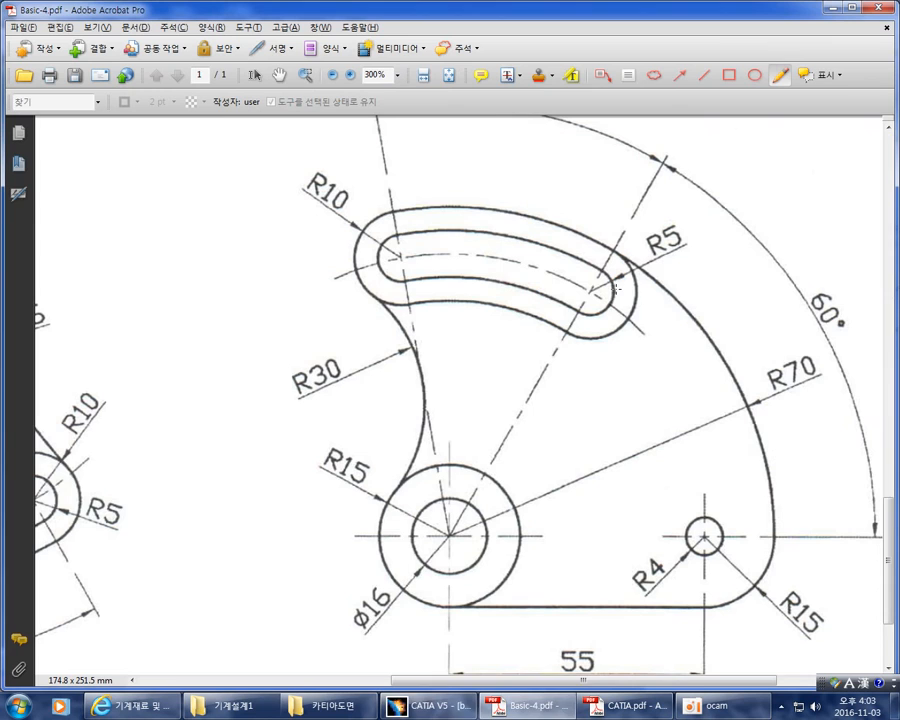
pyautogui.moveTo(678, 181)
pyautogui.mouseDown()
pyautogui.moveTo(681, 163)
pyautogui.moveTo(684, 177)
pyautogui.mouseUp()
pyautogui.keyDown('ctrl'); pyautogui.scroll(-1, 661, 198); pyautogui.keyUp('ctrl')
pyautogui.moveTo(797, 470)
pyautogui.mouseDown()
pyautogui.moveTo(799, 457)
pyautogui.moveTo(797, 476)
pyautogui.moveTo(808, 483)
pyautogui.moveTo(806, 455)
pyautogui.mouseUp()
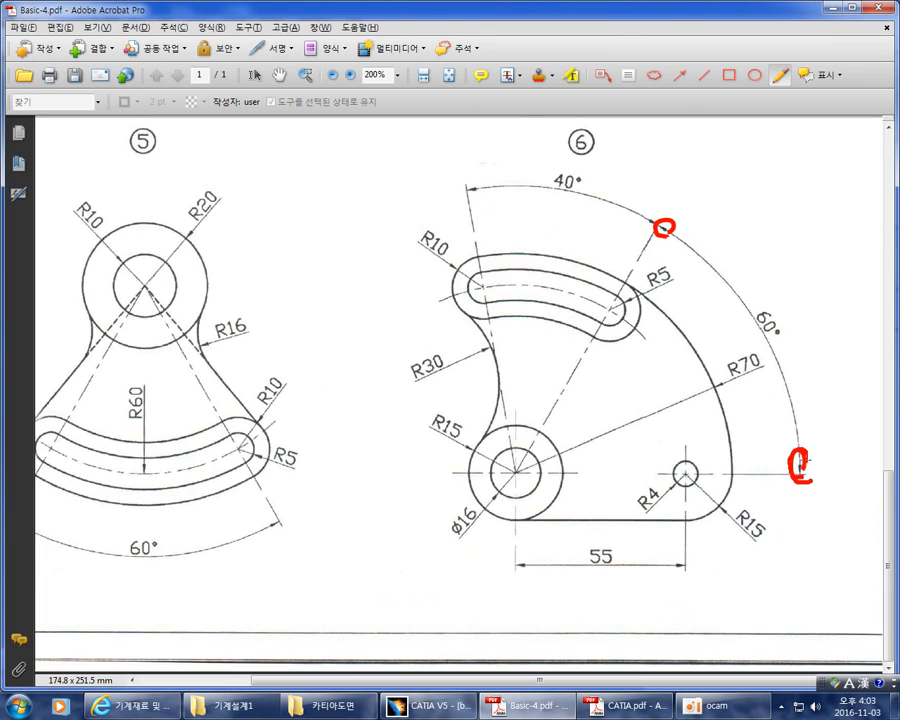
pyautogui.moveTo(518, 472)
pyautogui.mouseDown()
pyautogui.moveTo(606, 476)
pyautogui.moveTo(592, 484)
pyautogui.moveTo(641, 490)
pyautogui.mouseUp()
pyautogui.moveTo(627, 478); pyautogui.dragTo(640, 477)
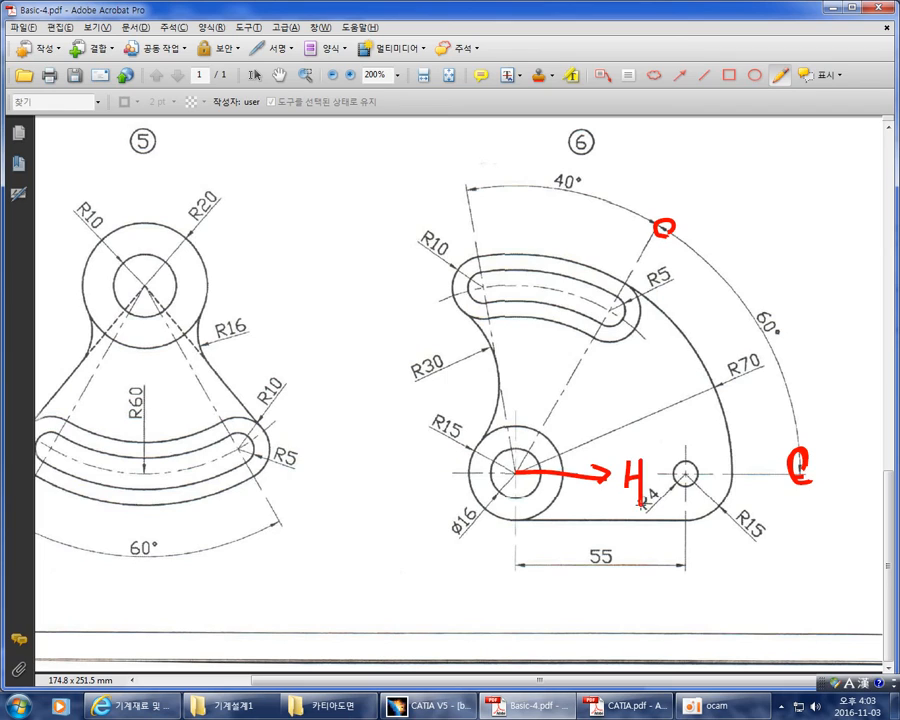
# Trace figure 6's 60° radial centreline and a curve from it to the horizontal axis, and undo both traces
pyautogui.moveTo(668, 207); pyautogui.dragTo(515, 467)
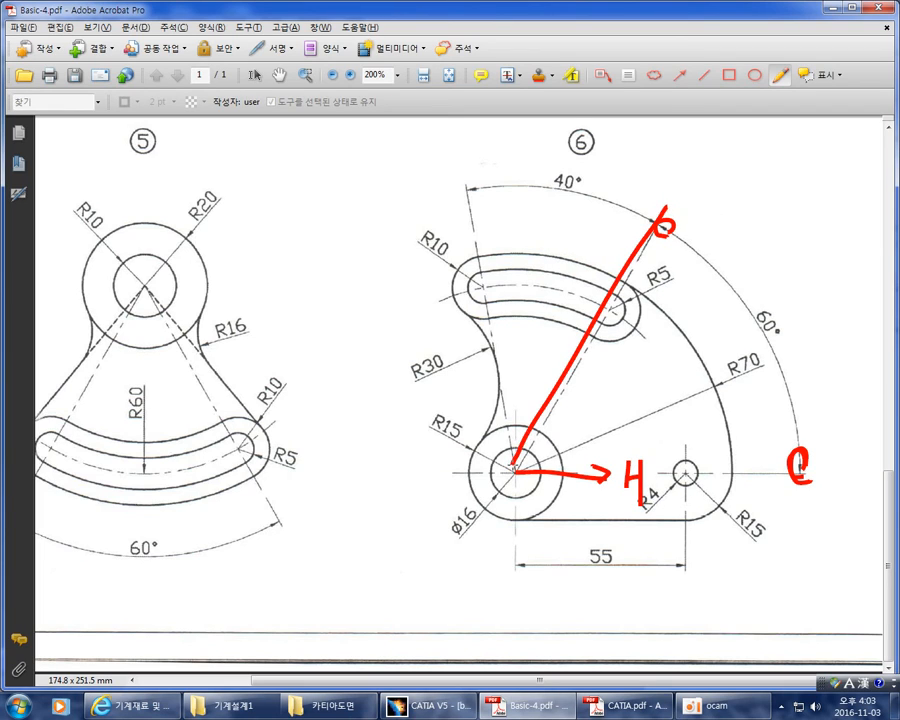
pyautogui.moveTo(617, 278)
pyautogui.mouseDown()
pyautogui.moveTo(630, 292)
pyautogui.moveTo(645, 505)
pyautogui.mouseUp()
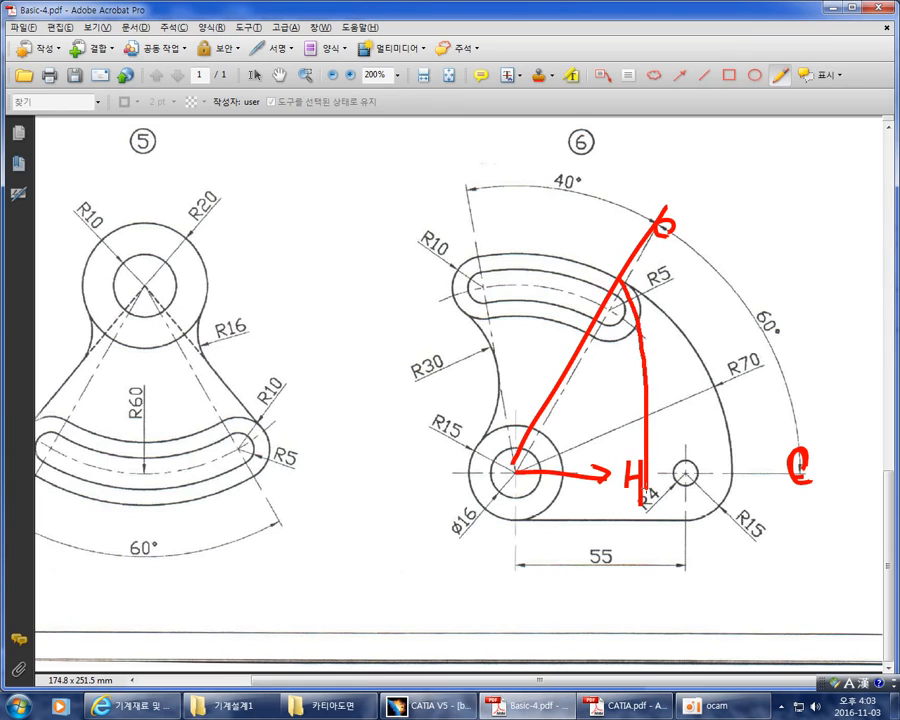
pyautogui.hotkey('ctrl', 'z')
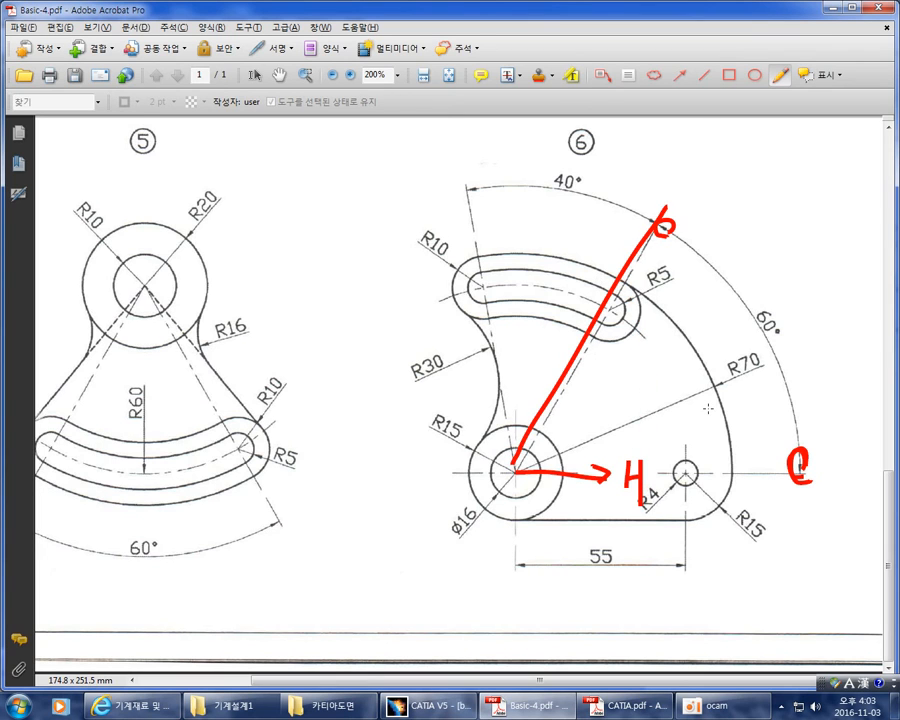
pyautogui.hotkey('ctrl', 'z')
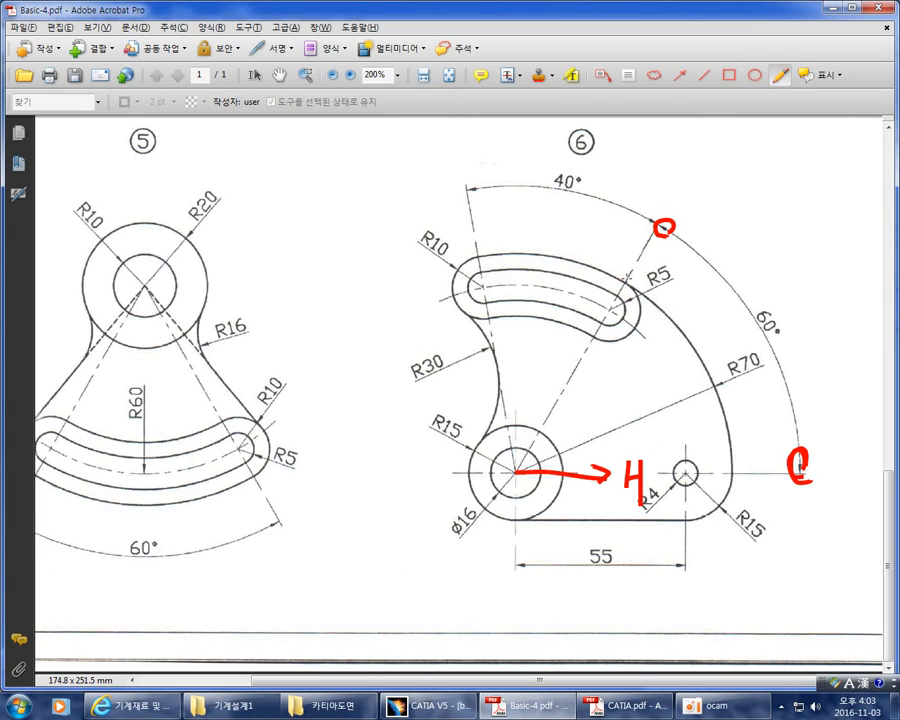
# Retrace the radial centreline from the slot's right end to the Ø16 hole centre, and return to the CATIA sketch
pyautogui.hotkey('alt', 'Tab')
pyautogui.hotkey('alt', 'Tab')
pyautogui.moveTo(638, 255)
pyautogui.mouseDown()
pyautogui.moveTo(625, 297)
pyautogui.moveTo(518, 477)
pyautogui.mouseUp()
pyautogui.hotkey('alt', 'Tab')
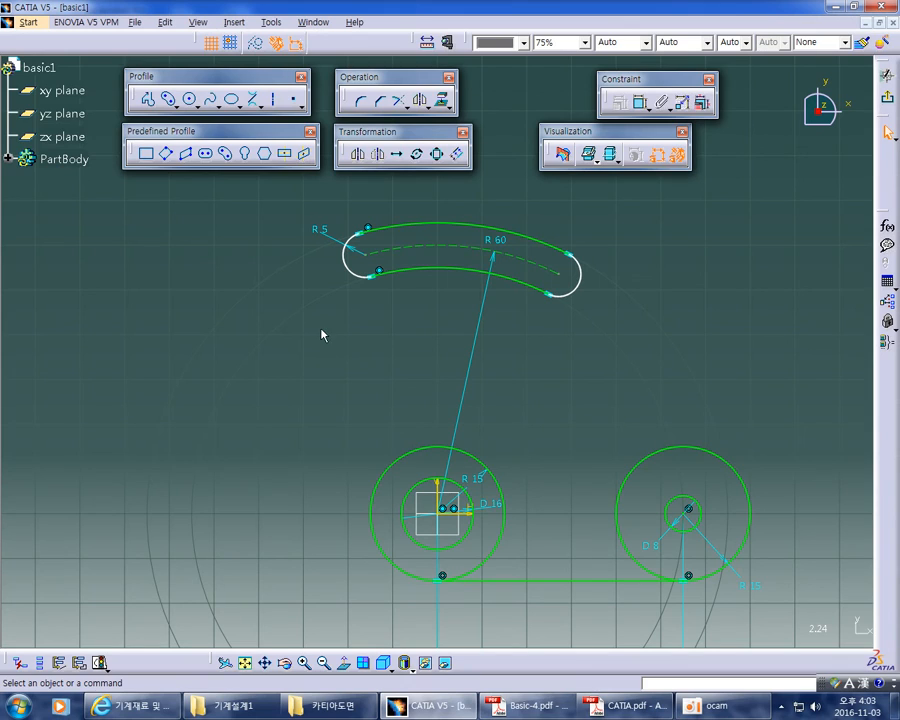
# Enable construction elements and draw a line from the origin to the right end point of the slot's centreline arc using Nearest End Point
pyautogui.click(255, 44)
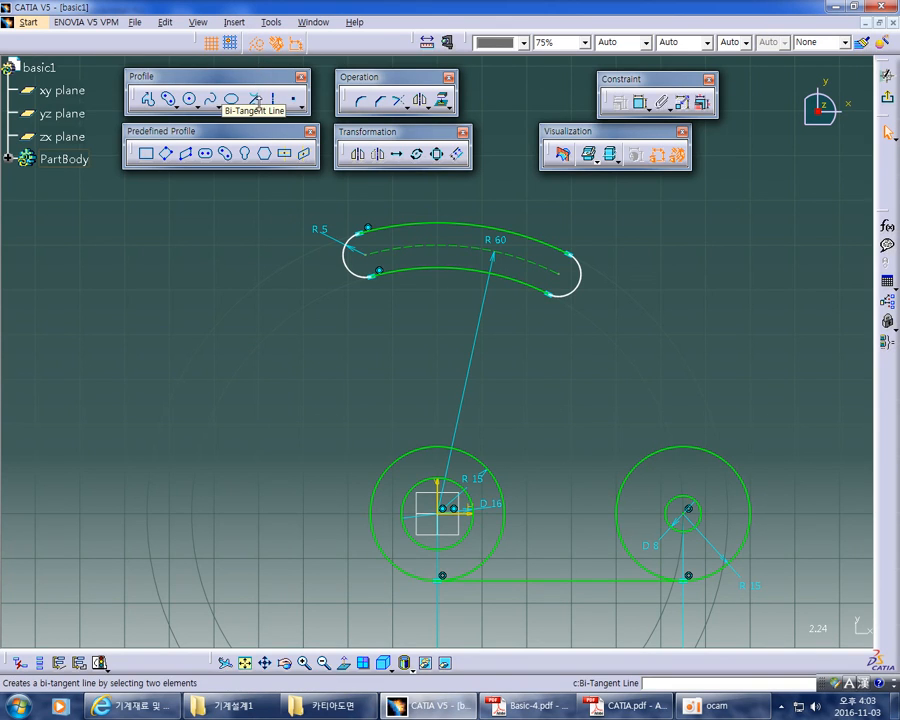
pyautogui.click(261, 106)
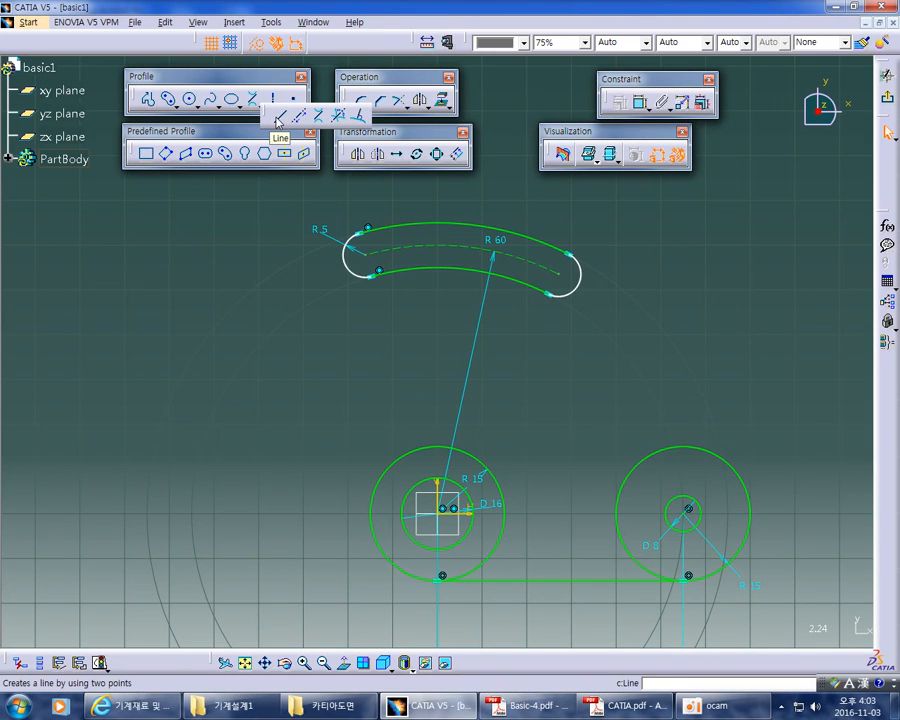
pyautogui.click(278, 122)
pyautogui.moveTo(580, 476)
pyautogui.mouseDown(button='middle')
pyautogui.moveTo(592, 456)
pyautogui.moveTo(592, 328)
pyautogui.mouseUp(button='middle')
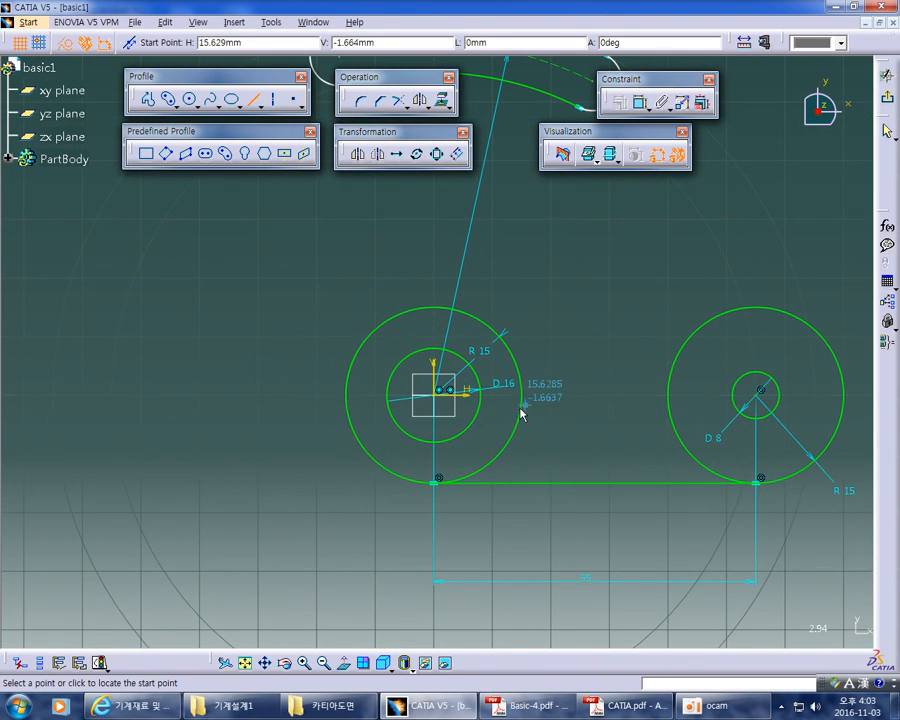
pyautogui.click(440, 400)
pyautogui.moveTo(538, 273); pyautogui.dragTo(465, 438, button='middle')
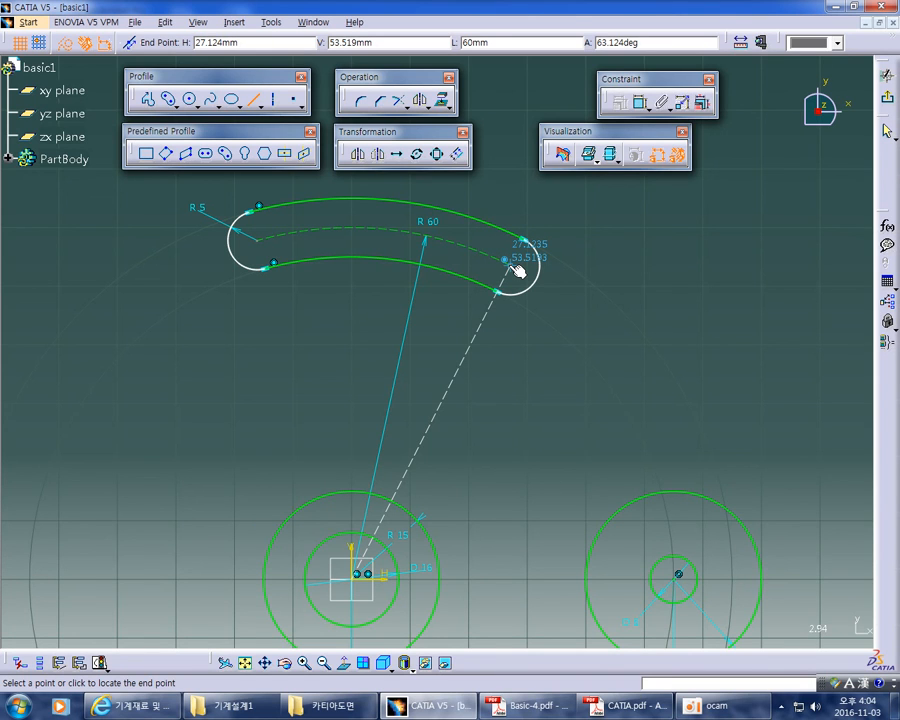
pyautogui.moveTo(508, 396)
pyautogui.mouseDown(button='middle')
pyautogui.moveTo(486, 411)
pyautogui.moveTo(492, 356)
pyautogui.moveTo(460, 414)
pyautogui.mouseUp(button='middle')
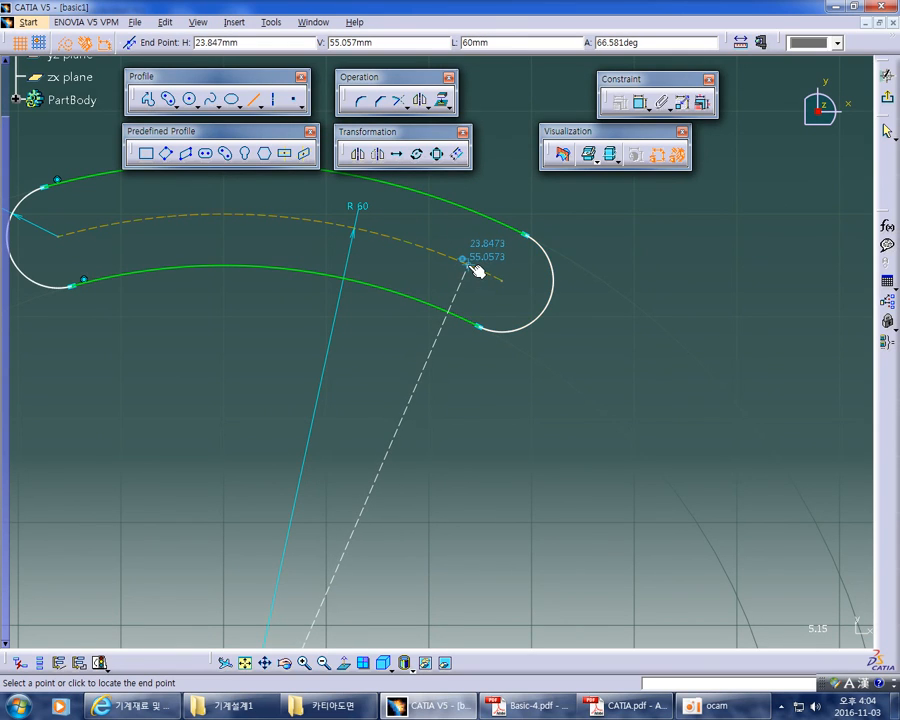
pyautogui.rightClick(472, 266)
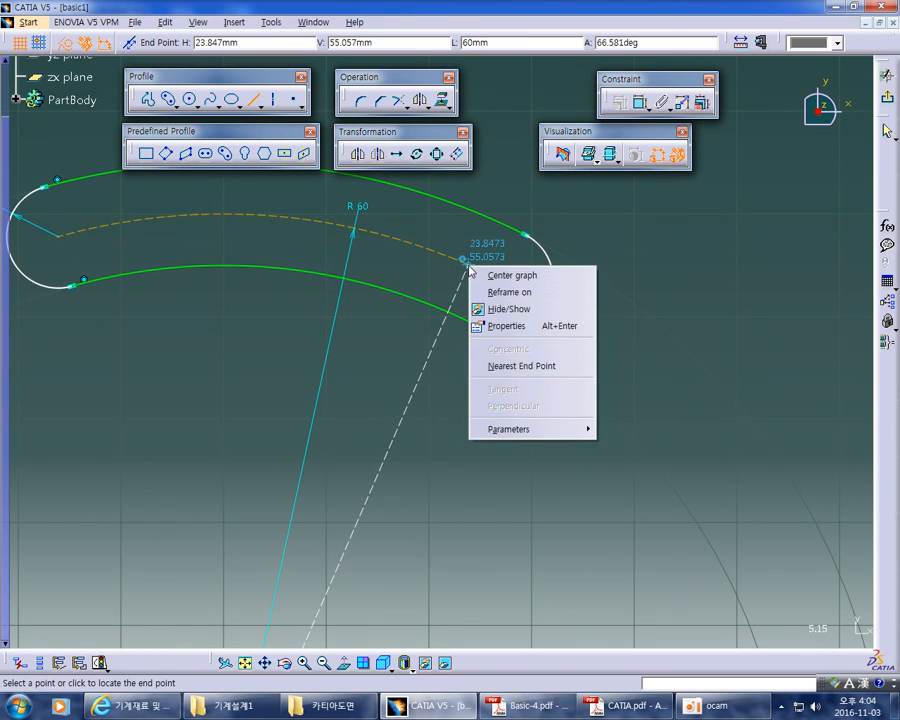
pyautogui.click(498, 366)
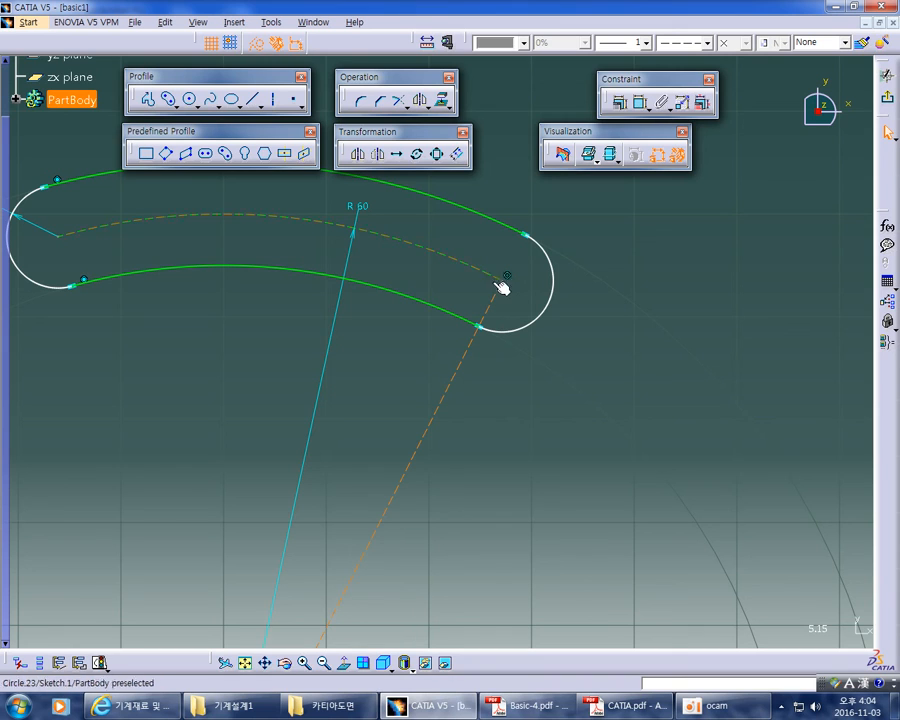
pyautogui.click(518, 445)
pyautogui.moveTo(520, 462)
pyautogui.mouseDown(button='middle')
pyautogui.moveTo(646, 372)
pyautogui.moveTo(624, 442)
pyautogui.moveTo(617, 425)
pyautogui.mouseUp(button='middle')
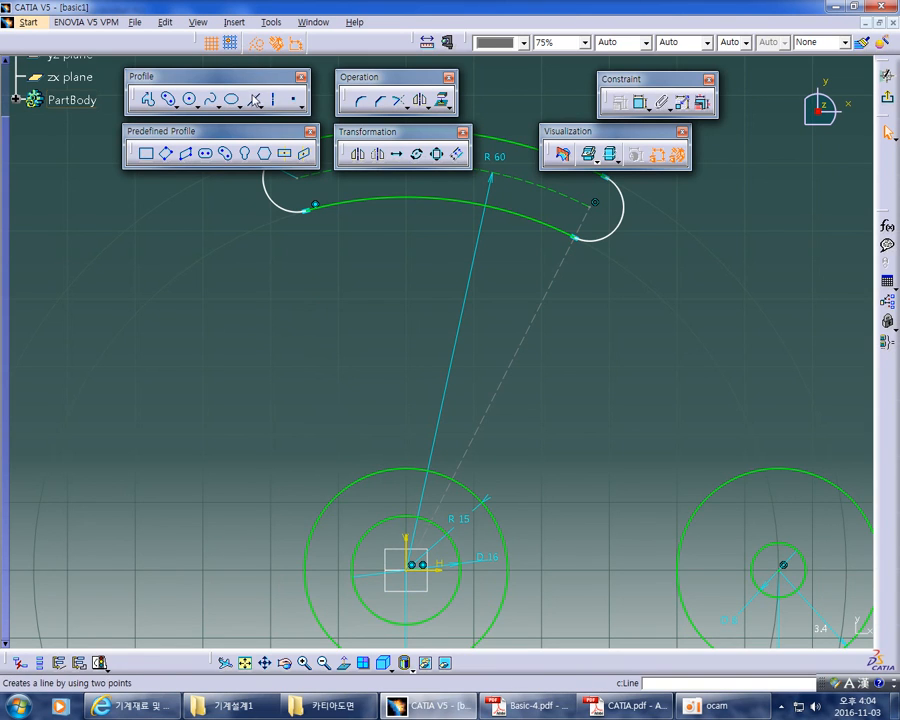
# Draw a construction line from the origin to the left end point of the slot's centreline arc using Nearest End Point
pyautogui.click(254, 99)
pyautogui.moveTo(228, 413); pyautogui.dragTo(224, 331, button='middle')
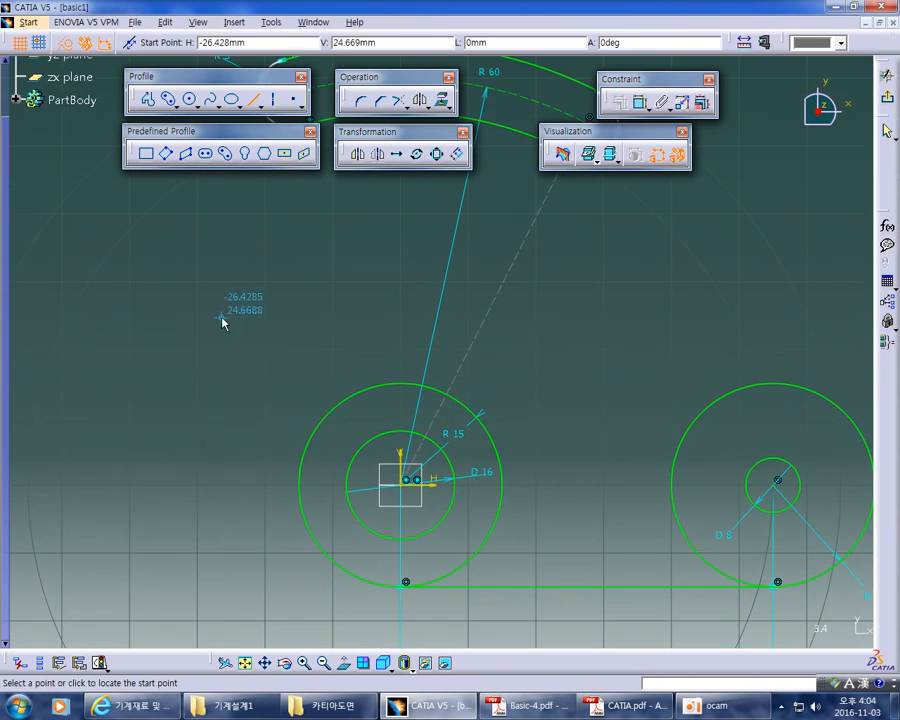
pyautogui.click(409, 487)
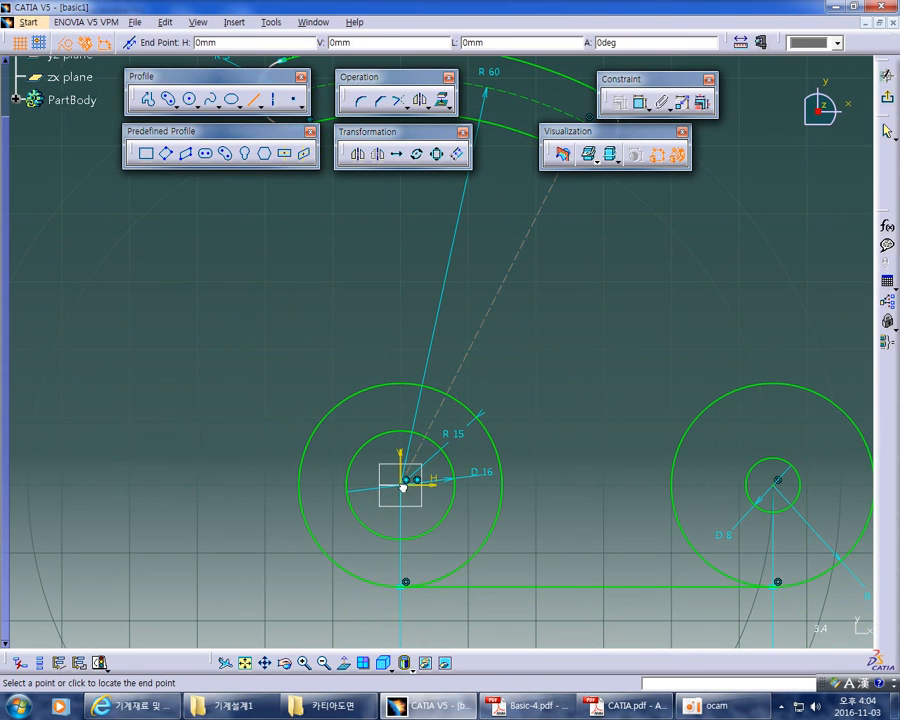
pyautogui.moveTo(420, 191); pyautogui.dragTo(422, 351, button='middle')
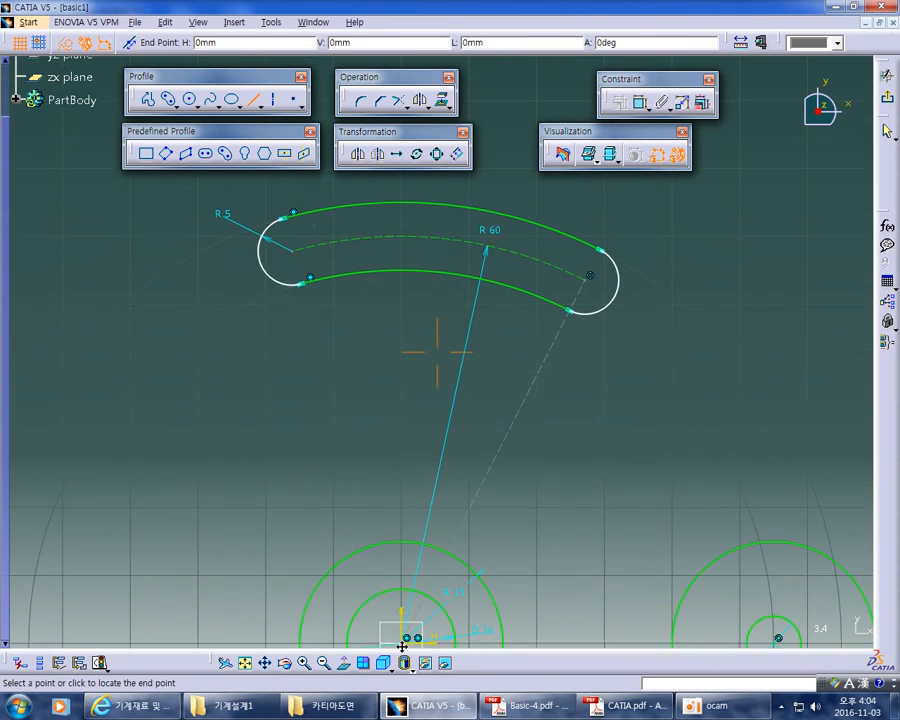
pyautogui.rightClick(320, 247)
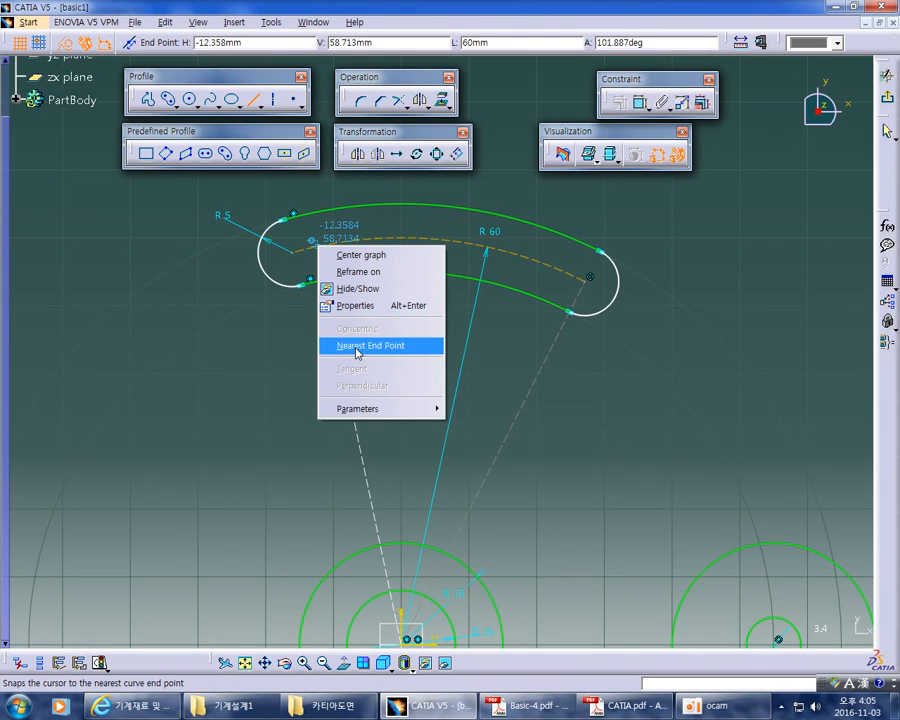
pyautogui.click(356, 347)
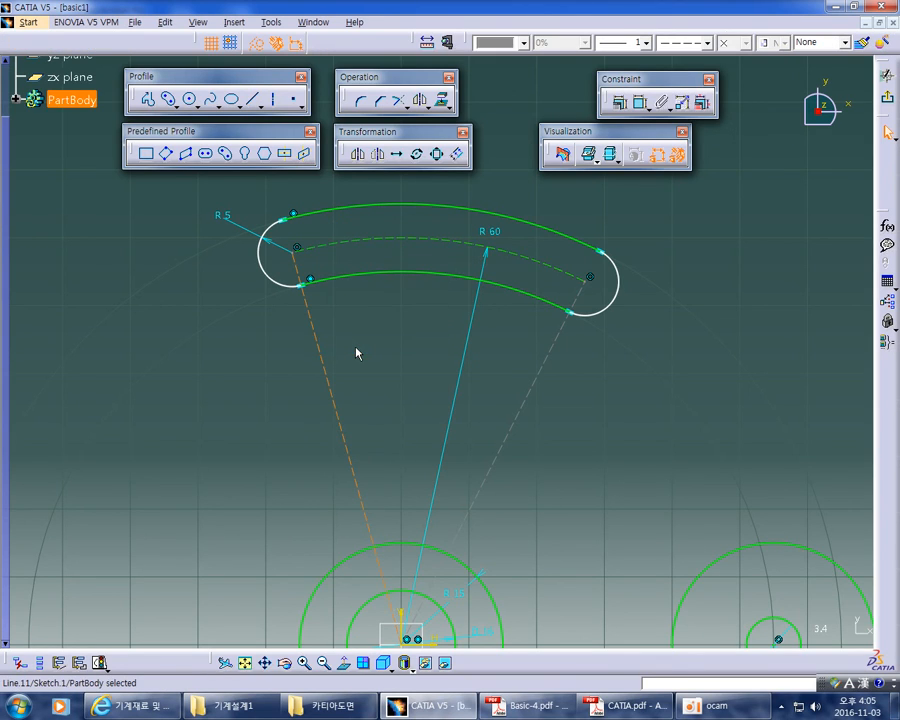
pyautogui.click(356, 348)
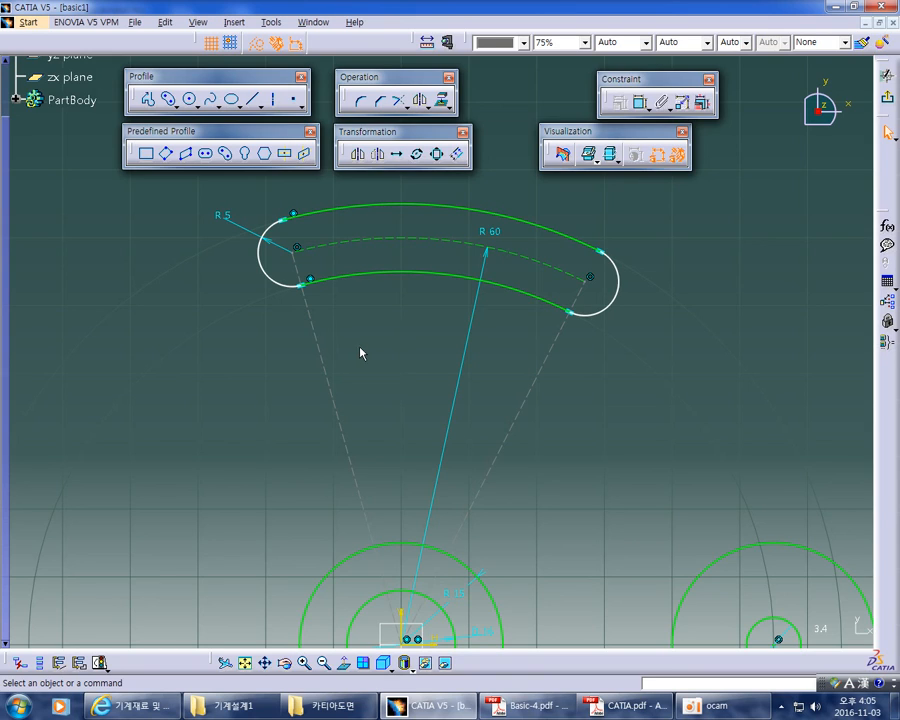
# Constrain the angle between the horizontal axis and the construction line to the slot's right end to 60°
pyautogui.moveTo(635, 464)
pyautogui.mouseDown(button='middle')
pyautogui.moveTo(569, 352)
pyautogui.moveTo(567, 403)
pyautogui.mouseUp(button='middle')
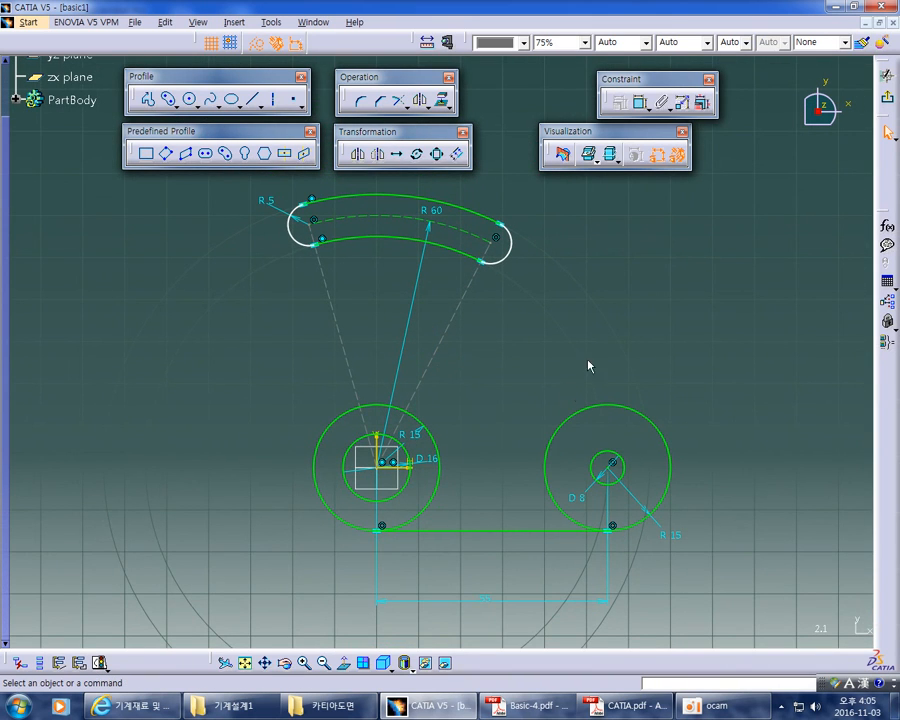
pyautogui.click(641, 104)
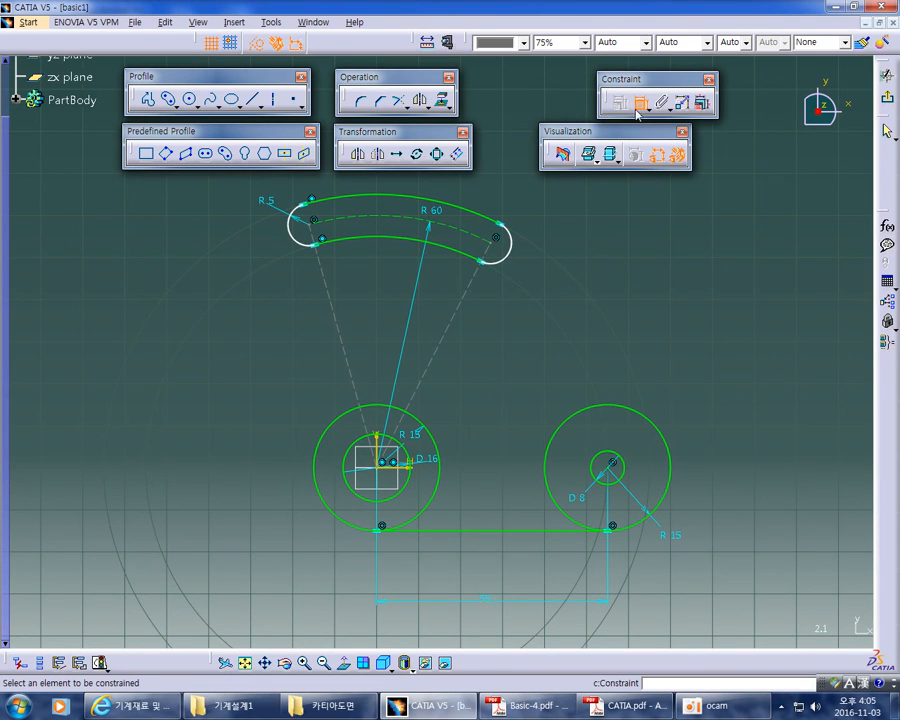
pyautogui.moveTo(536, 414)
pyautogui.mouseDown(button='middle')
pyautogui.moveTo(556, 368)
pyautogui.moveTo(558, 333)
pyautogui.moveTo(536, 408)
pyautogui.moveTo(552, 346)
pyautogui.moveTo(480, 450)
pyautogui.mouseUp(button='middle')
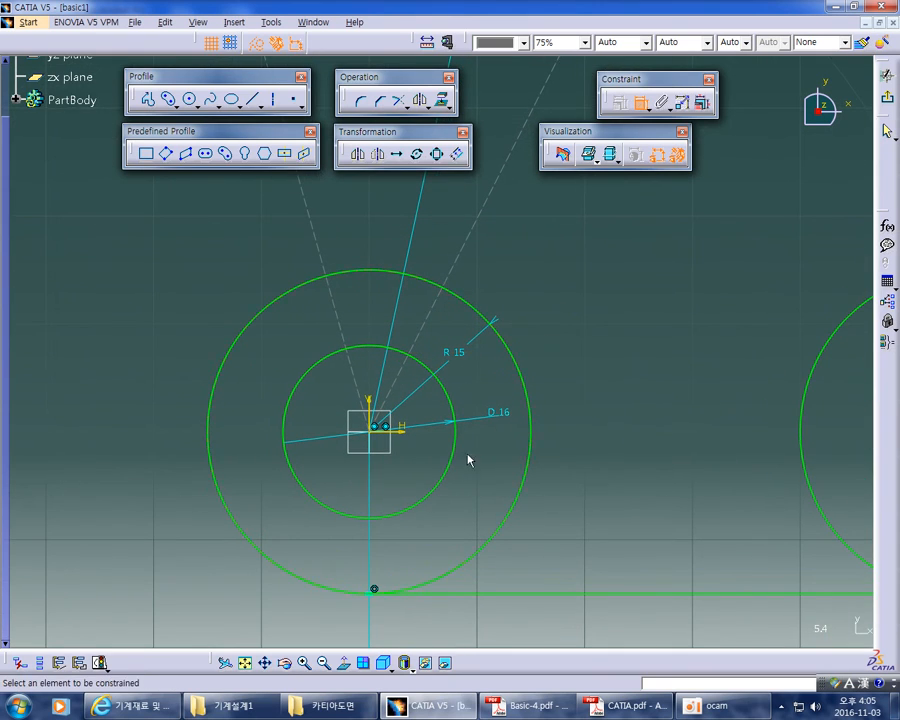
pyautogui.click(402, 428)
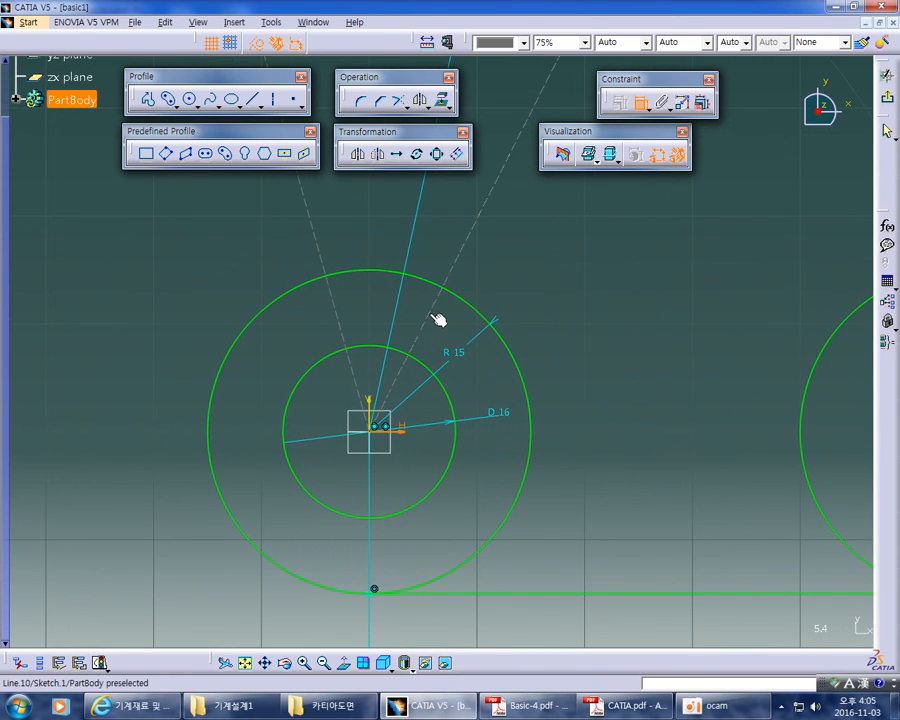
pyautogui.click(437, 318)
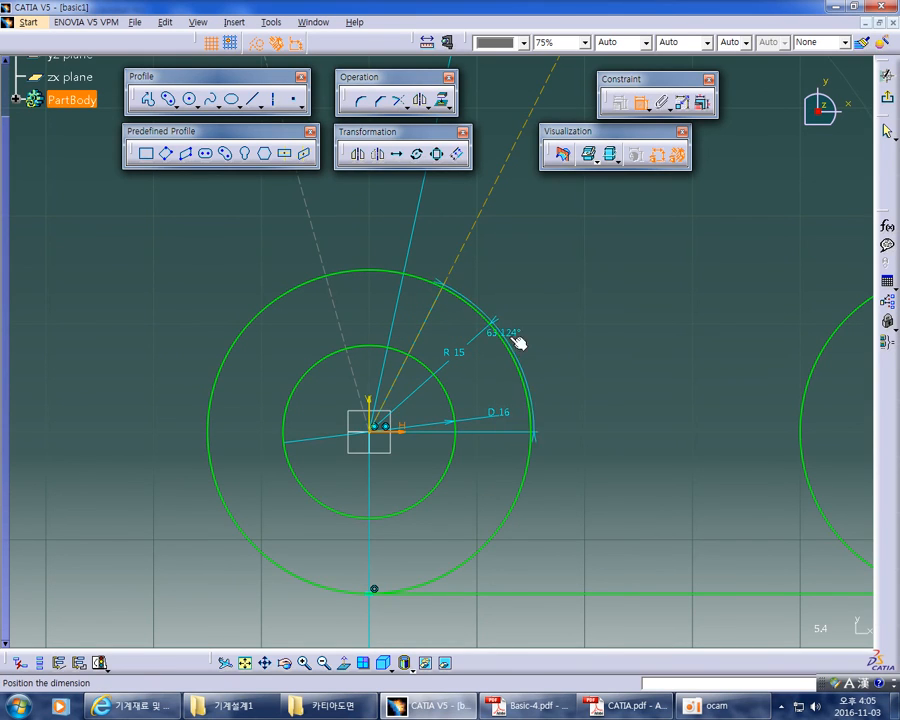
pyautogui.click(565, 311)
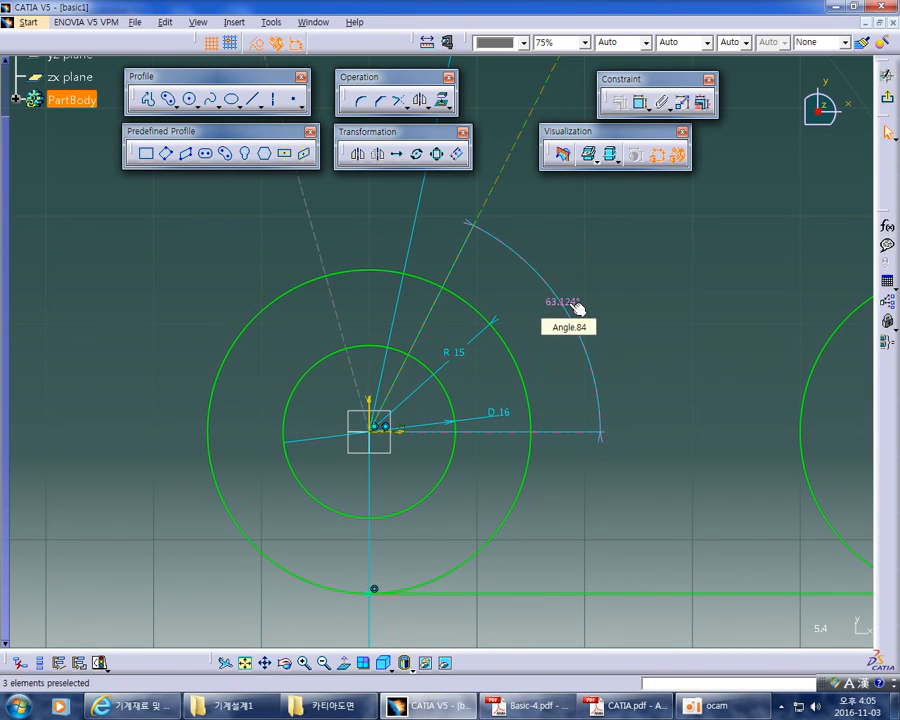
pyautogui.doubleClick(565, 302)
pyautogui.write('60')
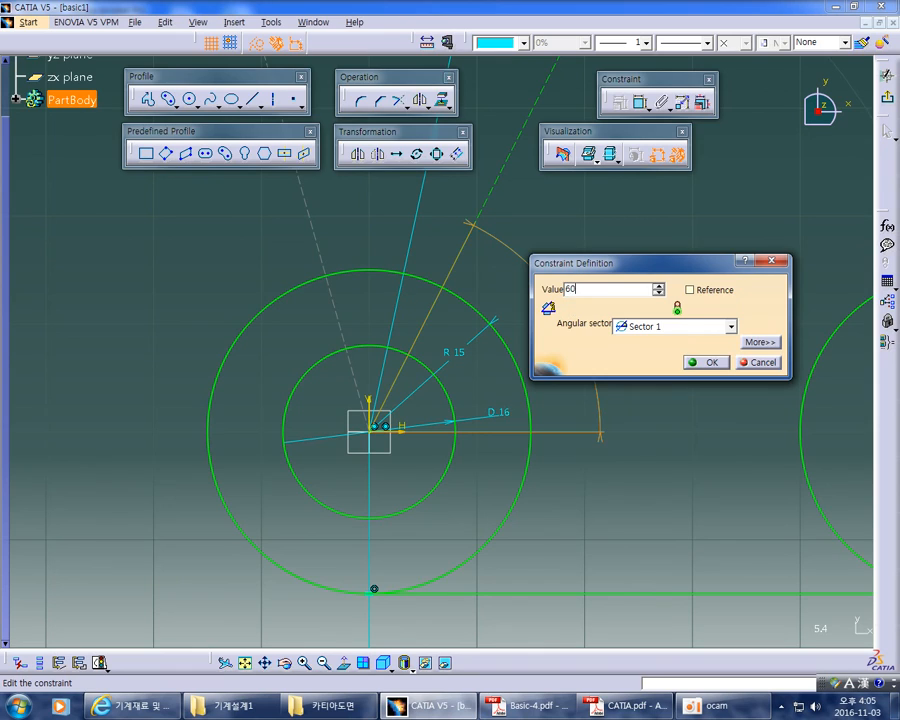
pyautogui.press('Return')
# Circle figure 6's 40° angle dimension in Basic-4.pdf in Adobe Acrobat Pro, and return to the CATIA sketch
pyautogui.moveTo(648, 304)
pyautogui.mouseDown(button='middle')
pyautogui.moveTo(638, 302)
pyautogui.moveTo(632, 398)
pyautogui.mouseUp(button='middle')
pyautogui.moveTo(585, 292); pyautogui.dragTo(571, 394, button='middle')
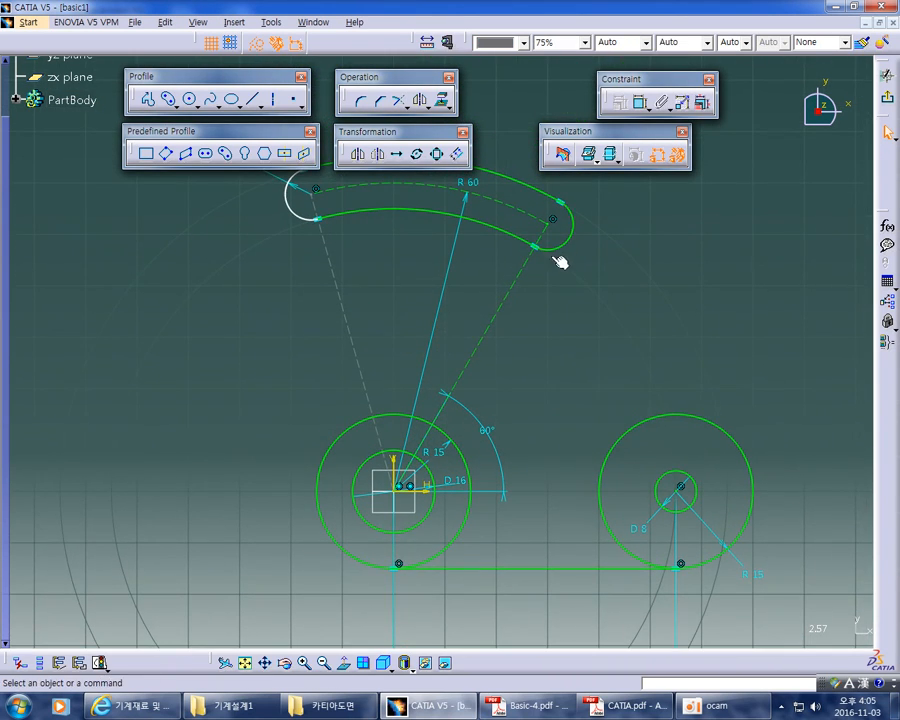
pyautogui.moveTo(574, 335); pyautogui.dragTo(641, 361, button='middle')
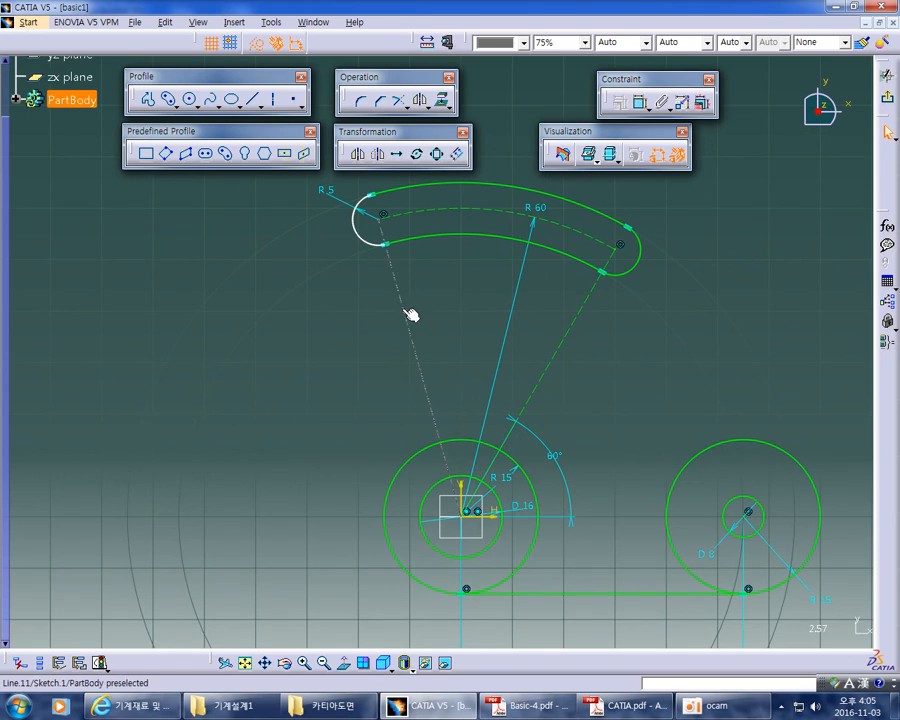
pyautogui.hotkey('alt', 'Tab')
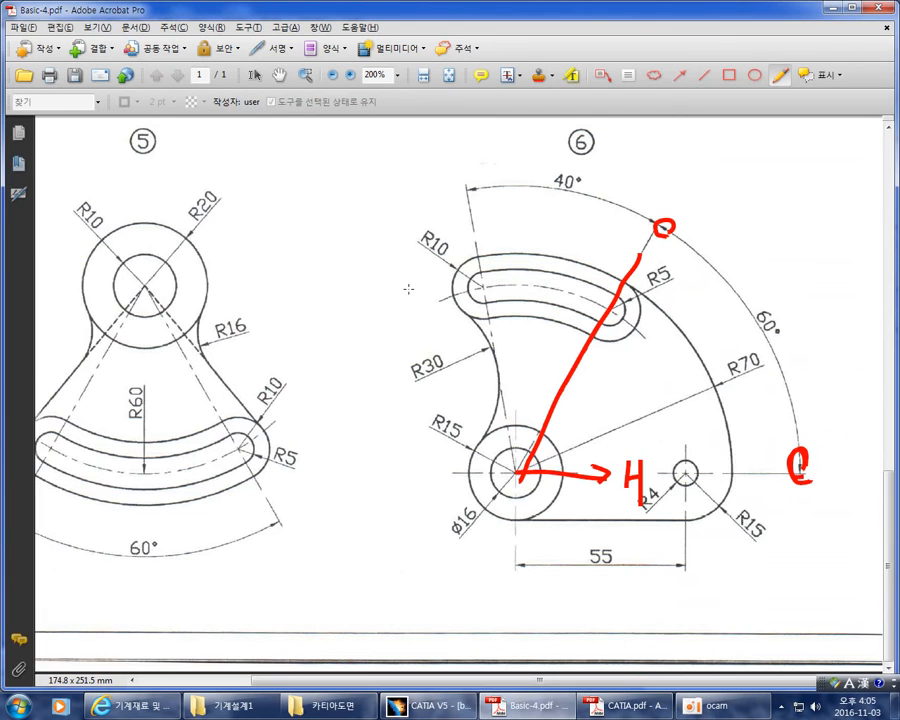
pyautogui.moveTo(558, 225)
pyautogui.mouseDown()
pyautogui.moveTo(545, 168)
pyautogui.moveTo(566, 158)
pyautogui.moveTo(572, 203)
pyautogui.mouseUp()
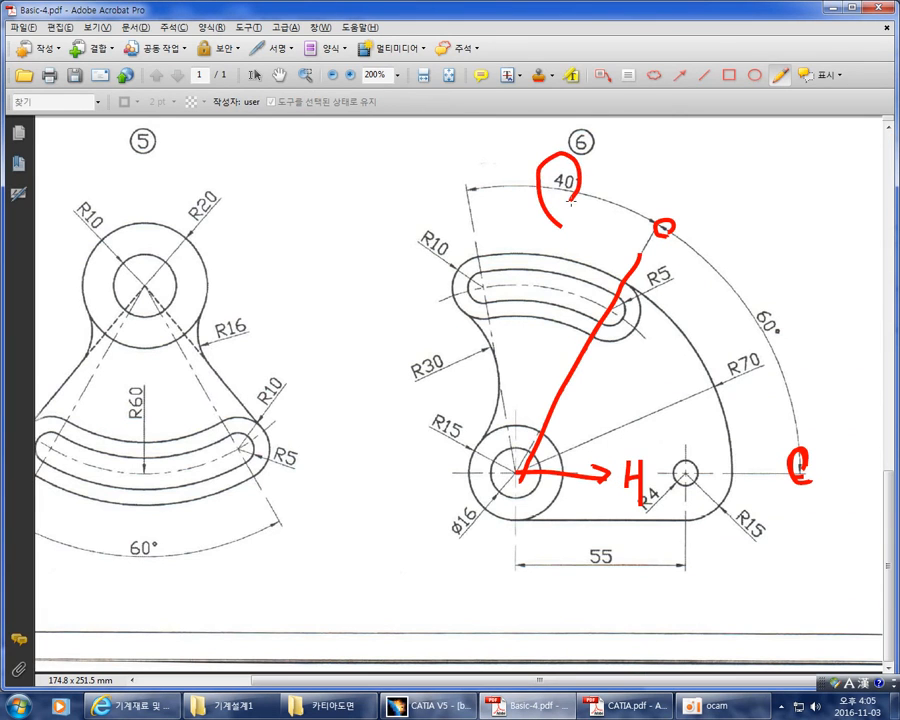
pyautogui.hotkey('alt', 'Tab')
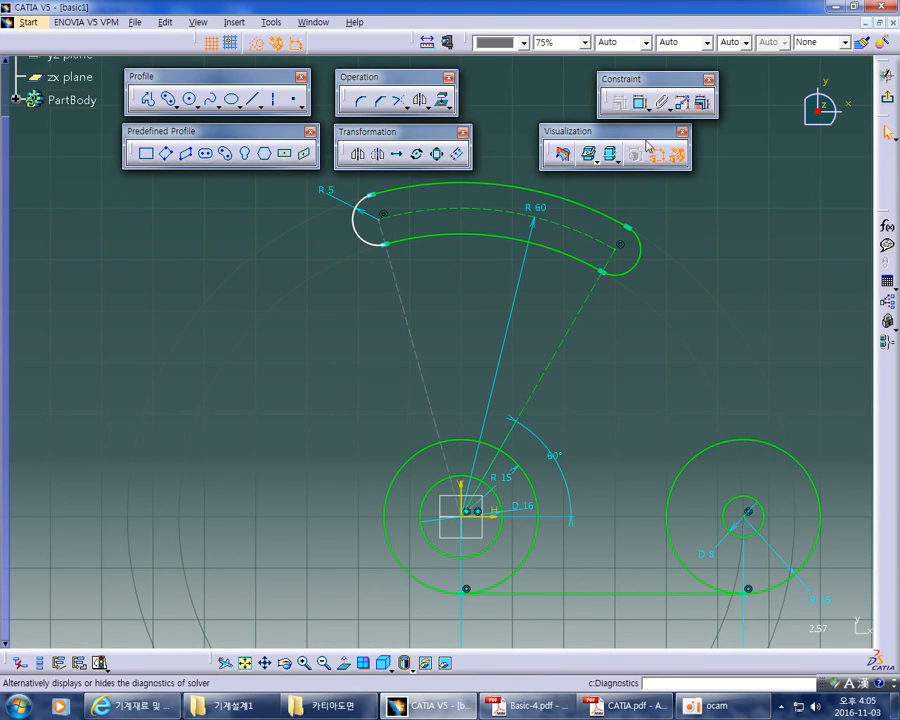
# Constrain the angle between the two construction lines to 40°, and reposition the 40° and 60° dimensions so their arcs line up
pyautogui.click(641, 105)
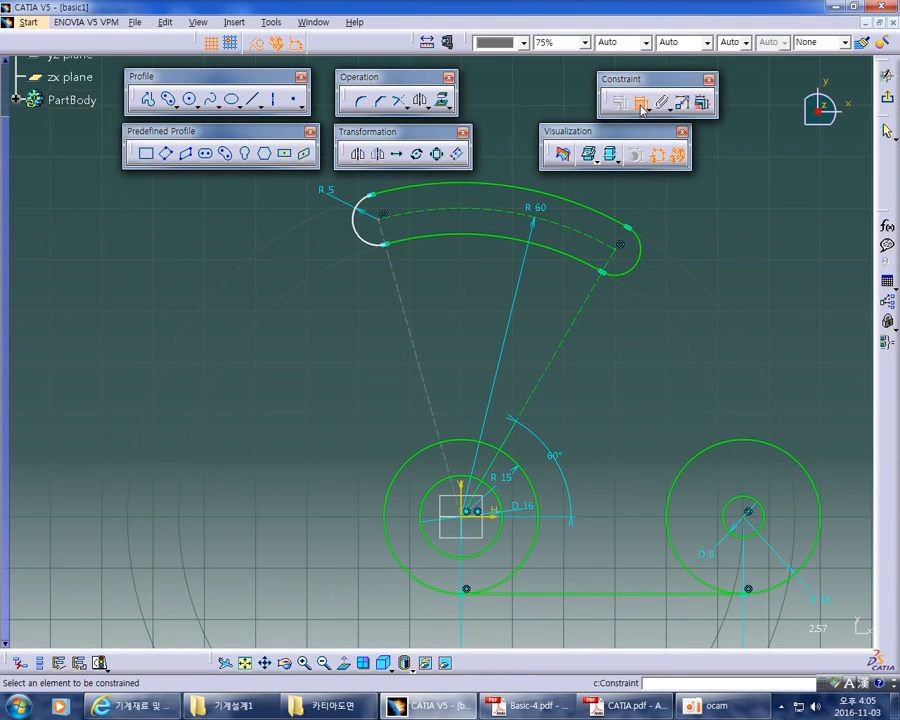
pyautogui.click(571, 340)
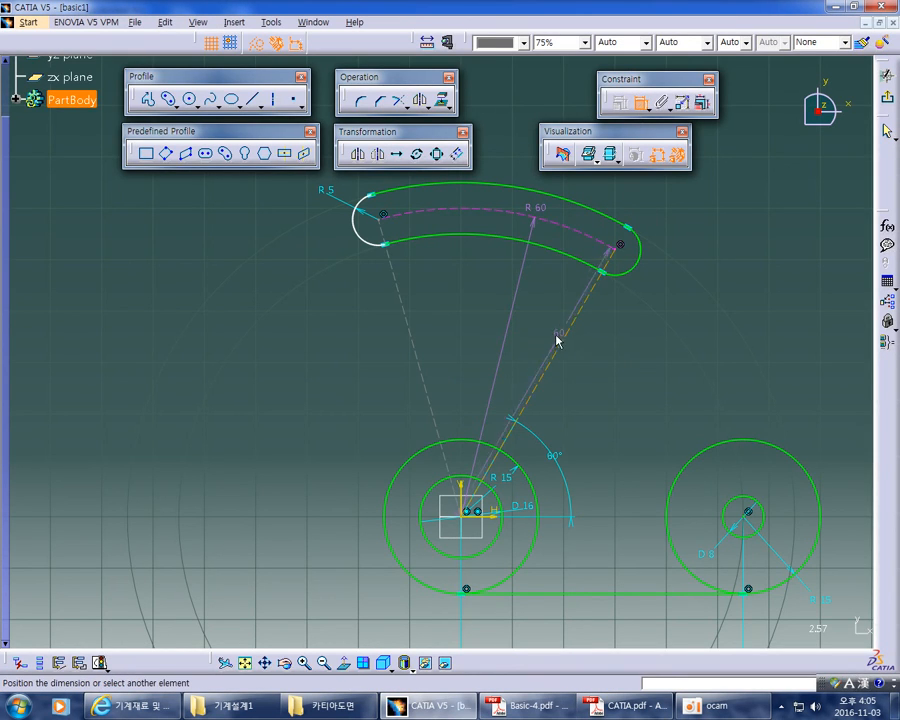
pyautogui.click(410, 328)
pyautogui.click(479, 284)
pyautogui.doubleClick(479, 284)
pyautogui.write('40')
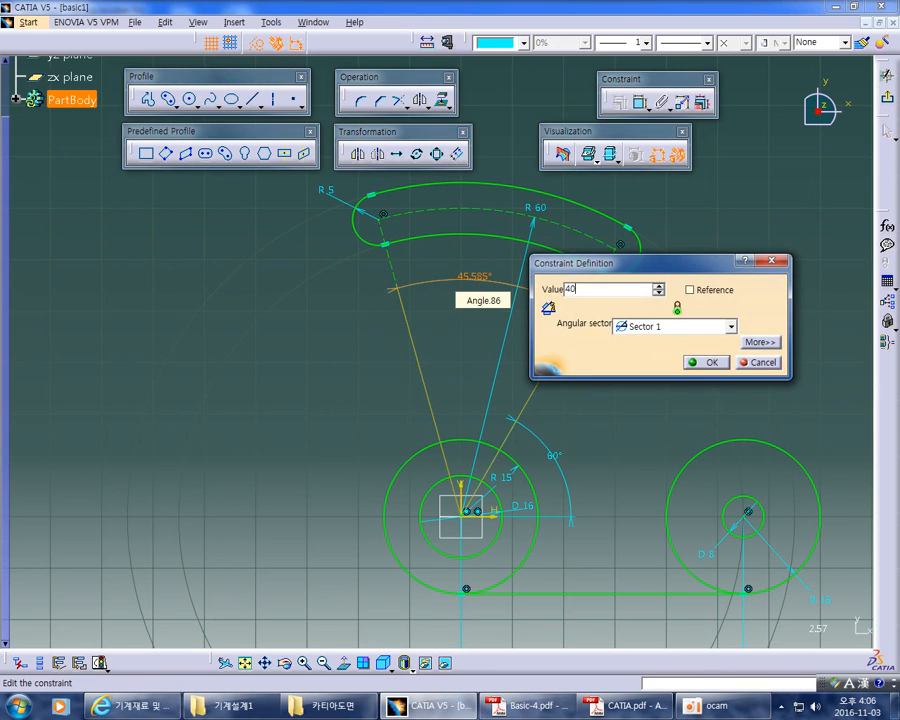
pyautogui.press('Return')
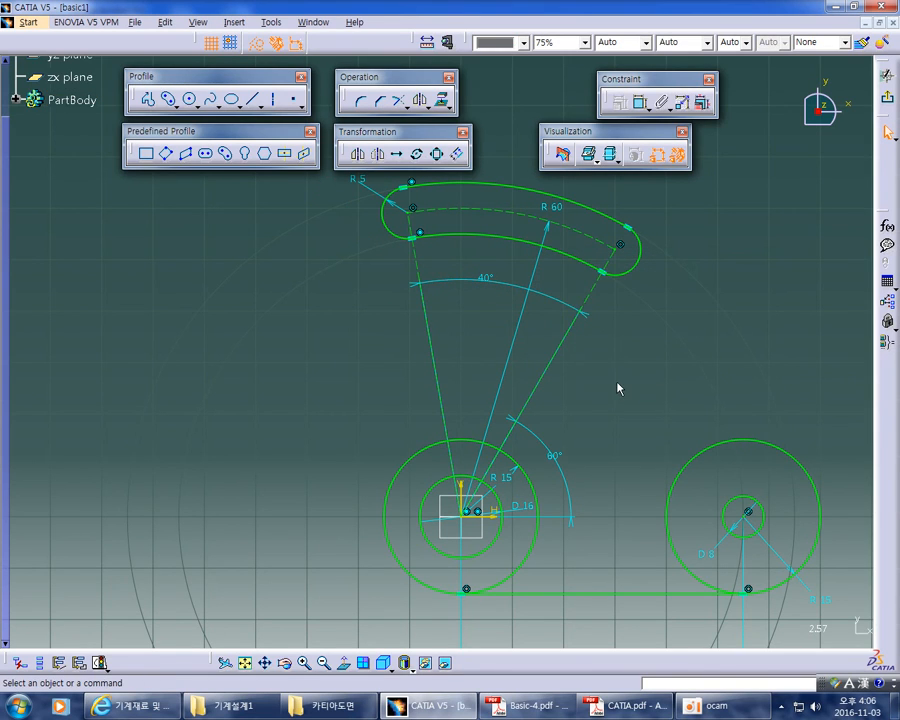
pyautogui.moveTo(570, 305); pyautogui.dragTo(522, 360)
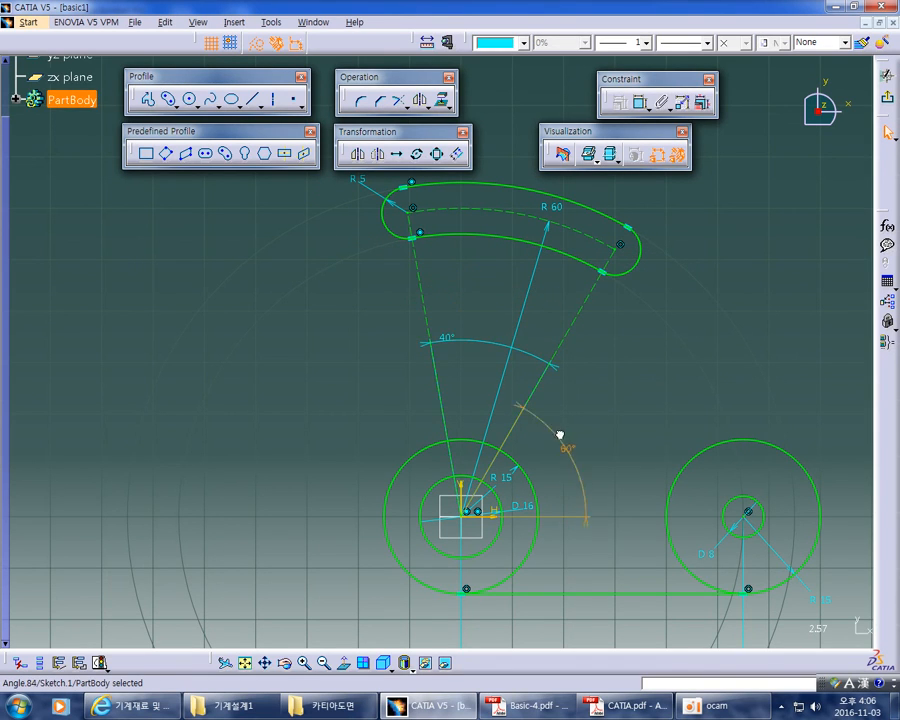
pyautogui.moveTo(590, 403); pyautogui.dragTo(597, 408)
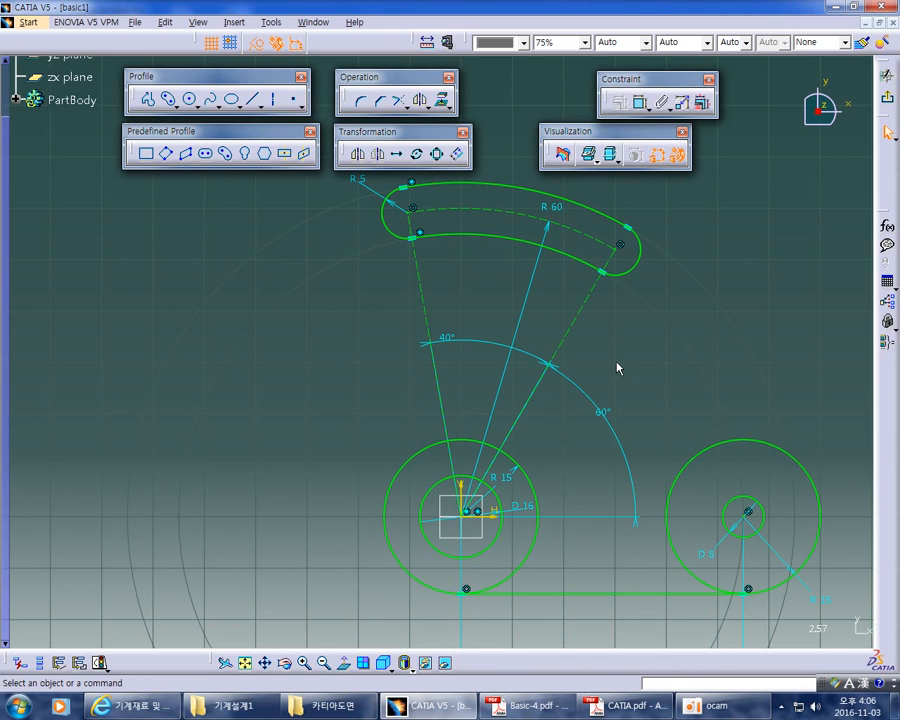
# Outline the R10 contour around figure 6's curved slot in Basic-4.pdf, and return to the CATIA sketch
pyautogui.hotkey('alt', 'Tab')
pyautogui.moveTo(555, 256); pyautogui.dragTo(455, 262)
pyautogui.moveTo(447, 298)
pyautogui.mouseDown()
pyautogui.moveTo(495, 322)
pyautogui.moveTo(560, 315)
pyautogui.moveTo(642, 345)
pyautogui.moveTo(618, 272)
pyautogui.mouseUp()
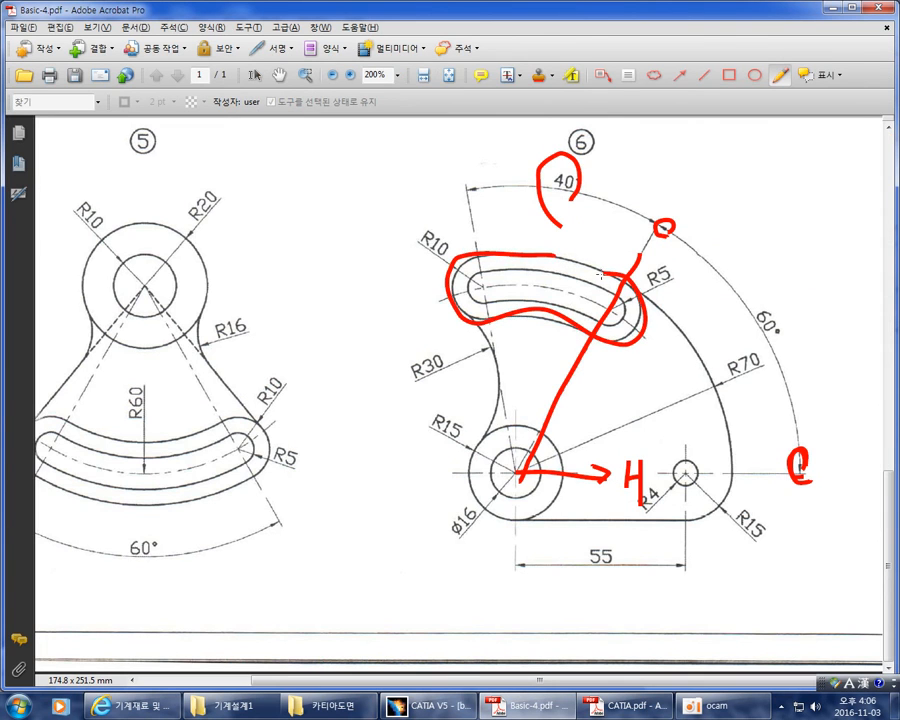
pyautogui.hotkey('alt', 'Tab')
pyautogui.moveTo(696, 350); pyautogui.dragTo(670, 381, button='middle')
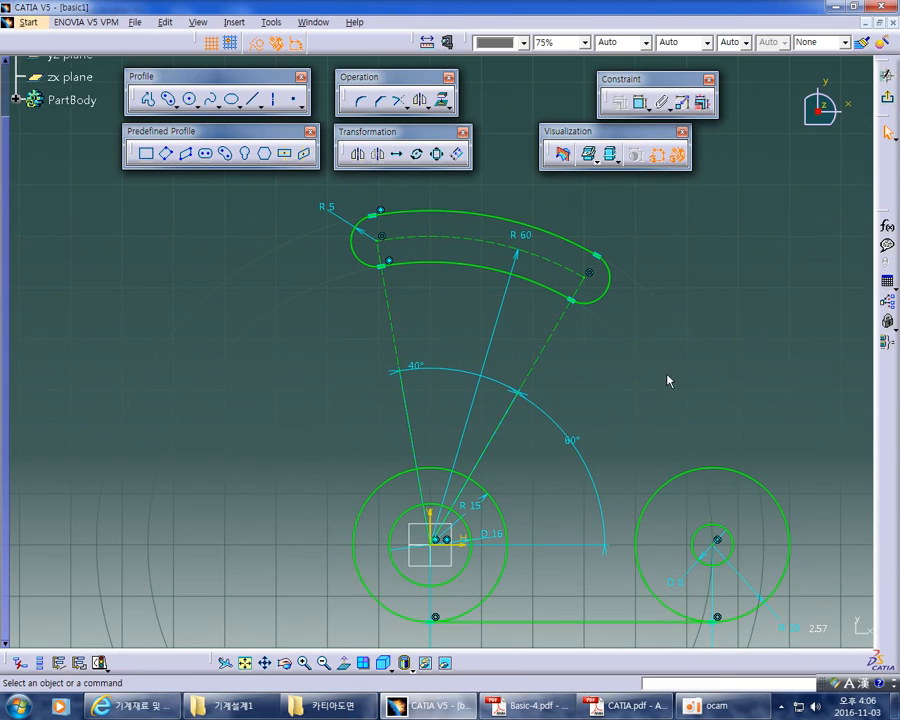
pyautogui.click(225, 153)
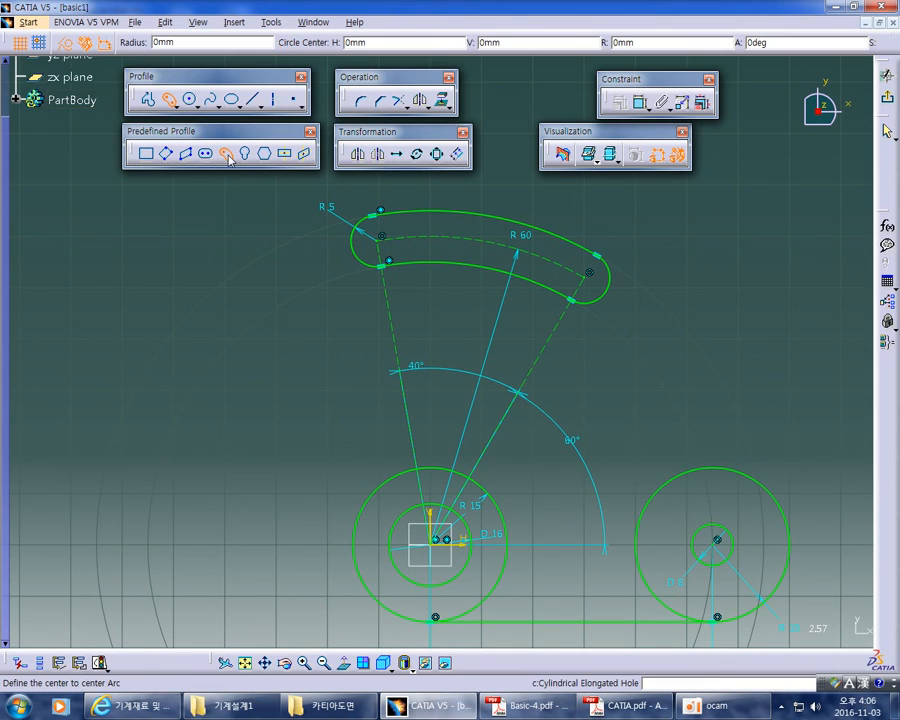
pyautogui.click(437, 547)
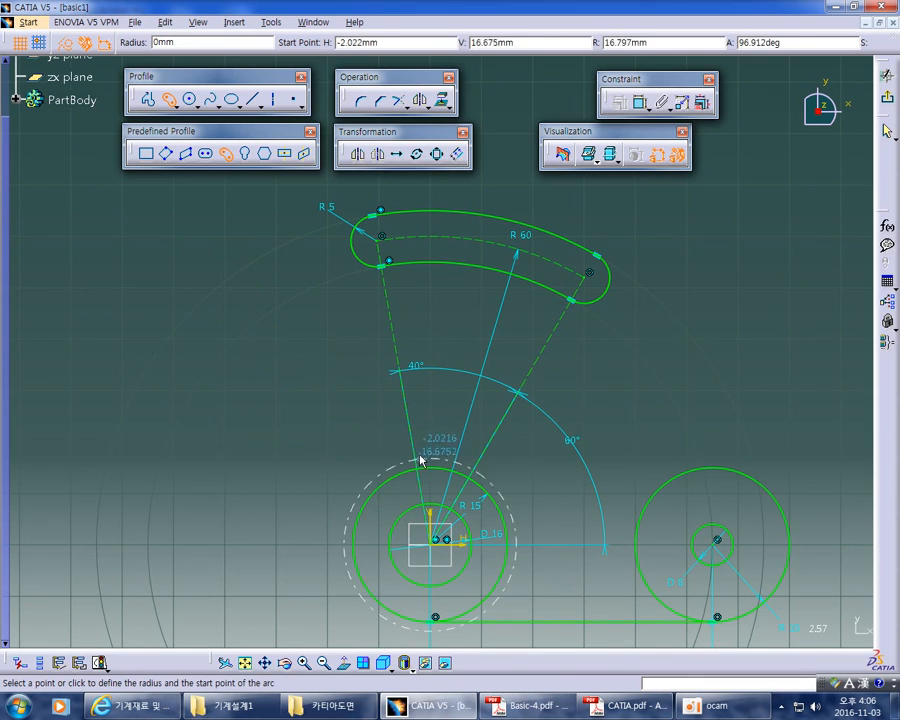
pyautogui.moveTo(428, 350)
pyautogui.mouseDown(button='middle')
pyautogui.moveTo(466, 415)
pyautogui.moveTo(474, 344)
pyautogui.mouseUp(button='middle')
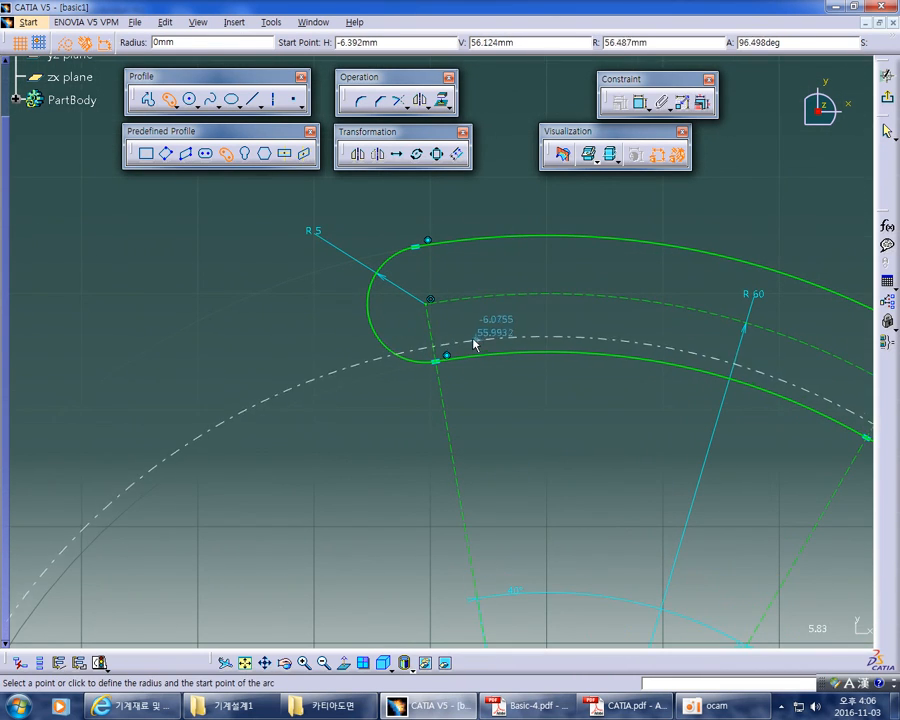
pyautogui.click(432, 304)
pyautogui.moveTo(623, 316)
pyautogui.mouseDown(button='middle')
pyautogui.moveTo(333, 231)
pyautogui.moveTo(265, 165)
pyautogui.mouseUp(button='middle')
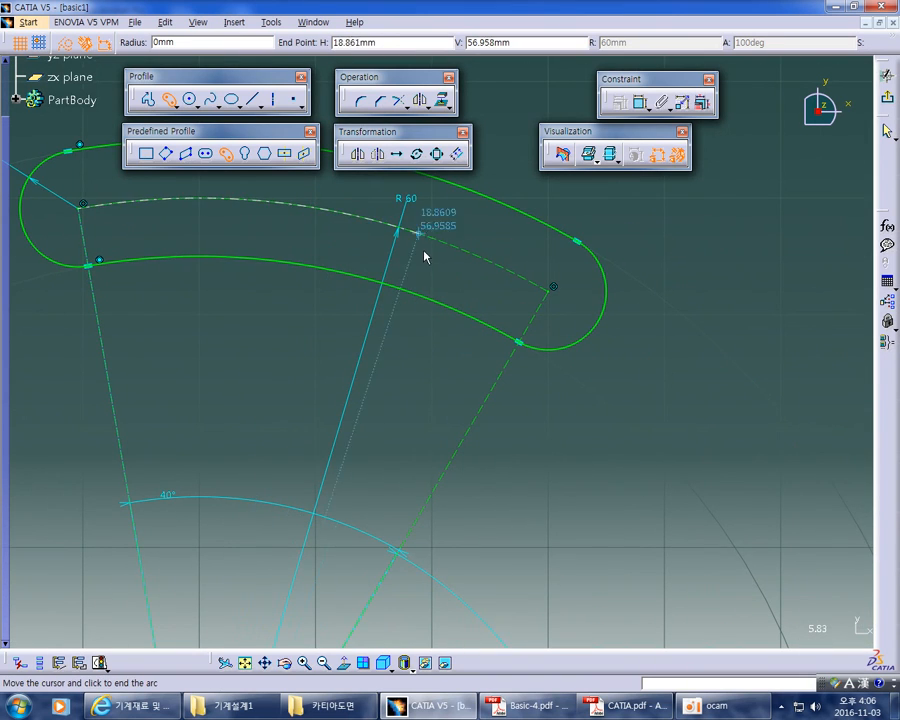
pyautogui.click(553, 288)
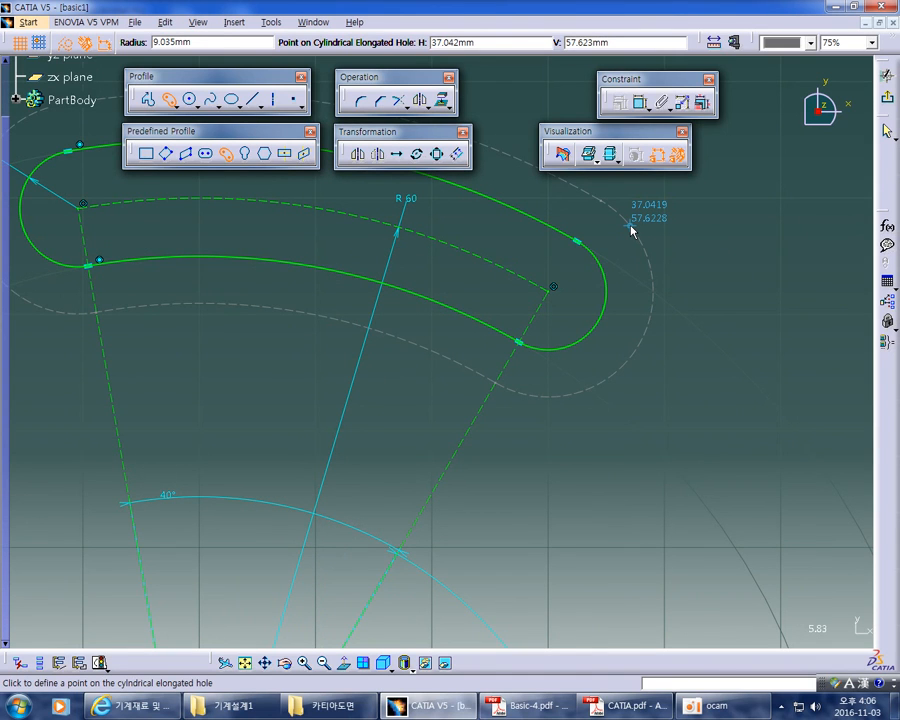
pyautogui.click(634, 240)
# Draw a cylindrical elongated hole of about 11 mm radius in standard geometry, centred on the origin and following the R60 slot centreline between its end points
pyautogui.moveTo(565, 448)
pyautogui.mouseDown(button='middle')
pyautogui.moveTo(556, 585)
pyautogui.moveTo(634, 372)
pyautogui.mouseUp(button='middle')
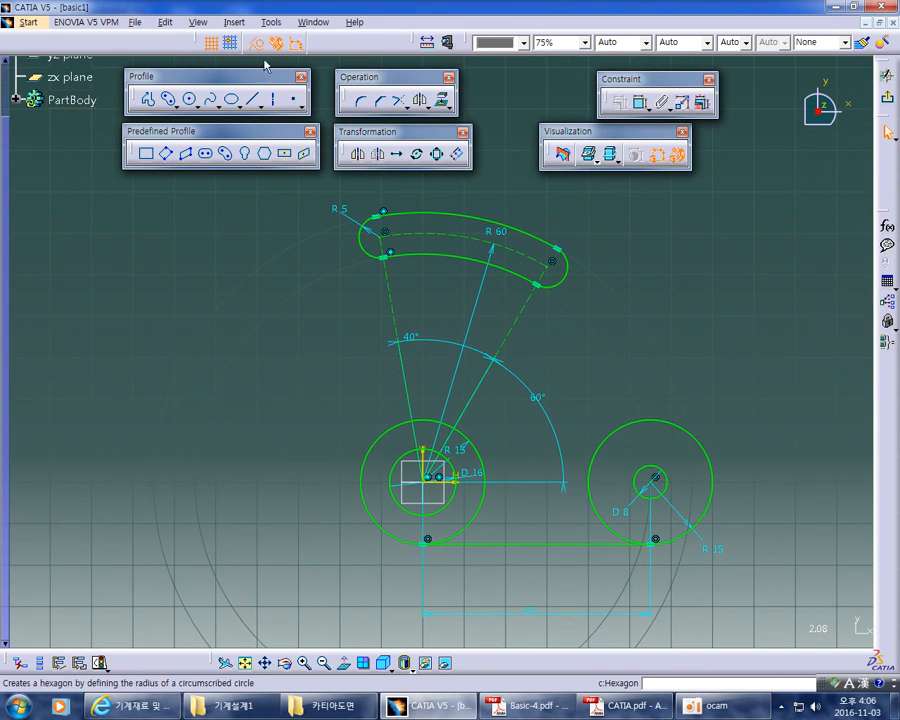
pyautogui.click(227, 155)
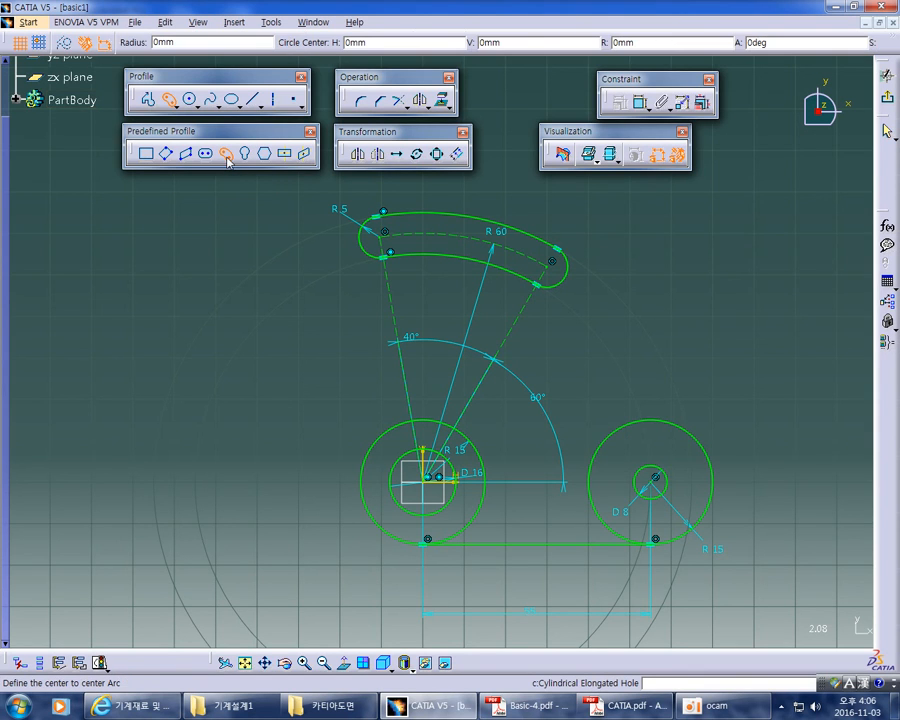
pyautogui.moveTo(584, 334)
pyautogui.mouseDown(button='middle')
pyautogui.moveTo(630, 366)
pyautogui.moveTo(612, 390)
pyautogui.mouseUp(button='middle')
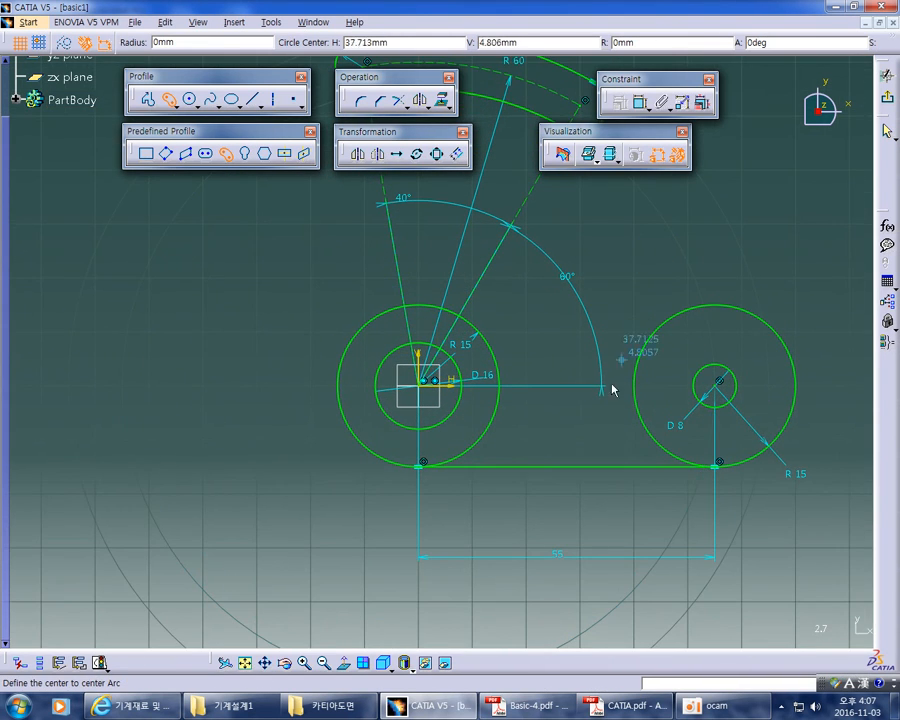
pyautogui.click(428, 390)
pyautogui.moveTo(440, 258)
pyautogui.mouseDown(button='middle')
pyautogui.moveTo(430, 261)
pyautogui.moveTo(467, 473)
pyautogui.mouseUp(button='middle')
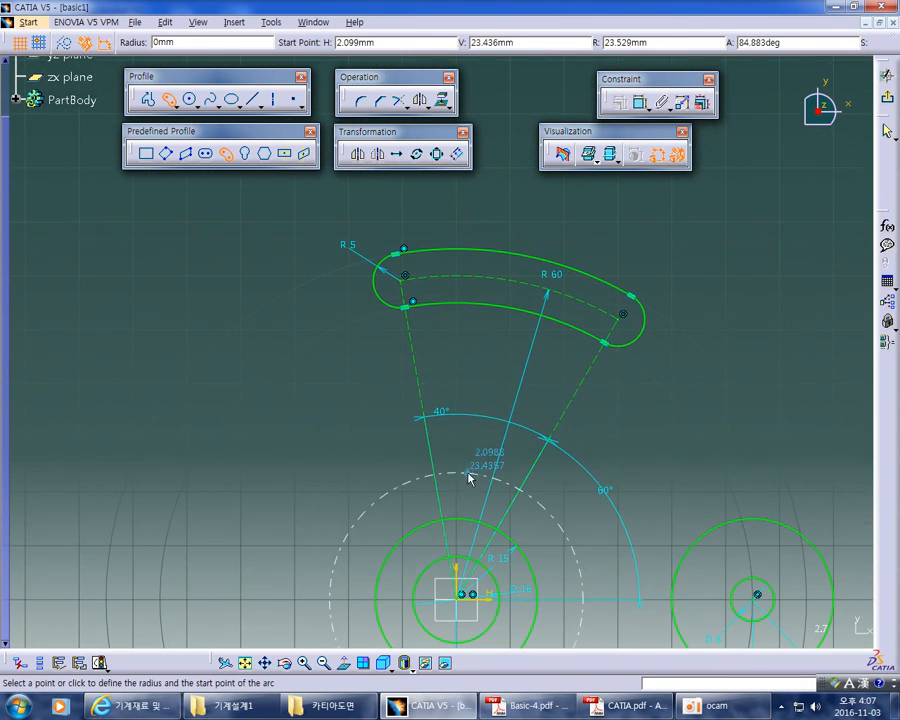
pyautogui.click(406, 286)
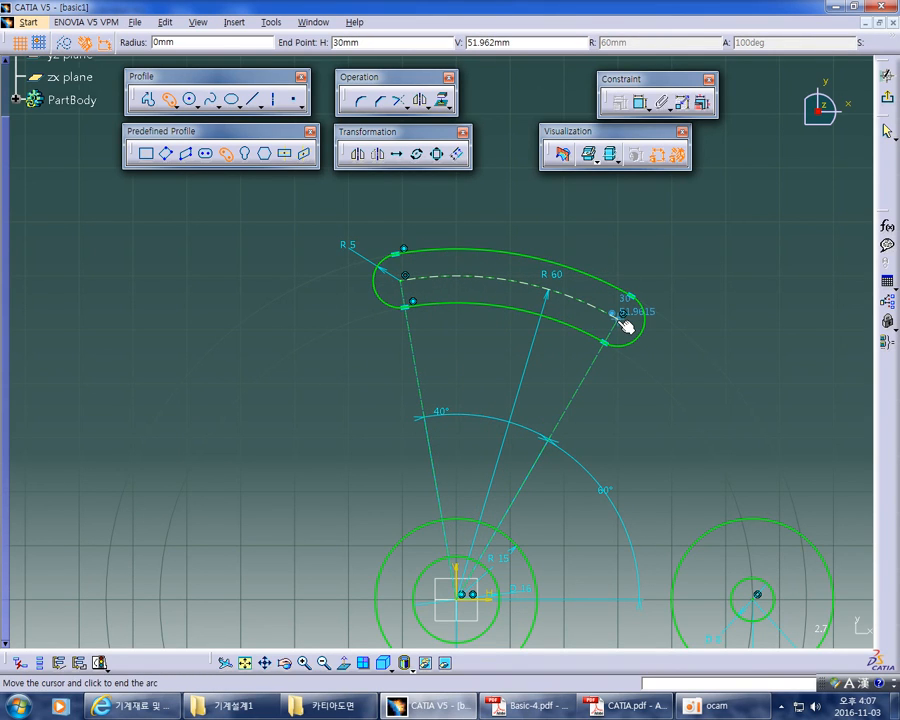
pyautogui.click(622, 318)
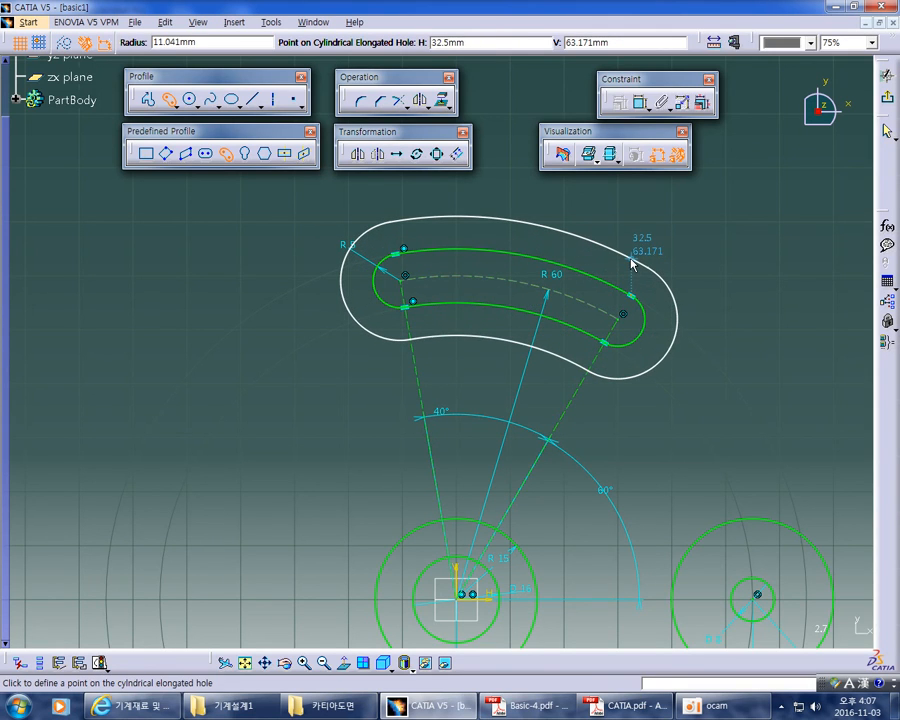
pyautogui.click(631, 260)
pyautogui.click(289, 484)
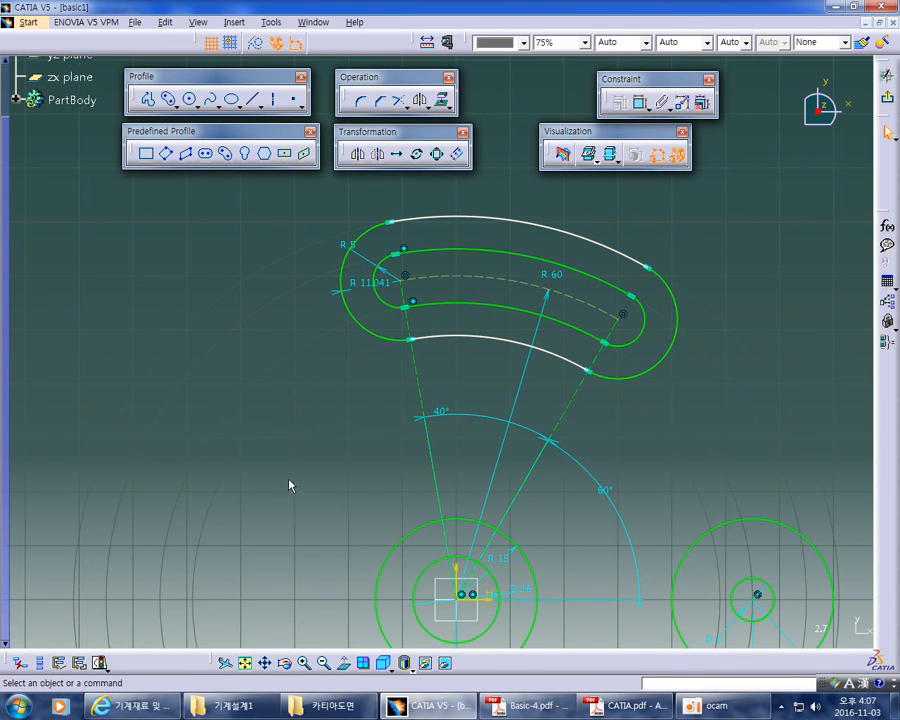
# Set the outer elongated hole's end radius to 10 mm
pyautogui.keyDown('ctrl'); pyautogui.moveTo(289, 484); pyautogui.dragTo(294, 472, button='middle'); pyautogui.keyUp('ctrl')
pyautogui.doubleClick(337, 266)
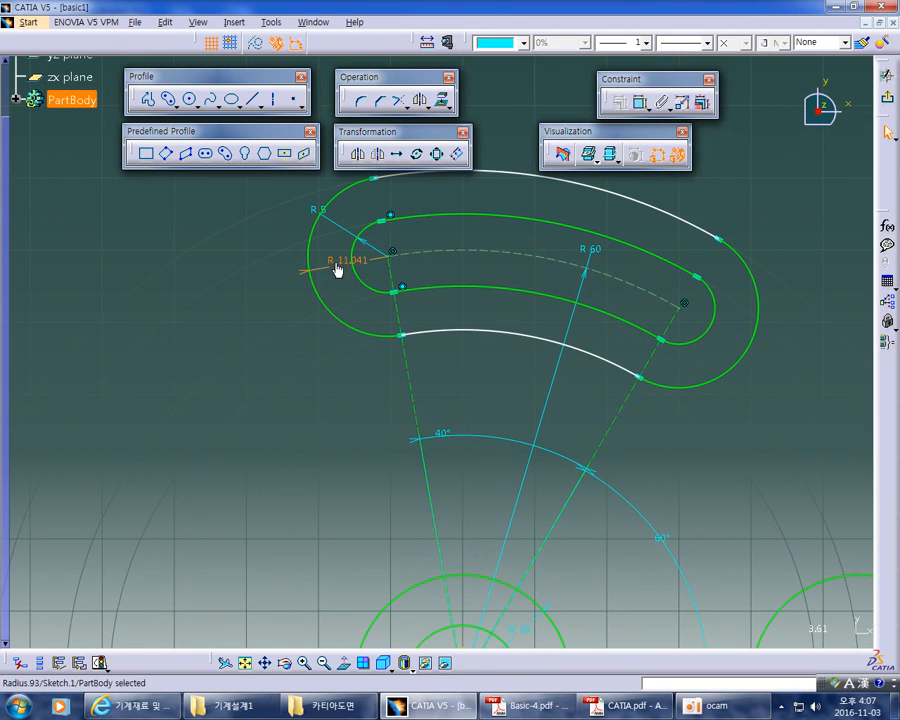
pyautogui.write('10')
pyautogui.press('Return')
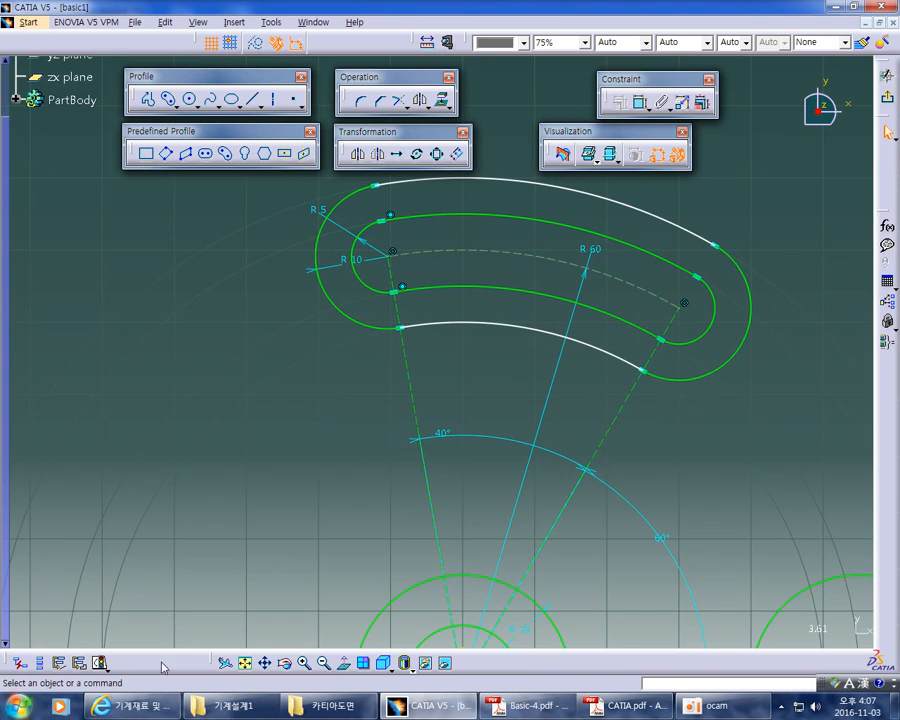
pyautogui.moveTo(532, 388)
pyautogui.mouseDown(button='middle')
pyautogui.moveTo(488, 354)
pyautogui.moveTo(458, 376)
pyautogui.mouseUp(button='middle')
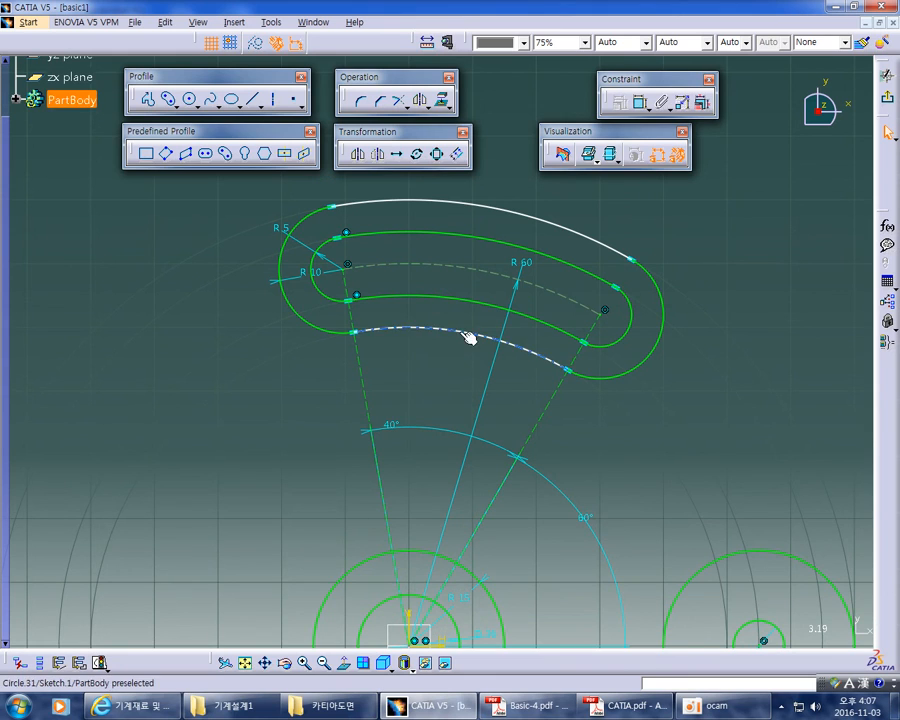
pyautogui.moveTo(461, 330)
pyautogui.mouseDown()
pyautogui.moveTo(472, 335)
pyautogui.moveTo(462, 333)
pyautogui.mouseUp()
pyautogui.moveTo(729, 299)
pyautogui.keyDown('ctrl'); pyautogui.mouseDown(button='middle')
pyautogui.moveTo(713, 362)
pyautogui.moveTo(695, 118)
pyautogui.mouseUp(button='middle'); pyautogui.keyUp('ctrl')
pyautogui.moveTo(509, 410)
pyautogui.mouseDown(button='middle')
pyautogui.moveTo(630, 460)
pyautogui.moveTo(636, 532)
pyautogui.mouseUp(button='middle')
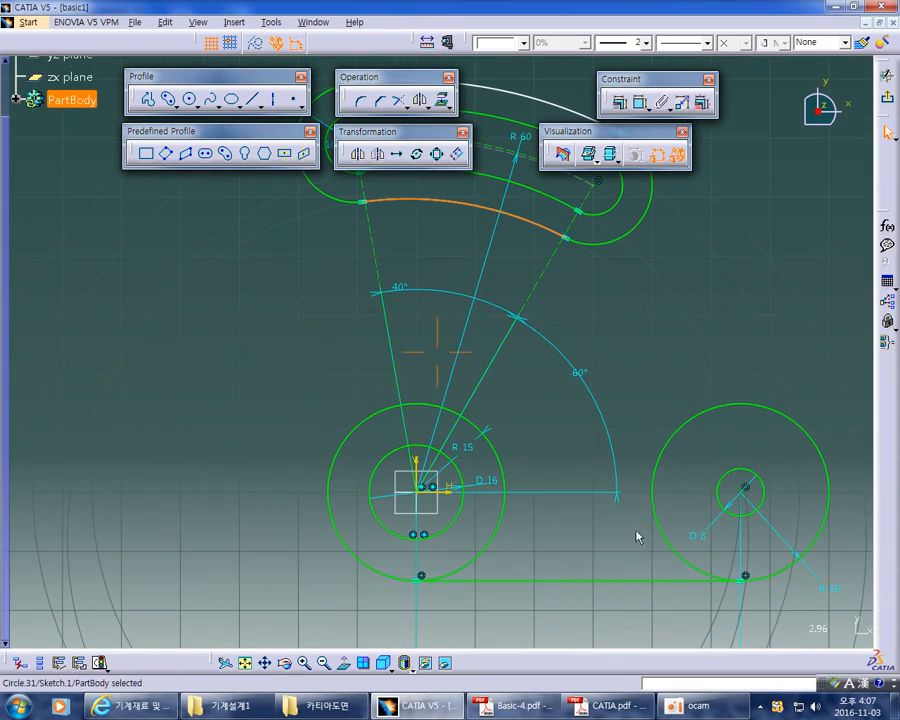
pyautogui.click(485, 222)
pyautogui.moveTo(490, 396); pyautogui.dragTo(516, 376, button='middle')
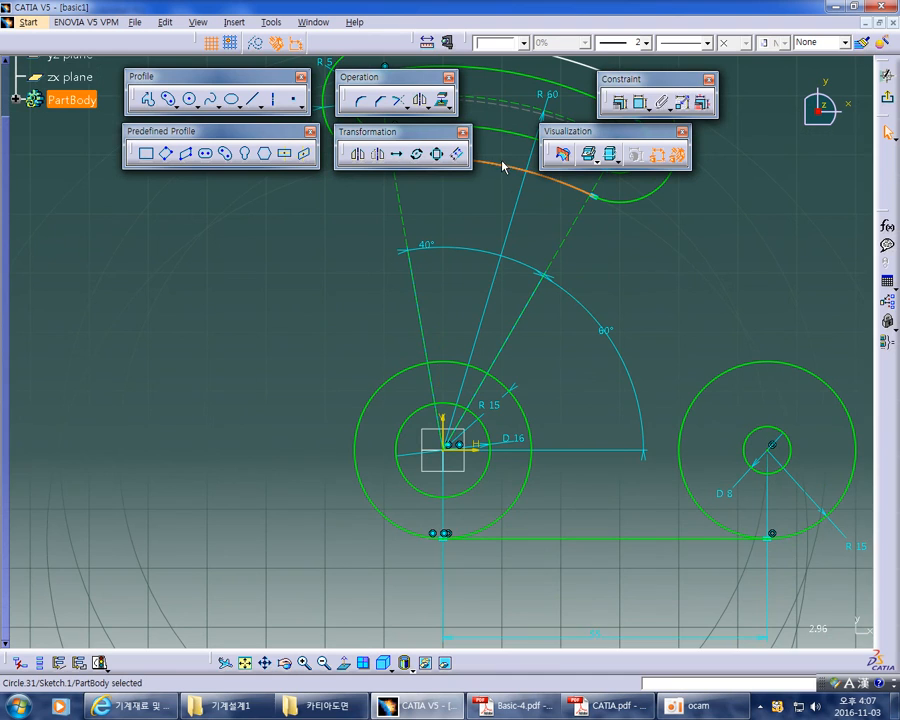
pyautogui.moveTo(507, 536); pyautogui.dragTo(517, 355, button='middle')
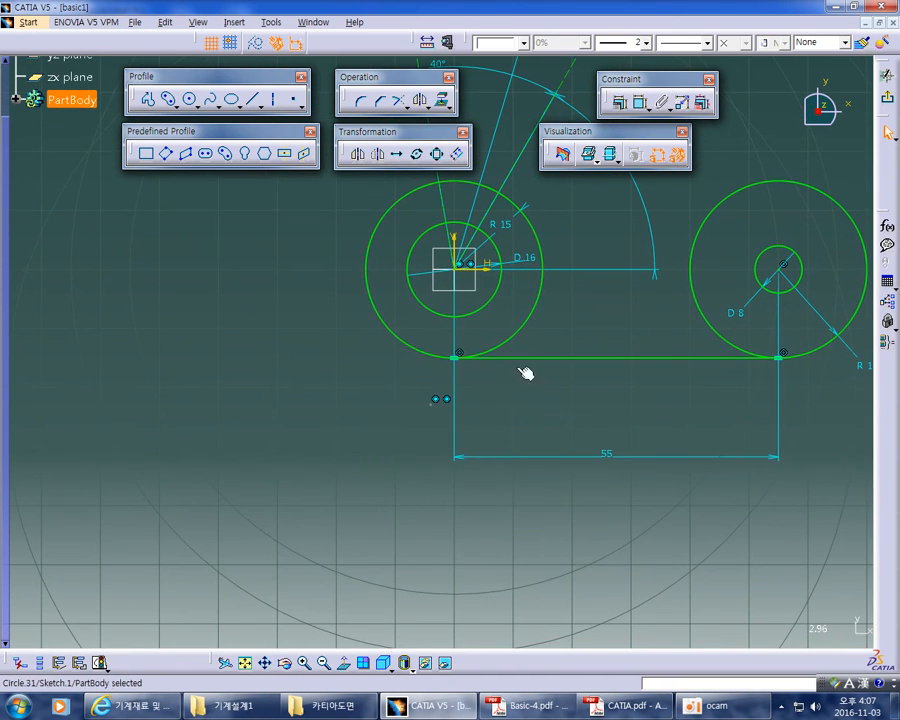
pyautogui.click(433, 426)
pyautogui.click(429, 405)
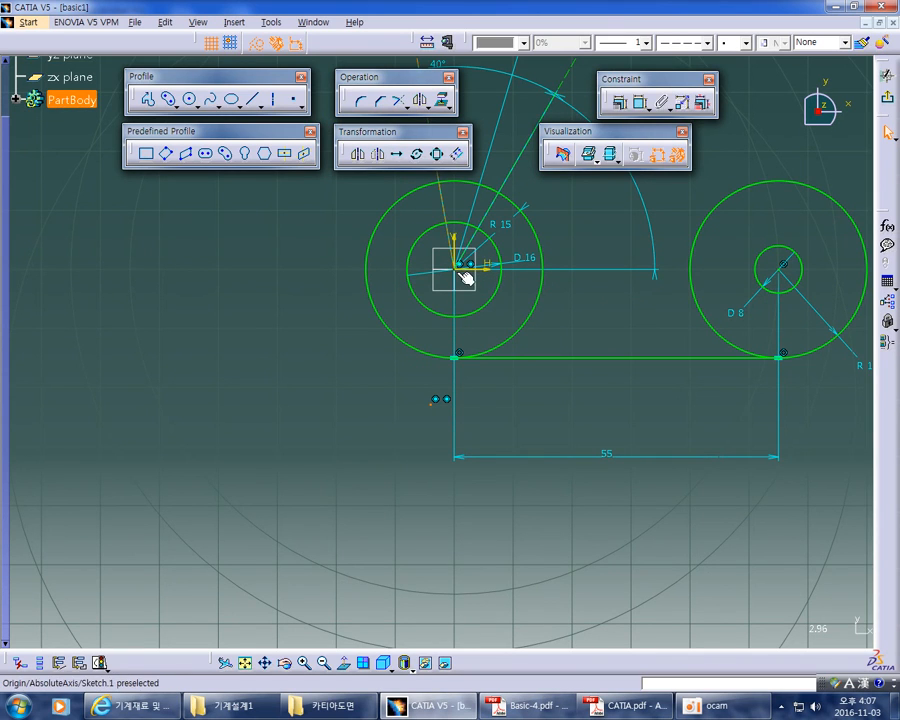
pyautogui.keyDown('ctrl'); pyautogui.click(484, 360); pyautogui.keyUp('ctrl')
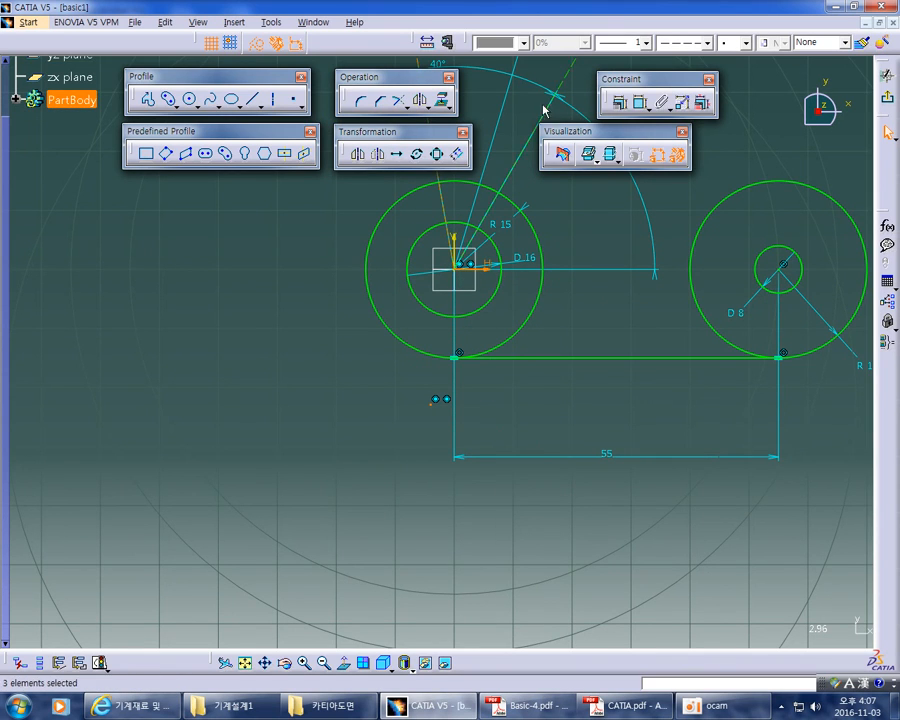
pyautogui.click(619, 101)
pyautogui.click(748, 340)
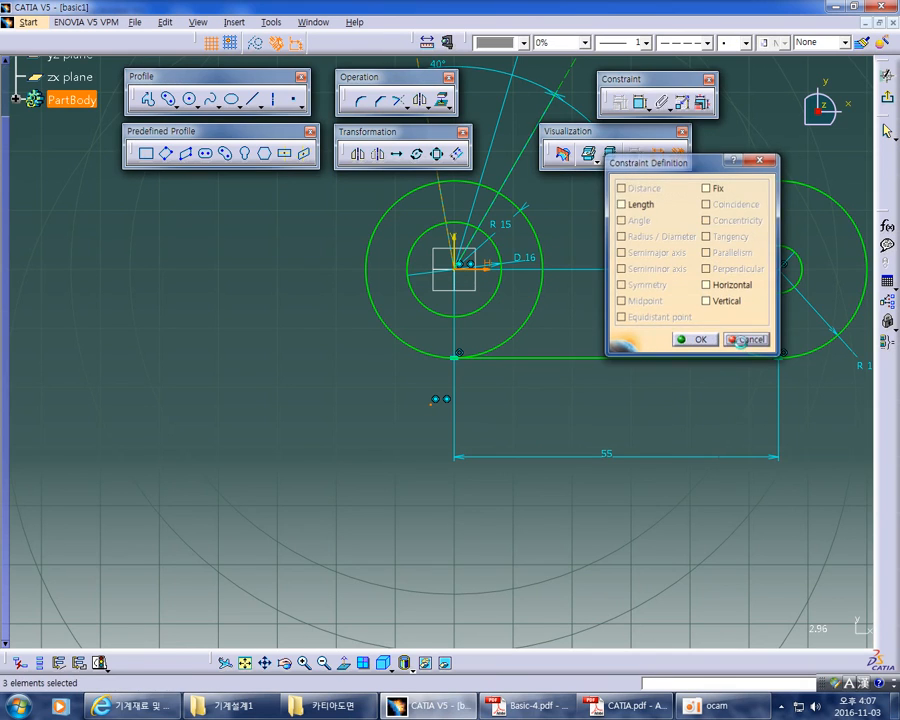
# Constrain the centre point of the R10 slot contour's long arcs to be coincident with the sketch origin
pyautogui.click(462, 277)
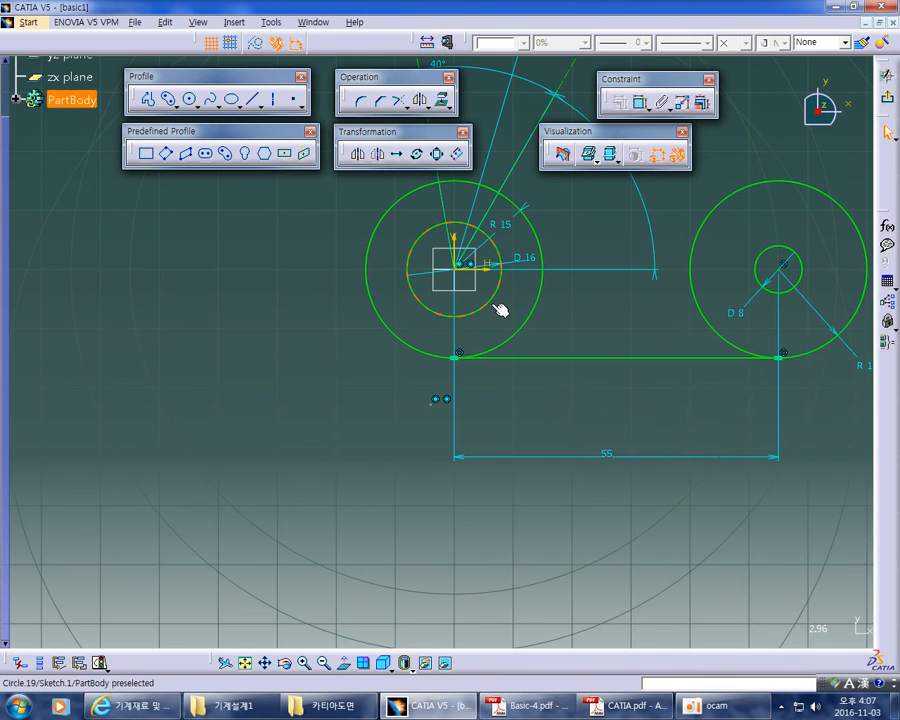
pyautogui.keyDown('ctrl'); pyautogui.click(436, 406); pyautogui.keyUp('ctrl')
pyautogui.click(619, 101)
pyautogui.click(706, 204)
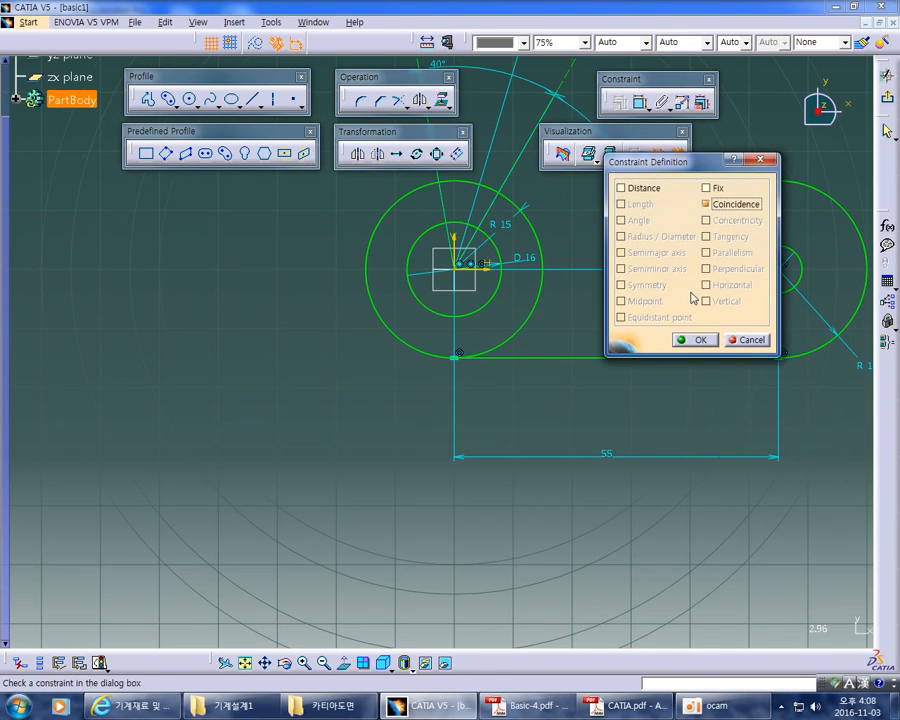
pyautogui.click(686, 335)
pyautogui.click(584, 247)
pyautogui.moveTo(584, 247); pyautogui.dragTo(592, 336, button='middle')
pyautogui.moveTo(615, 252)
pyautogui.mouseDown(button='middle')
pyautogui.moveTo(606, 331)
pyautogui.moveTo(632, 282)
pyautogui.mouseUp(button='middle')
pyautogui.click(606, 331)
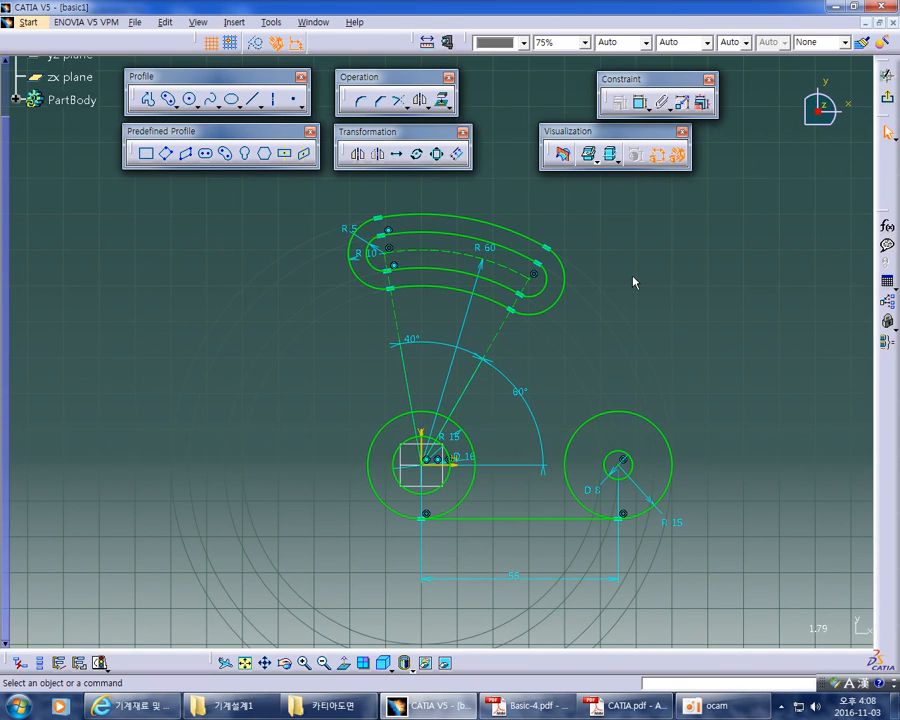
pyautogui.click(661, 332)
pyautogui.moveTo(682, 326)
pyautogui.mouseDown(button='middle')
pyautogui.moveTo(661, 332)
pyautogui.moveTo(661, 311)
pyautogui.mouseUp(button='middle')
# Switch to Basic-4.pdf and undo the red pen marks around figure 6's slot, its 40° dimension and the 60° line
pyautogui.hotkey('alt', 'Tab')
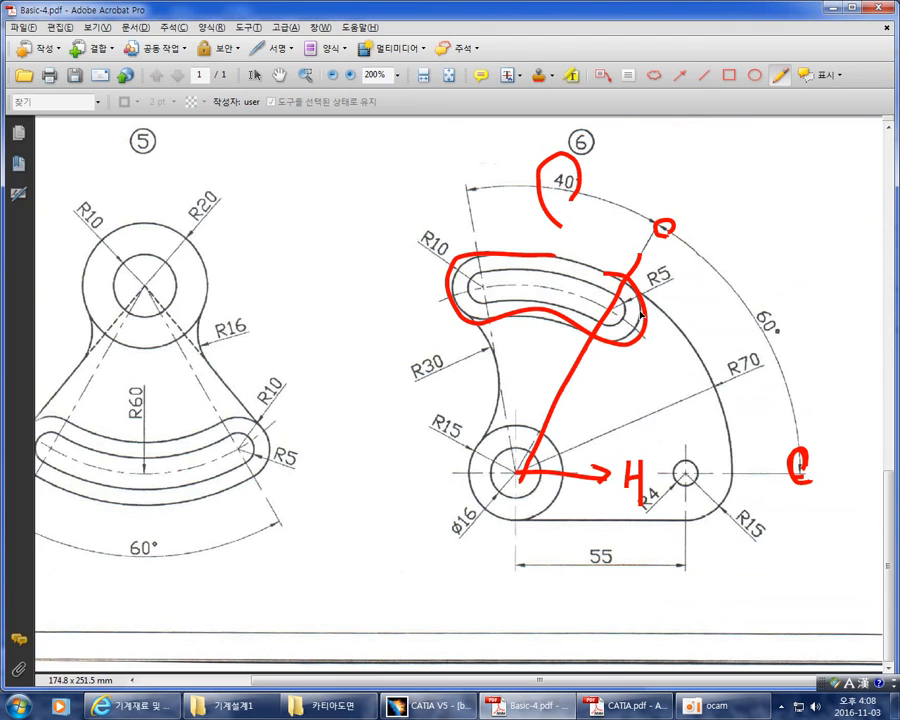
pyautogui.keyDown('ctrl'); pyautogui.scroll(-2, 636, 303); pyautogui.keyUp('ctrl')
pyautogui.hotkey('ctrl', 'z')
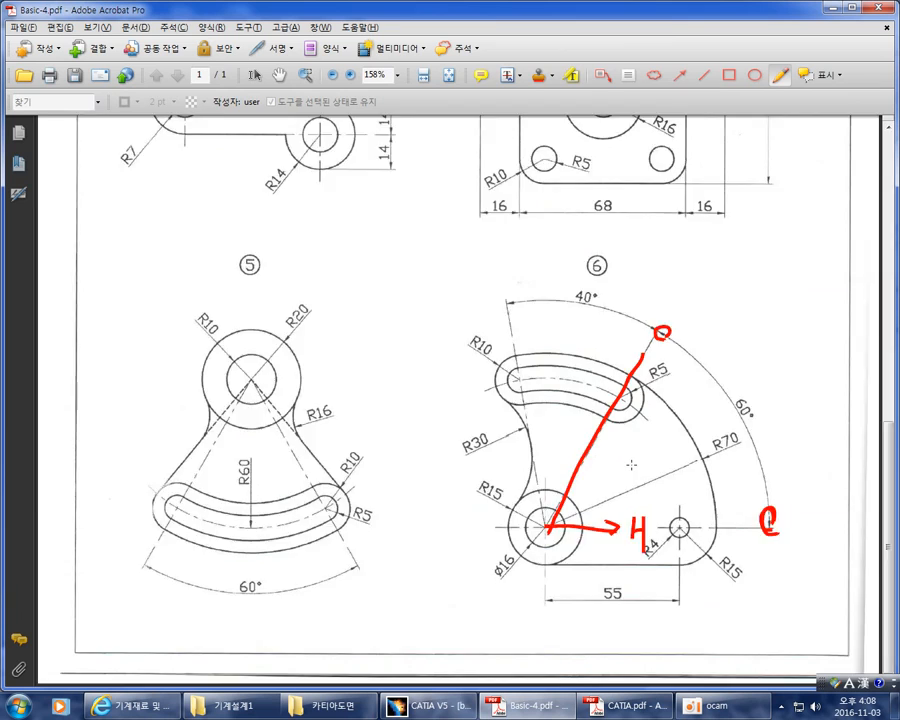
pyautogui.keyDown('ctrl'); pyautogui.scroll(3, 626, 464); pyautogui.keyUp('ctrl')
pyautogui.moveTo(668, 350)
pyautogui.mouseDown()
pyautogui.moveTo(496, 262)
pyautogui.moveTo(486, 266)
pyautogui.mouseUp()
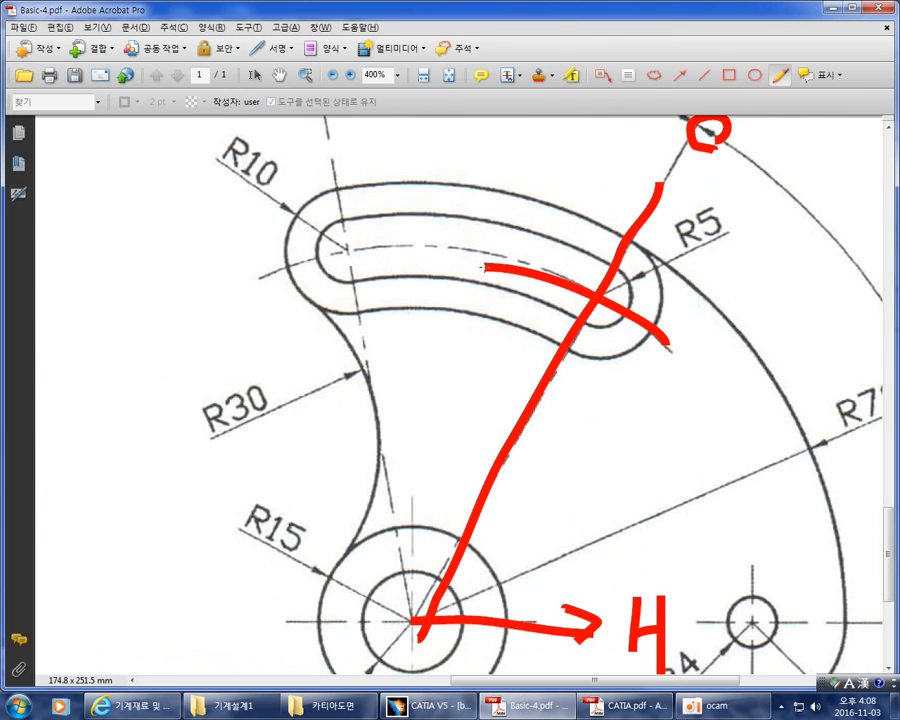
pyautogui.hotkey('ctrl', 'z')
pyautogui.hotkey('ctrl', 'z')
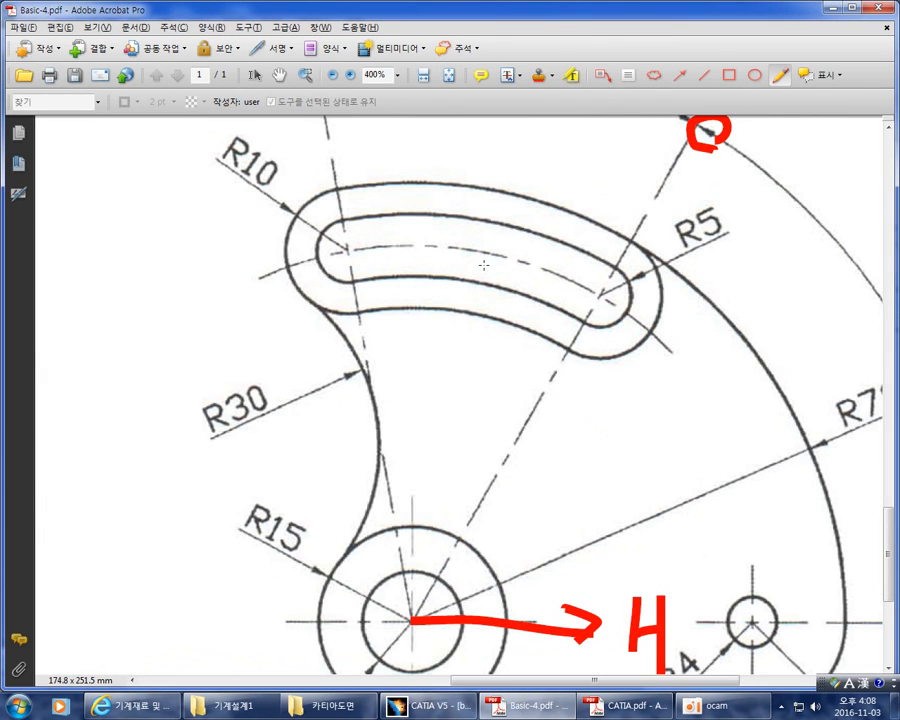
pyautogui.hotkey('ctrl', 'z')
pyautogui.keyDown('ctrl'); pyautogui.scroll(-2, 486, 266); pyautogui.keyUp('ctrl')
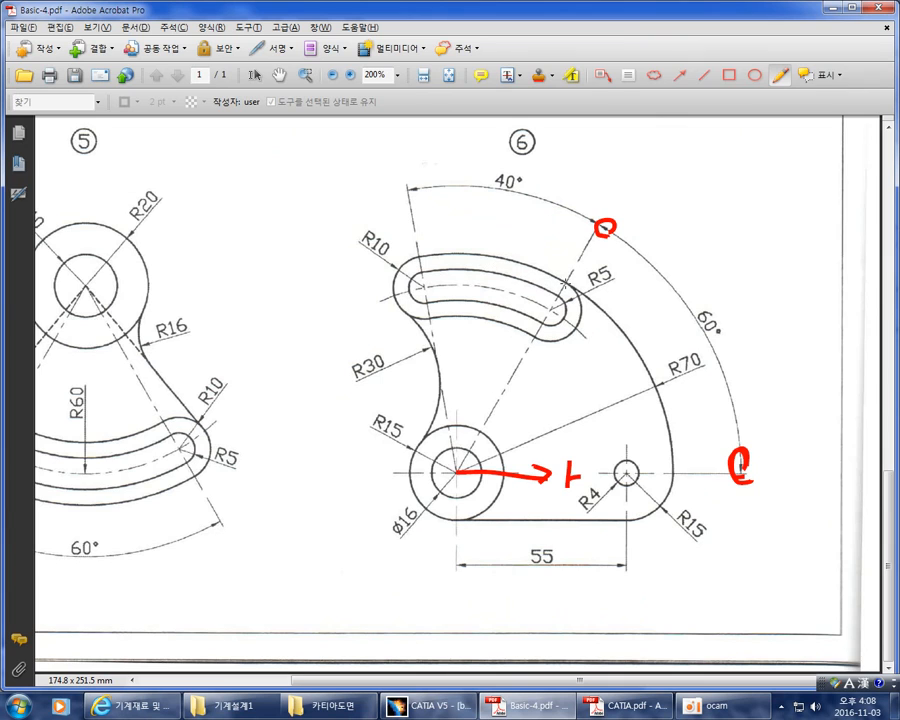
# Trace figure 6's R70 arc in Basic-4.pdf from the slot to the R15 corner, and return to the CATIA sketch
pyautogui.moveTo(610, 313)
pyautogui.mouseDown()
pyautogui.moveTo(665, 410)
pyautogui.moveTo(675, 476)
pyautogui.mouseUp()
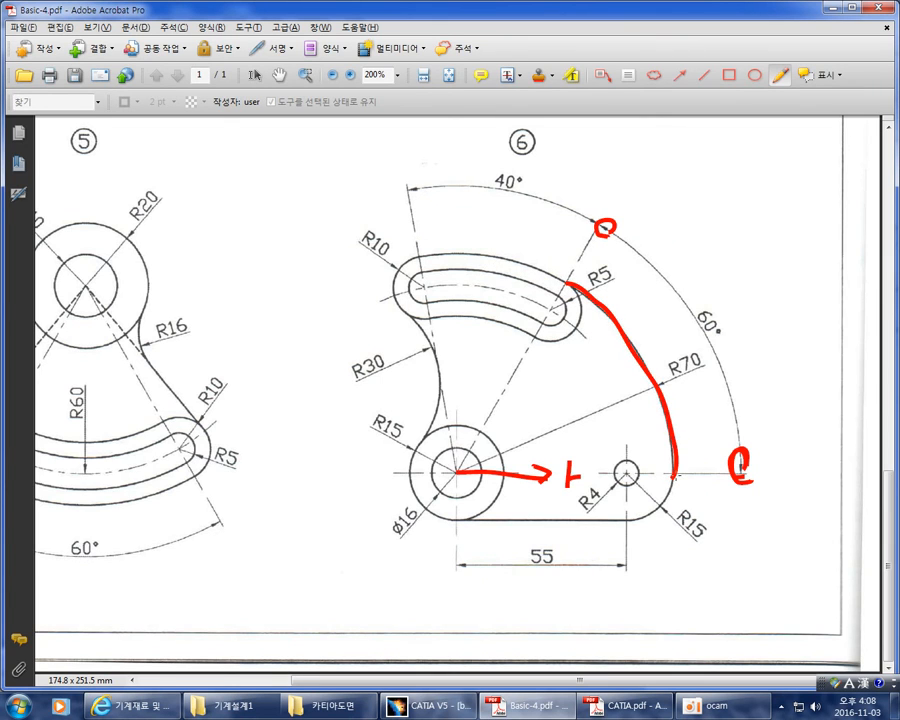
pyautogui.hotkey('alt', 'Tab')
pyautogui.moveTo(677, 330)
pyautogui.mouseDown(button='middle')
pyautogui.moveTo(639, 318)
pyautogui.moveTo(641, 310)
pyautogui.mouseUp(button='middle')
pyautogui.click(639, 318)
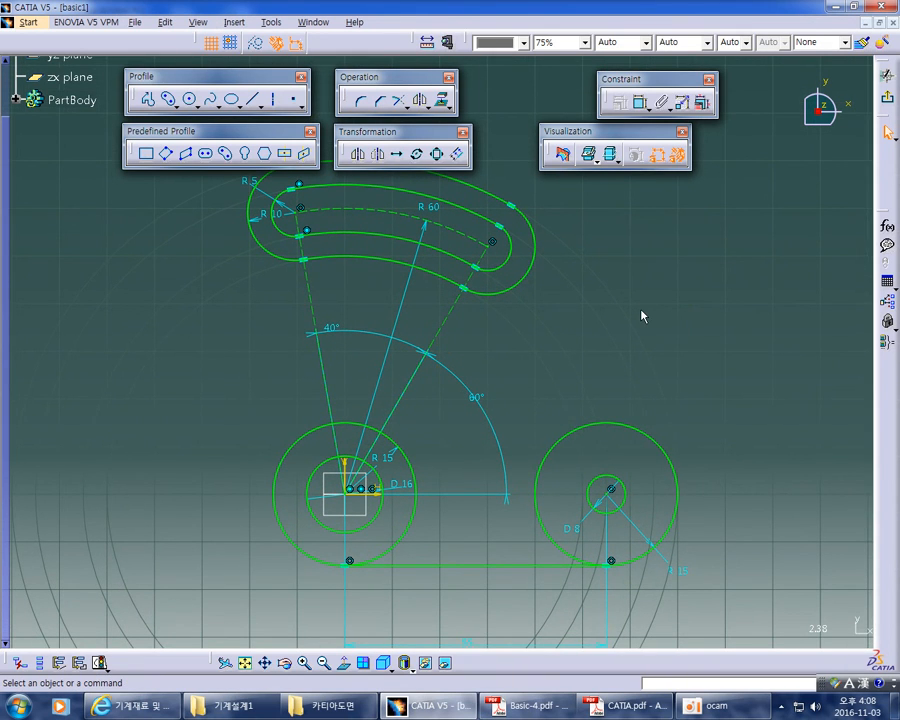
pyautogui.moveTo(670, 304)
pyautogui.mouseDown(button='middle')
pyautogui.moveTo(654, 301)
pyautogui.moveTo(660, 308)
pyautogui.mouseUp(button='middle')
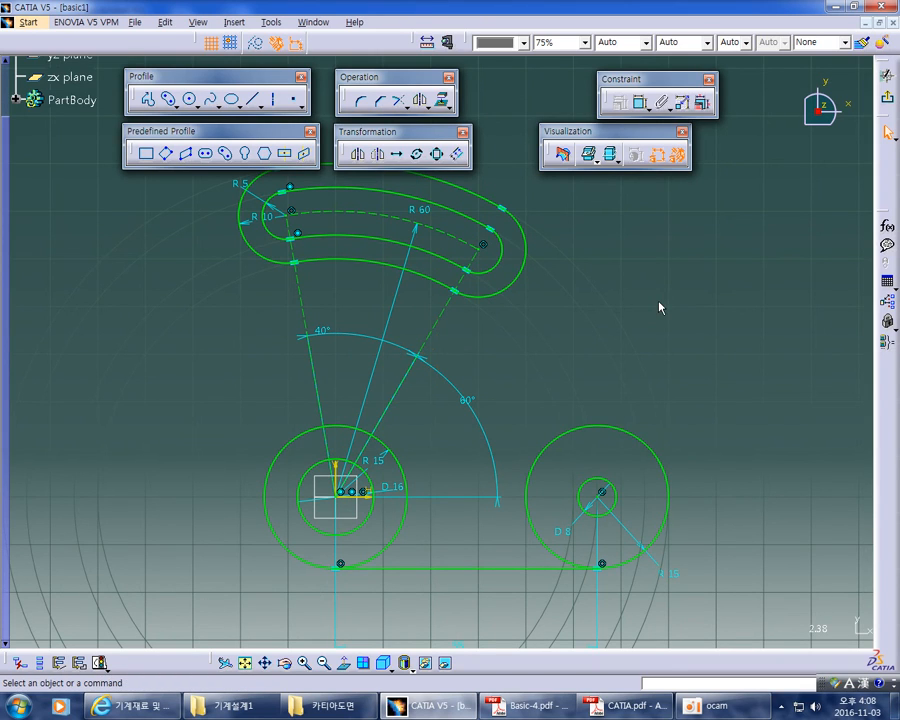
# Extend the R10 slot contour's outer arc to the R15 circle around the D8 hole, using Trim with the Trim First Element option
pyautogui.click(397, 102)
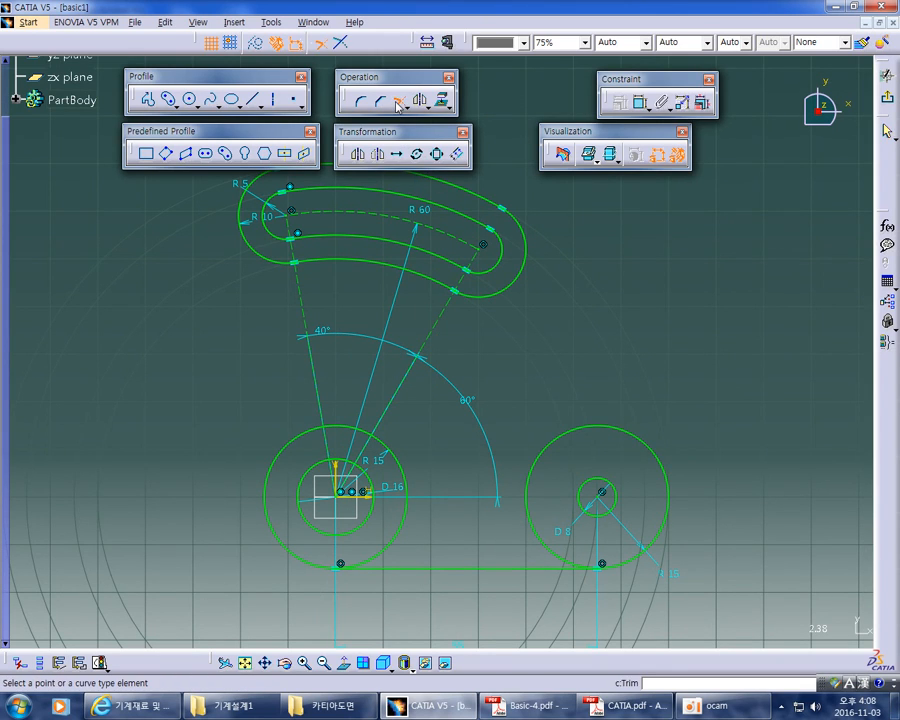
pyautogui.click(341, 45)
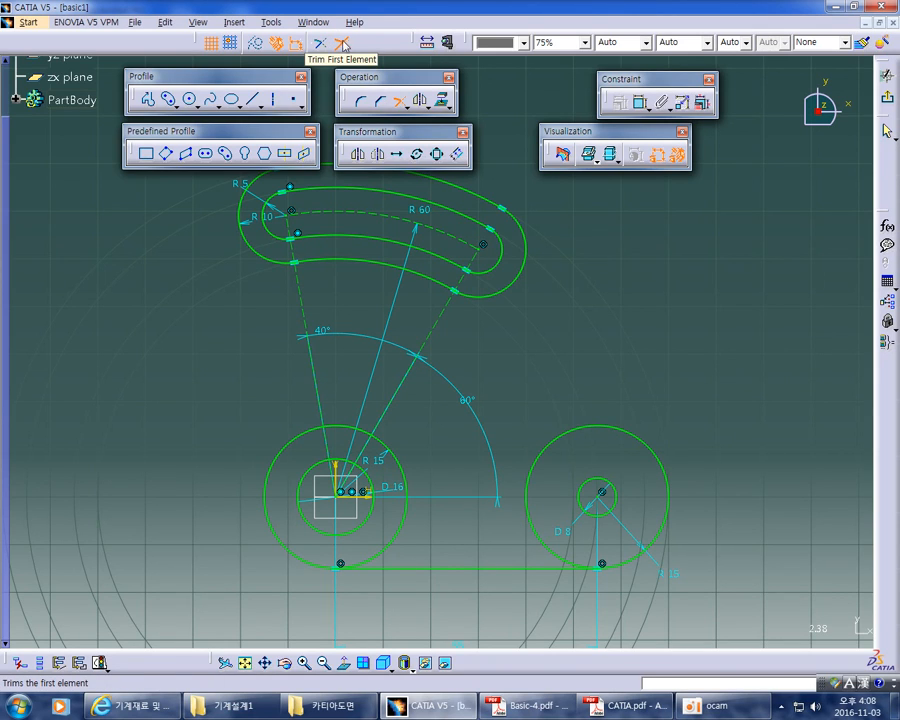
pyautogui.moveTo(573, 276); pyautogui.dragTo(576, 336, button='middle')
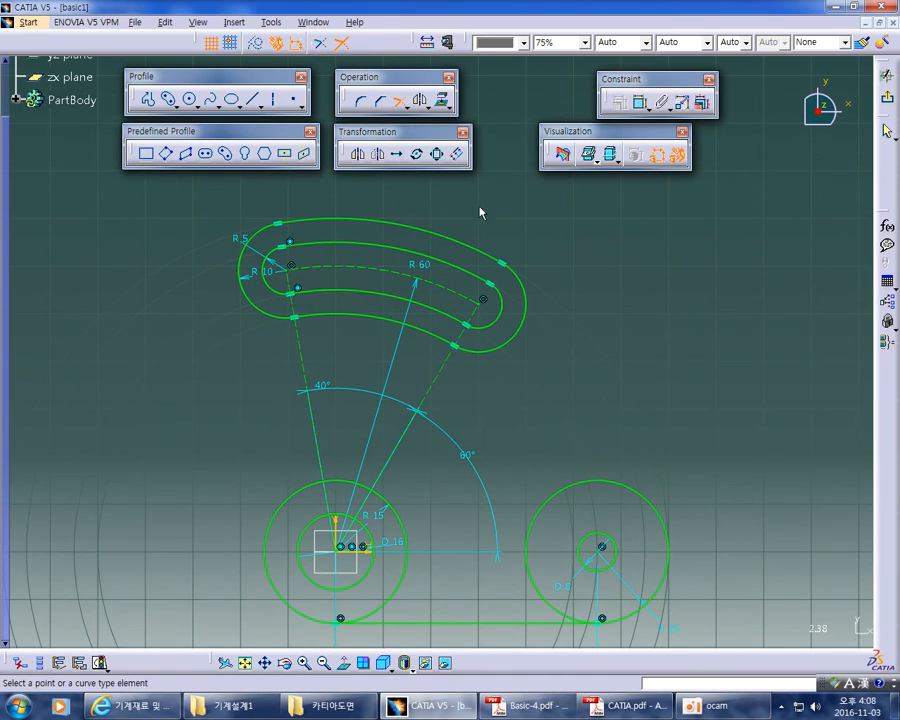
pyautogui.click(468, 249)
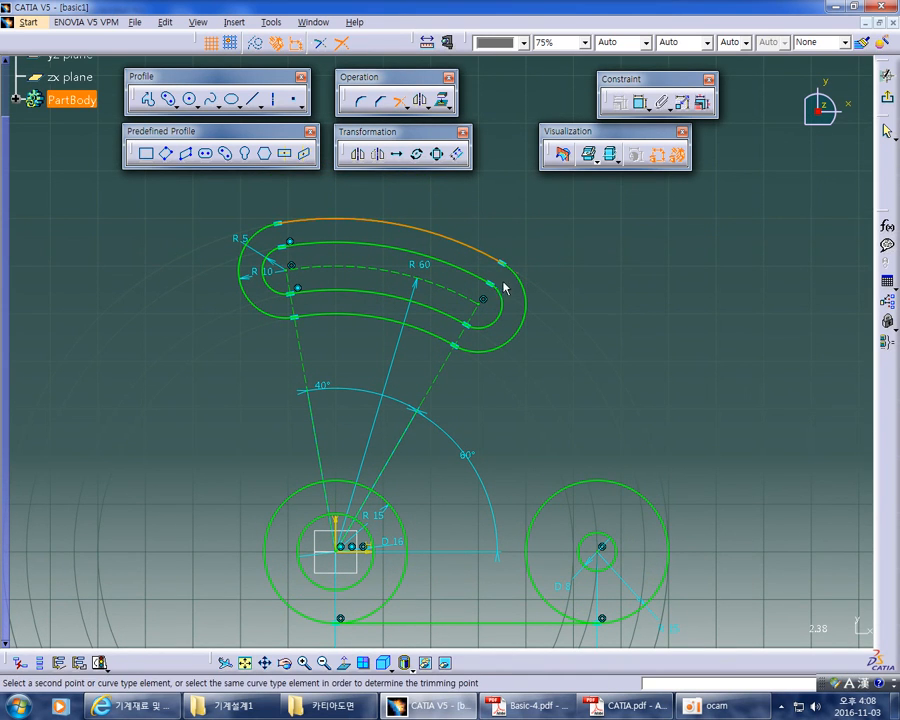
pyautogui.moveTo(552, 342); pyautogui.dragTo(500, 225, button='middle')
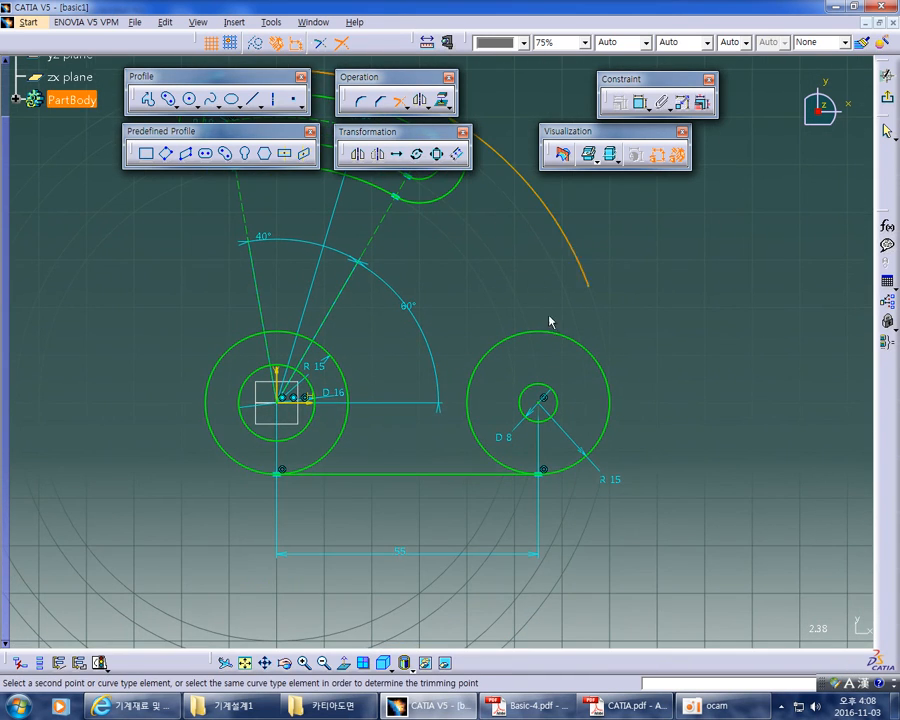
pyautogui.click(565, 340)
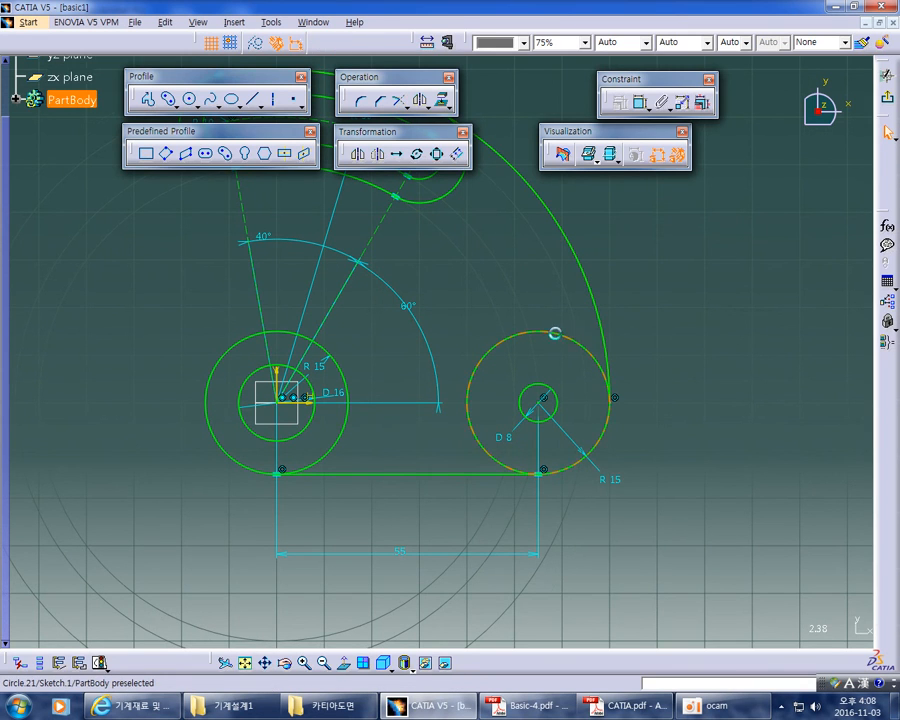
pyautogui.moveTo(672, 326)
pyautogui.mouseDown(button='middle')
pyautogui.moveTo(764, 376)
pyautogui.moveTo(640, 363)
pyautogui.moveTo(665, 374)
pyautogui.mouseUp(button='middle')
pyautogui.moveTo(589, 362); pyautogui.dragTo(557, 346, button='middle')
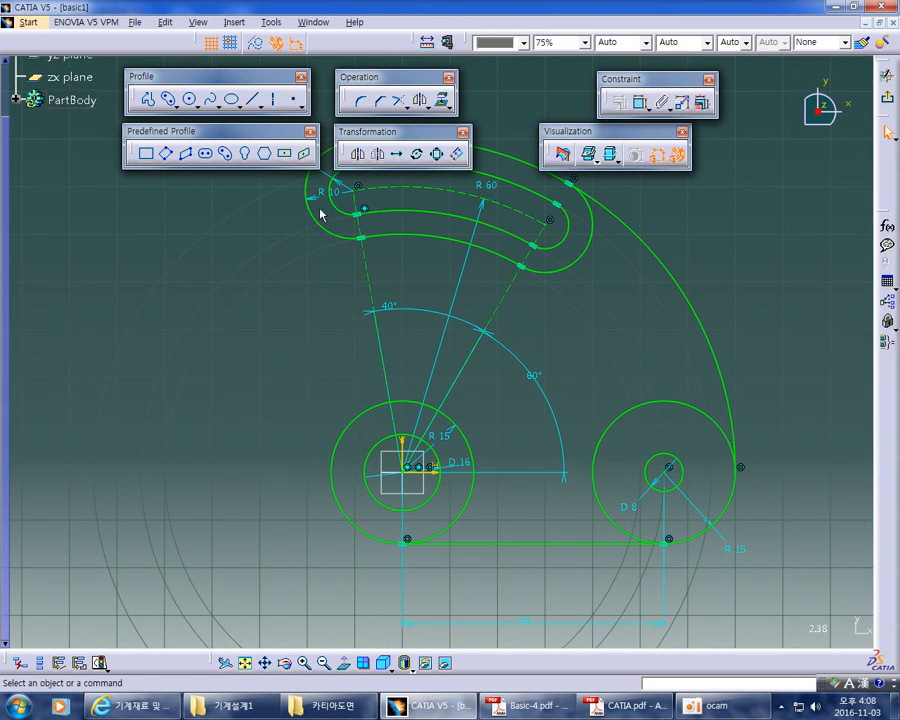
# Mark the R30 label and both ends of the R30 arc on figure 6 in Basic-4.pdf, and return to the CATIA sketch
pyautogui.hotkey('alt', 'Tab')
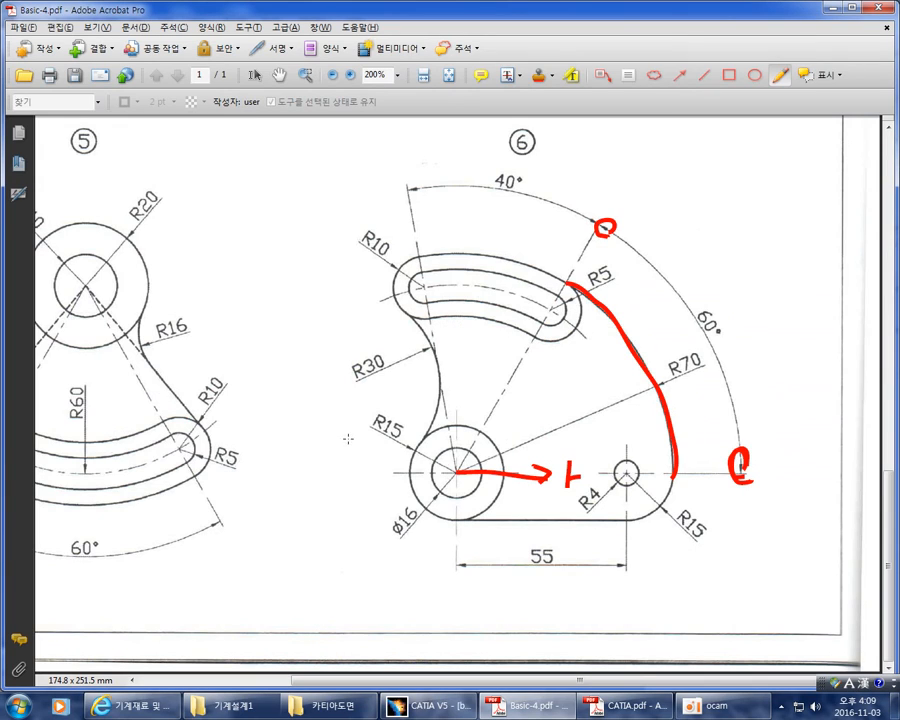
pyautogui.moveTo(372, 352)
pyautogui.mouseDown()
pyautogui.moveTo(350, 380)
pyautogui.moveTo(389, 356)
pyautogui.mouseUp()
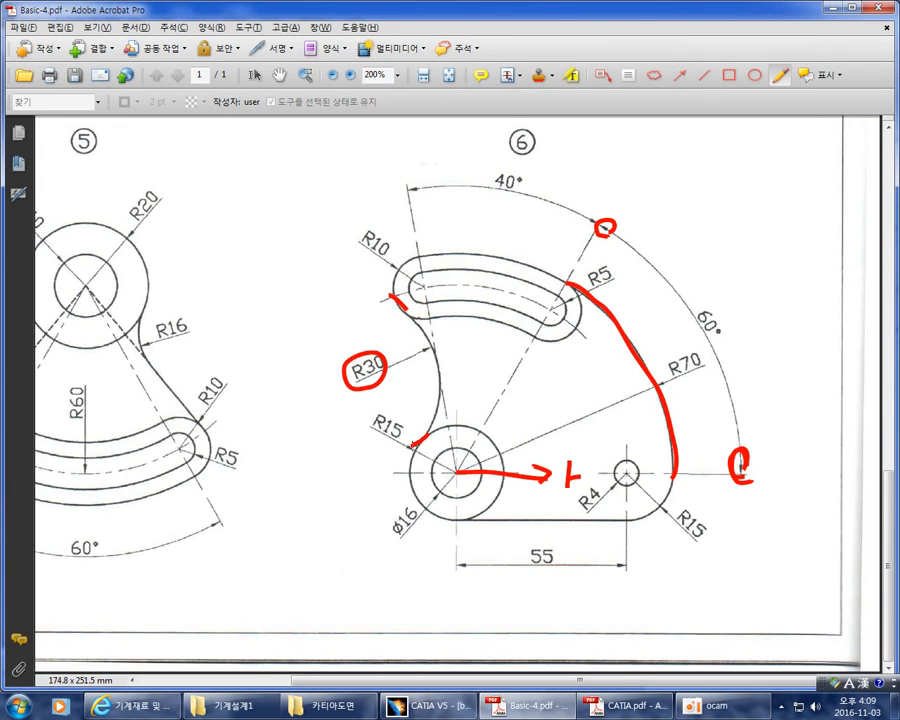
pyautogui.moveTo(376, 378); pyautogui.dragTo(392, 402)
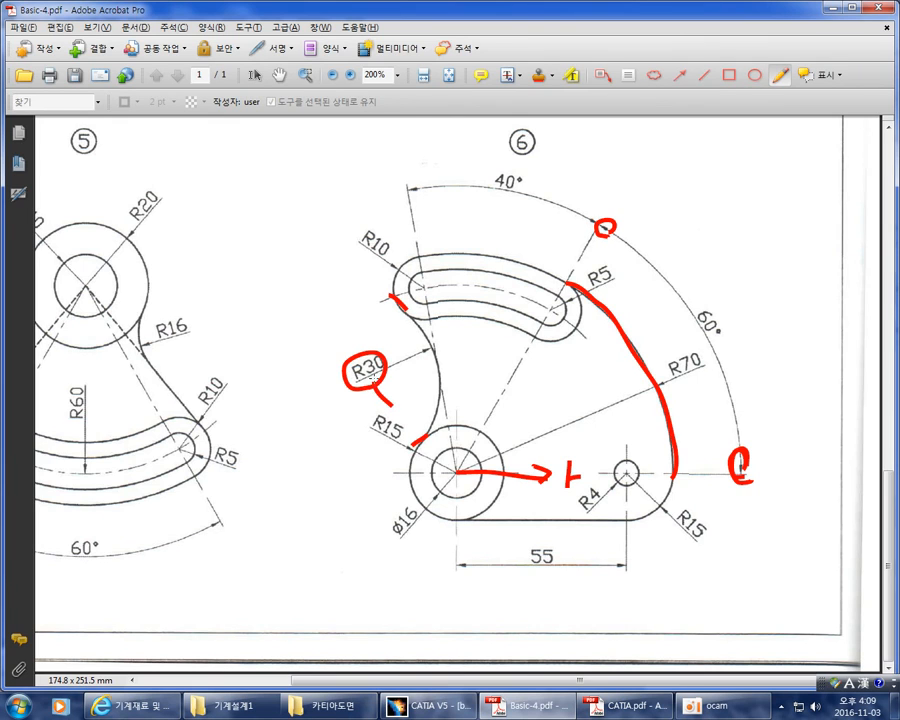
pyautogui.hotkey('alt', 'Tab')
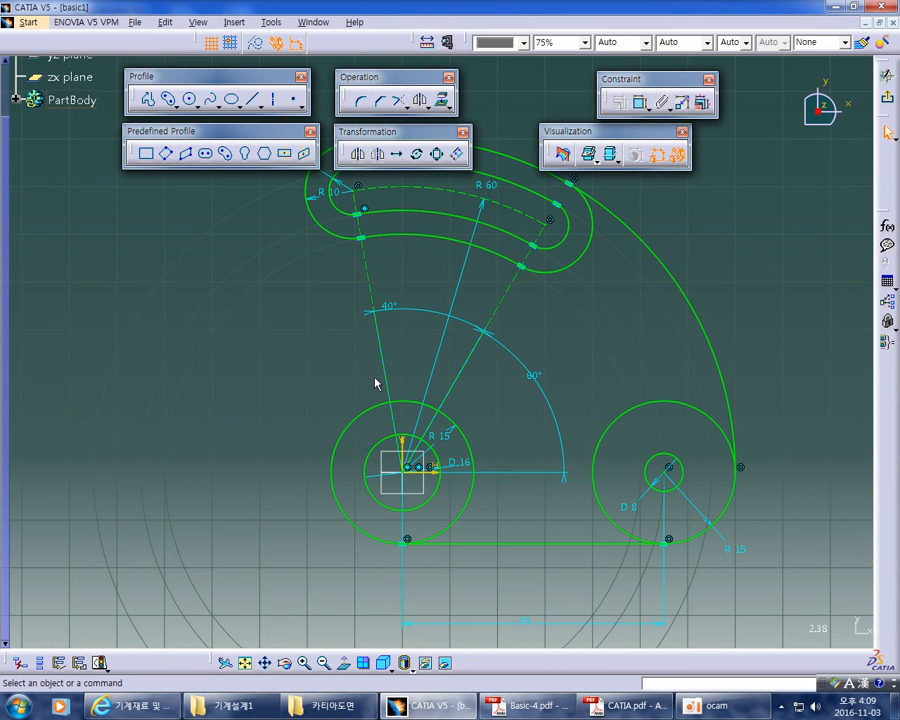
# Create an untrimmed corner between the outer slot's R10 end and the R15 circle at the origin, and set its radius to 30 mm
pyautogui.click(363, 103)
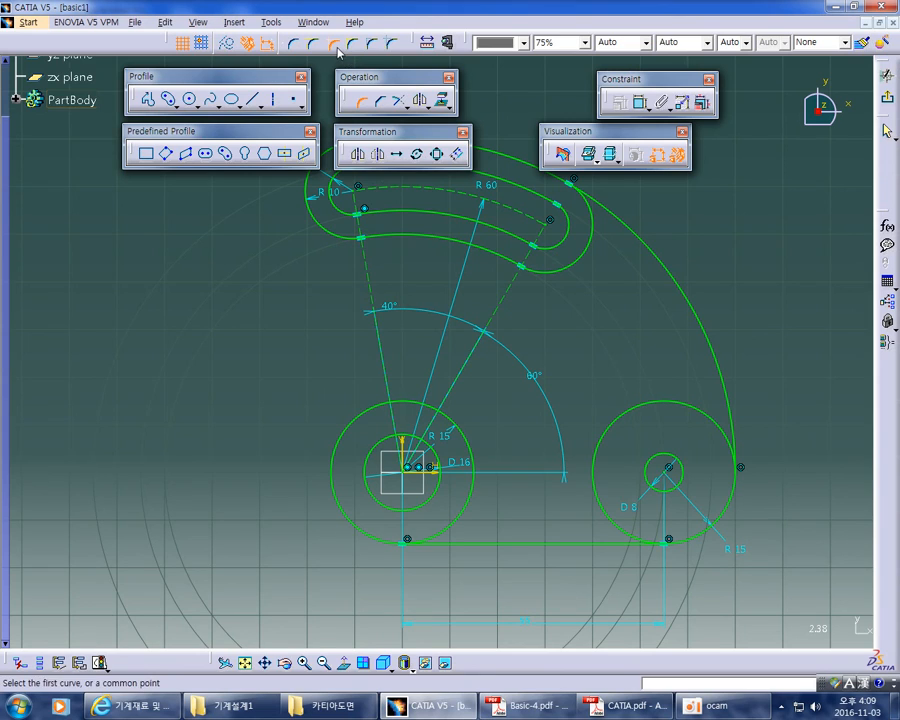
pyautogui.click(338, 234)
pyautogui.click(355, 427)
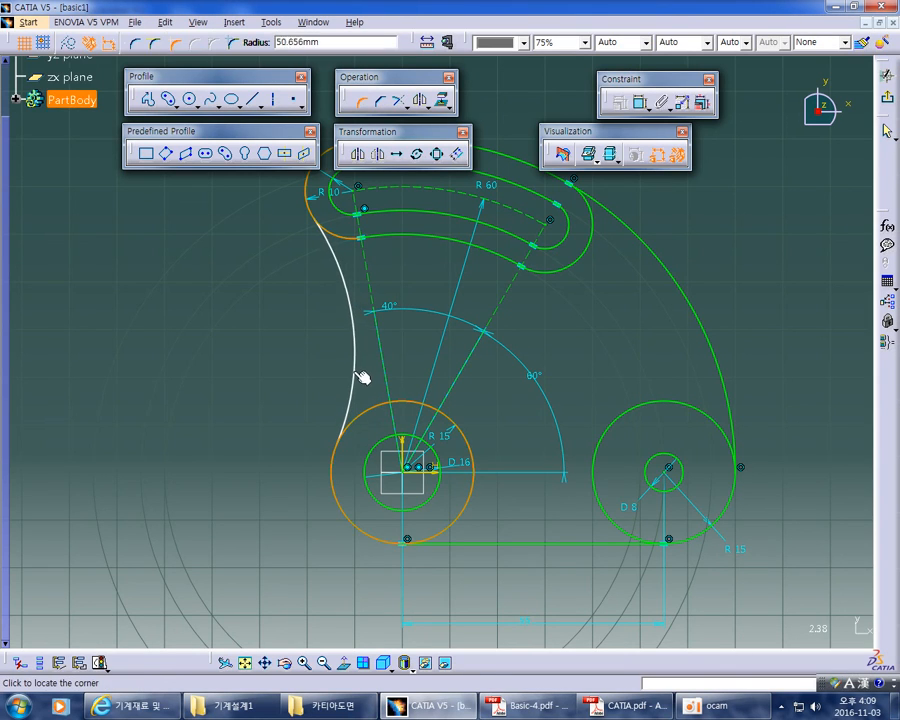
pyautogui.click(360, 369)
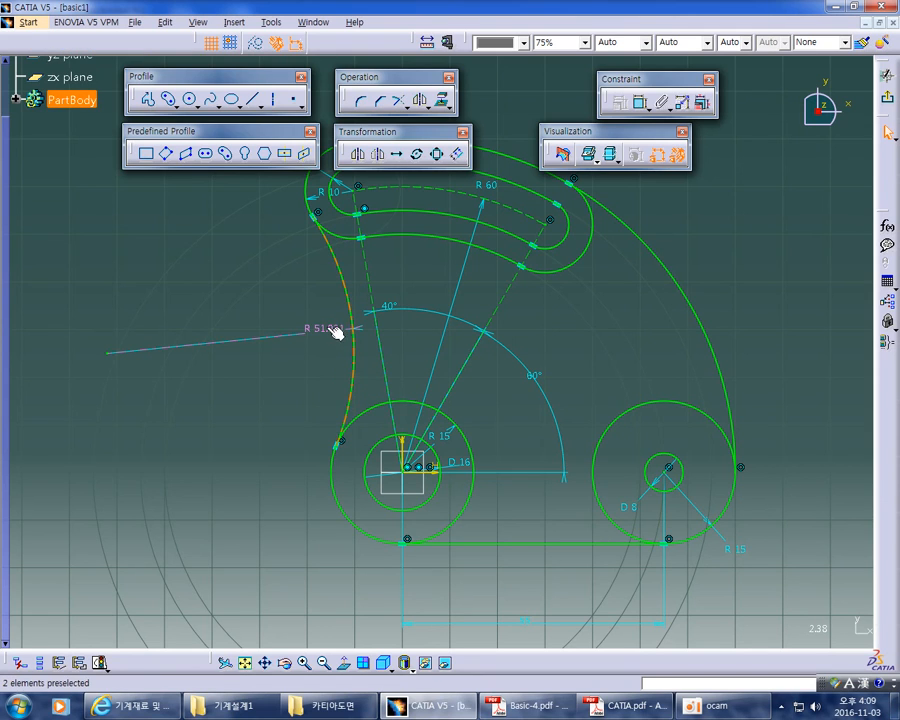
pyautogui.doubleClick(327, 333)
pyautogui.write('30mm')
pyautogui.press('Return')
pyautogui.moveTo(306, 398); pyautogui.dragTo(276, 407, button='middle')
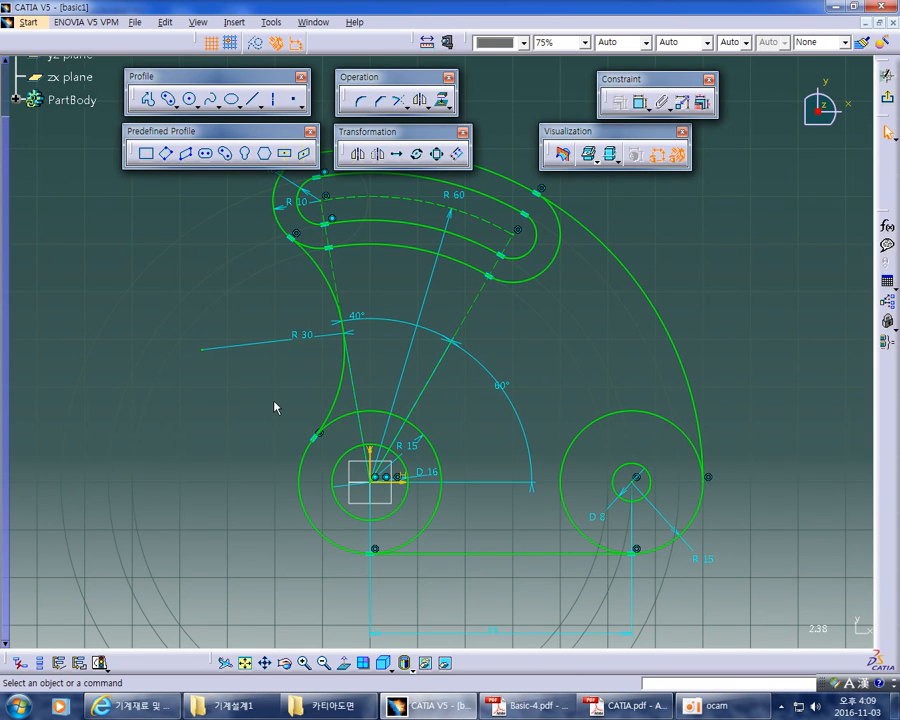
# Check figure 6's outline along the R70 arc in Basic-4.pdf, and return to the CATIA sketch
pyautogui.hotkey('alt', 'Tab')
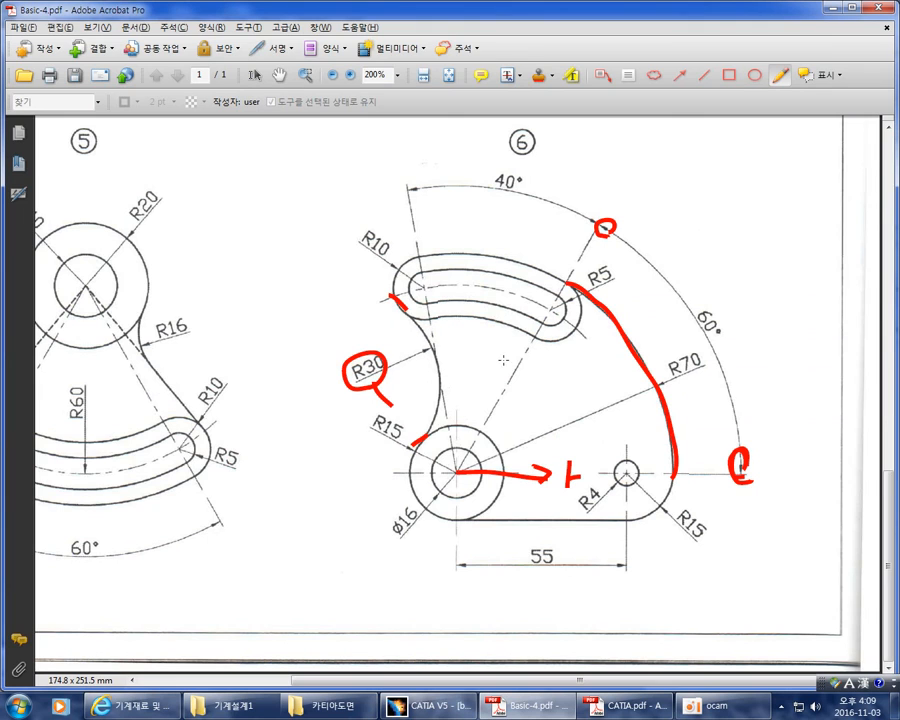
pyautogui.moveTo(652, 418)
pyautogui.mouseDown()
pyautogui.moveTo(612, 445)
pyautogui.moveTo(625, 505)
pyautogui.moveTo(658, 470)
pyautogui.moveTo(660, 437)
pyautogui.mouseUp()
pyautogui.hotkey('alt', 'Tab')
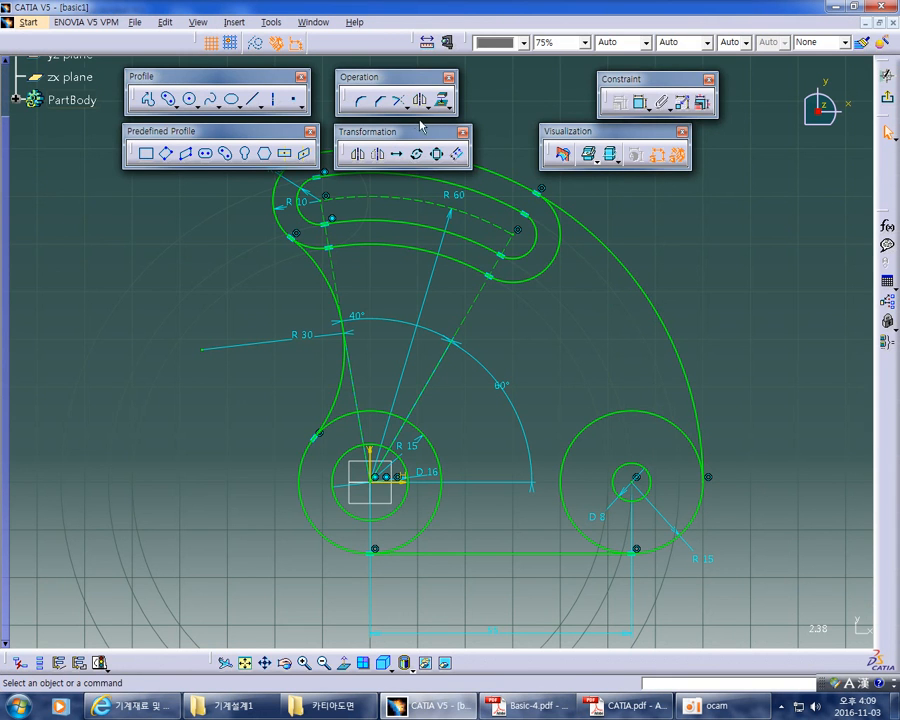
# Quick-trim the inner part of the R15 circle around the D8 hole, and exit the sketch
pyautogui.click(402, 106)
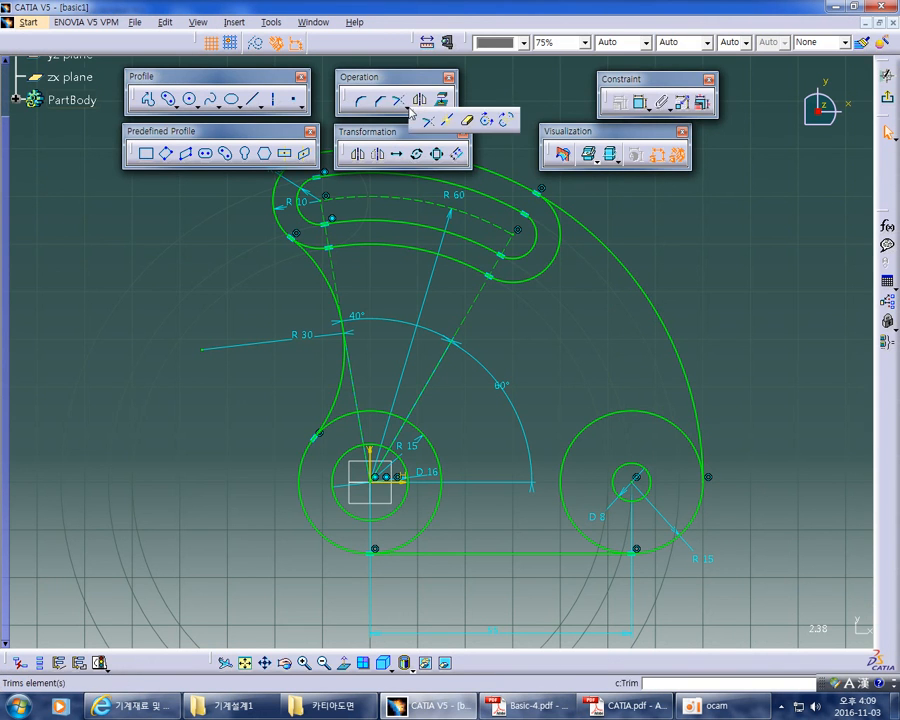
pyautogui.click(467, 119)
pyautogui.moveTo(571, 354); pyautogui.dragTo(470, 286, button='middle')
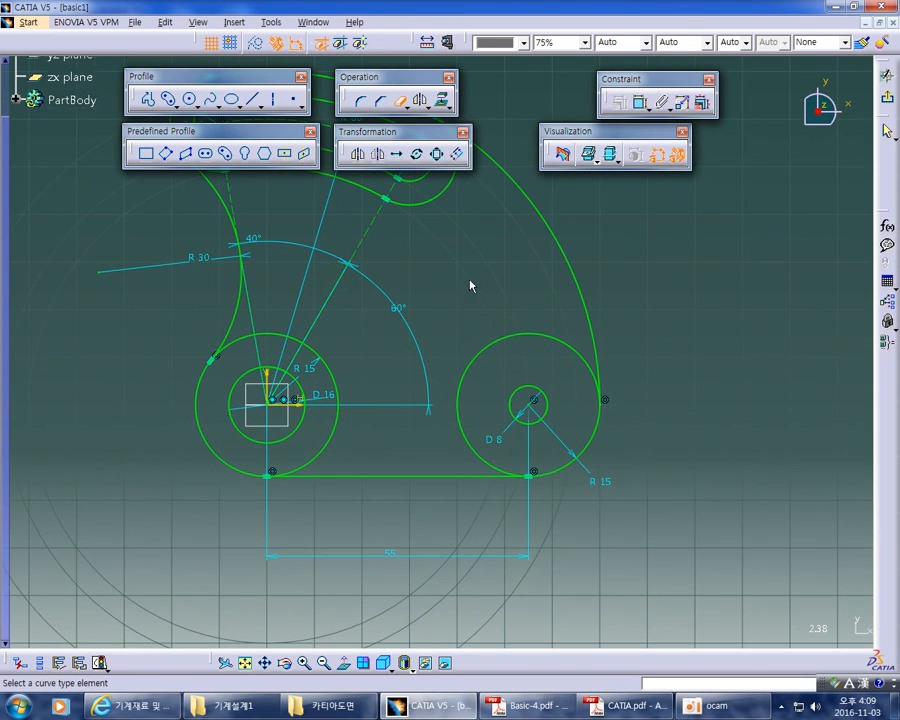
pyautogui.click(504, 339)
pyautogui.moveTo(630, 344)
pyautogui.mouseDown(button='middle')
pyautogui.moveTo(667, 312)
pyautogui.moveTo(664, 380)
pyautogui.moveTo(669, 353)
pyautogui.moveTo(637, 345)
pyautogui.moveTo(681, 395)
pyautogui.moveTo(689, 390)
pyautogui.mouseUp(button='middle')
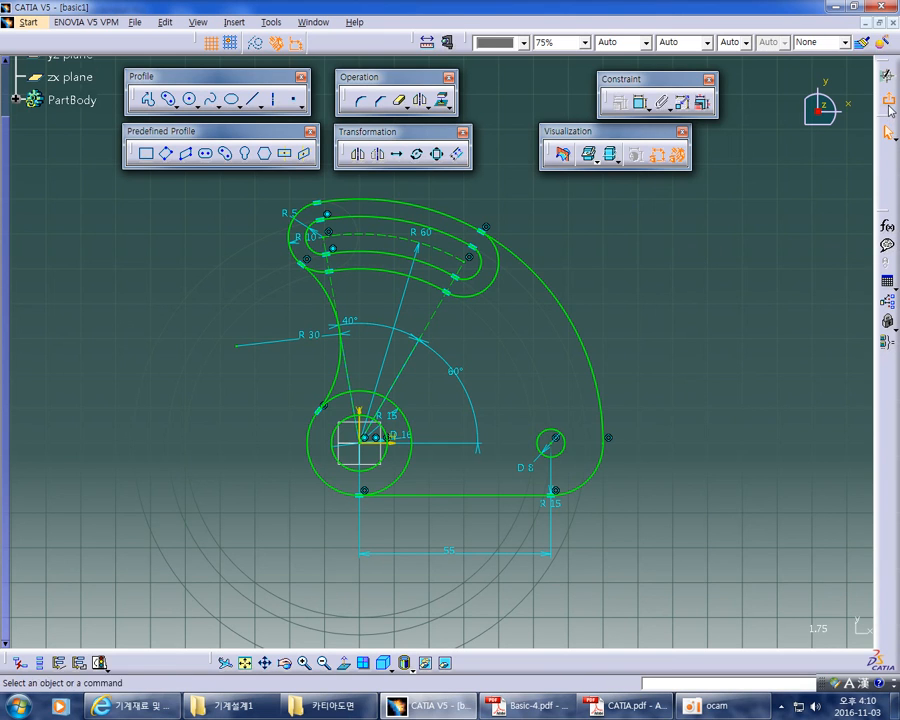
pyautogui.click(885, 75)
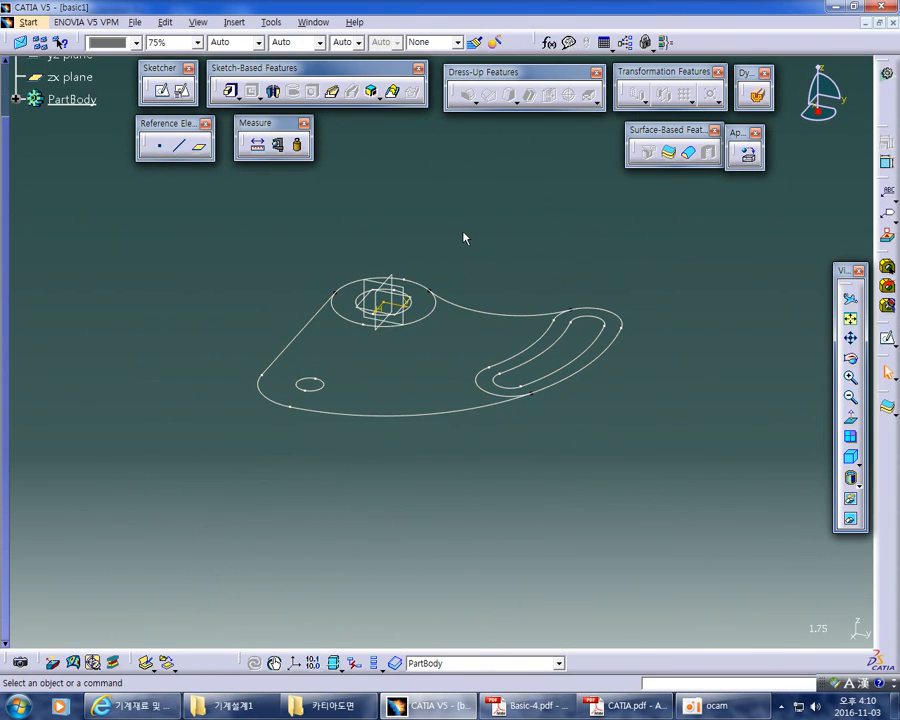
# Start saving the part and choose the desktop as the save location
pyautogui.click(133, 22)
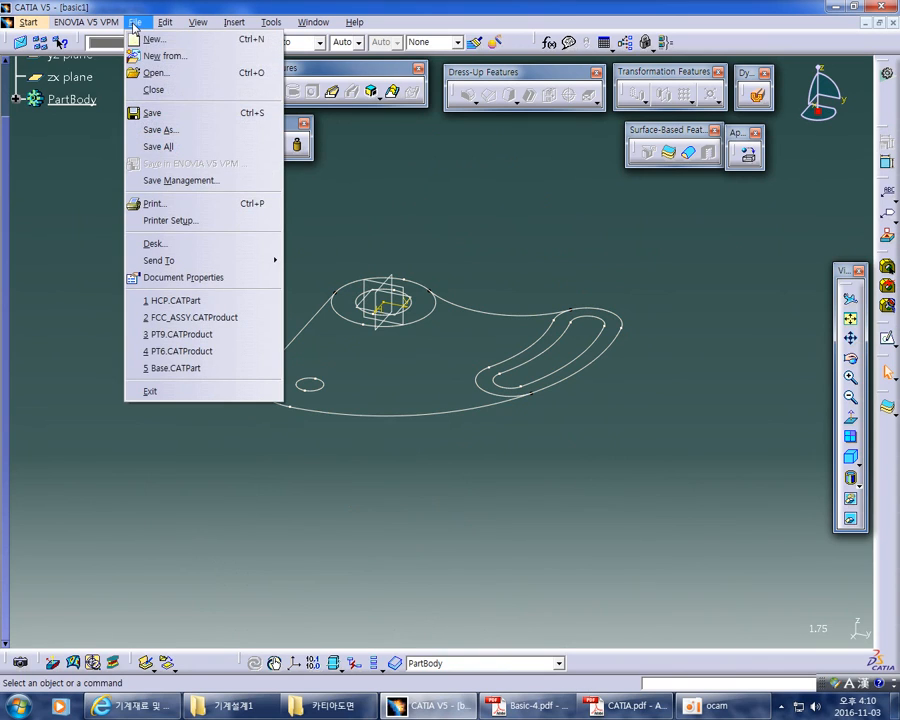
pyautogui.click(153, 113)
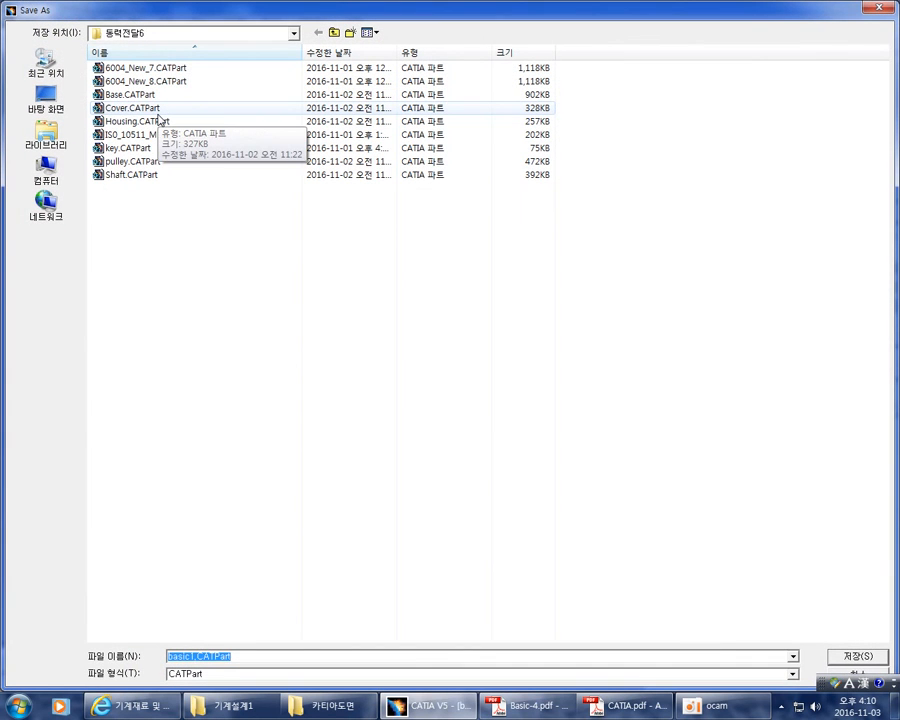
pyautogui.click(50, 97)
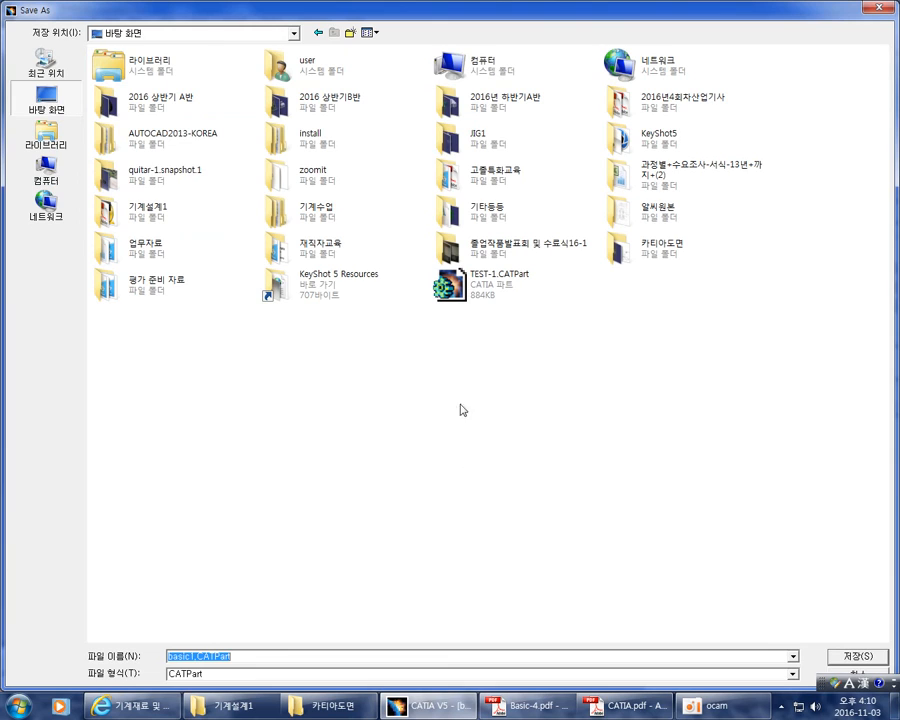
# Create a new folder named 2016년 하반기B반 on the desktop
pyautogui.rightClick(444, 358)
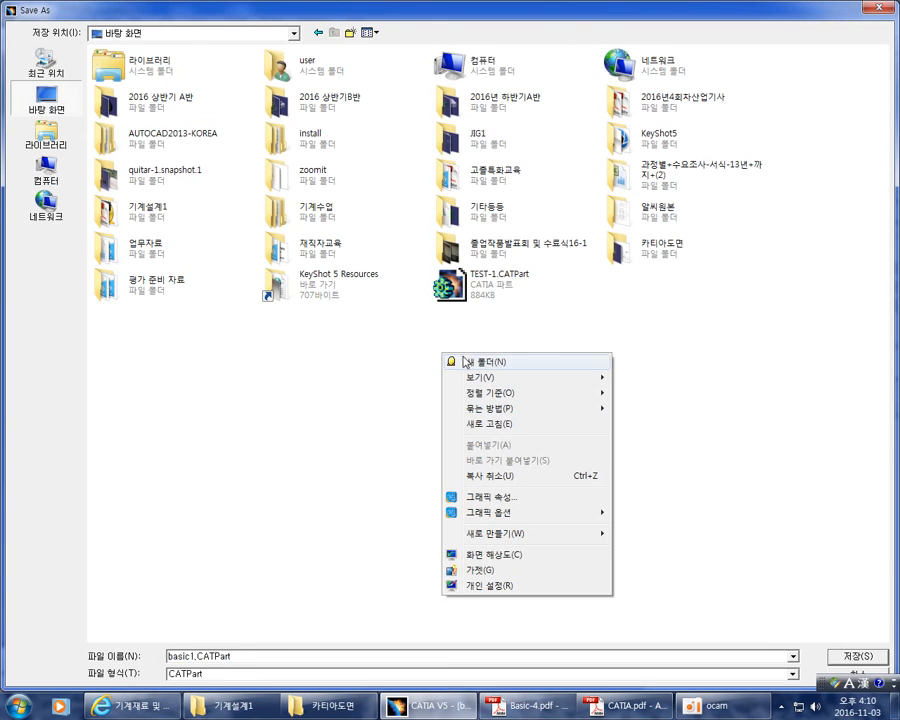
pyautogui.click(477, 362)
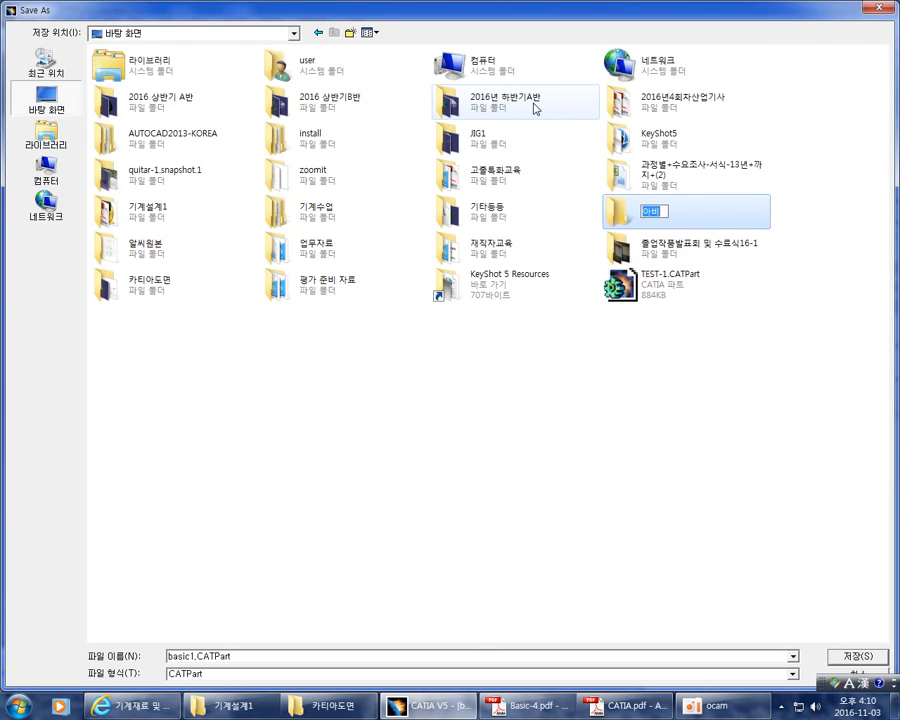
pyautogui.write('2016sus')
pyautogui.press('BackSpace')
pyautogui.press('BackSpace')
pyautogui.press('BackSpace')
pyautogui.press('Hangul')
pyautogui.write('년 하반기')
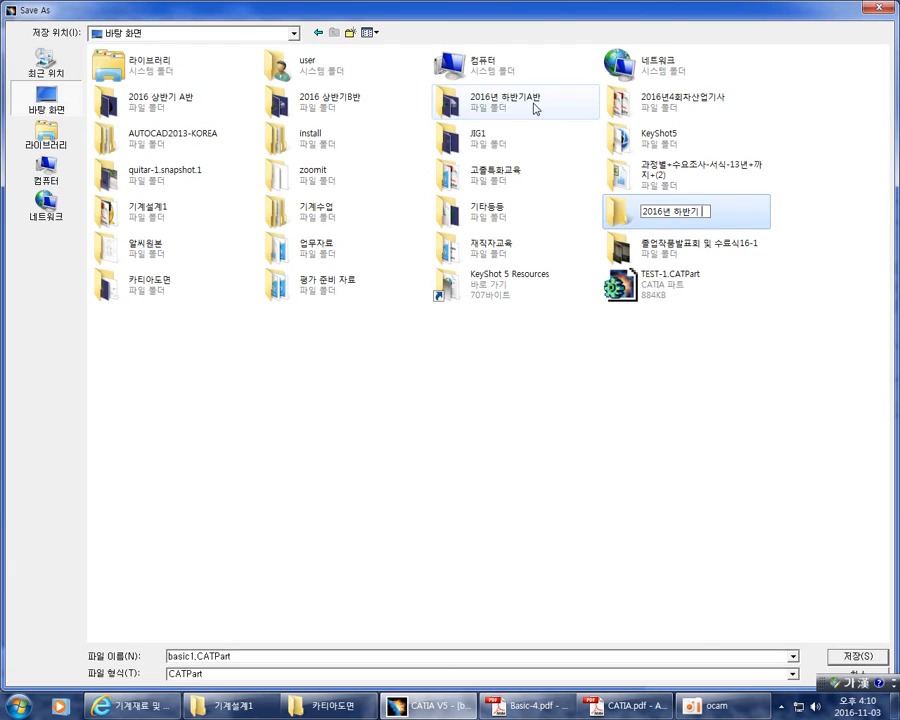
pyautogui.press('Hangul')
pyautogui.write('B')
pyautogui.press('Hangul')
pyautogui.write('반')
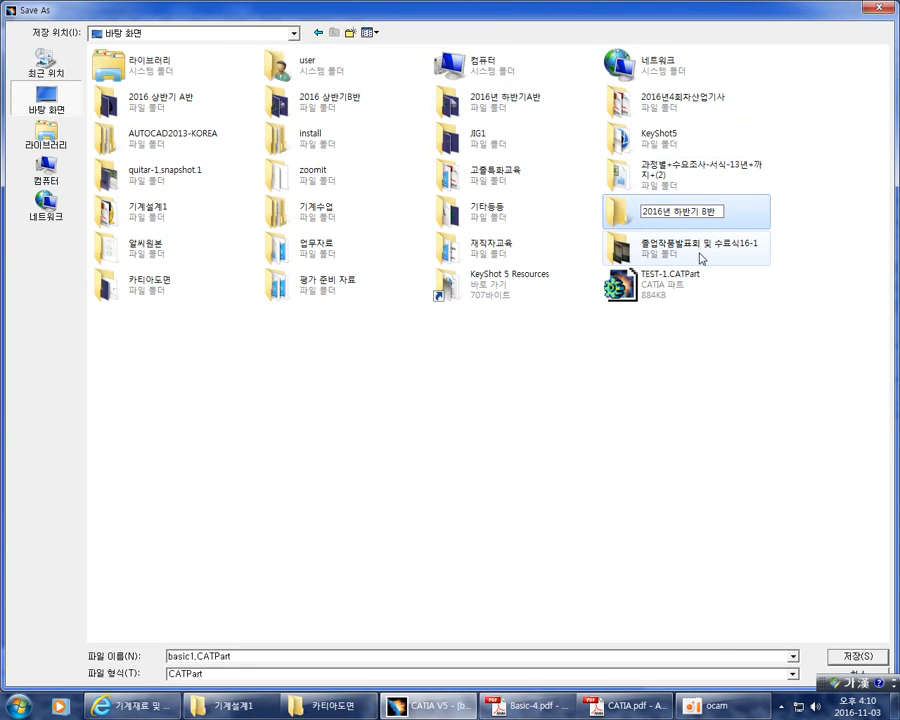
pyautogui.press('Return')
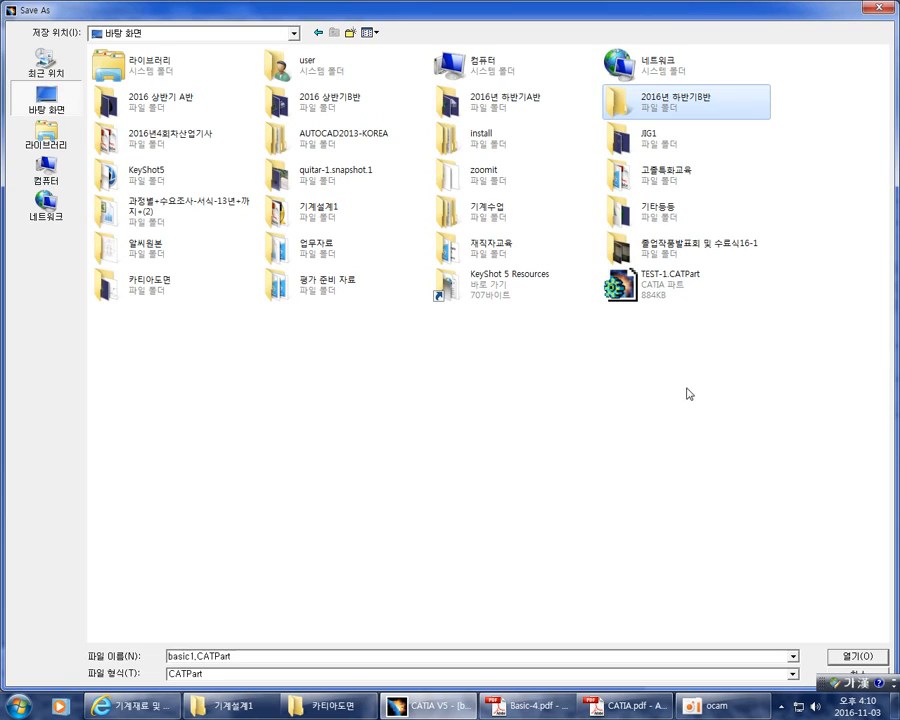
# Save the part as basic1.CATPart in the 2016년 하반기B반 folder
pyautogui.doubleClick(678, 105)
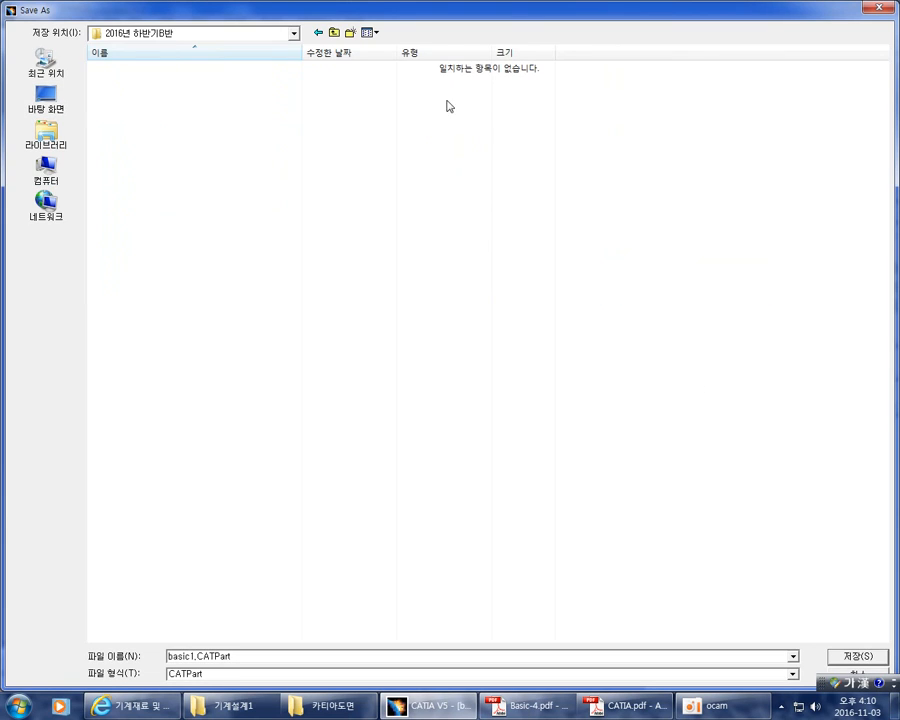
pyautogui.click(850, 657)
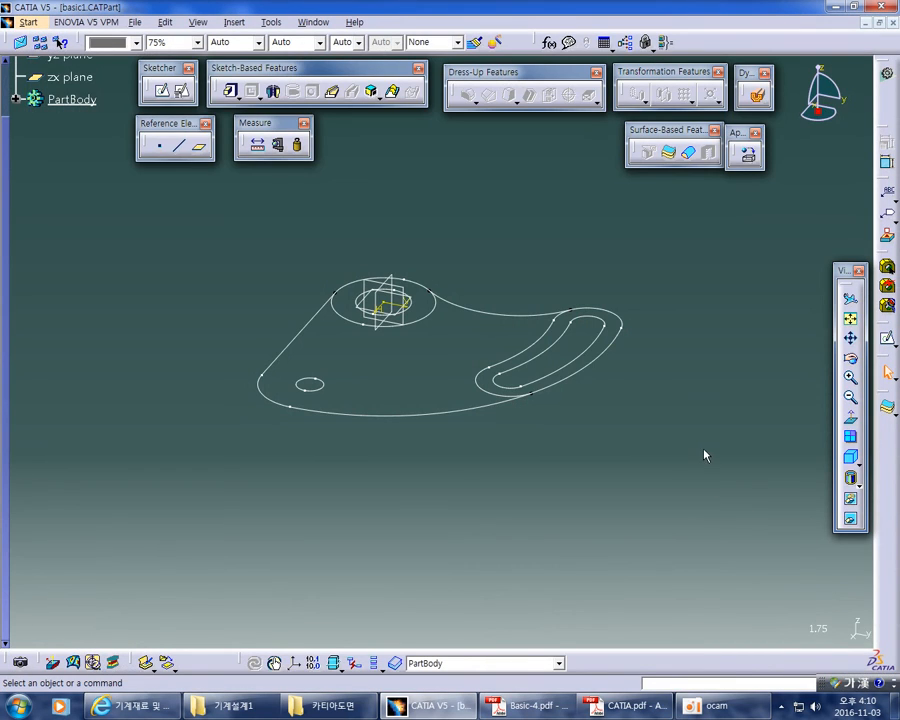
pyautogui.moveTo(647, 390); pyautogui.dragTo(633, 426, button='middle')
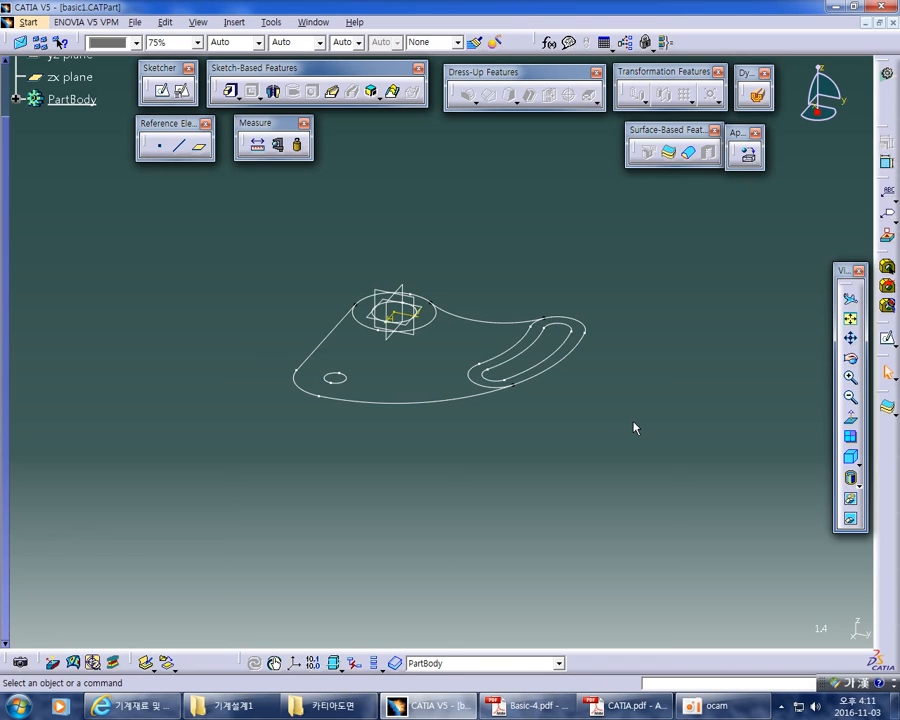
pyautogui.moveTo(595, 436)
pyautogui.keyDown('ctrl'); pyautogui.mouseDown(button='middle')
pyautogui.moveTo(589, 452)
pyautogui.moveTo(593, 424)
pyautogui.mouseUp(button='middle'); pyautogui.keyUp('ctrl')
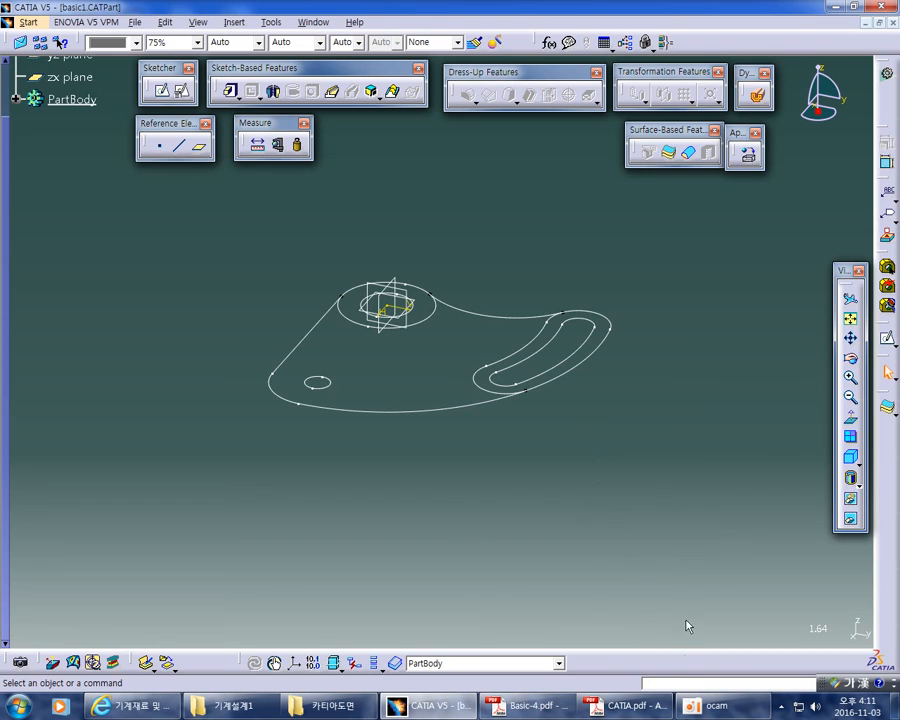
pyautogui.click(715, 706)
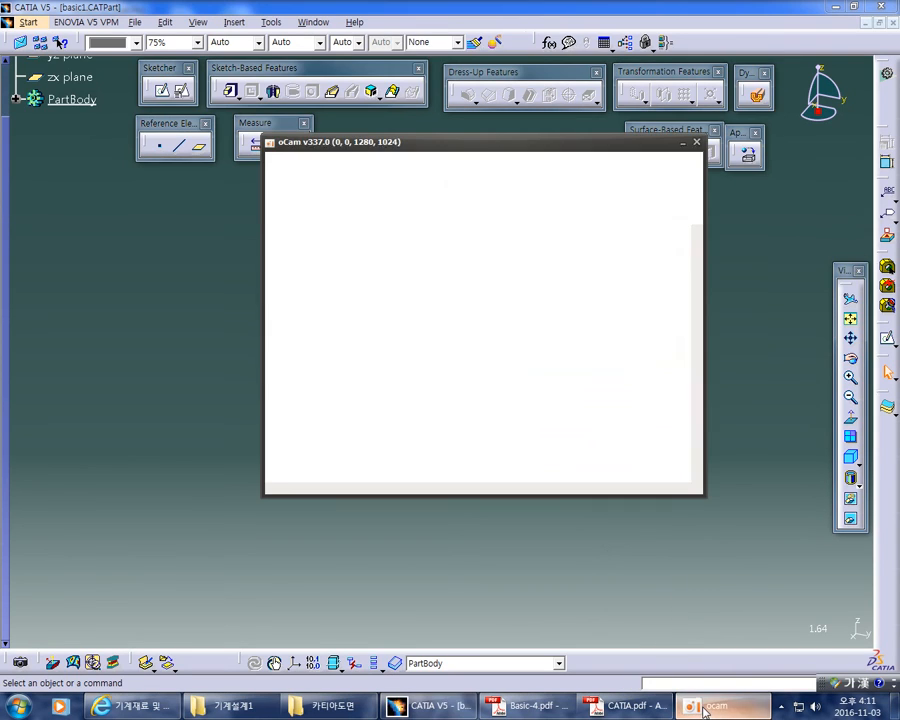